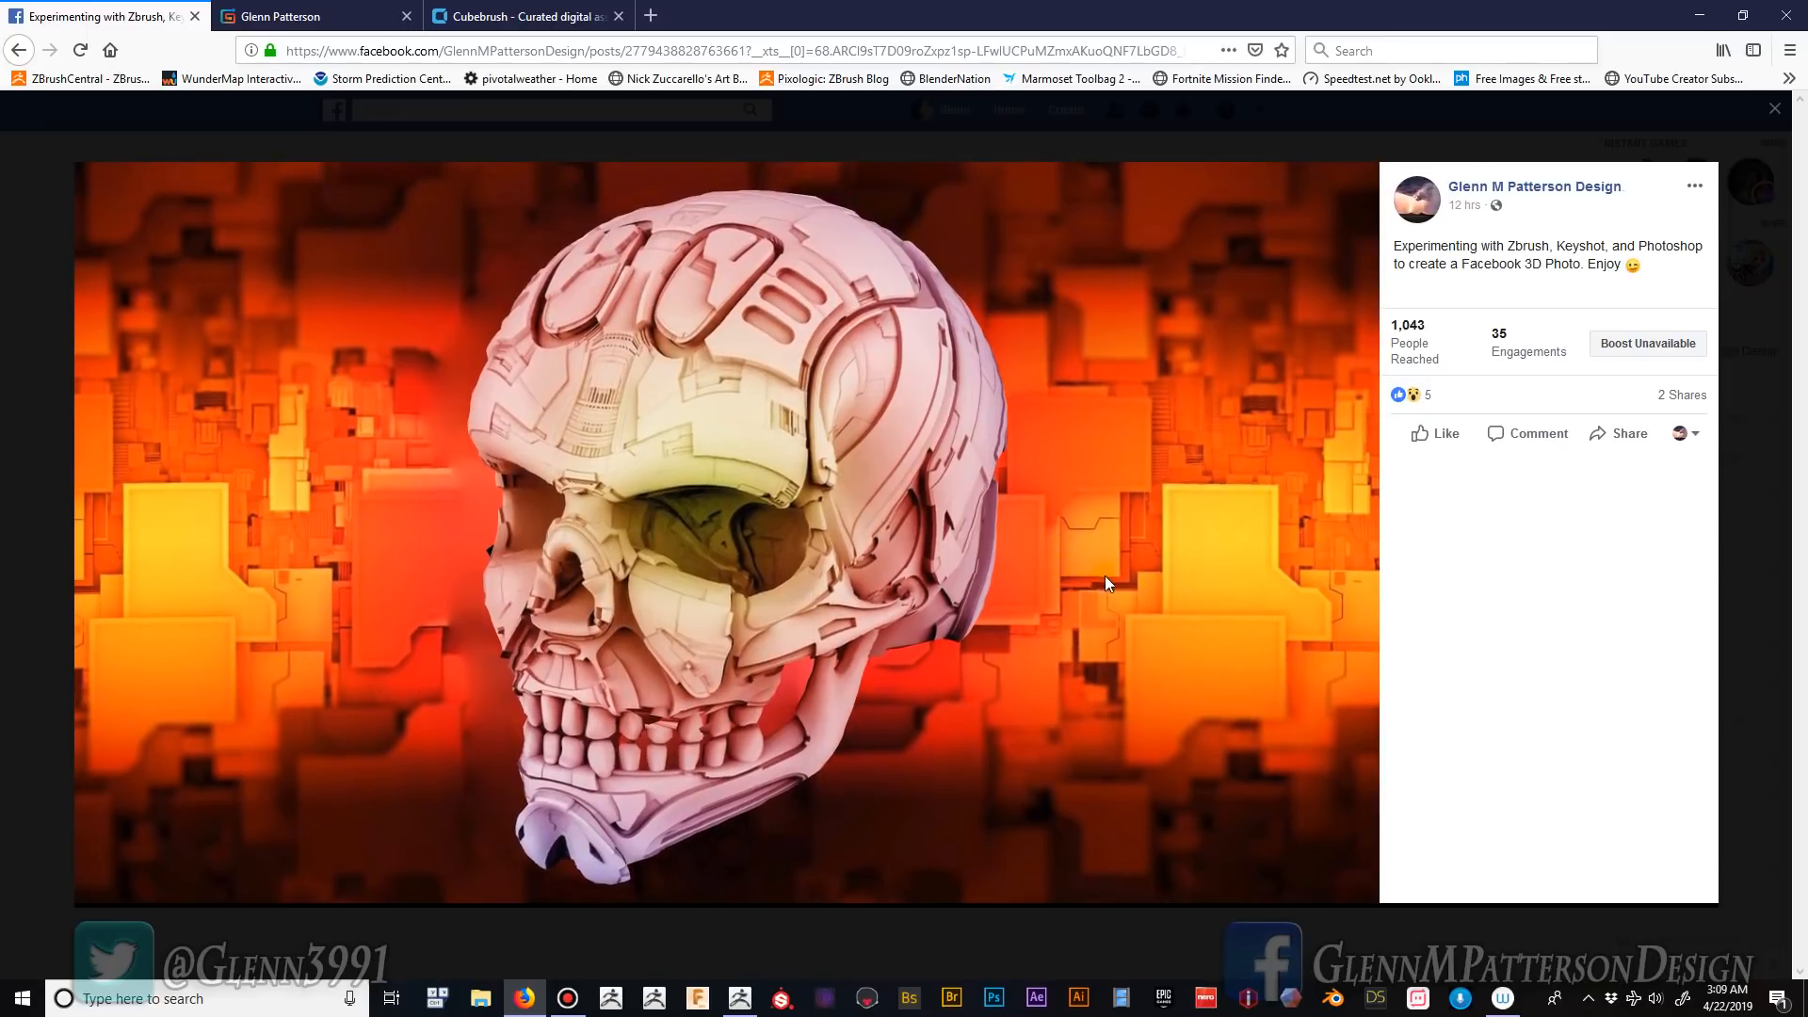
- Look over the skull 3D photo on Facebook and the Greeble Skull listings on Cubebrush and Gumroad
left_click_drag(1128, 570, 965, 565)
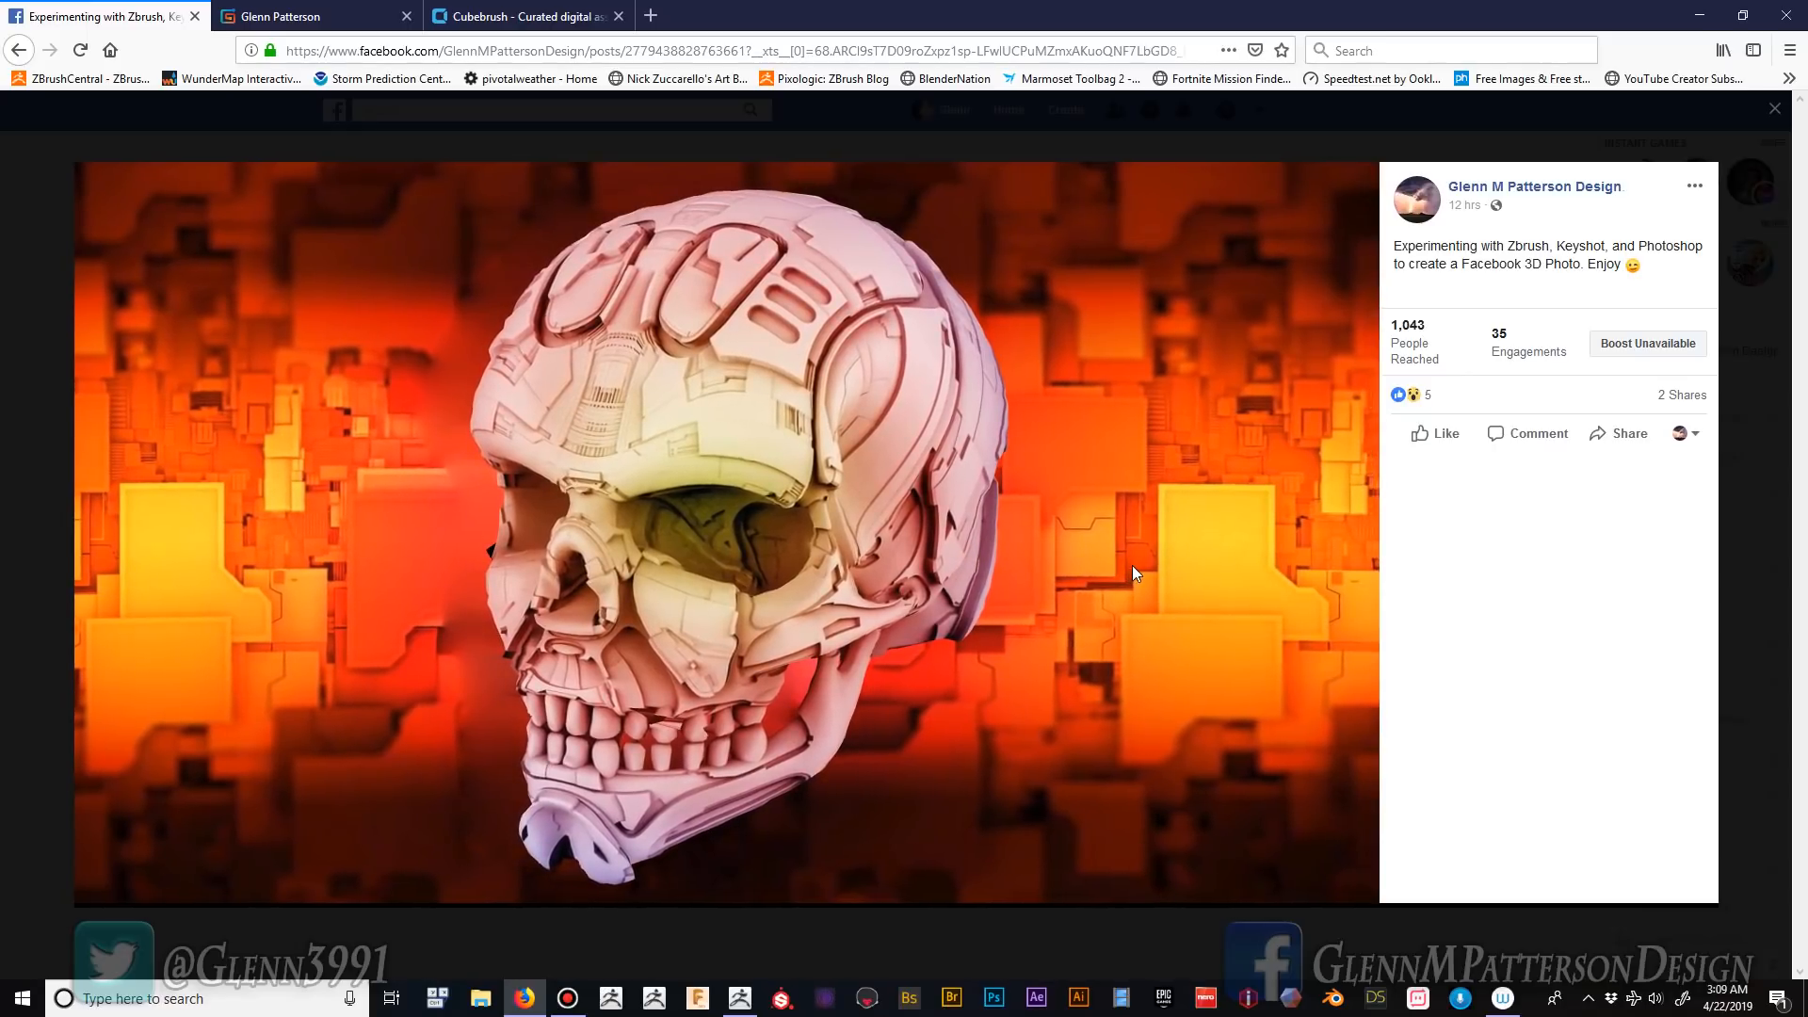
left_click_drag(970, 548, 894, 547)
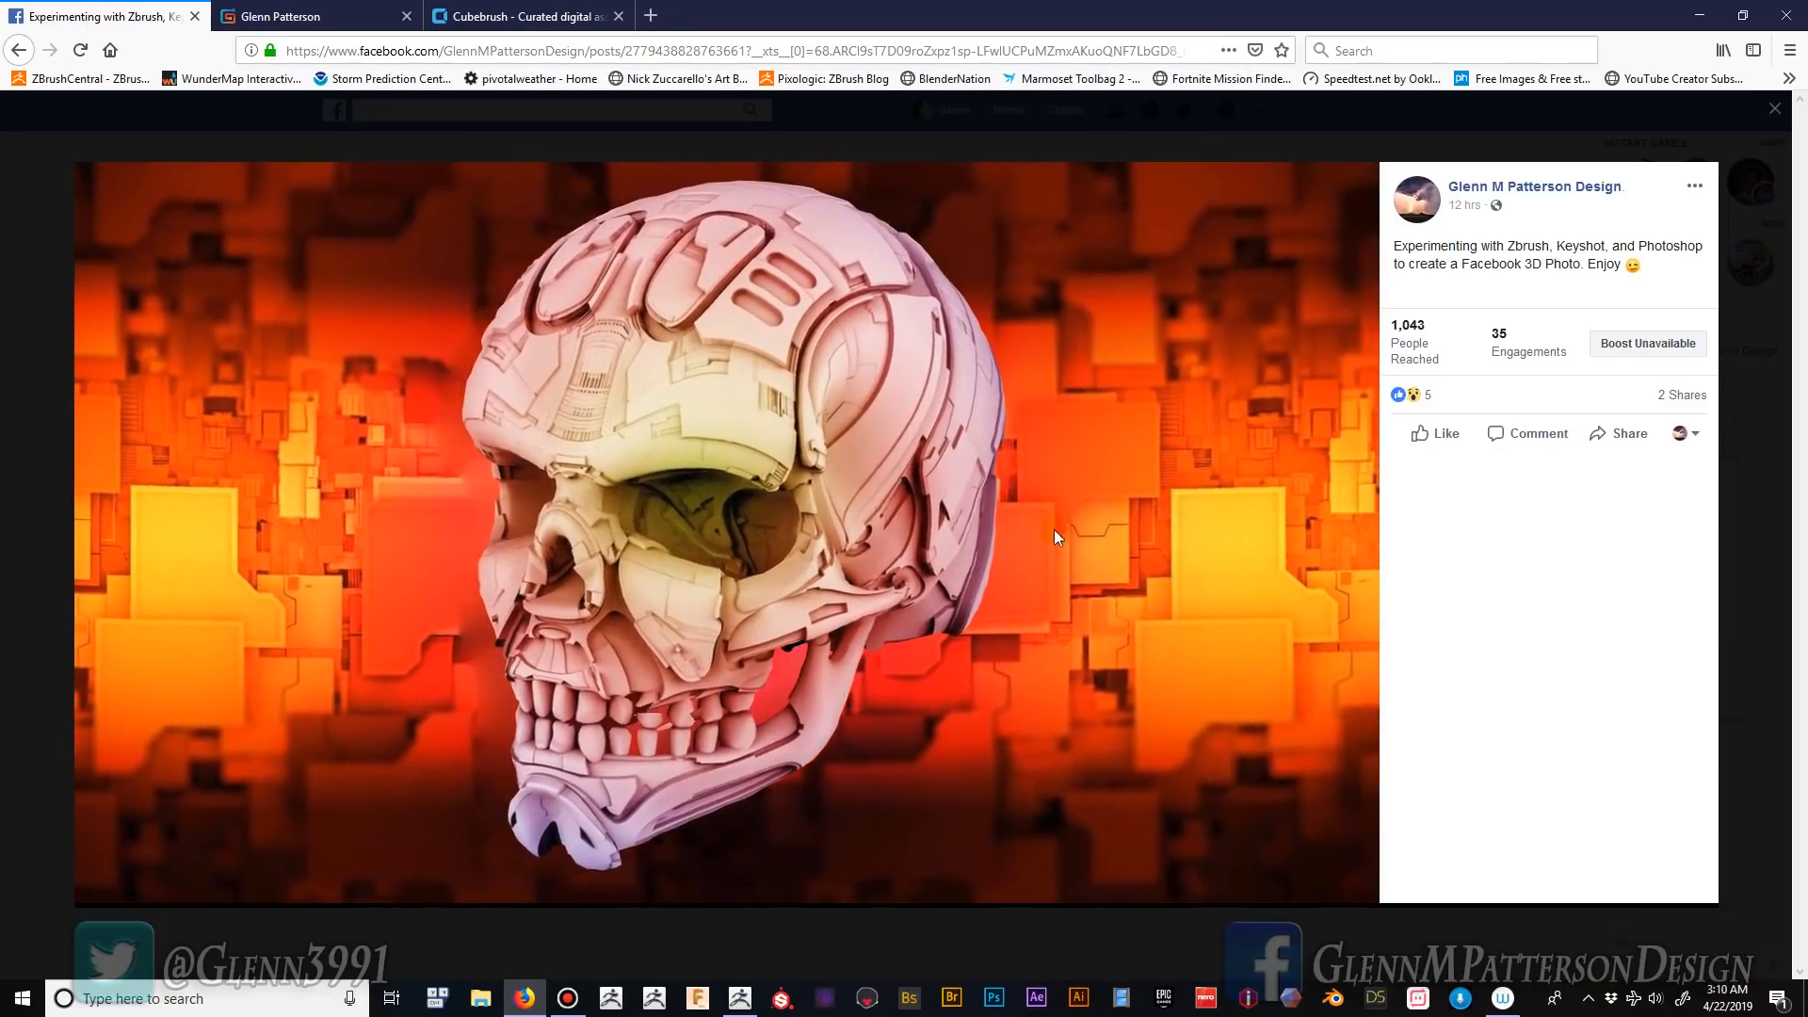
left_click(502, 17)
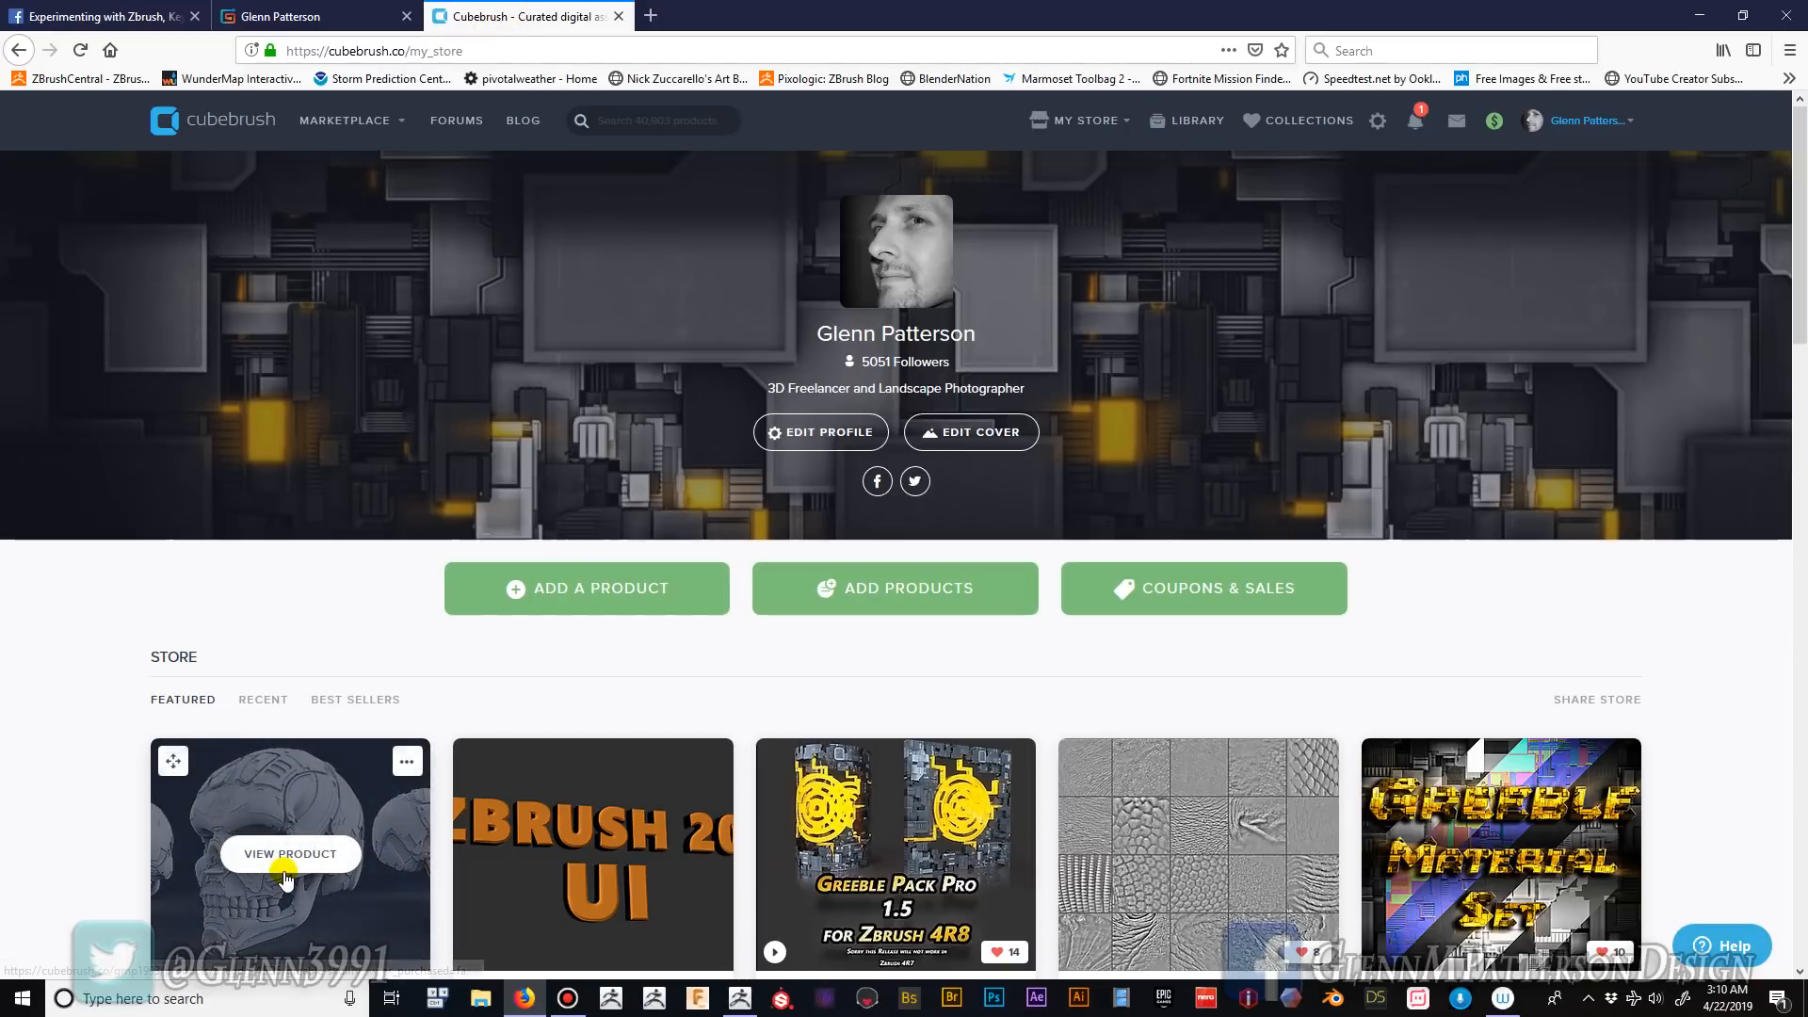
scroll(641, 835, "down", 1)
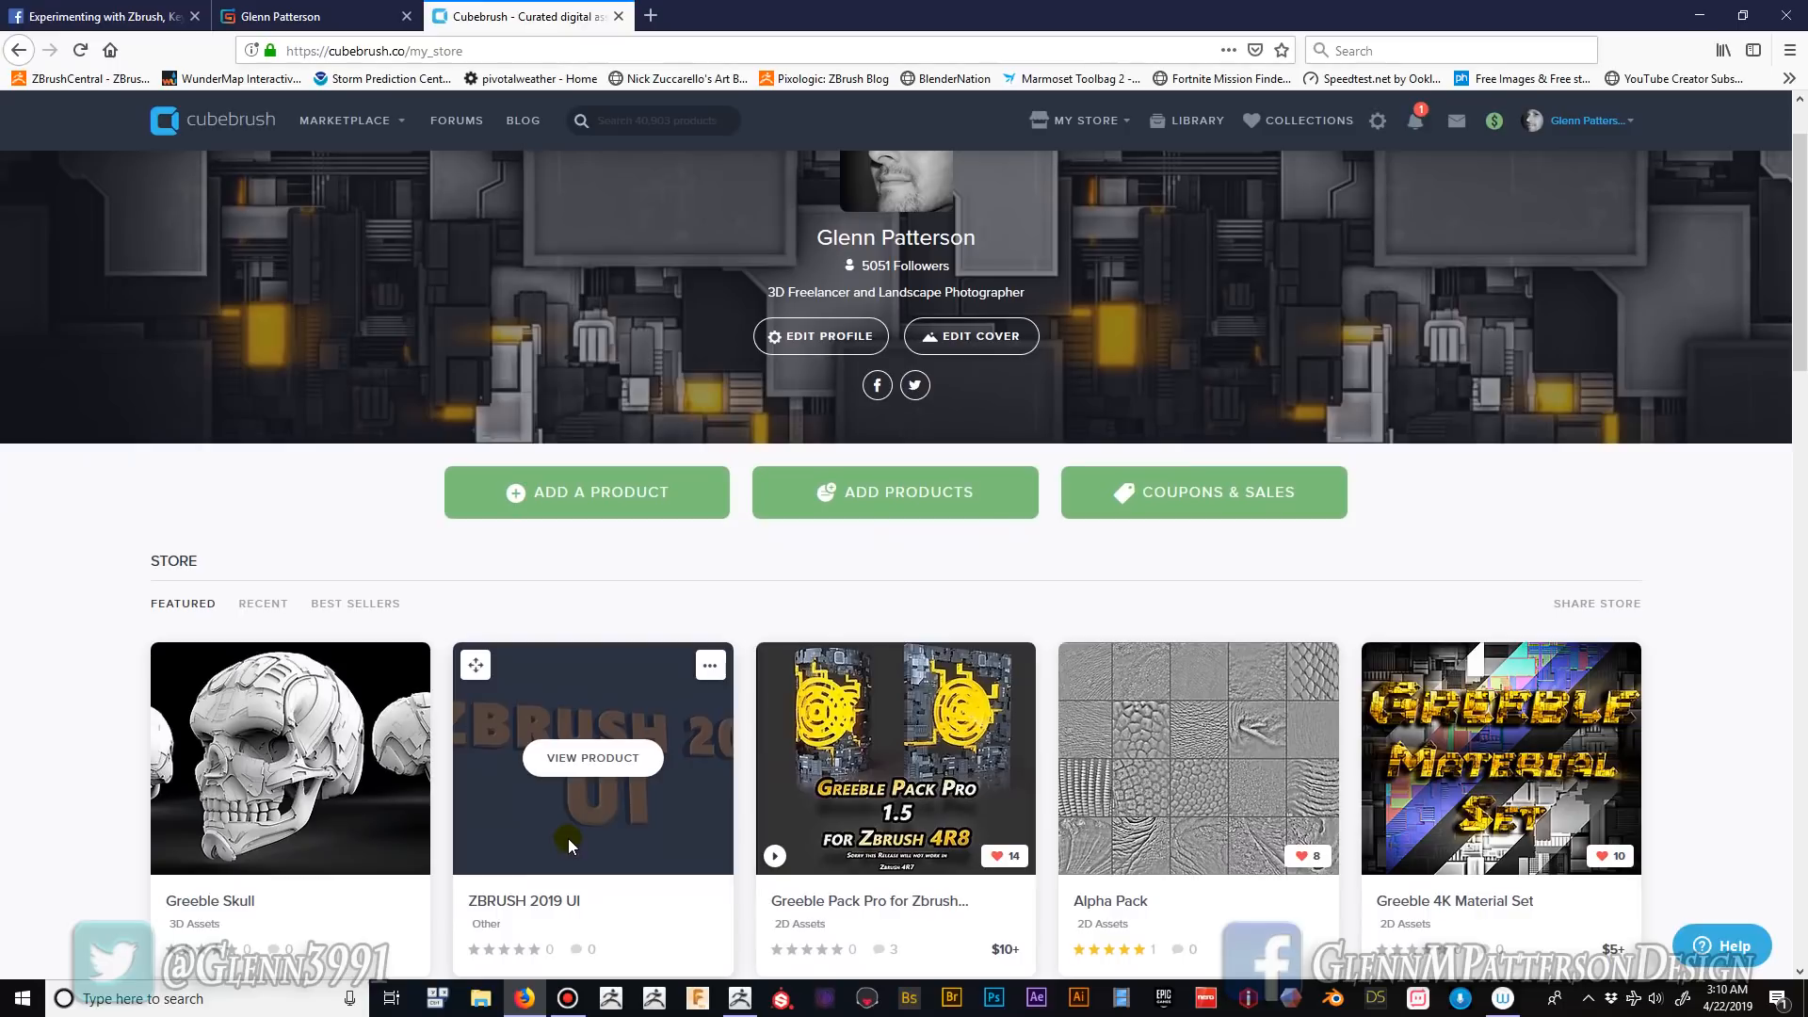
left_click(323, 7)
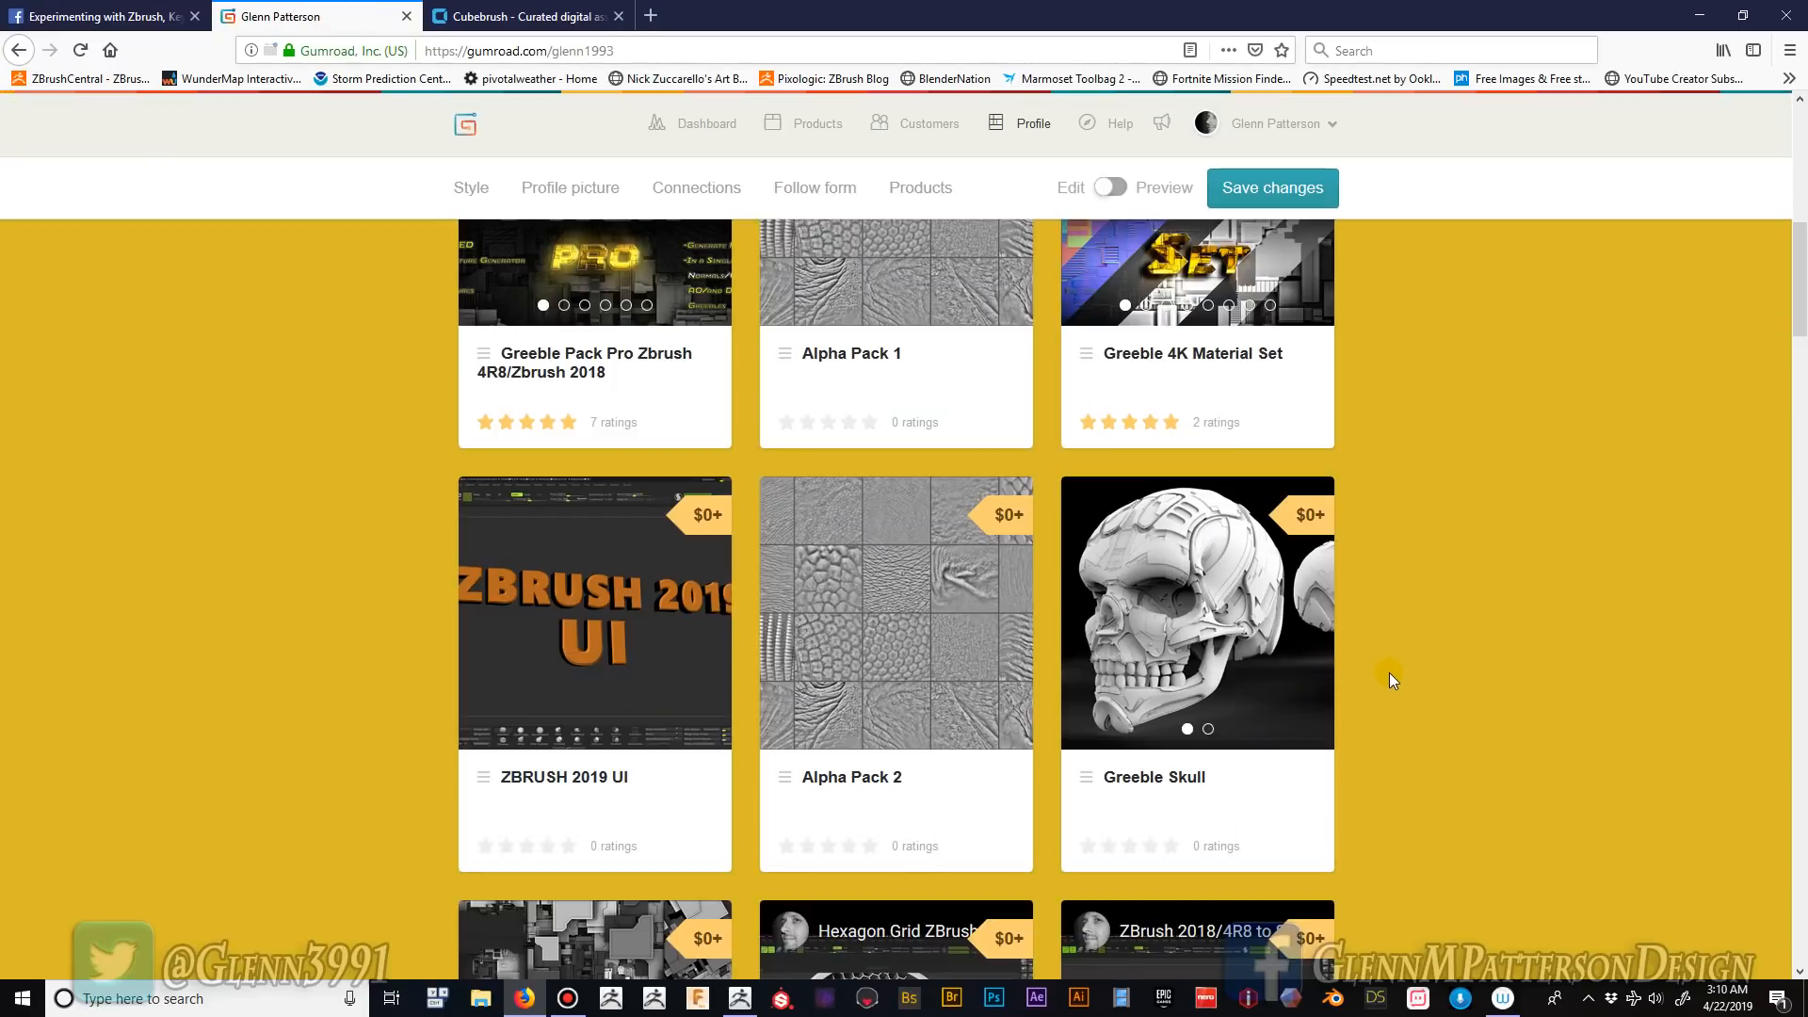
left_click(497, 14)
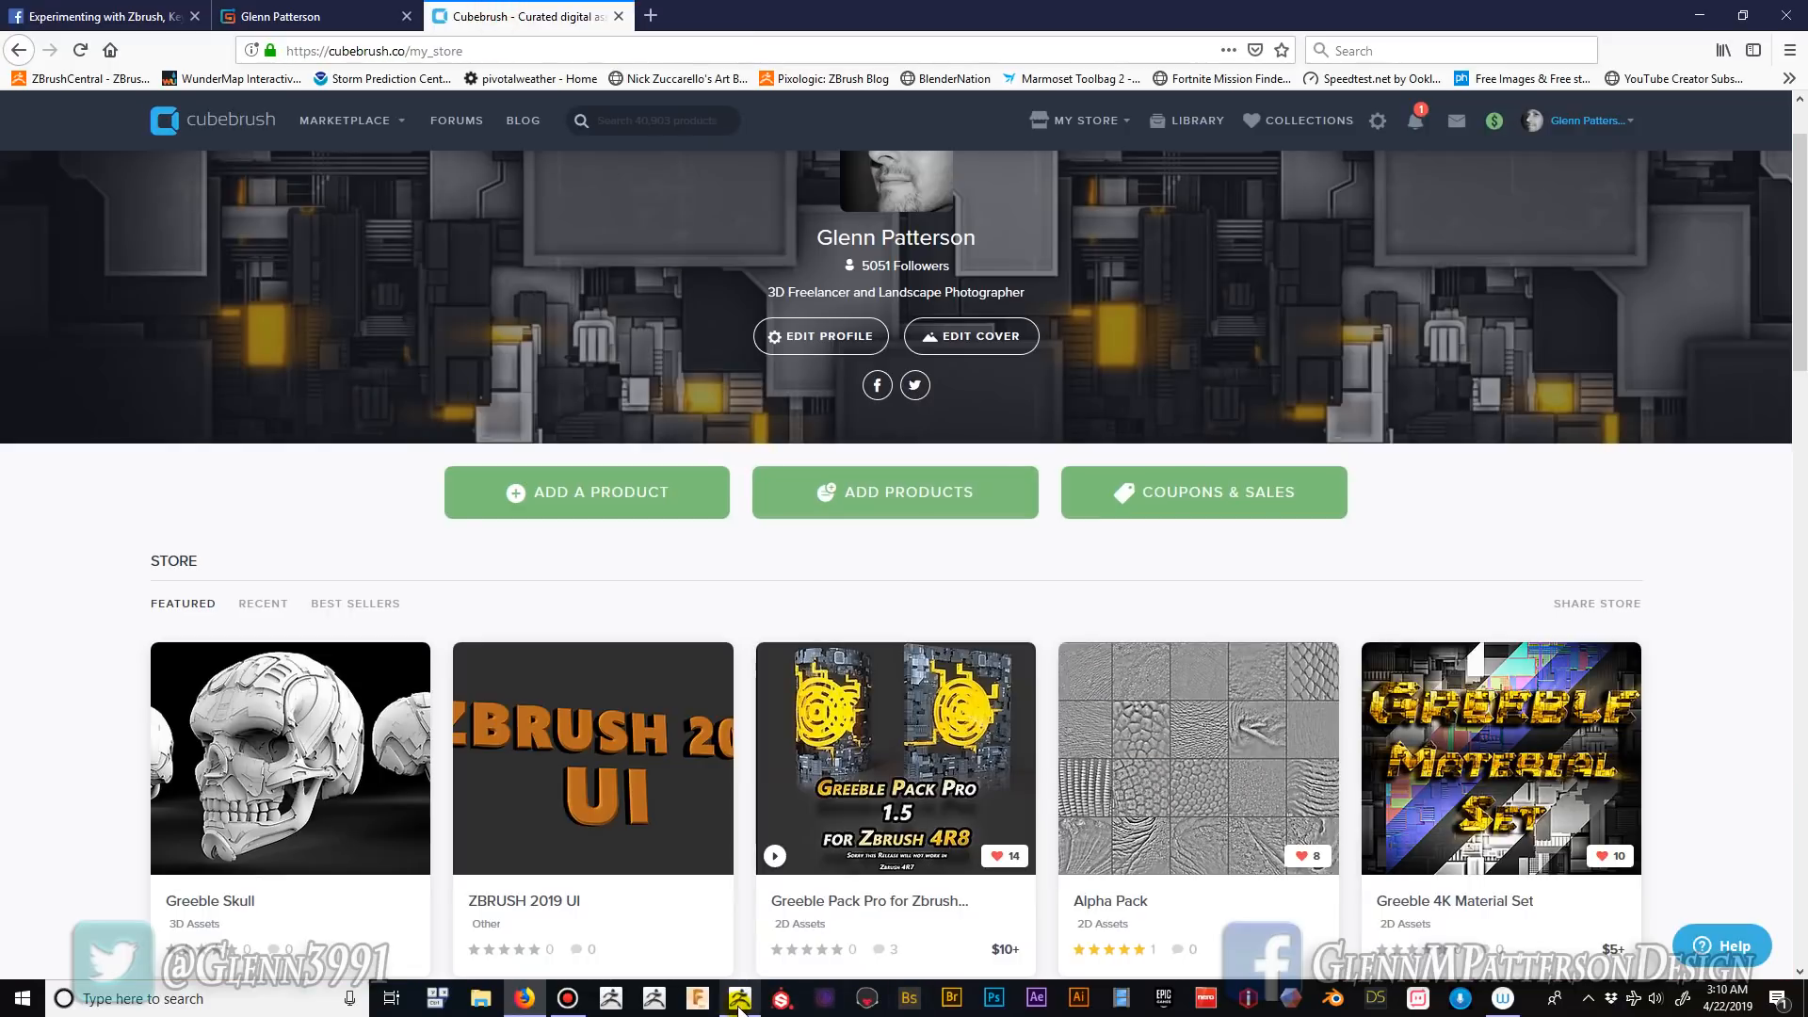
- Switch to ZBrush, place a PolyMesh3D star on the canvas in Edit mode, and snap it to a straight front view
mouse_move(739, 1006)
mouse_move(739, 1006)
left_mouse_down()
mouse_move(527, 1006)
mouse_move(740, 1006)
left_mouse_up()
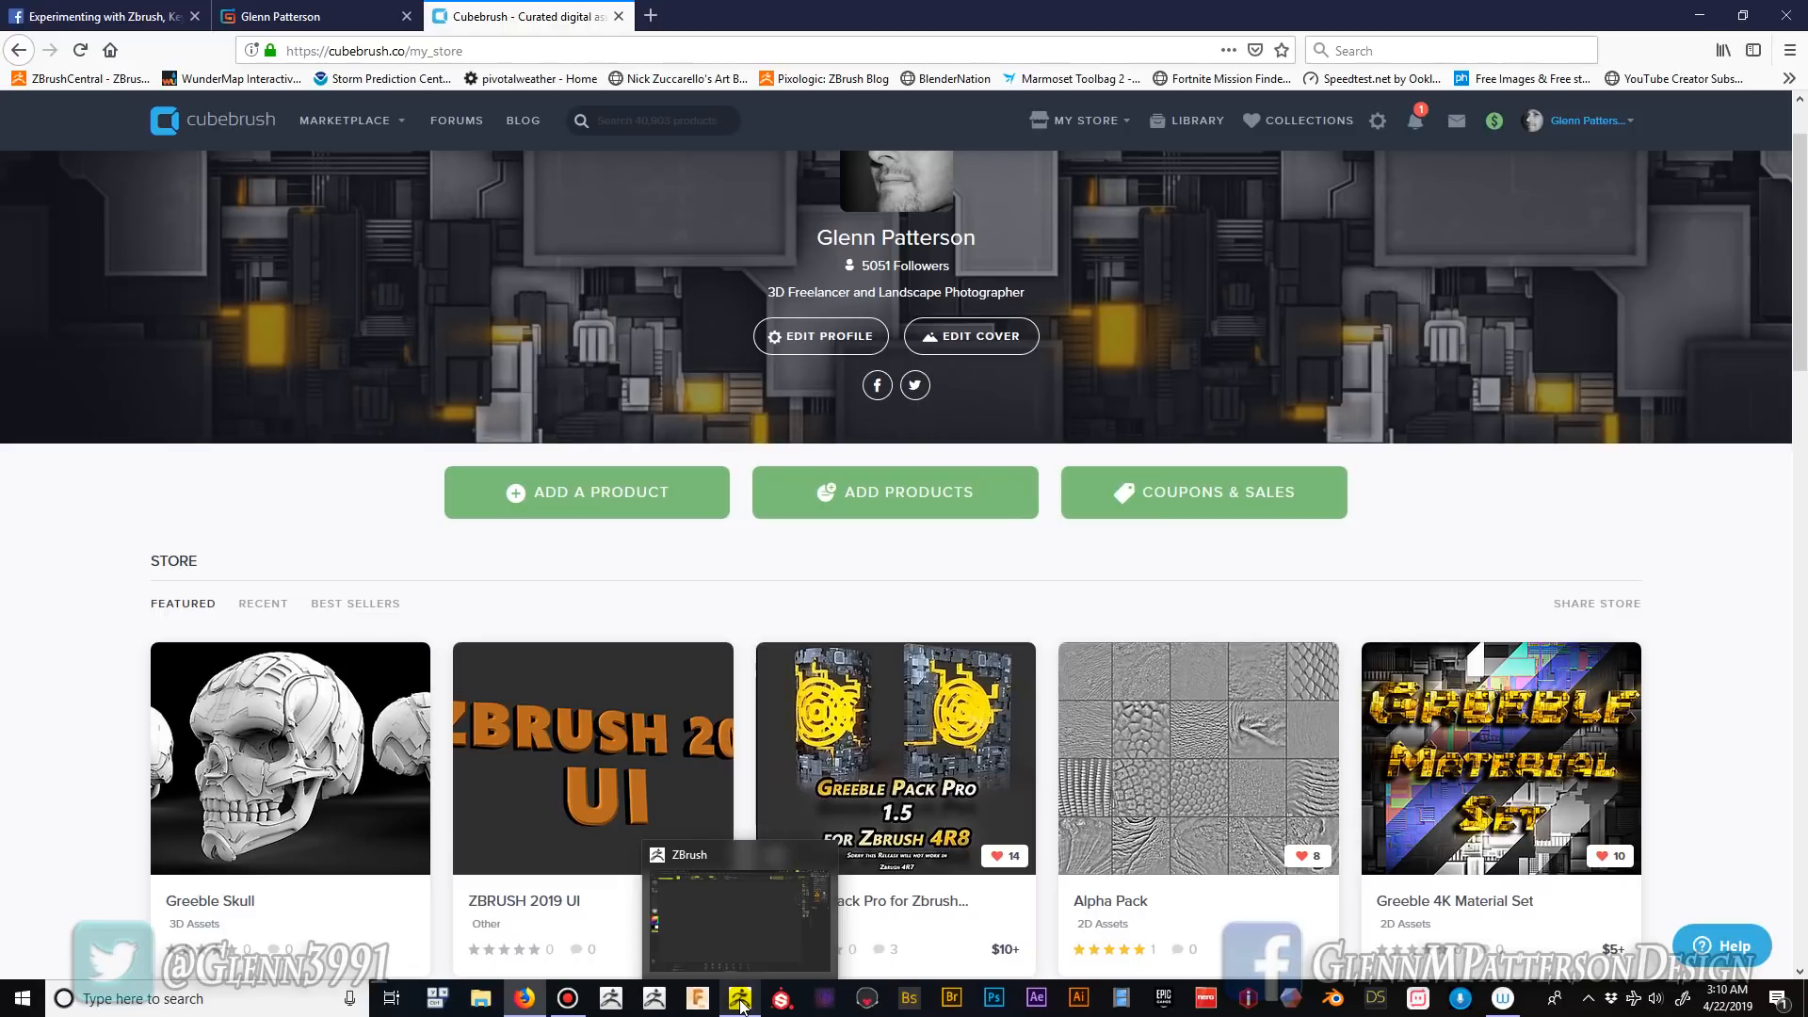
left_click(740, 1000)
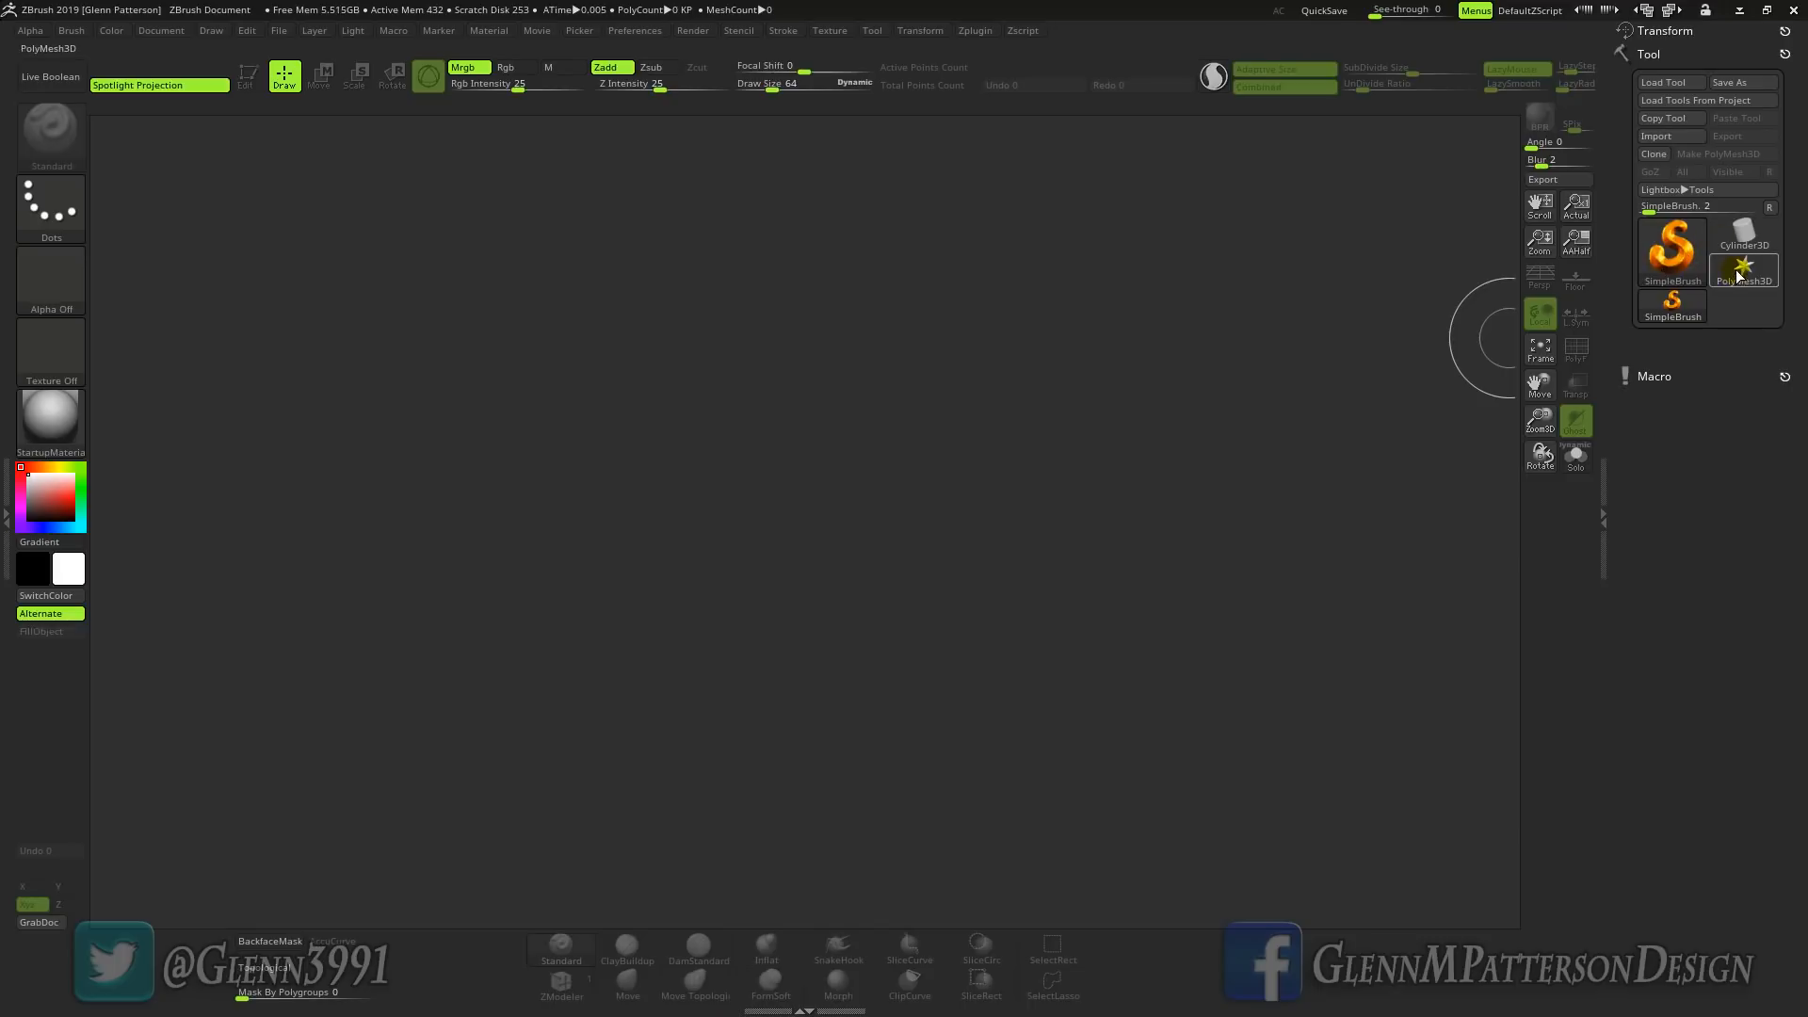
left_click(1749, 279)
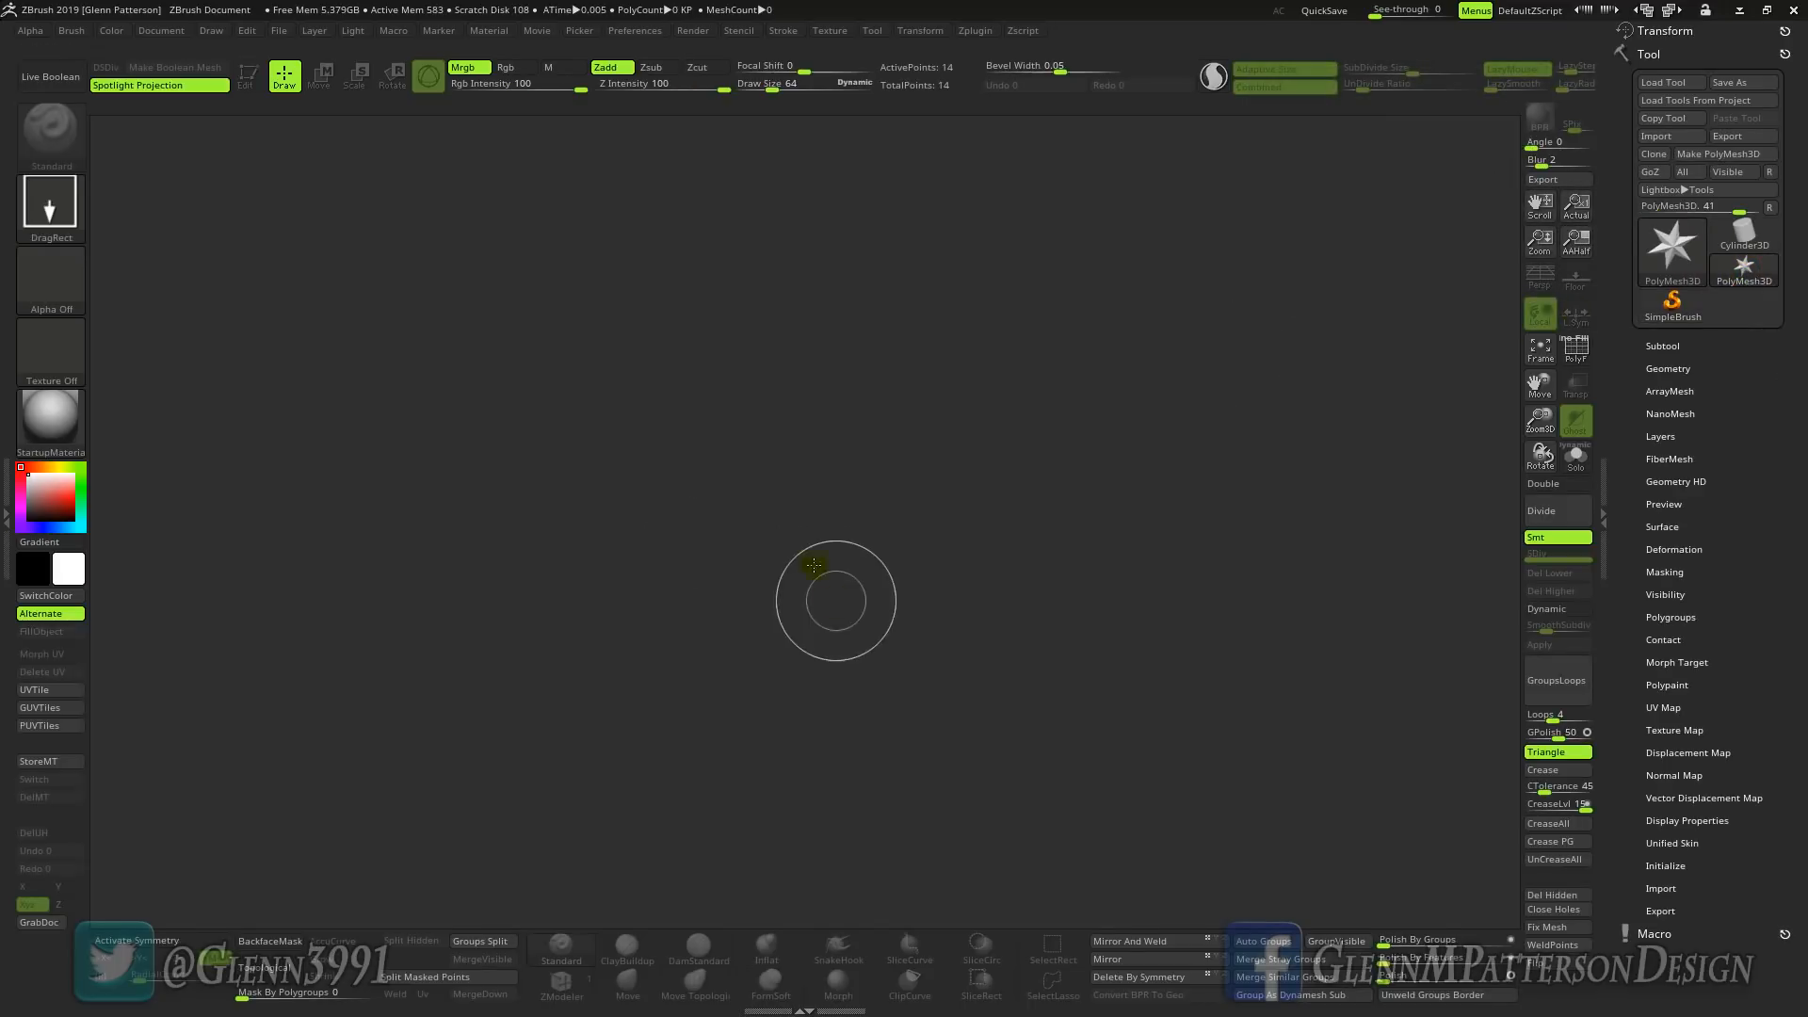
left_click_drag(804, 545, 787, 750)
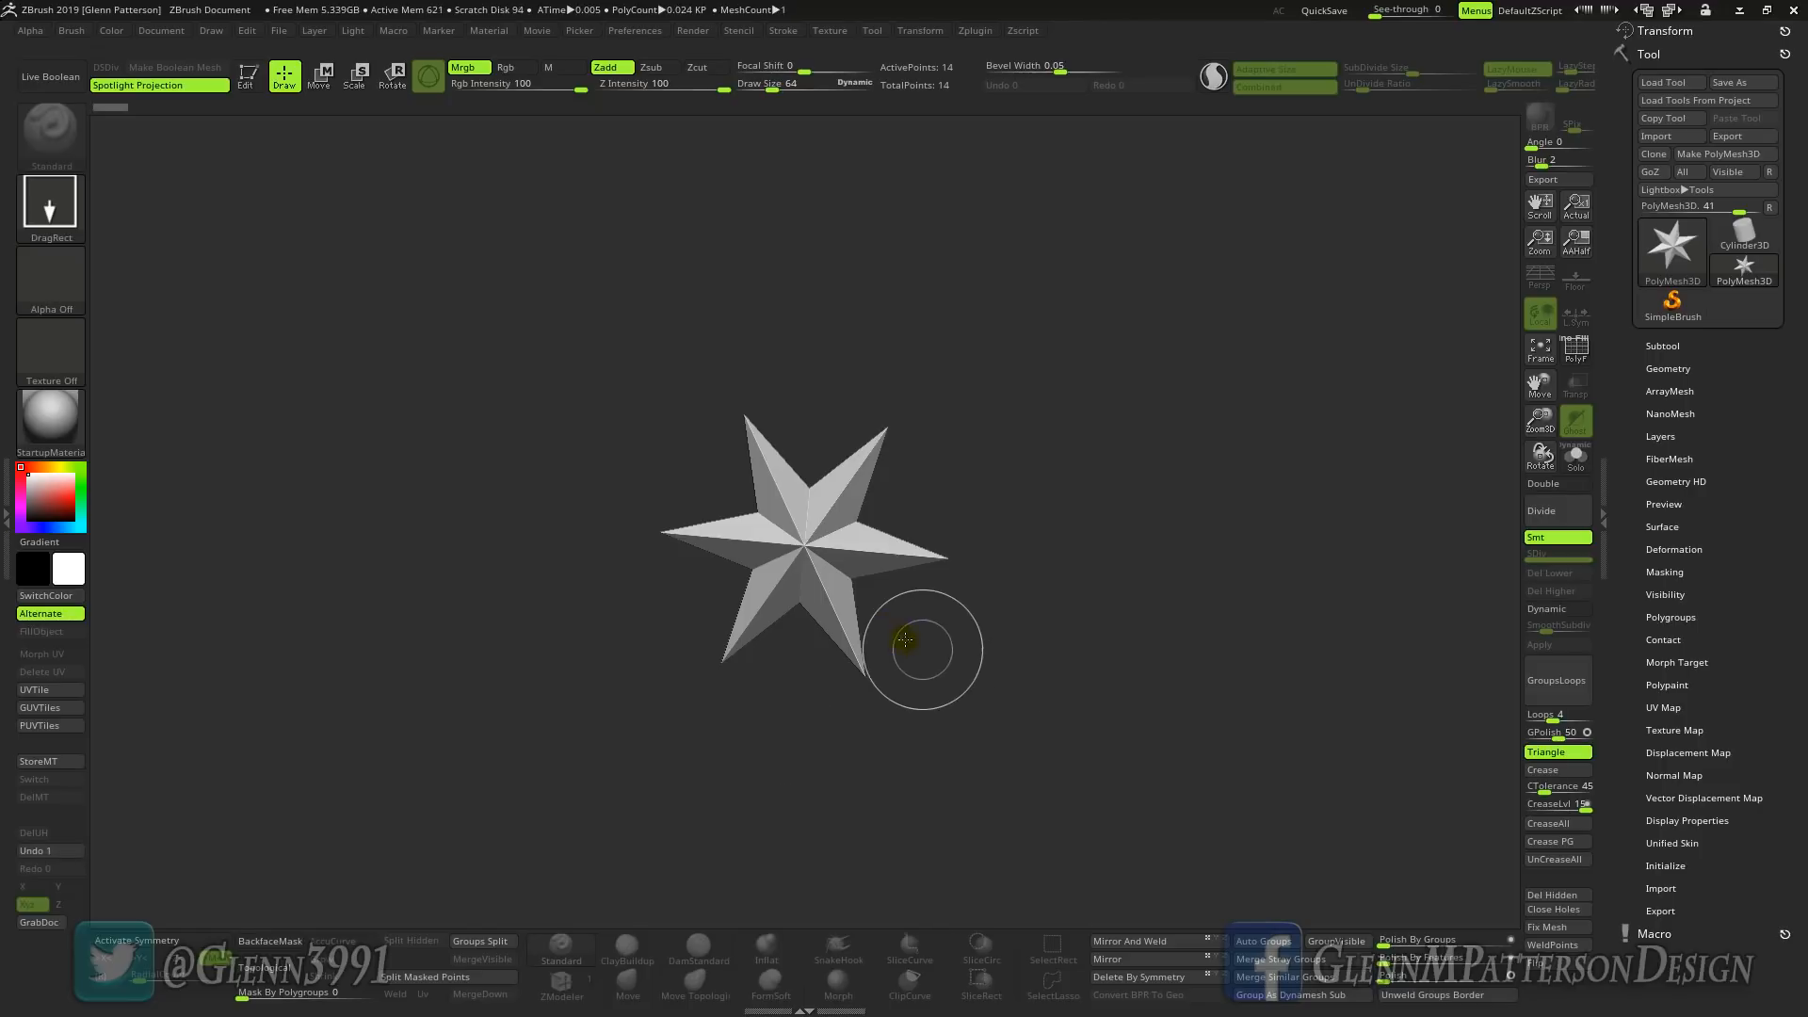
key("t")
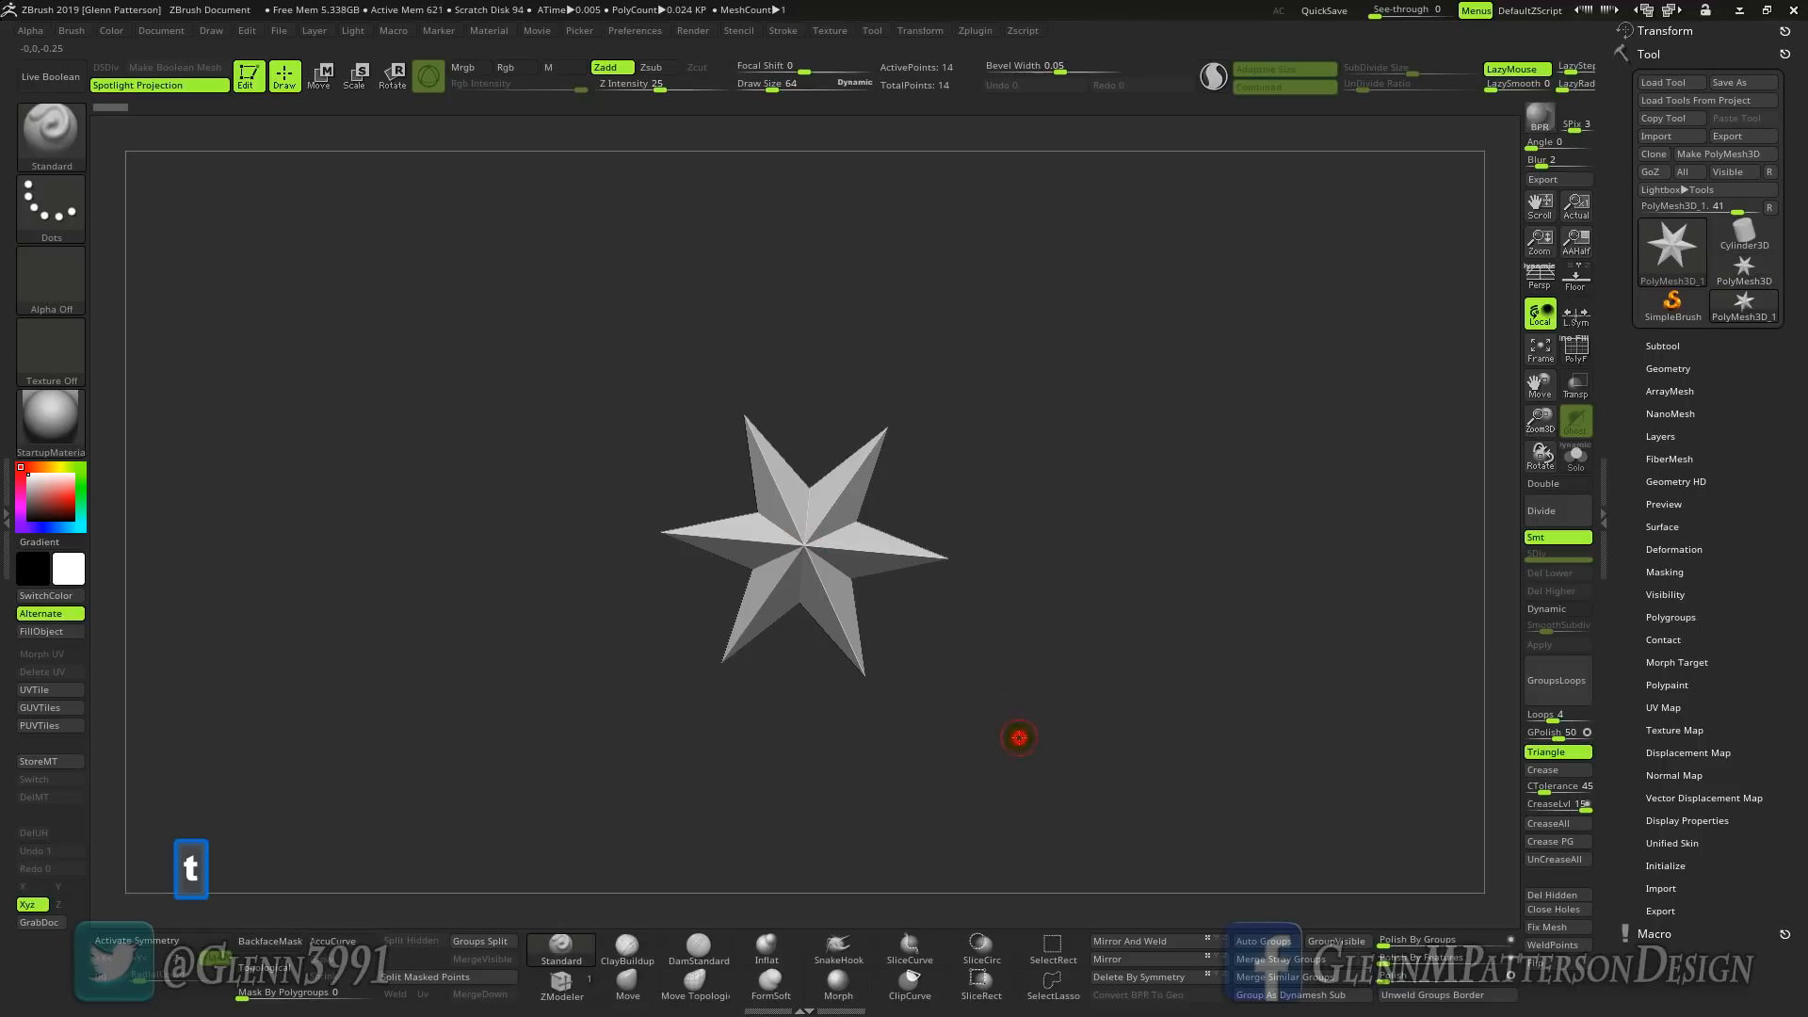
left_click_drag(1019, 737, 1019, 724, "shift")
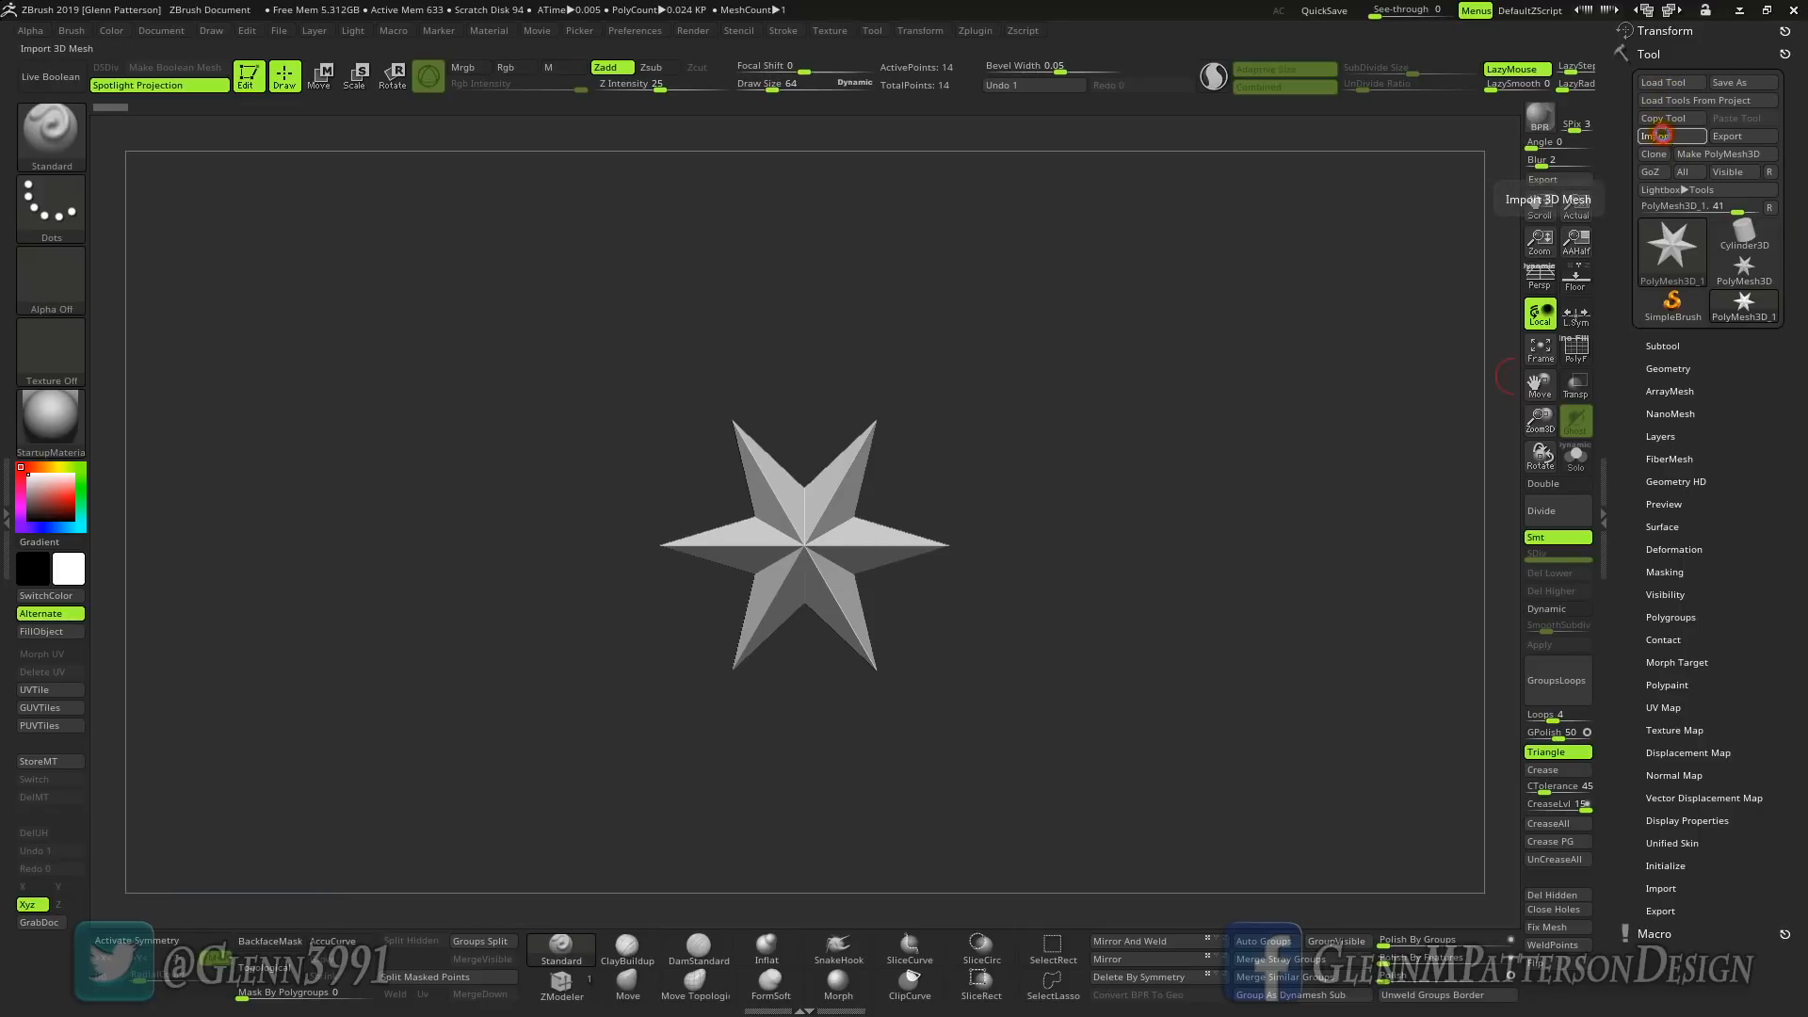
- Import the GreebleSkull mesh from the DEMO_FACEBOOK_3D folder in place of the star
left_click(1661, 136)
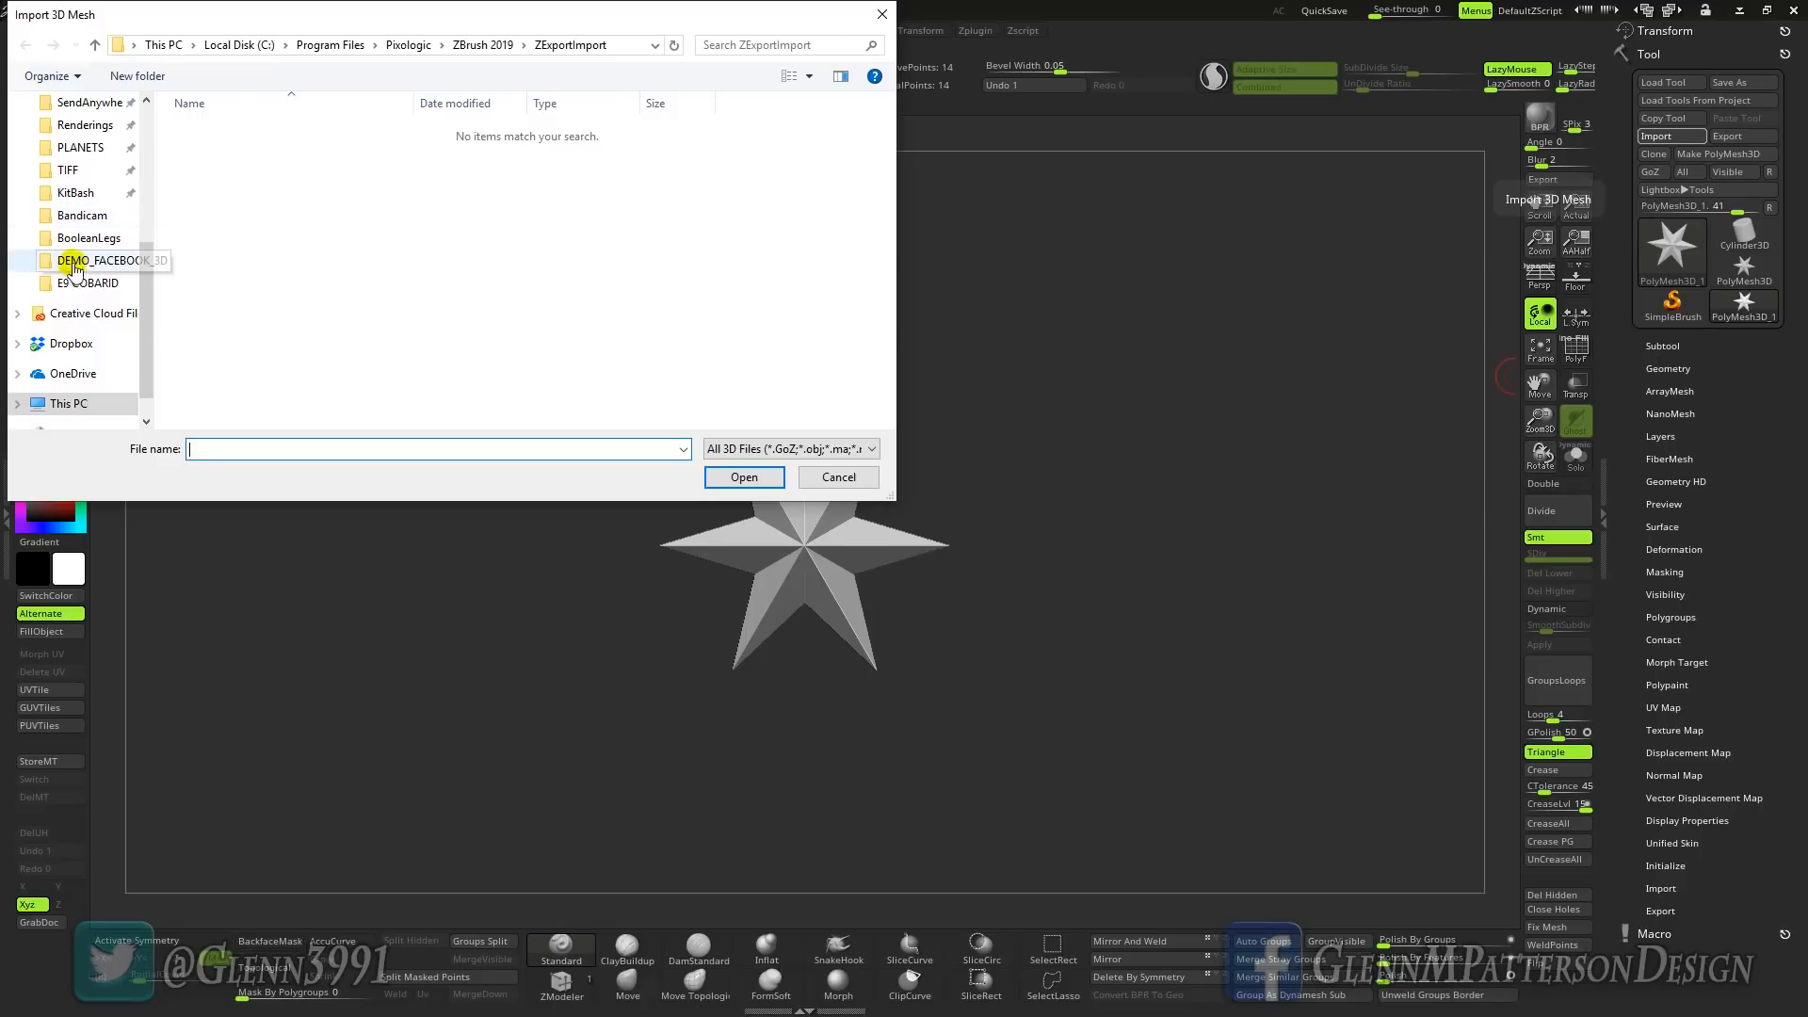
left_click(59, 260)
double_click(226, 161)
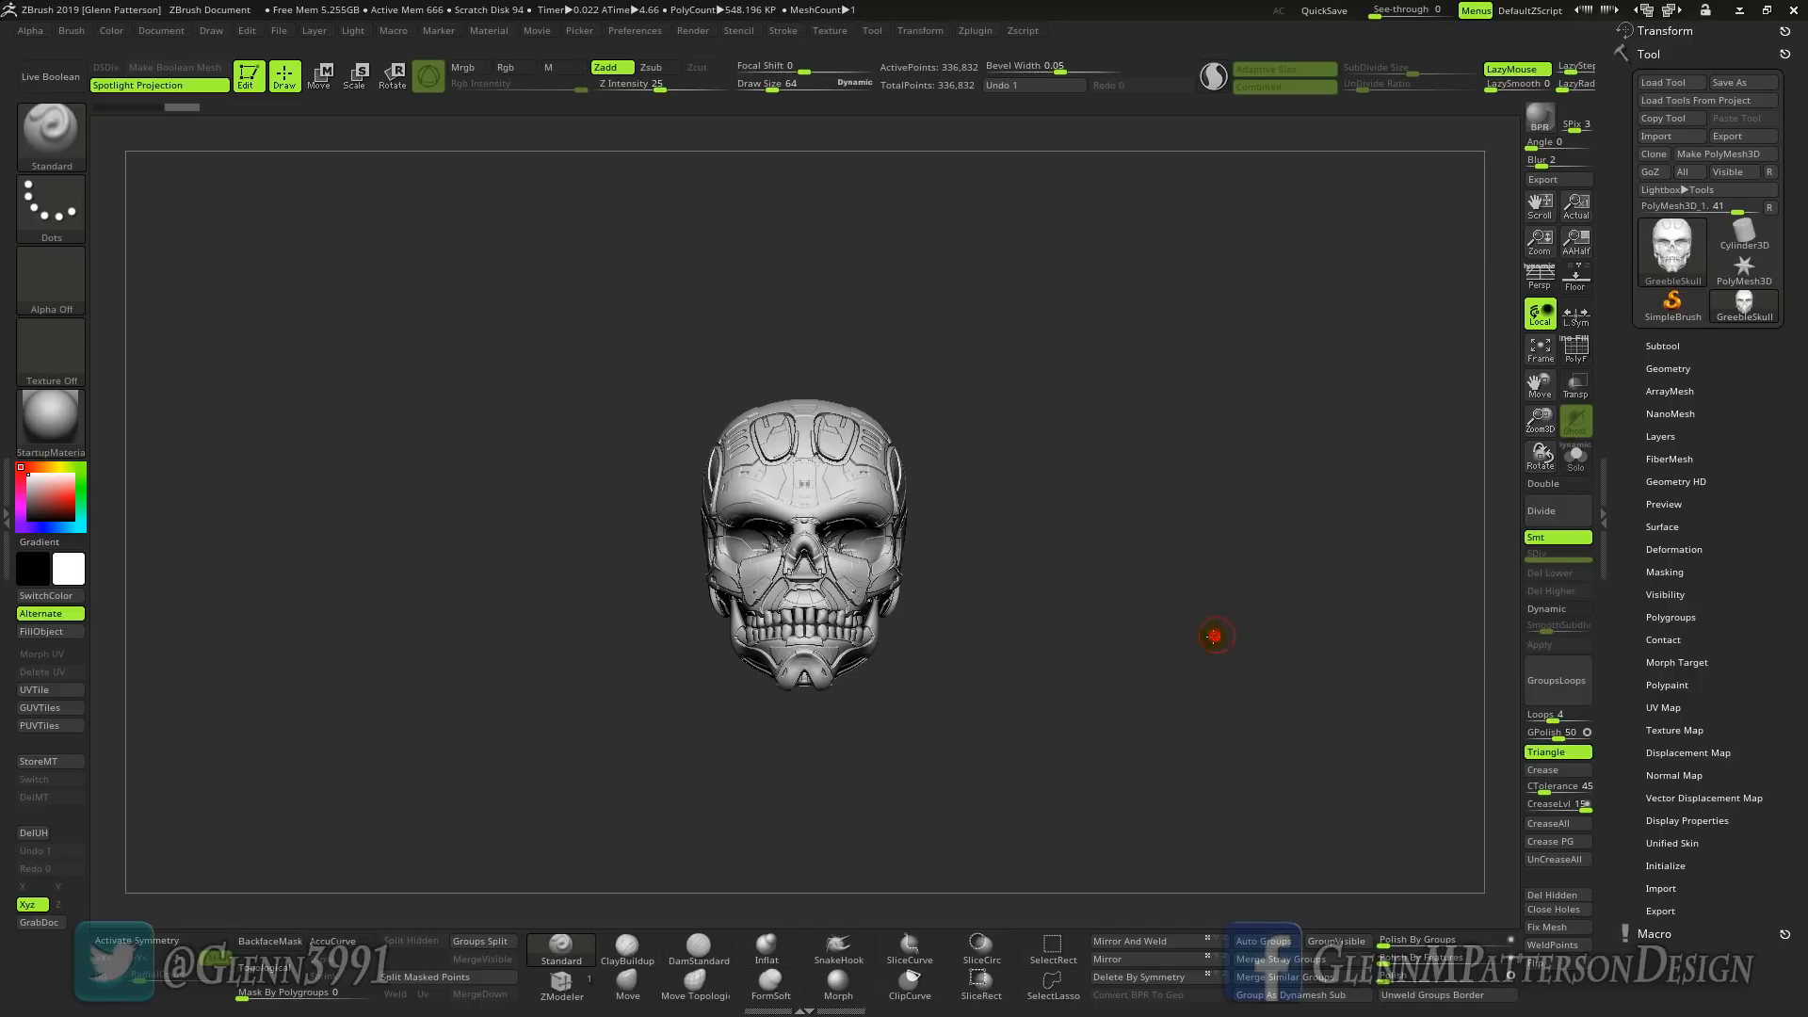
- Examine the imported skull up close from three-quarter and front views
mouse_move(1214, 636)
left_mouse_down()
mouse_move(1090, 654)
mouse_move(1146, 536)
mouse_move(1211, 646)
left_mouse_up()
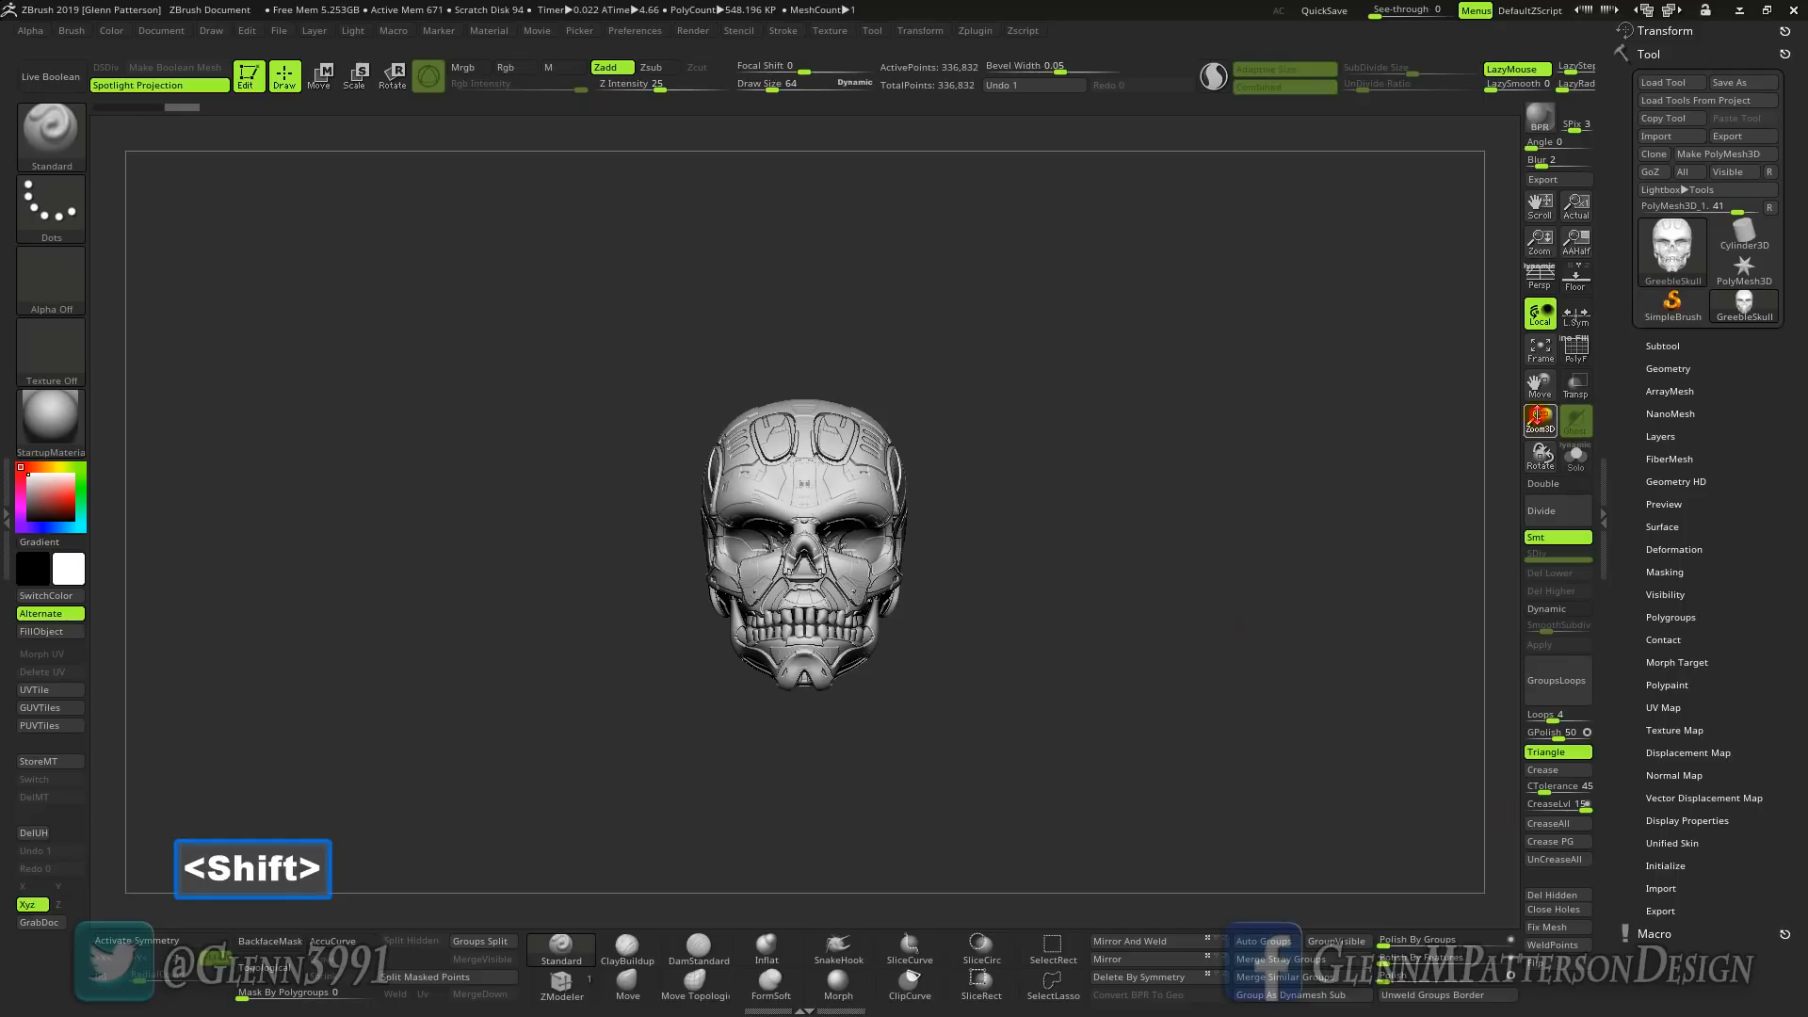
left_click_drag(1537, 415, 1522, 523)
left_click_drag(1155, 676, 1109, 699)
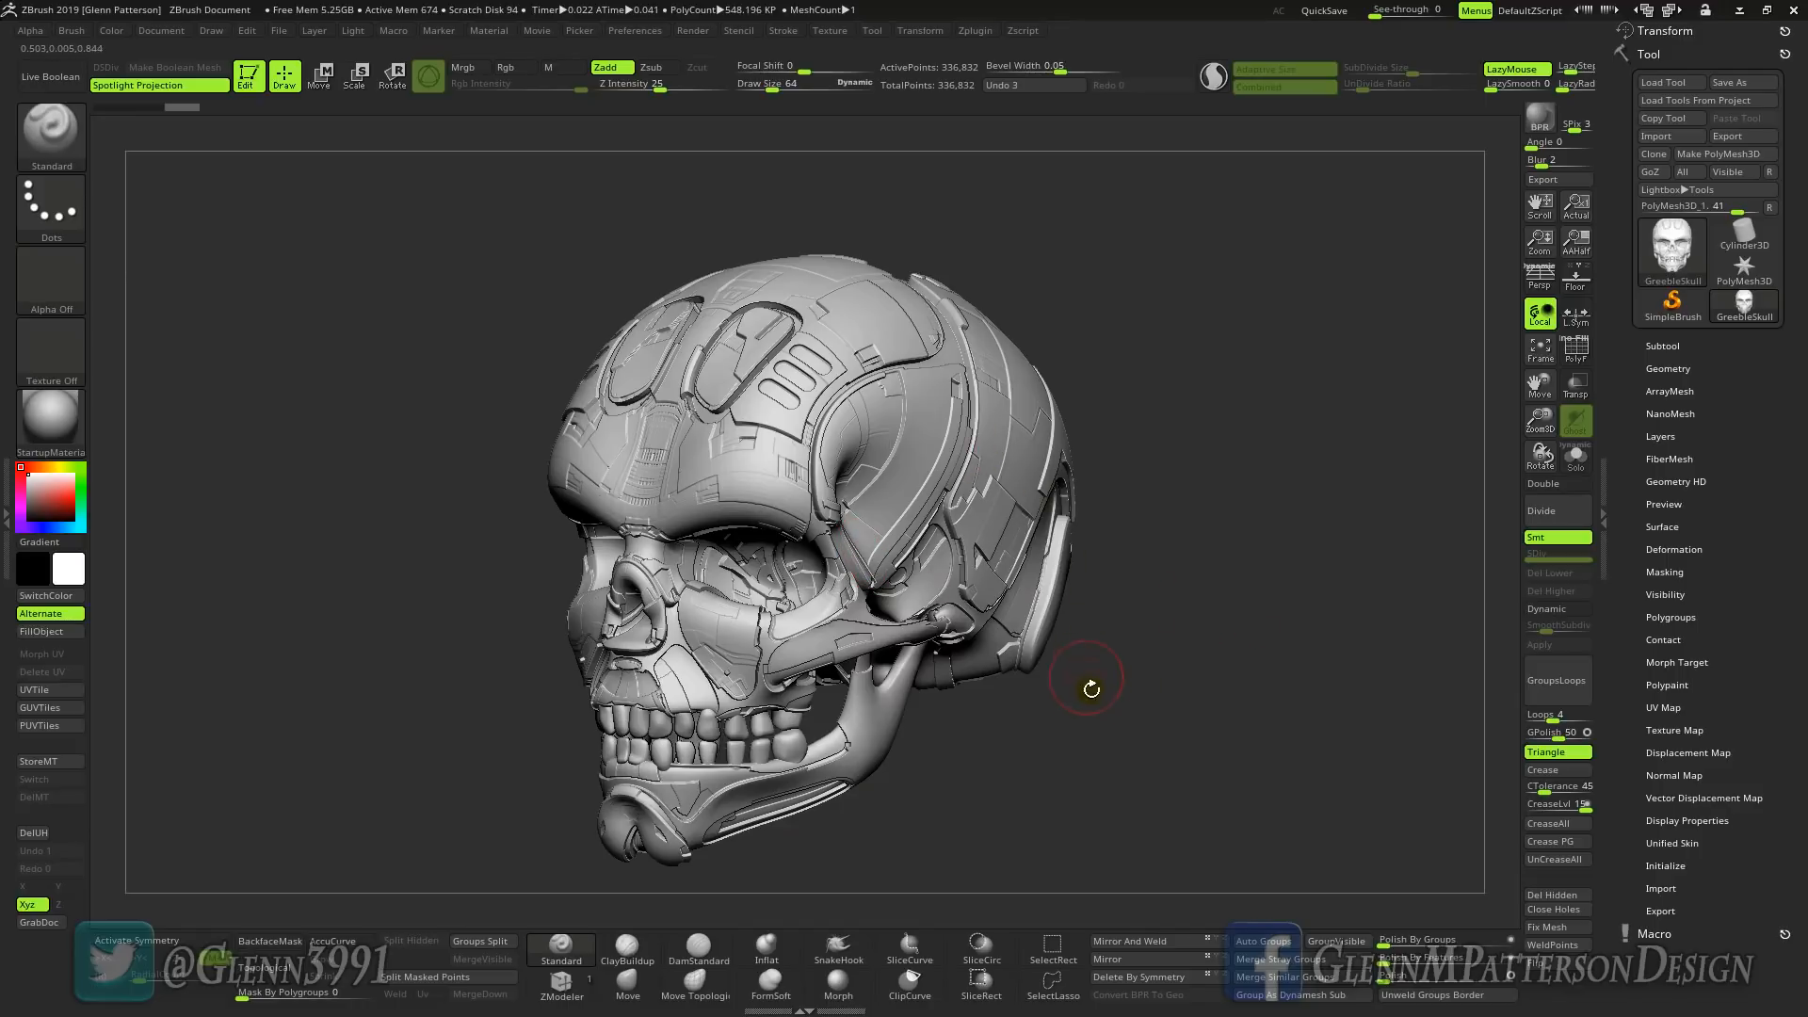
mouse_move(1117, 715)
left_mouse_down()
mouse_move(1243, 735)
mouse_move(1136, 662)
mouse_move(1107, 710)
mouse_move(1199, 715)
mouse_move(1127, 698)
left_mouse_up()
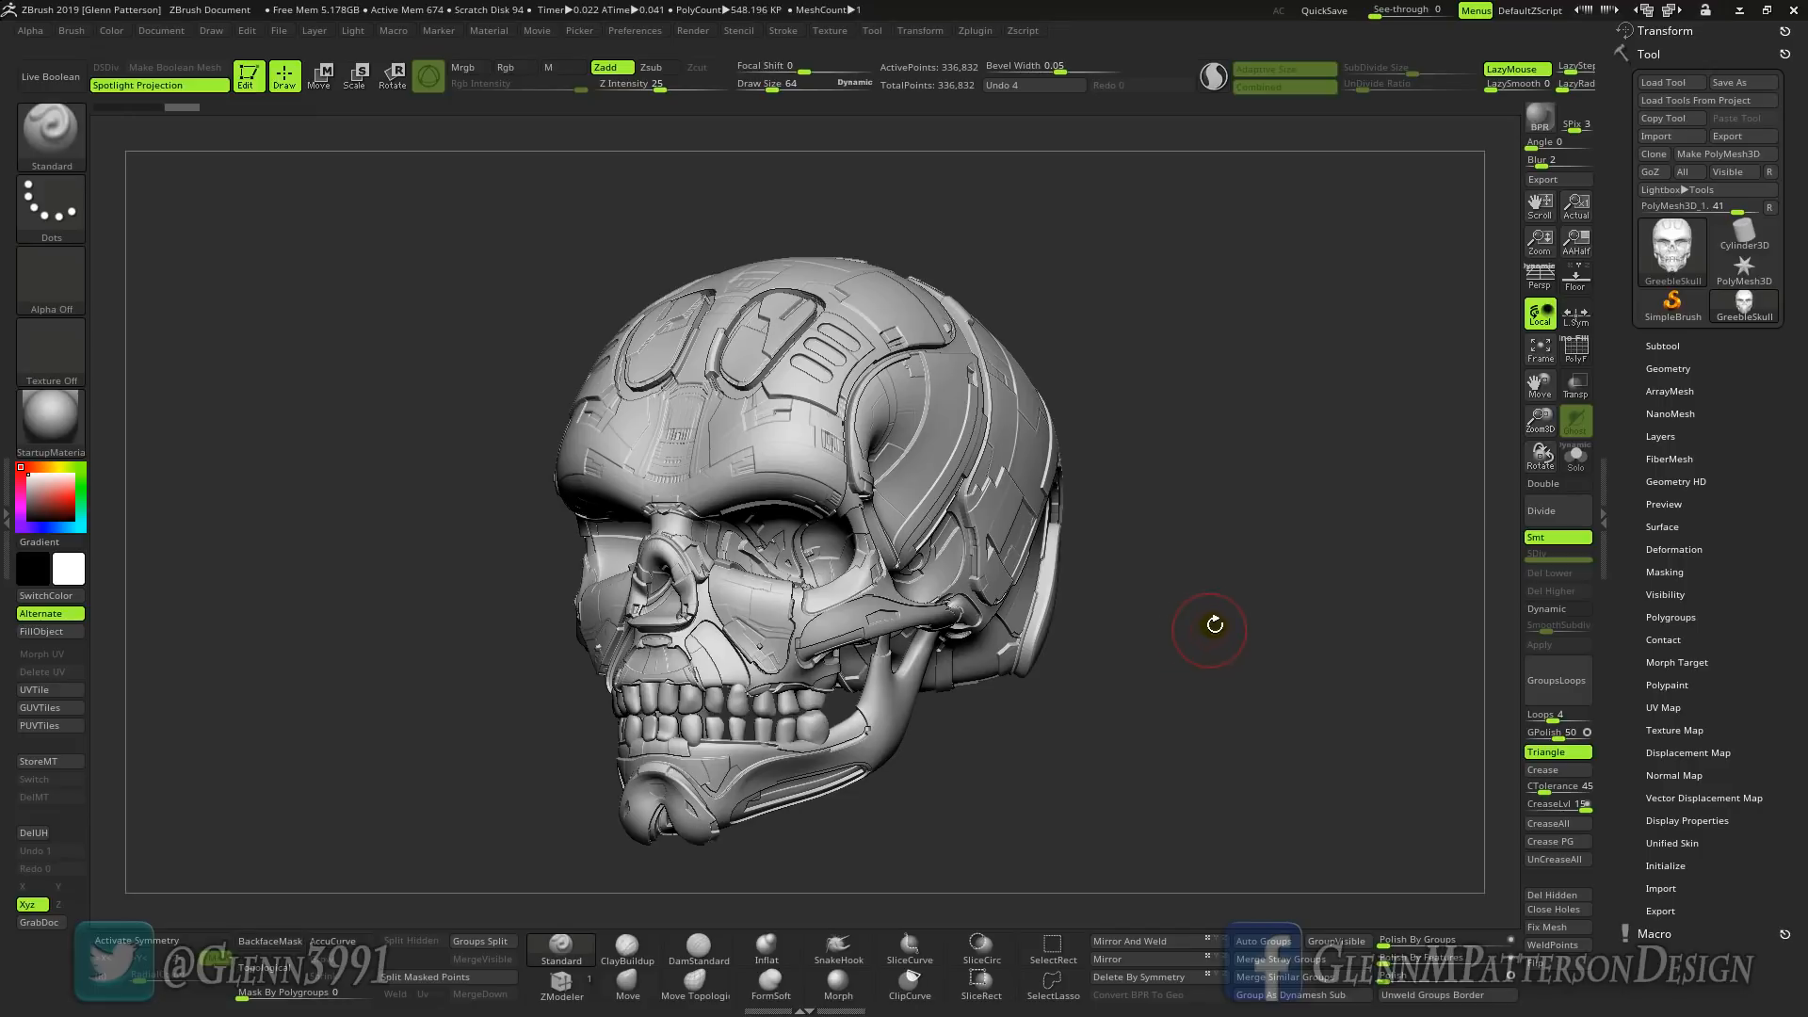
left_click_drag(1192, 676, 1215, 640, "shift")
left_click_drag(1543, 424, 1540, 407)
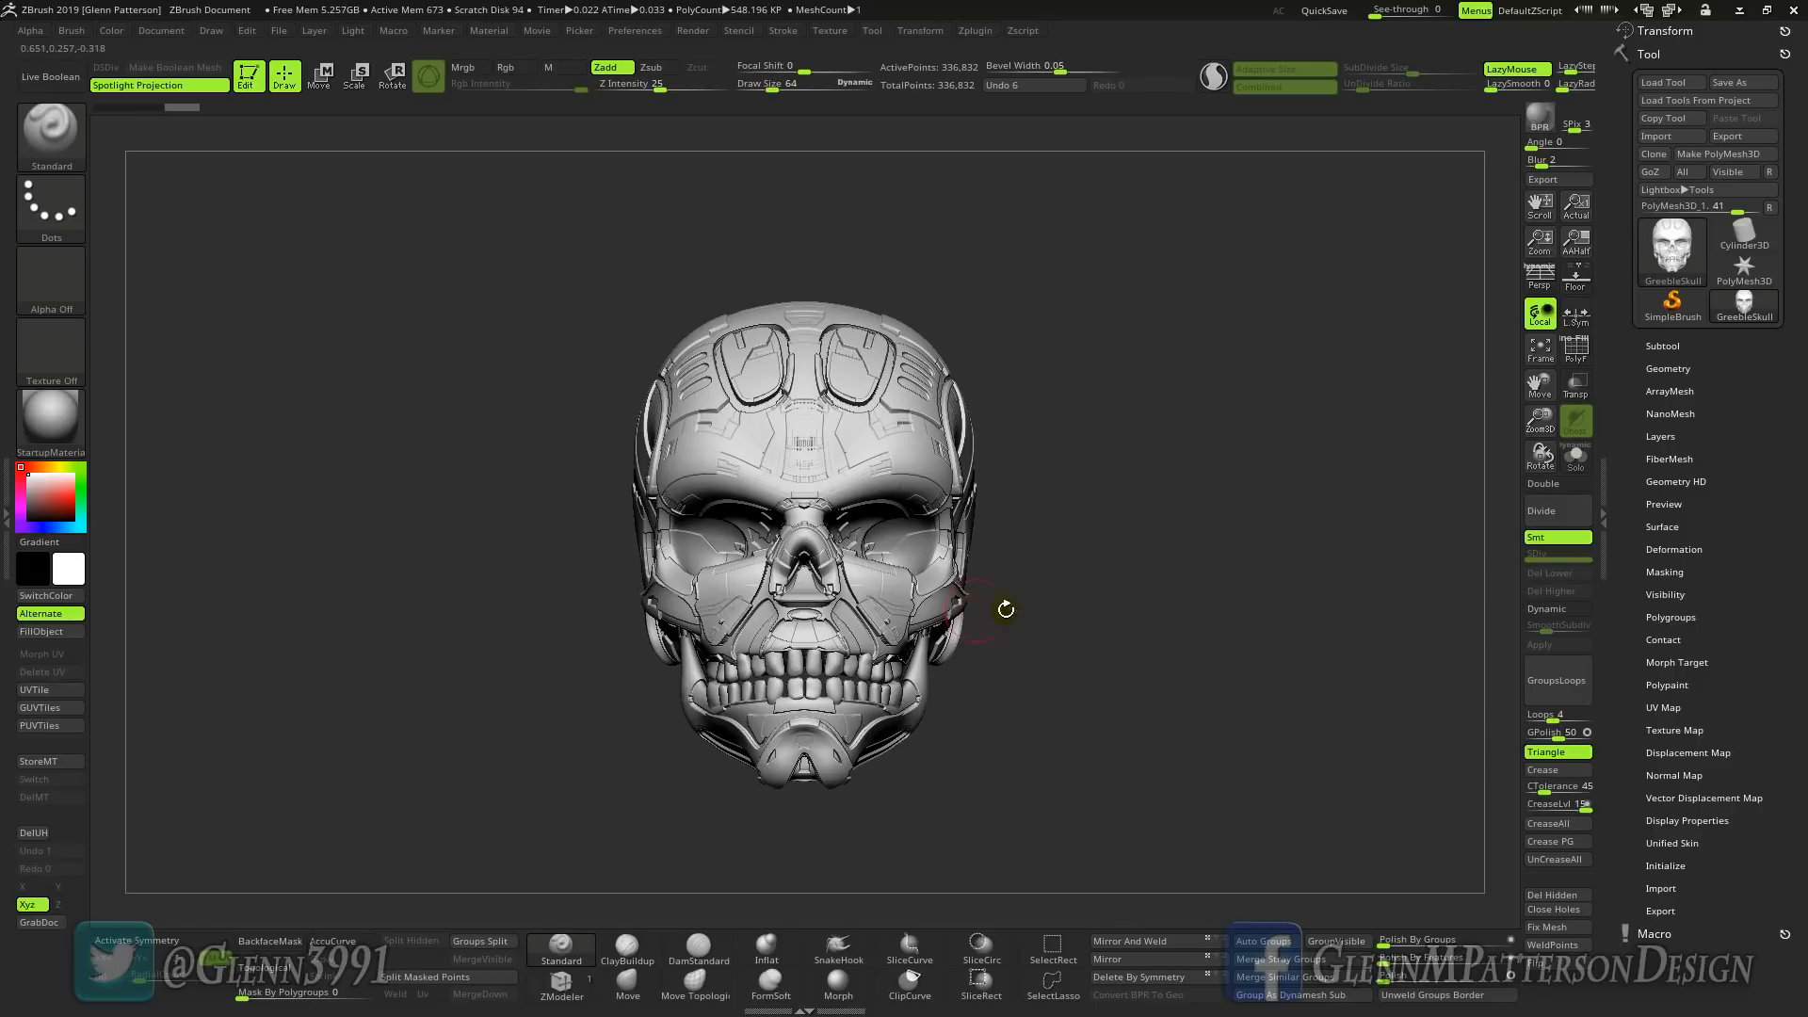
mouse_move(1093, 633)
left_mouse_down()
mouse_move(1058, 662)
mouse_move(1086, 648)
left_mouse_up()
- Insert a Cylinder3D as a new subtool and isolate it with Solo and the polyframe display on
mouse_move(1740, 622)
left_mouse_down()
mouse_move(1752, 537)
mouse_move(1732, 626)
left_mouse_up()
left_click(1663, 346)
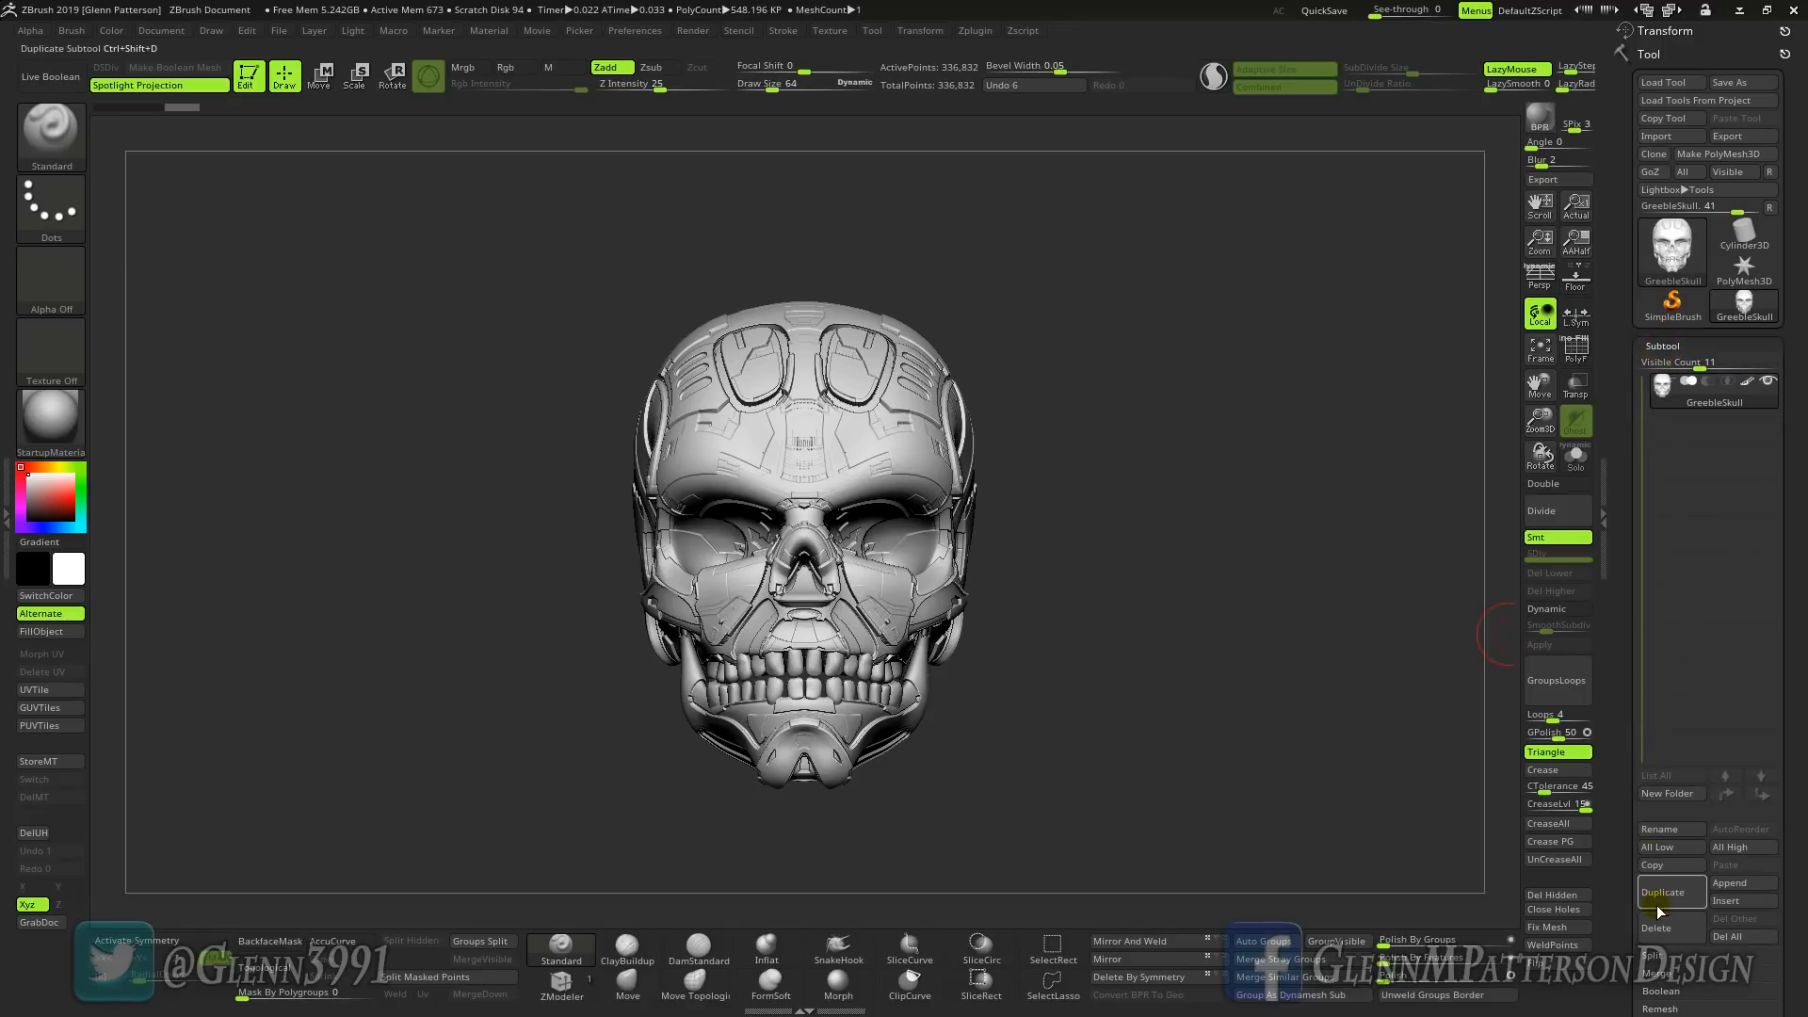
left_click(1724, 900)
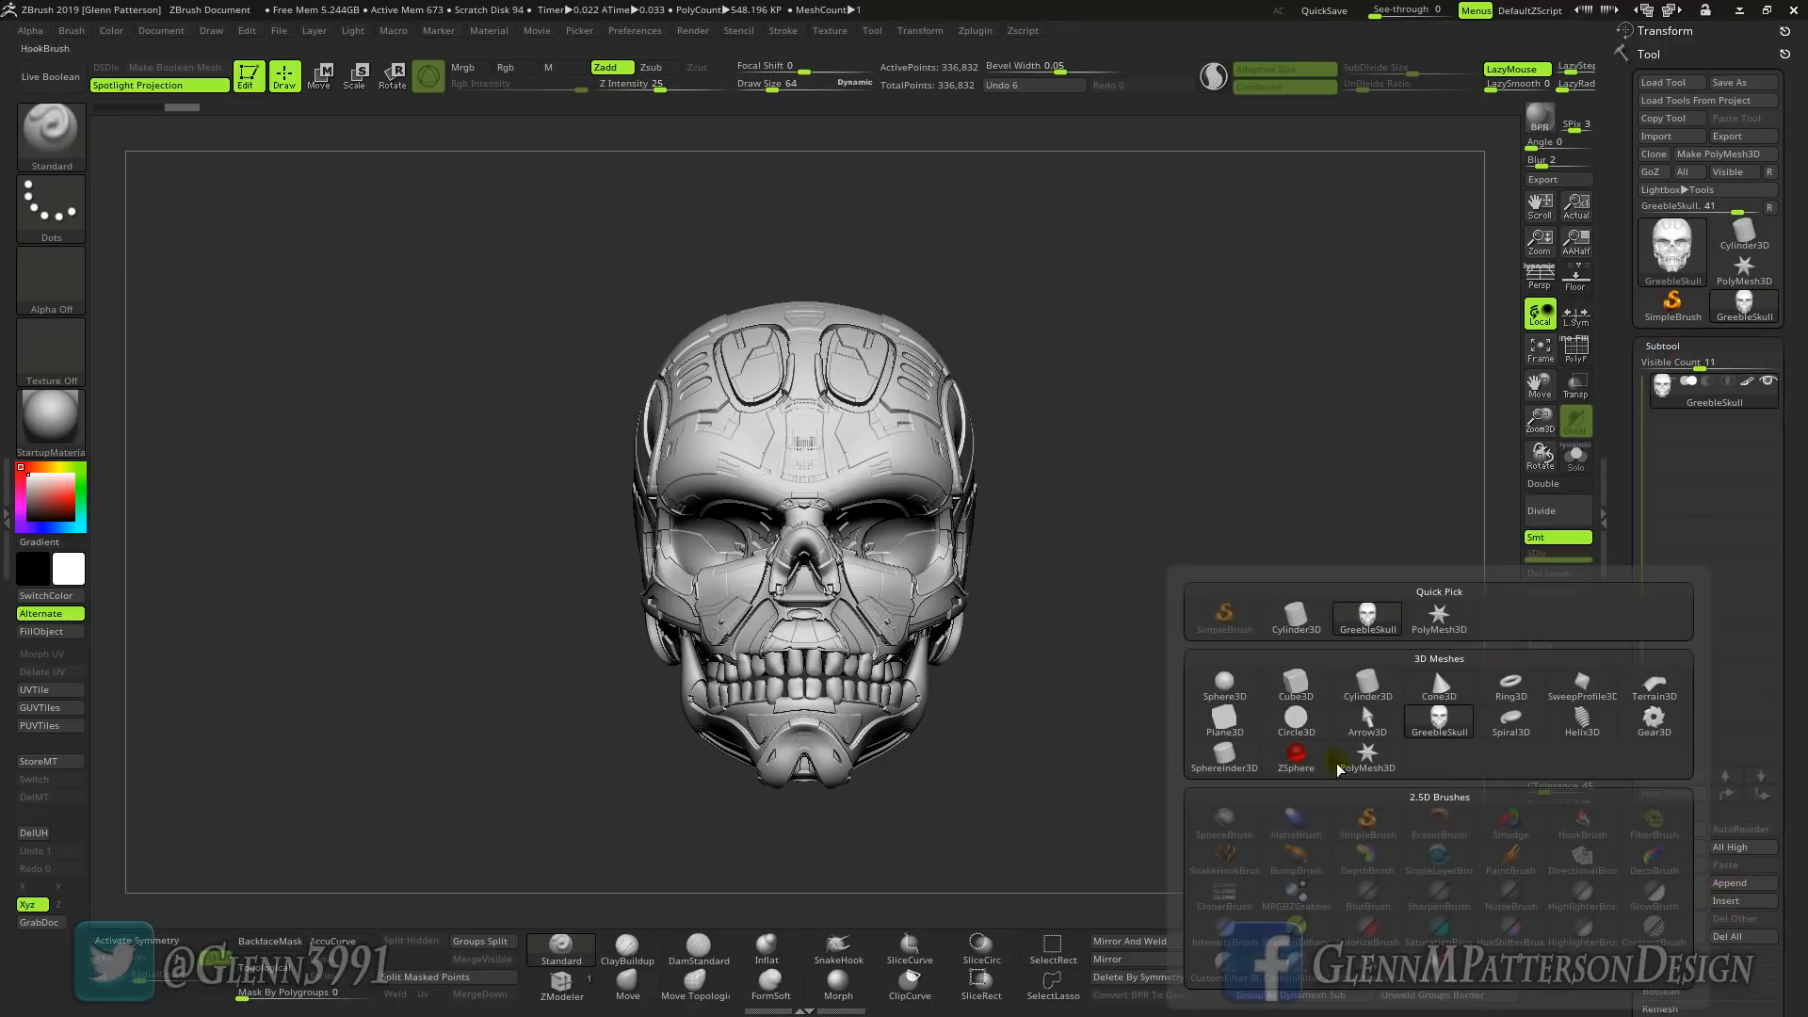
left_click(1364, 688)
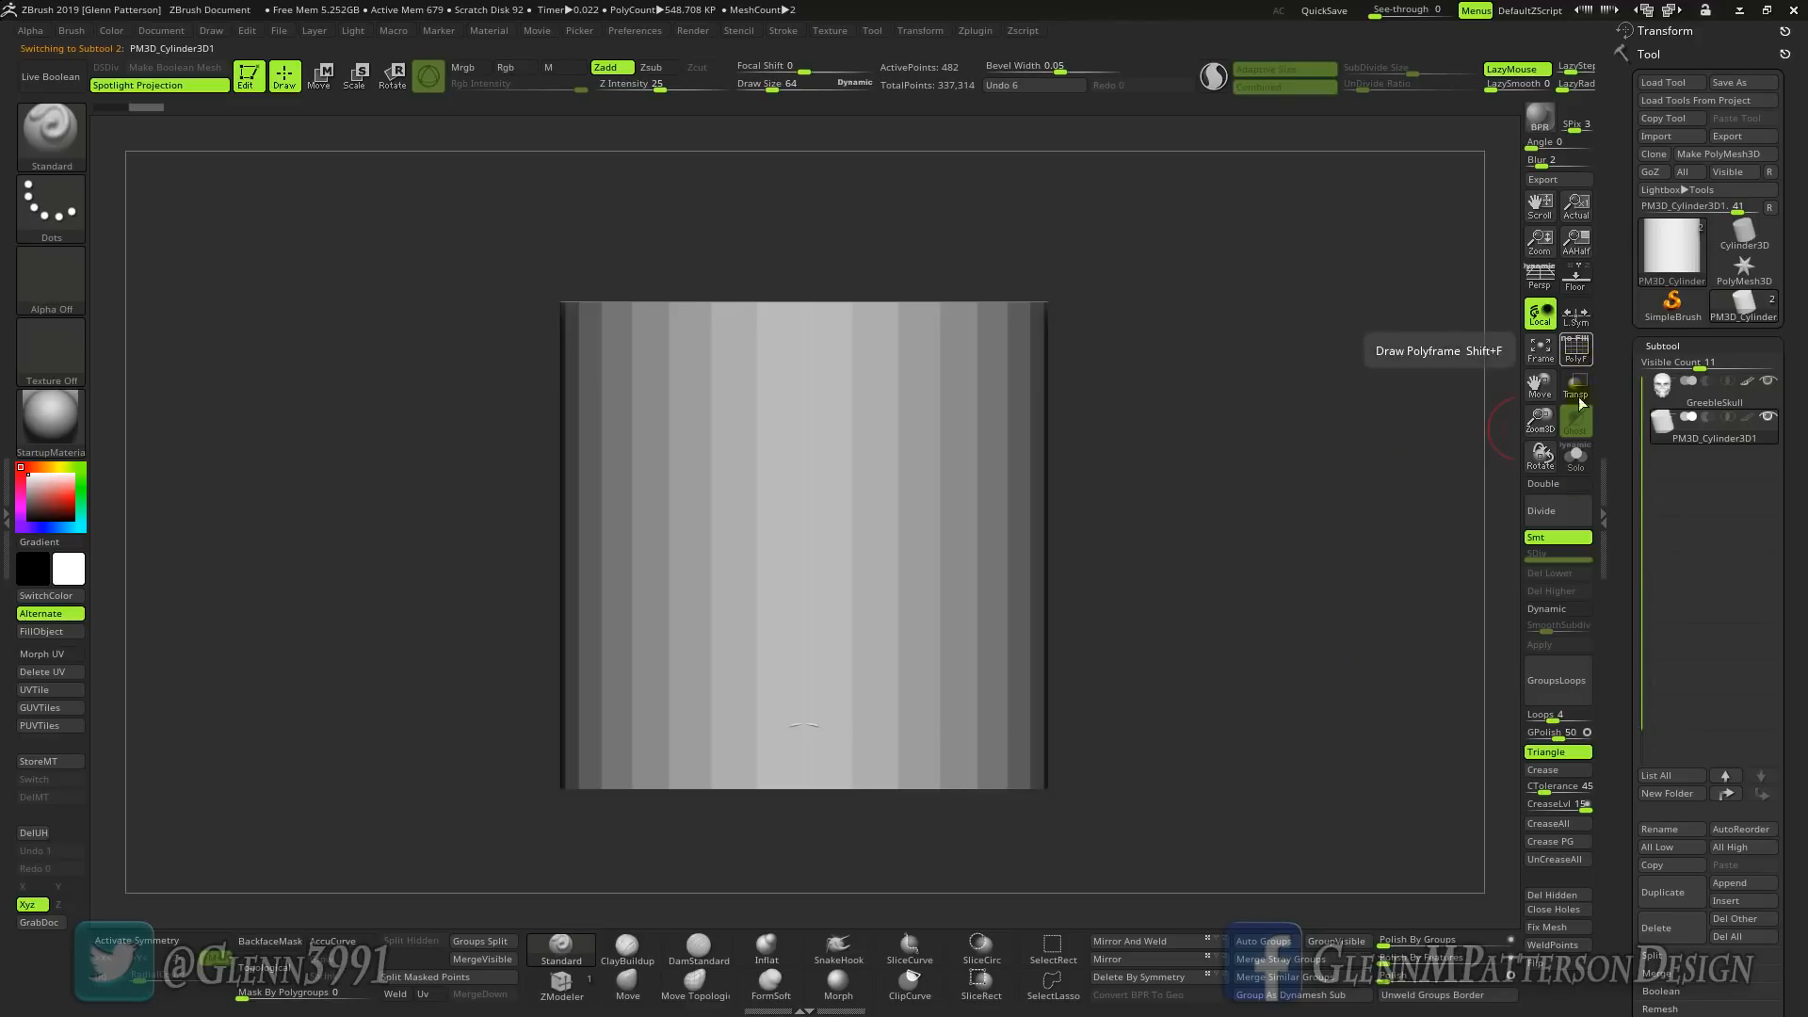
left_click(1578, 460)
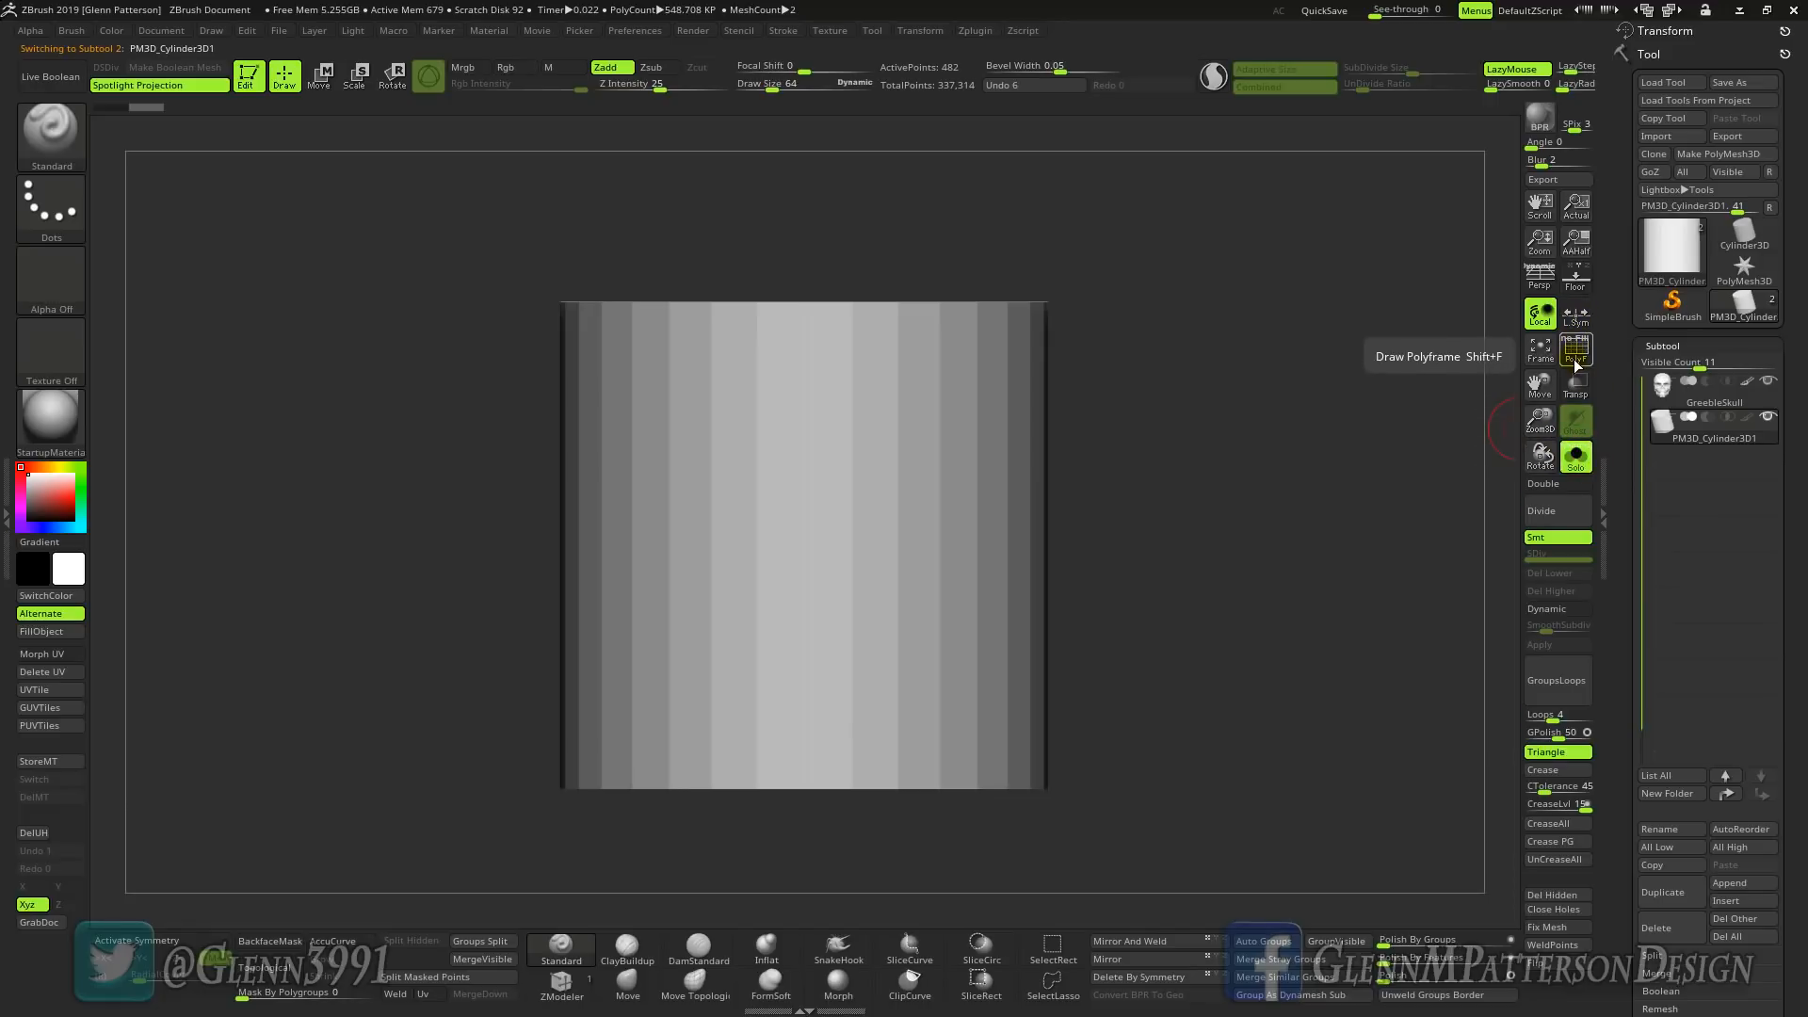
left_click(1575, 353)
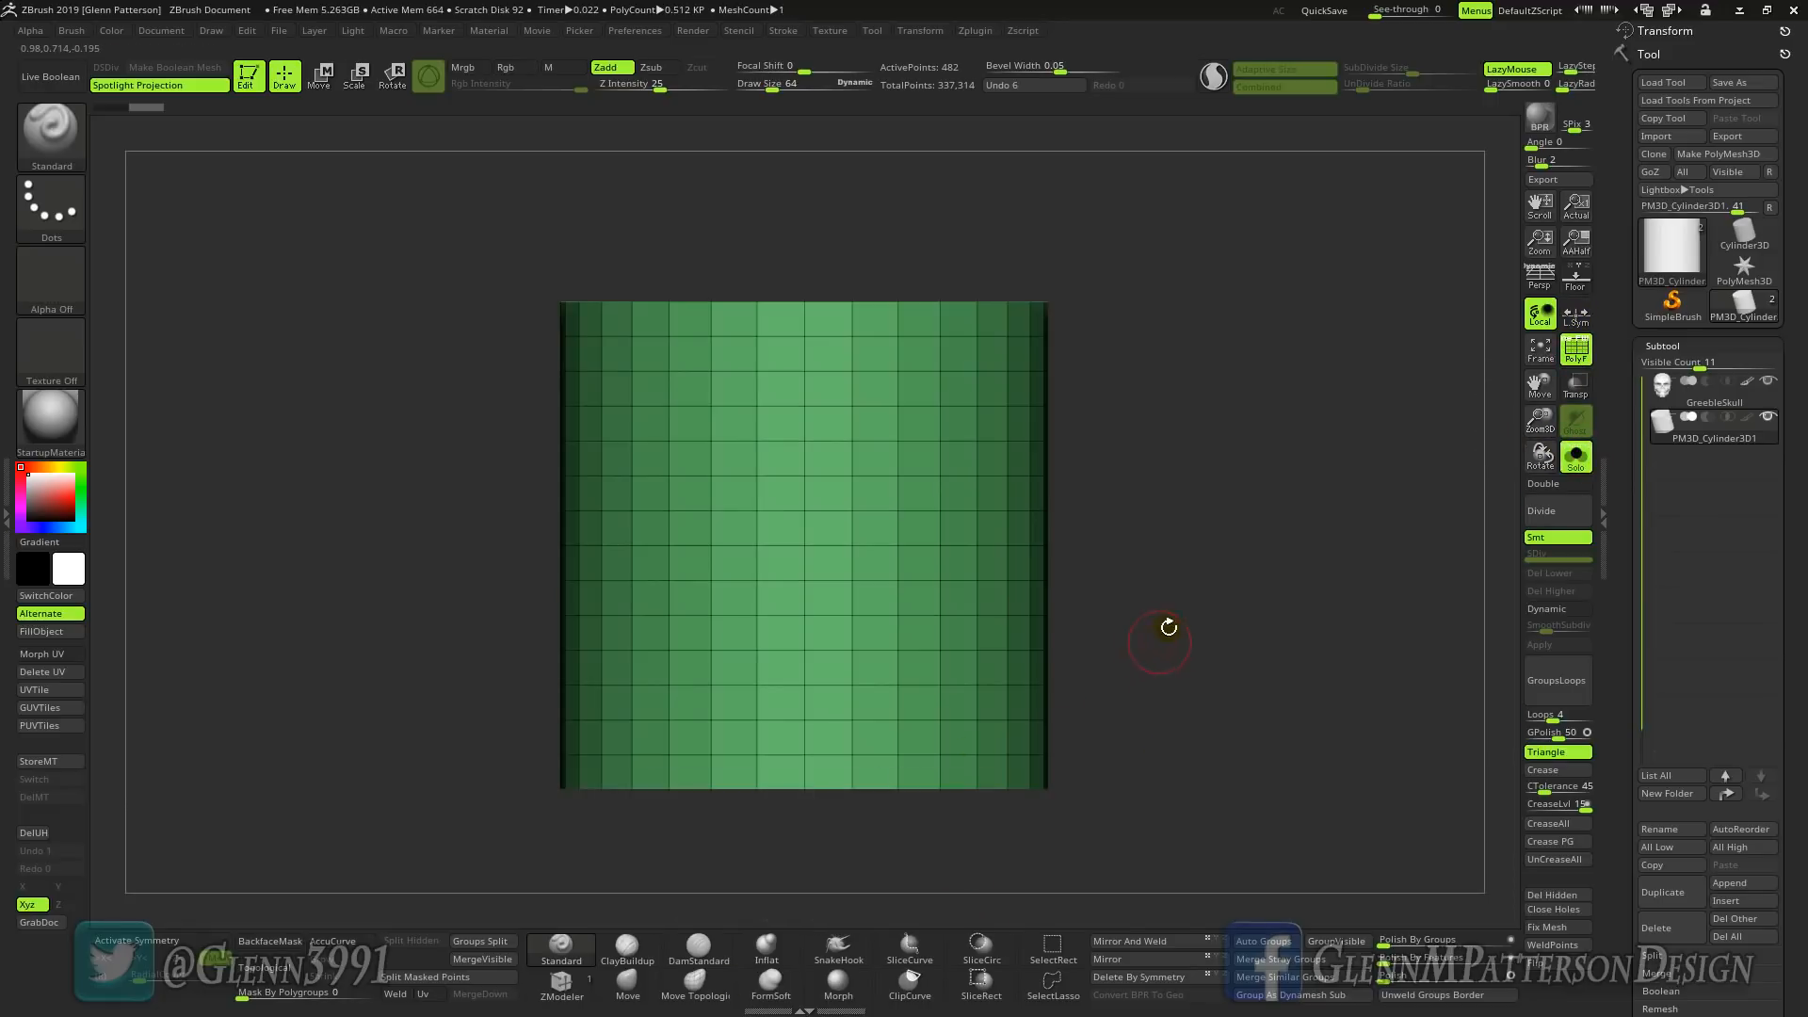
- Hide the front half of the cylinder, selecting it from the end-cap view, and delete the hidden geometry
left_click_drag(1206, 612, 994, 810)
key("ctrl+shift")
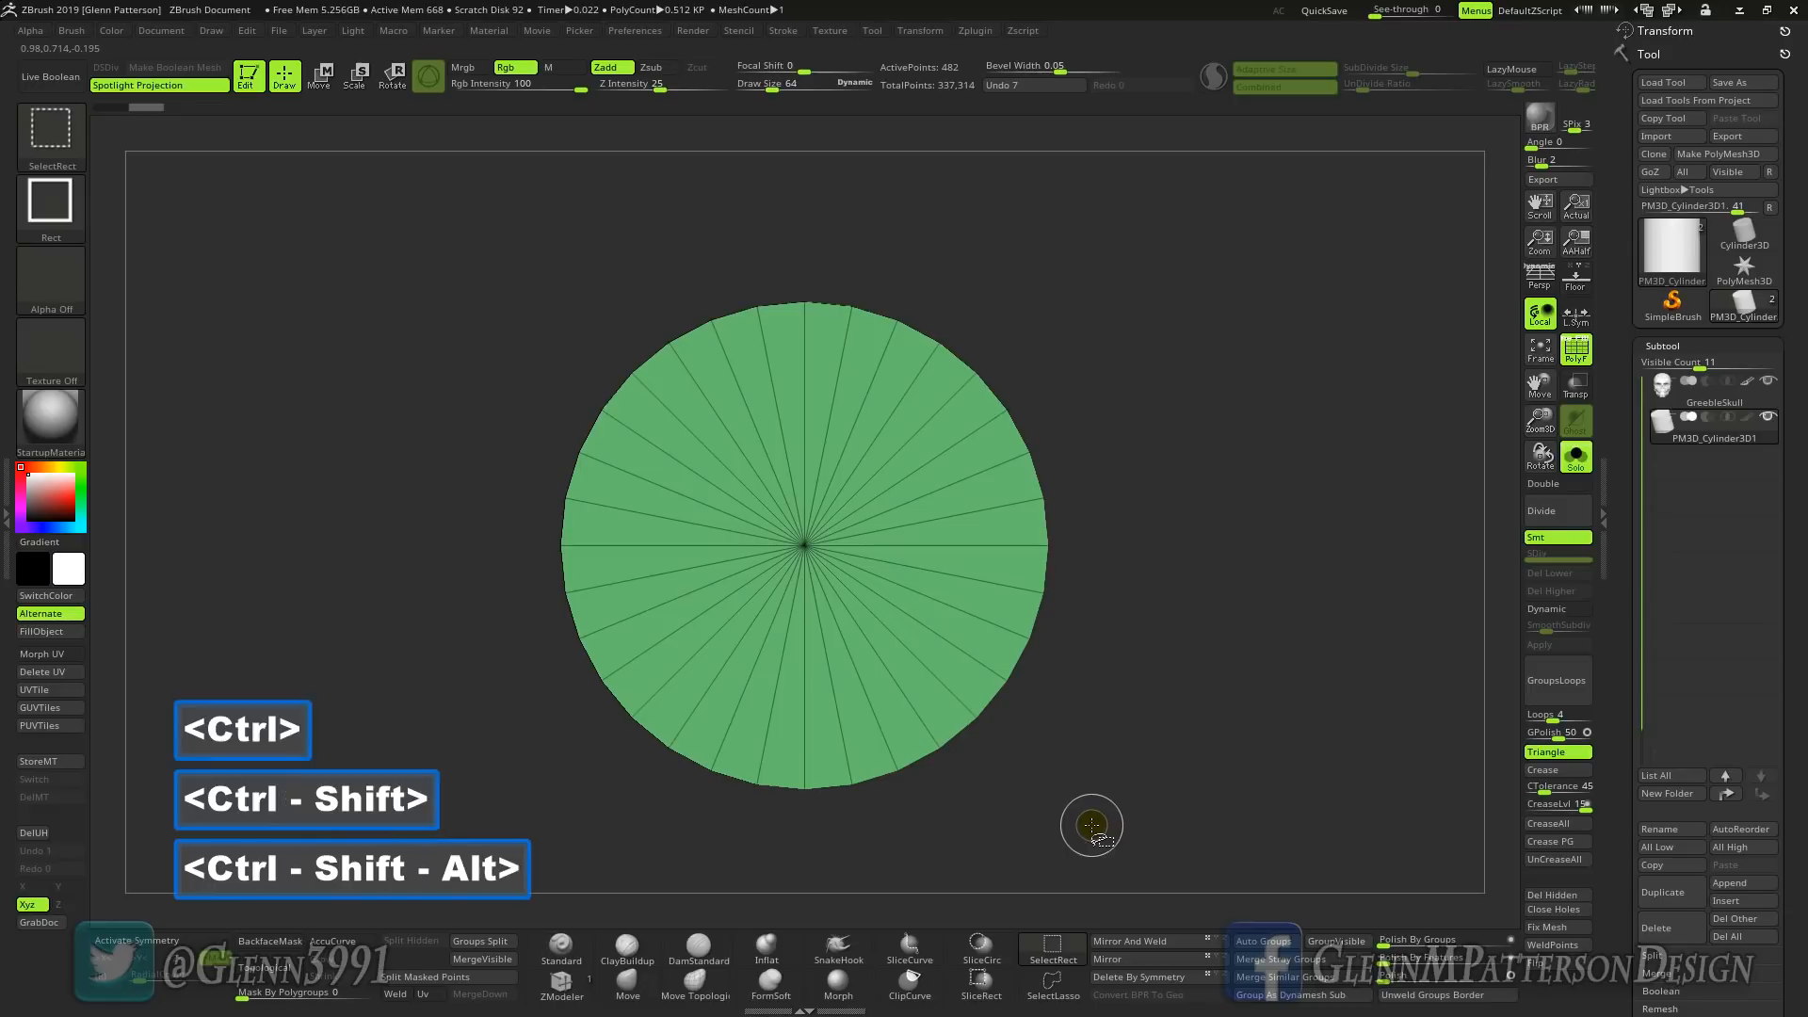
left_click_drag(1114, 846, 403, 553, "ctrl+alt+shift")
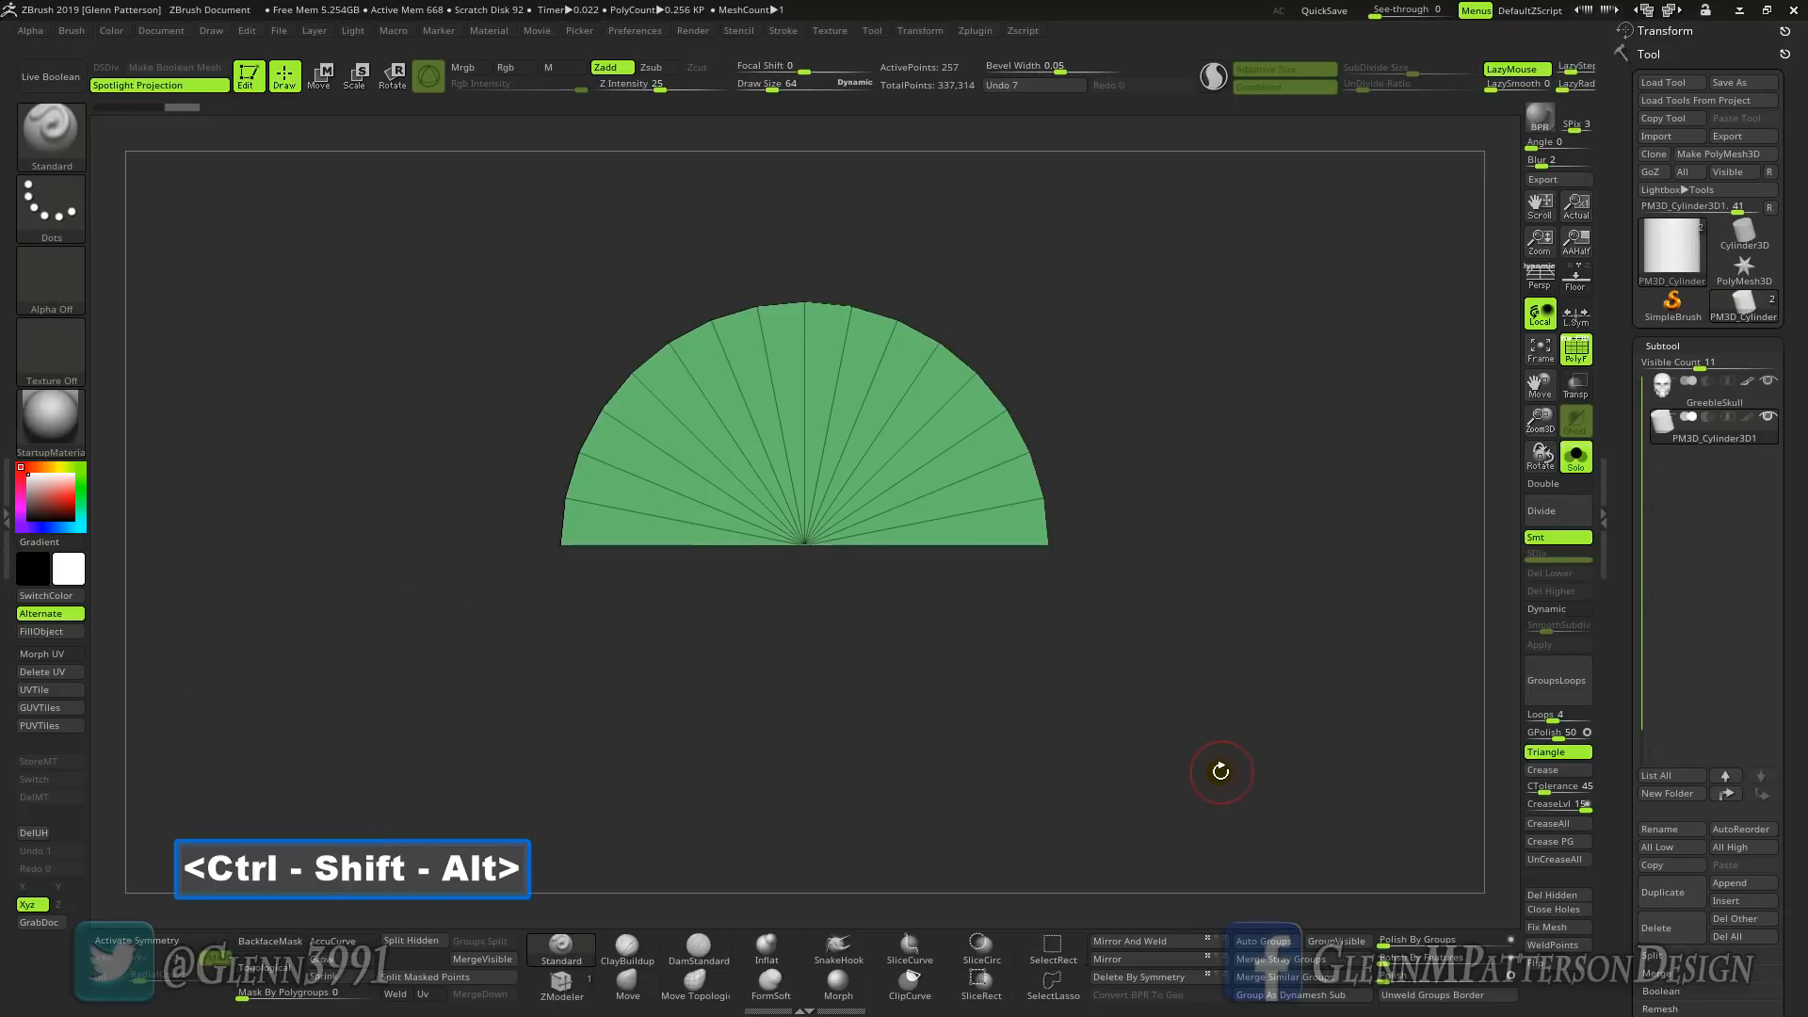
left_click_drag(1806, 773, 1801, 600)
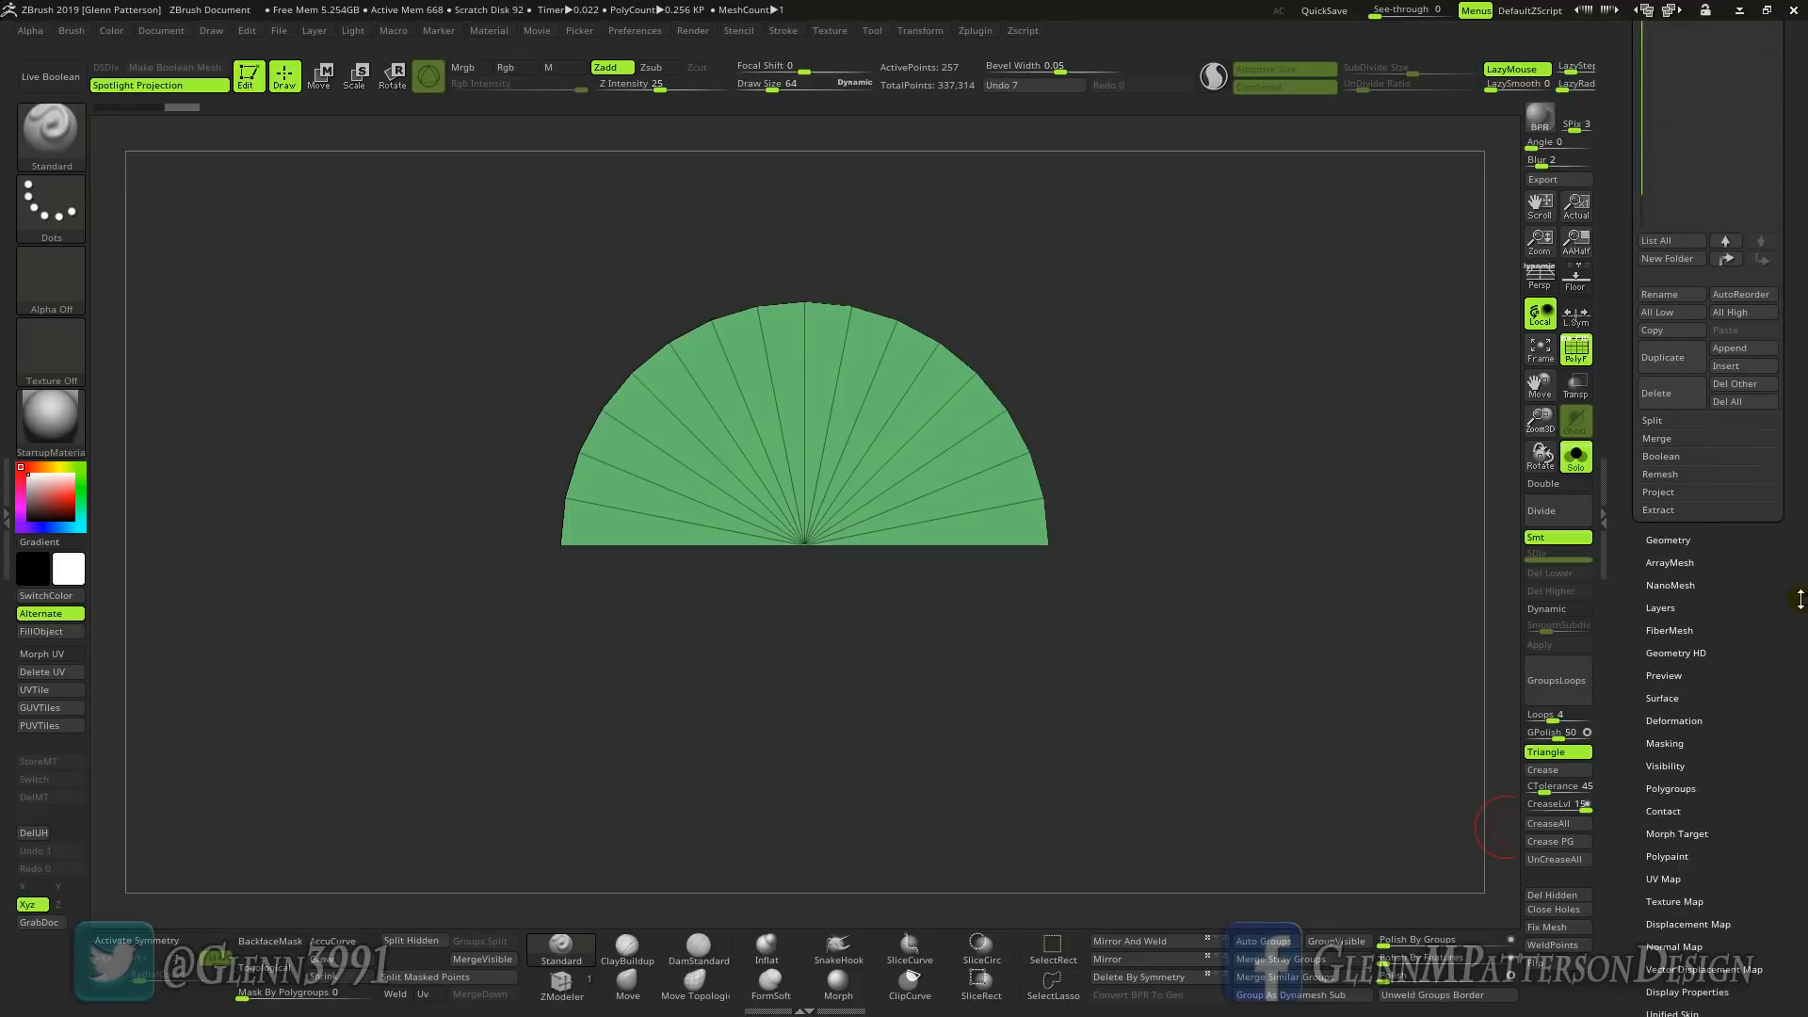
left_click(1667, 540)
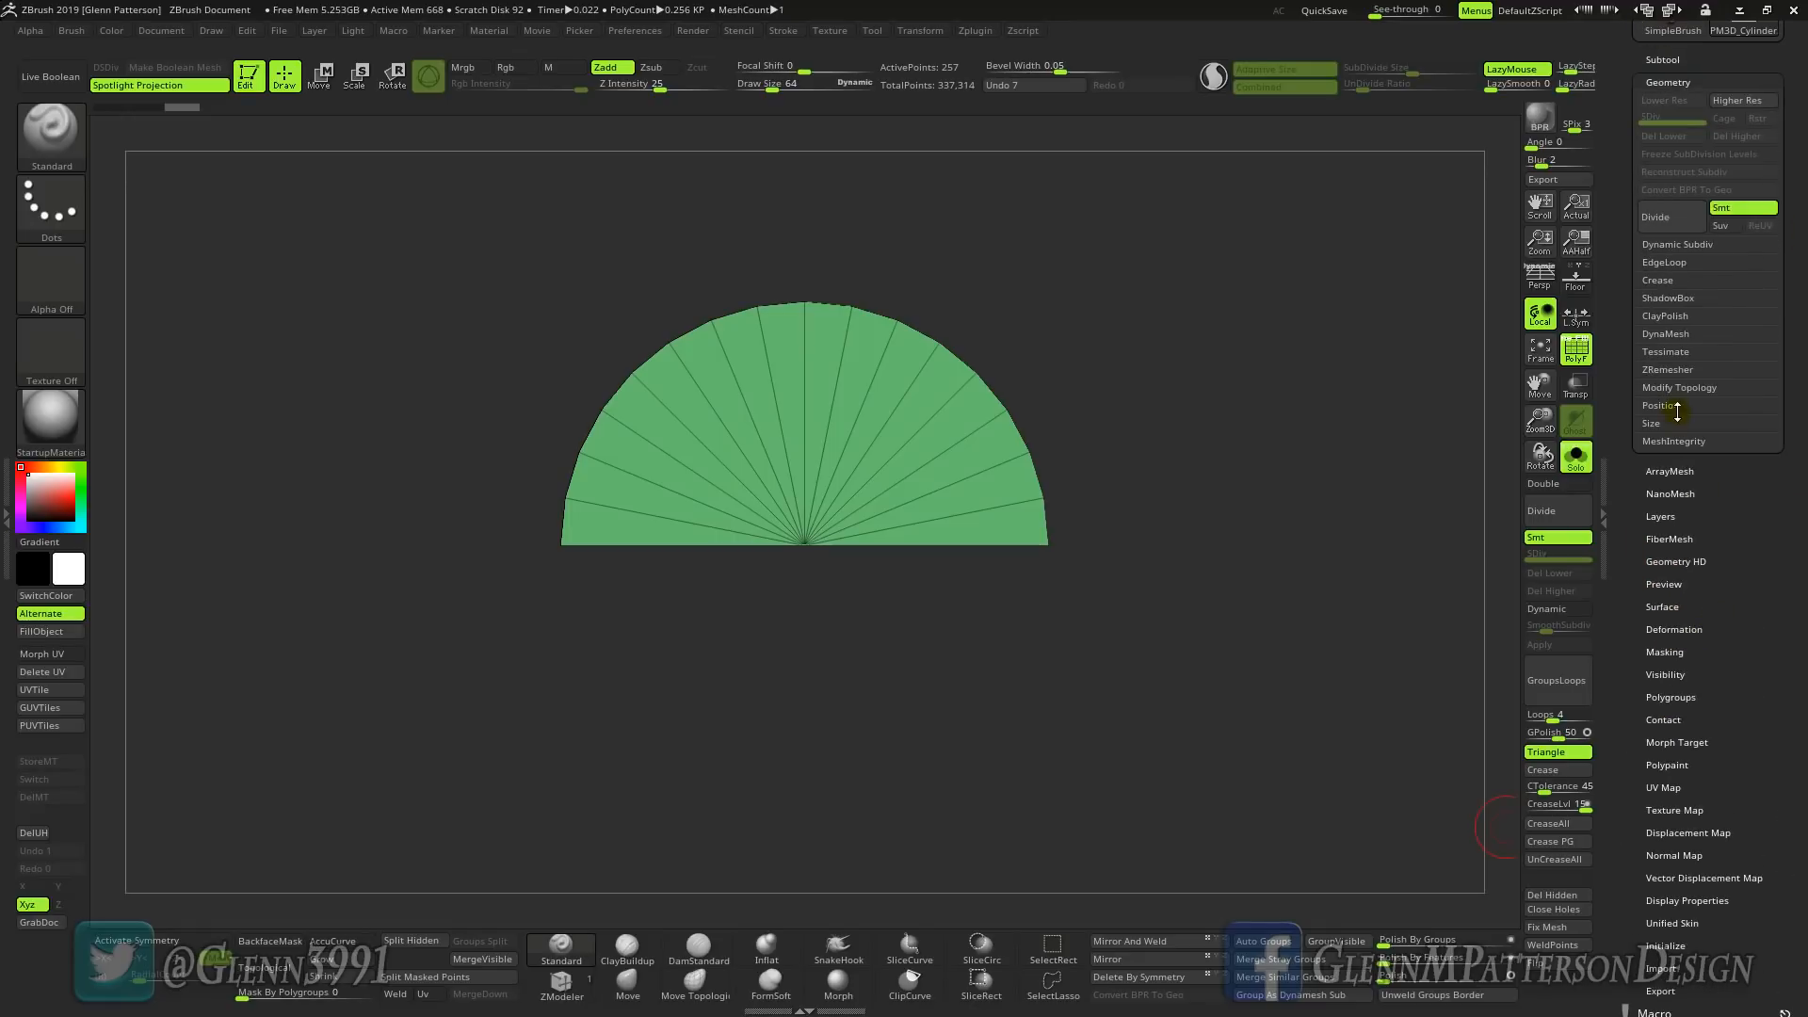
left_click(1663, 386)
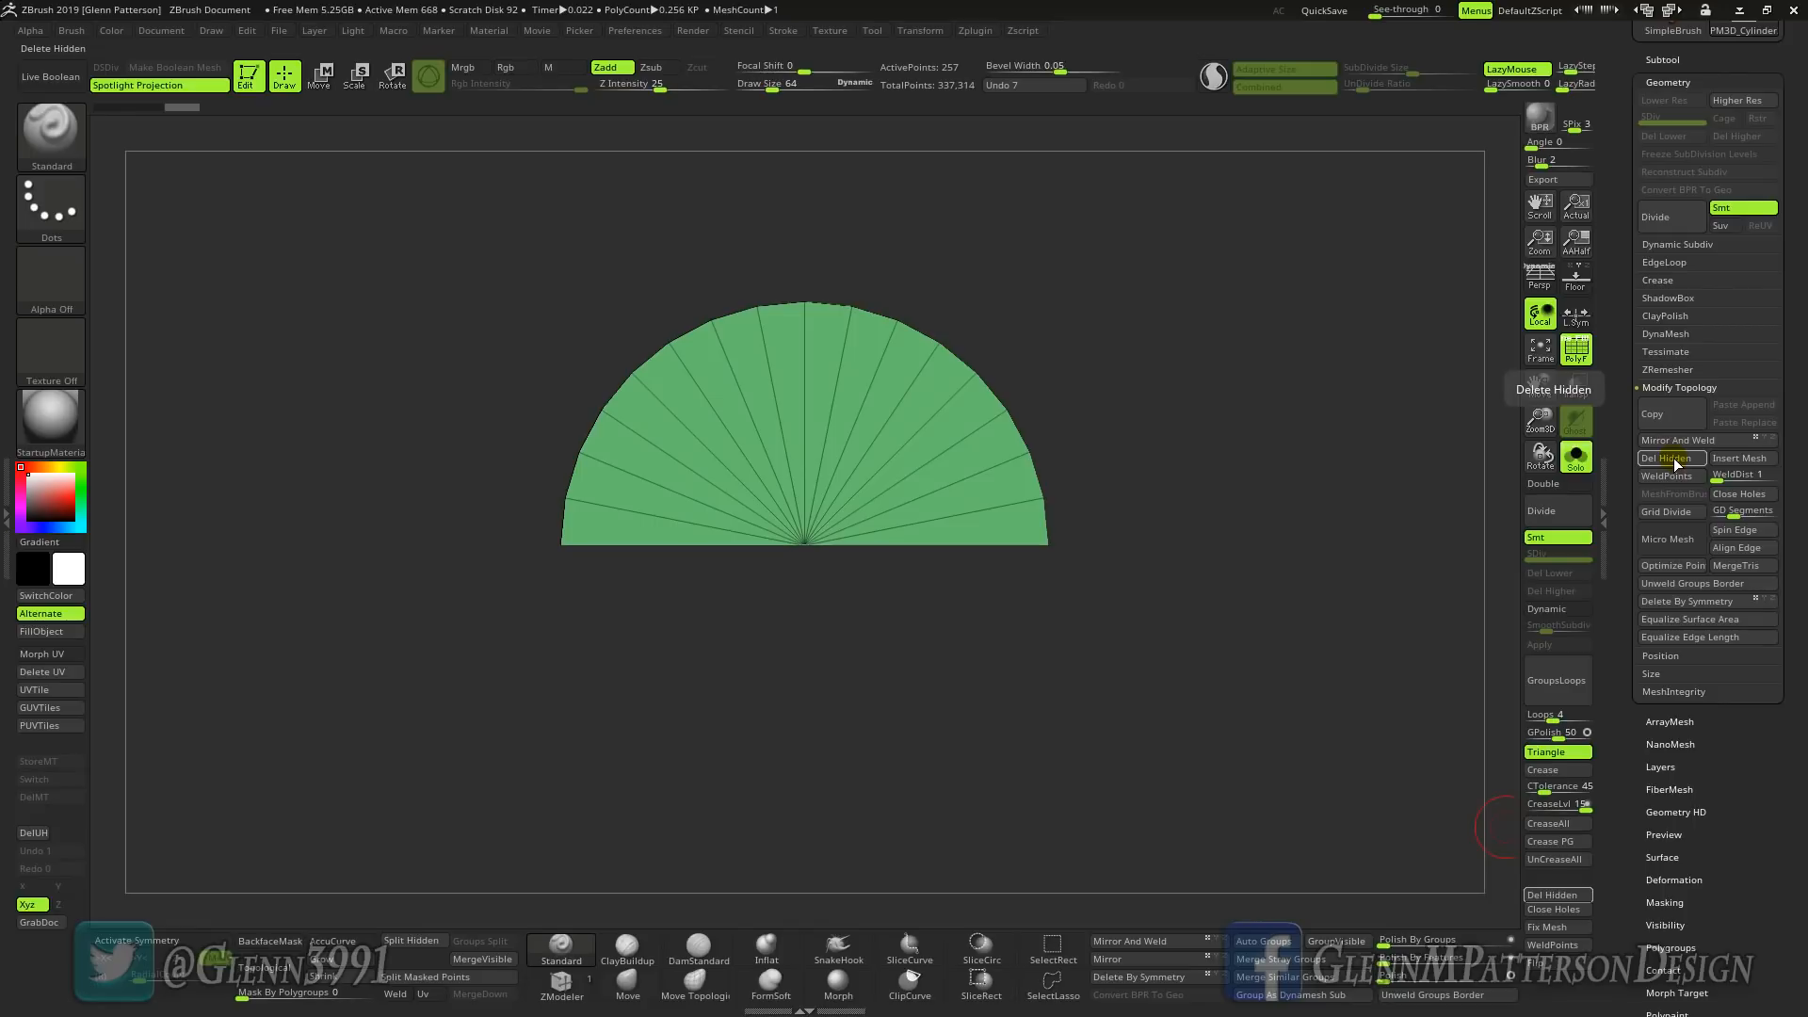
left_click(1667, 459)
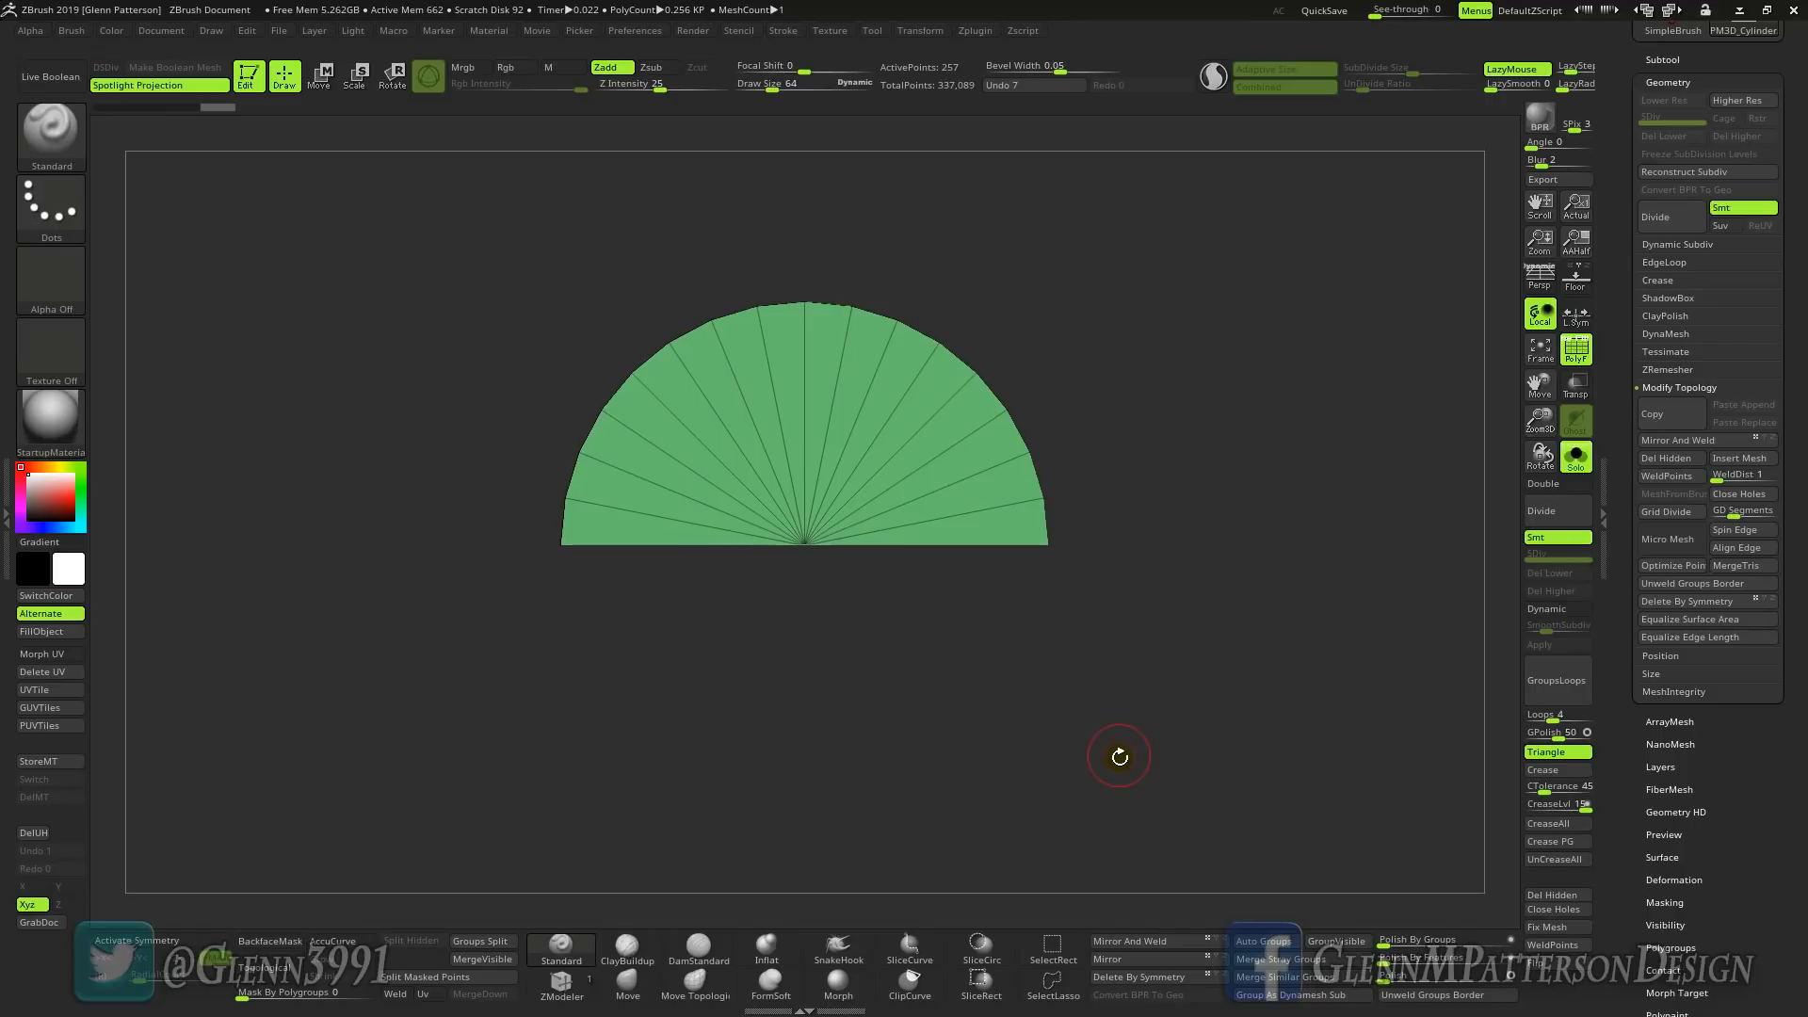
- Turn on double-sided display for the half cylinder so its inner faces are drawn
left_click_drag(1119, 753, 1118, 550)
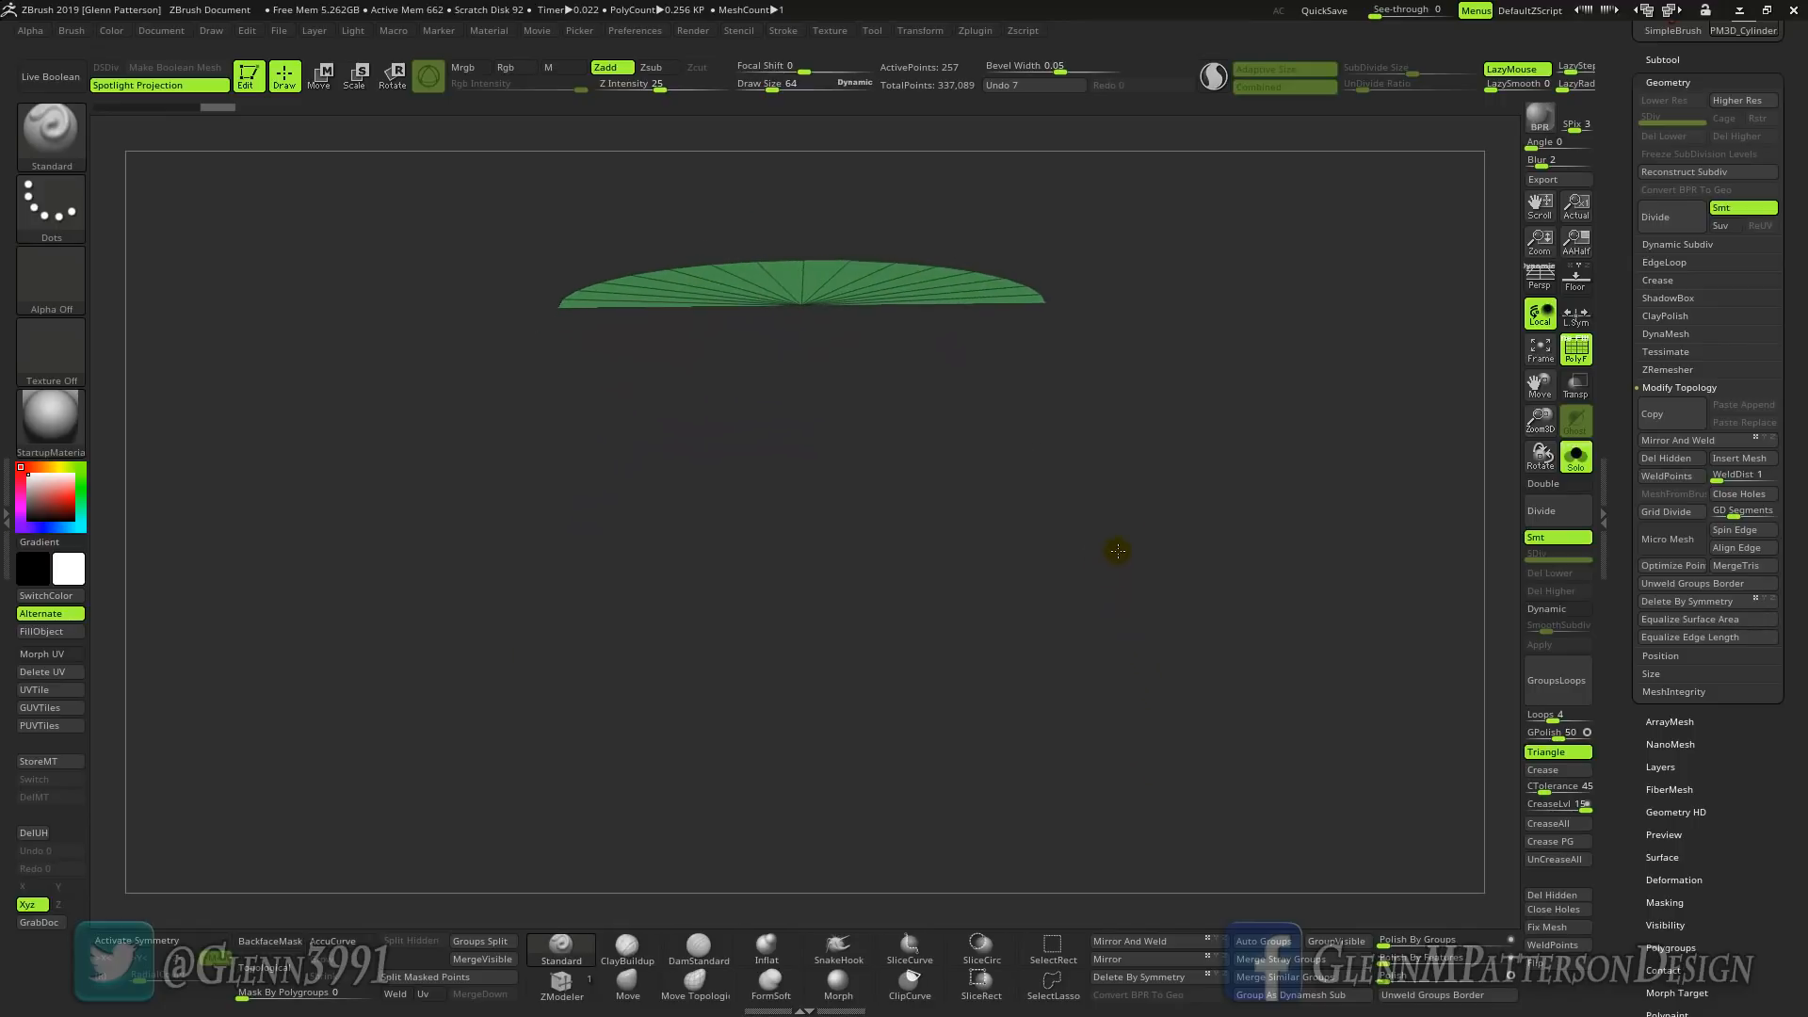
left_click_drag(1716, 882, 1730, 799)
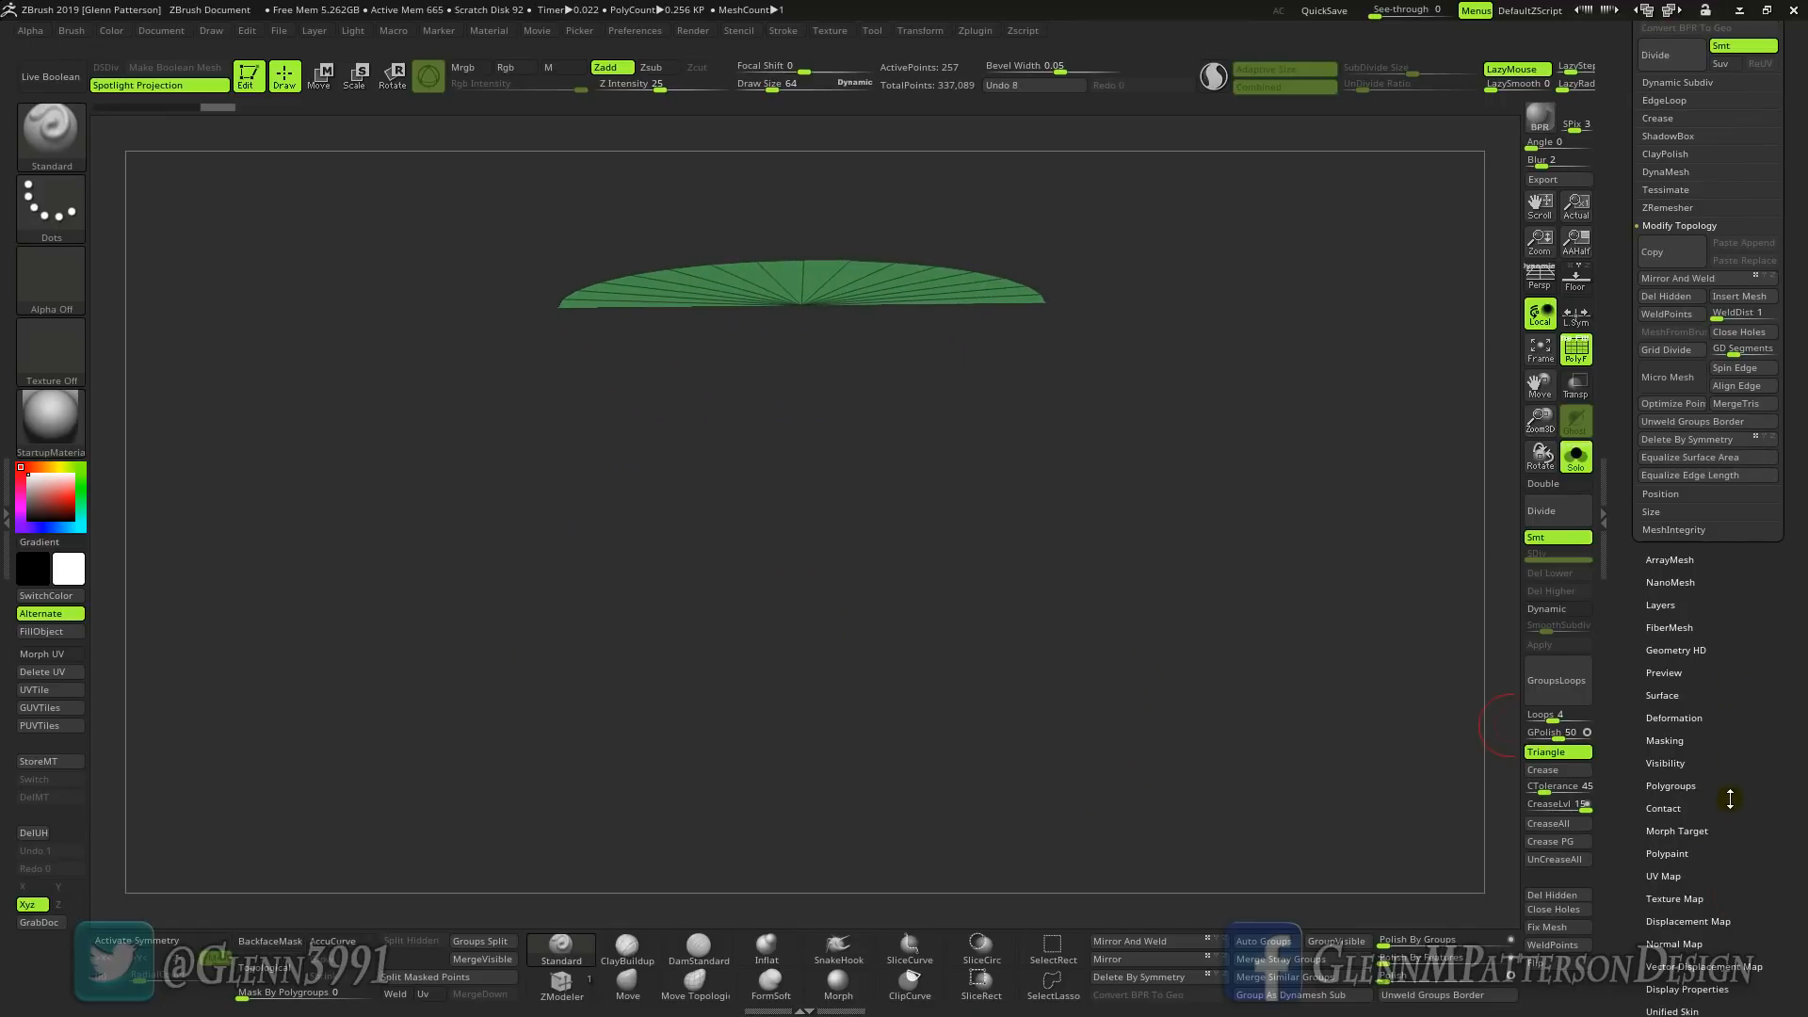
left_click(1668, 760)
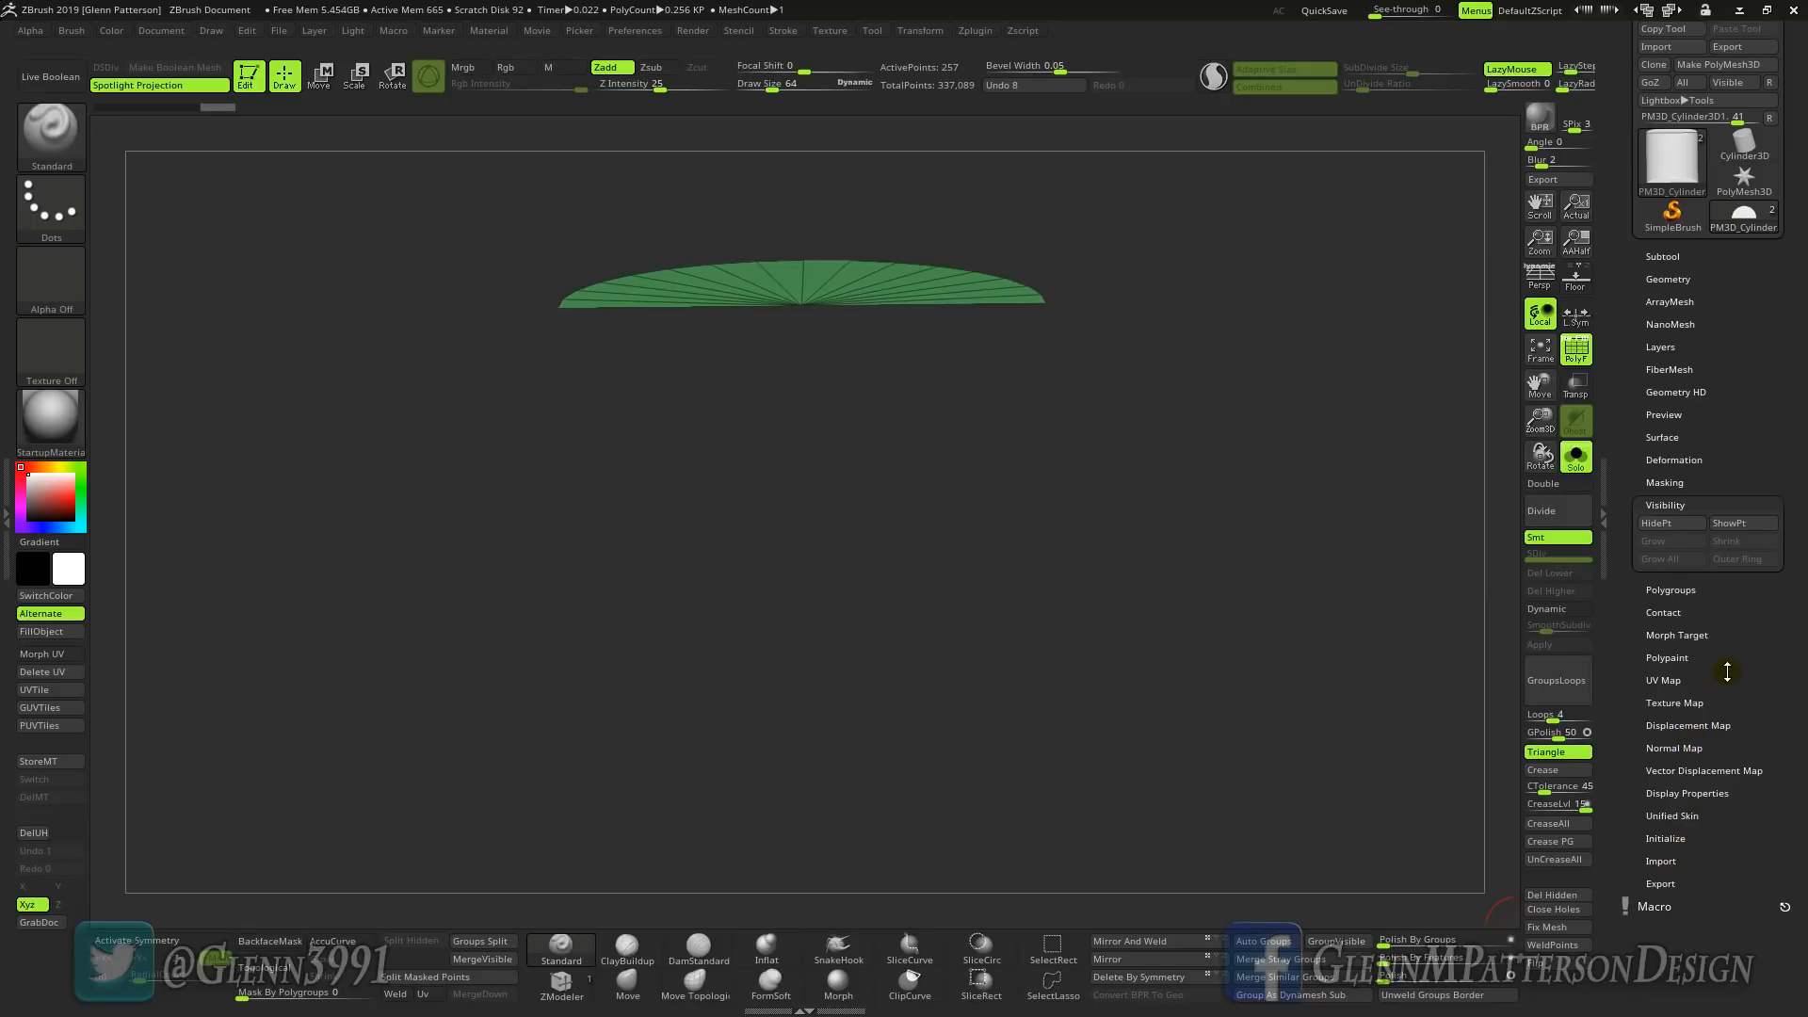
left_click_drag(1728, 671, 1668, 542)
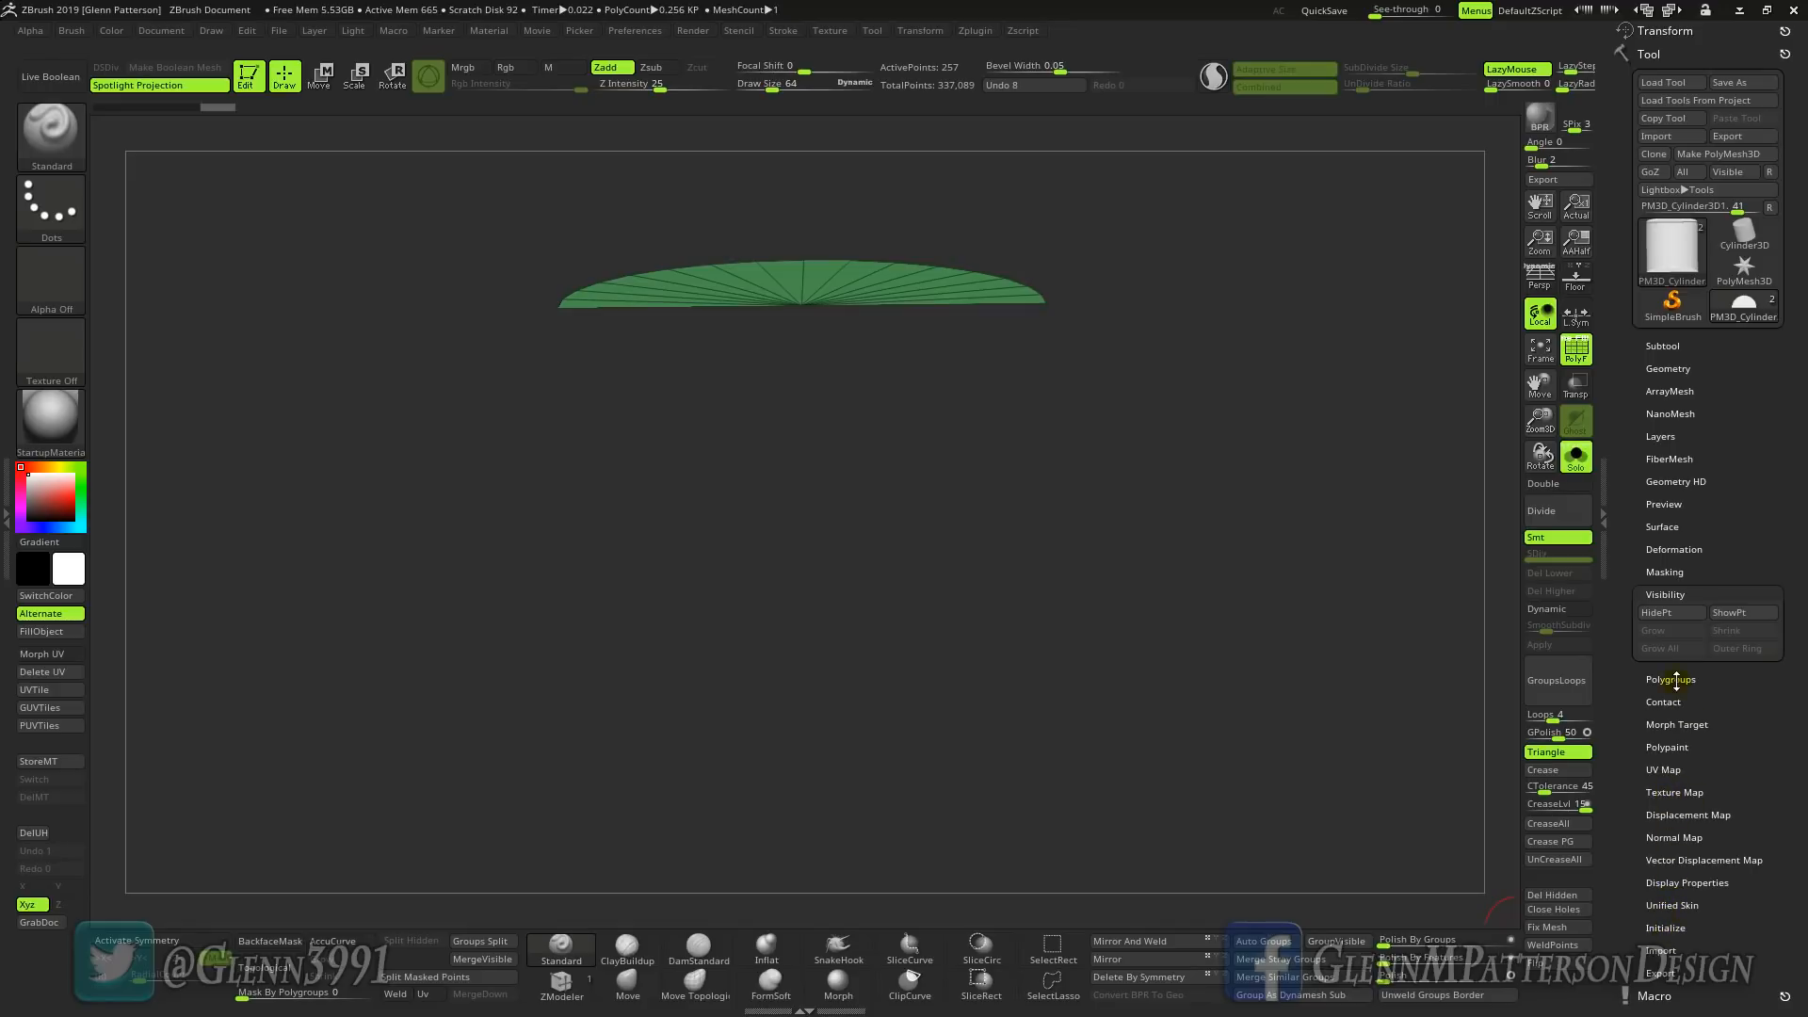
left_click(1664, 505)
left_click(1664, 508)
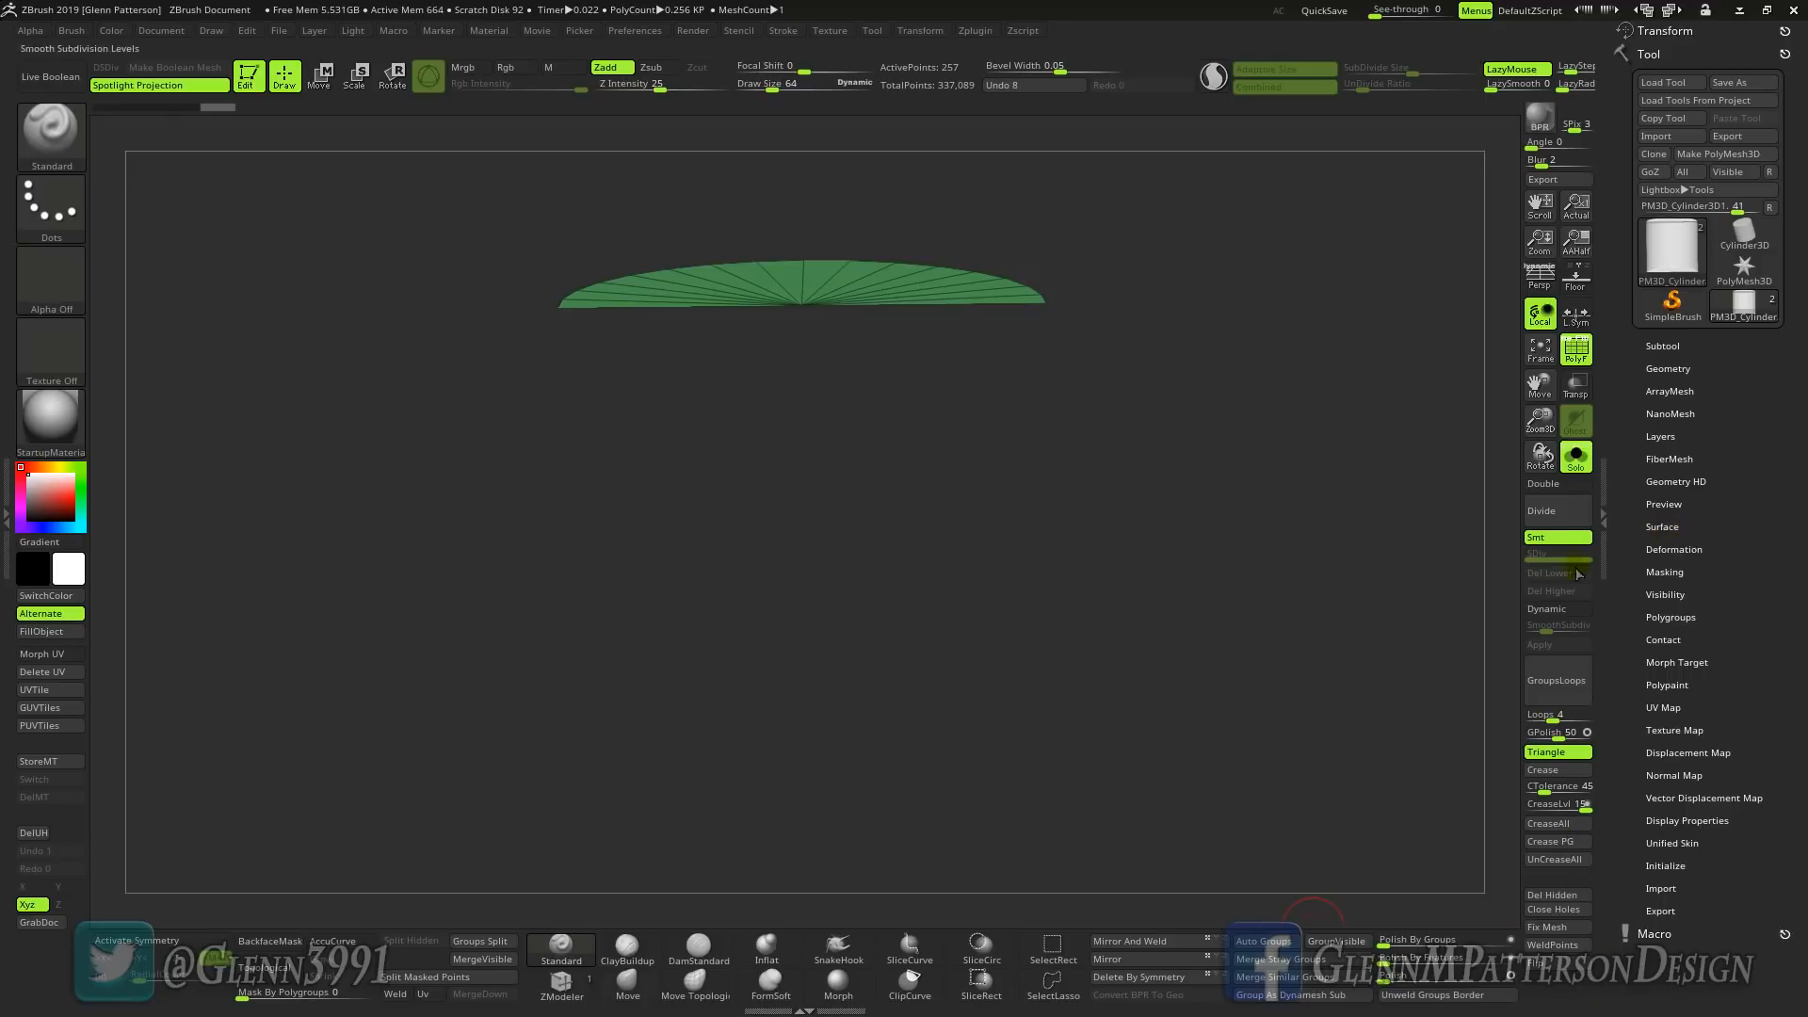
left_click(1544, 483)
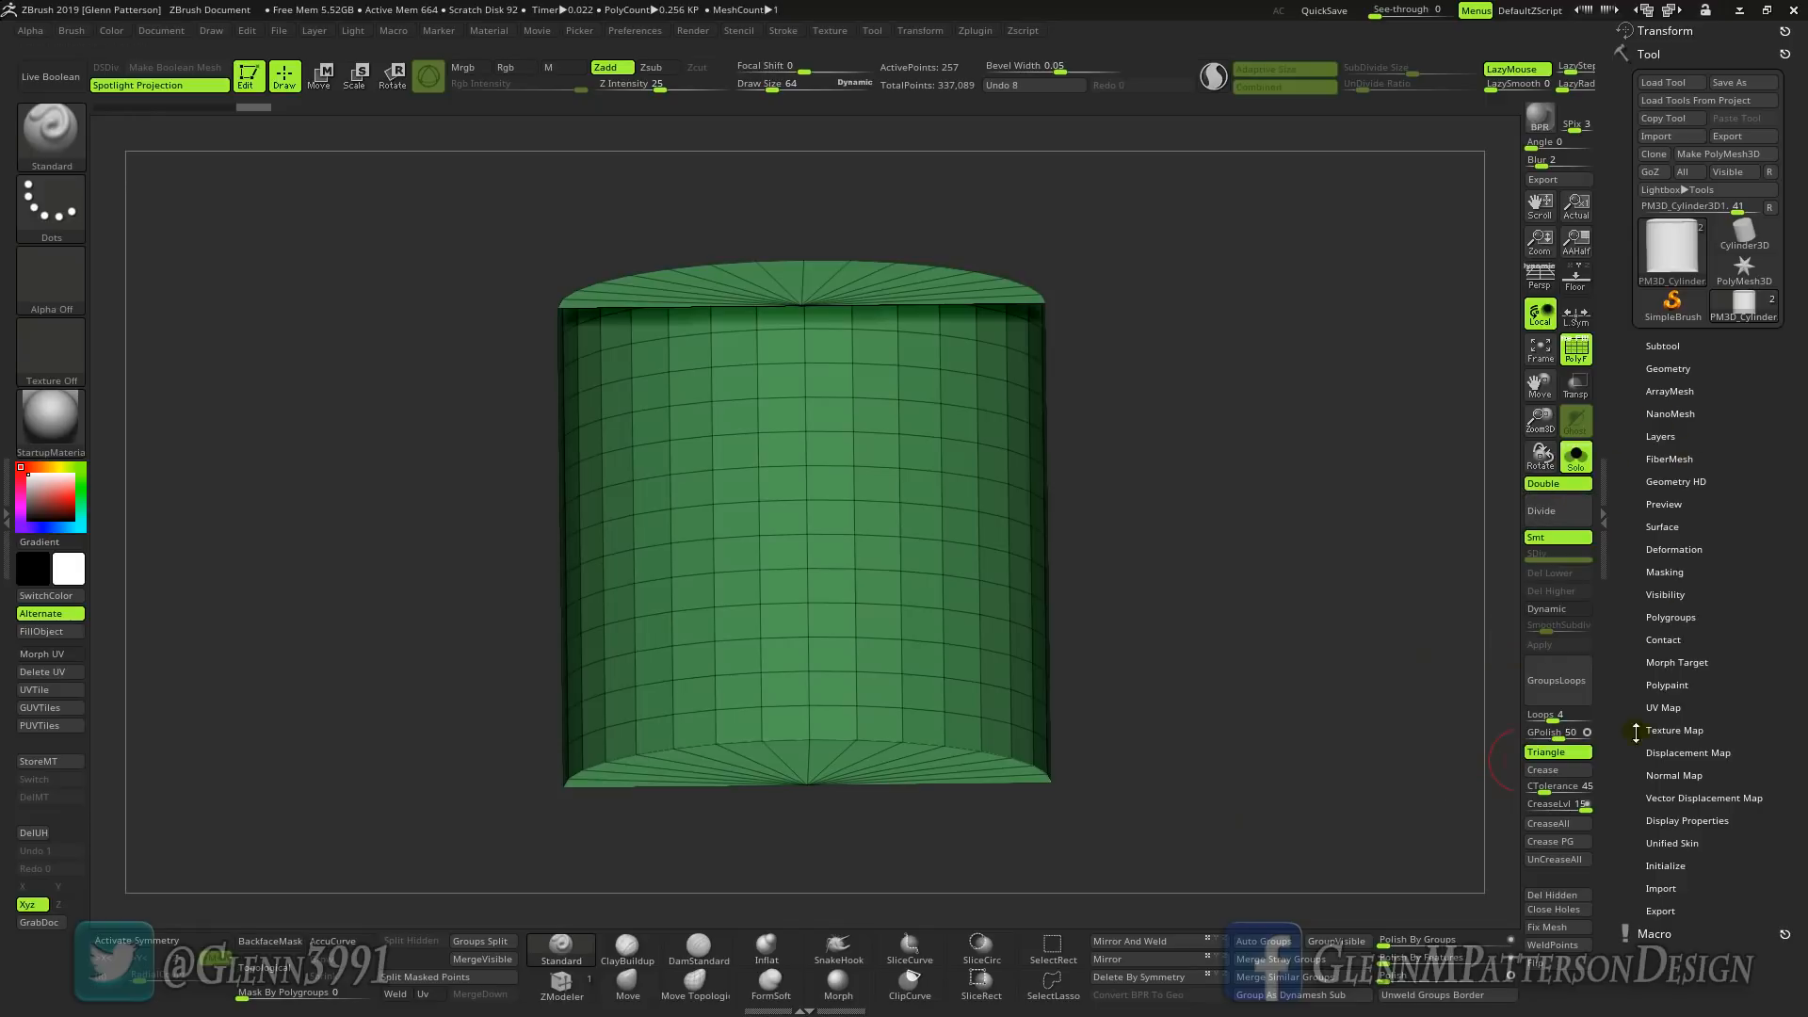
- Hide both end caps of the half cylinder and delete the hidden geometry, keeping only the curved wall
left_click(1674, 820)
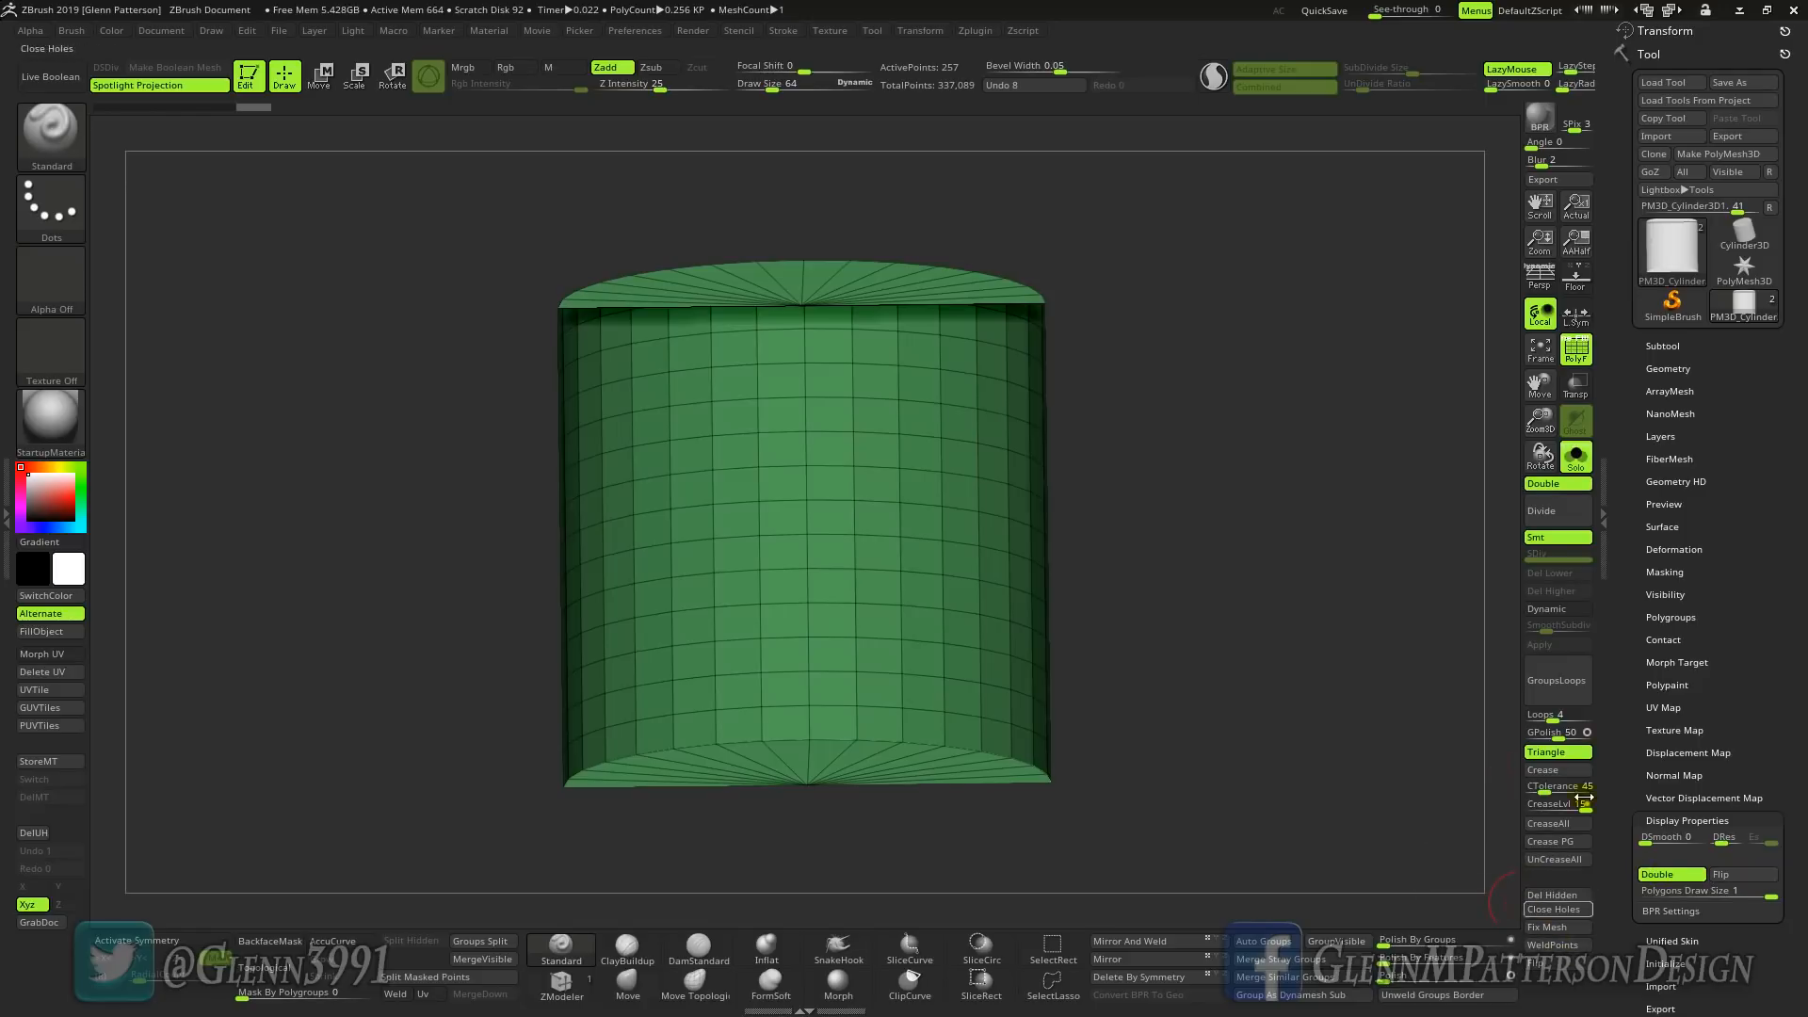
left_click_drag(1224, 692, 1111, 795)
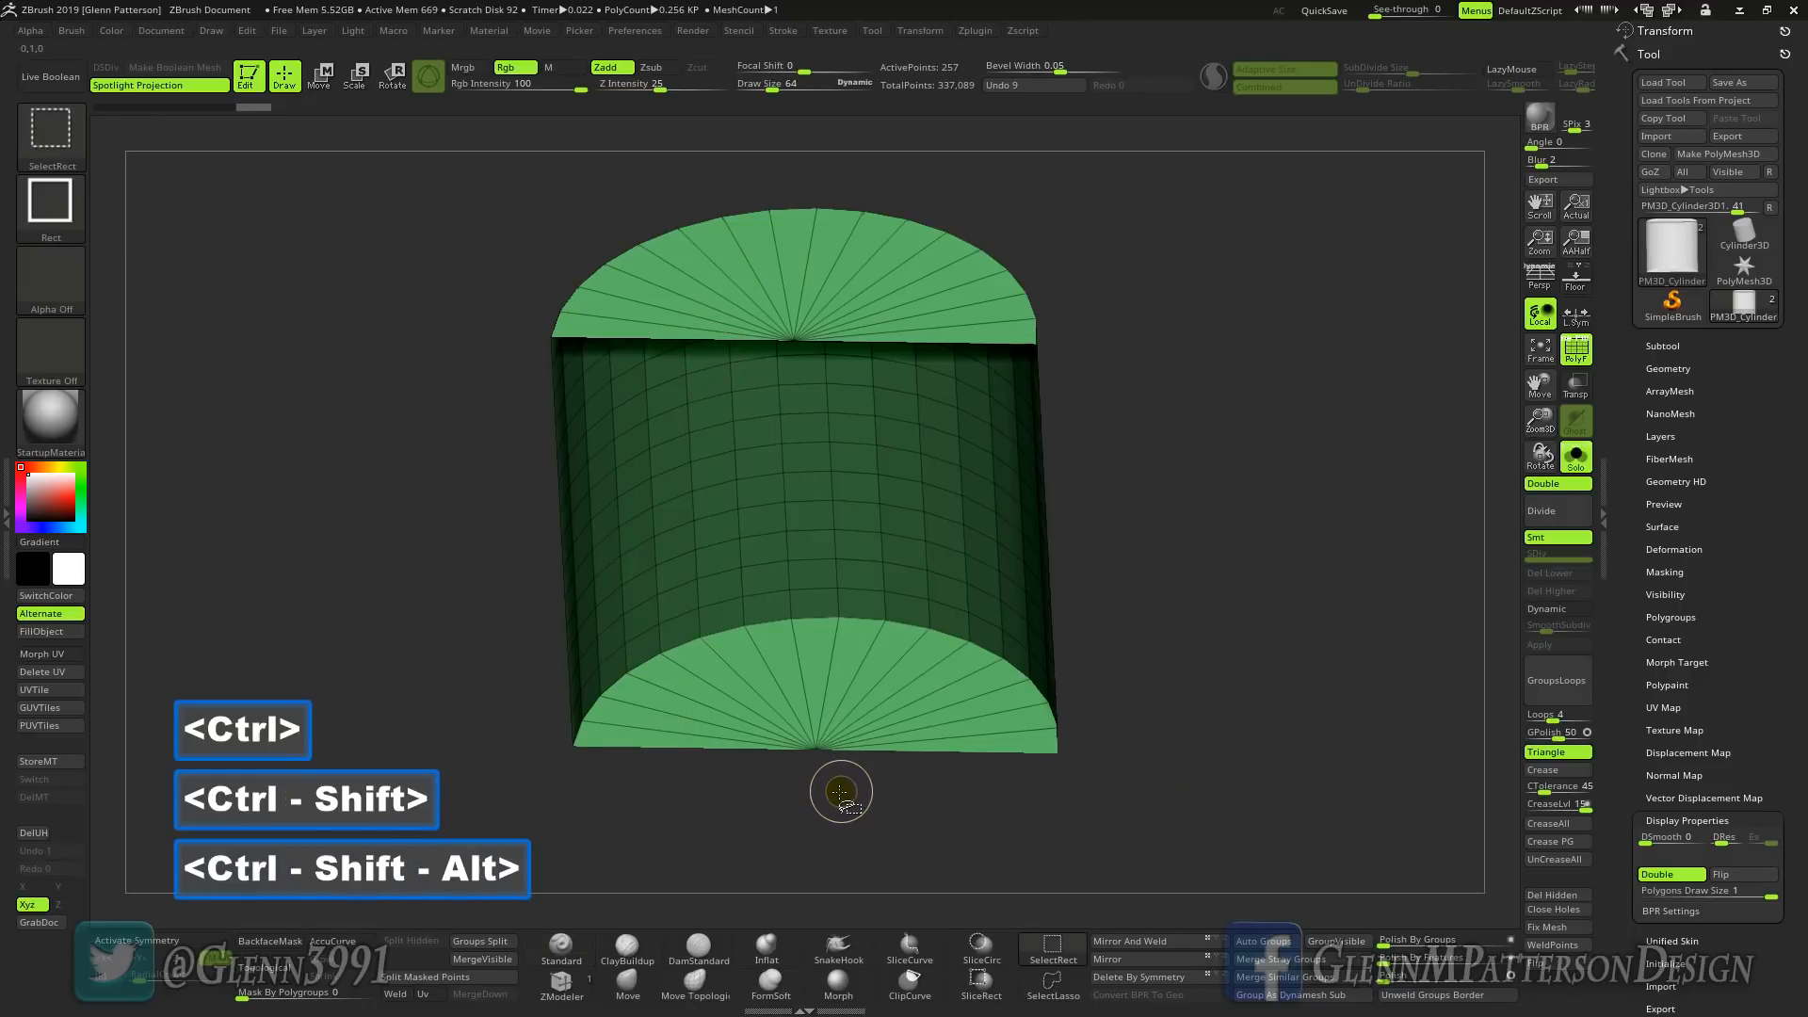
left_click_drag(862, 800, 779, 713, "ctrl+alt+shift")
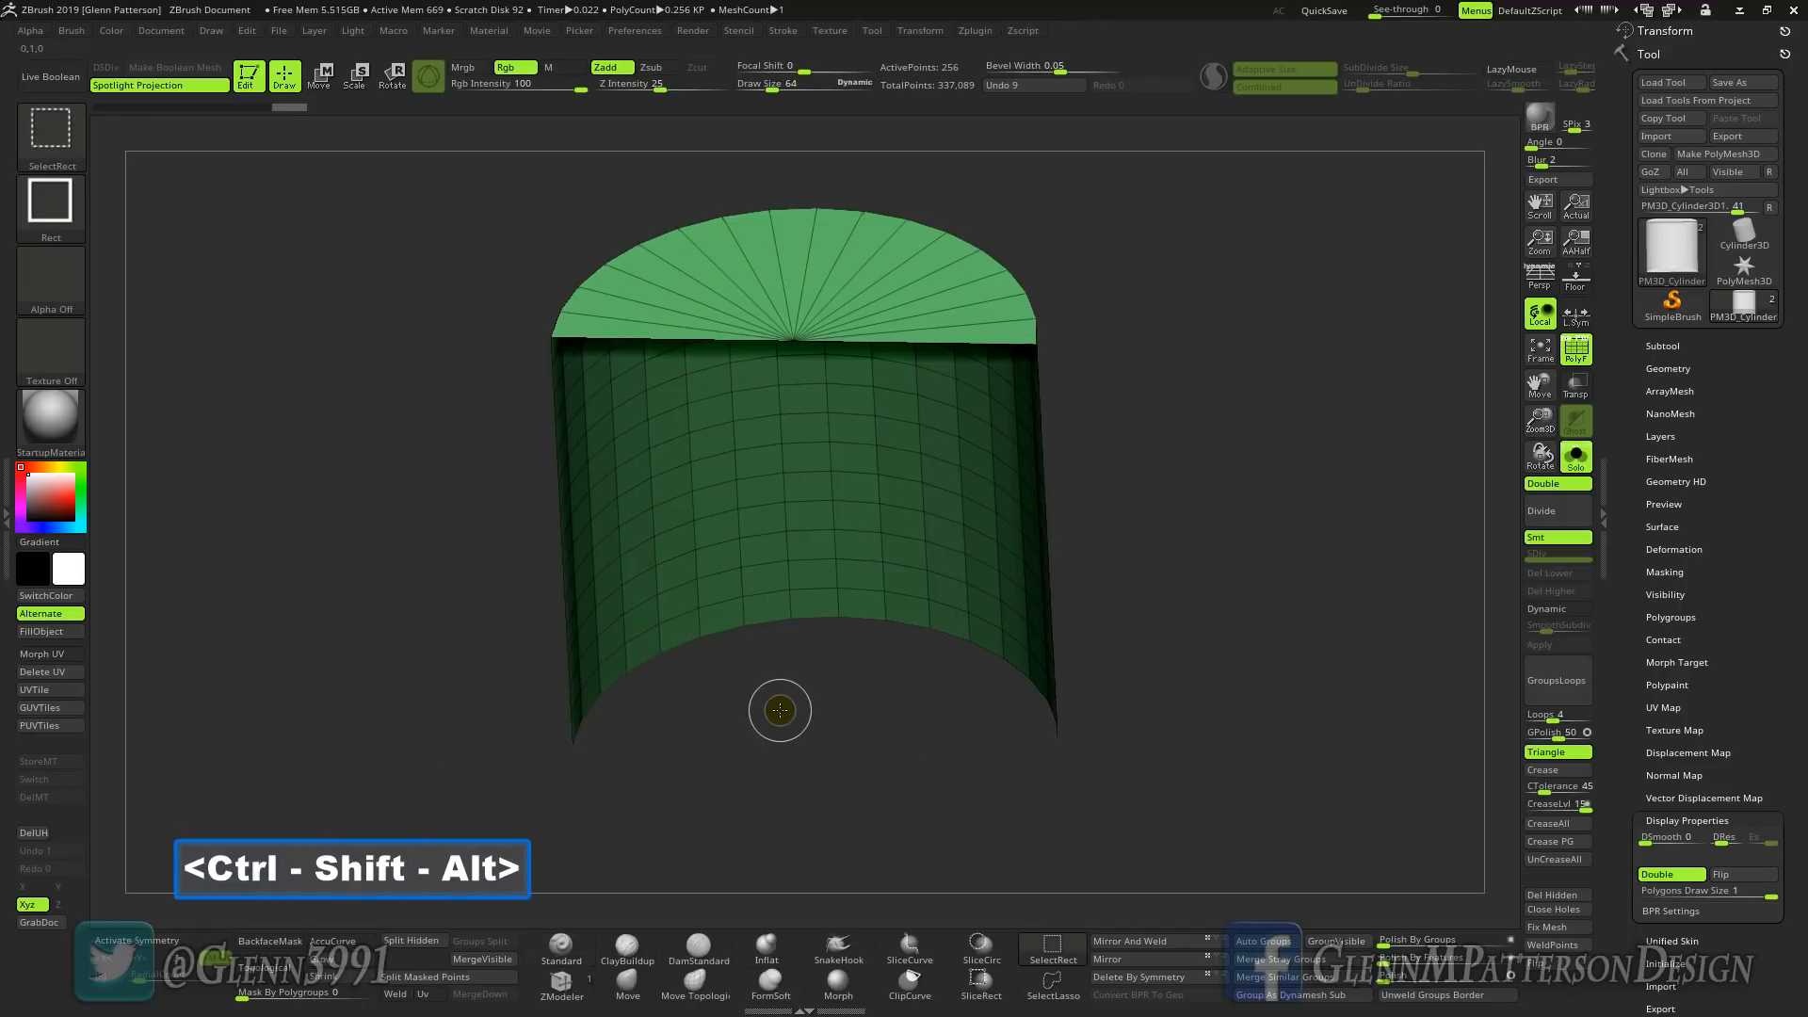
left_click_drag(847, 834, 859, 606)
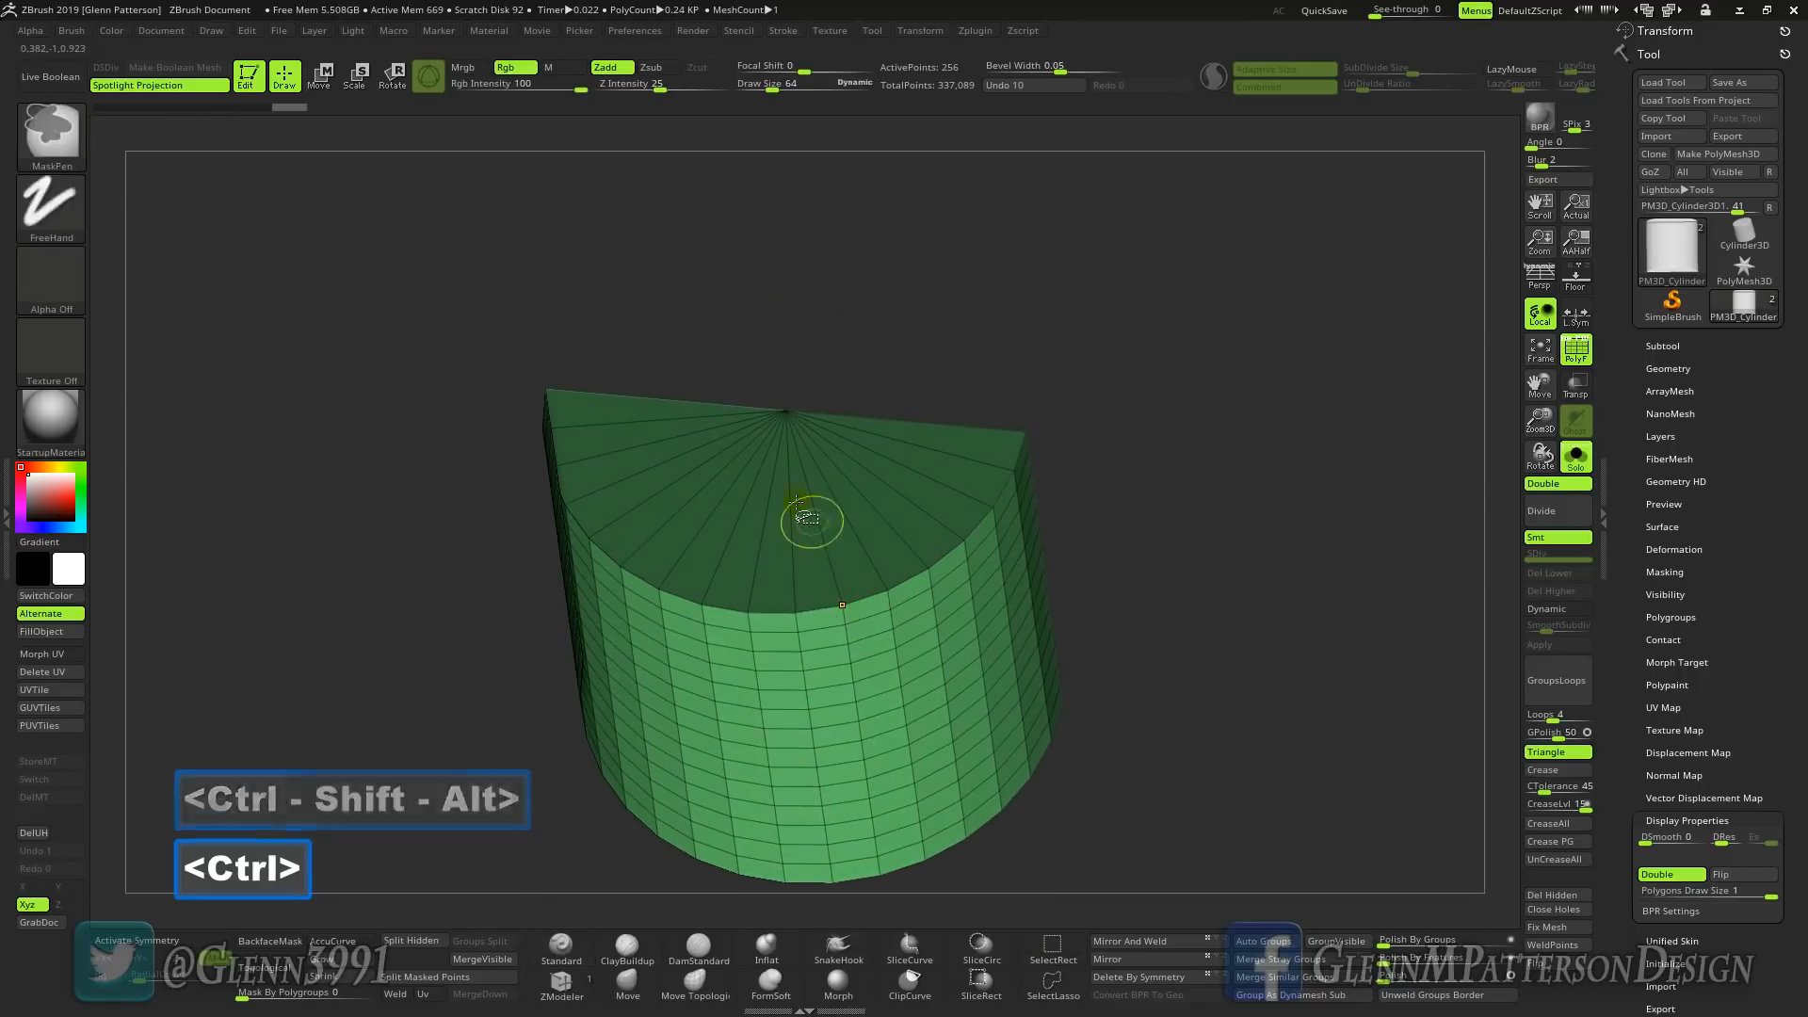
mouse_move(735, 344)
left_mouse_down("ctrl+alt+shift")
mouse_move(763, 425)
mouse_move(800, 458)
left_mouse_up("ctrl+alt+shift")
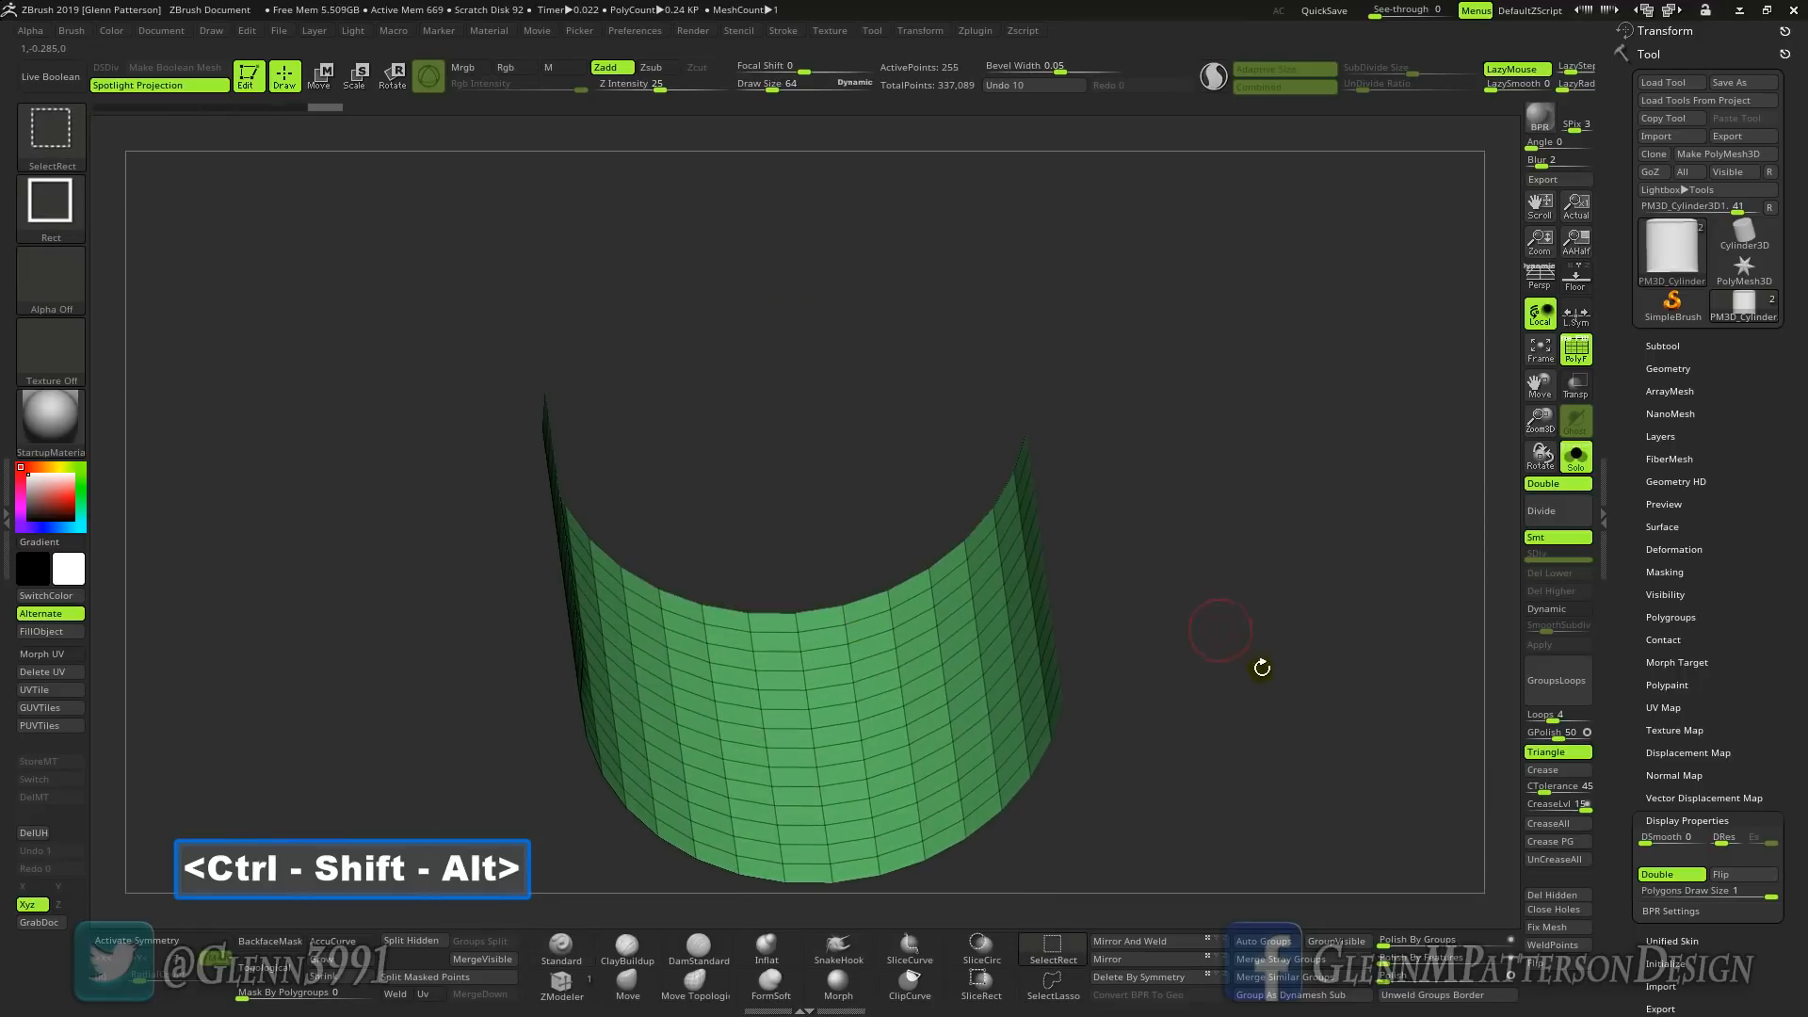
left_click(1552, 896)
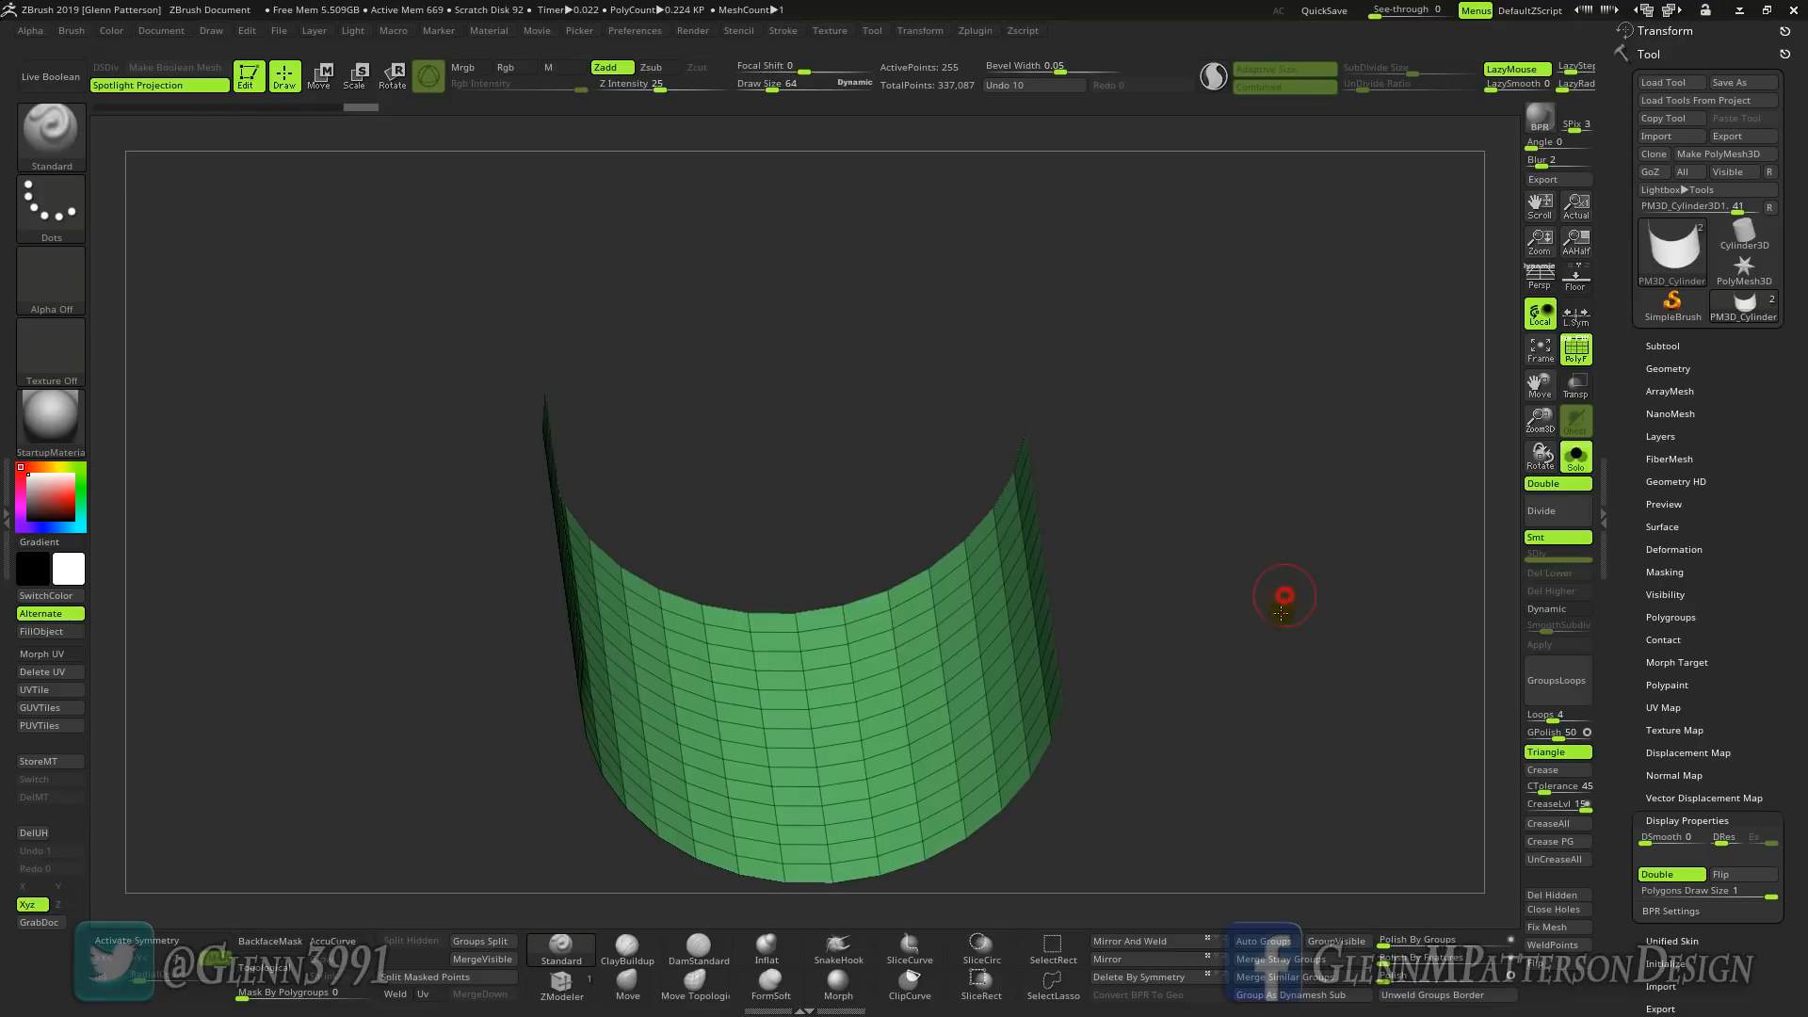
- Face the model from the front, then show the skull with the curved wall by turning off Solo and the polyframe display
left_click_drag(1283, 611, 1276, 747)
left_click(1586, 469)
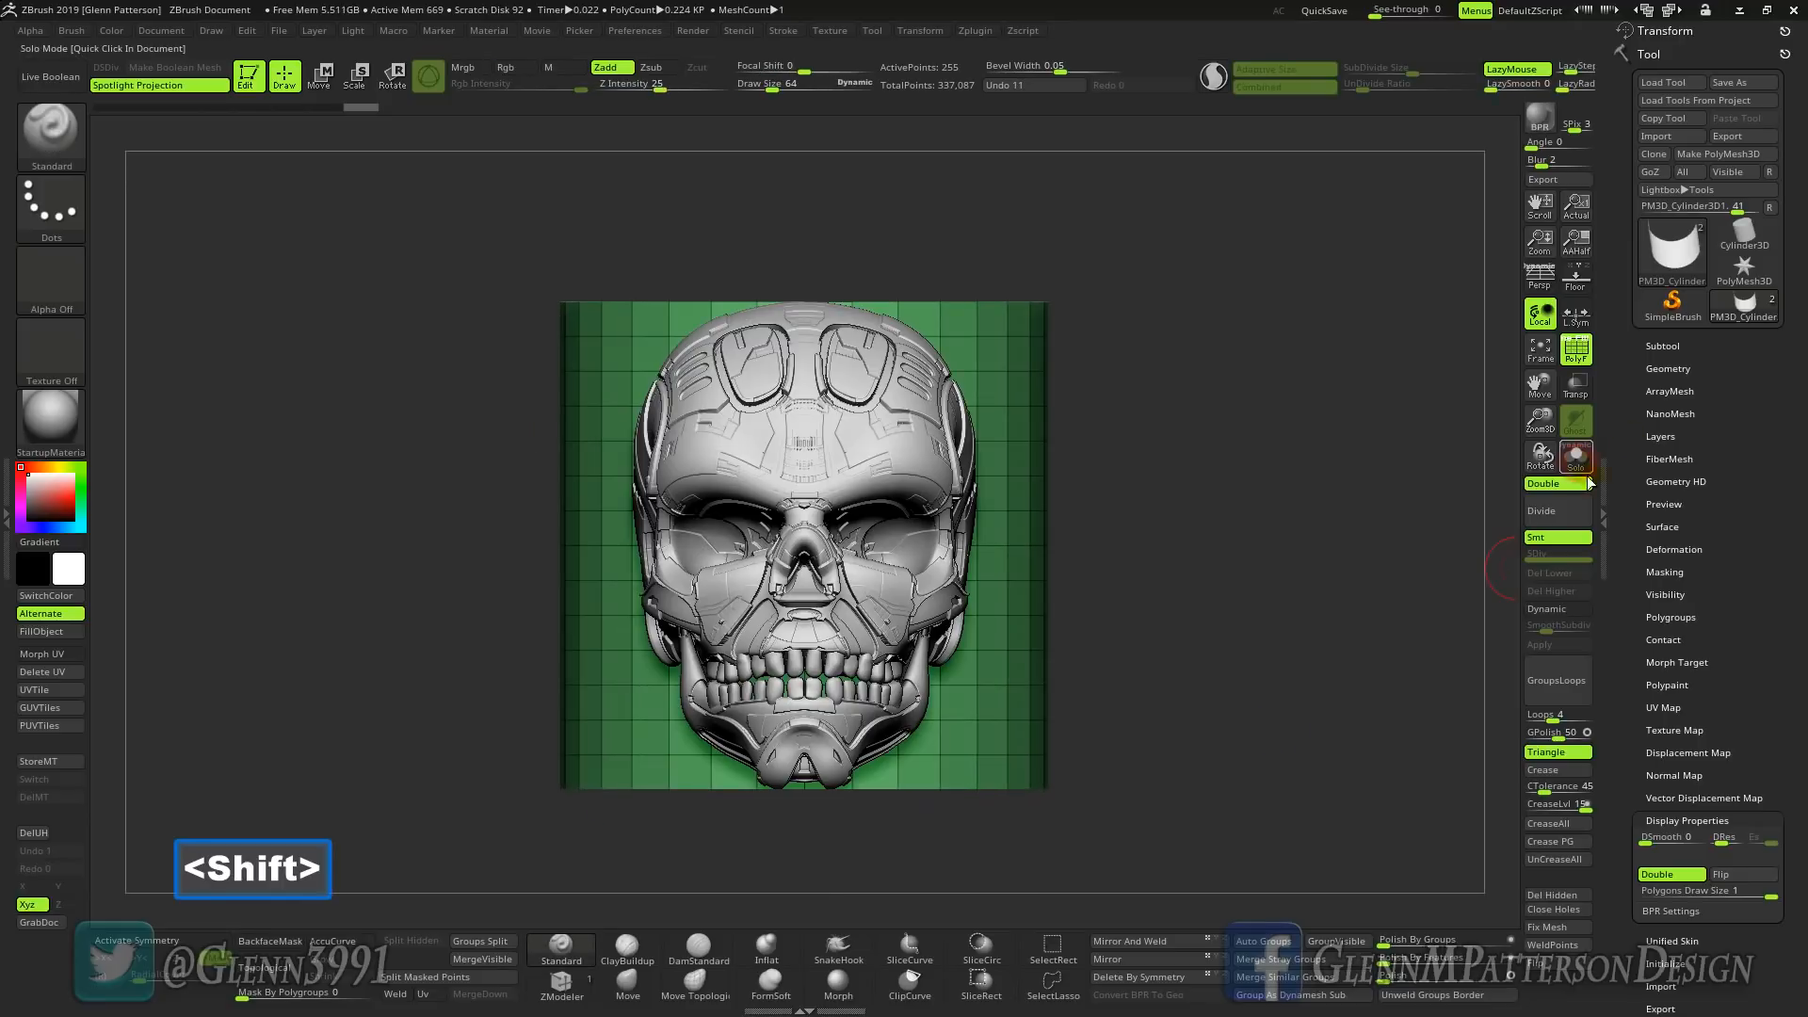
left_click(1576, 350)
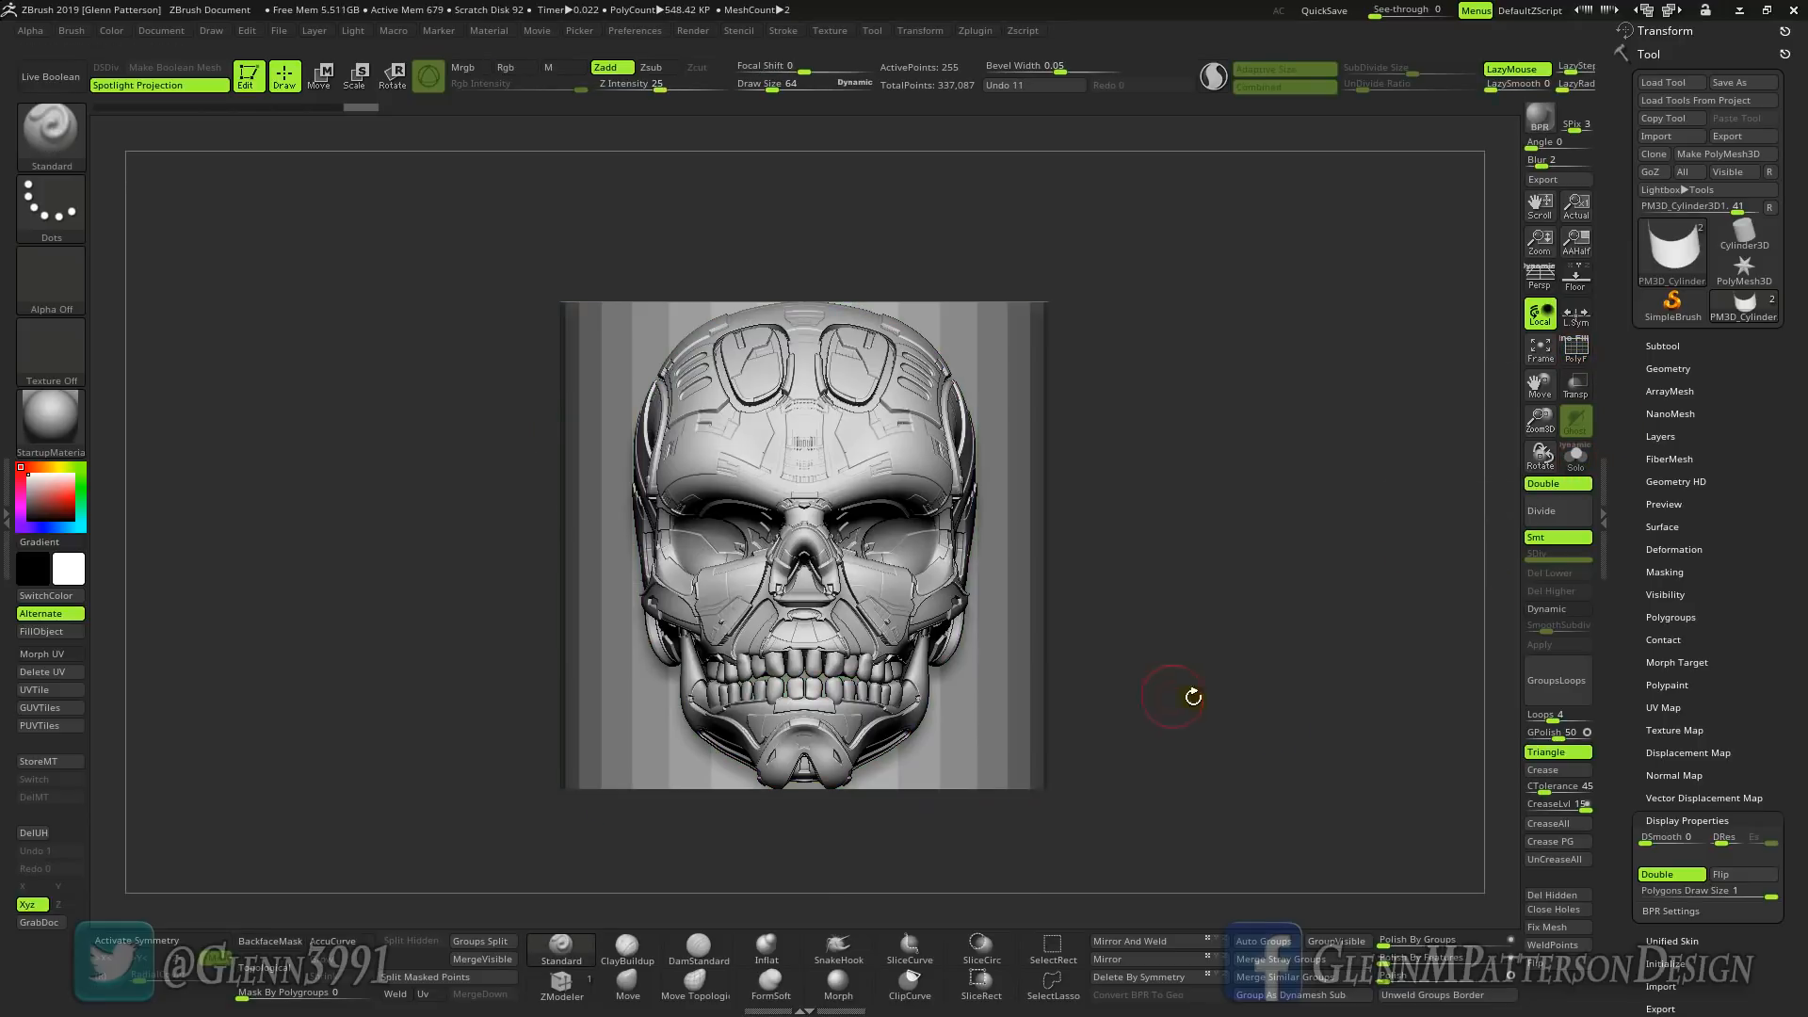
- Scale the curved wall up uniformly until it fills the whole canvas behind the skull as a backdrop
left_click_drag(1193, 697, 1247, 675)
left_click(319, 76)
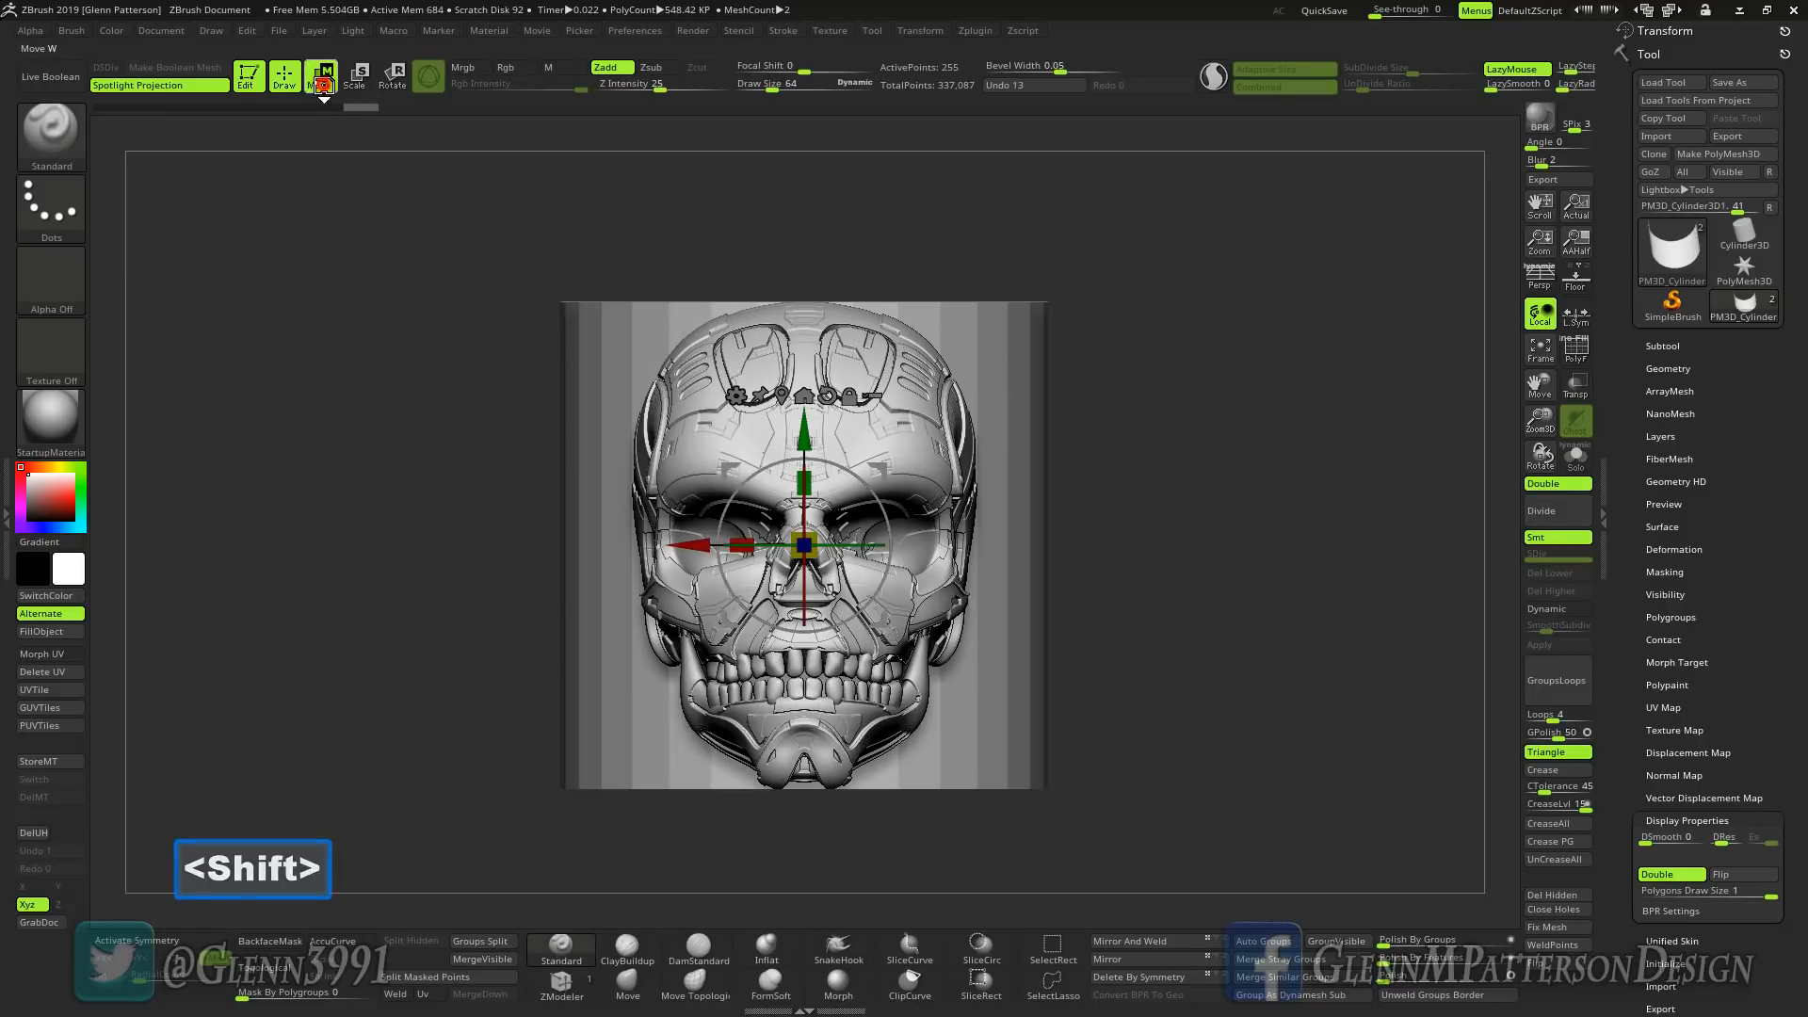
left_click_drag(804, 544, 1275, 226)
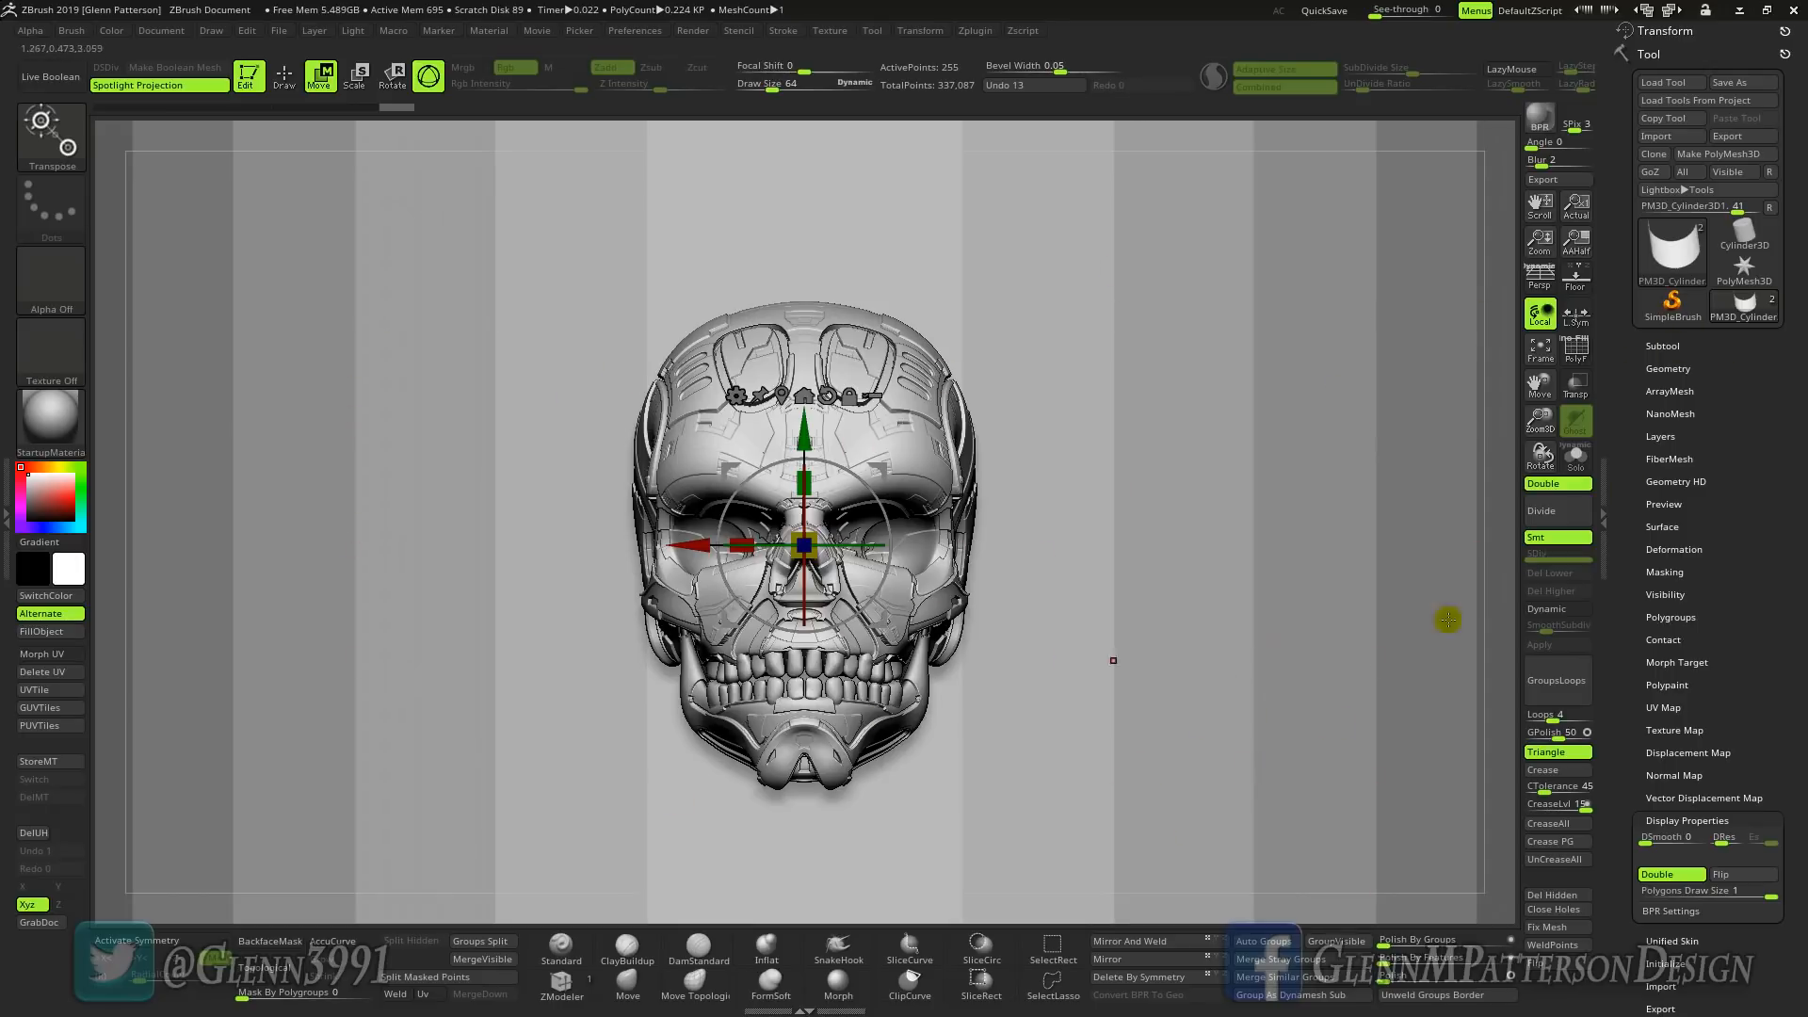
- Subdivide the backdrop with Smt on up to subdivision level 5 to smooth its curve
left_click(1549, 512)
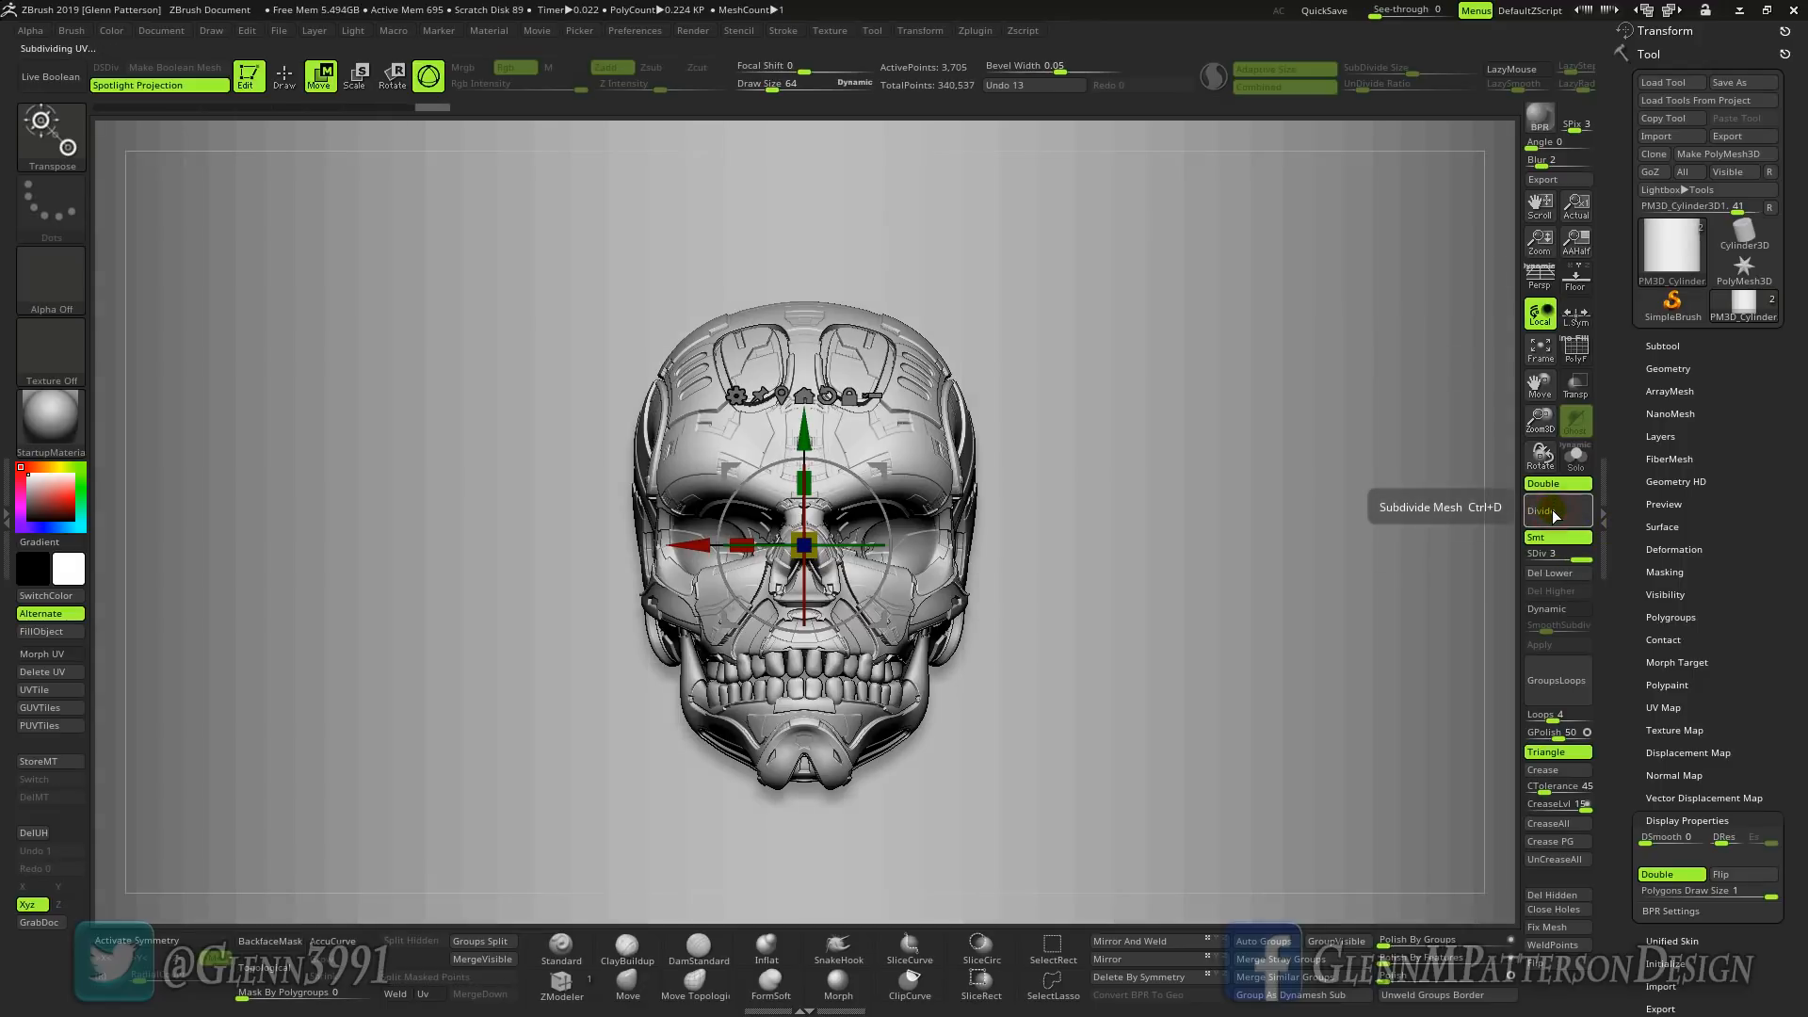
left_click(1553, 513)
left_click(1553, 512)
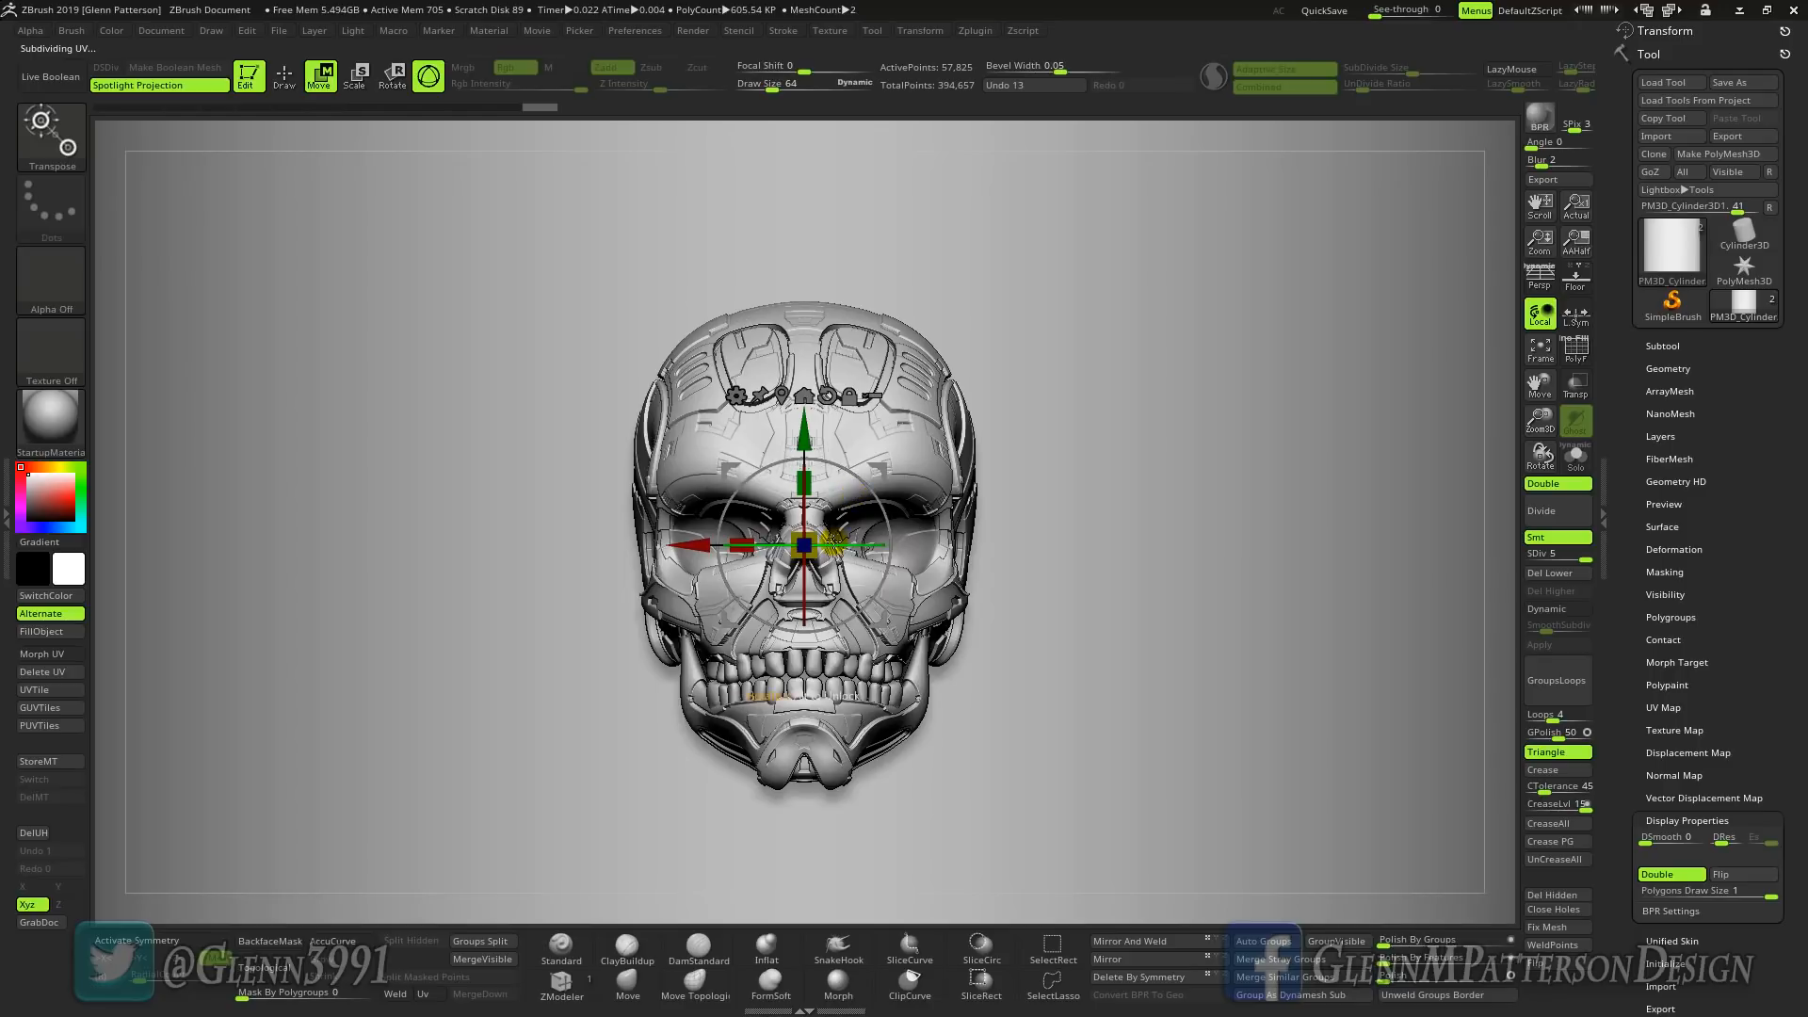
mouse_move(1086, 741)
left_mouse_down()
mouse_move(1042, 751)
mouse_move(1049, 827)
mouse_move(1143, 794)
mouse_move(1143, 738)
mouse_move(1102, 702)
mouse_move(1082, 723)
left_mouse_up()
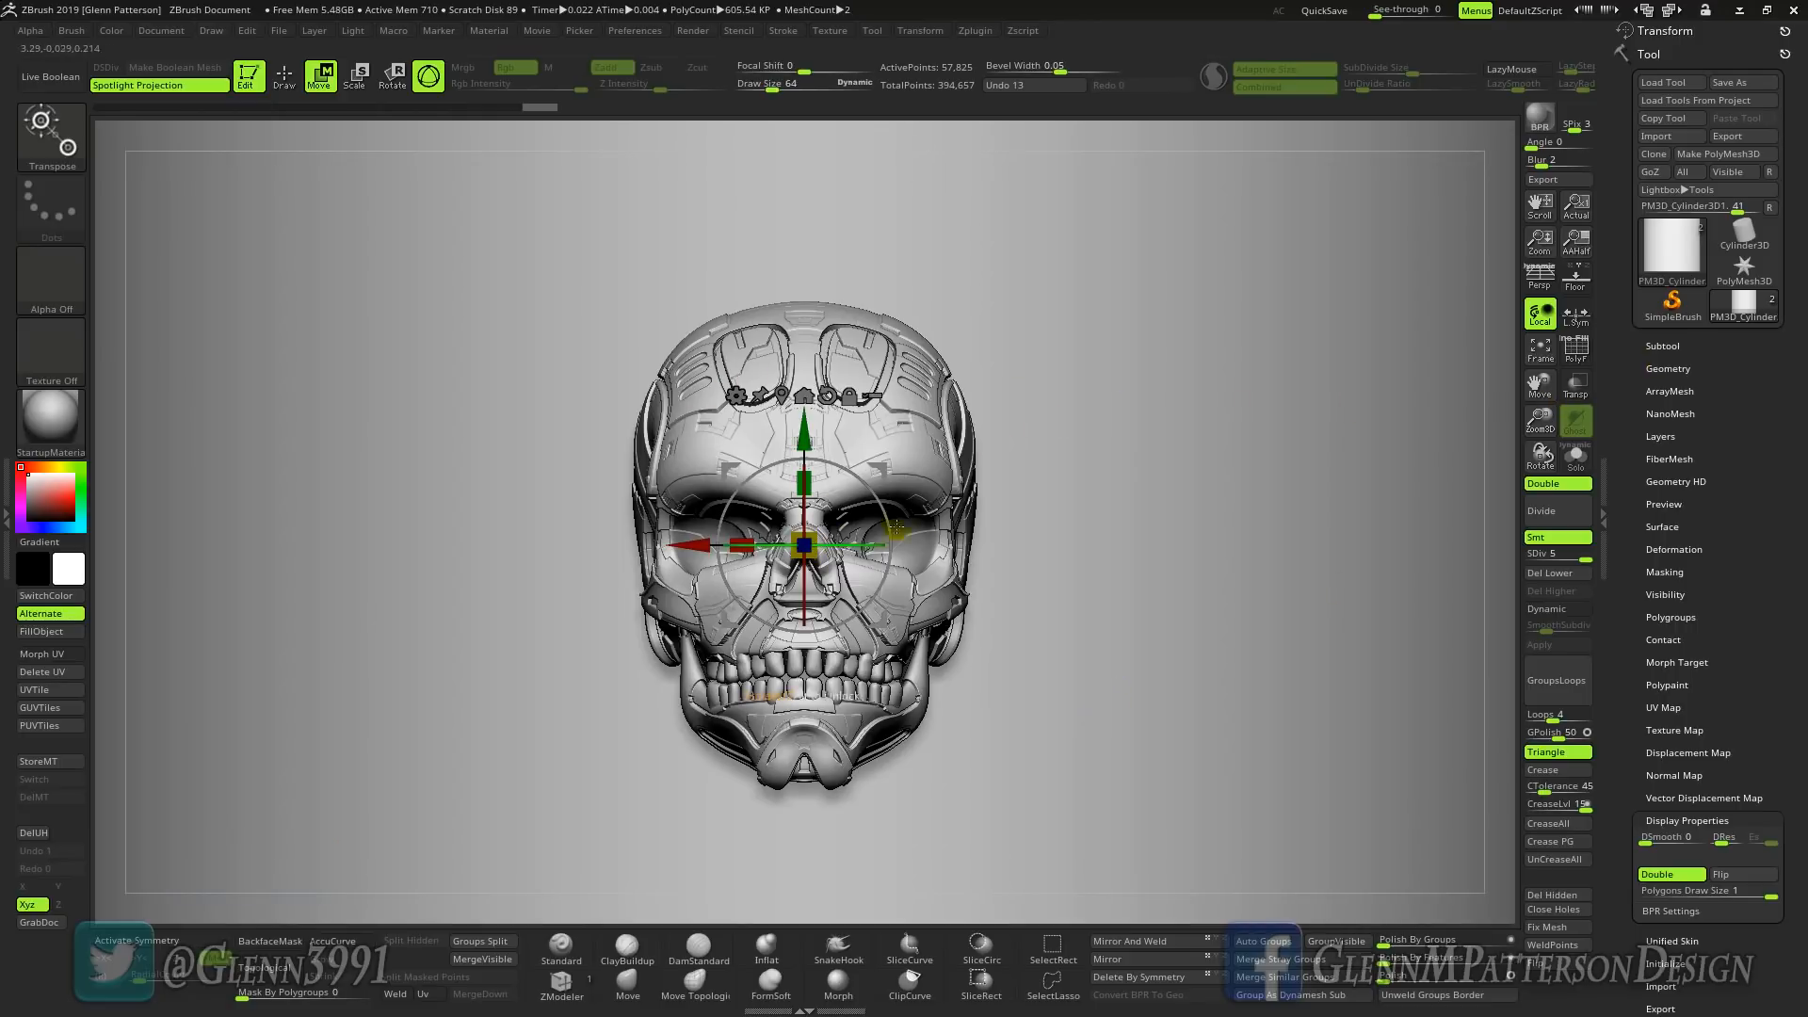
- Turn on perspective and rotate the GreebleSkull subtool into a three-quarter pose against the backdrop
left_click(1654, 345)
left_click(1766, 400)
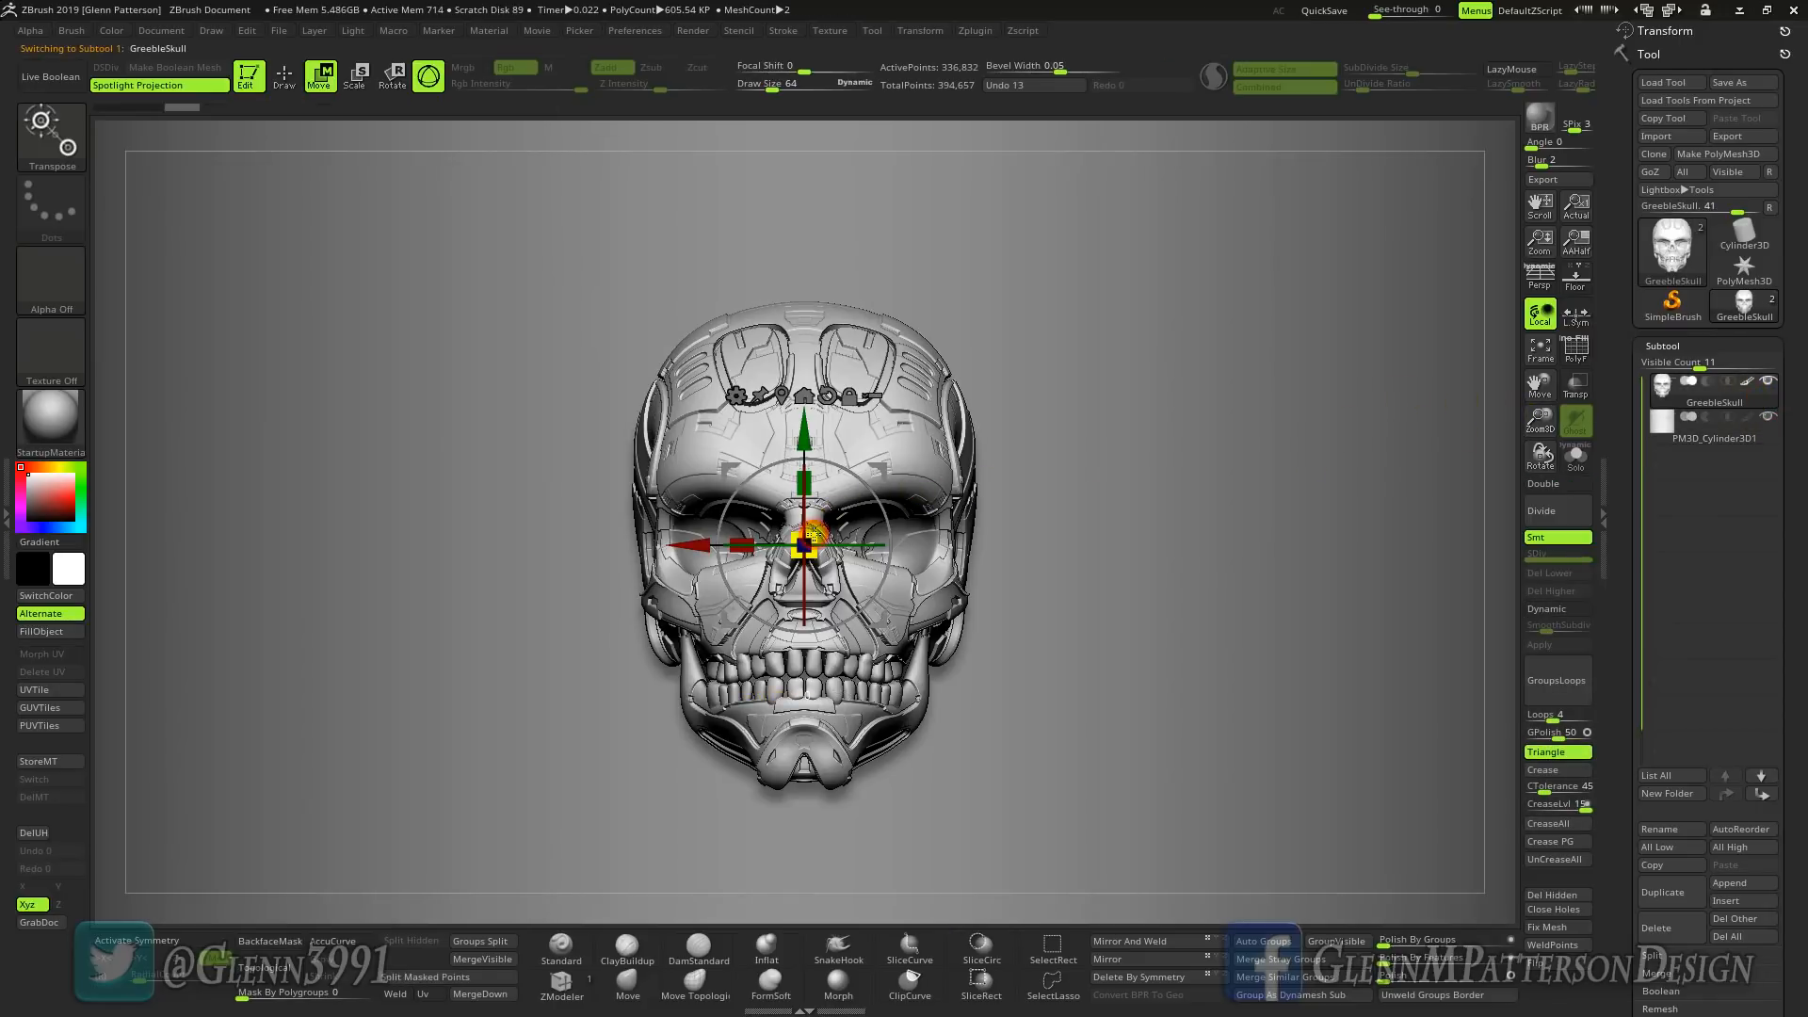
left_click_drag(810, 535, 853, 495)
left_click(1535, 283)
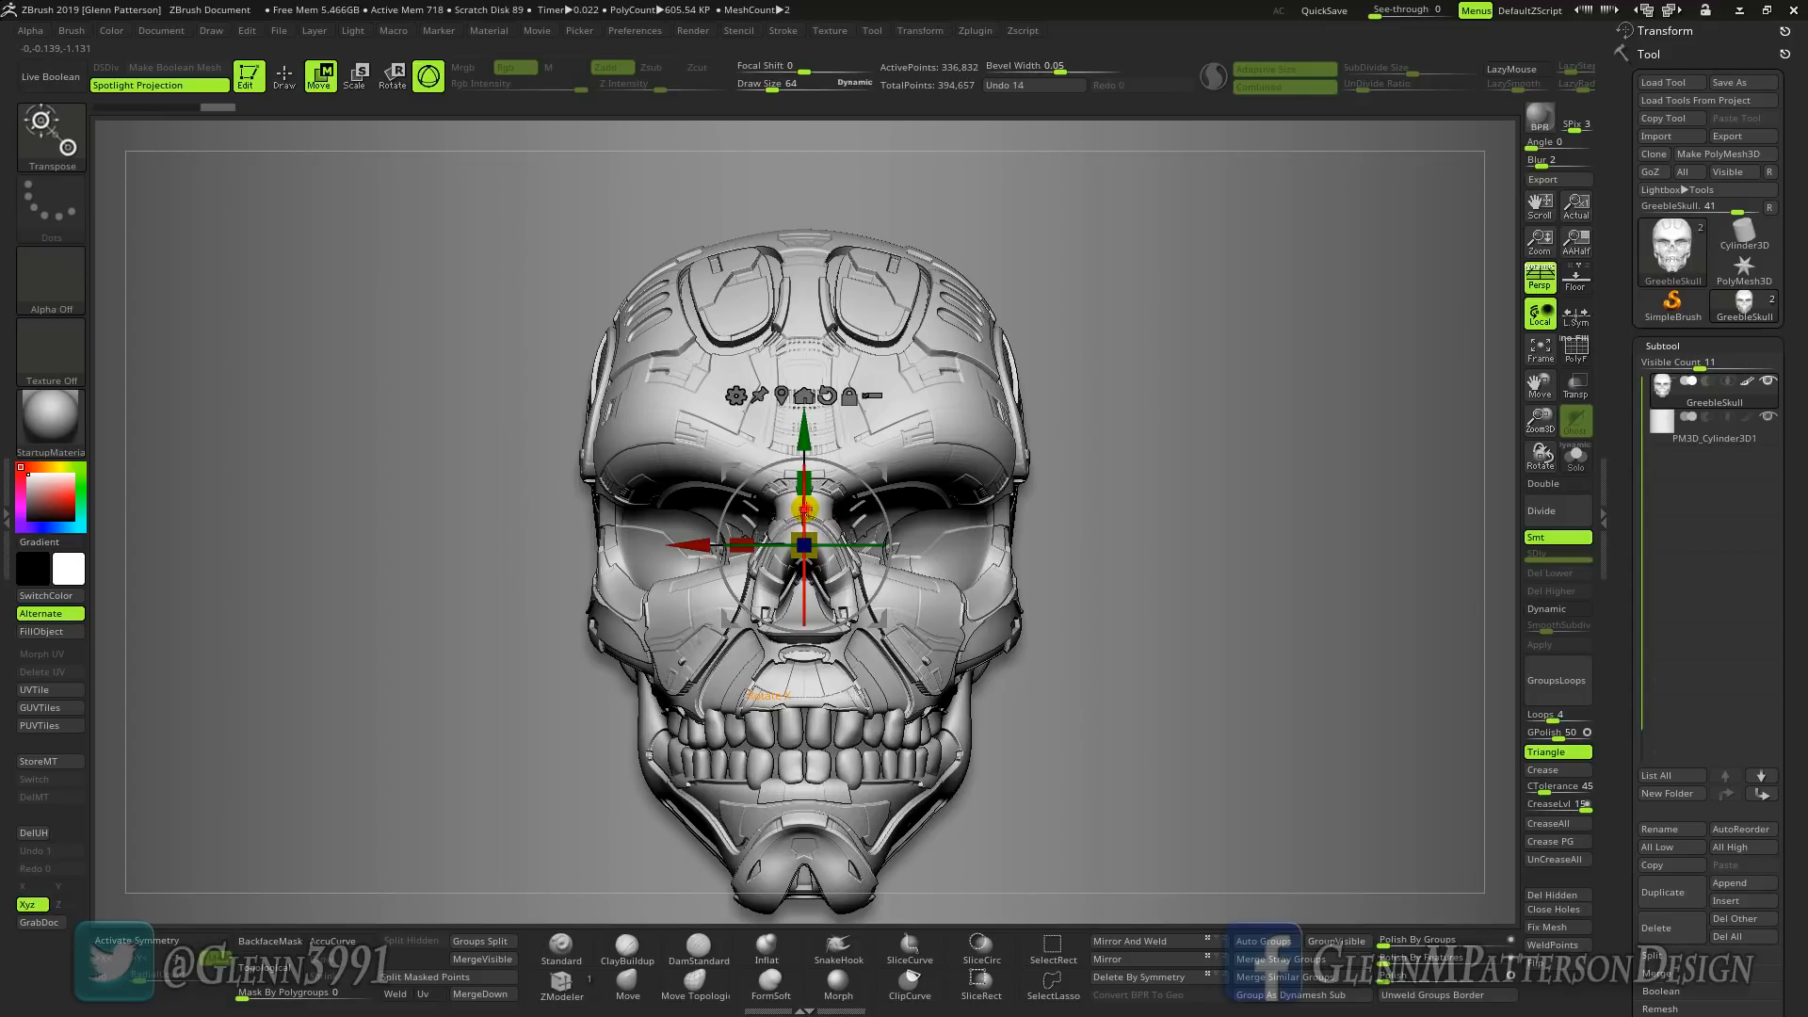
mouse_move(804, 509)
left_mouse_down()
mouse_move(855, 554)
mouse_move(781, 517)
mouse_move(793, 476)
left_mouse_up()
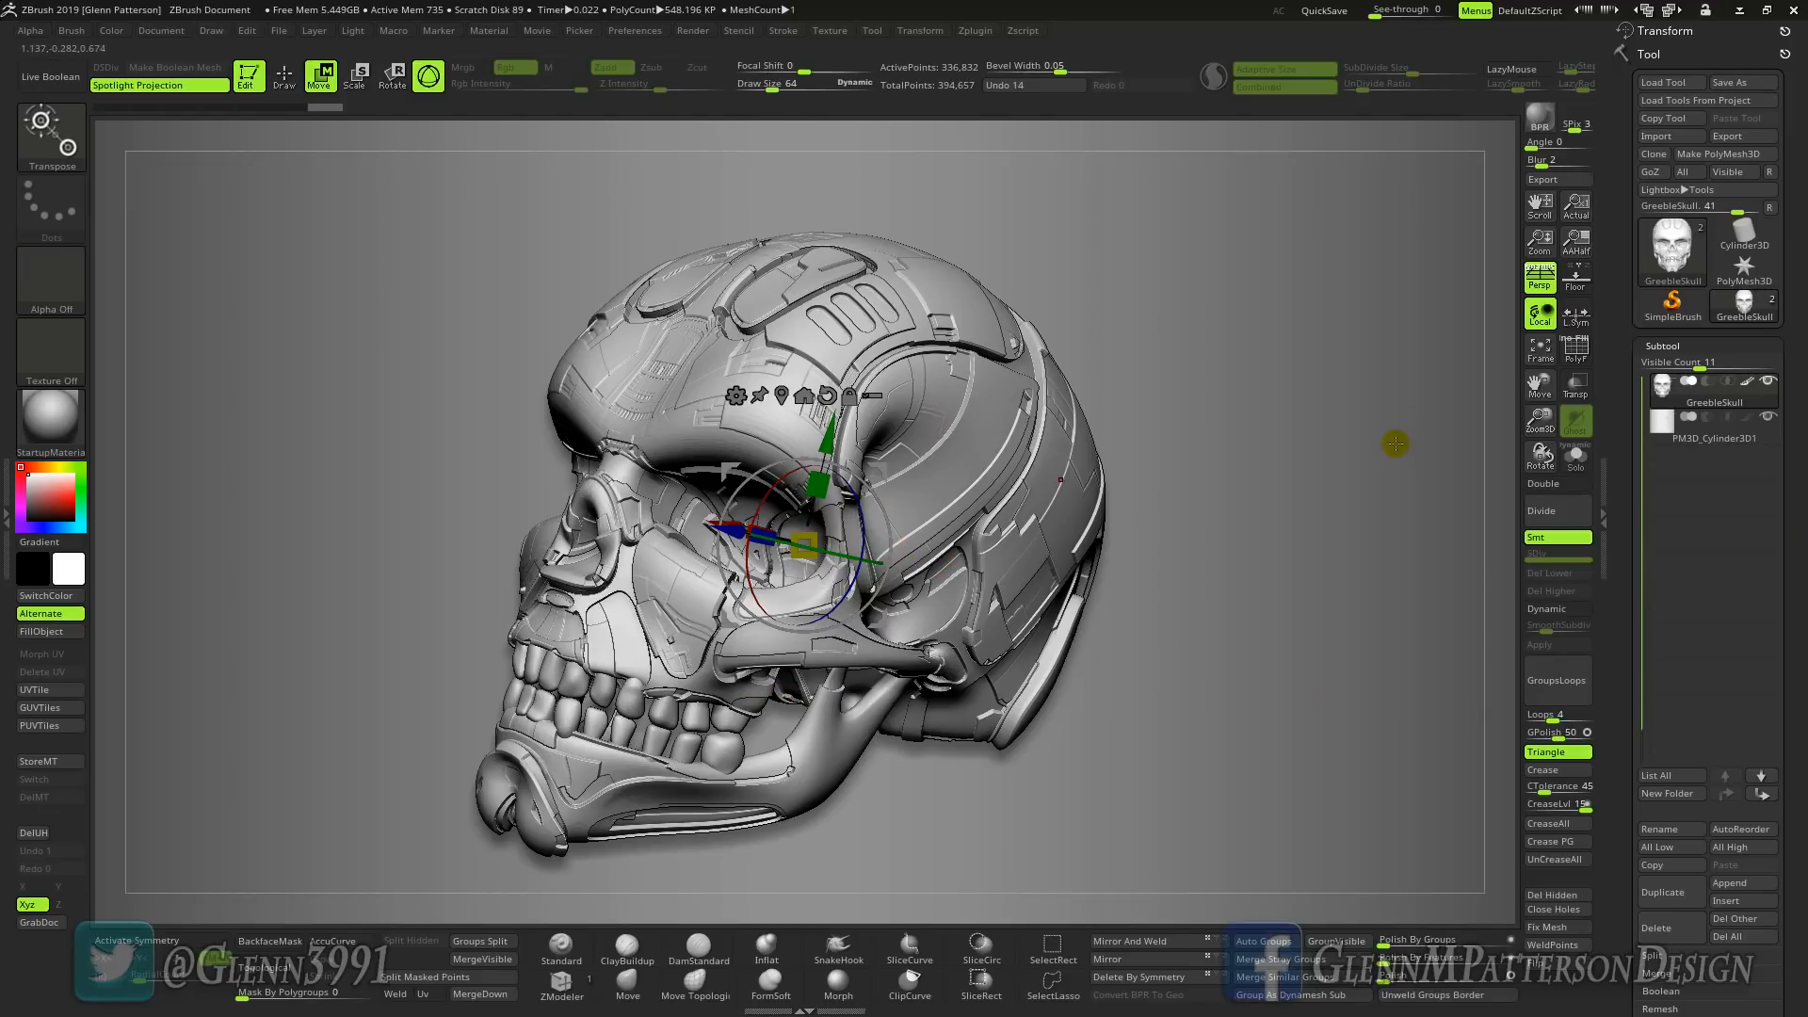
mouse_move(1311, 487)
left_mouse_down()
mouse_move(1300, 662)
mouse_move(1300, 461)
left_mouse_up()
- Select the PM3D_Cylinder3D1 backdrop subtool, return to Draw mode and run a BPR render
left_click(1742, 438)
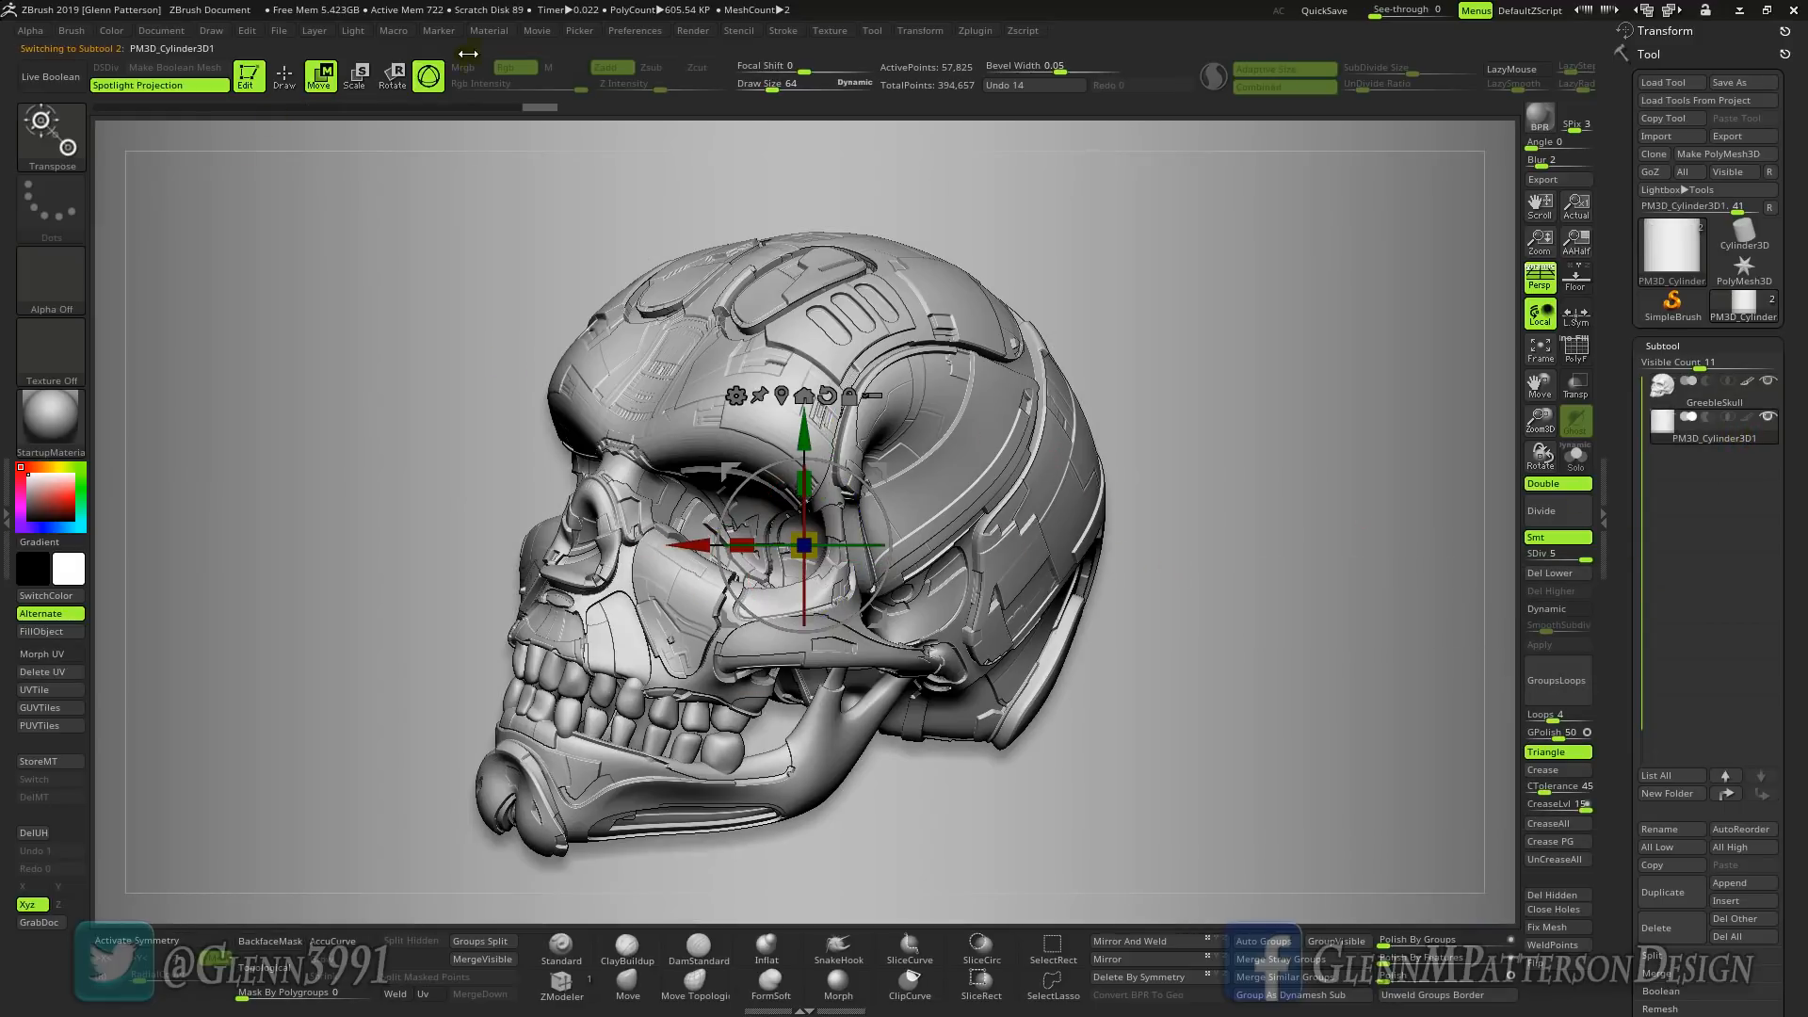
left_click(285, 75)
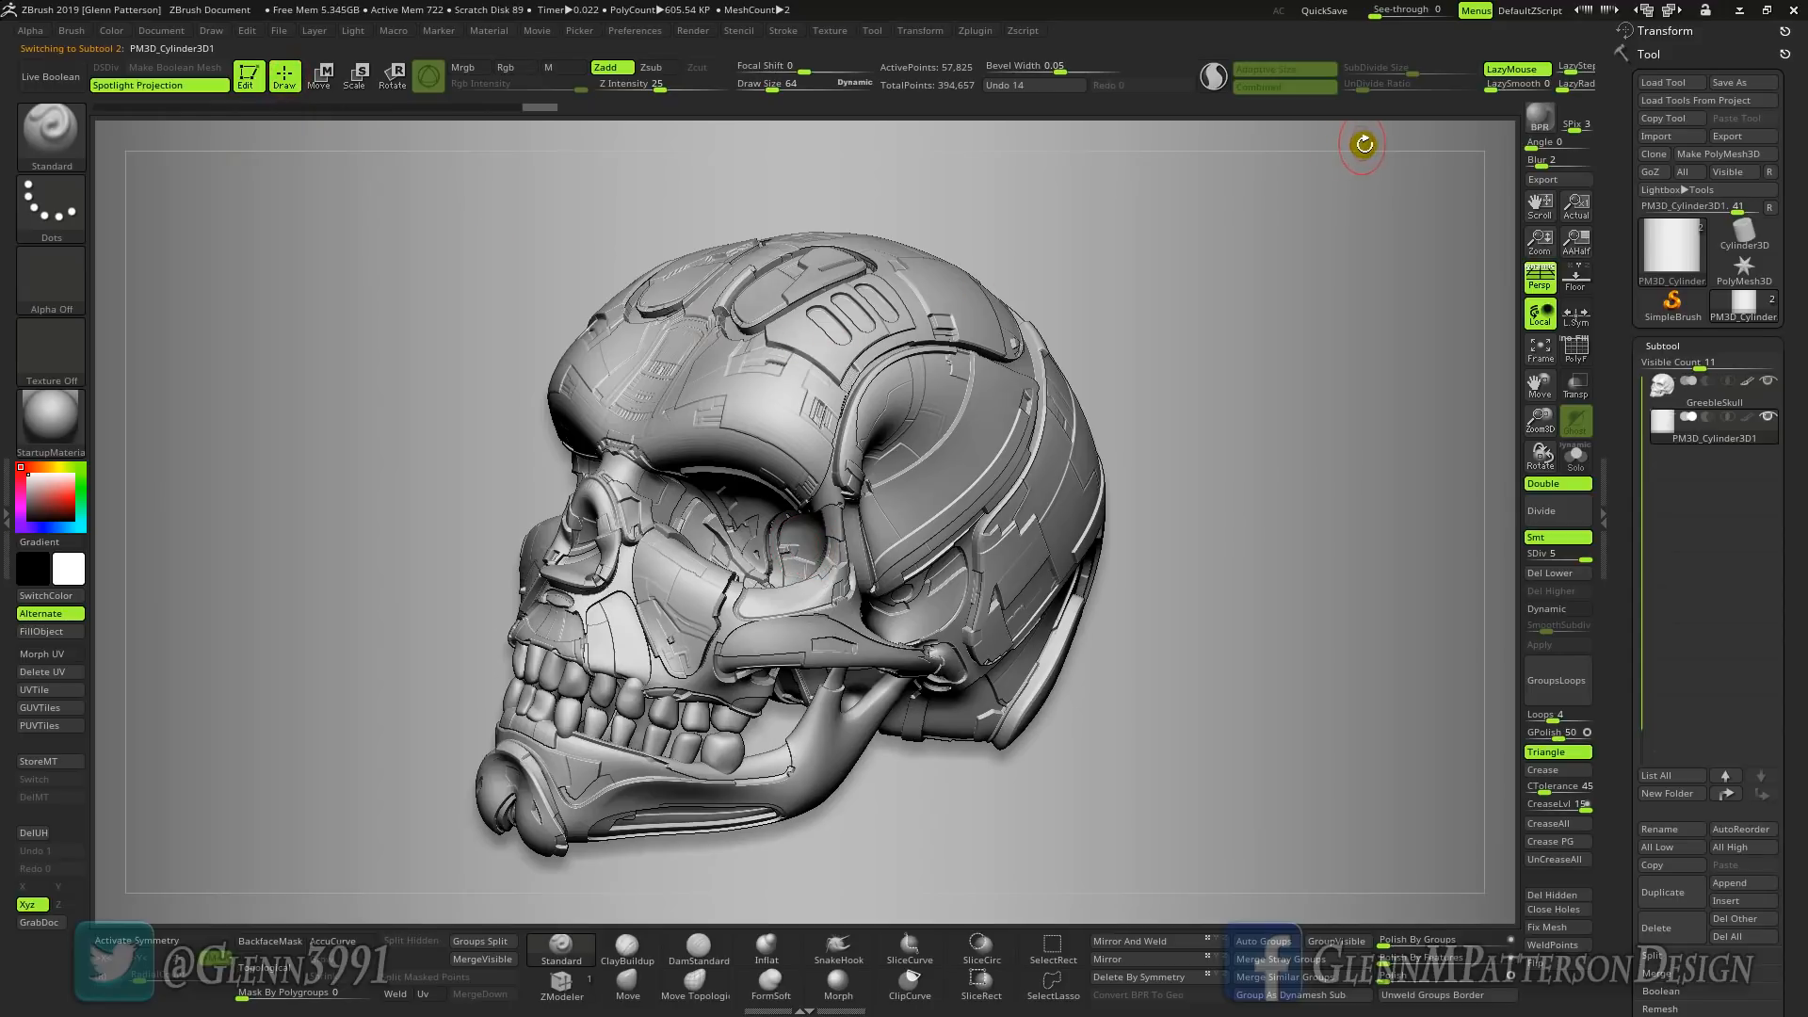
left_click(1532, 138)
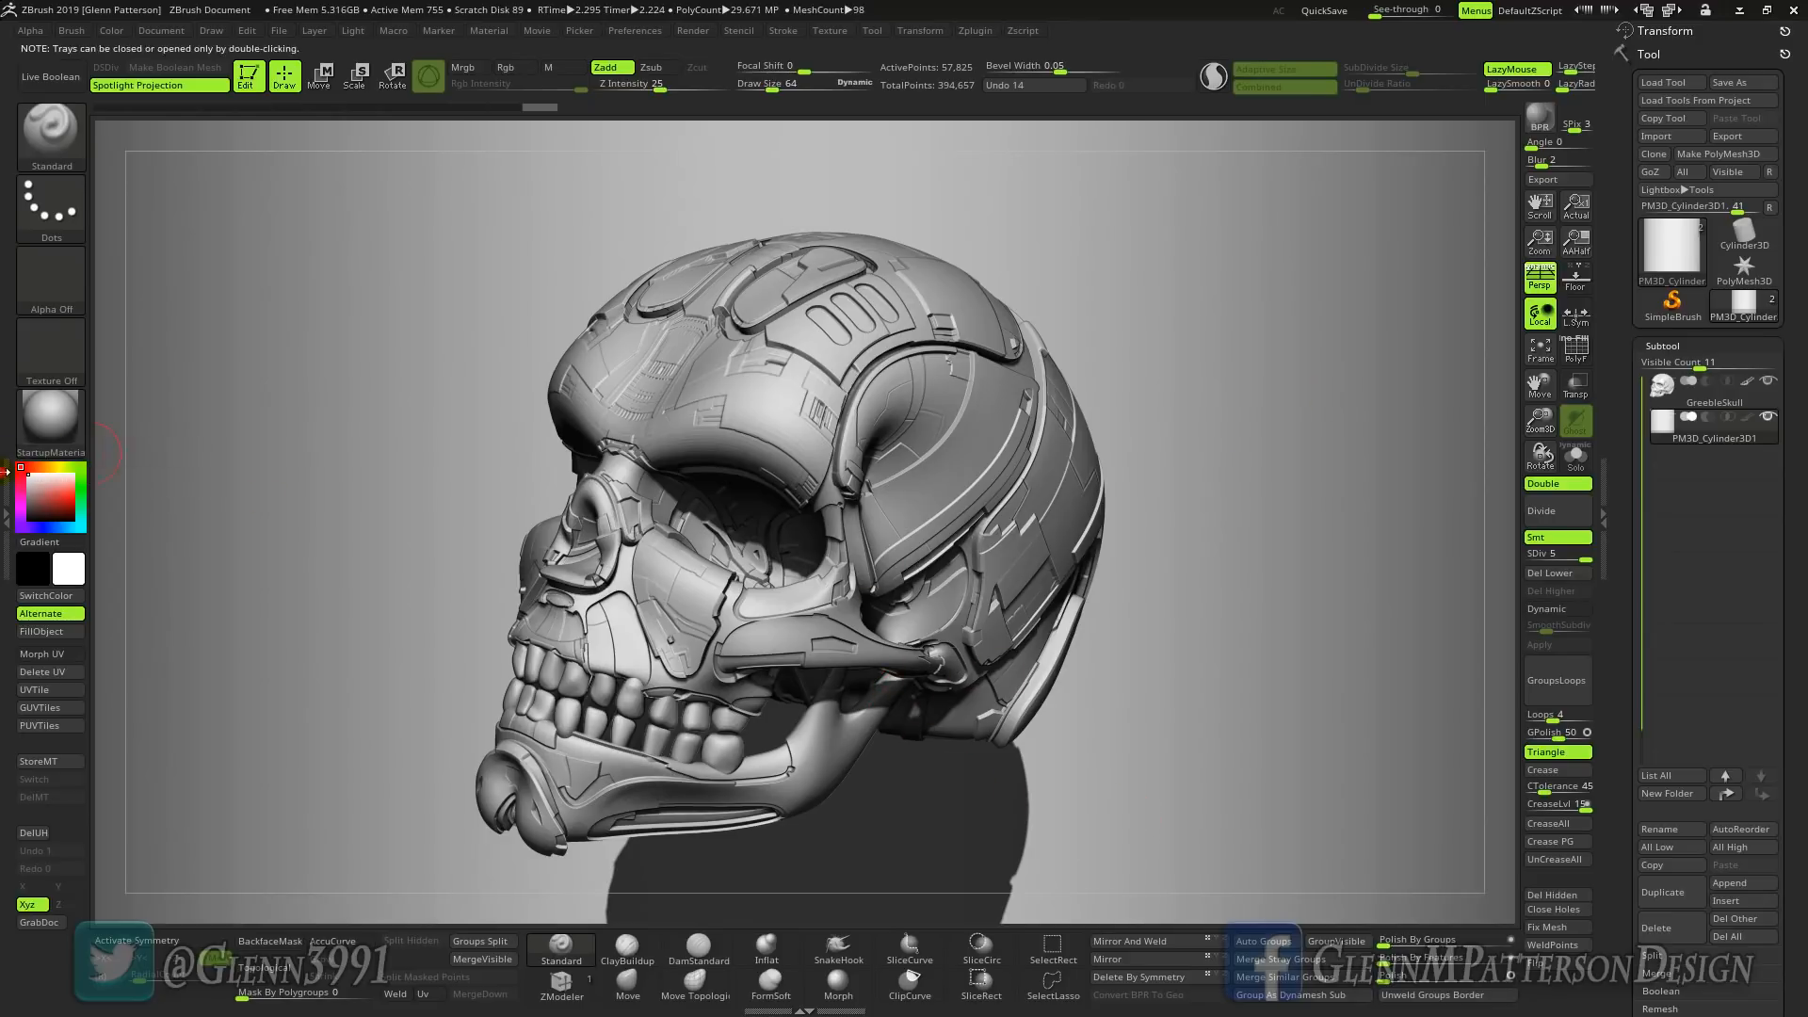
- Open the Render palette's BPR RenderPass section in the side tray and inspect the passes of the latest render
double_click(5, 470)
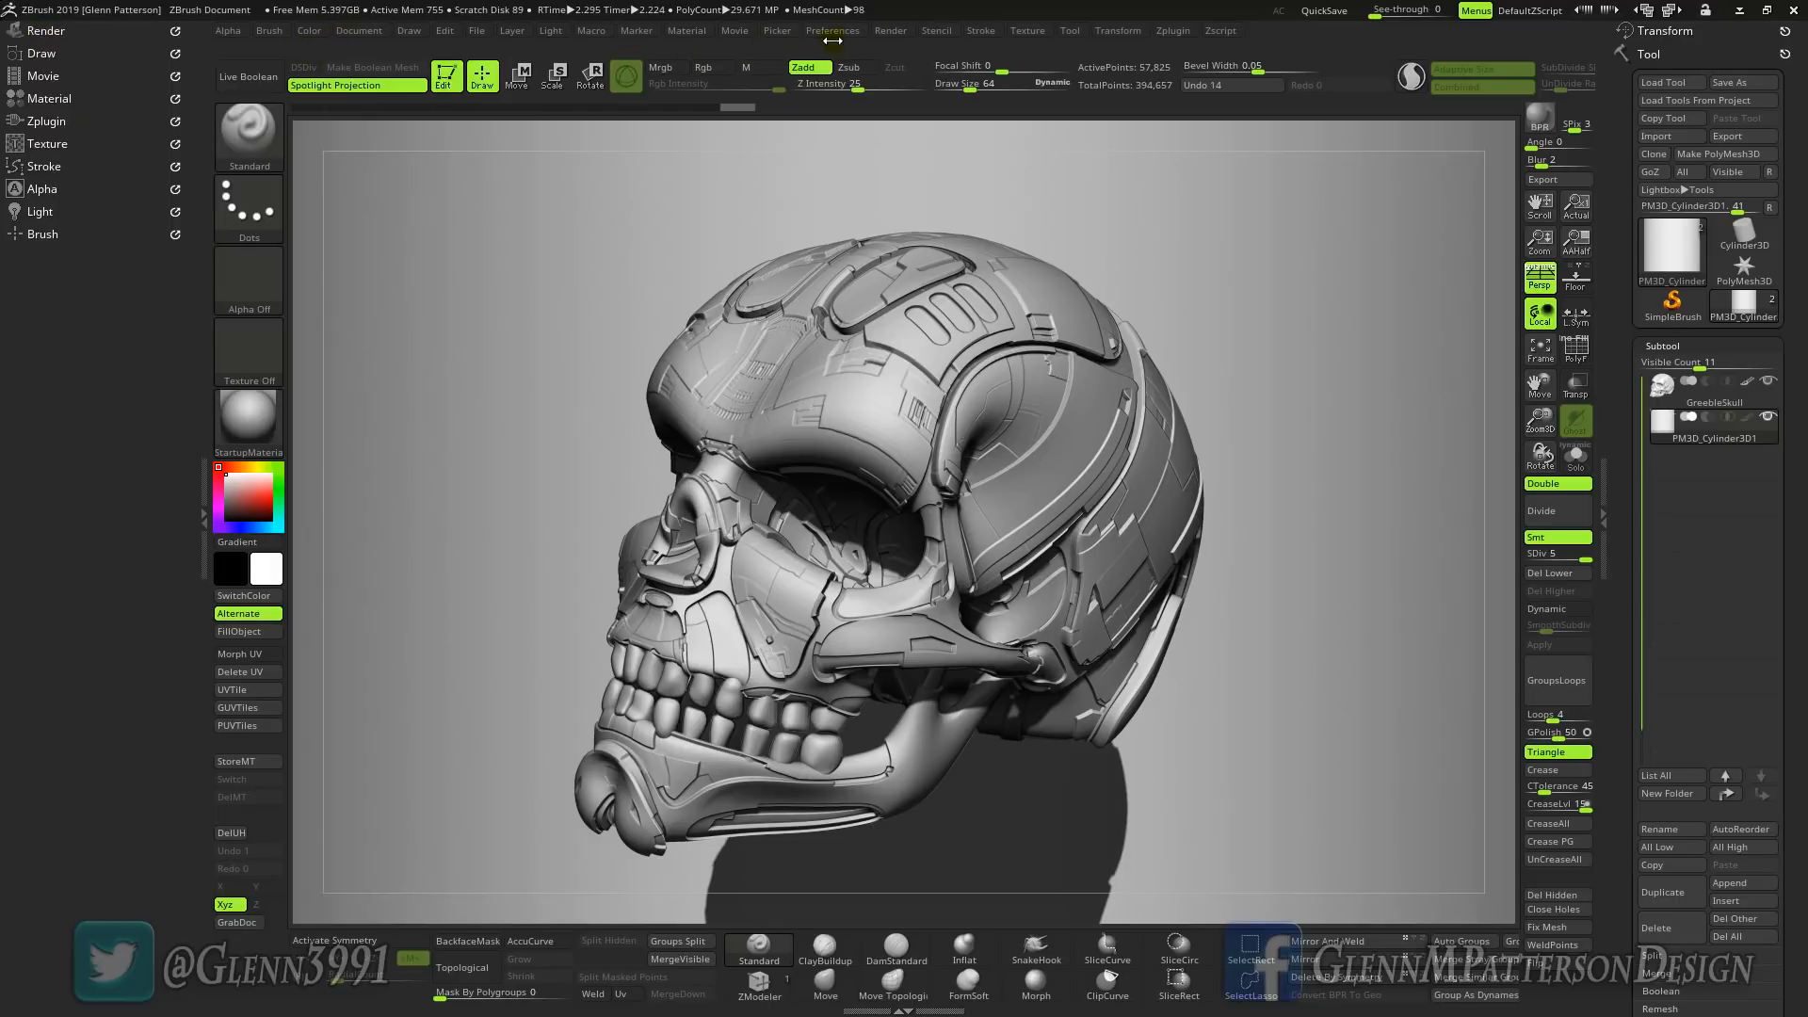
left_click(891, 31)
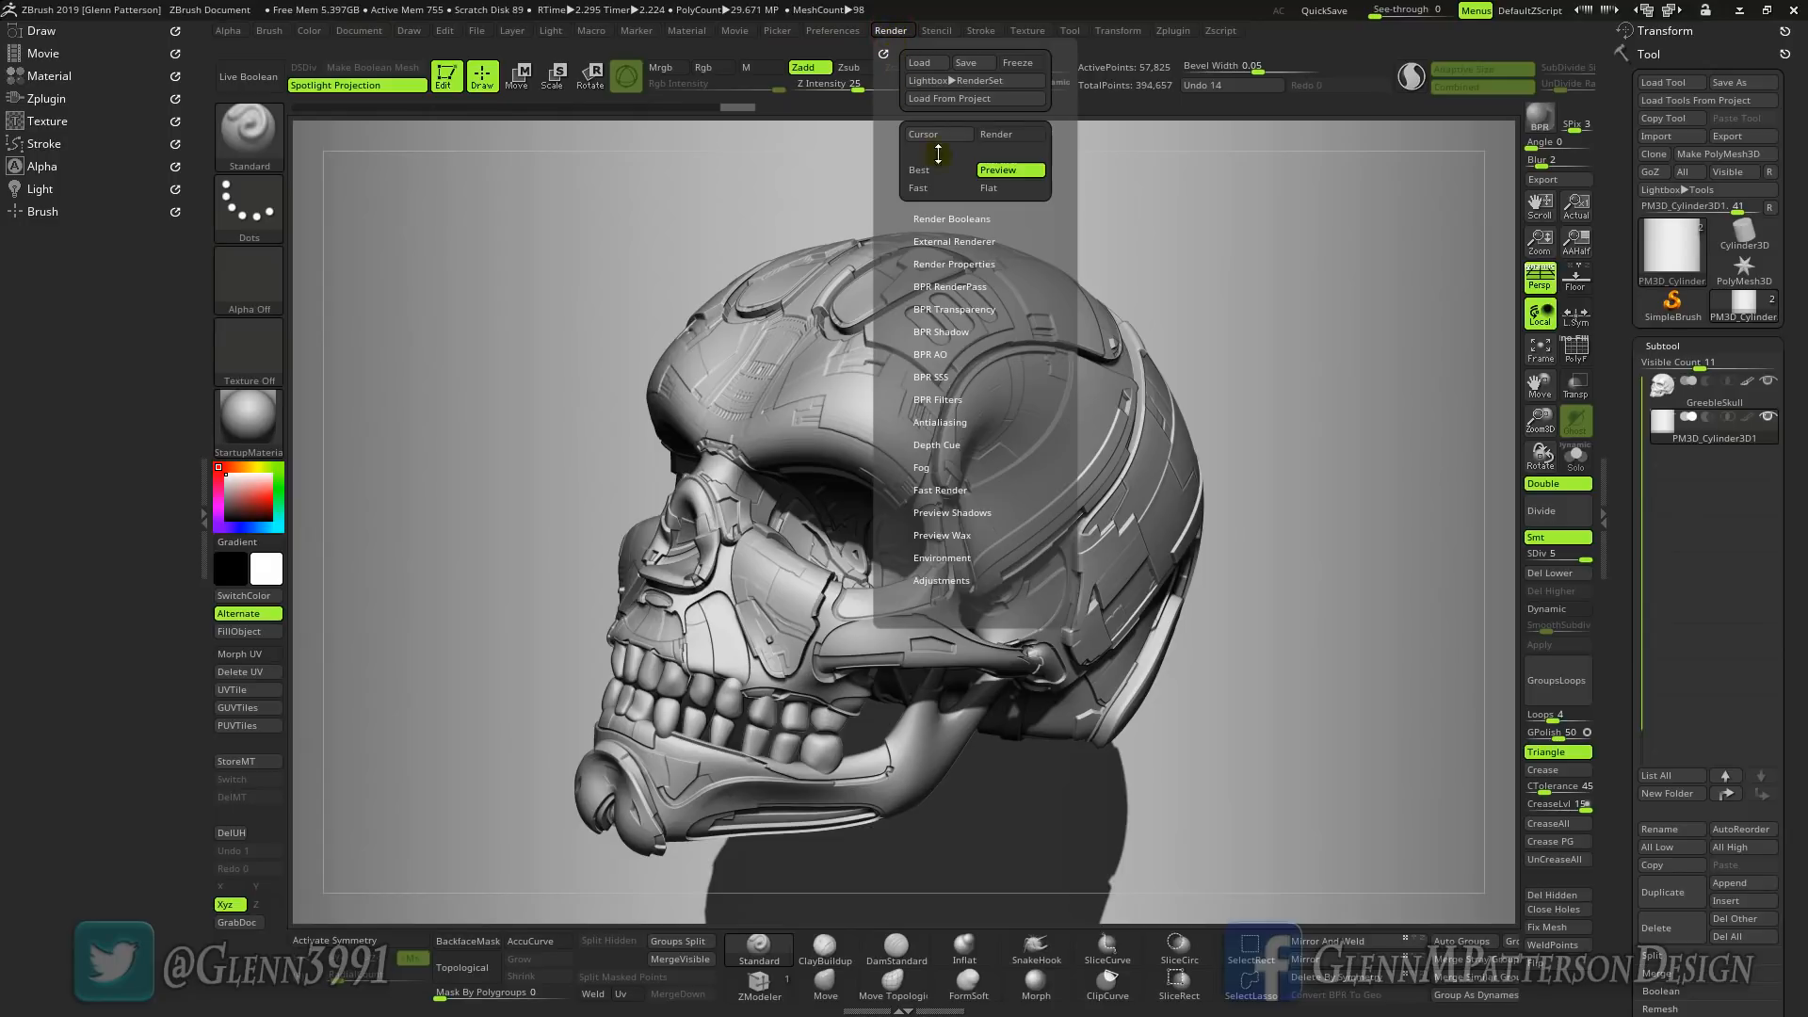
left_click(39, 33)
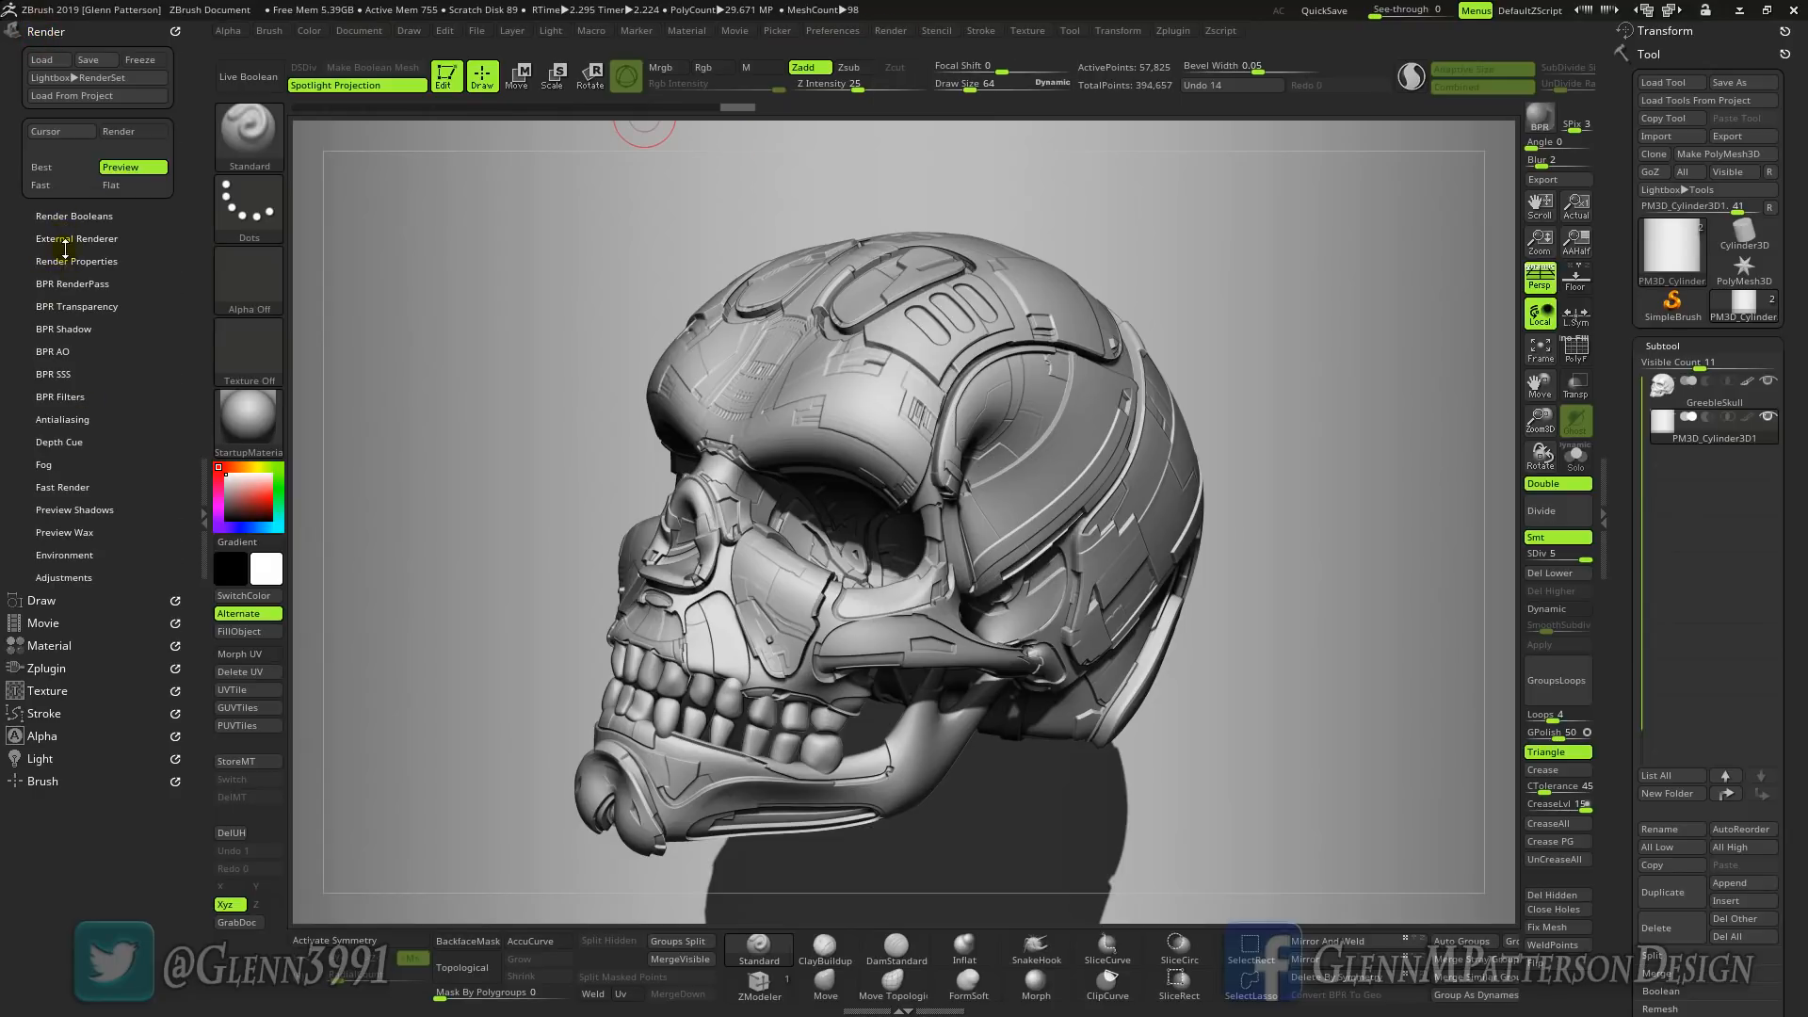
left_click(72, 284)
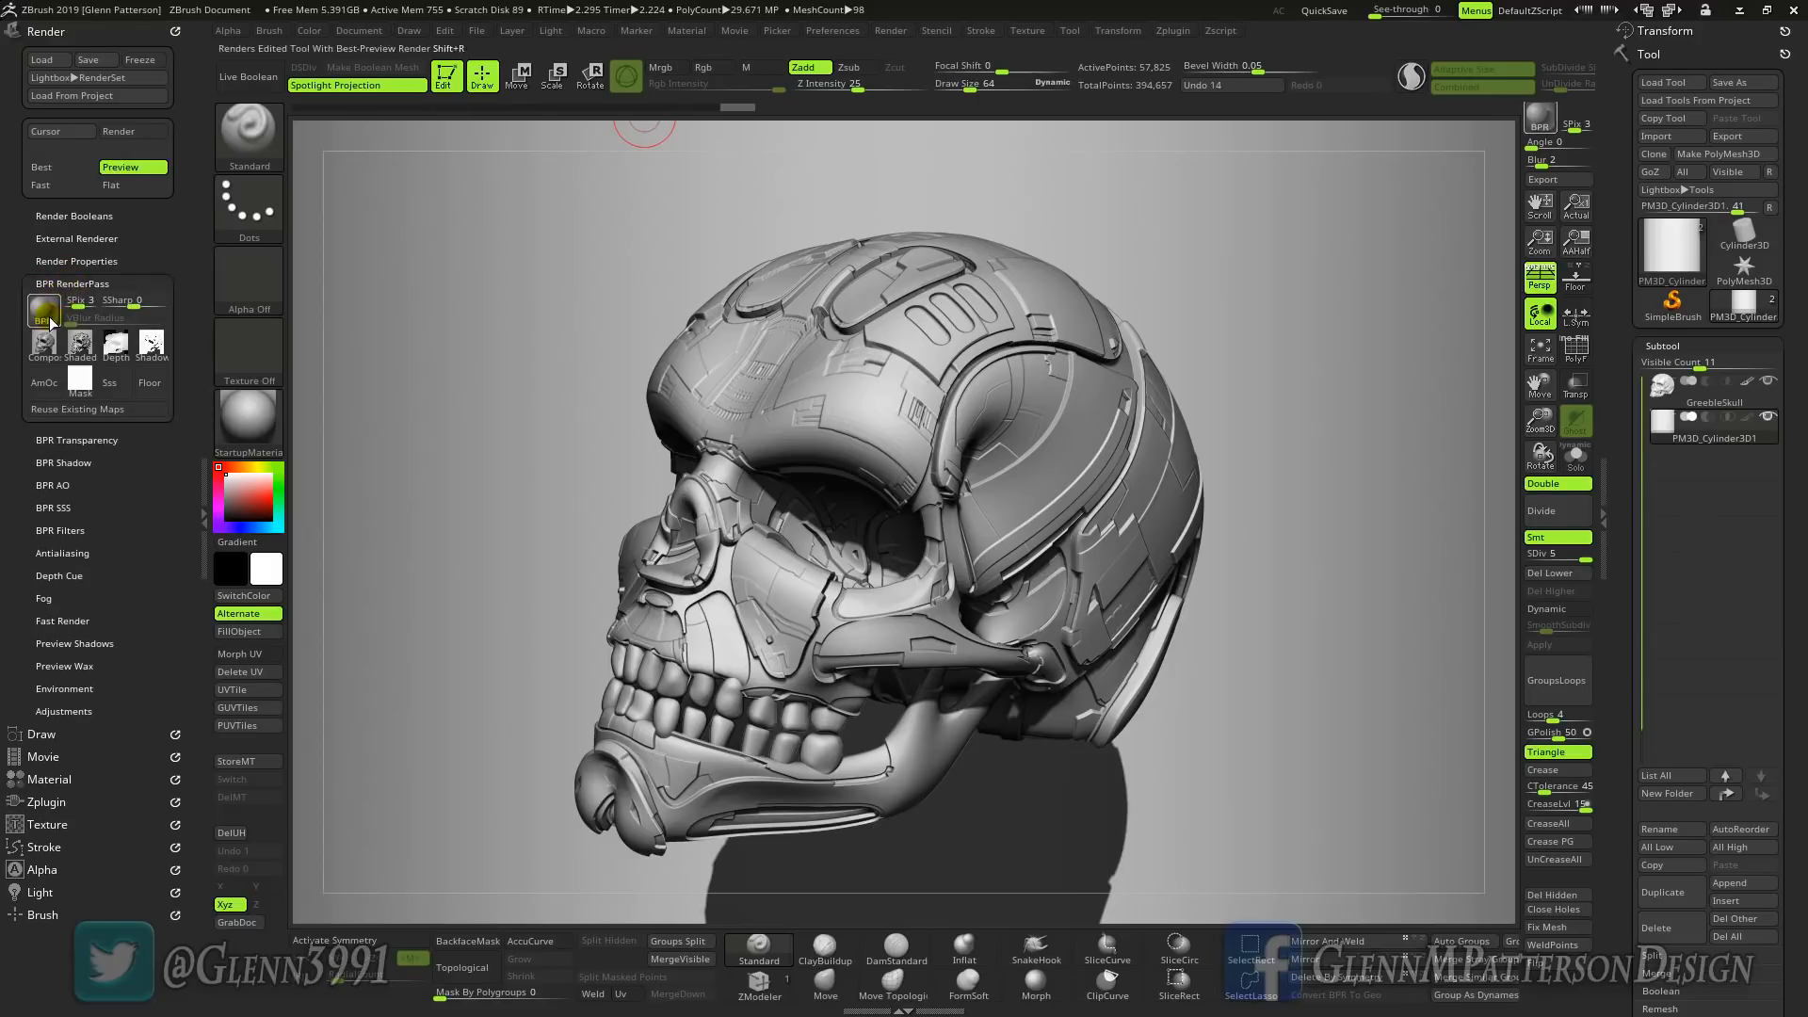
mouse_move(45, 351)
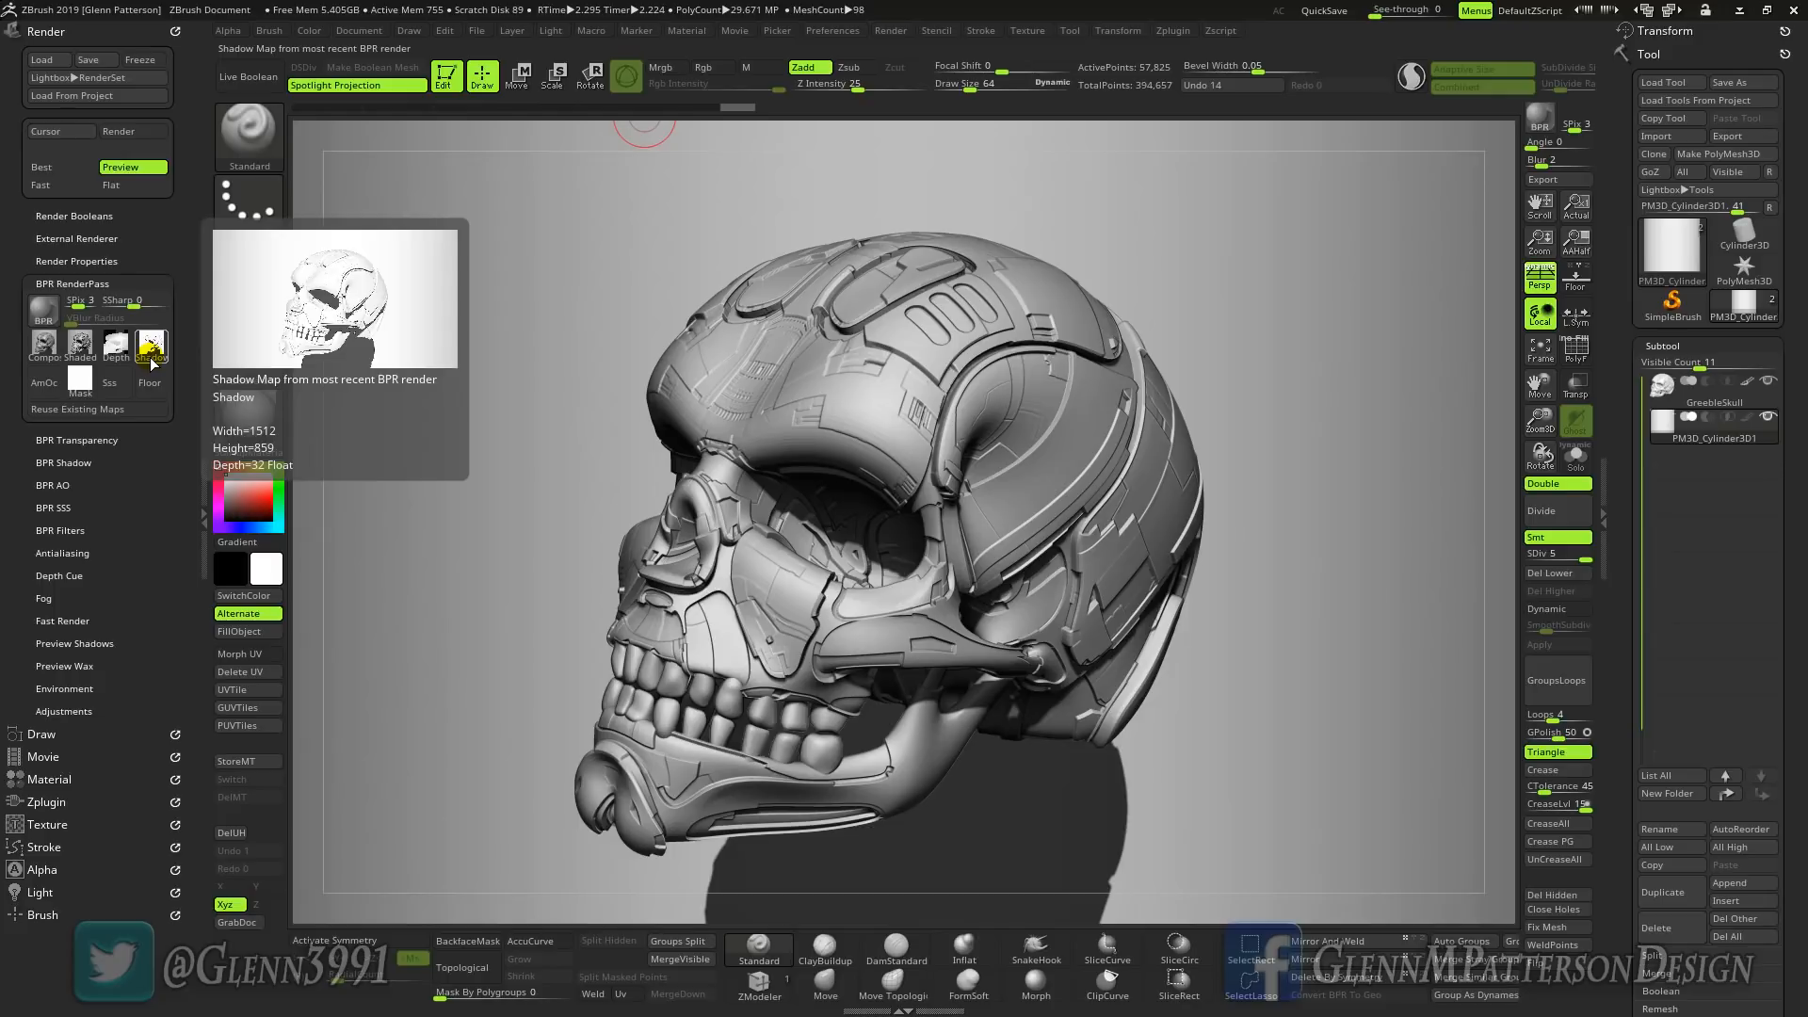
mouse_move(67, 396)
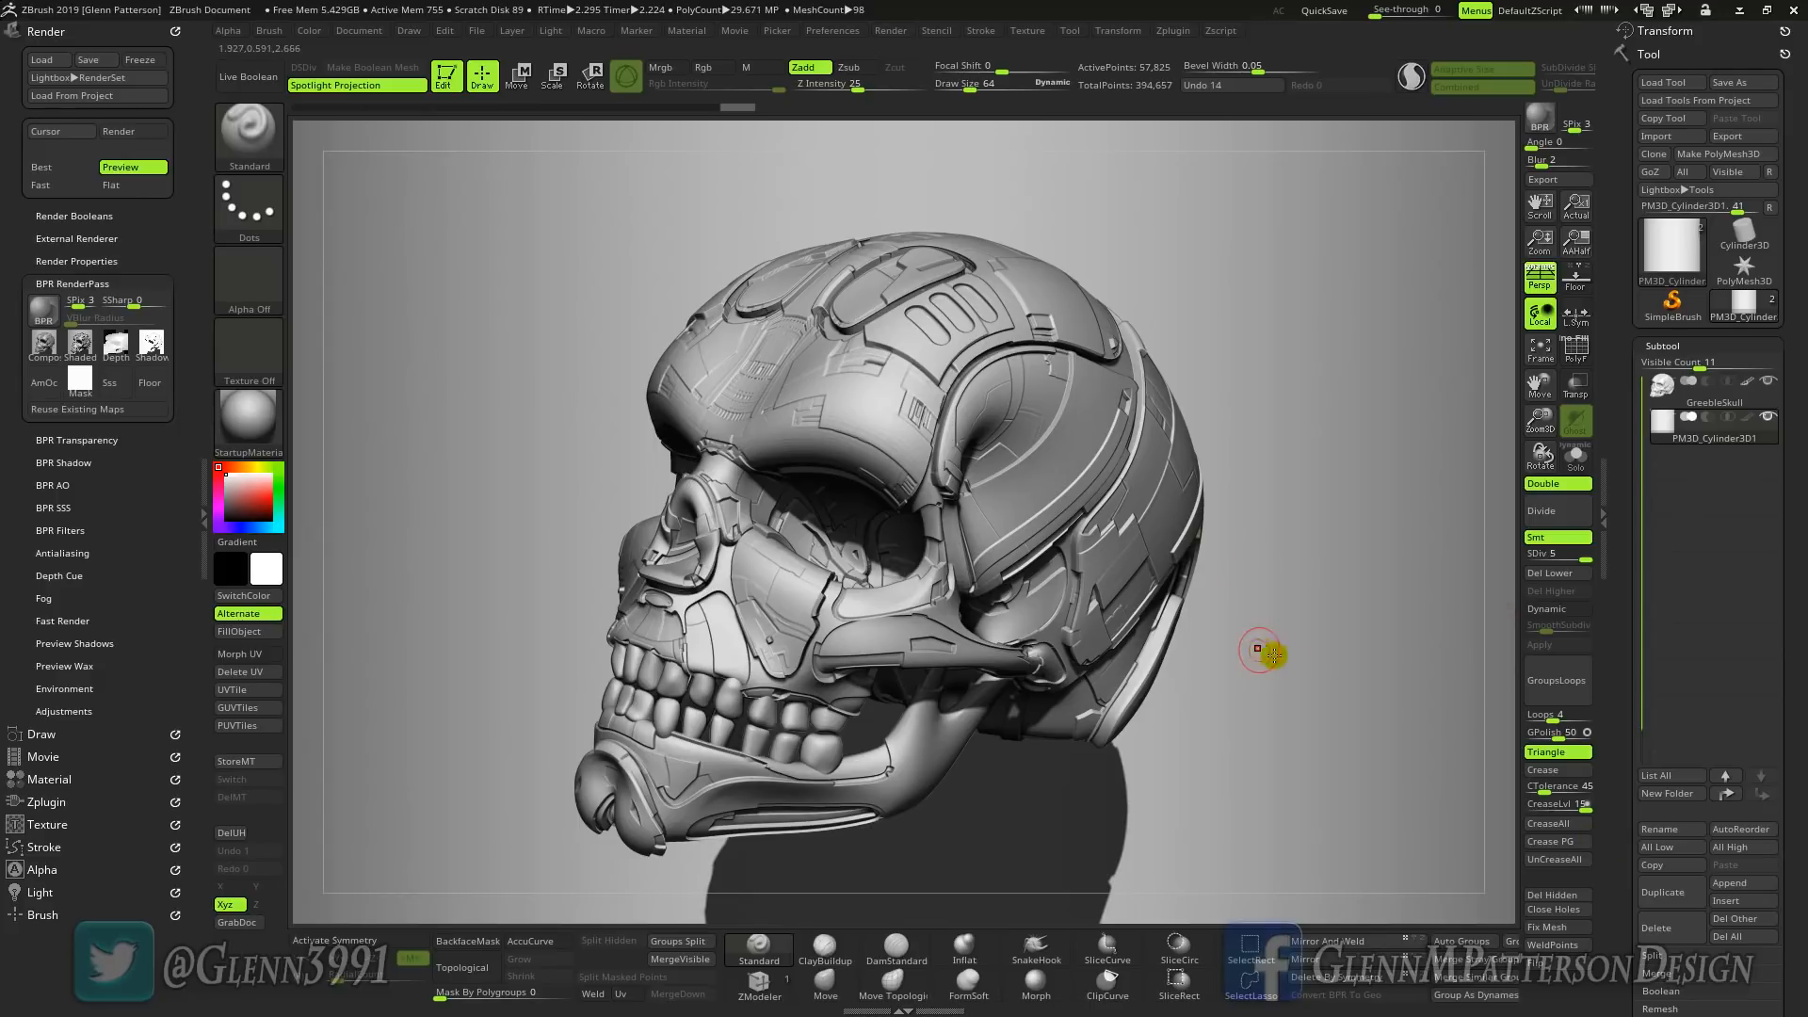
- Turn off double-sided display for the backdrop, flip its normals instead, and rerun the BPR render to check the depth pass
left_click(1560, 488)
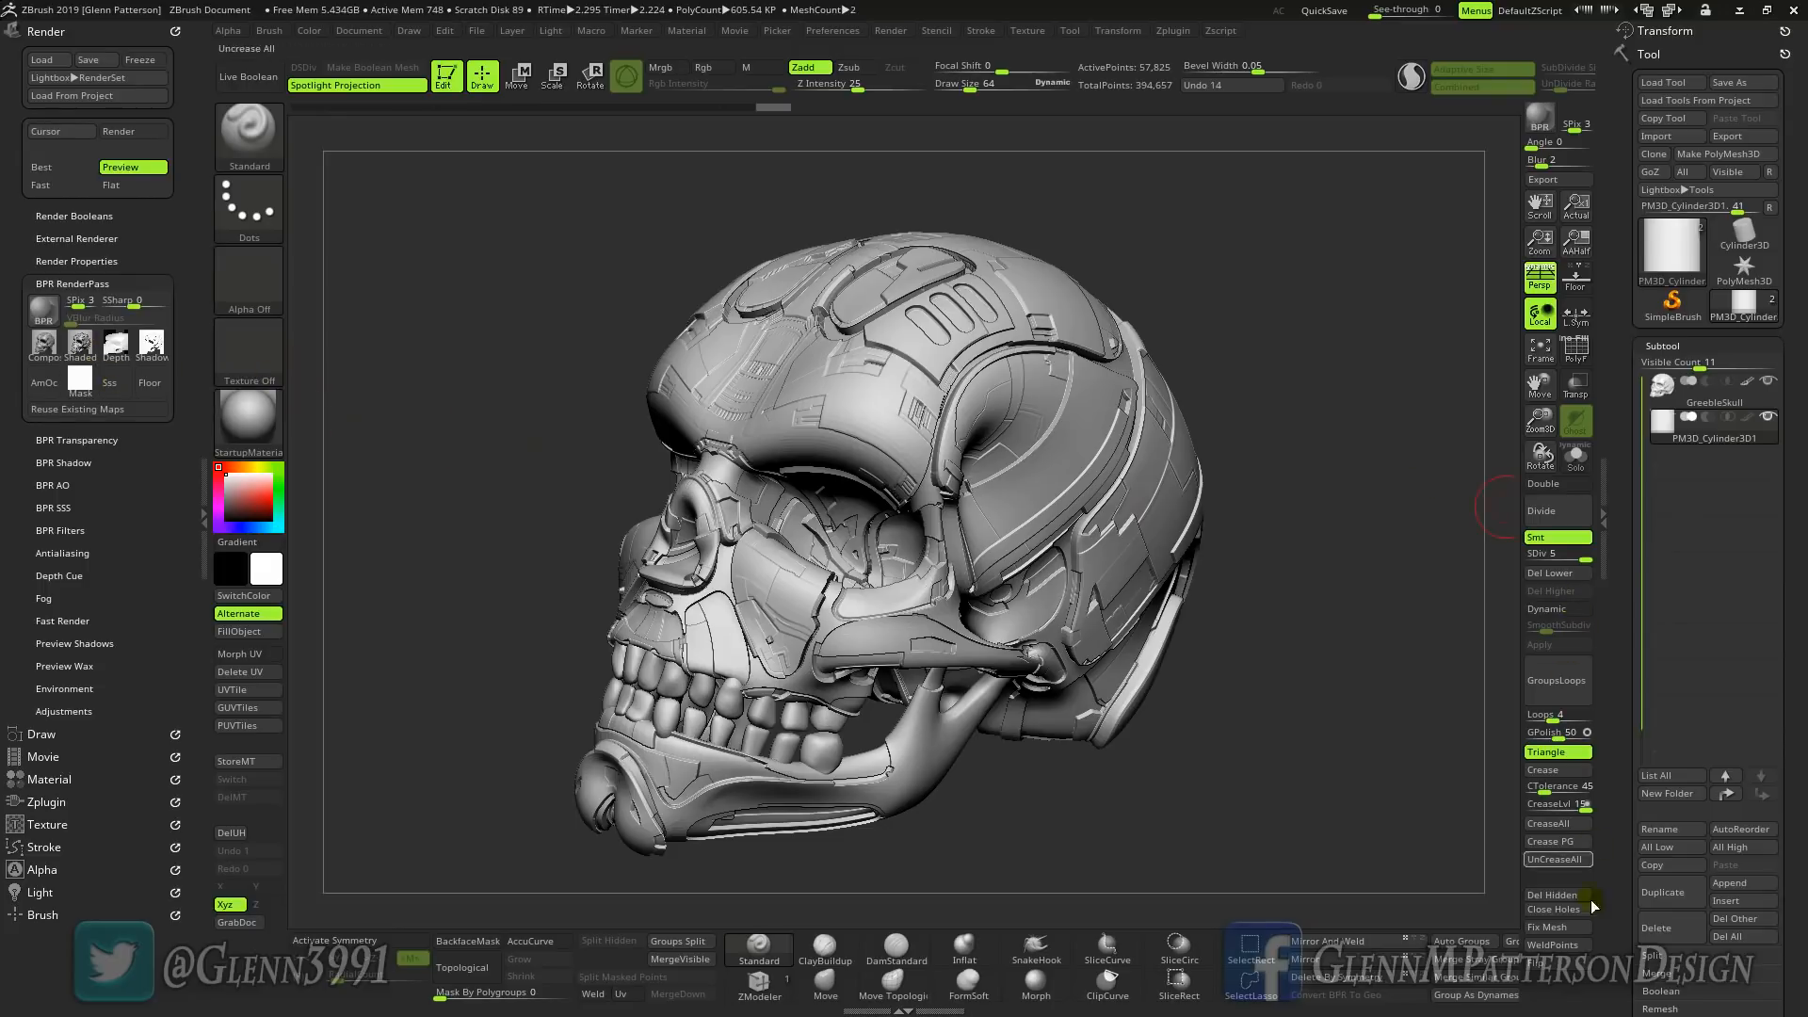
left_click(1556, 970)
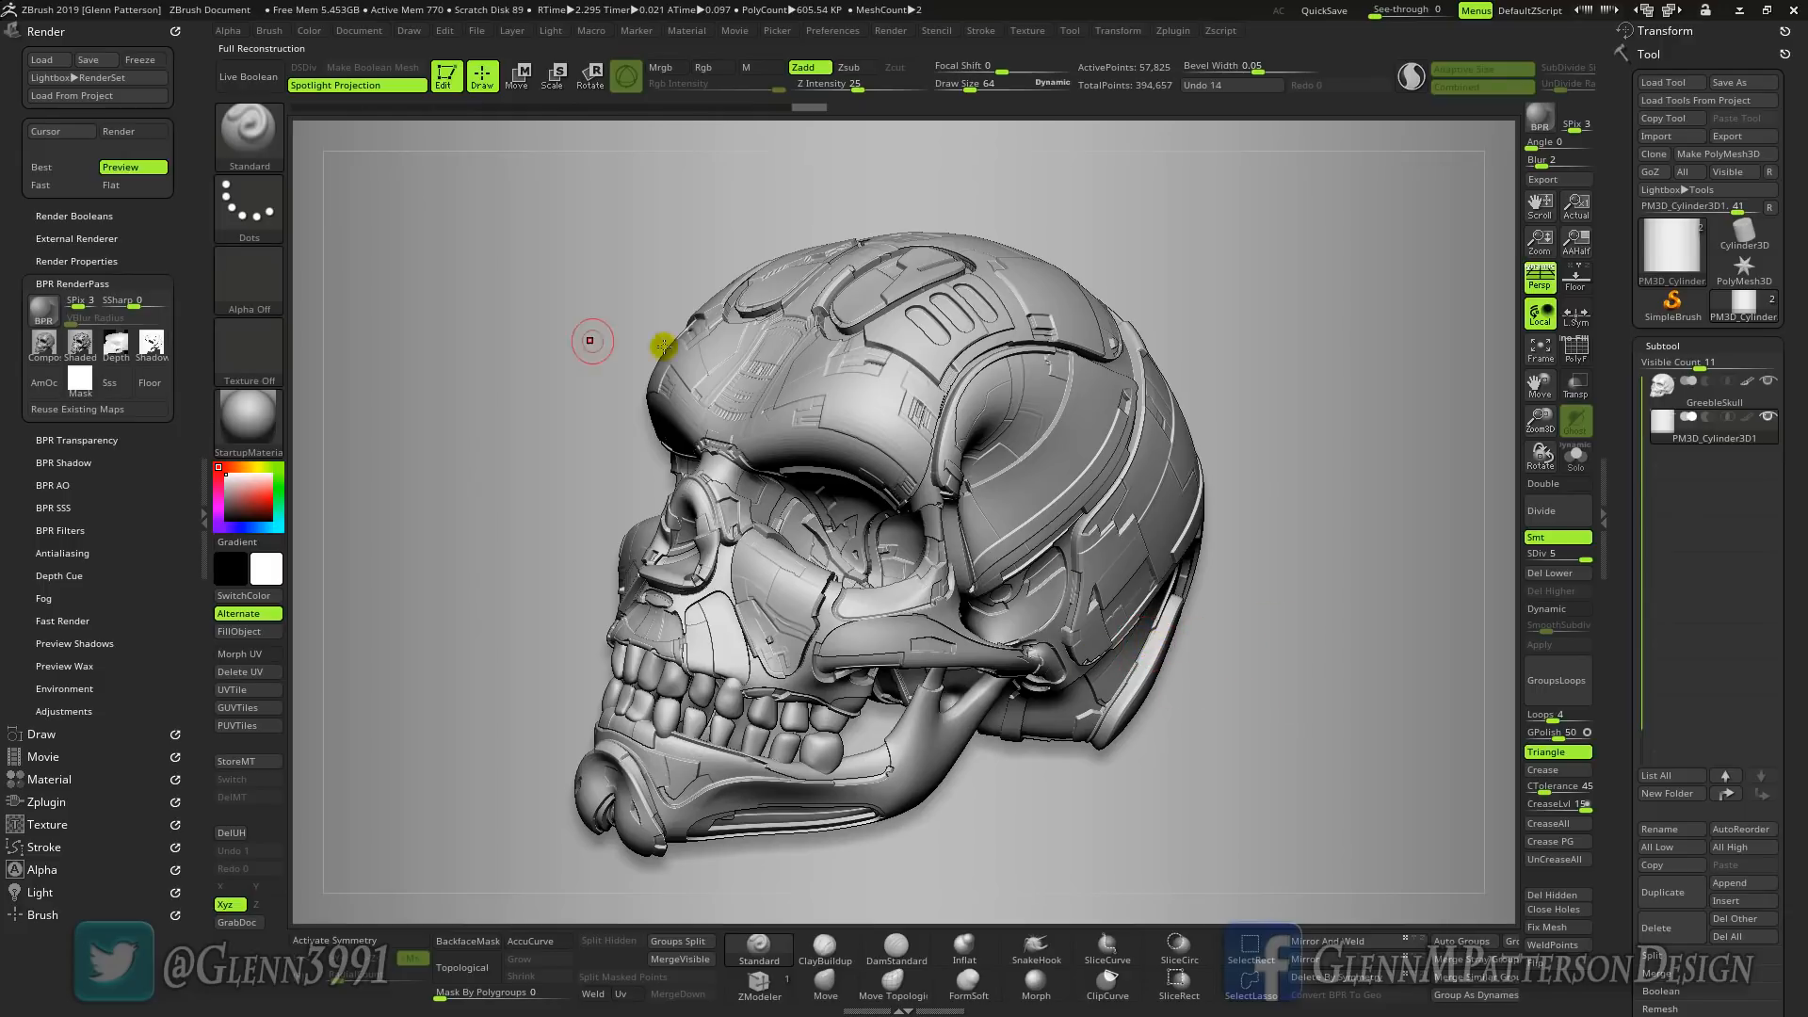
mouse_move(120, 356)
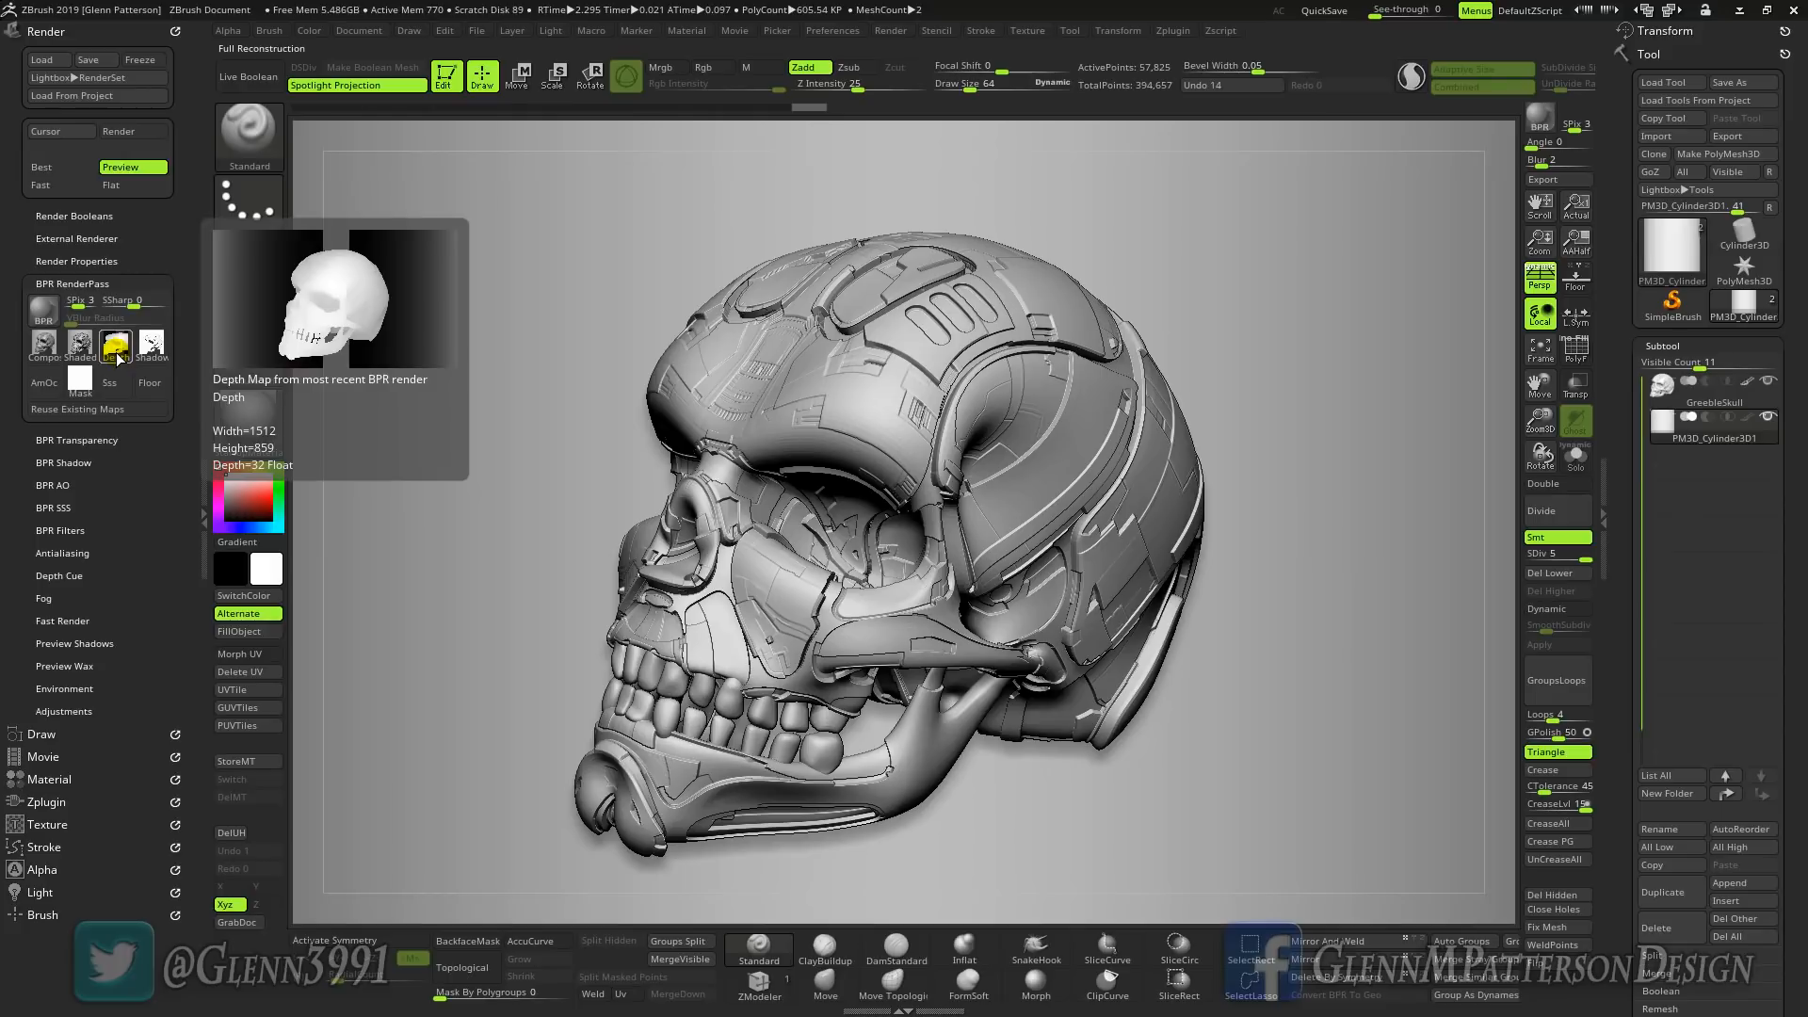
left_click(1538, 117)
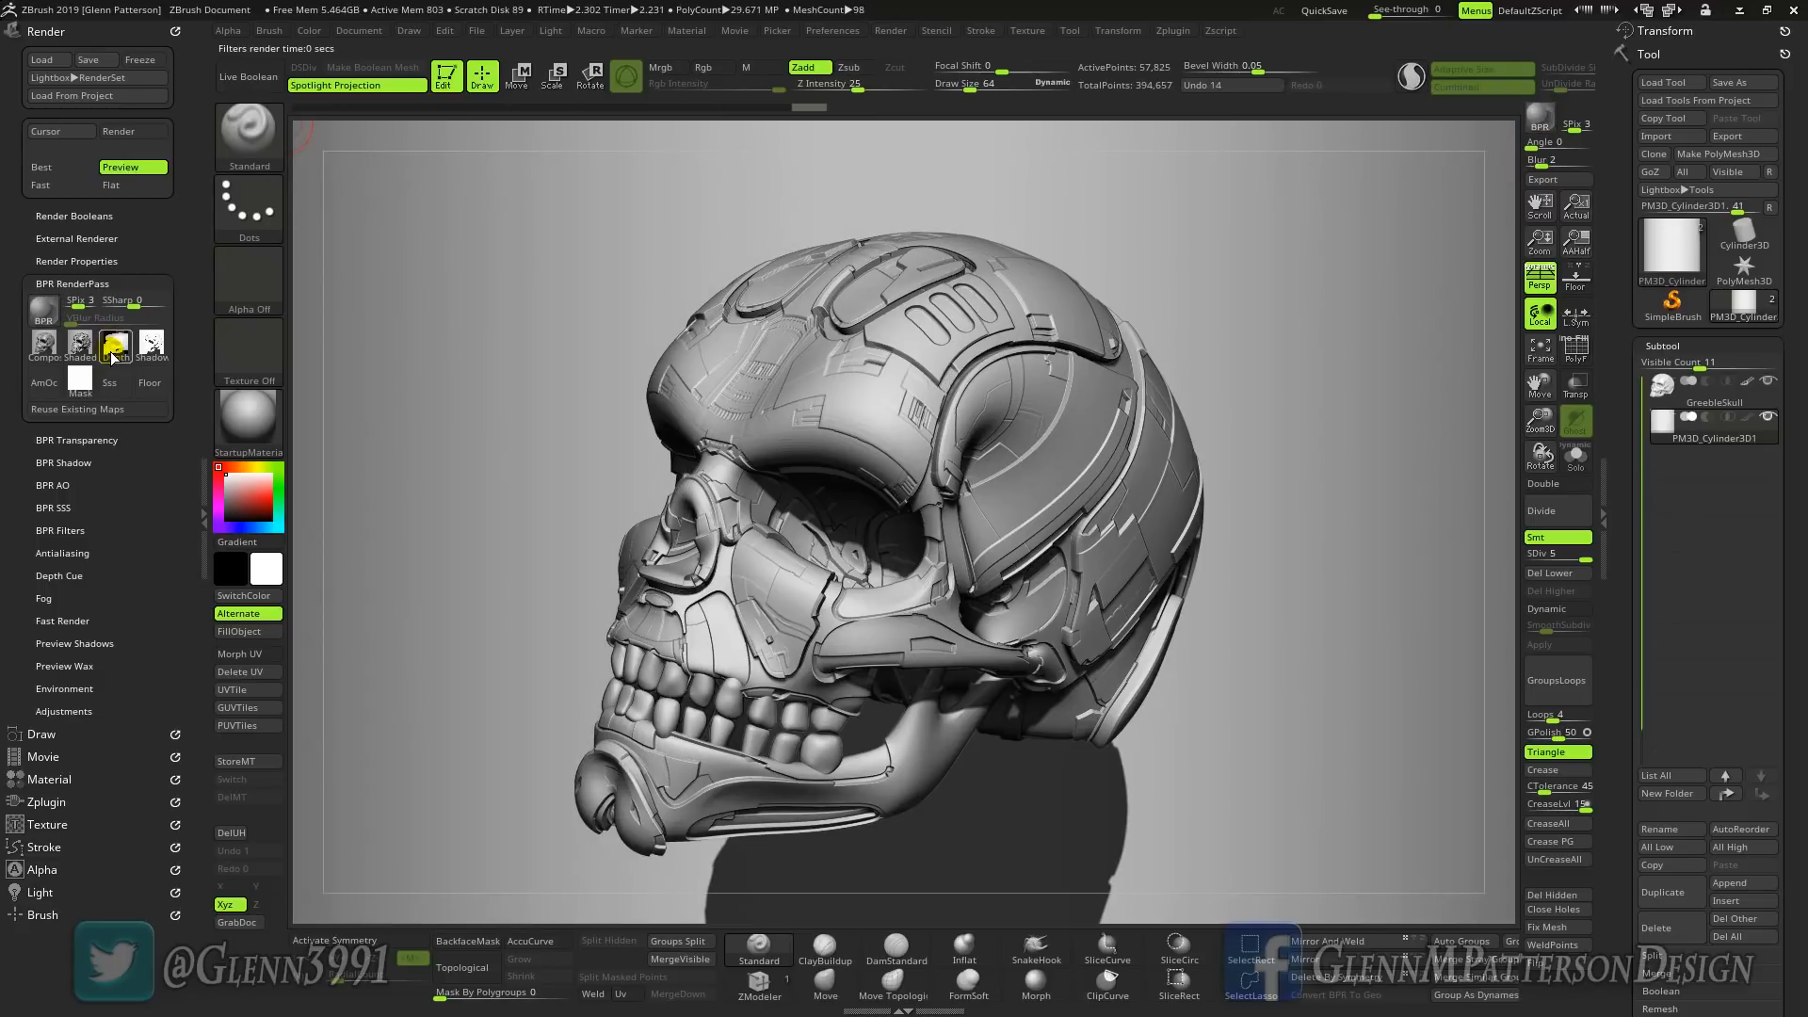
mouse_move(114, 356)
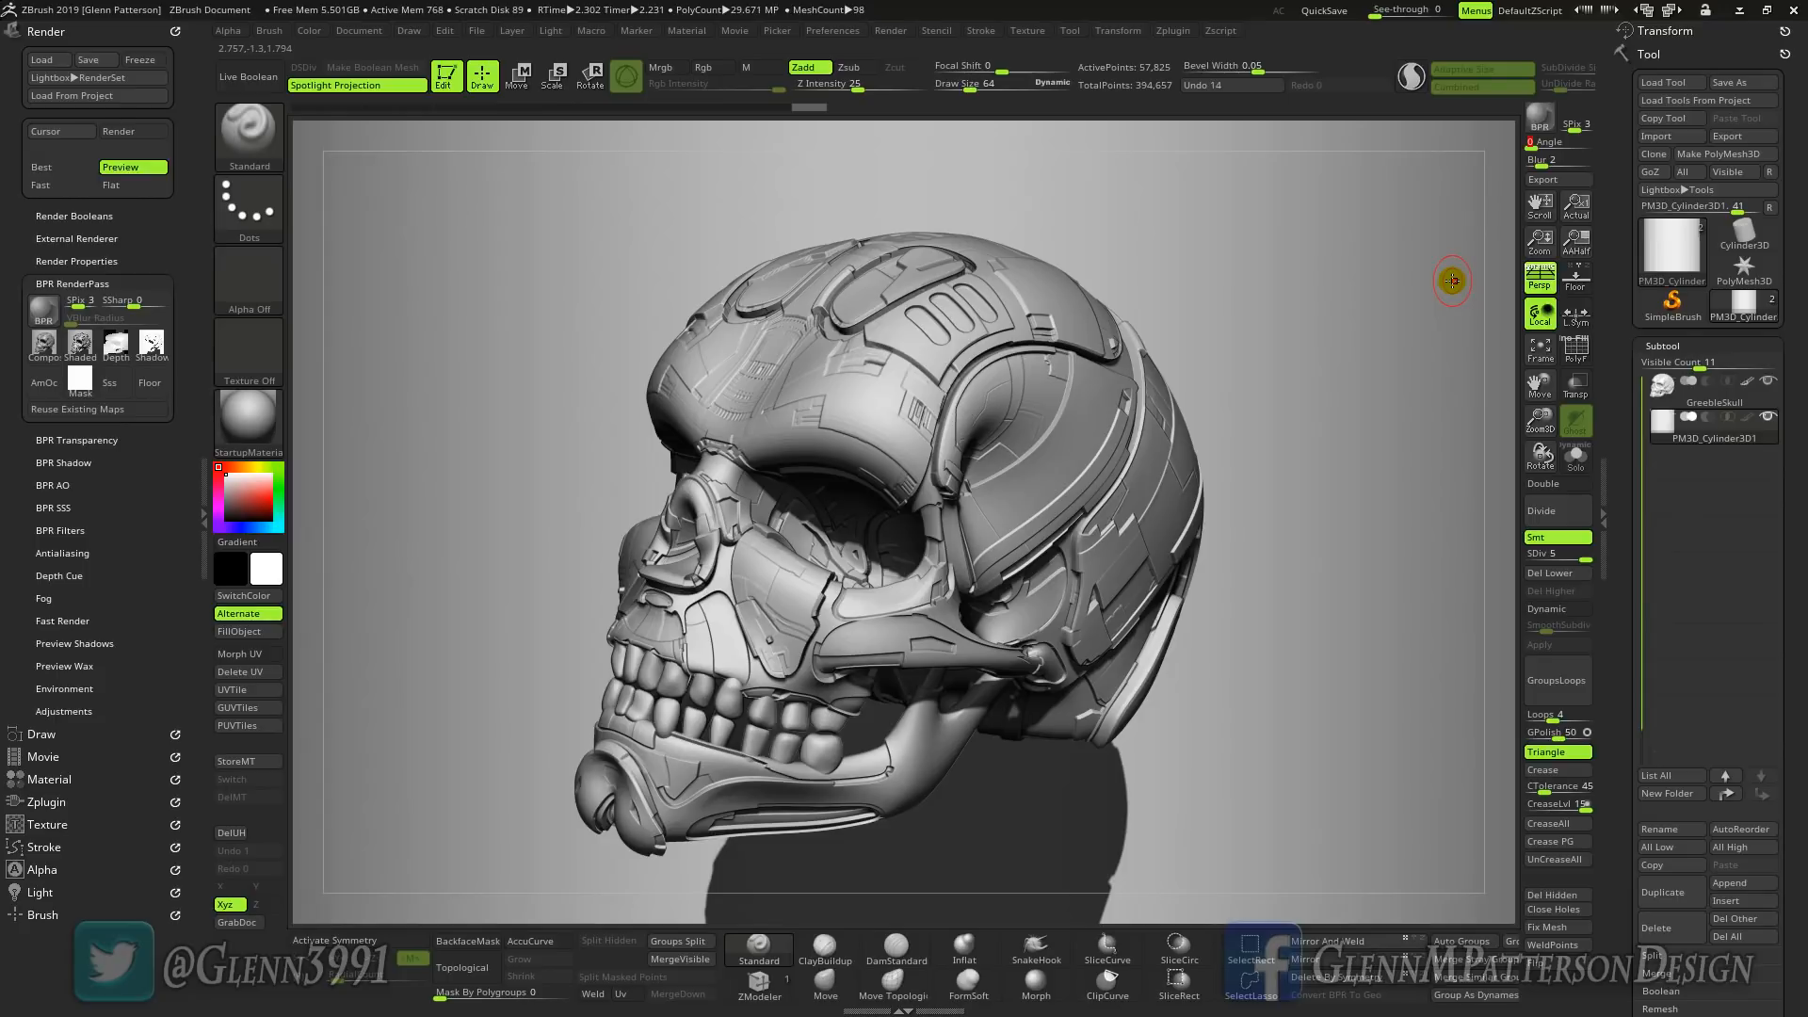
- Set the BPR shadow Angle to 60 and Blur to 6, and render again for softer shadows
type("60")
key("Tab")
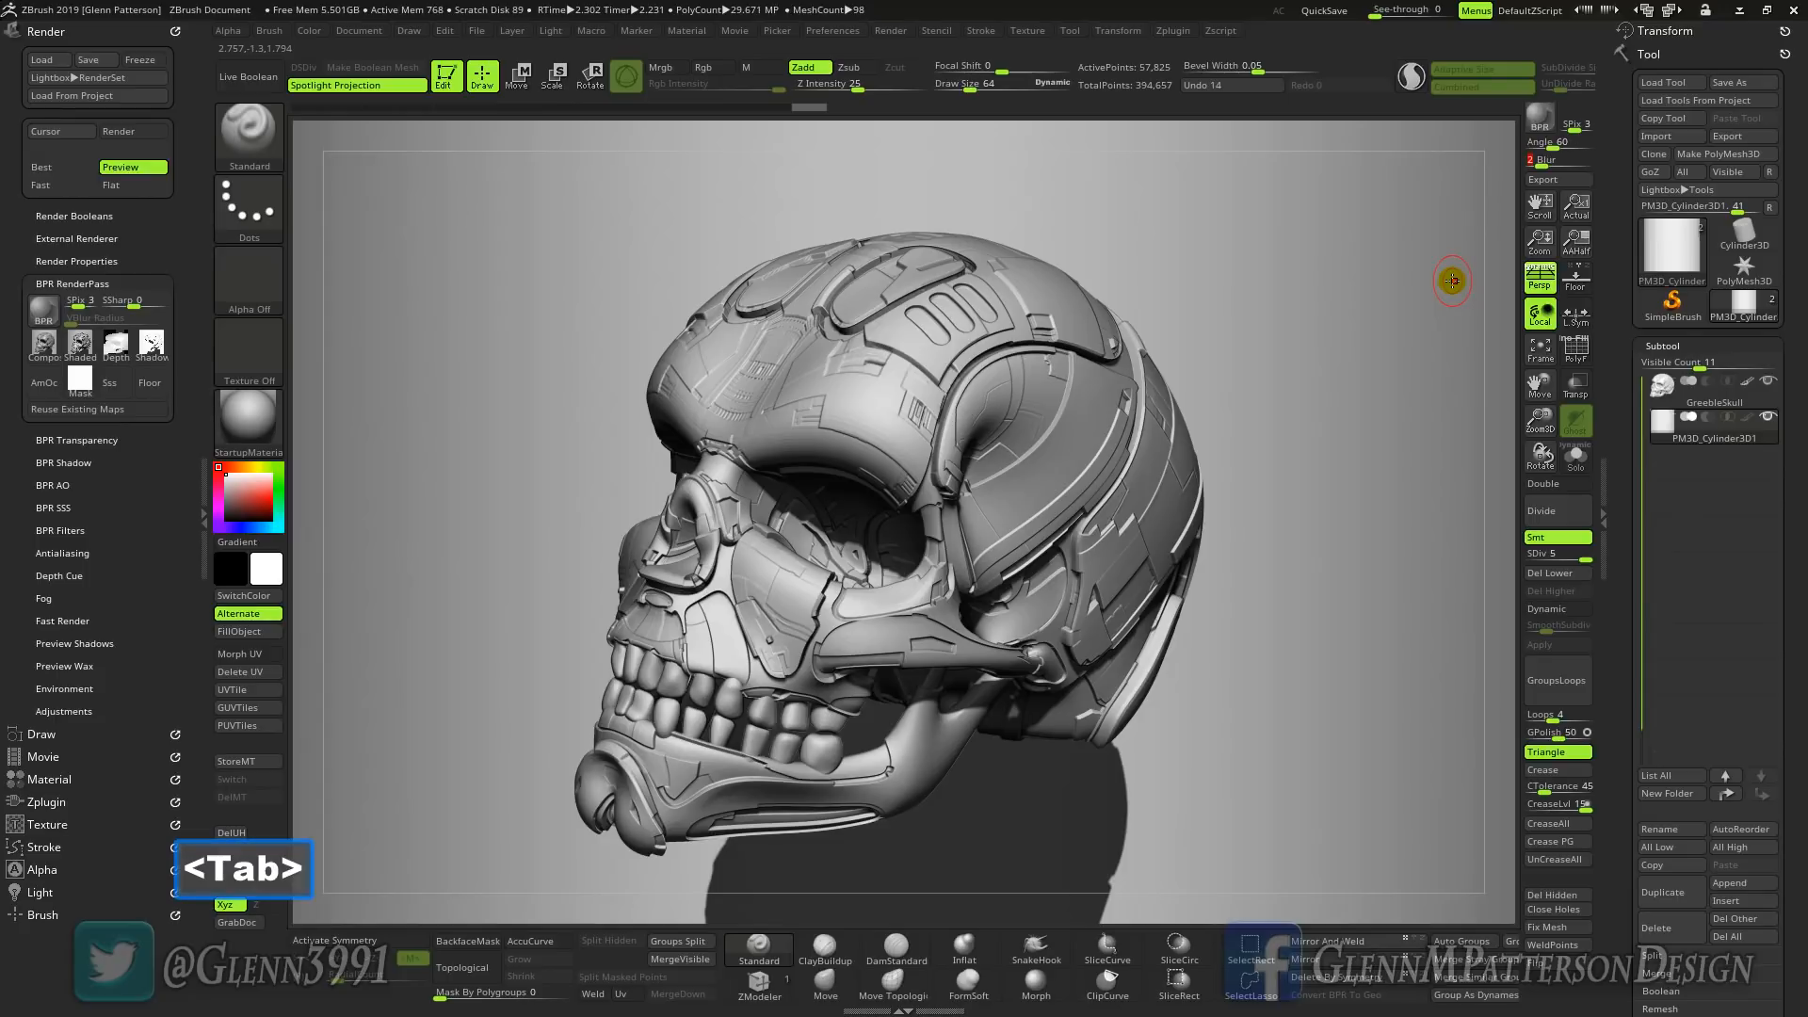
type("6")
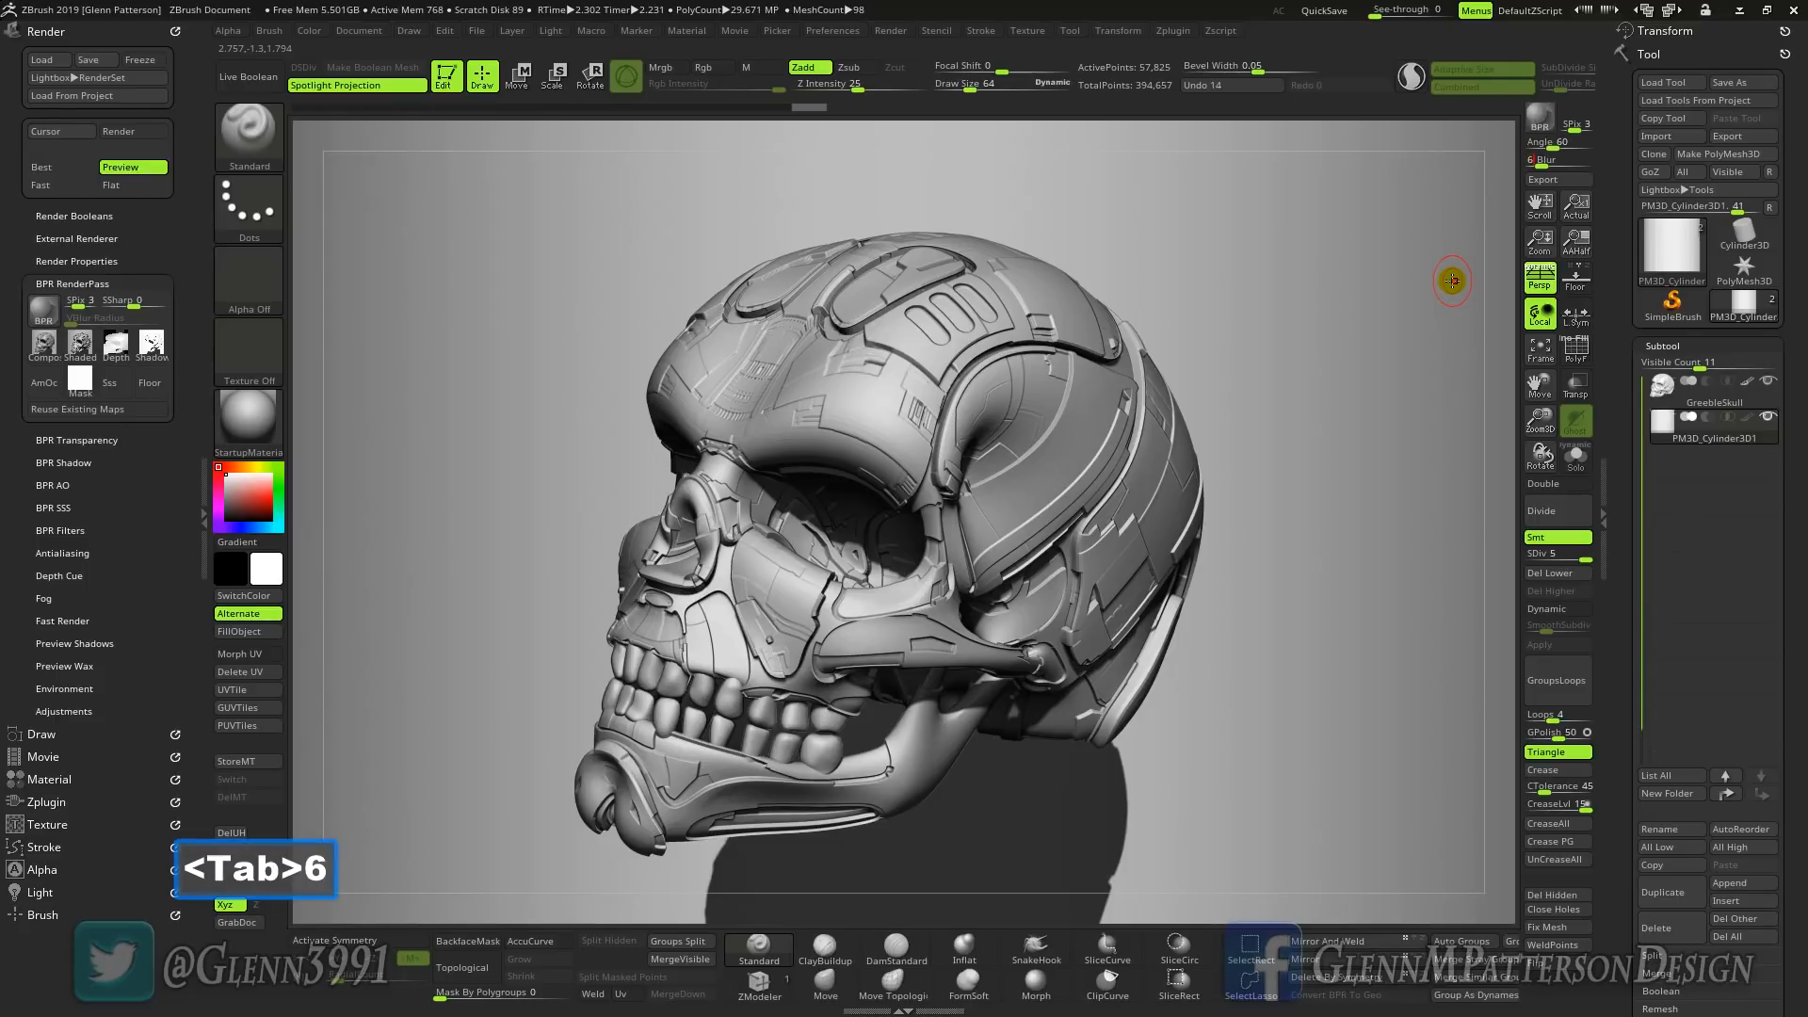
left_click(1540, 118)
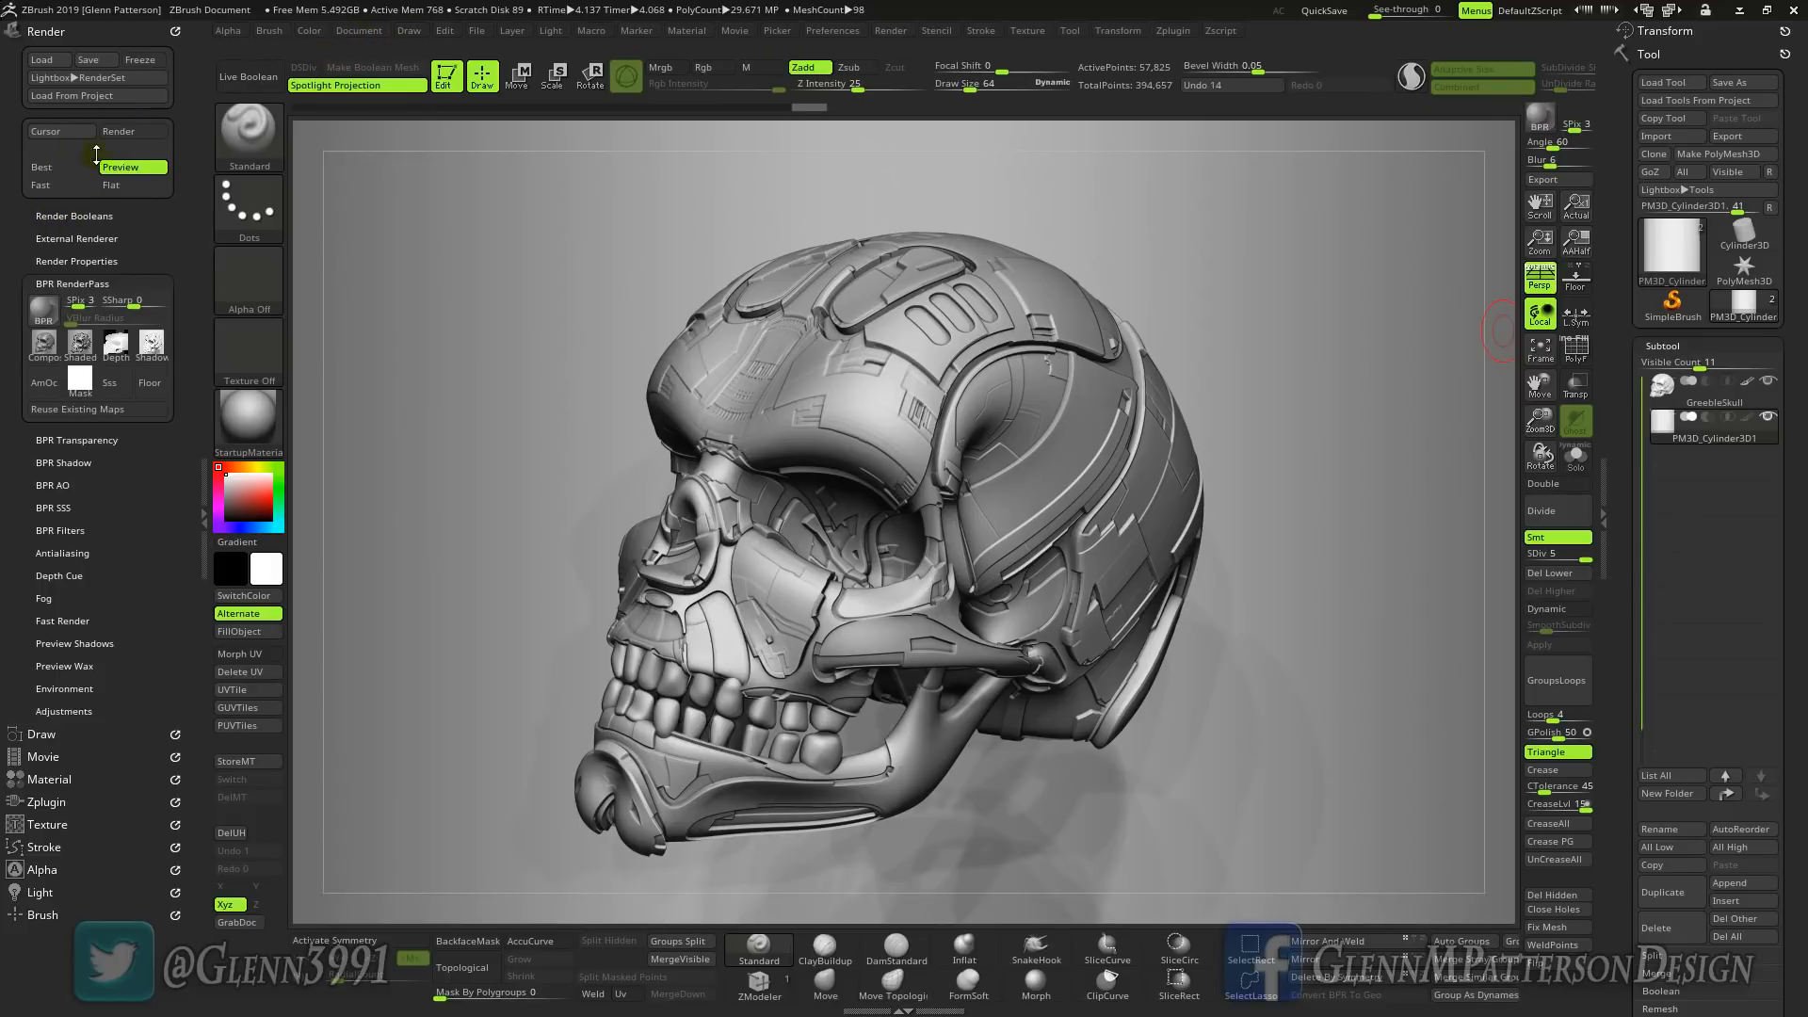
- Enable KeyShot as the external renderer
left_click(68, 238)
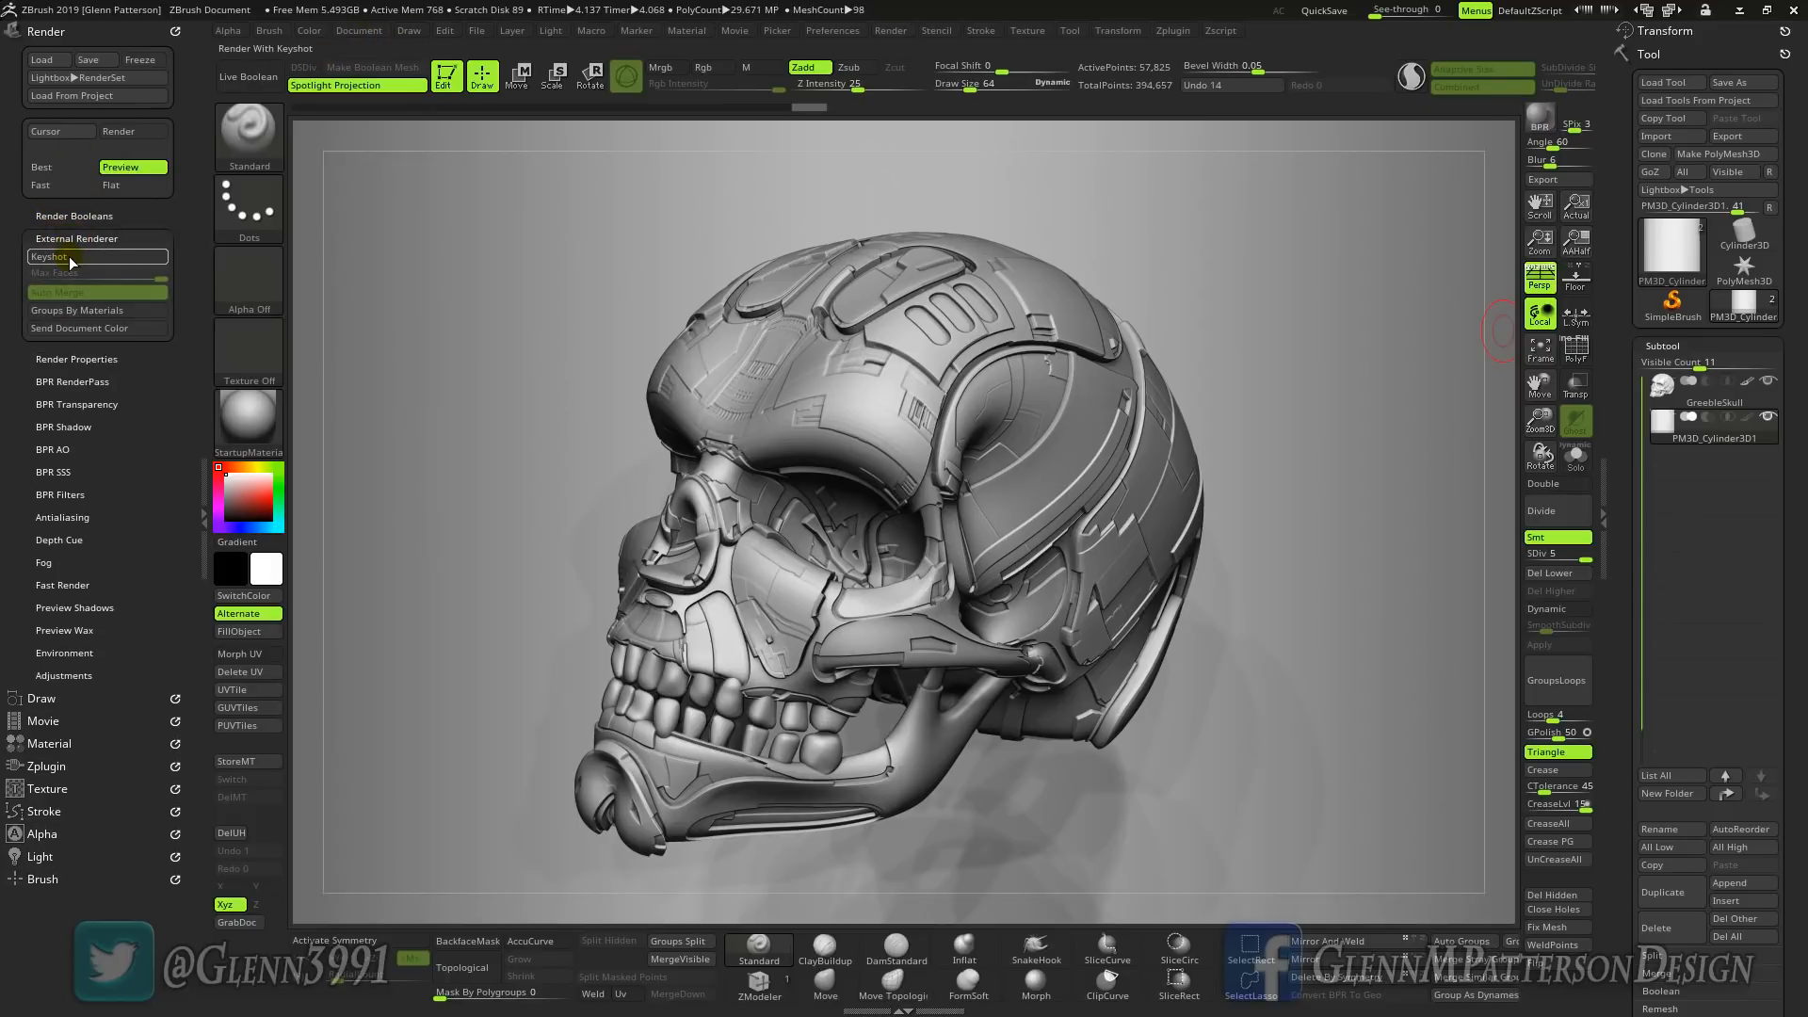
left_click(70, 256)
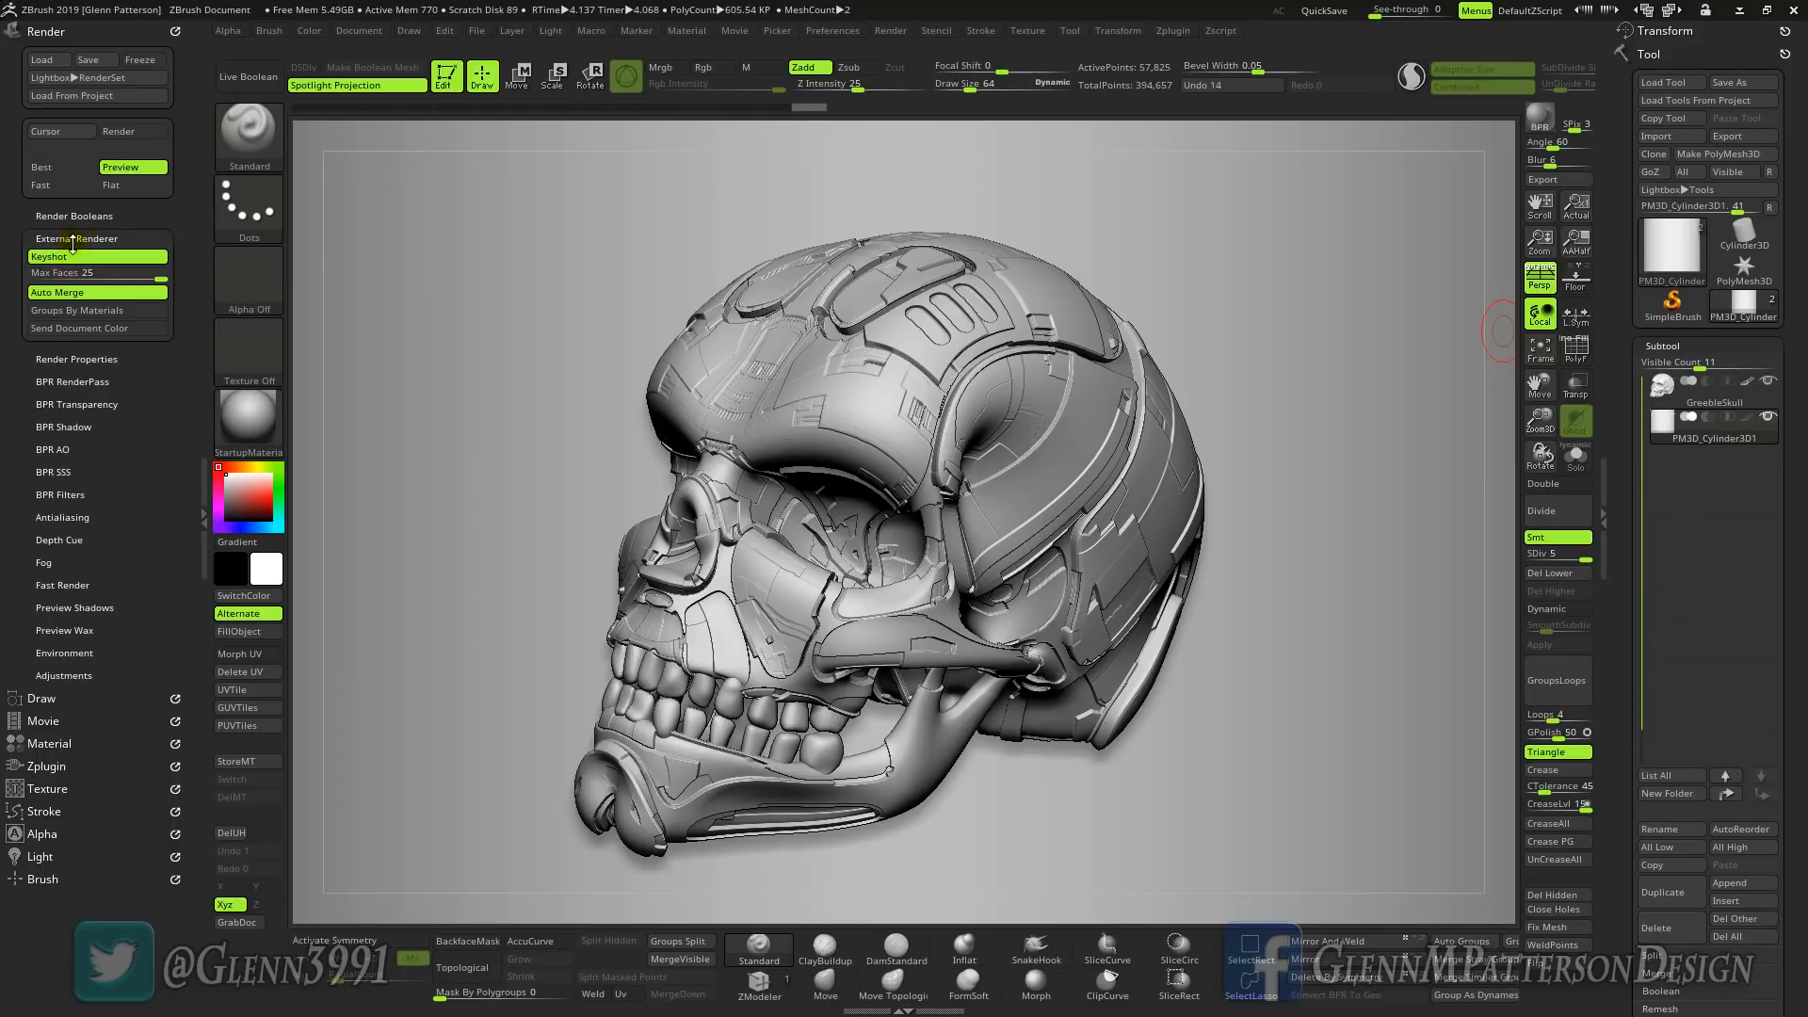
- Send the skull and backdrop to KeyShot with a BPR render and select ZBrushCamera in the scene list
left_click(1541, 125)
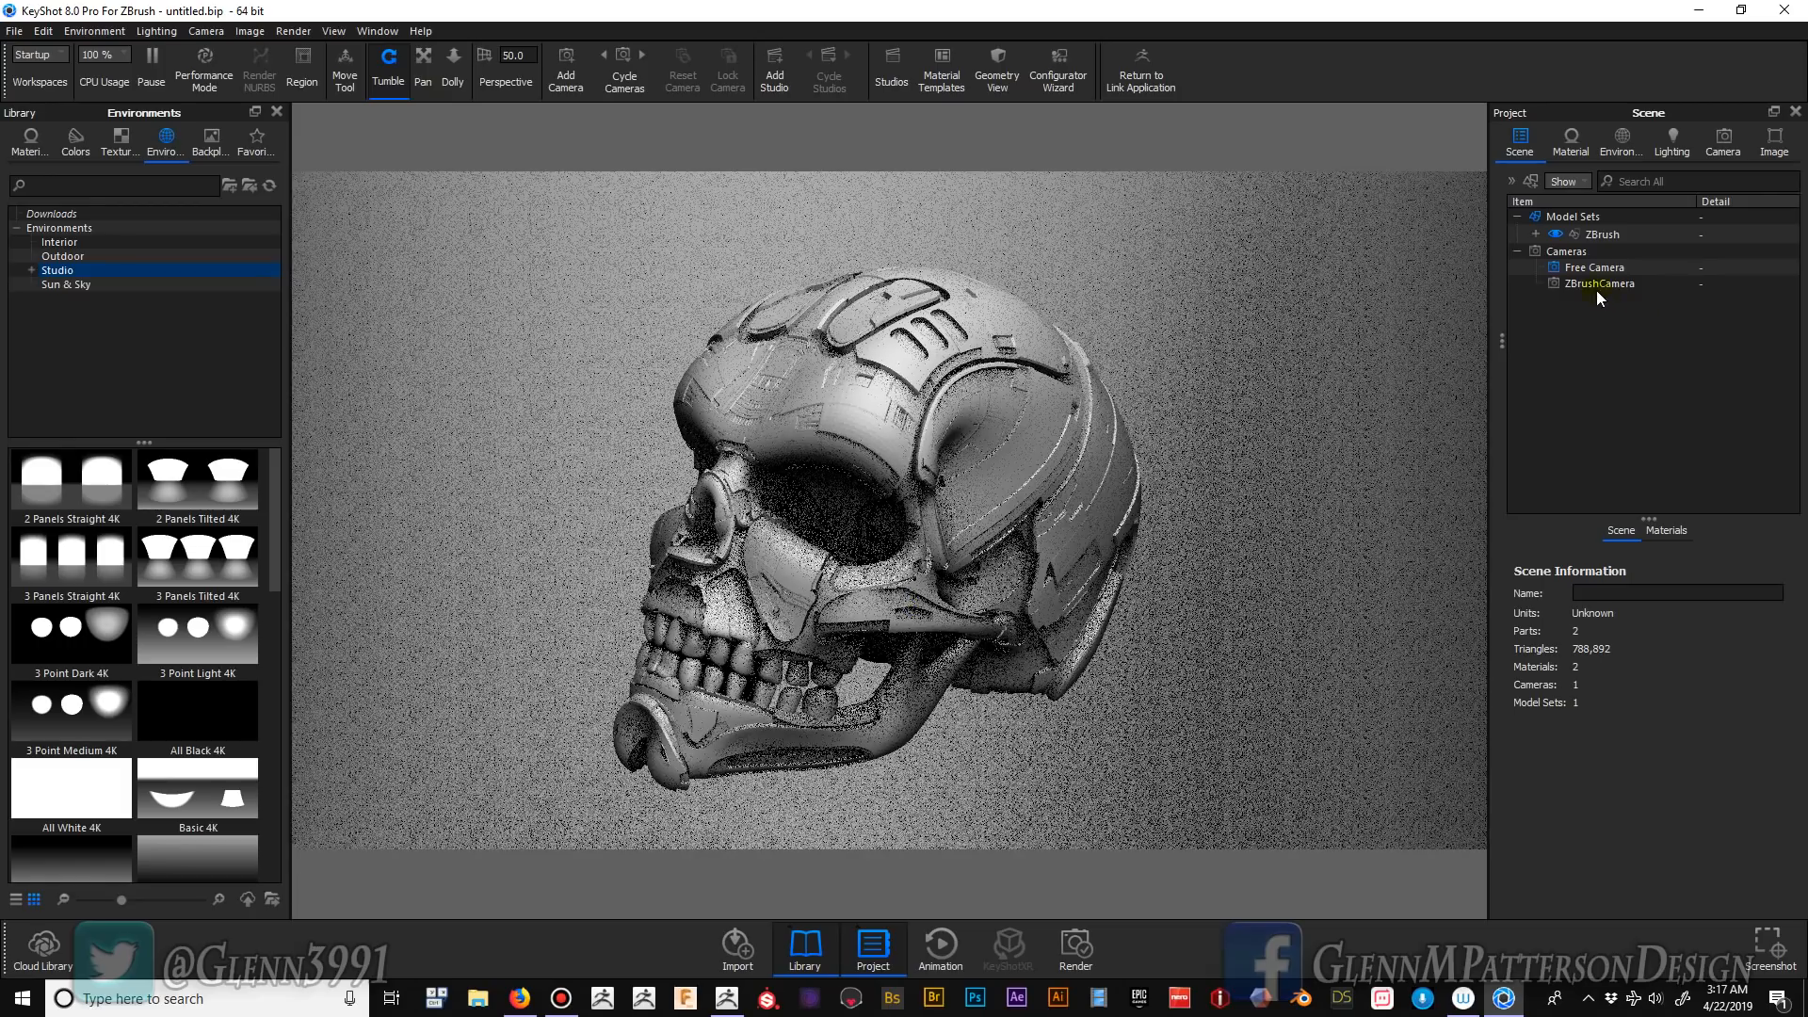
left_click(1598, 285)
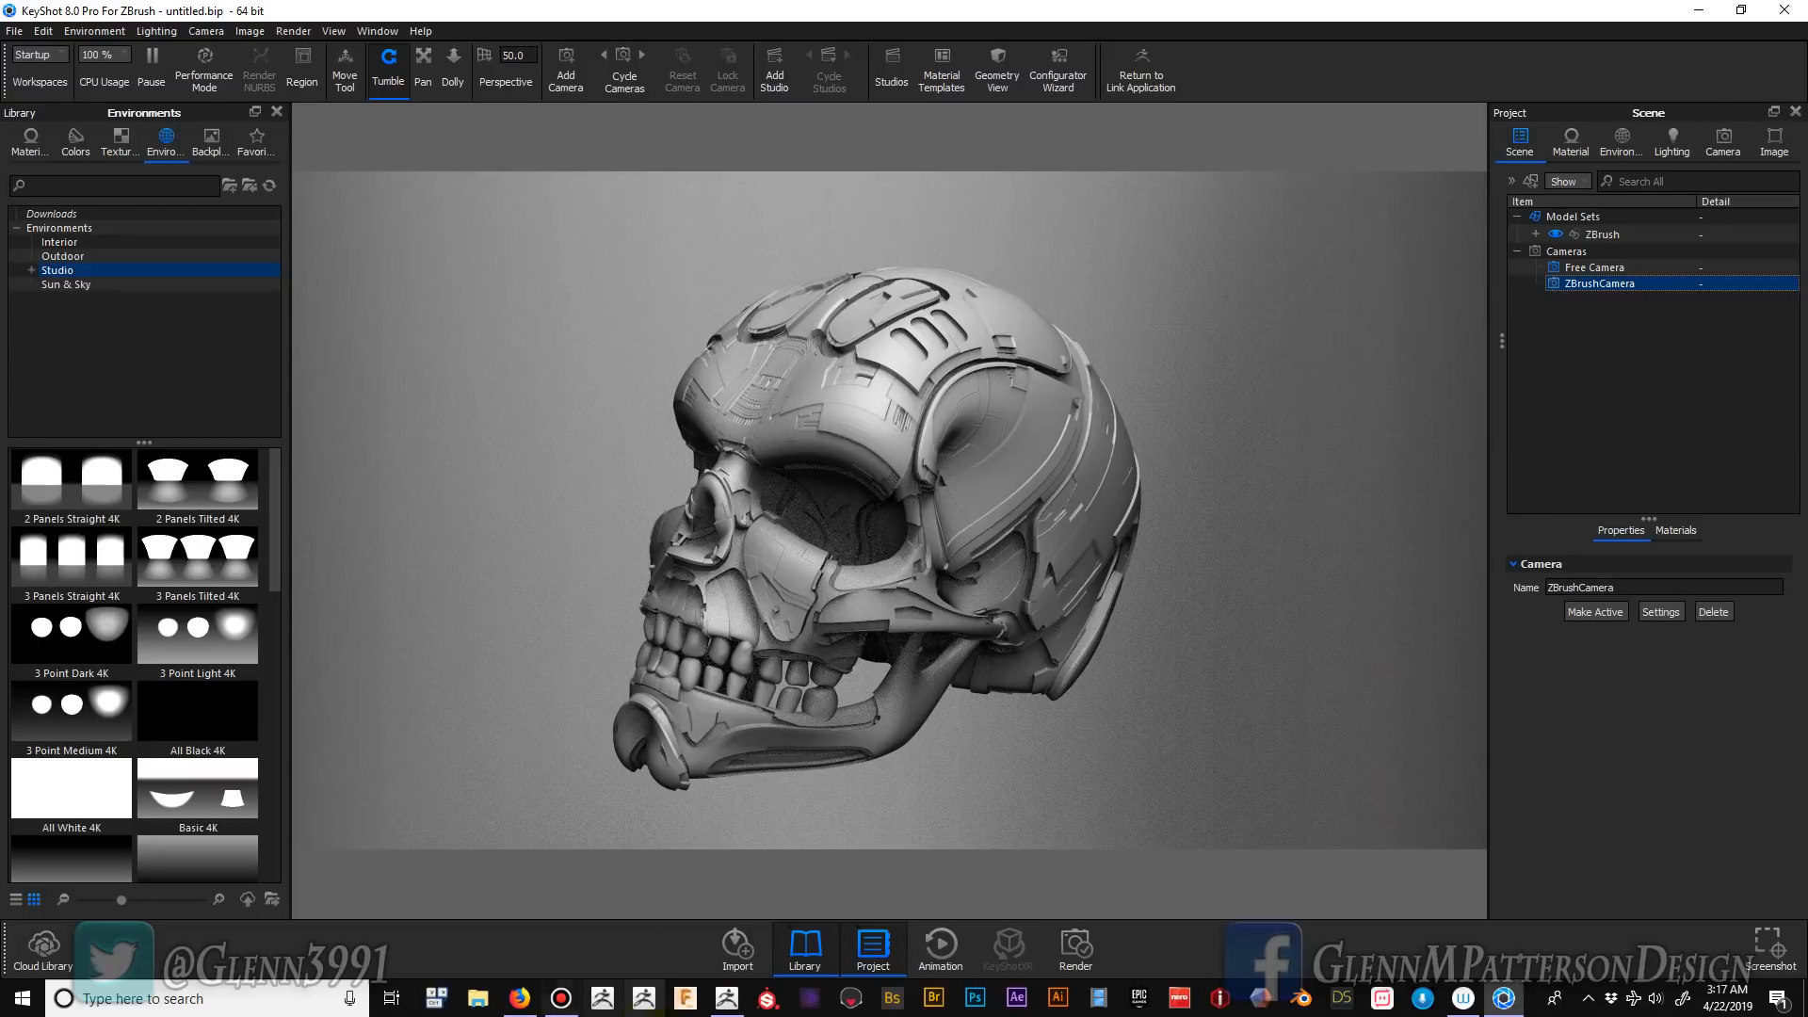
- Check the document's width and height in ZBrush, then return to KeyShot and view its image resolution settings
left_click(726, 1008)
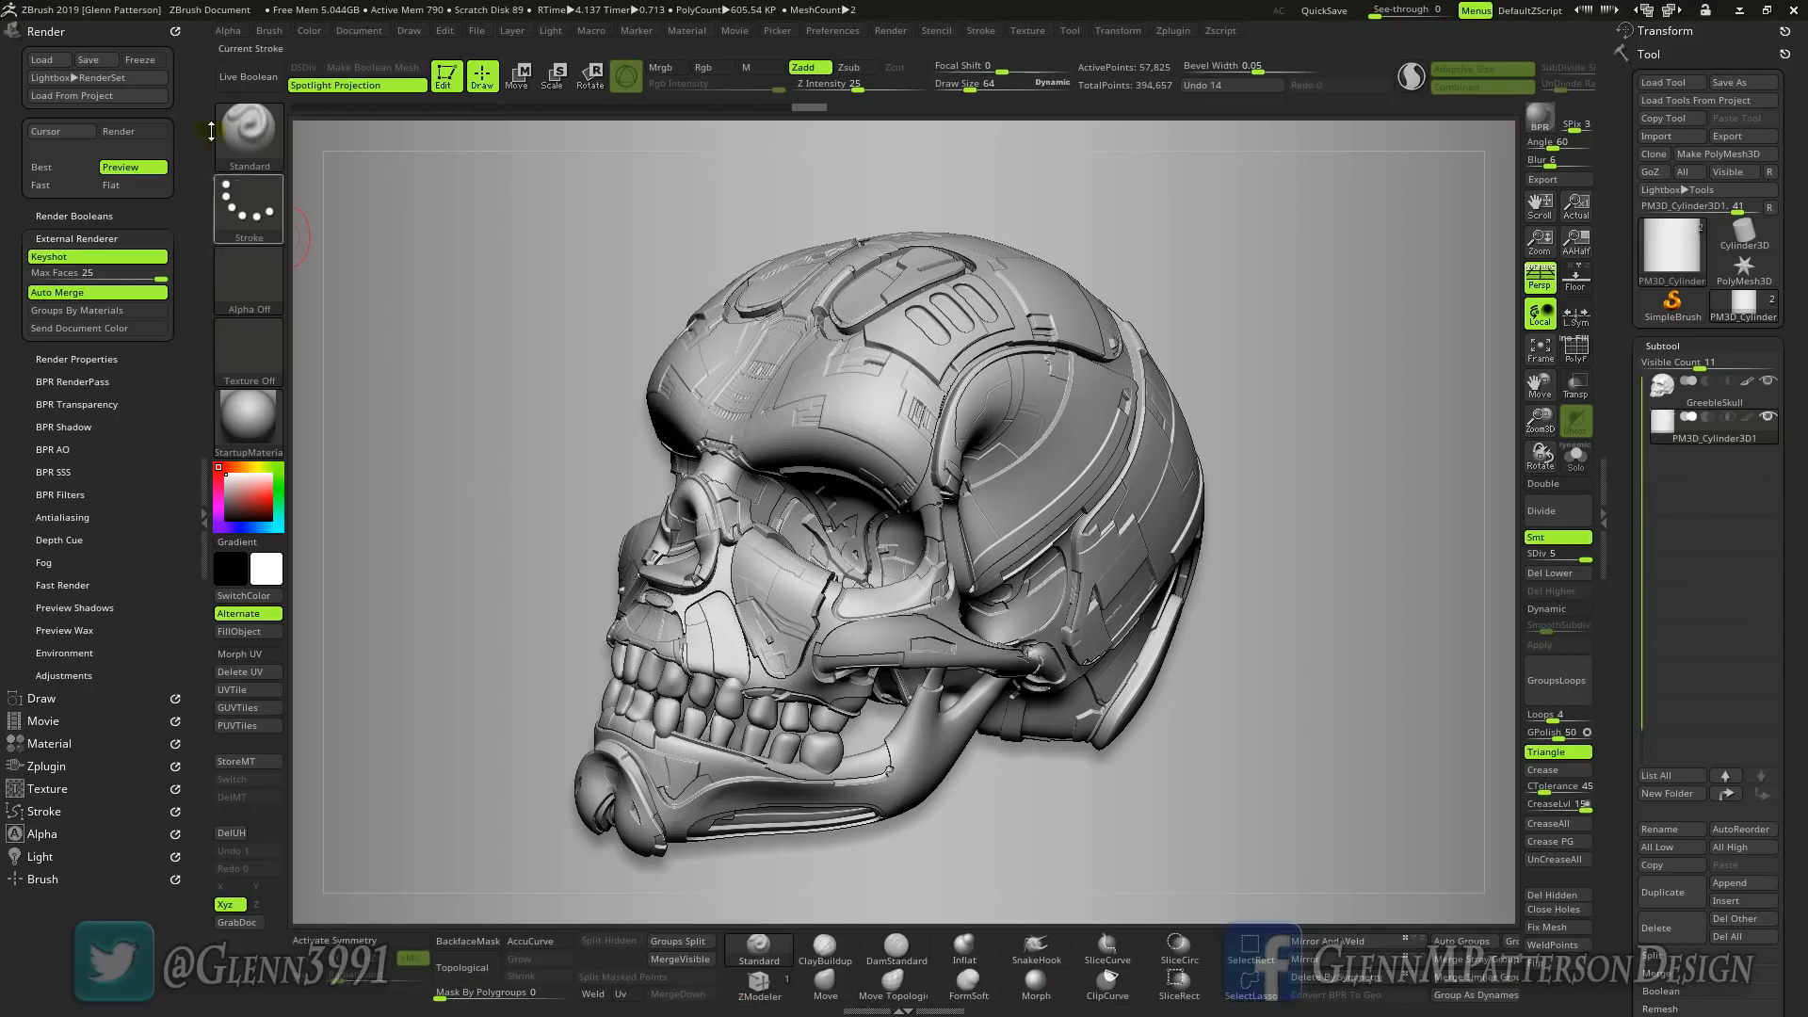
left_click(353, 30)
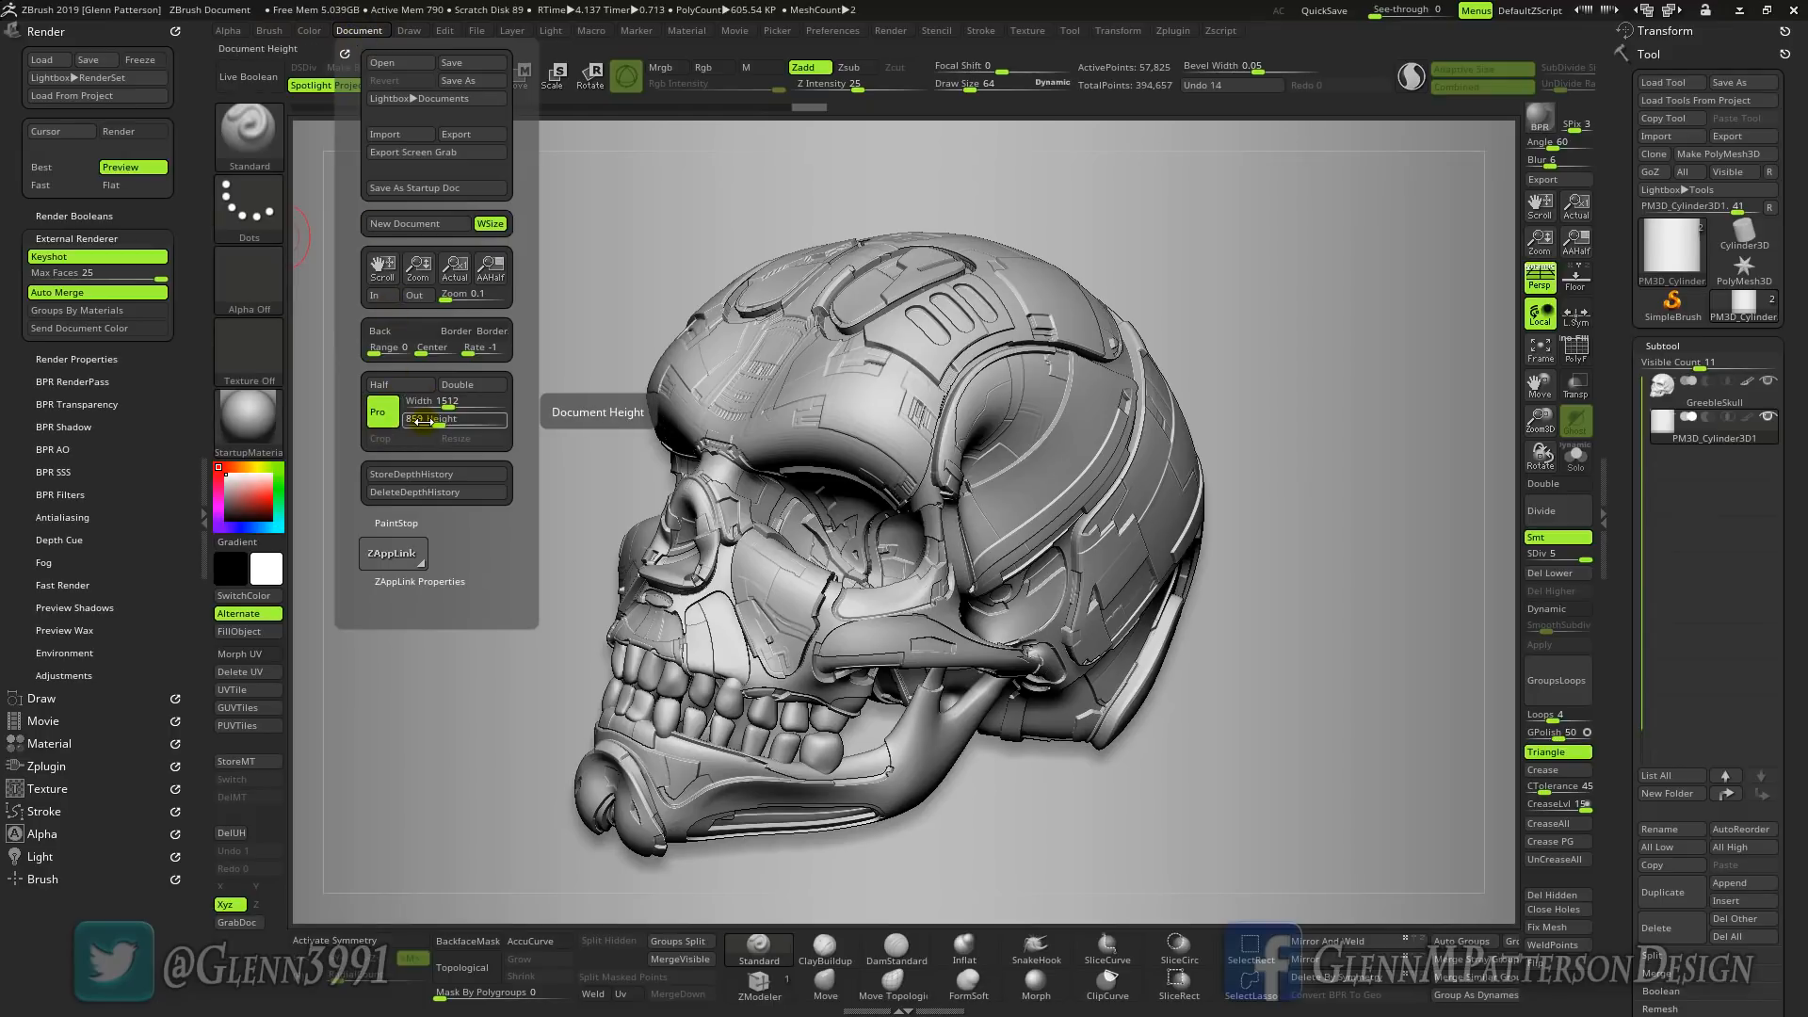
left_click(1739, 9)
left_click(1671, 285)
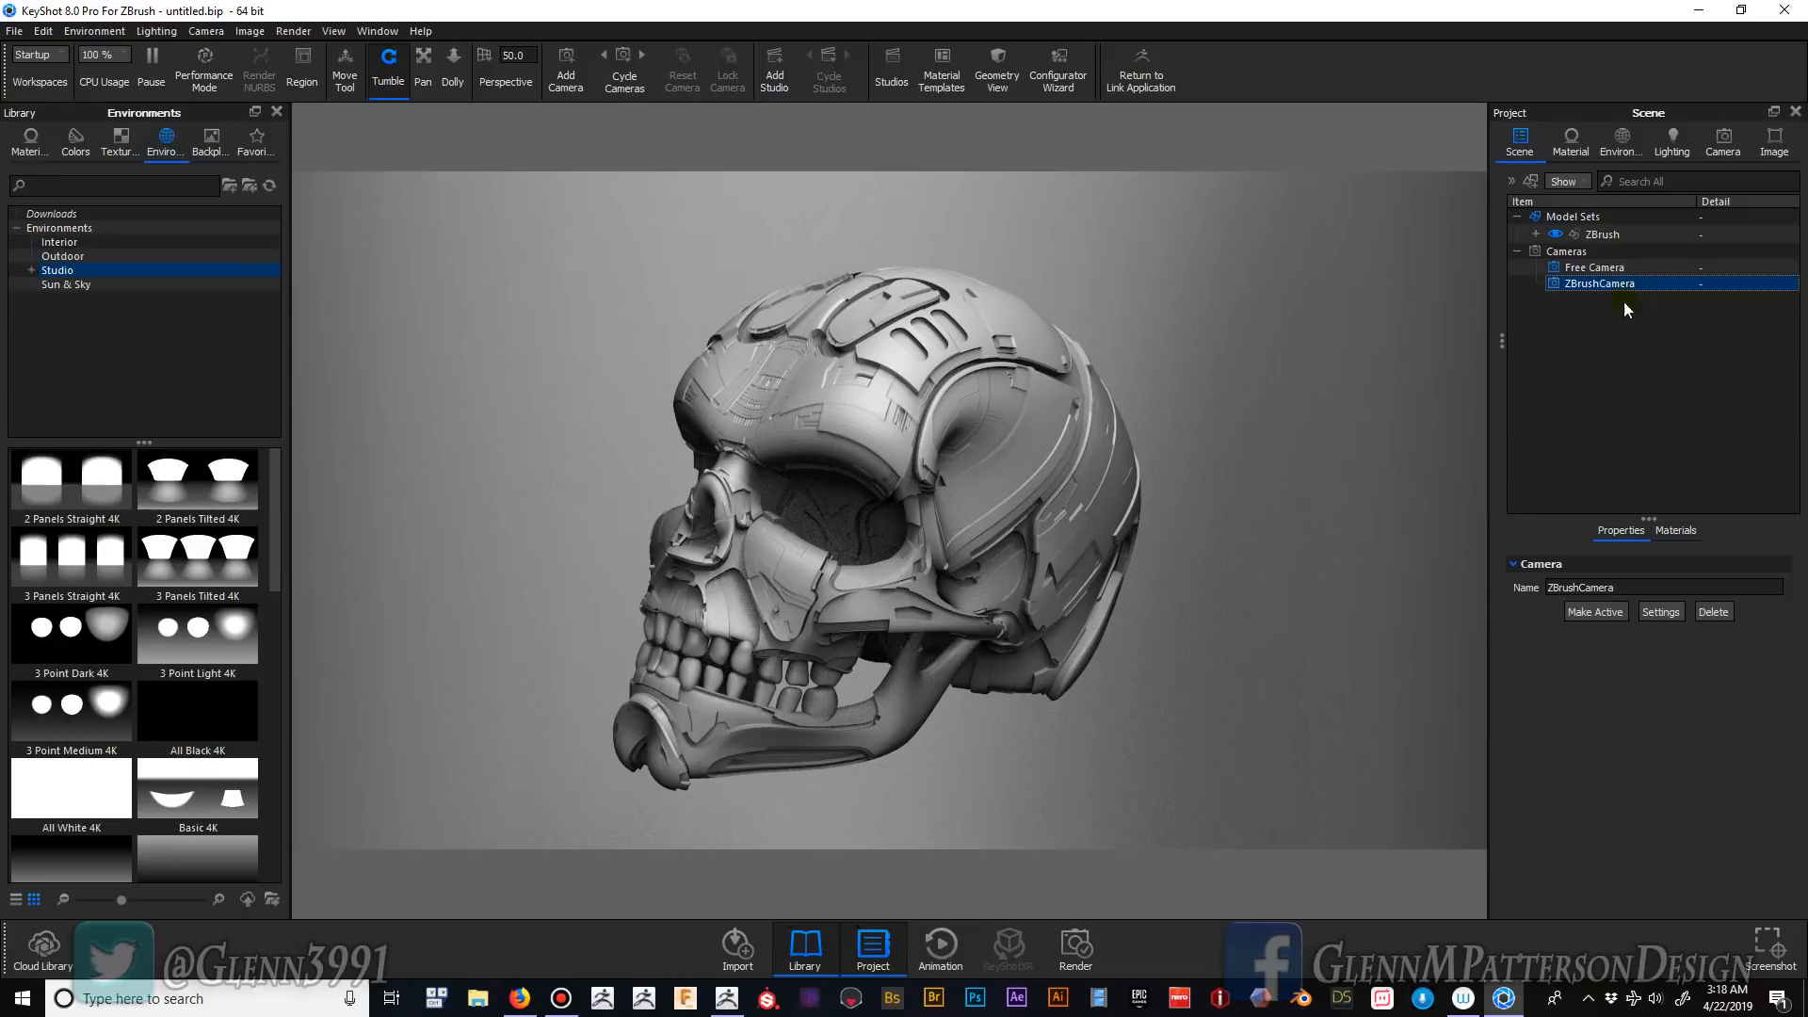
left_click(1777, 146)
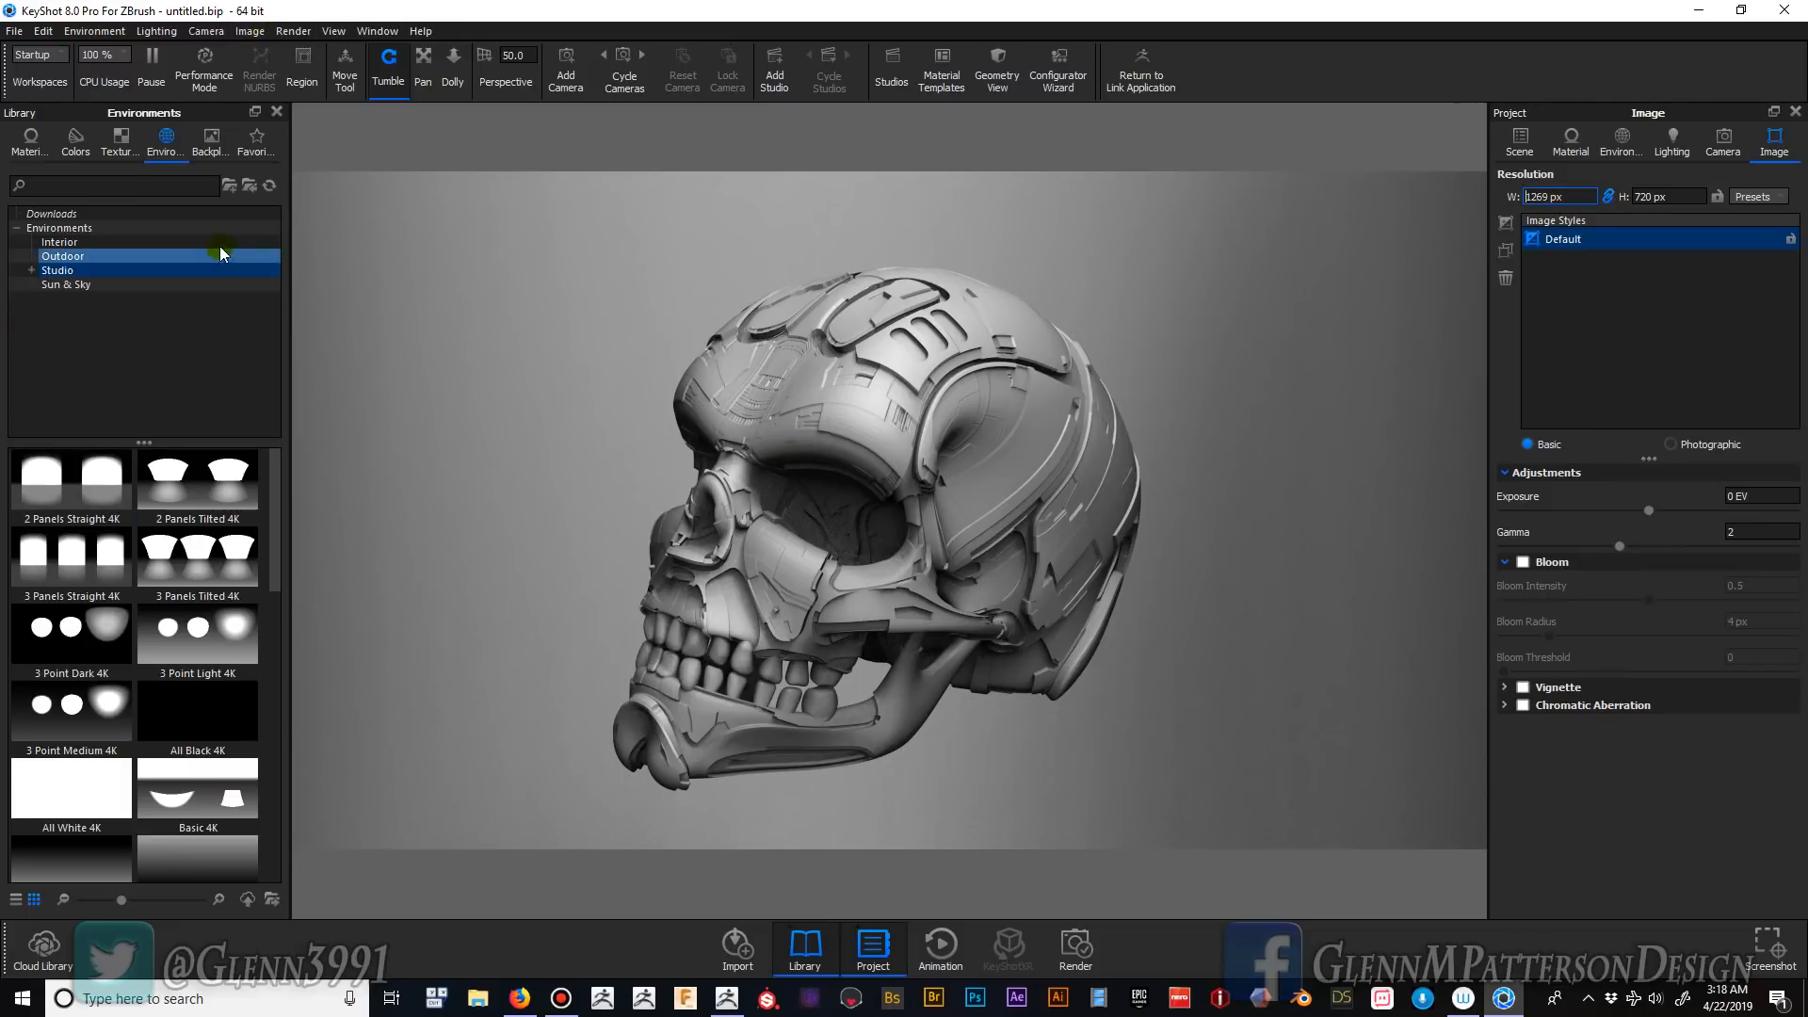
- Apply the Occlusion material from the Miscellaneous materials to the whole ZBrush model group
left_click(1520, 143)
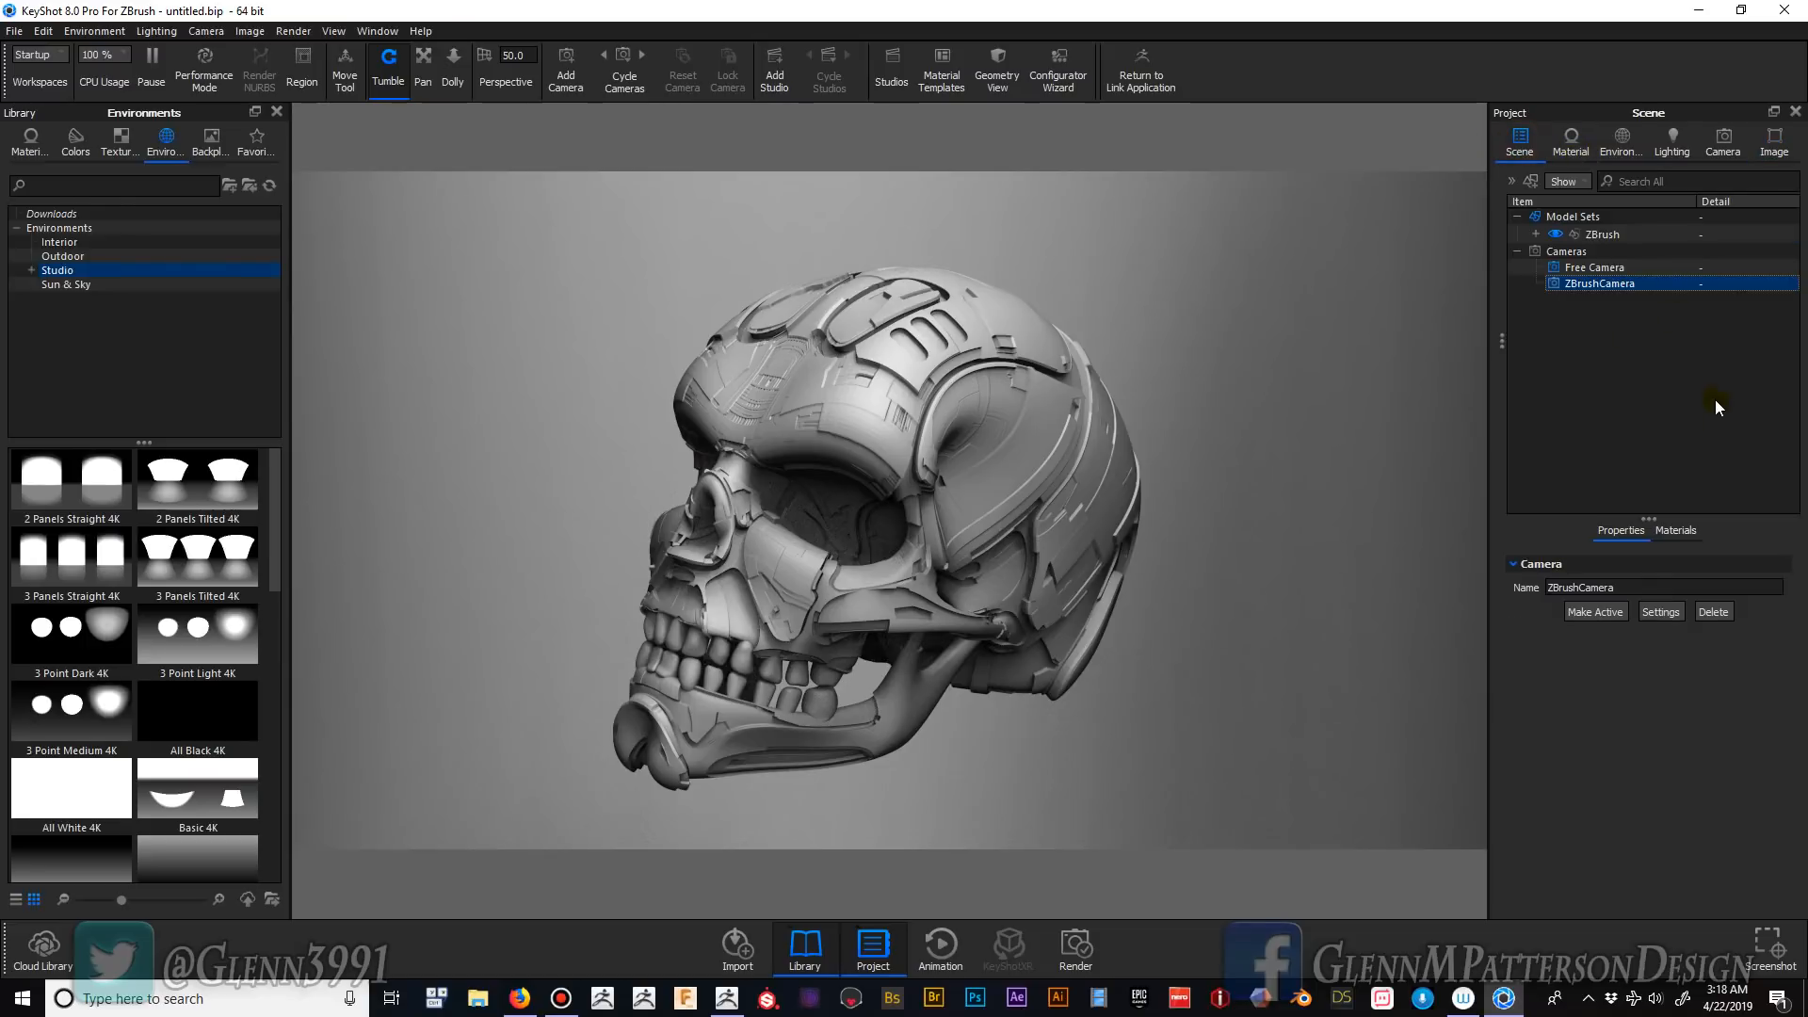
left_click(1608, 236)
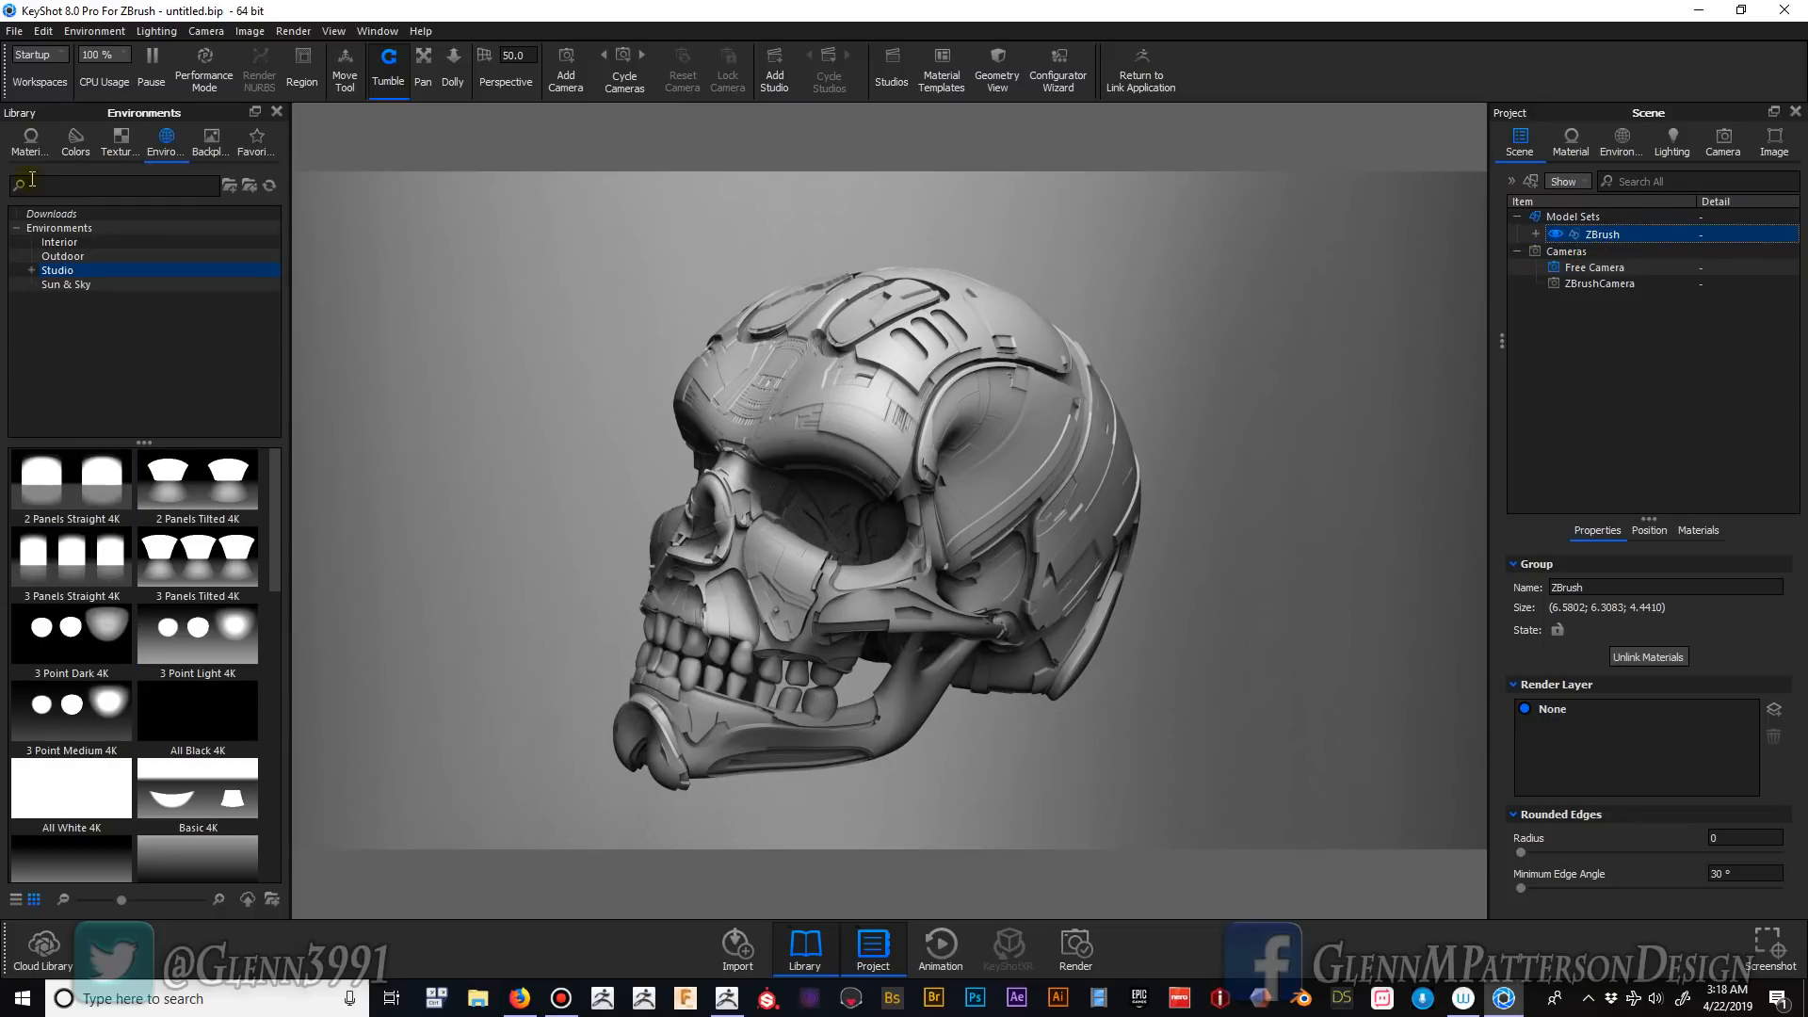
left_click(30, 139)
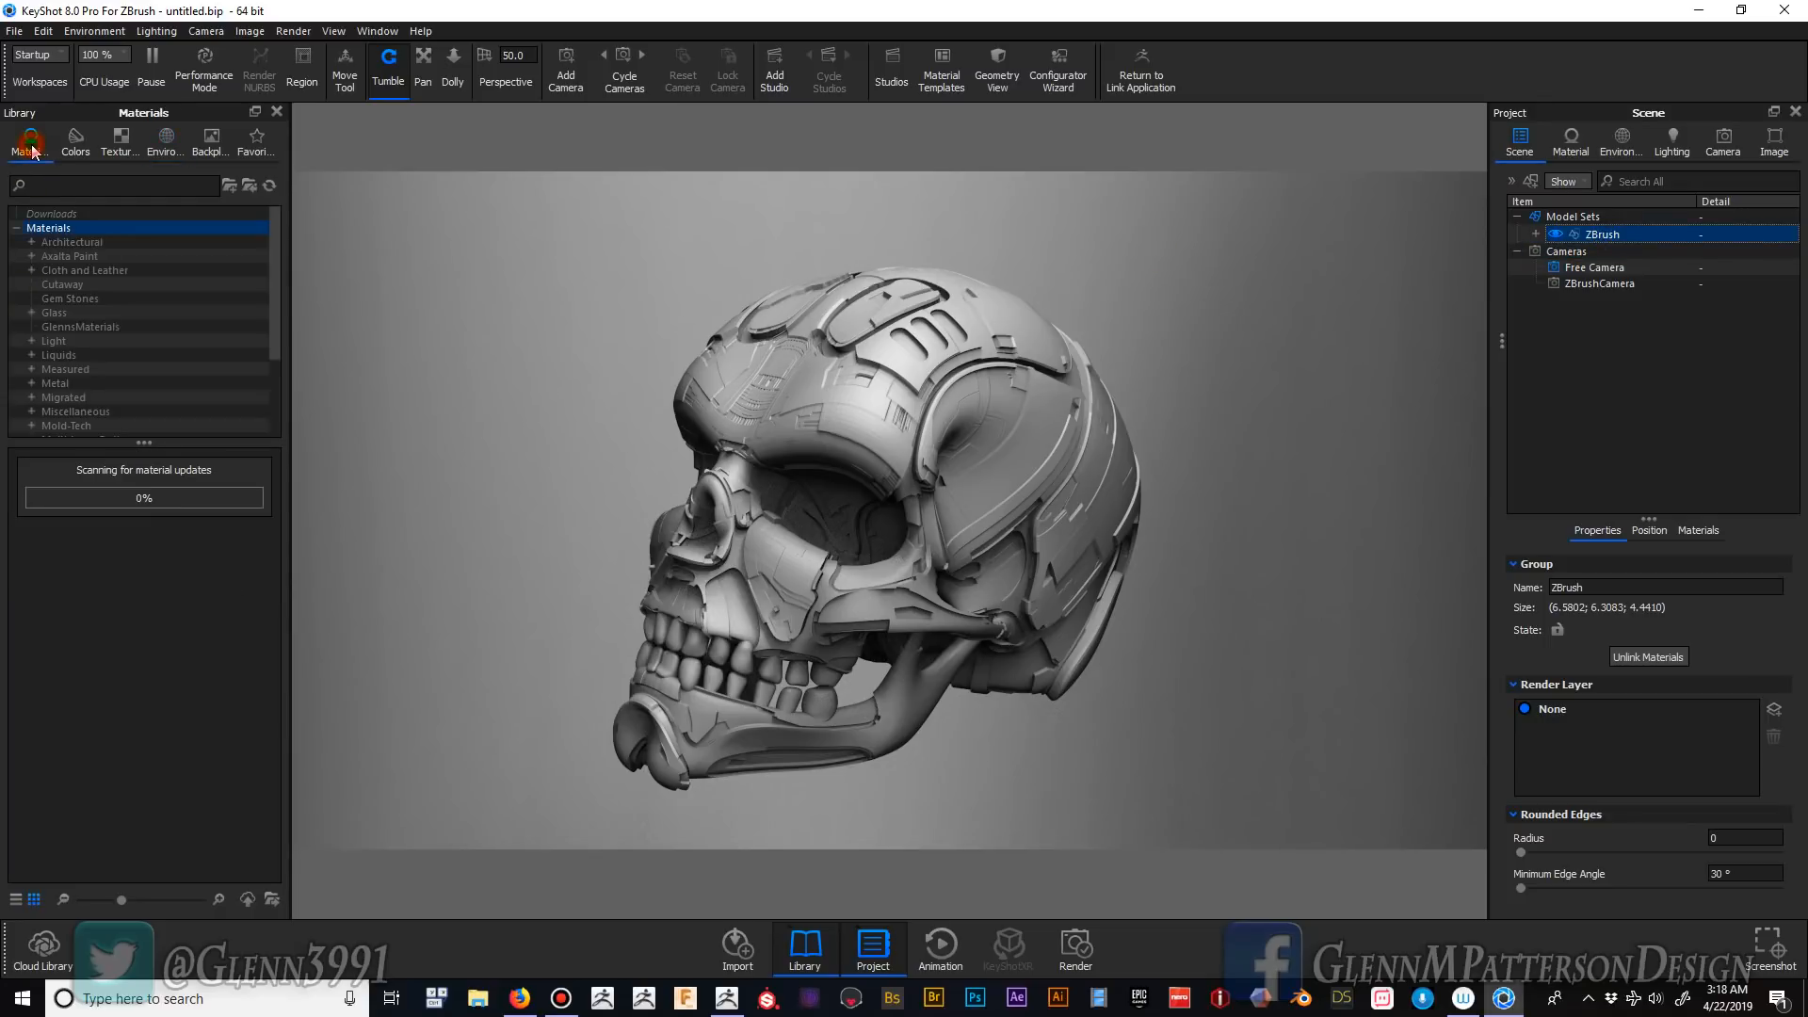
left_click(61, 415)
left_click_drag(40, 631, 1613, 234)
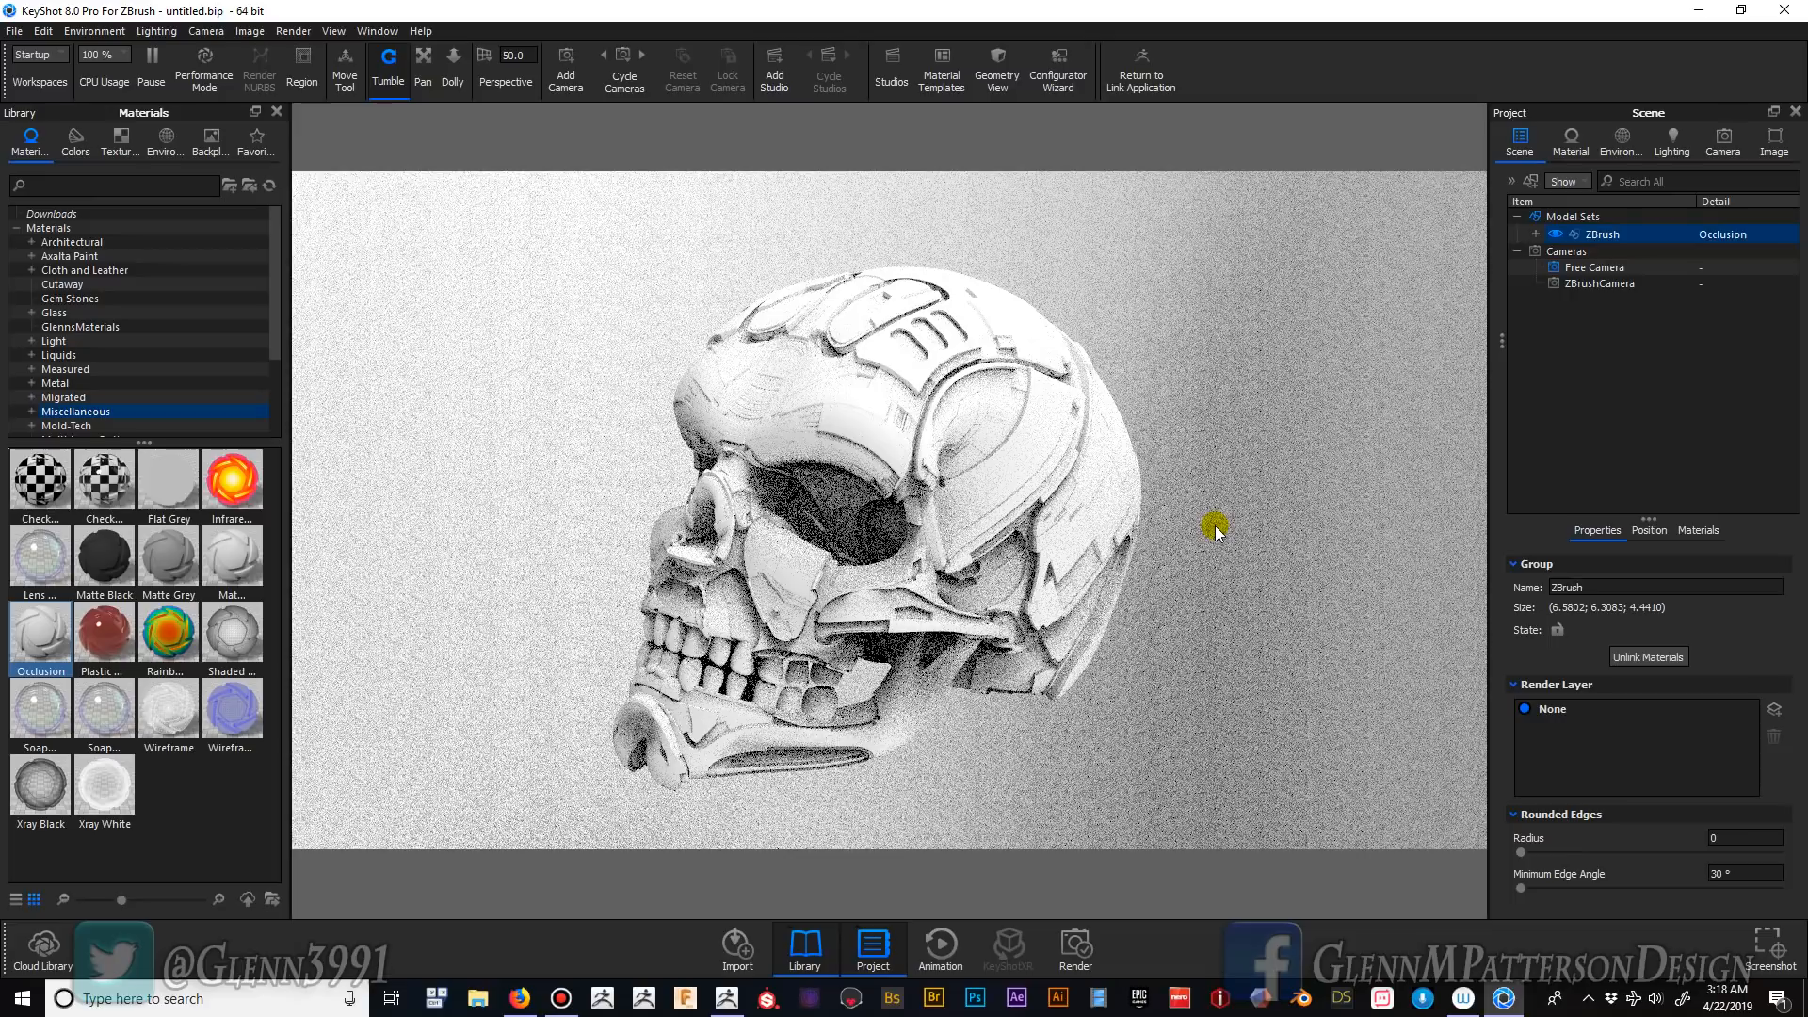
- Switch to ZBrush to reread the document's width and height, and return to KeyShot
left_click(727, 1003)
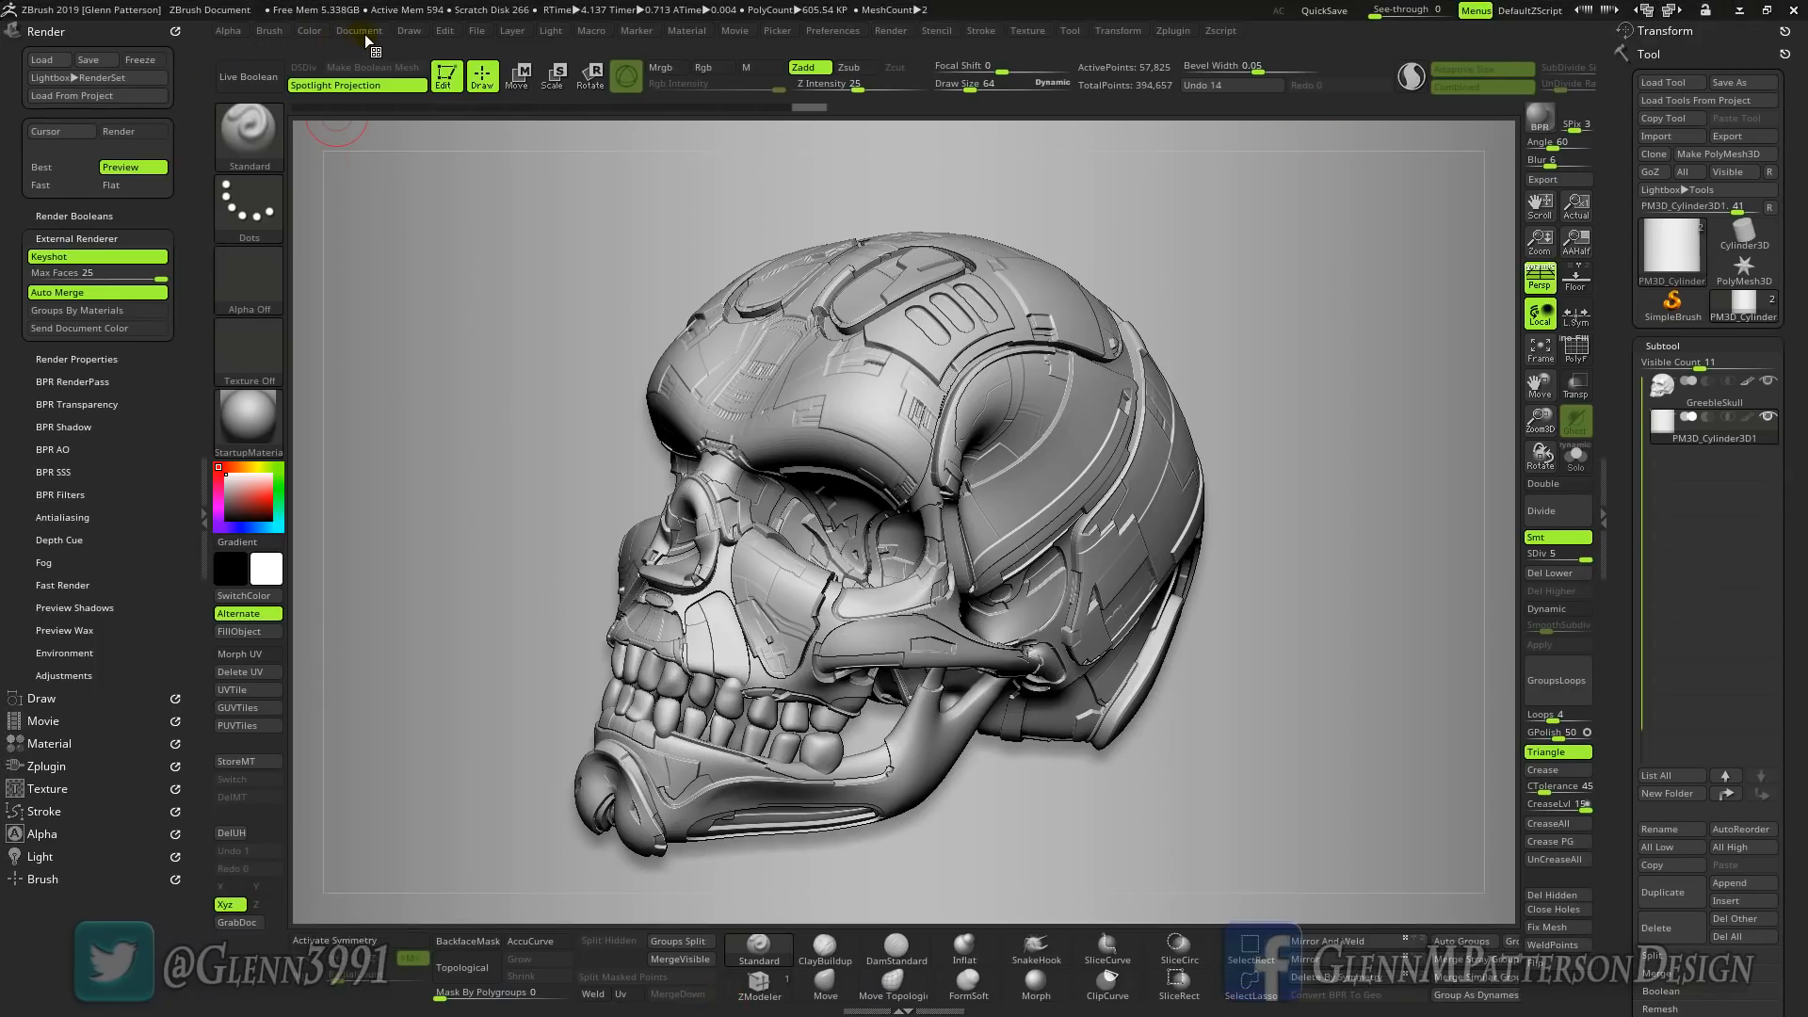
left_click(360, 34)
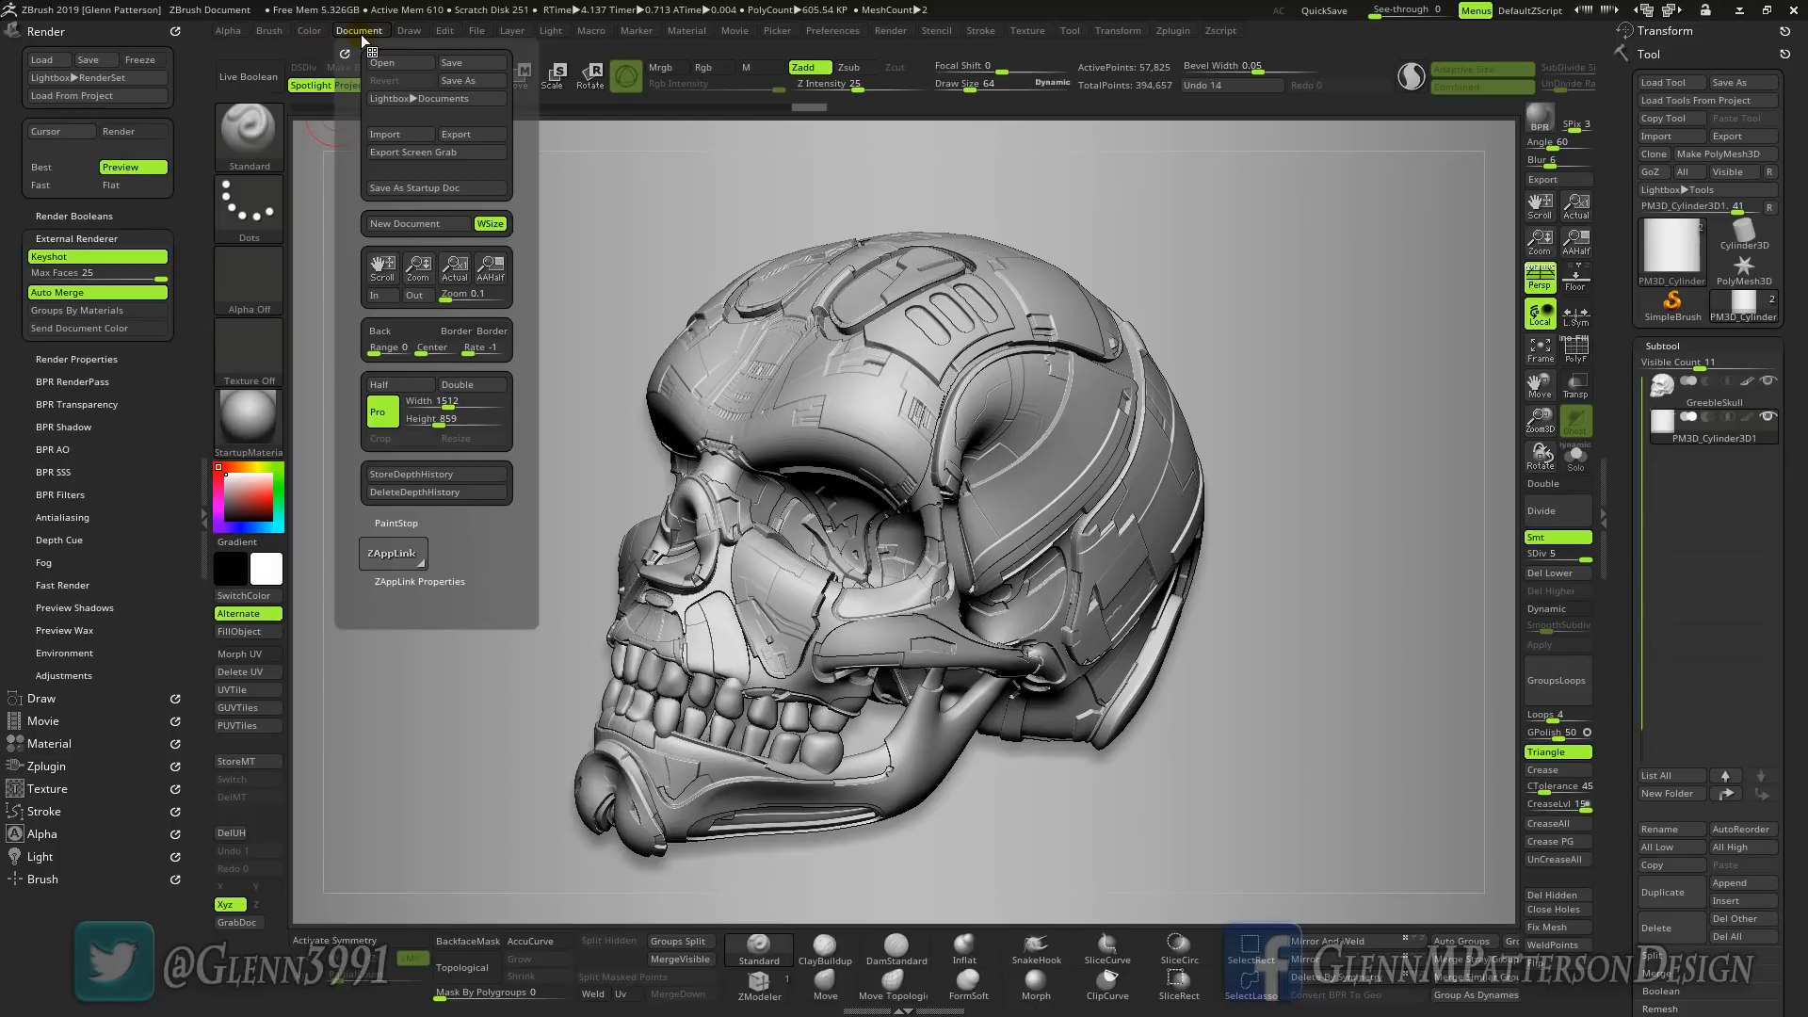
left_click(1740, 10)
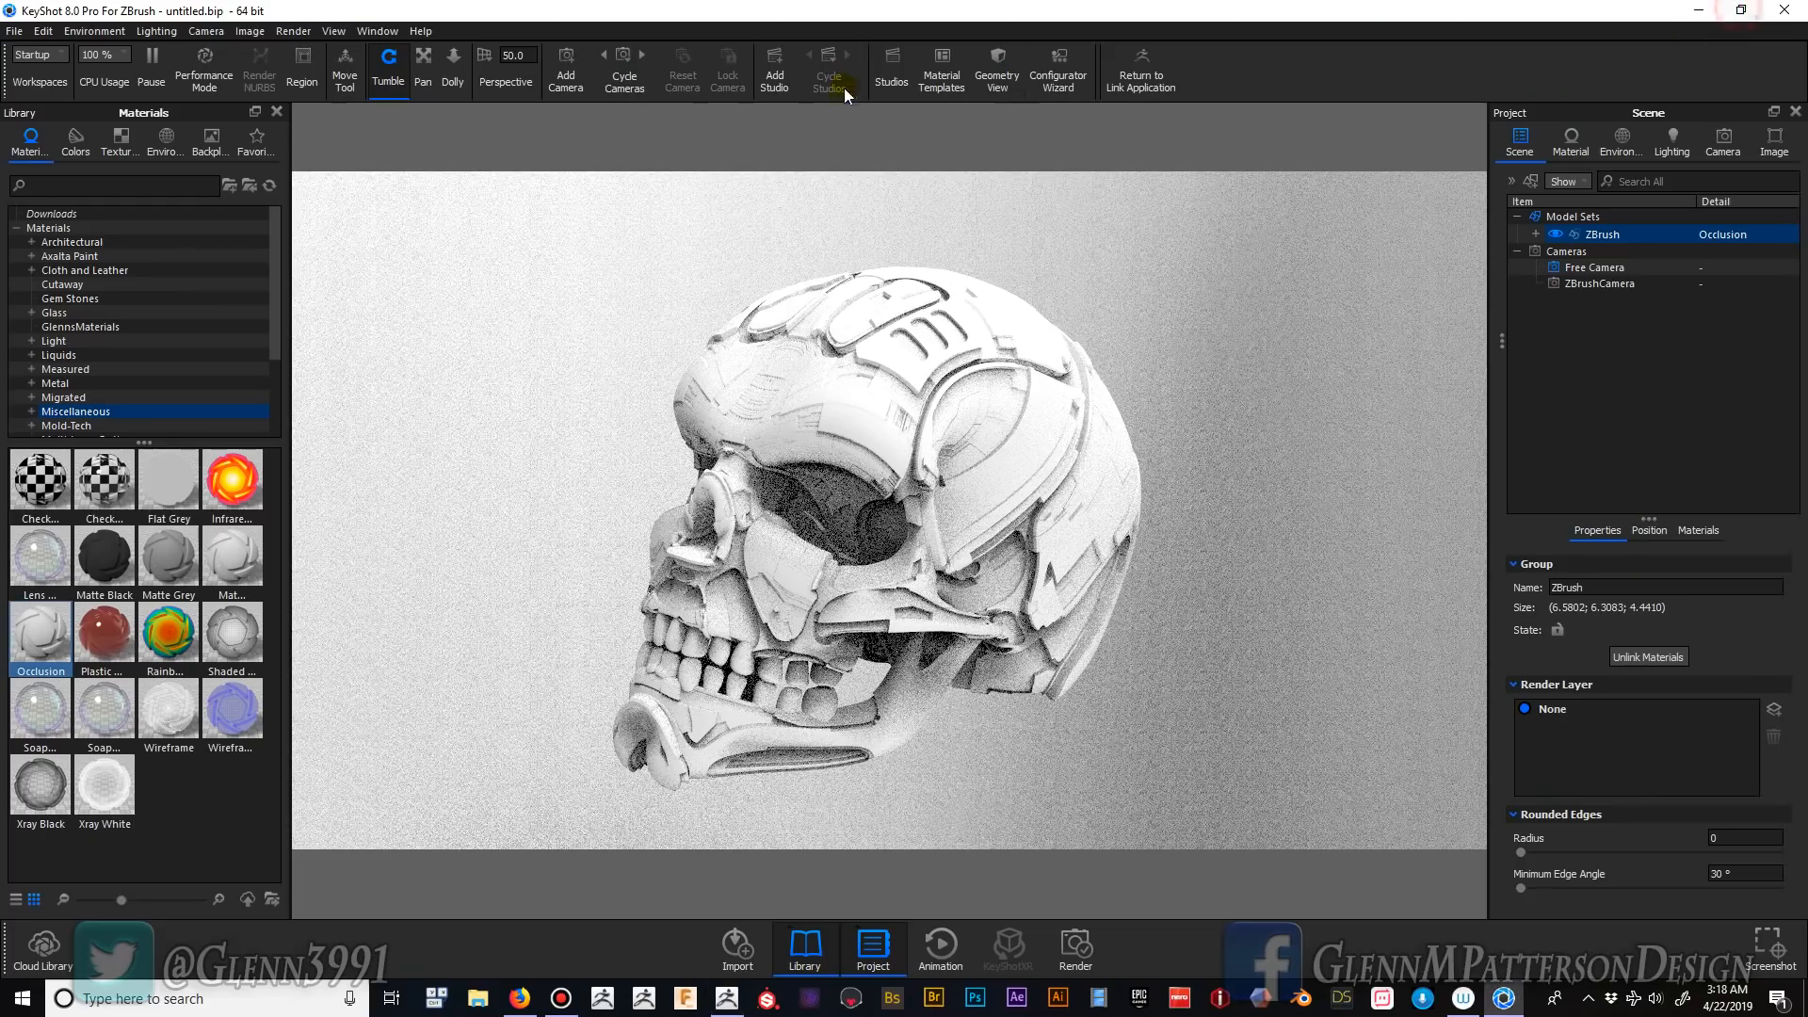
- Open the KeyShot render settings and set the still image's resolution width to 1512 px
left_click(292, 33)
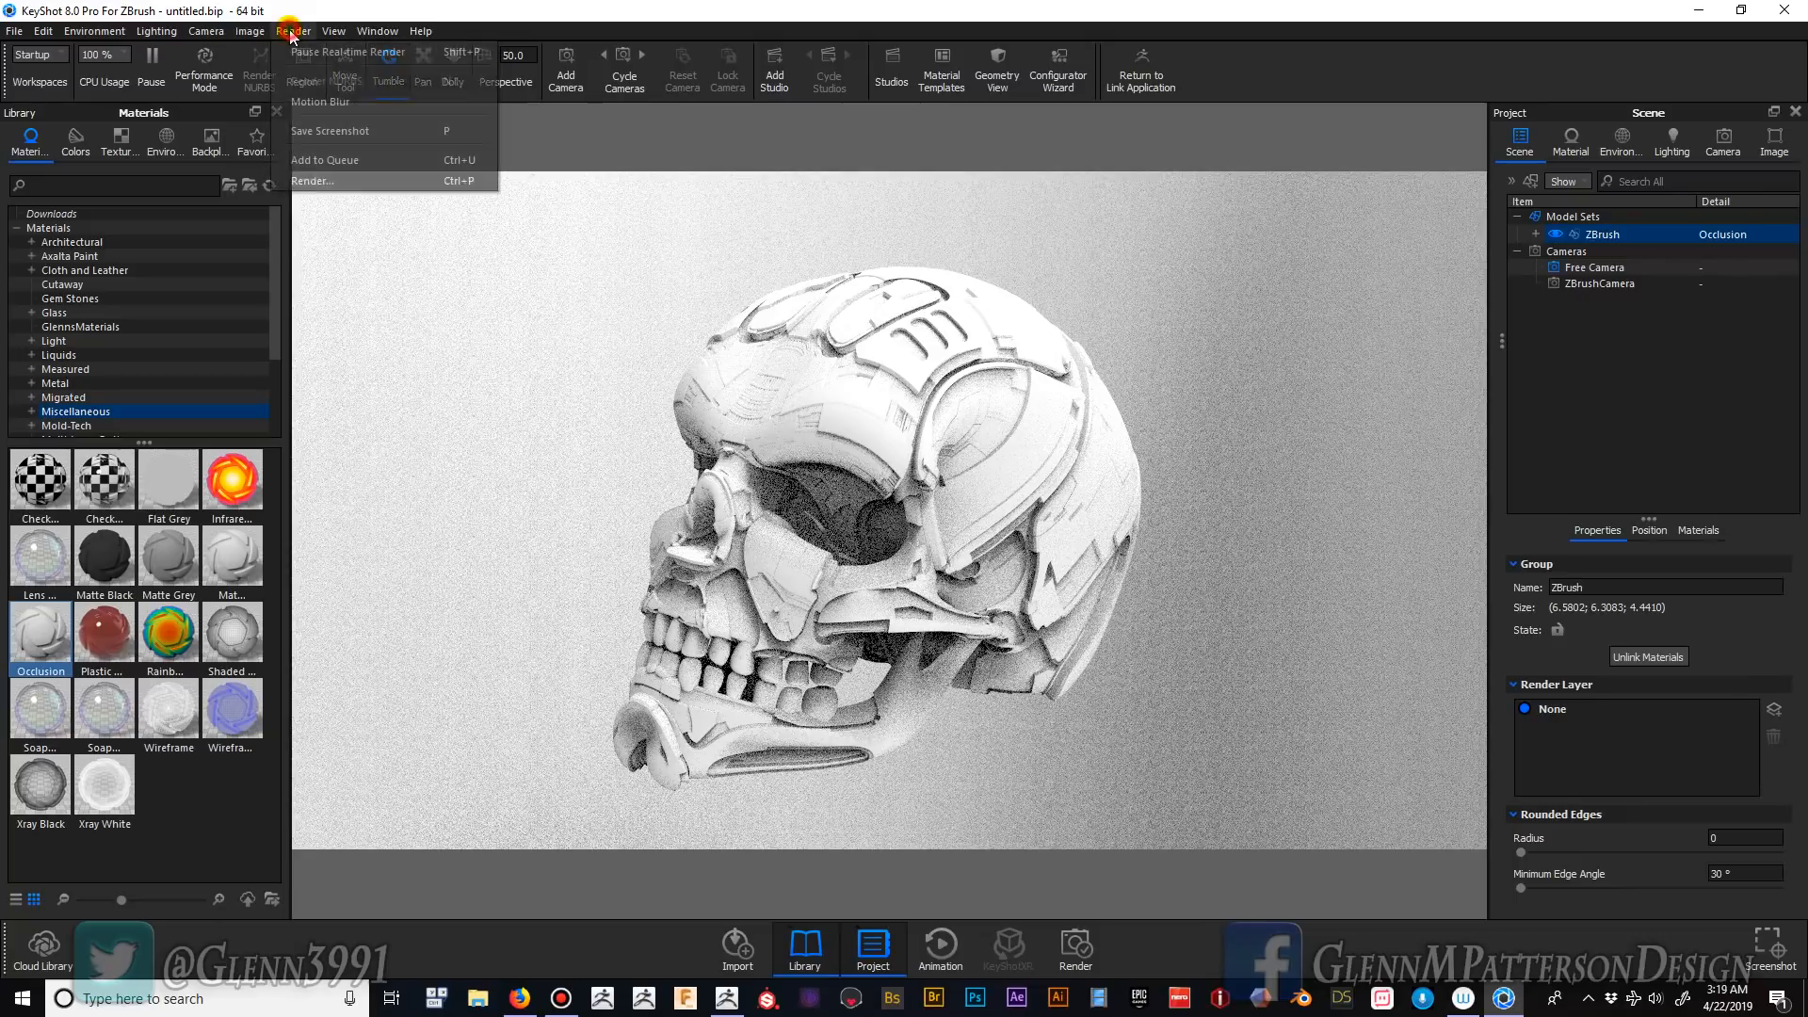
left_click(312, 181)
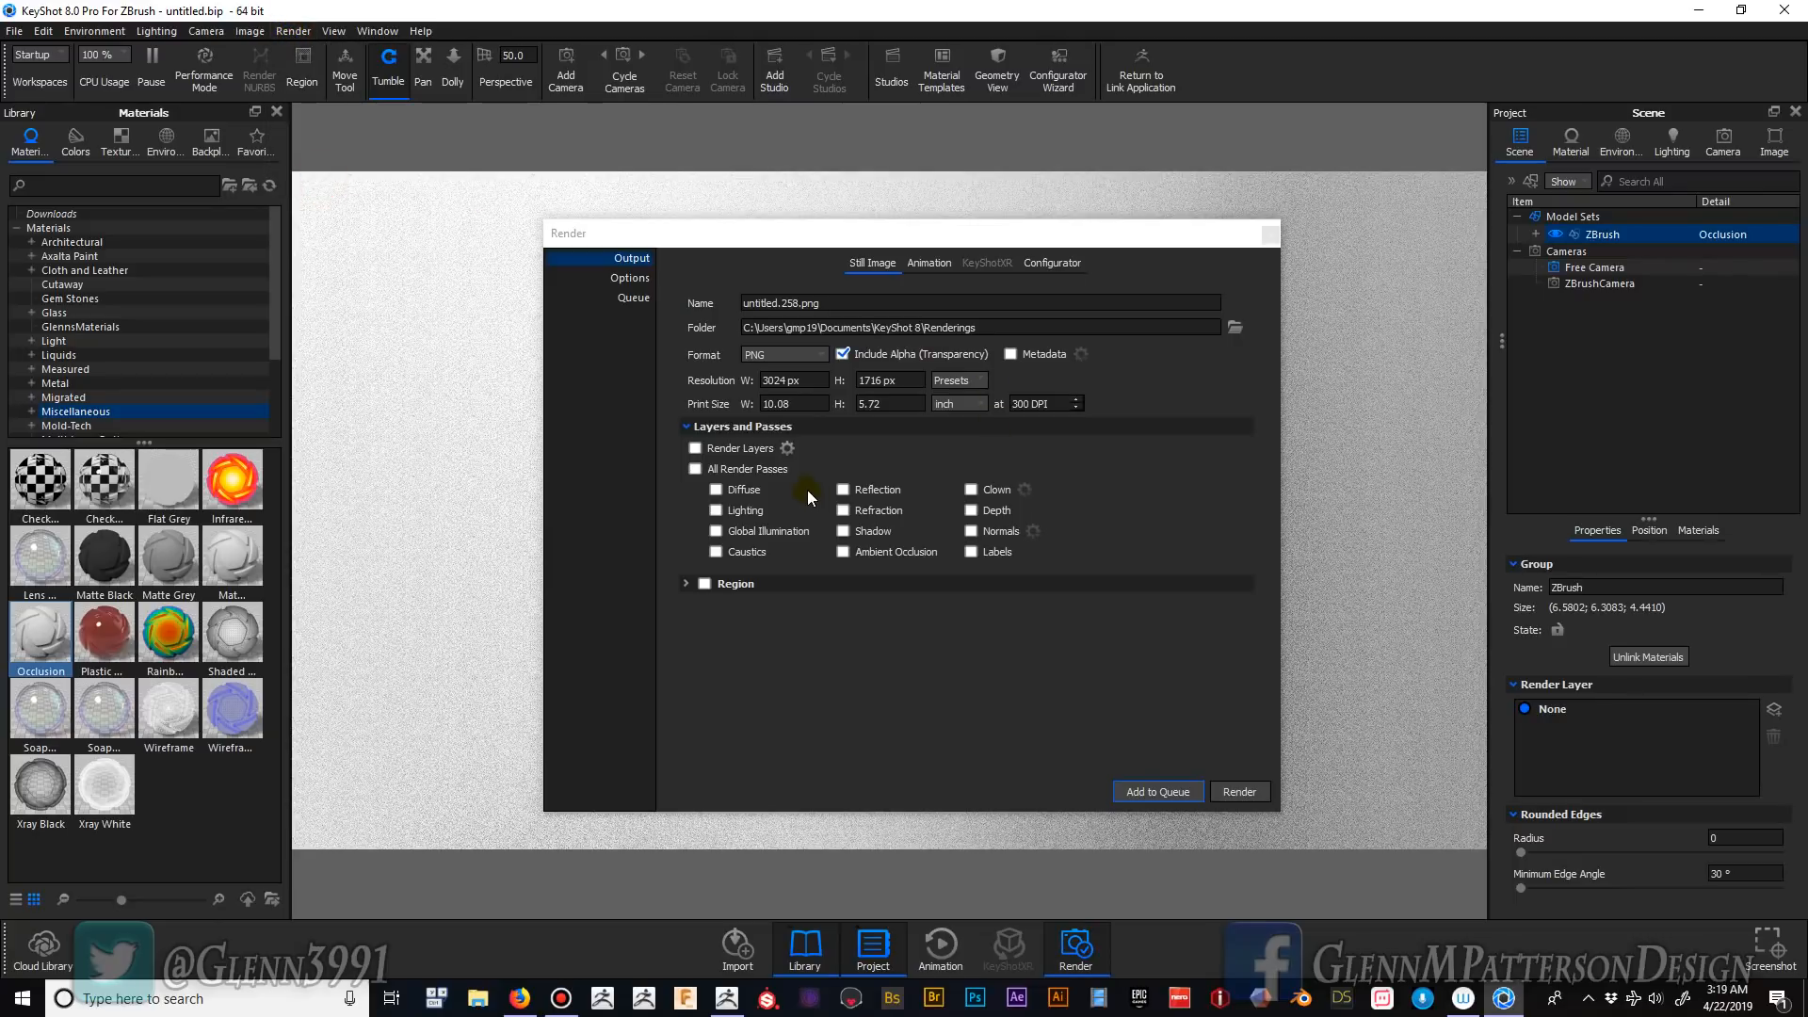
double_click(784, 380)
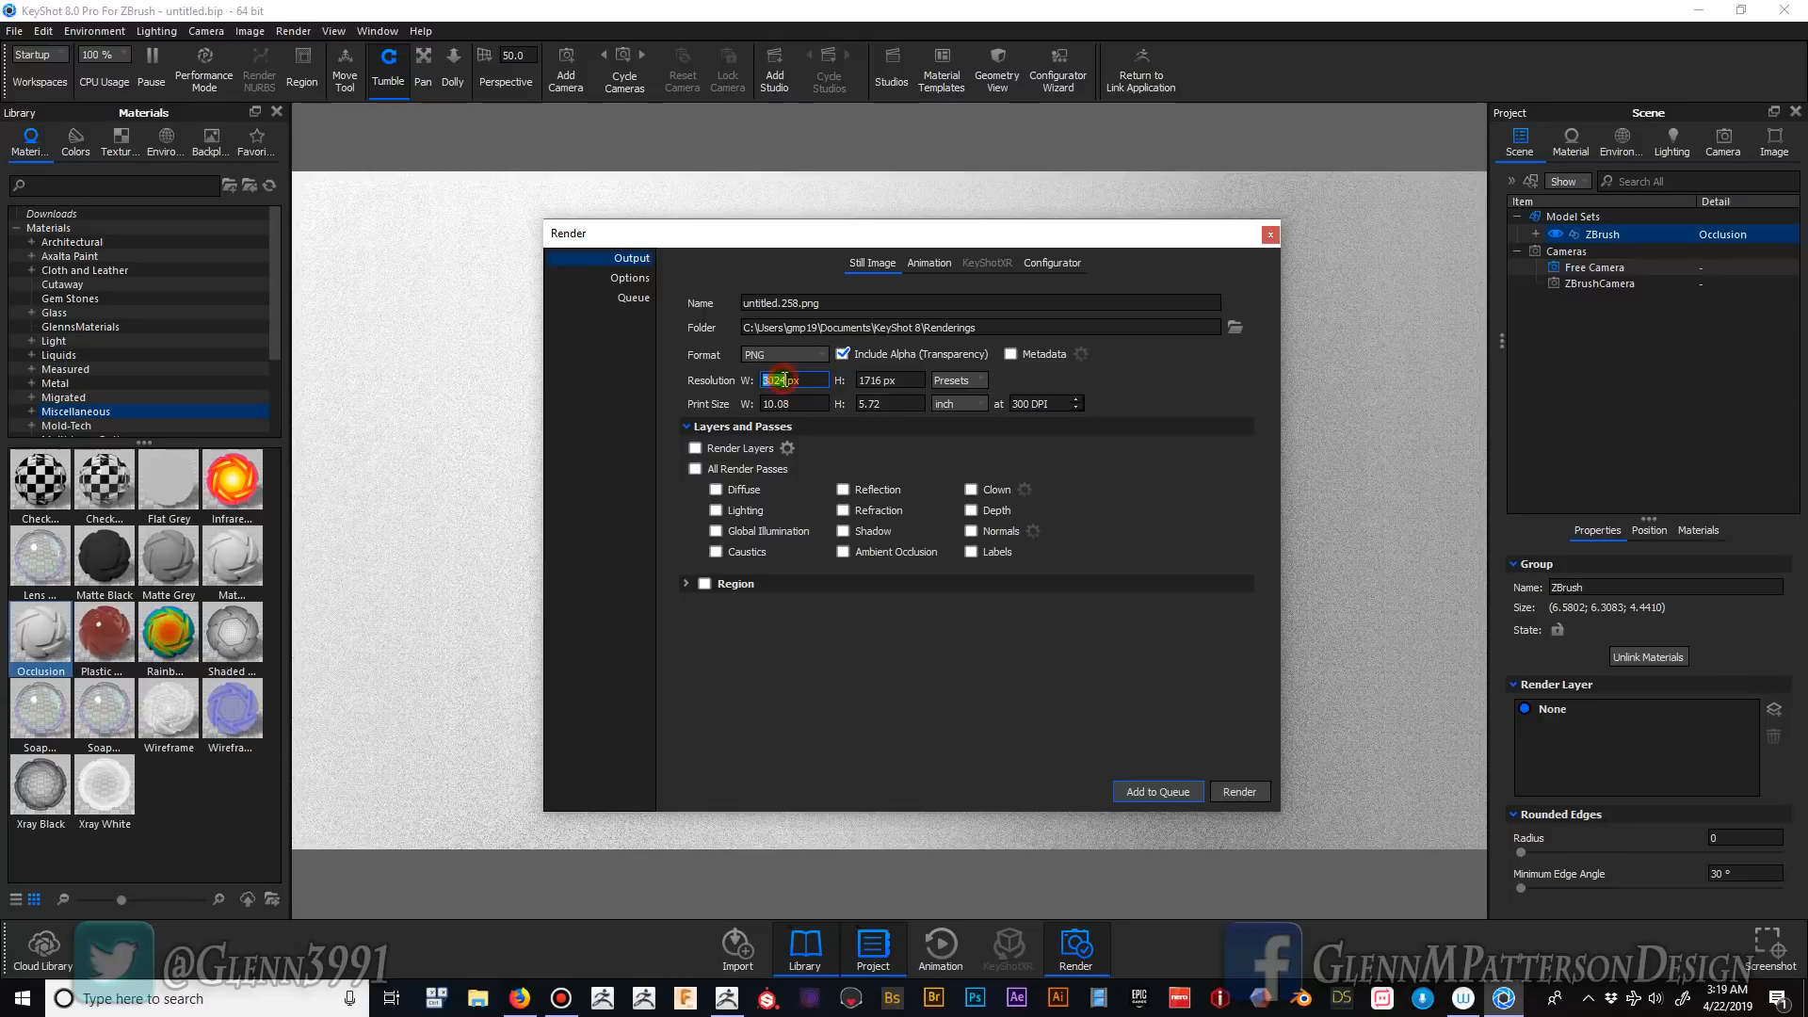
type("1512")
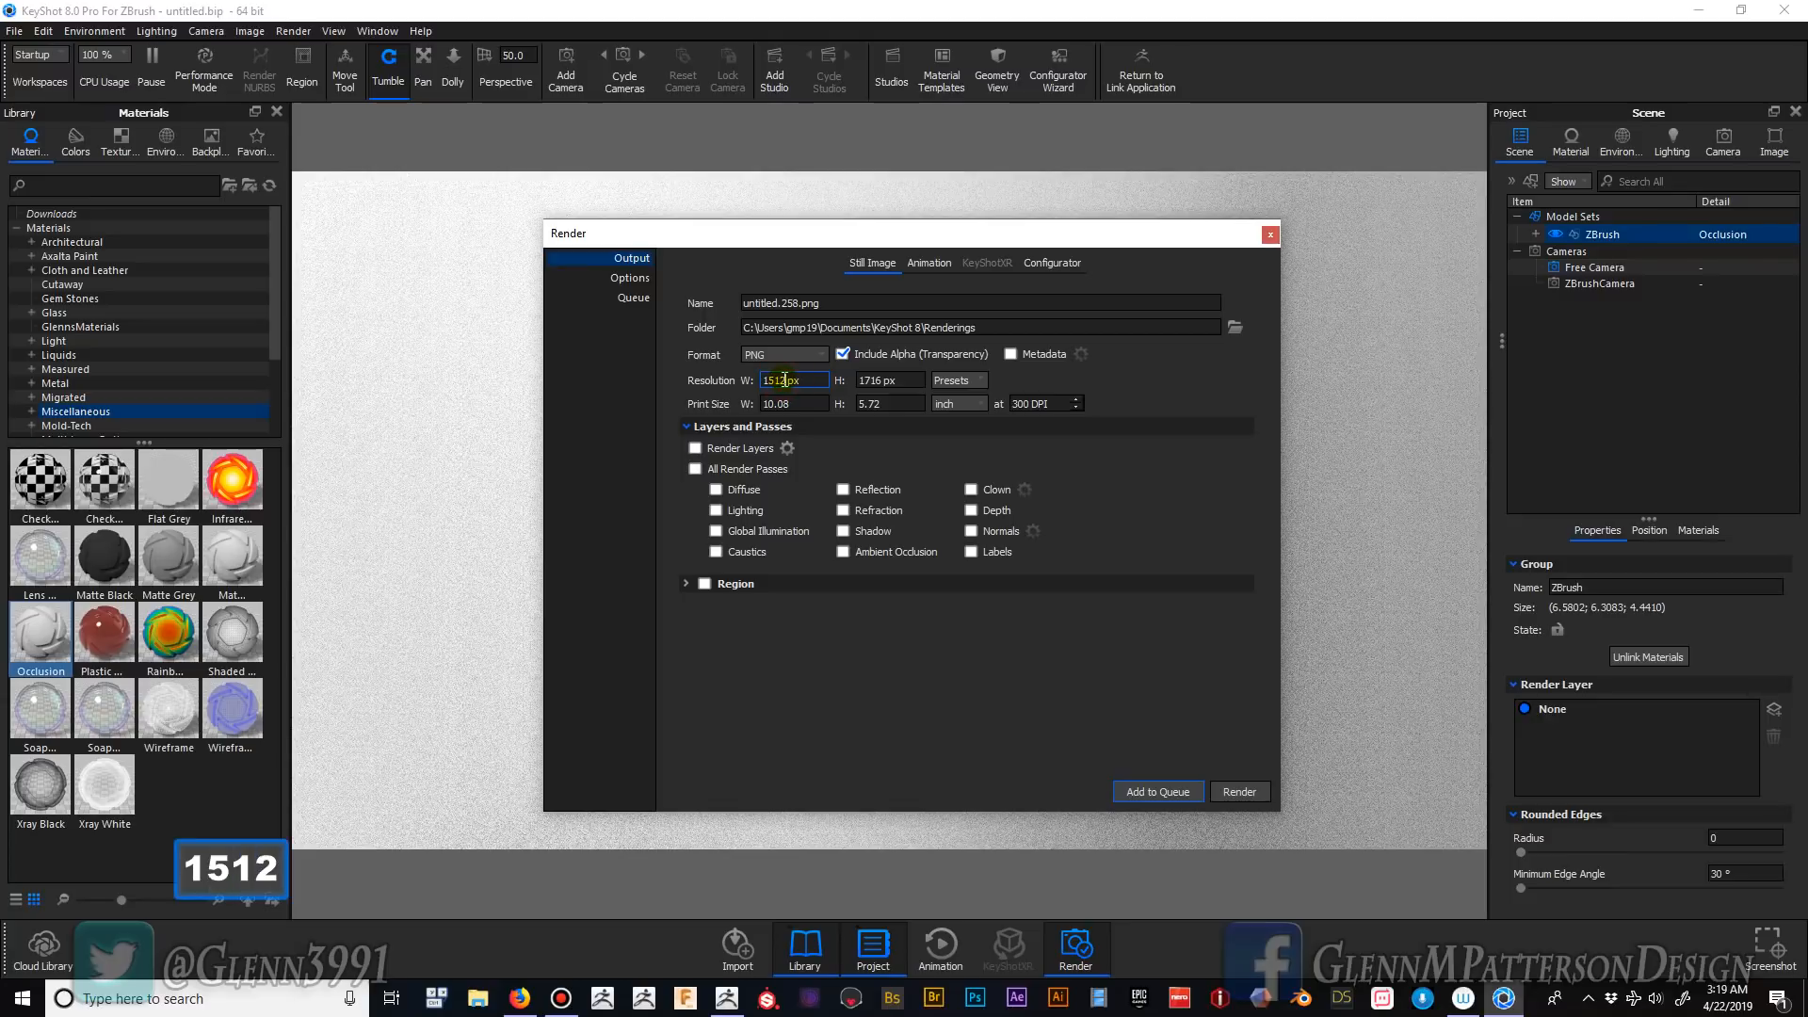
key("Tab")
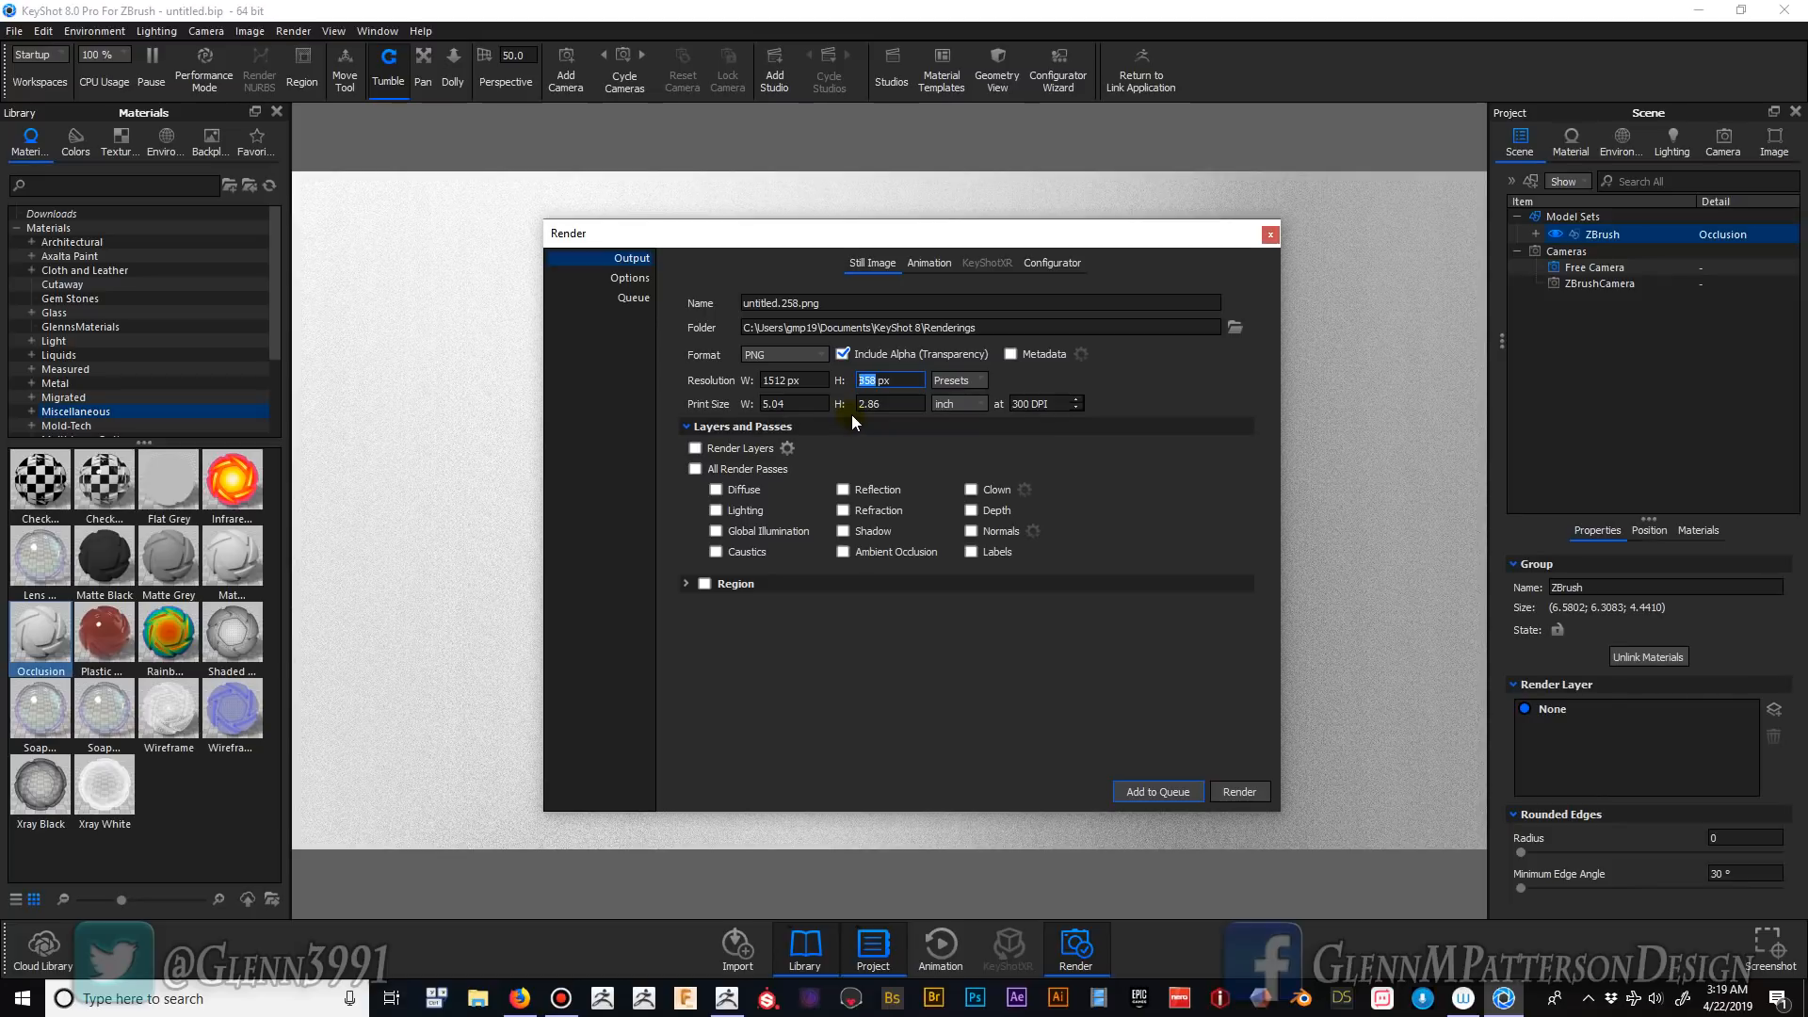
- Try a resolution height of 859 px for the still image, and reset the width to 1512 px
type("859")
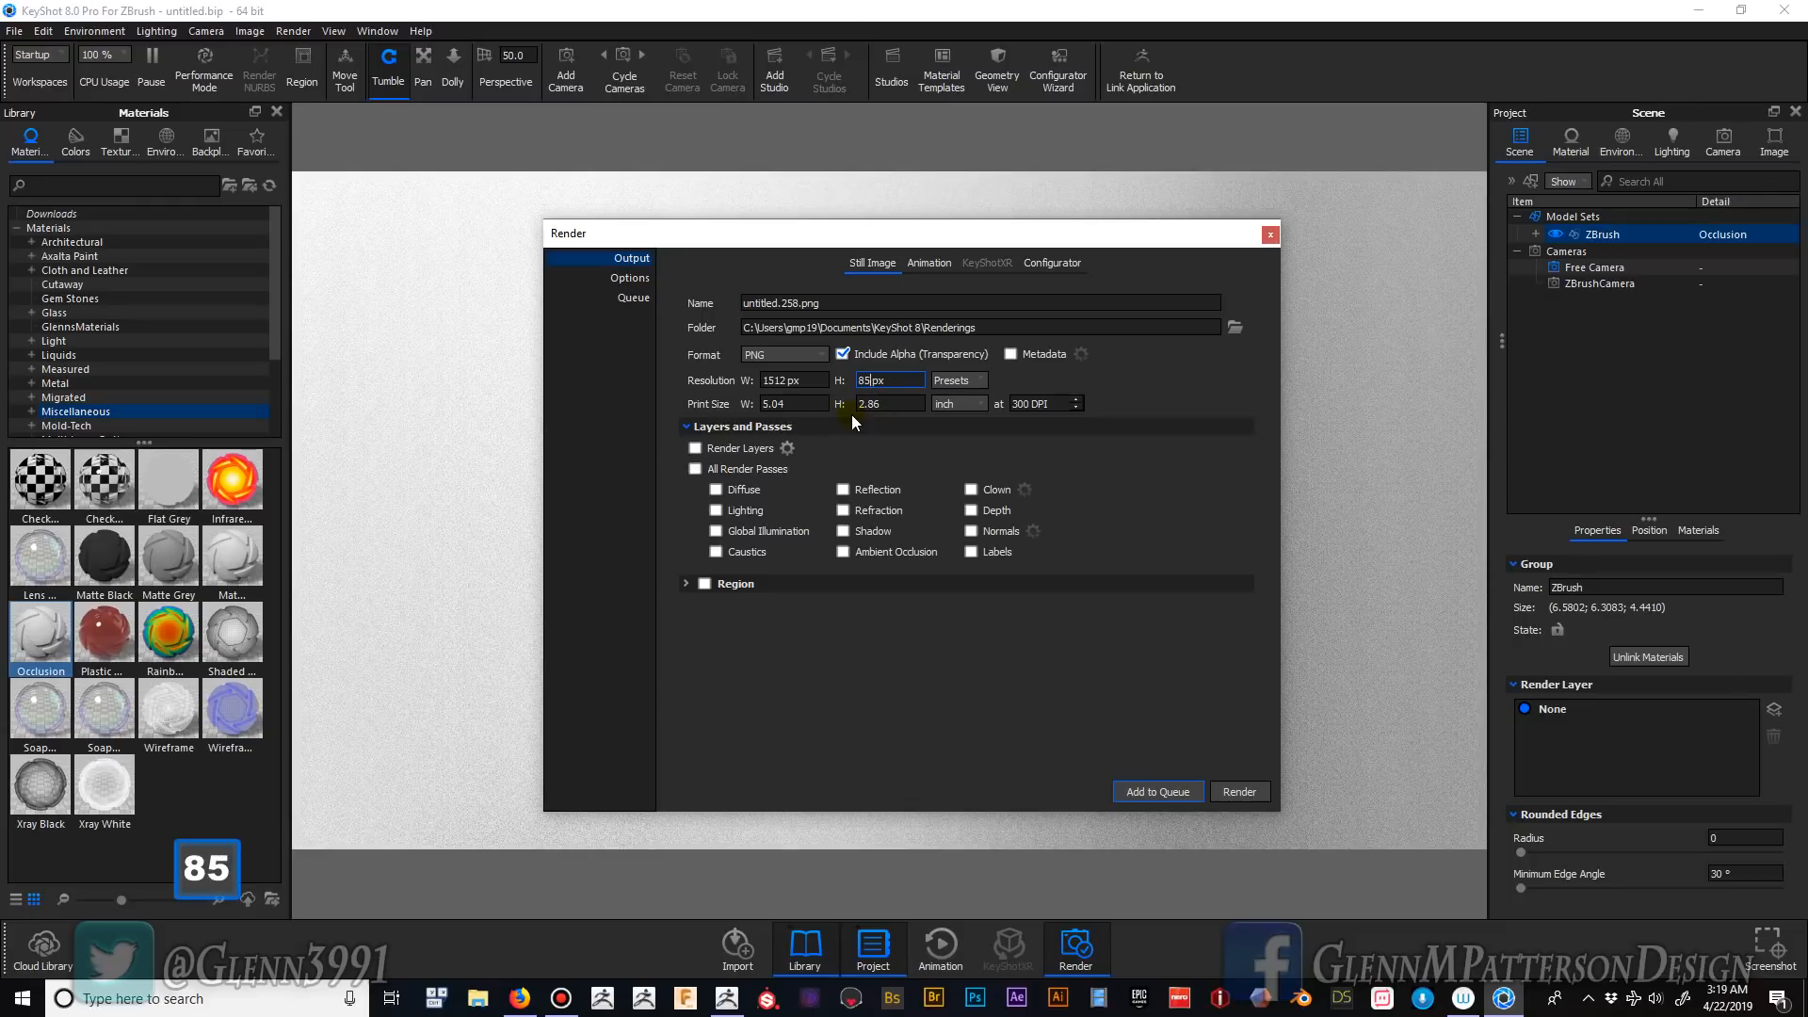
key("Tab")
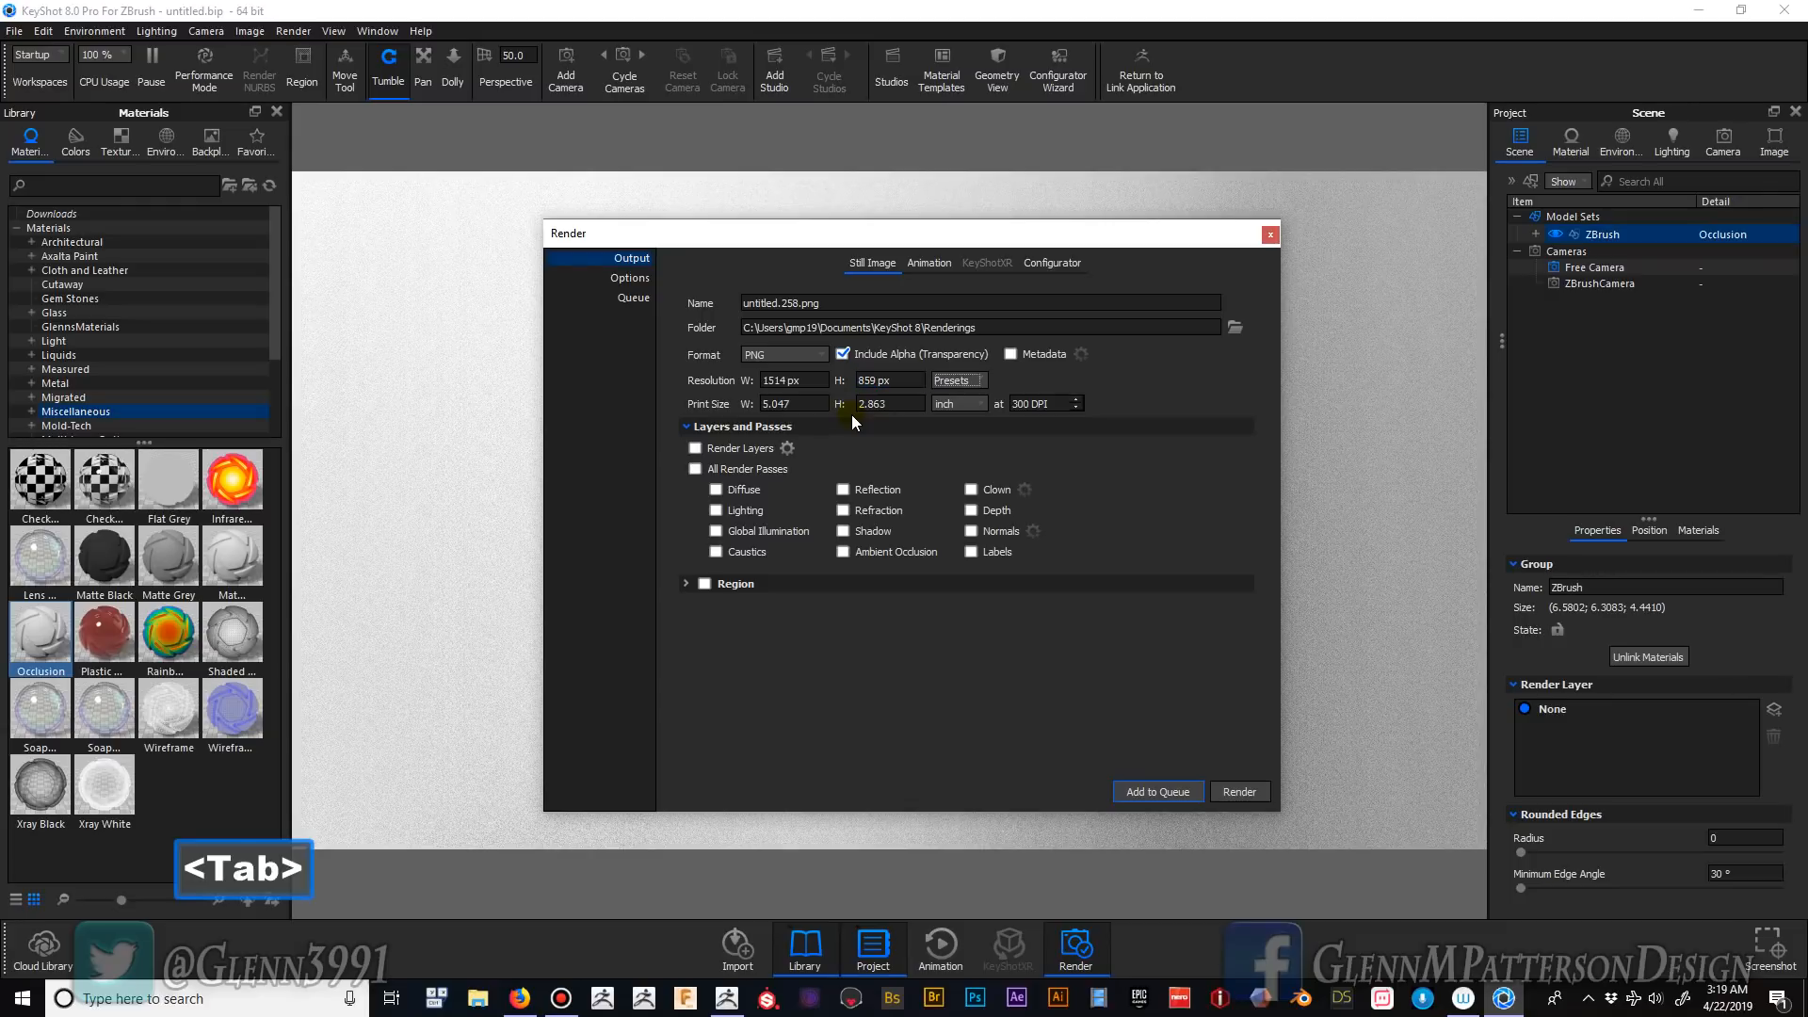
double_click(783, 377)
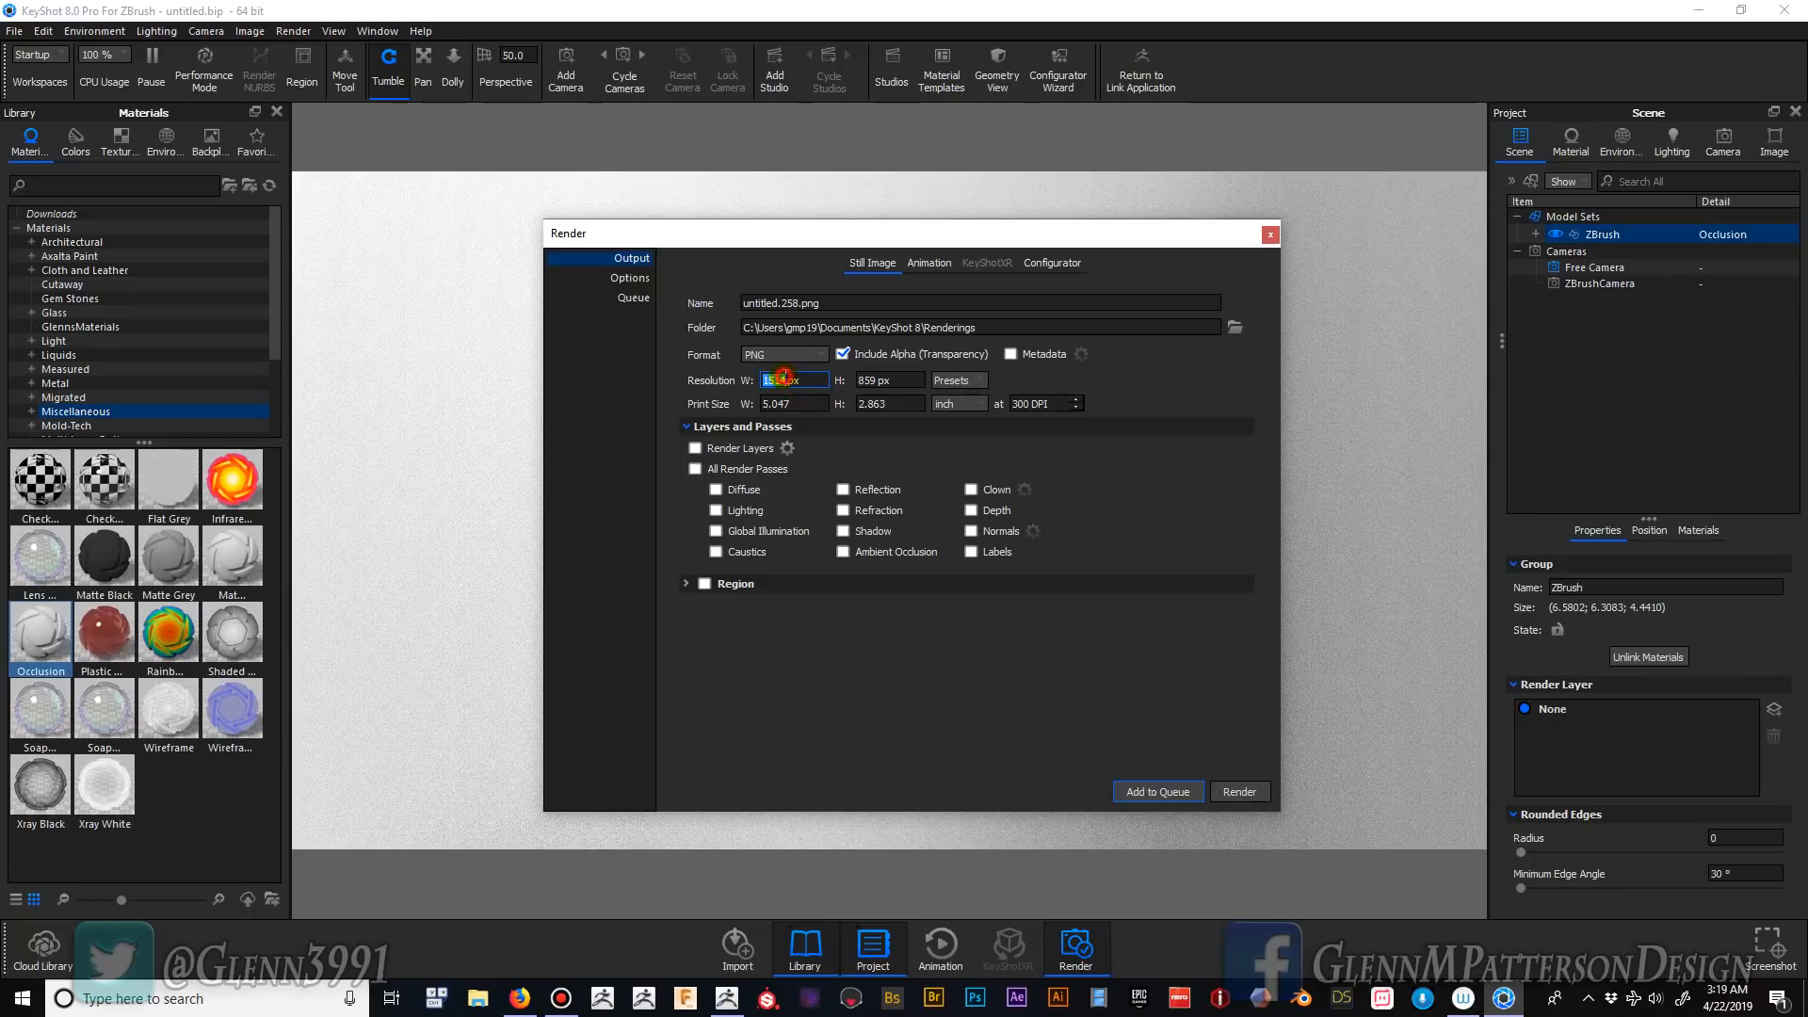
type("1512")
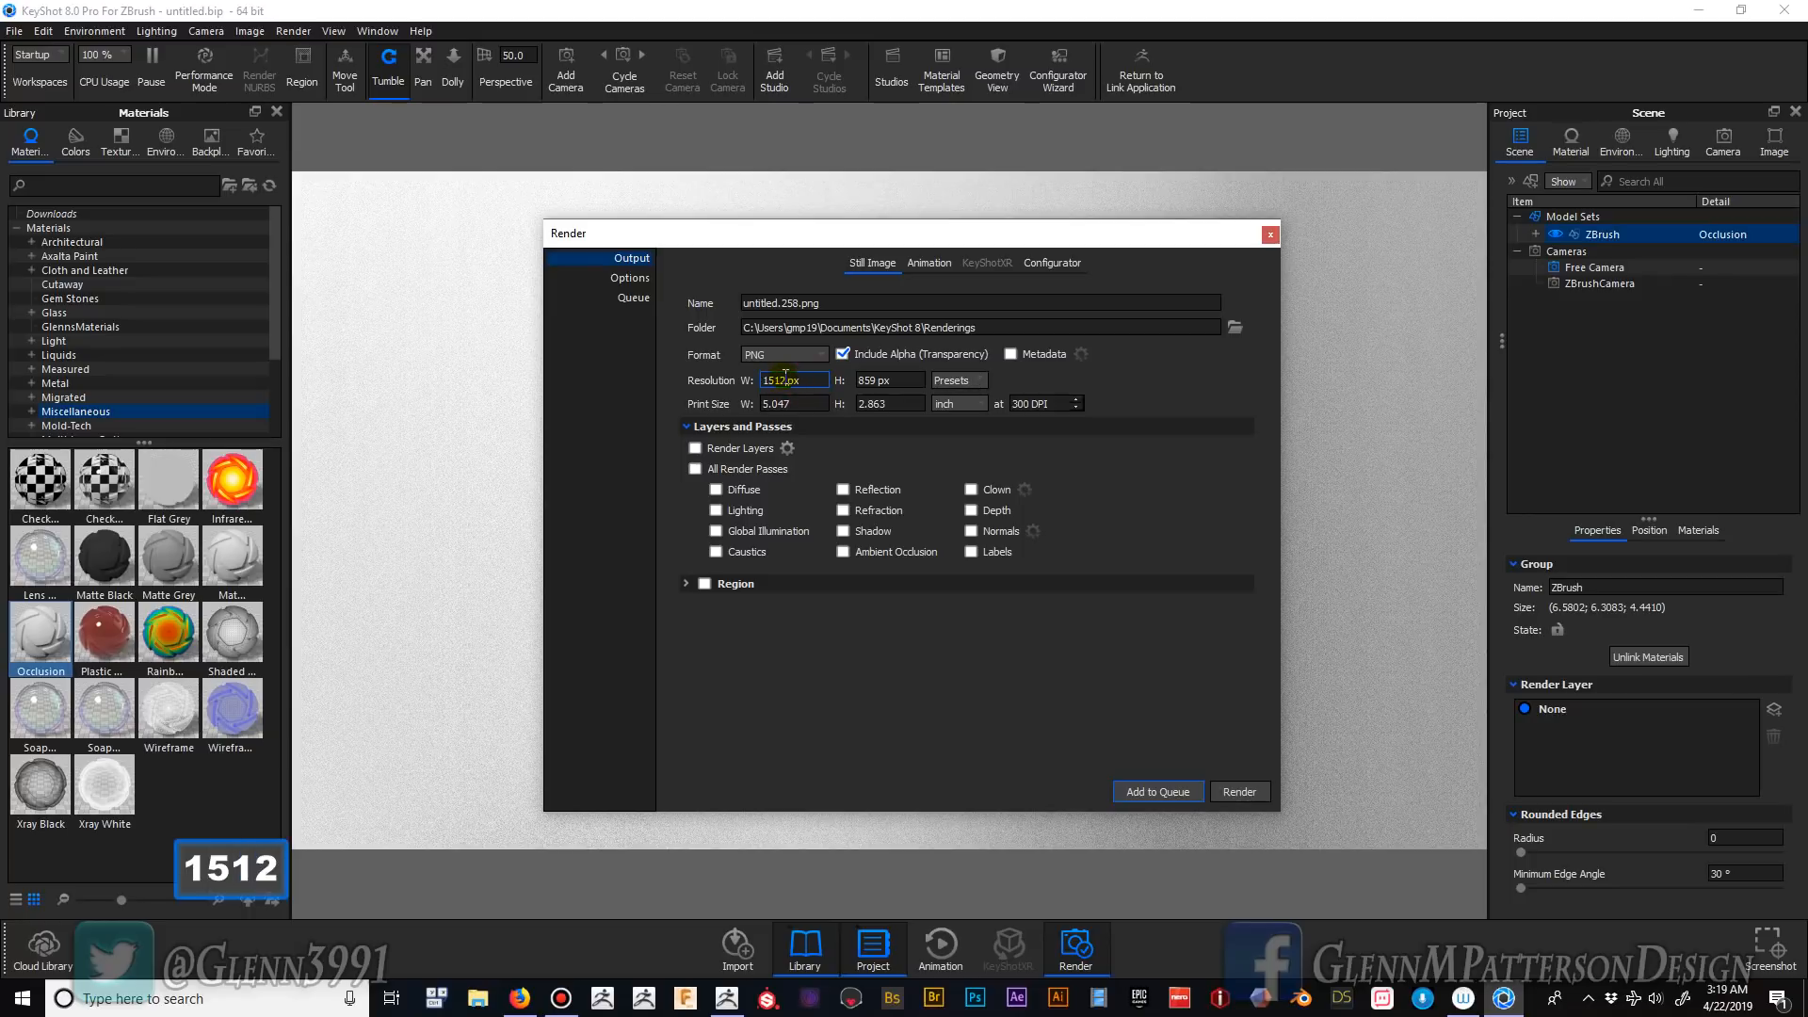
key("Tab")
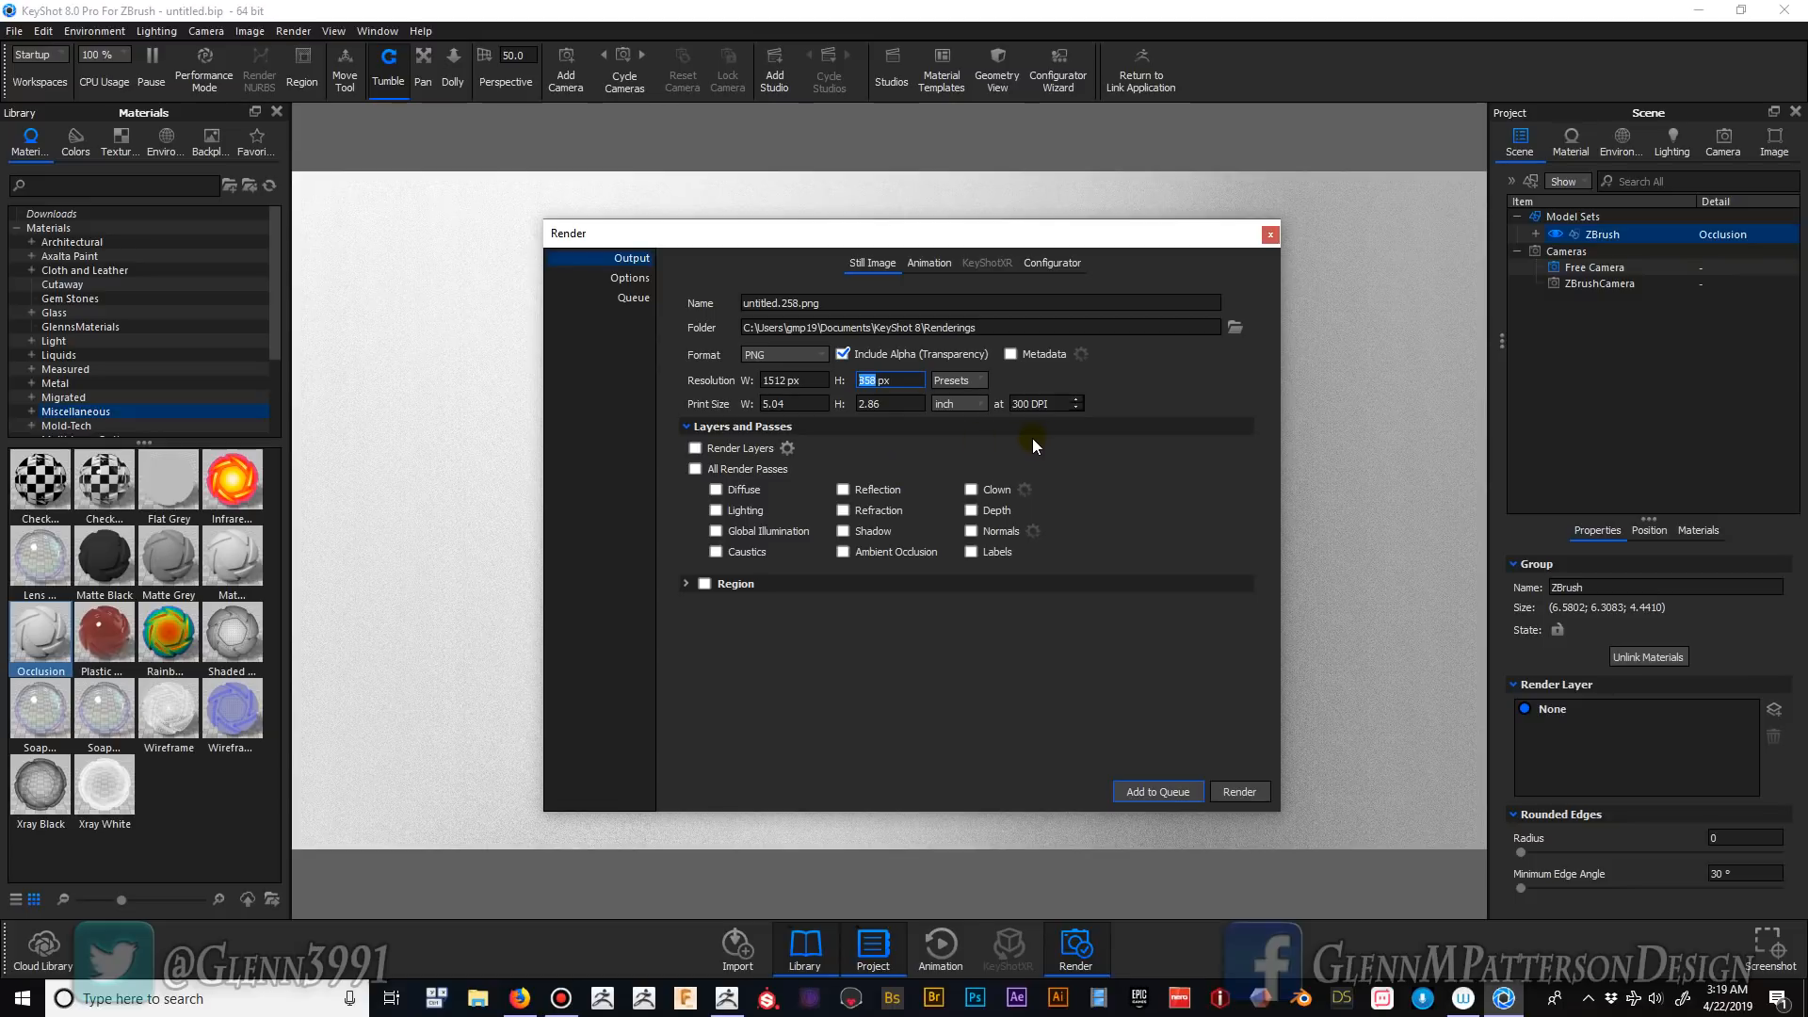
- Render the still image and maximize the render output window to follow it until it finishes
left_click(1238, 792)
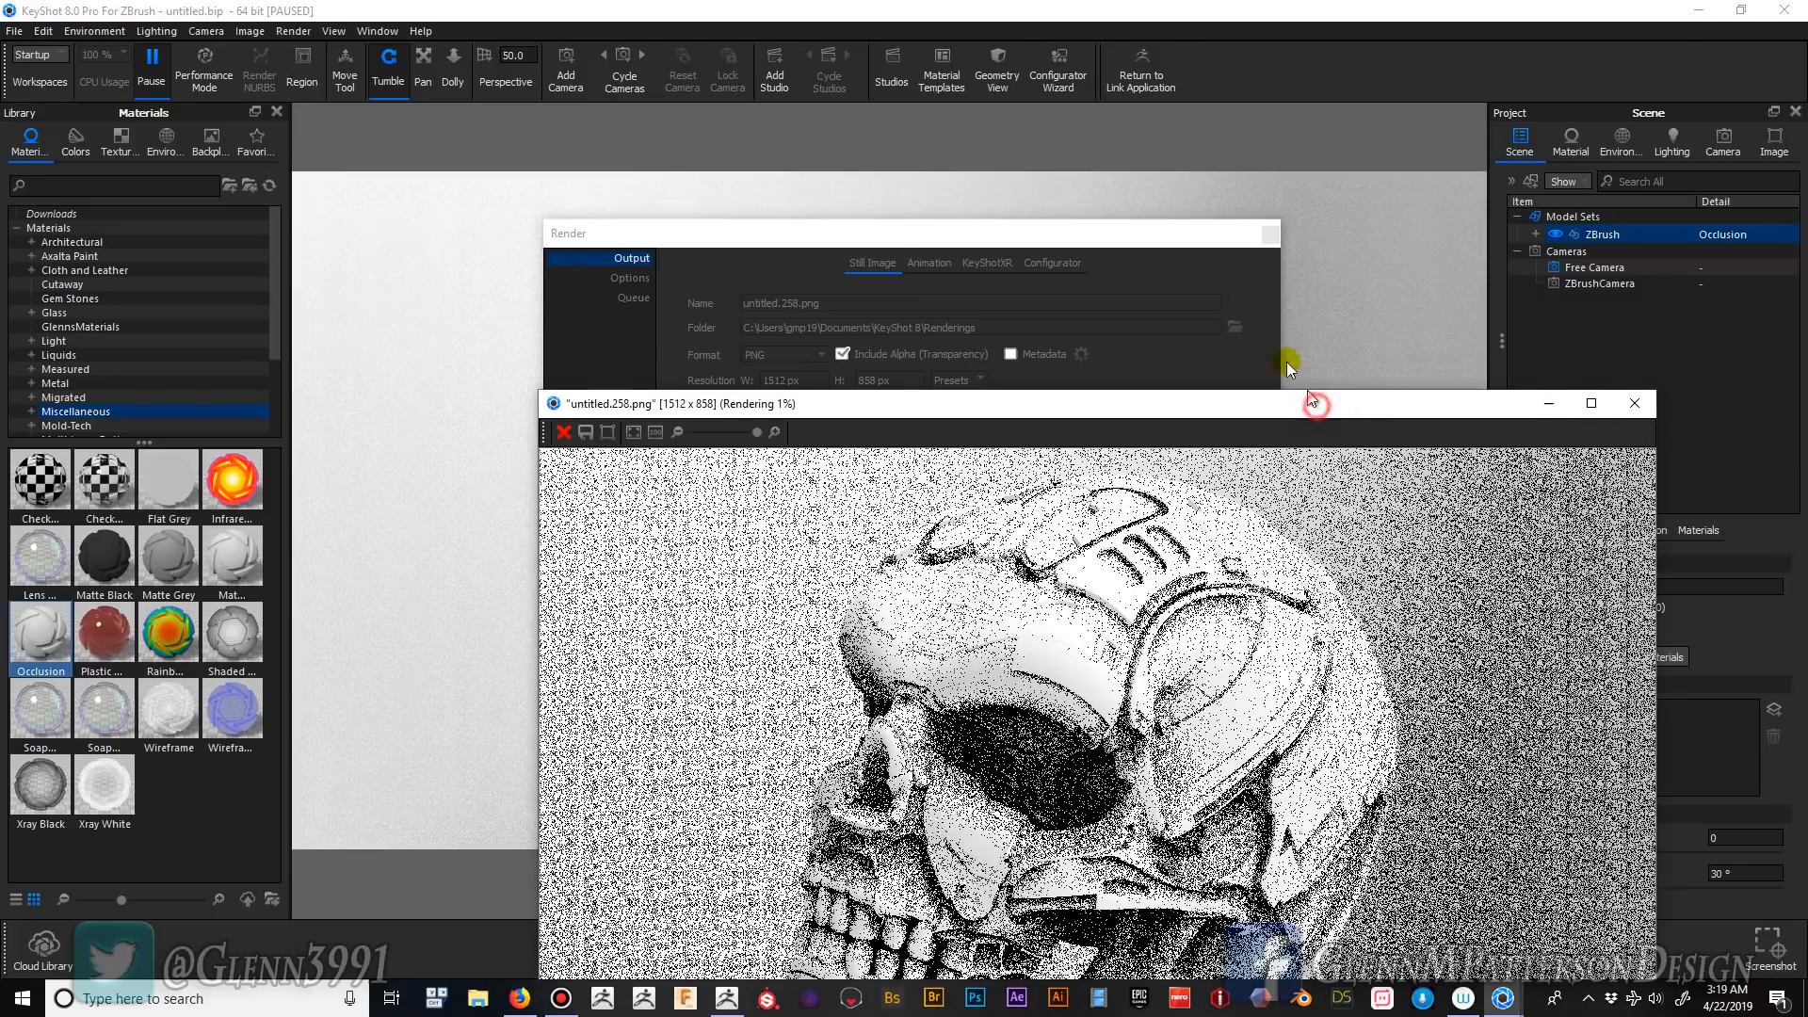
left_click_drag(1316, 403, 1206, 204)
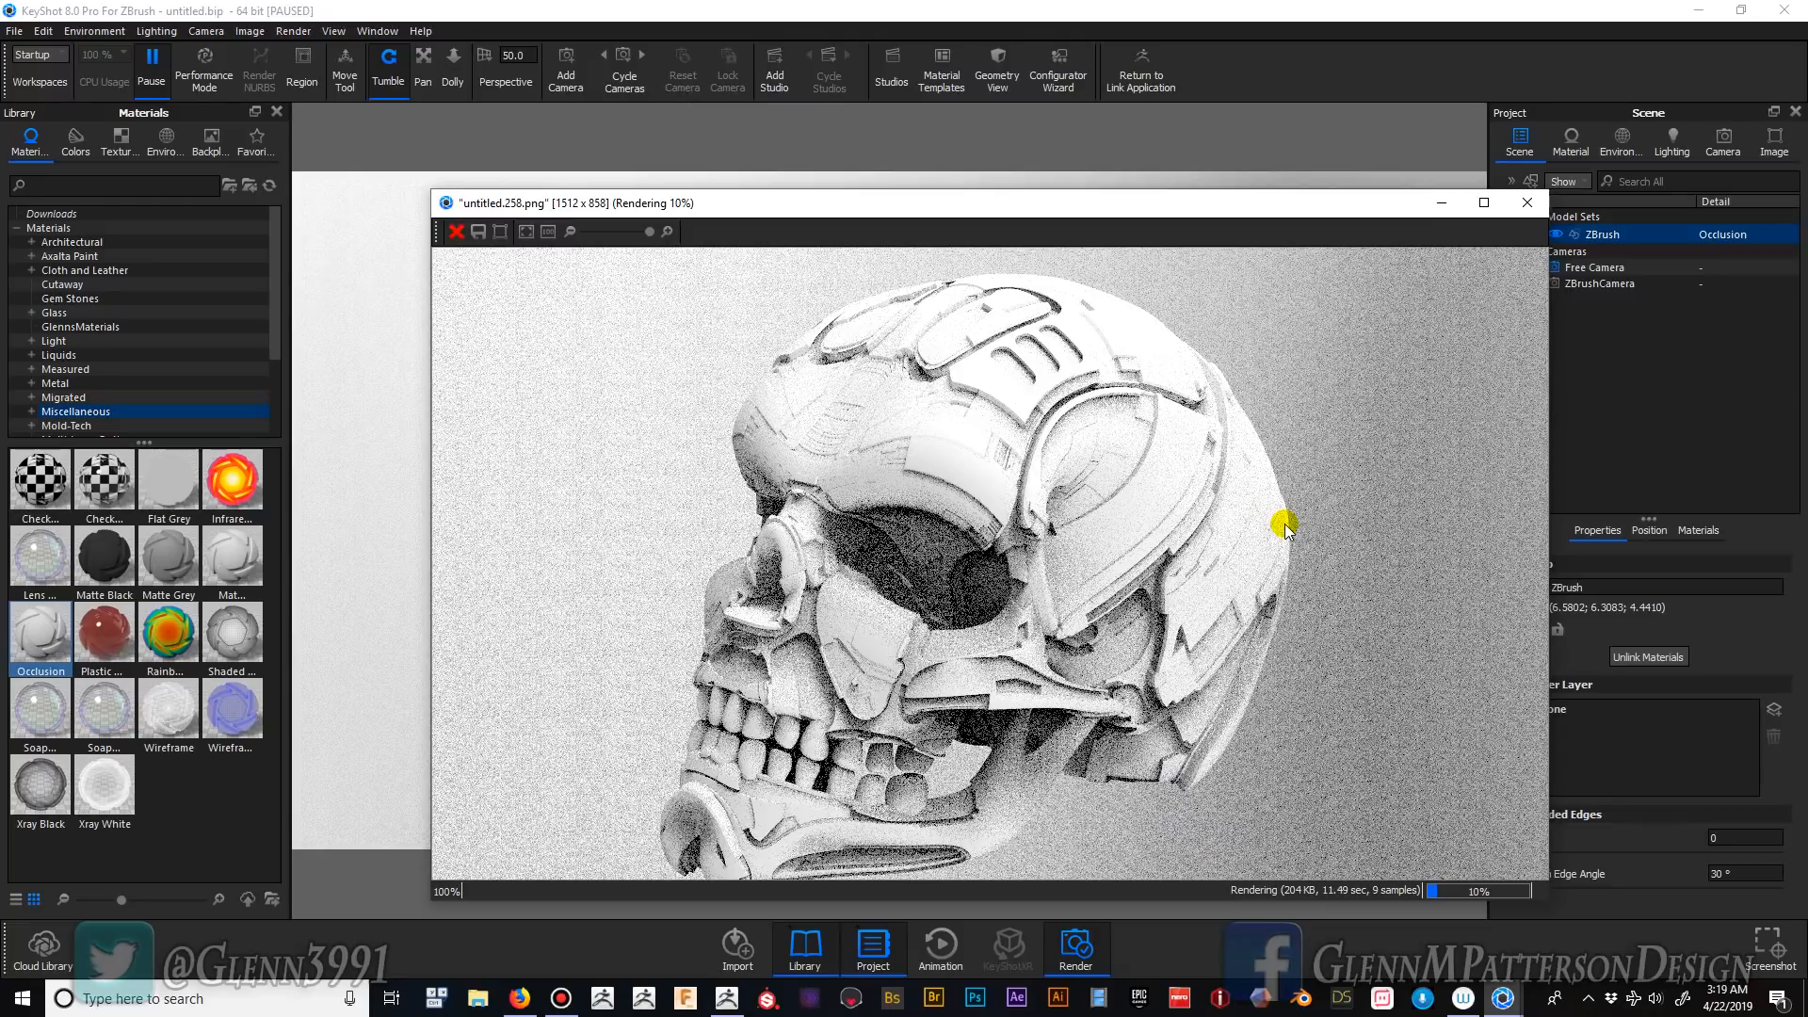
left_click(1484, 201)
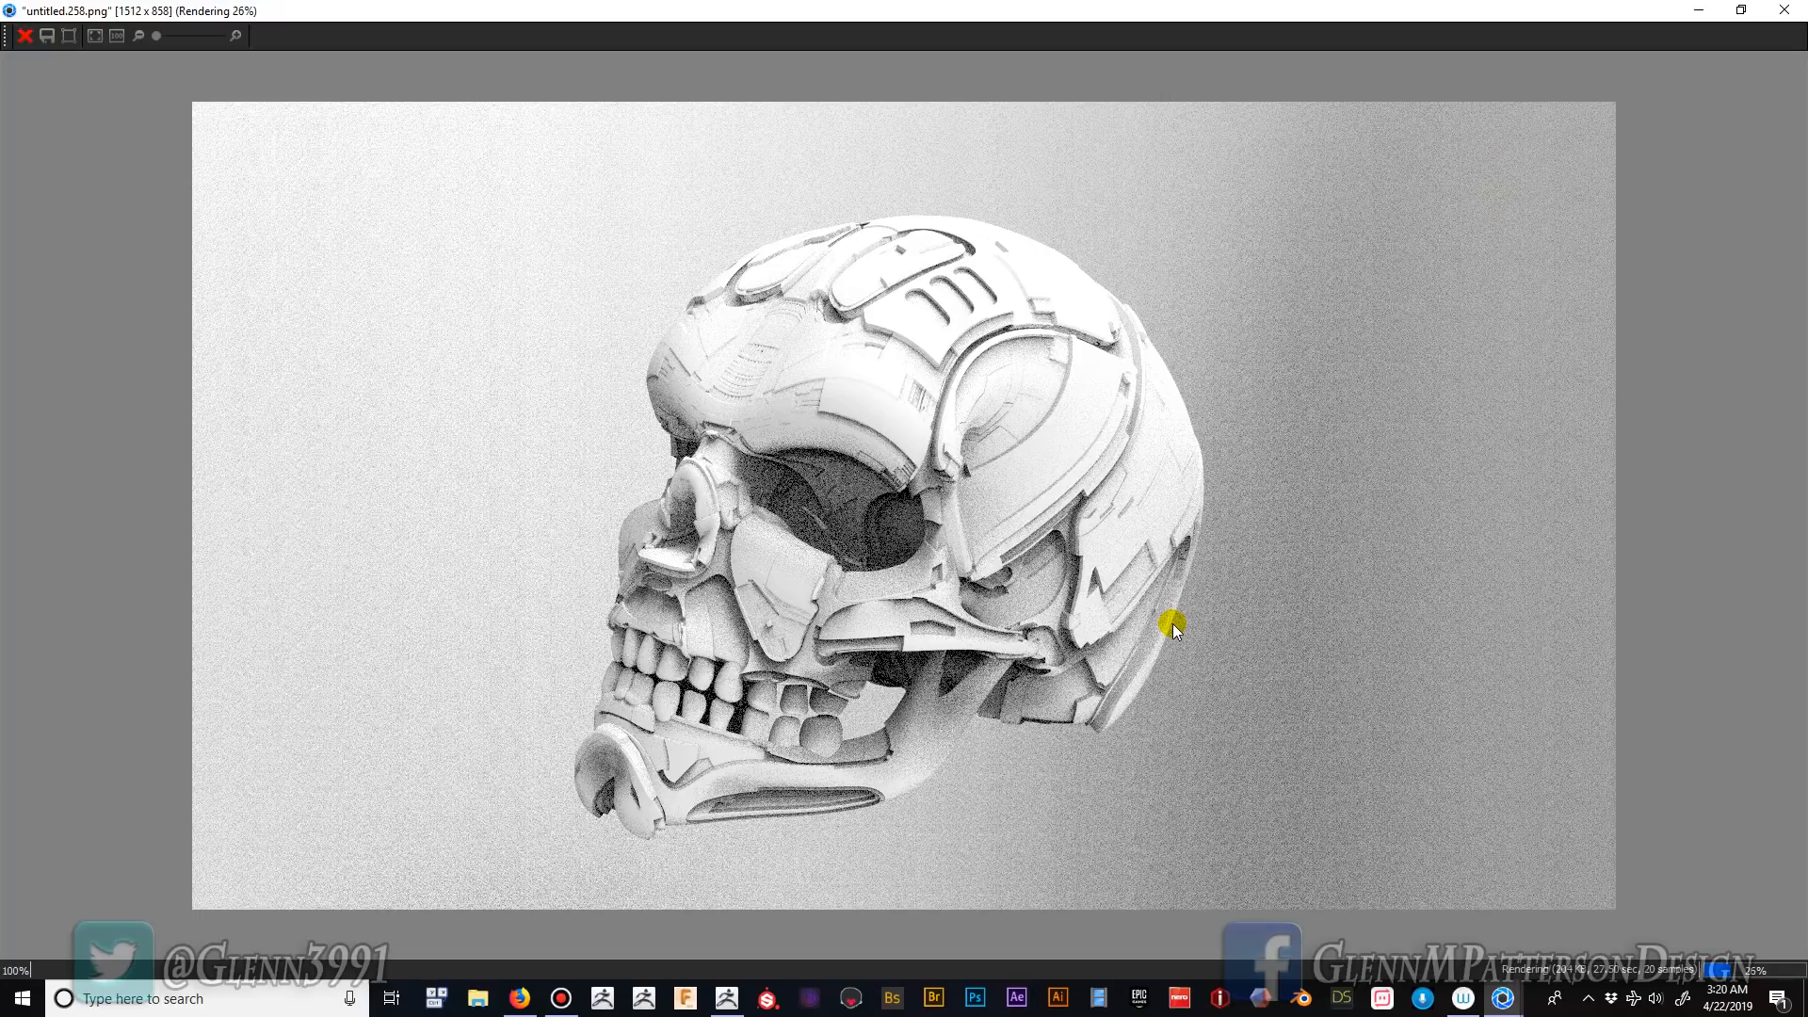
key("F9")
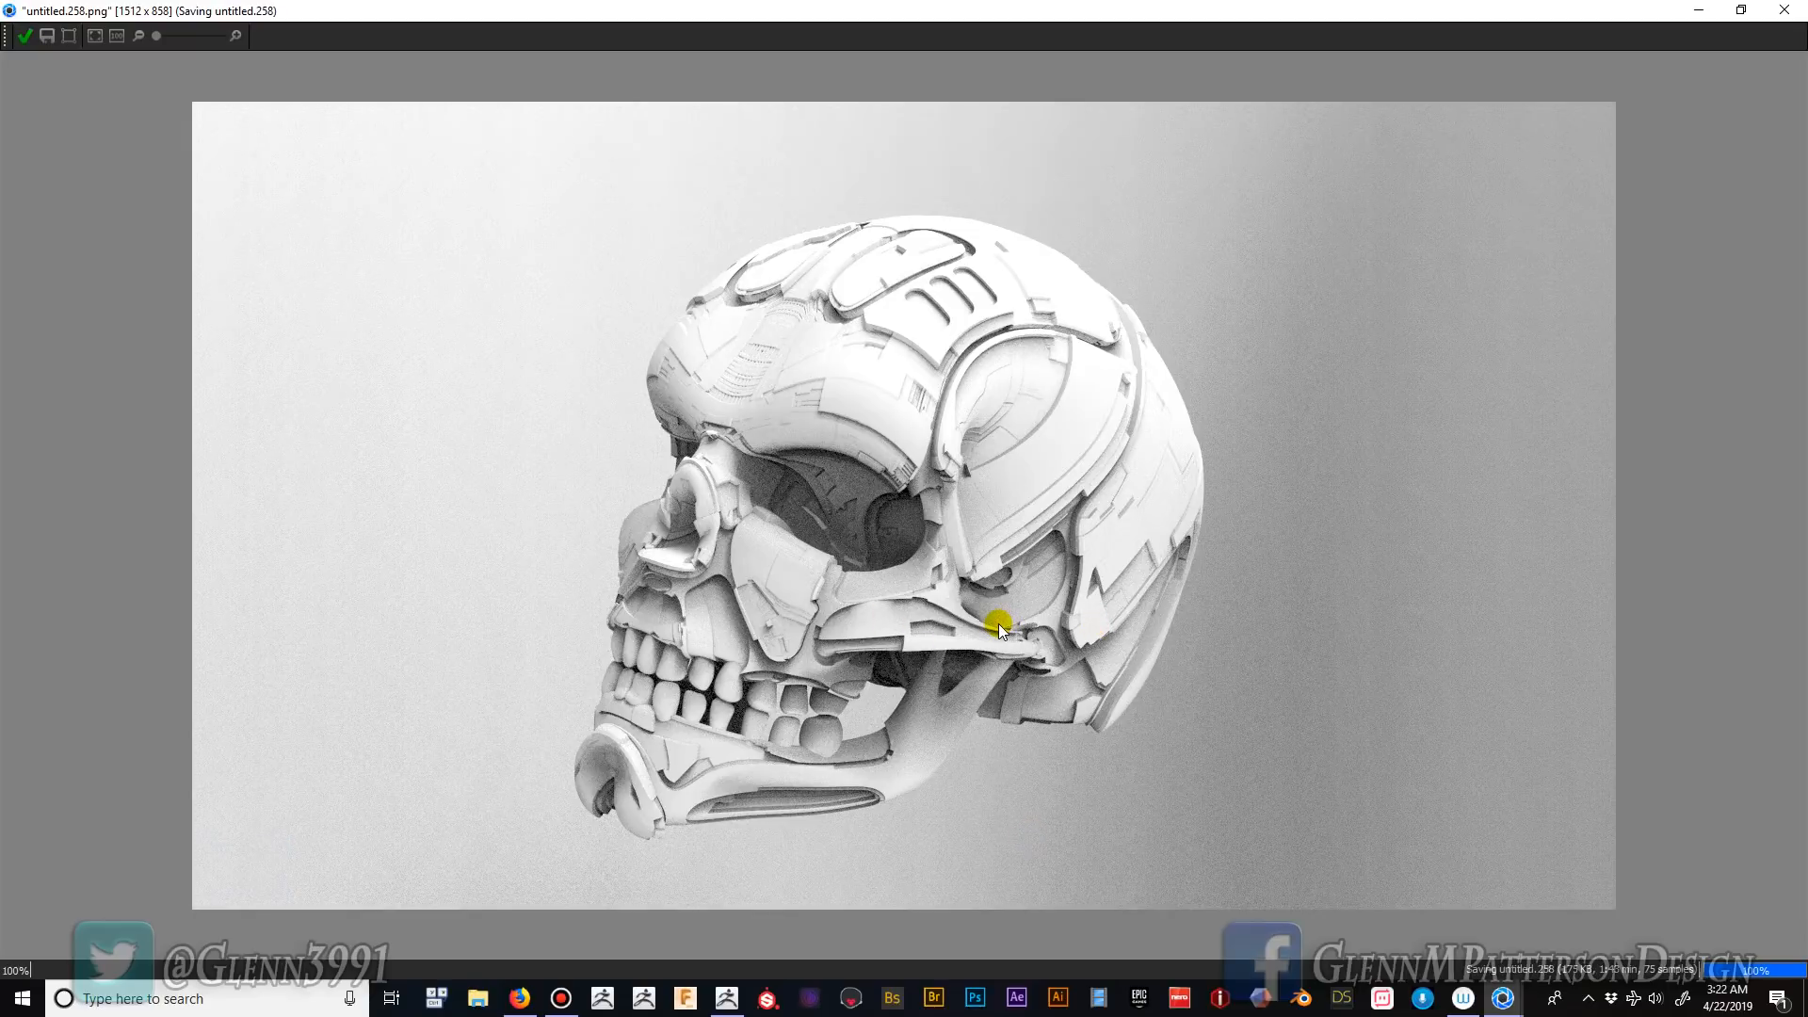
- Close the finished render output and the render settings, and exit KeyShot
left_click(1784, 14)
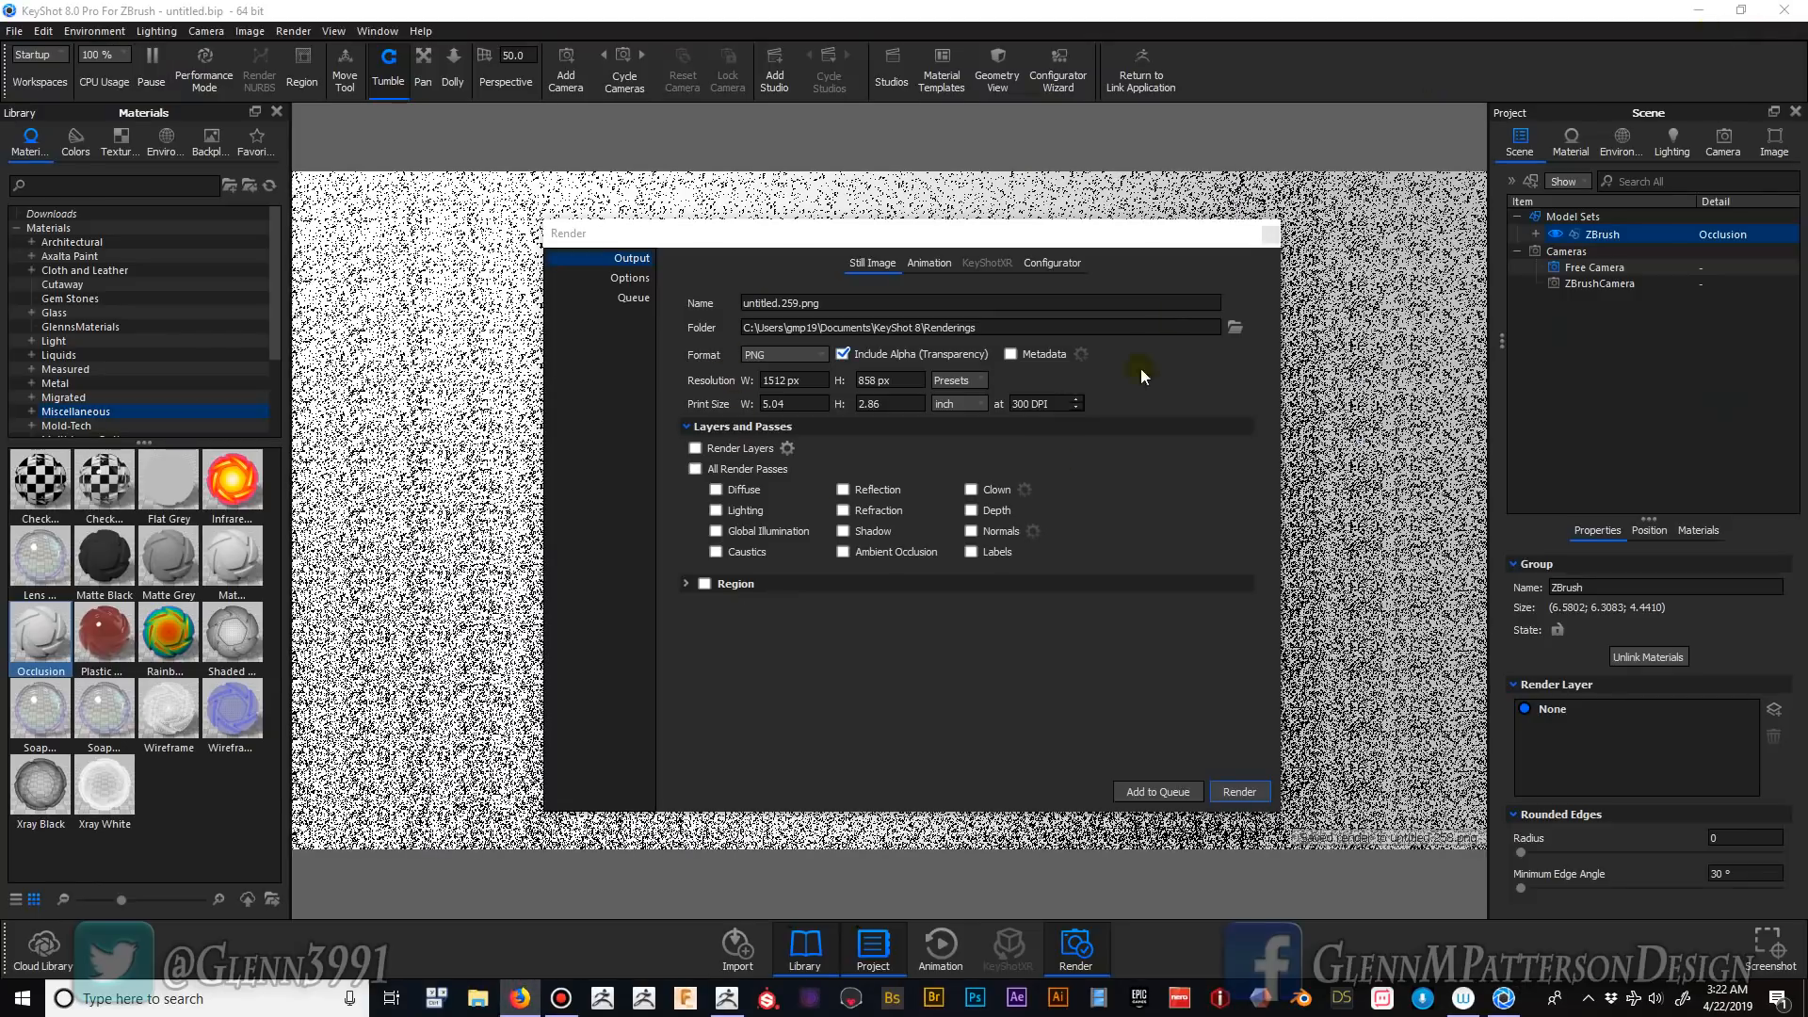
left_click(1269, 233)
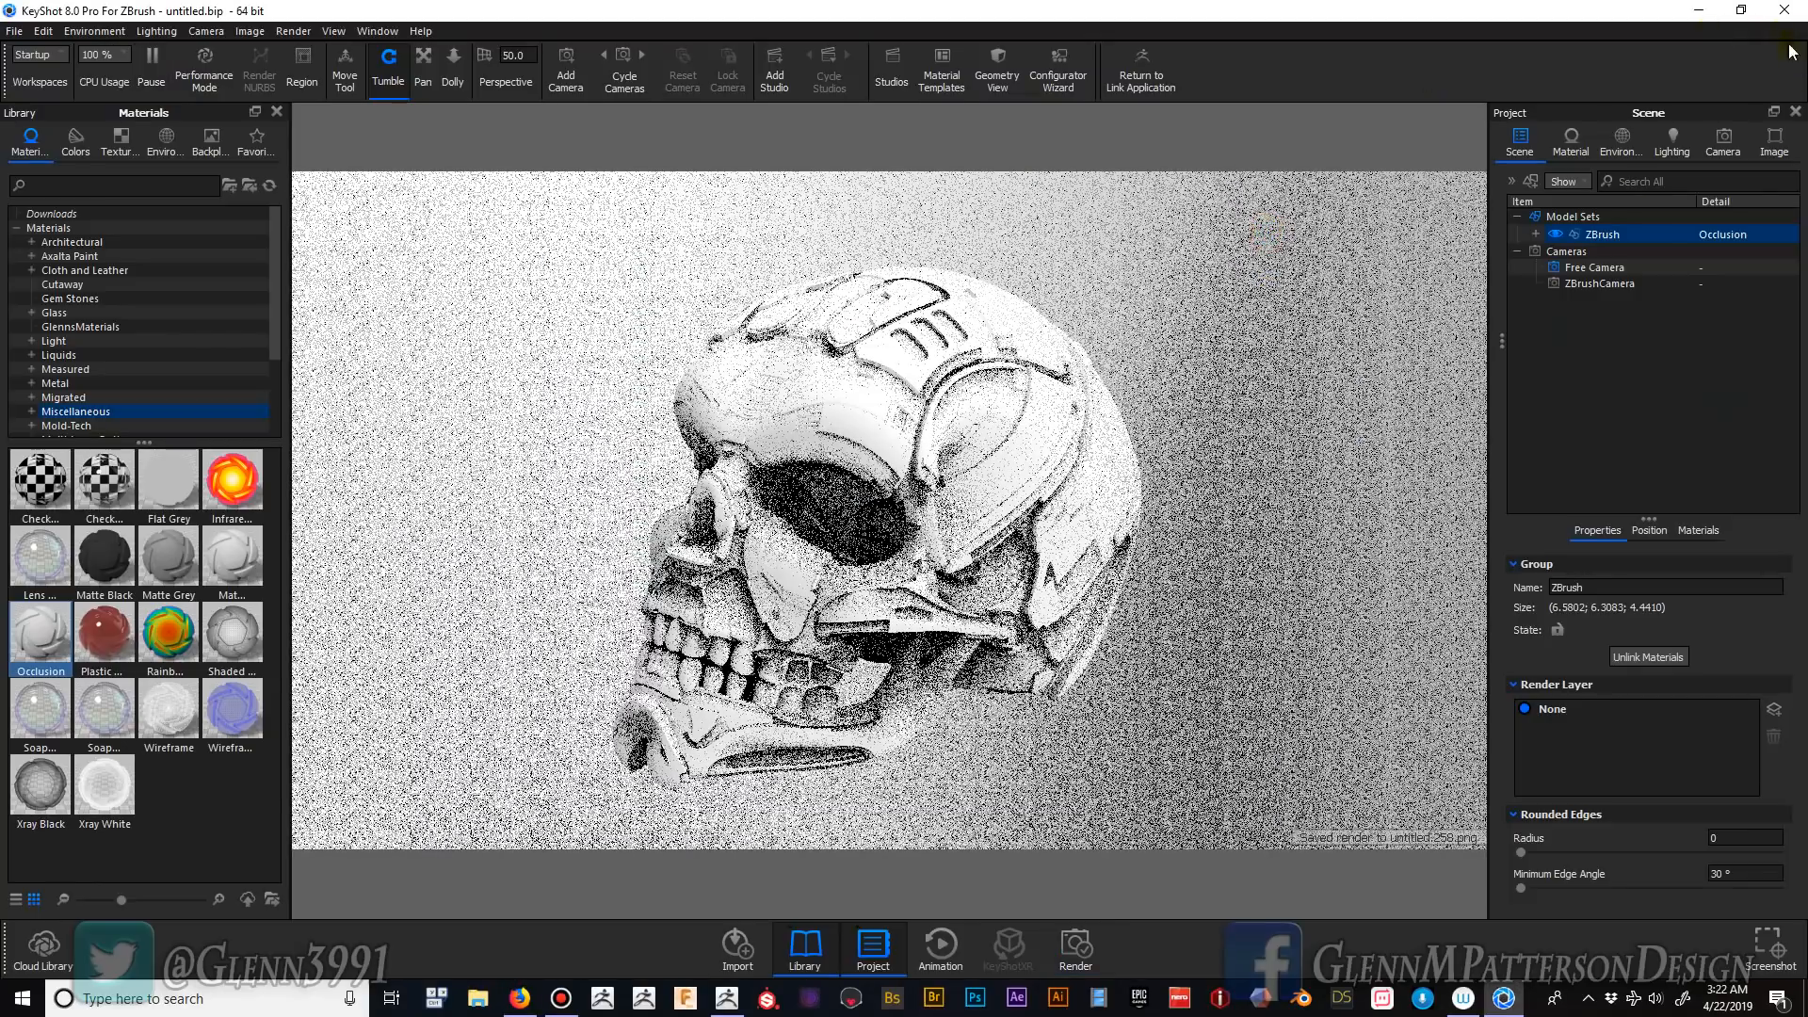
left_click(1789, 9)
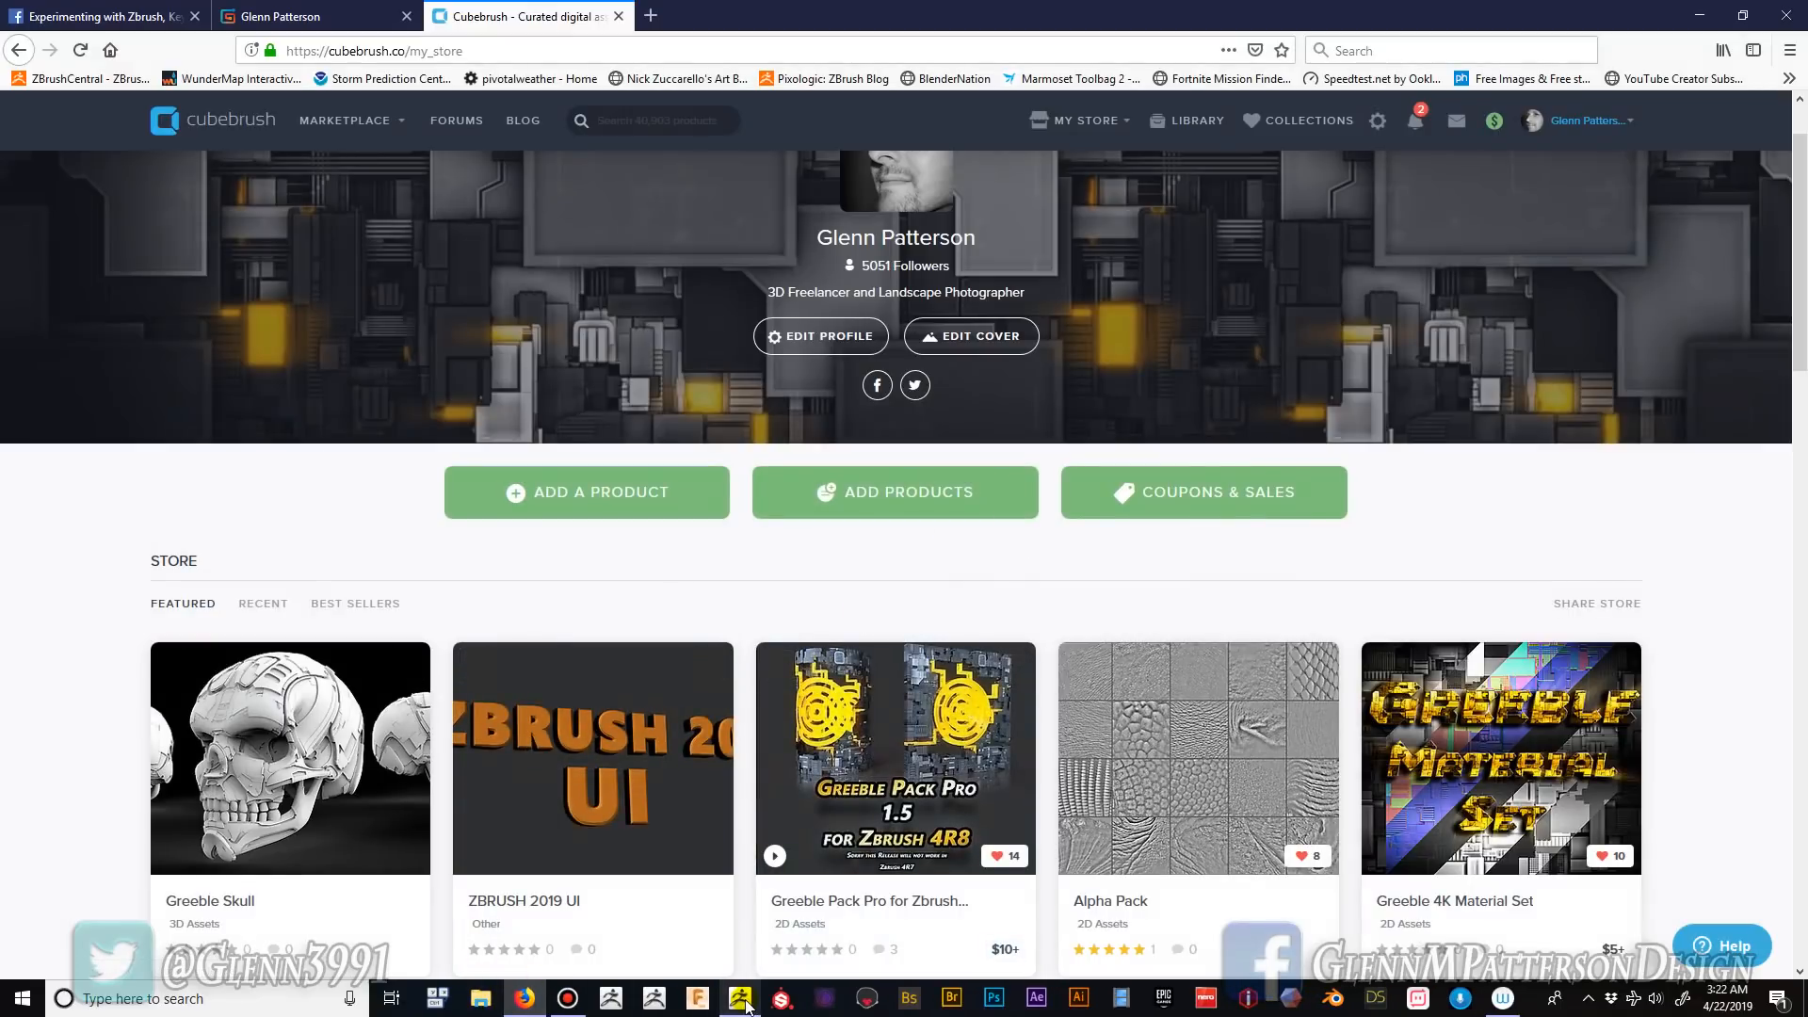
- Open the DEMO_FACEBOOK_3D folder in File Explorer, create a new folder named Demo in it, and open that folder
left_click(480, 1000)
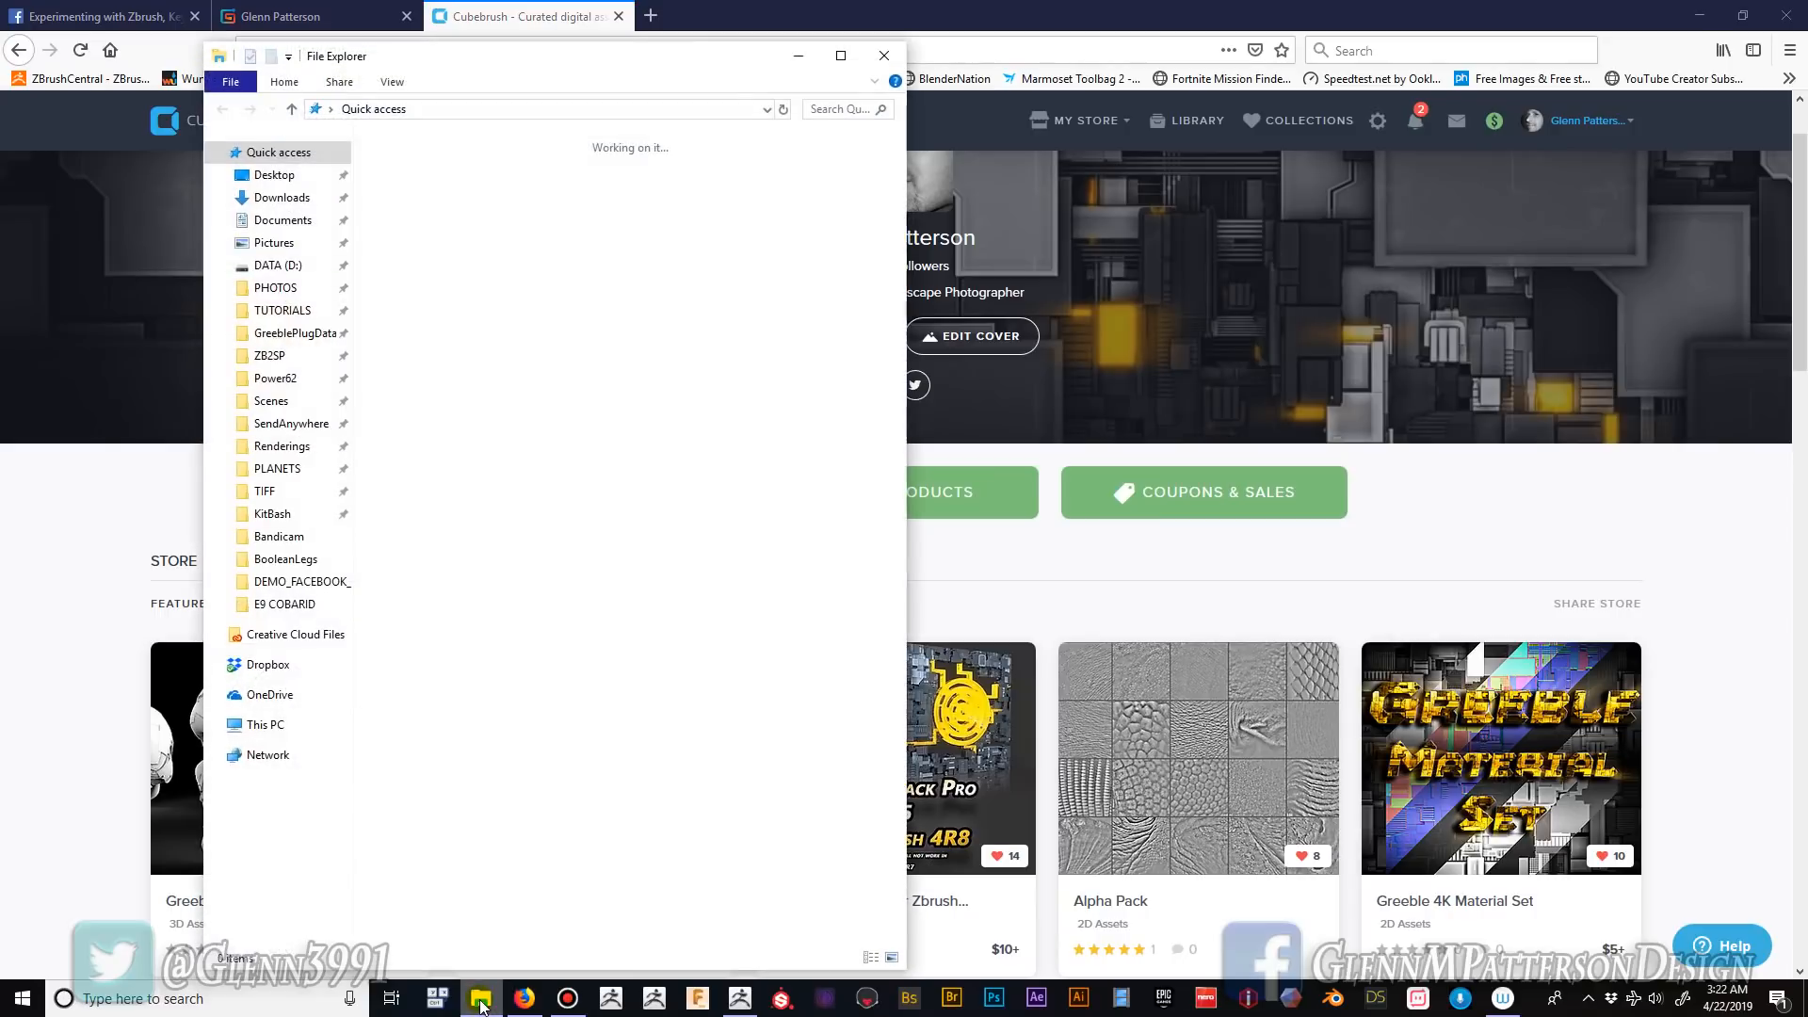
left_click(304, 582)
left_click(547, 738)
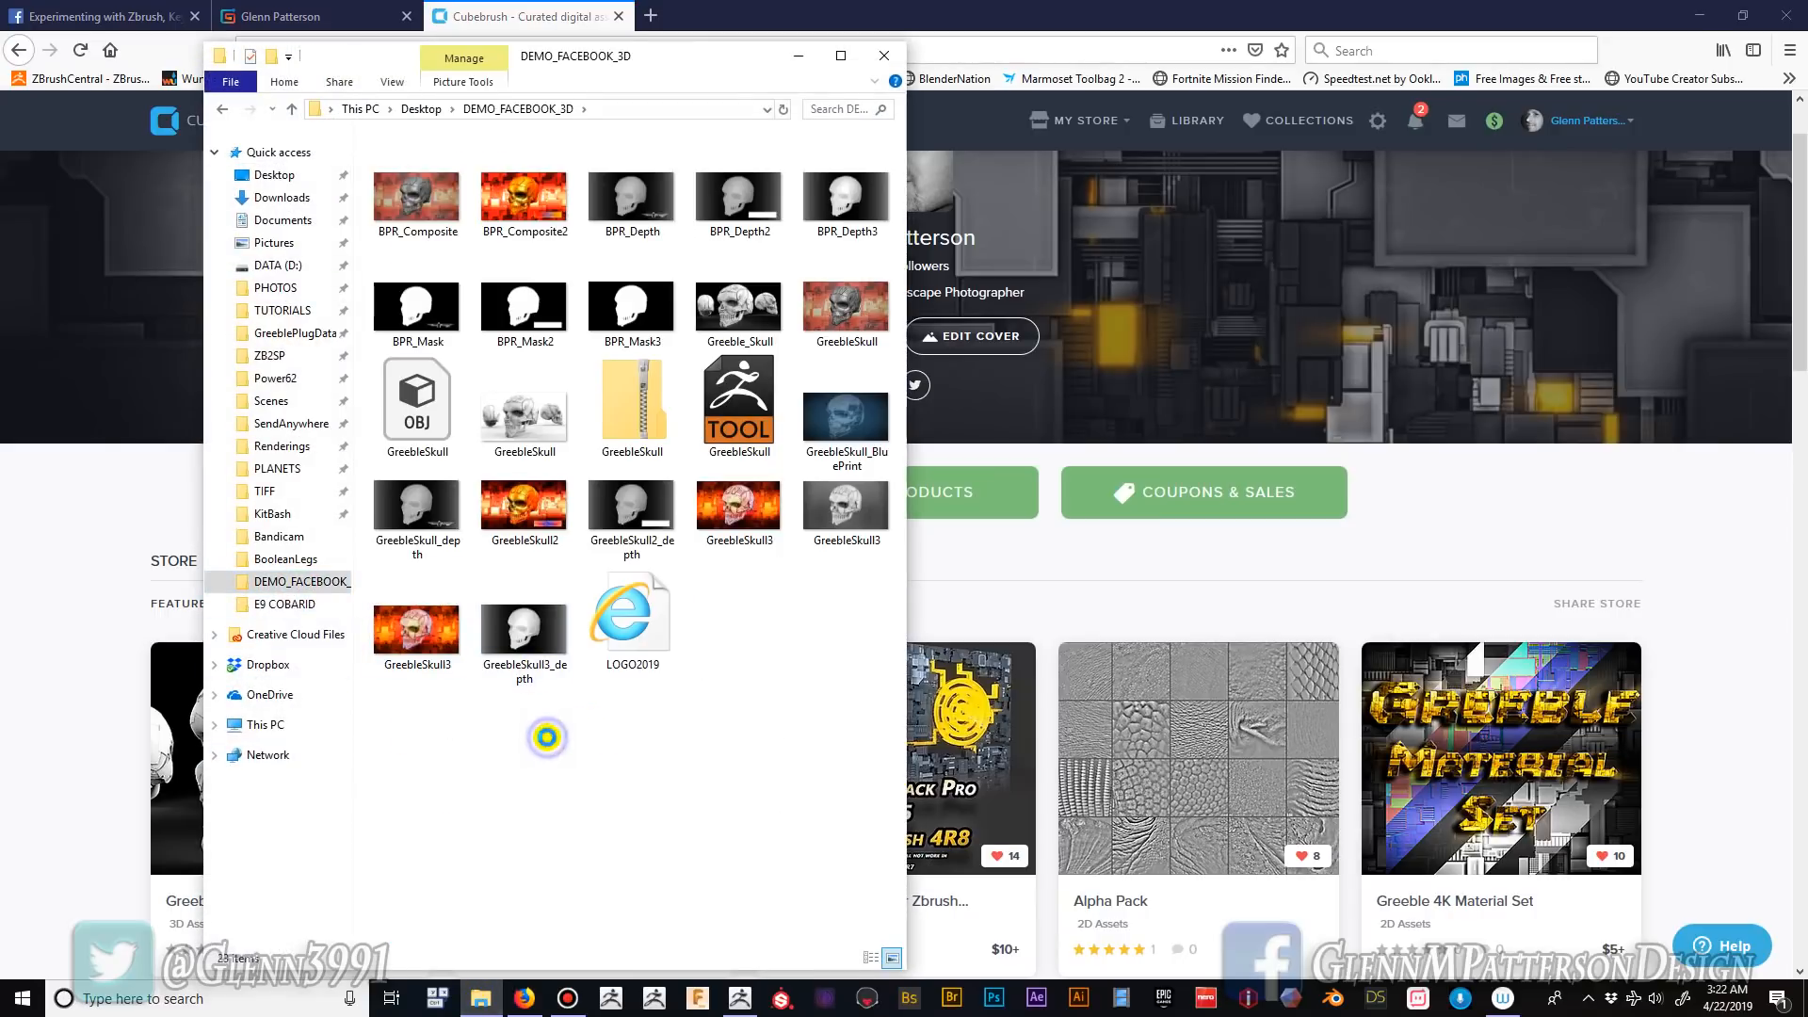
right_click(546, 738)
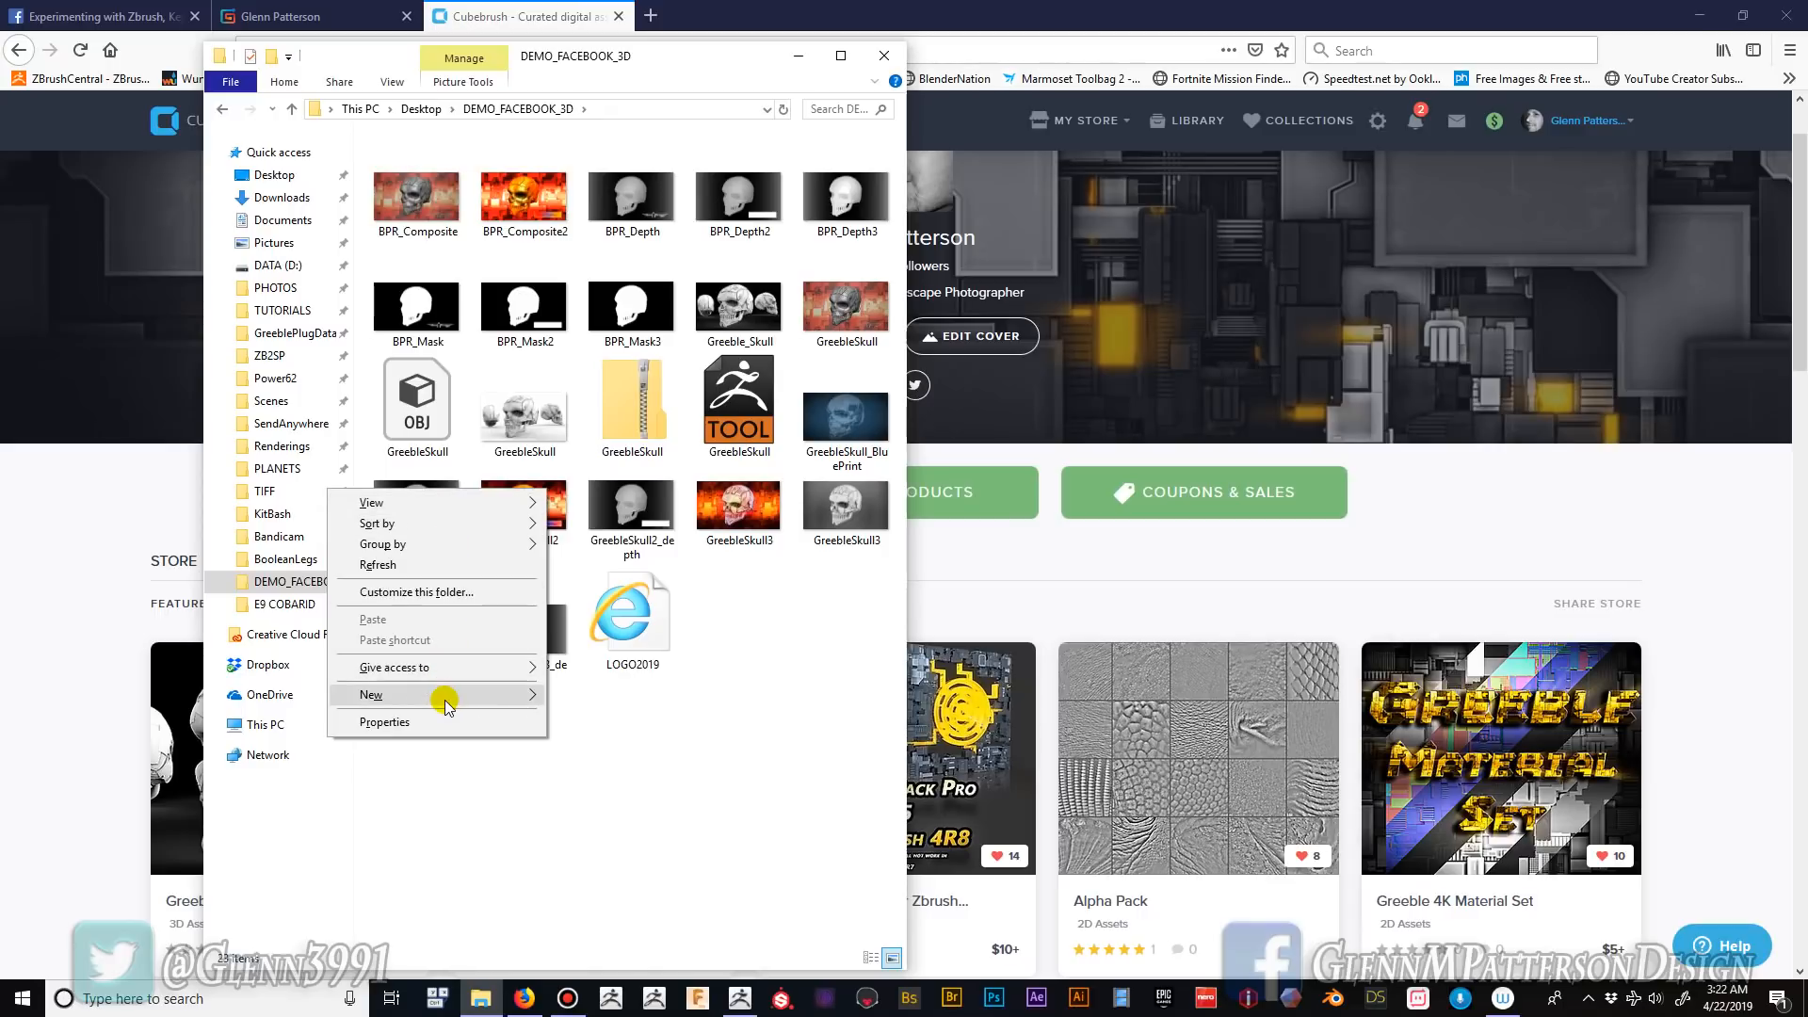
mouse_move(476, 697)
left_click(579, 697)
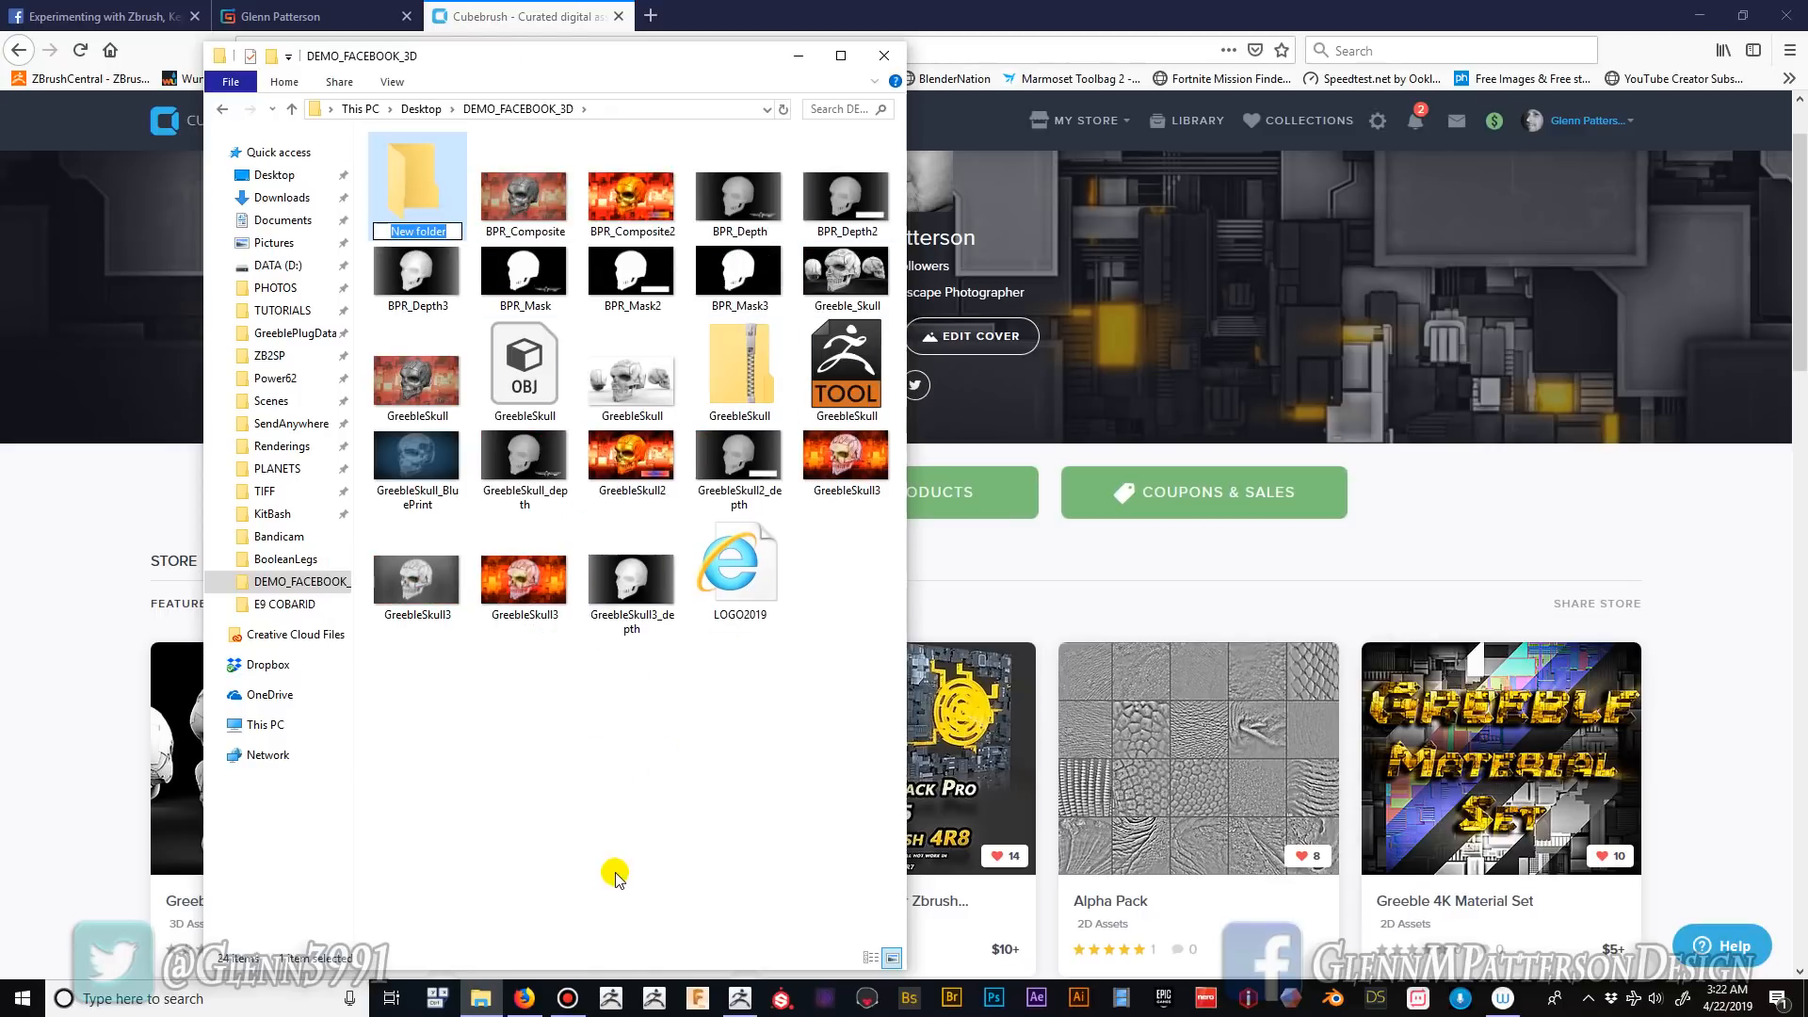
type("D")
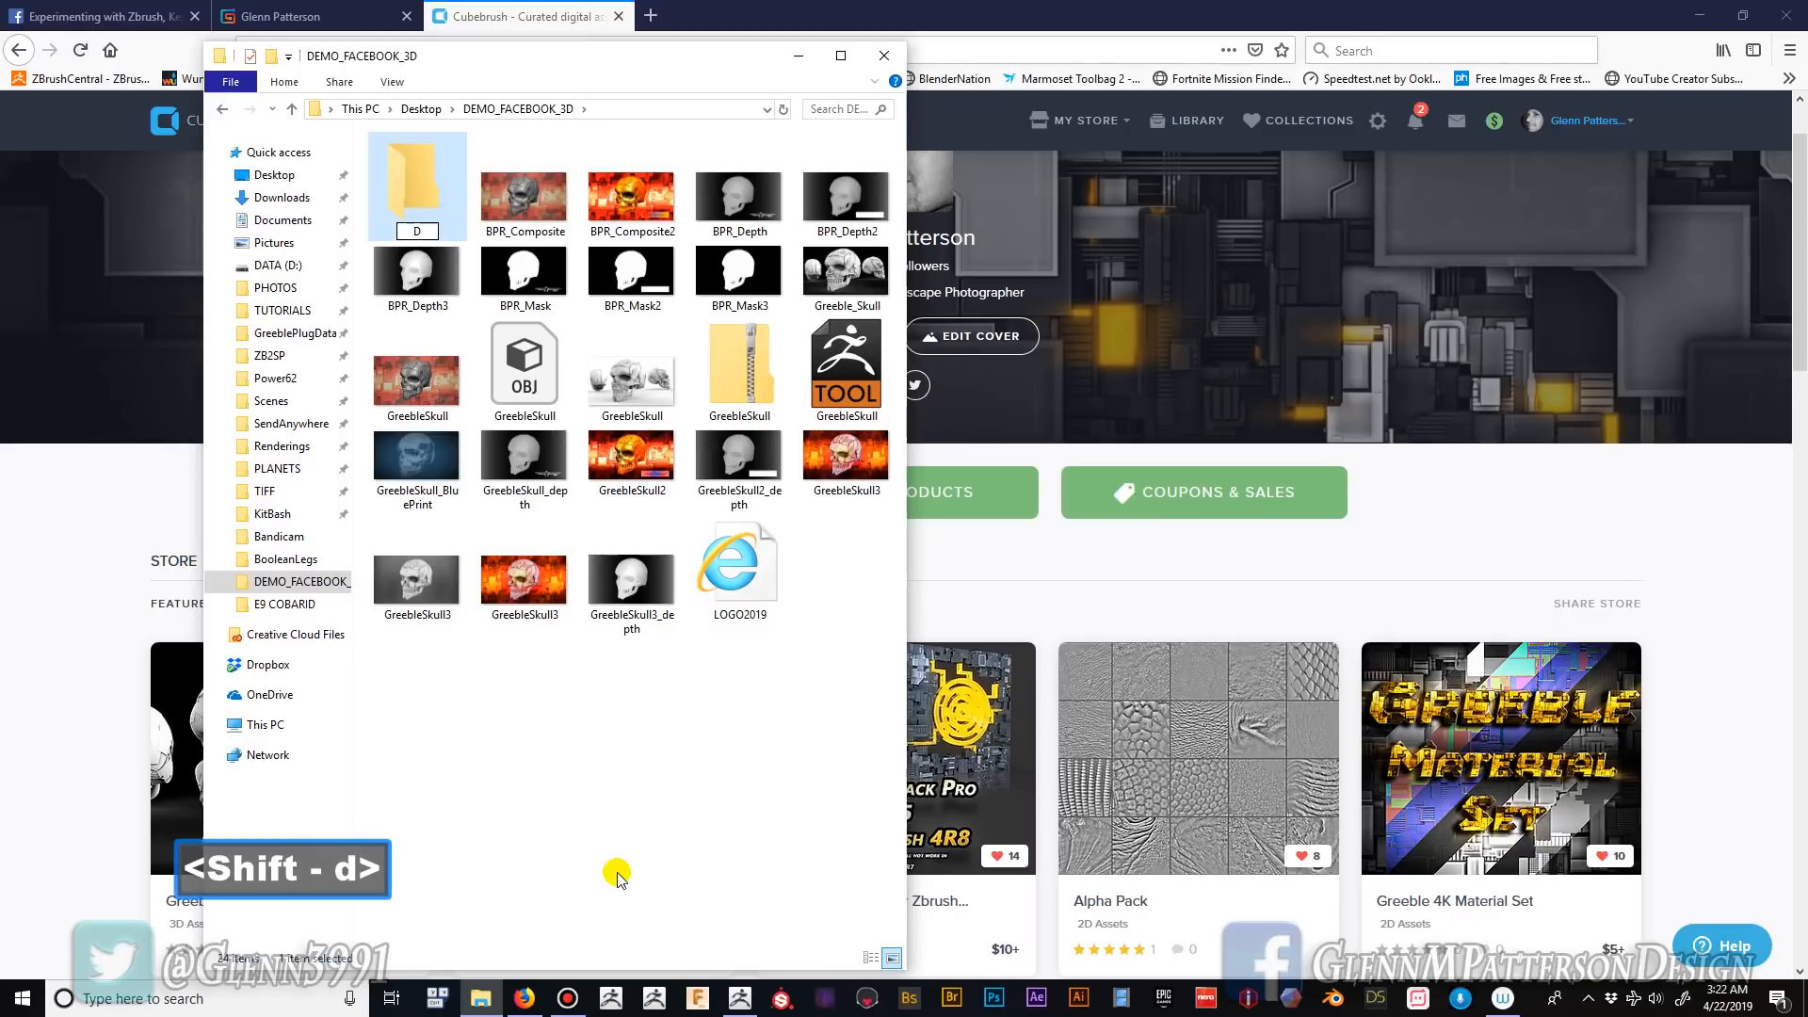
type("emo")
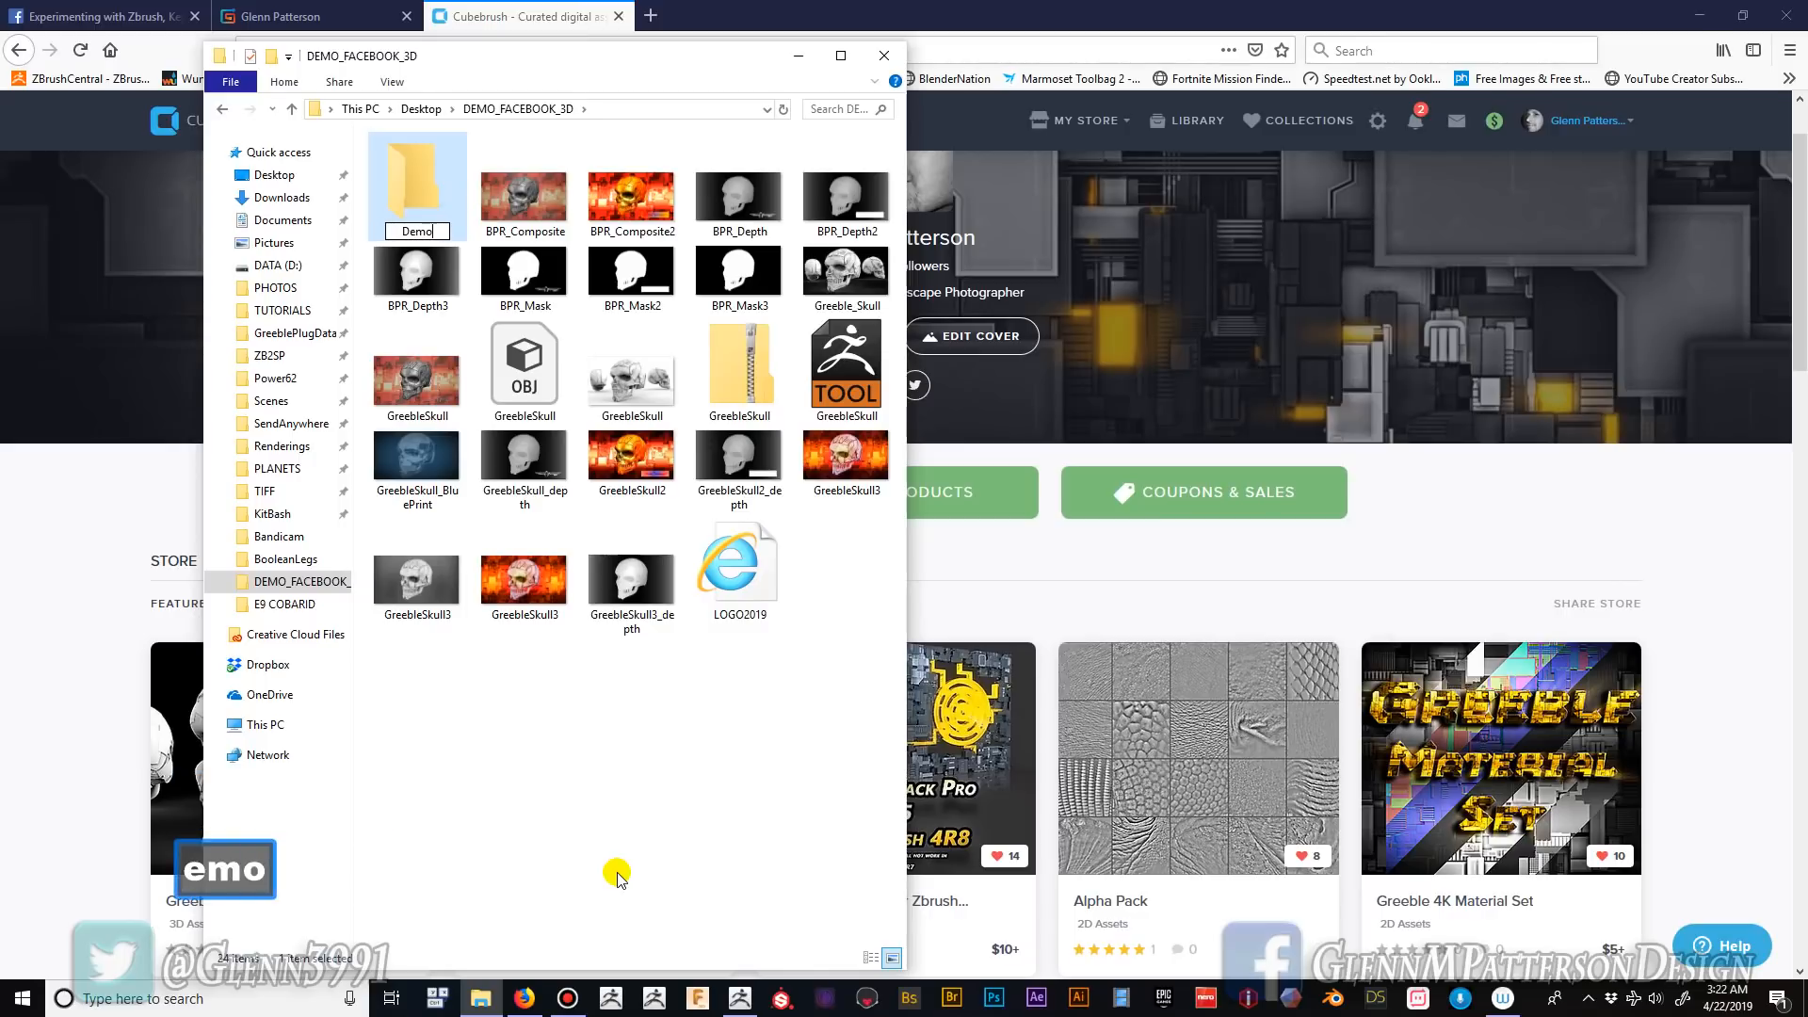
key("Return")
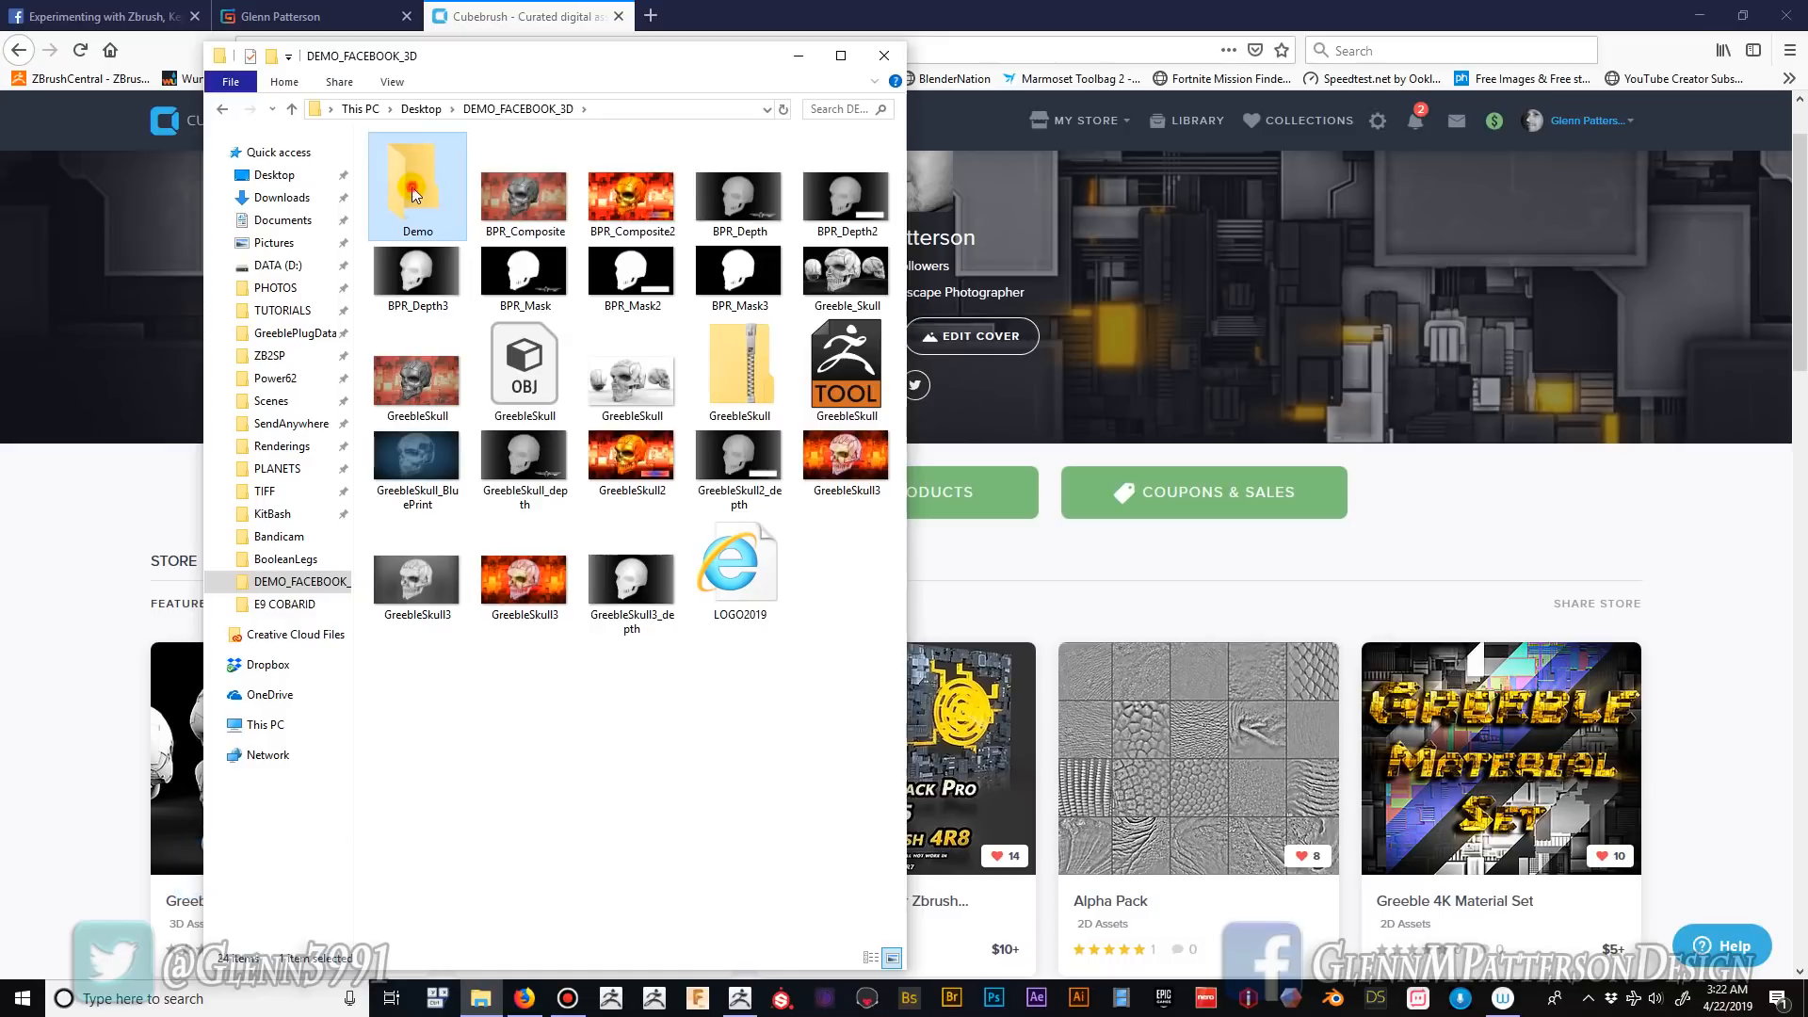
double_click(414, 193)
- Go to the KeyShot 8 Renderings folder and preview the untitled.258 render in Photos
left_click(325, 446)
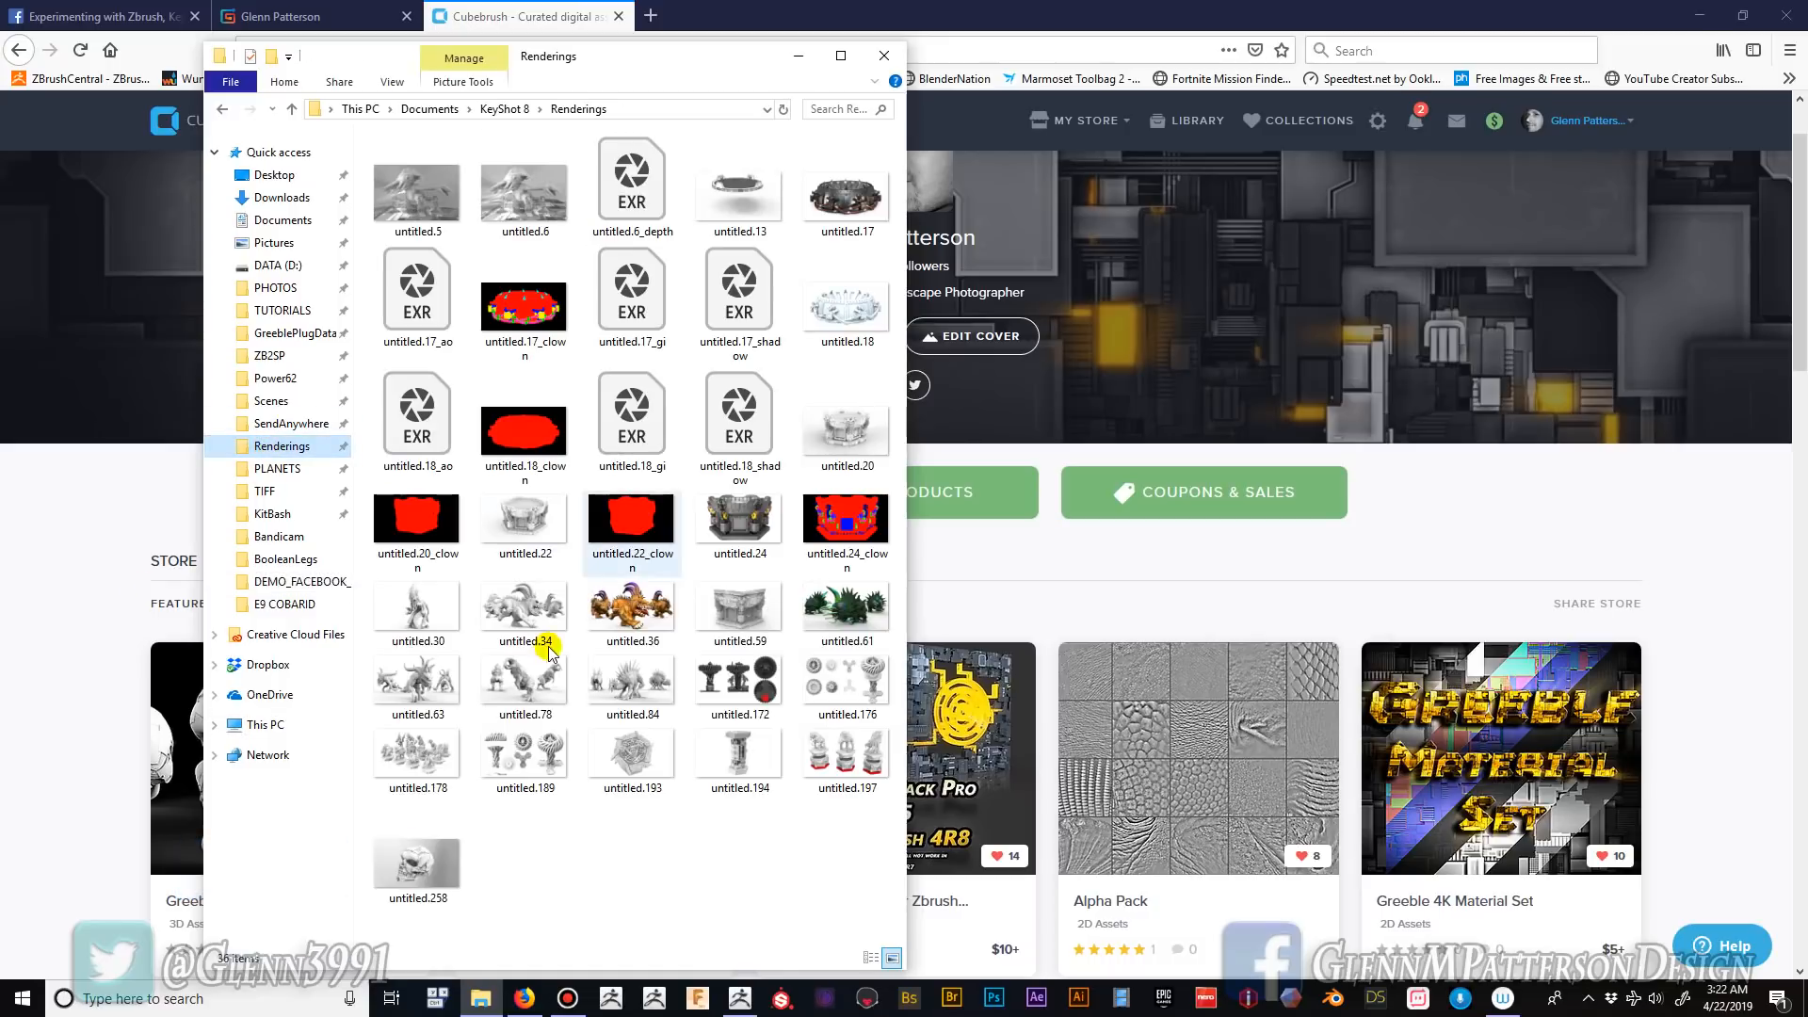
left_click(410, 865)
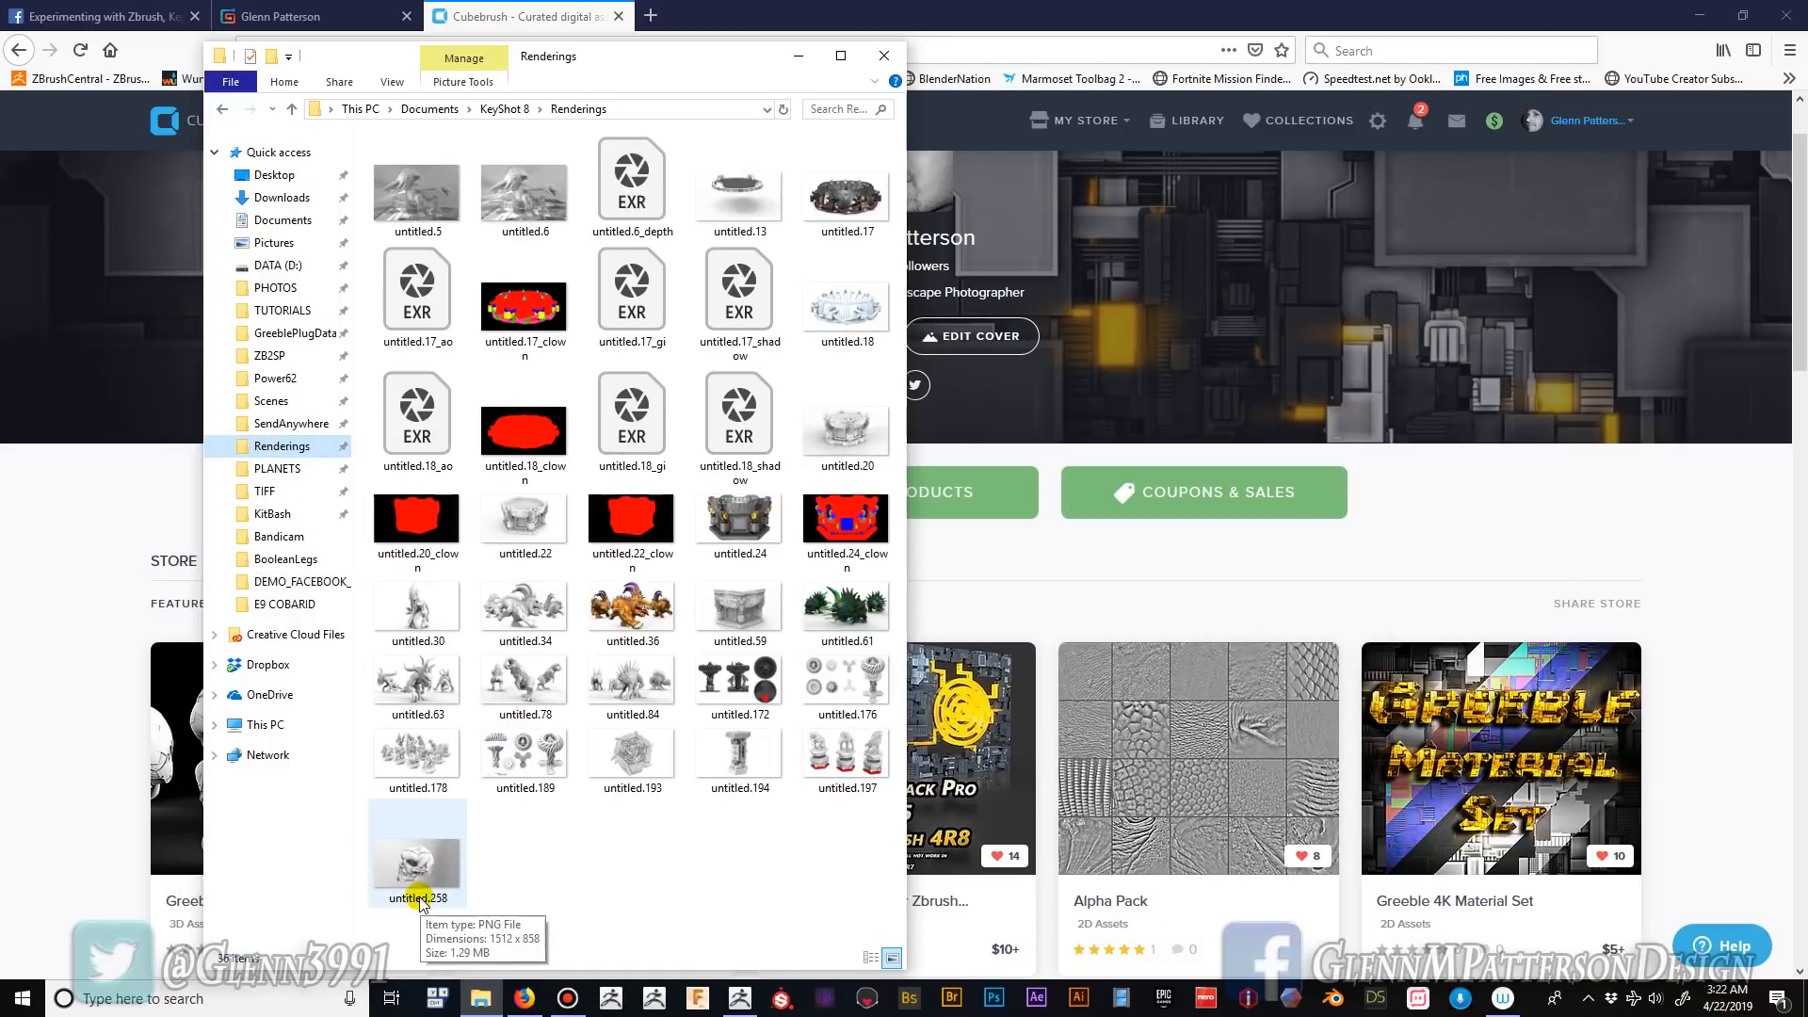
left_click(421, 903)
double_click(420, 866)
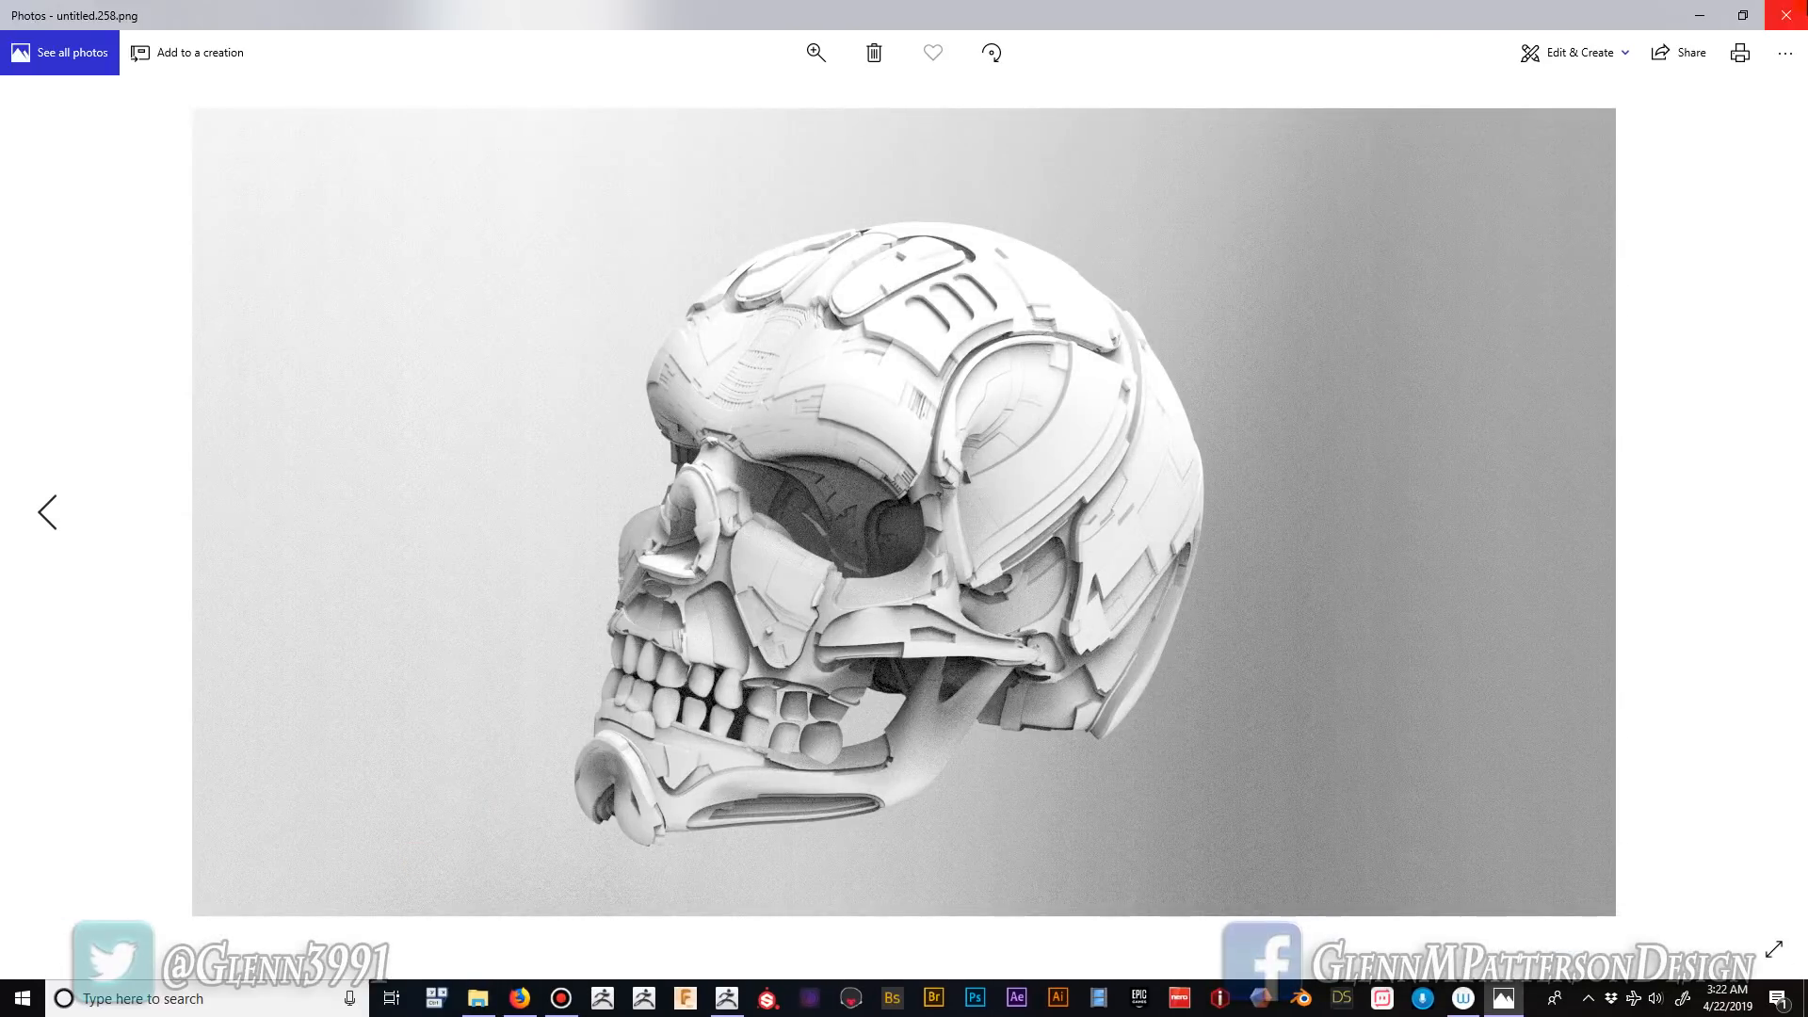
left_click(1786, 15)
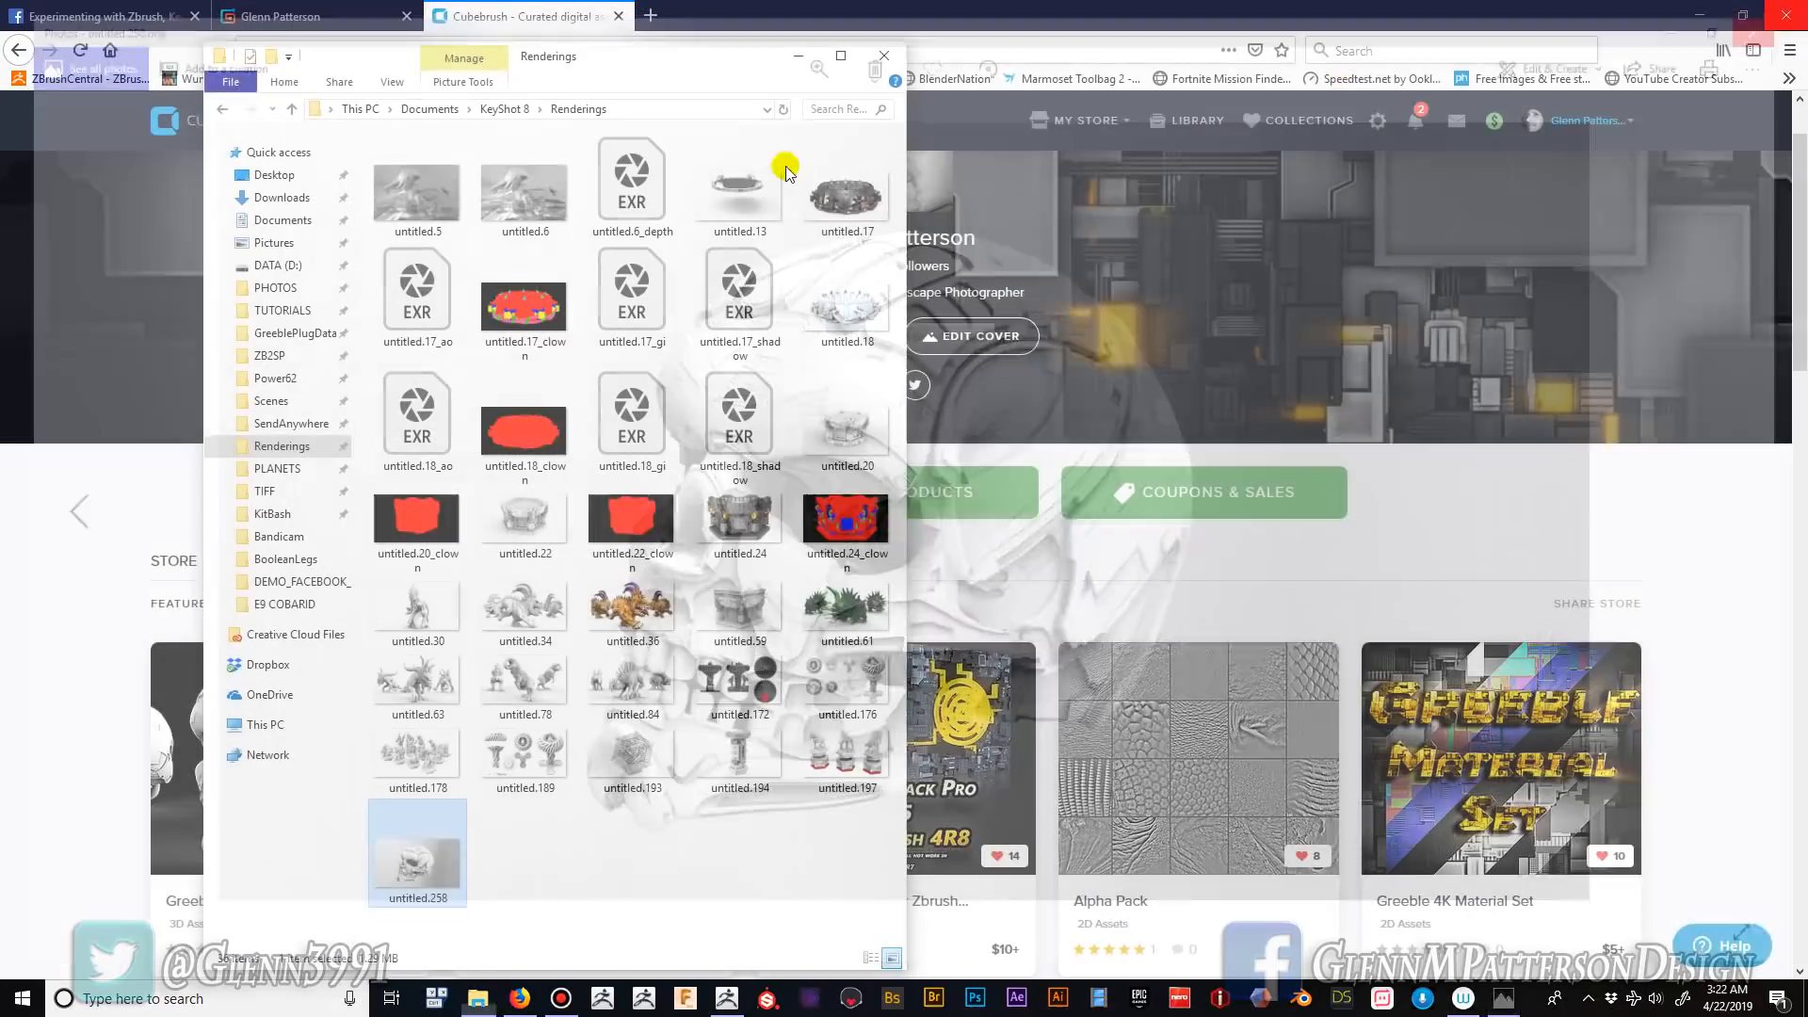
- Rename the untitled.258 image as Demo
left_click(417, 900)
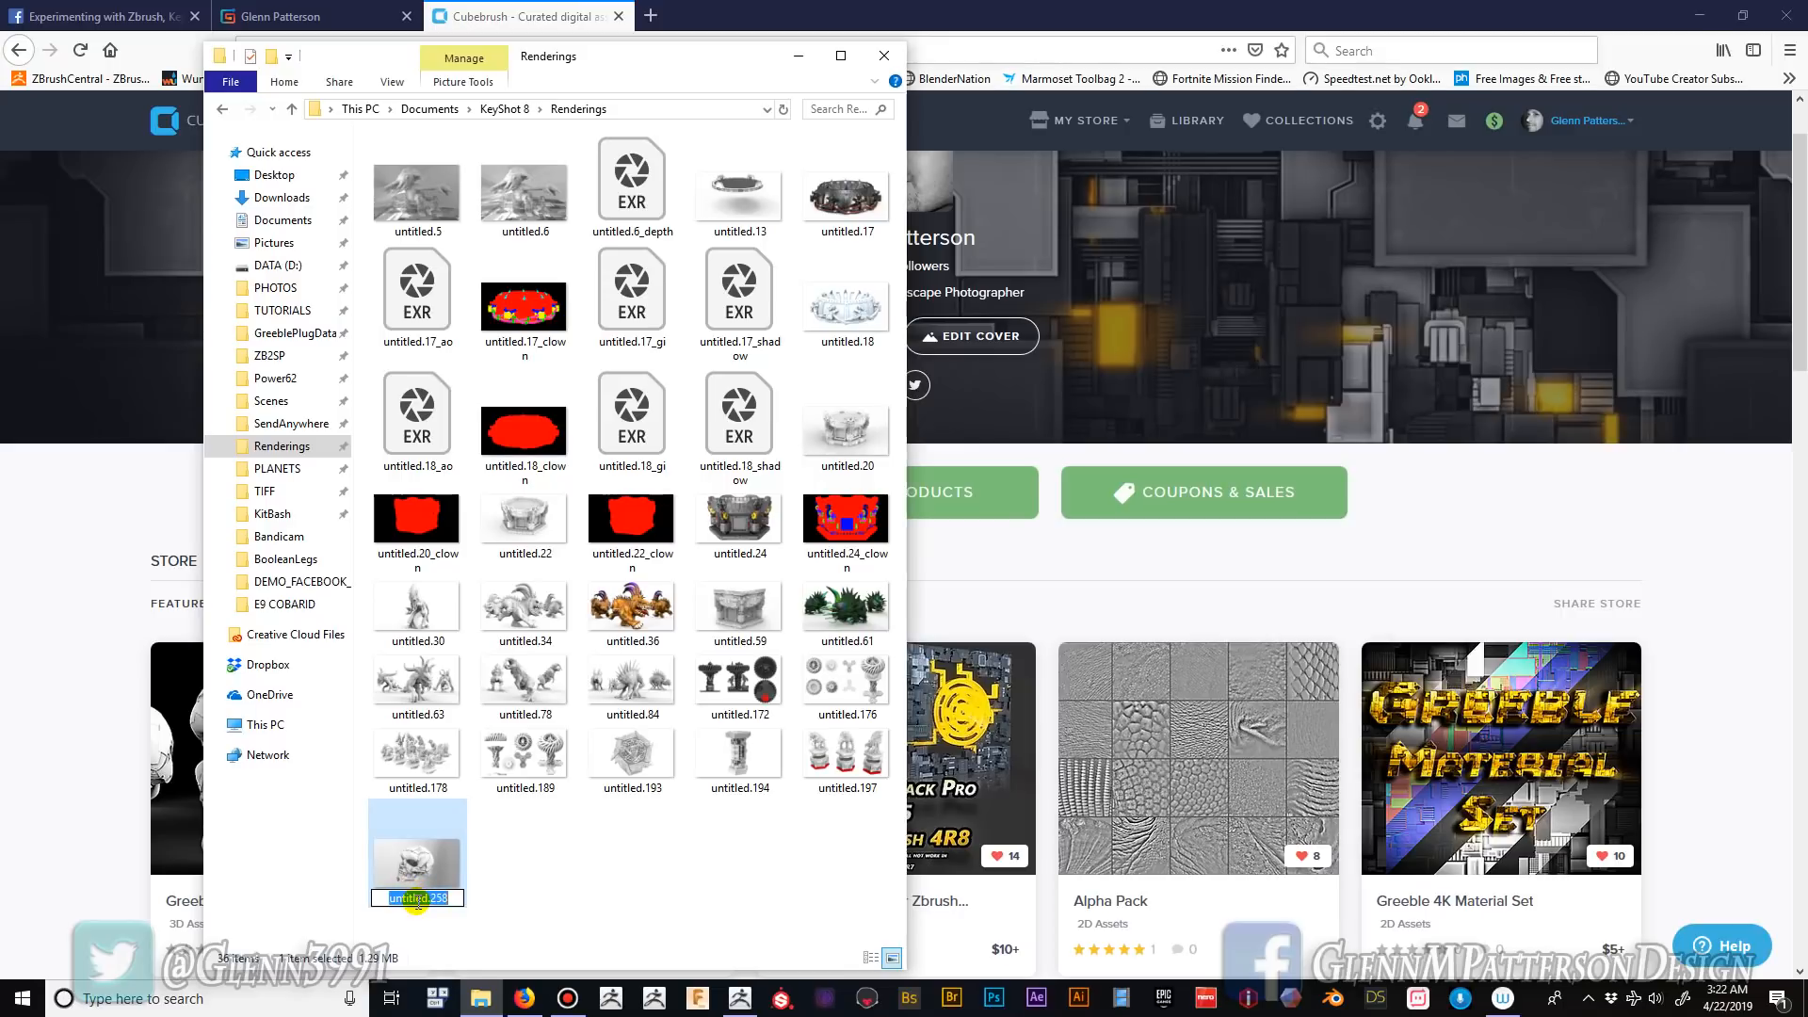
type("DE")
key("BackSpace")
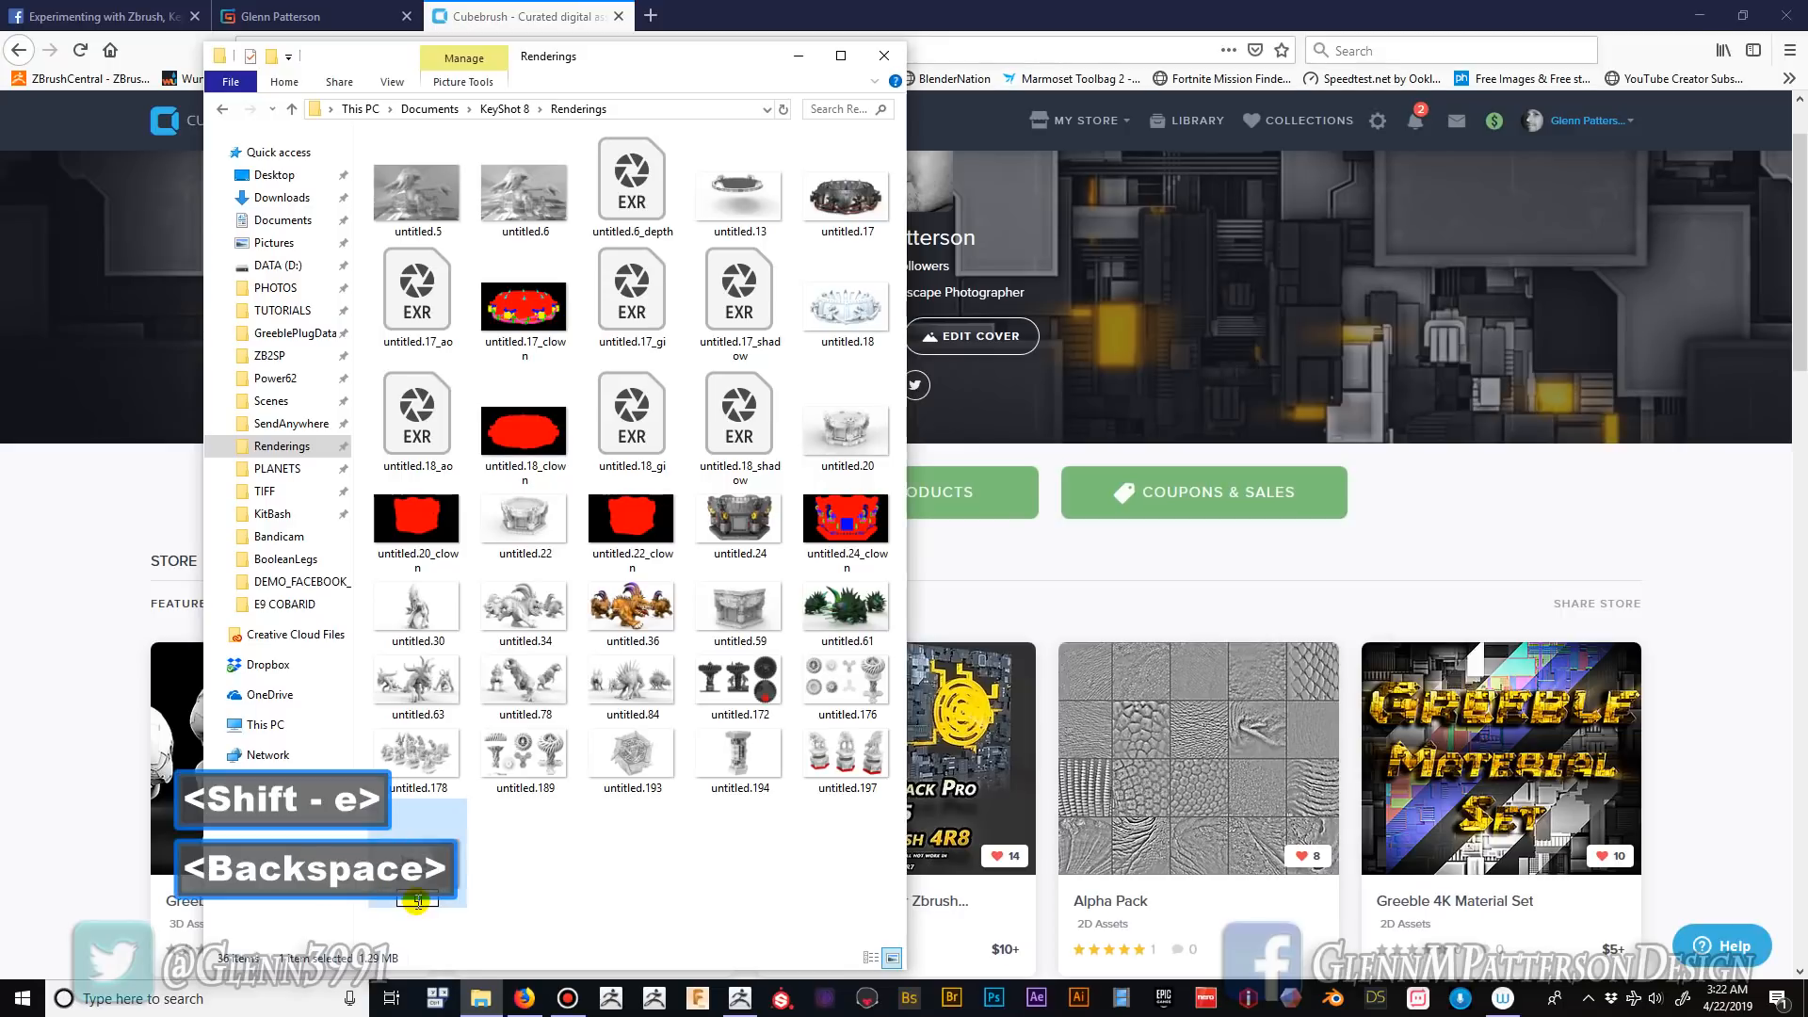
type("emo")
key("Return")
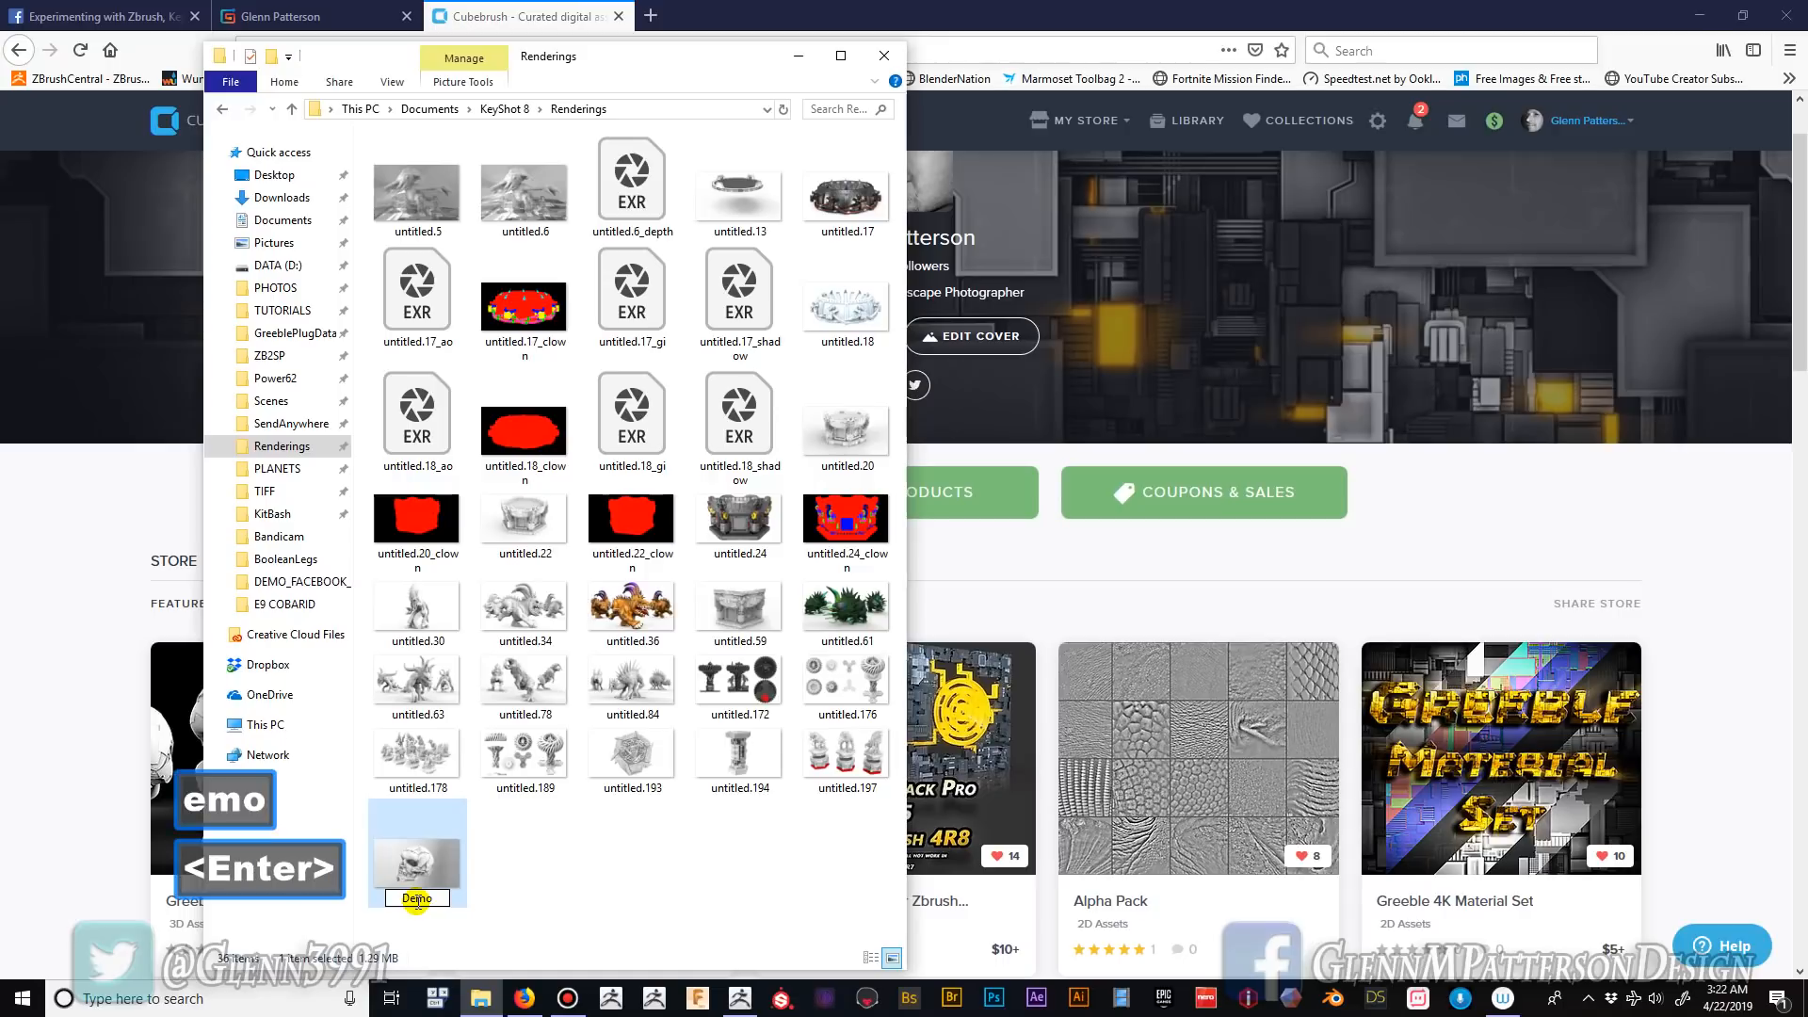
- Move the Demo image from the Renderings folder into the Demo folder inside DEMO_FACEBOOK_3D
key("ctrl+x")
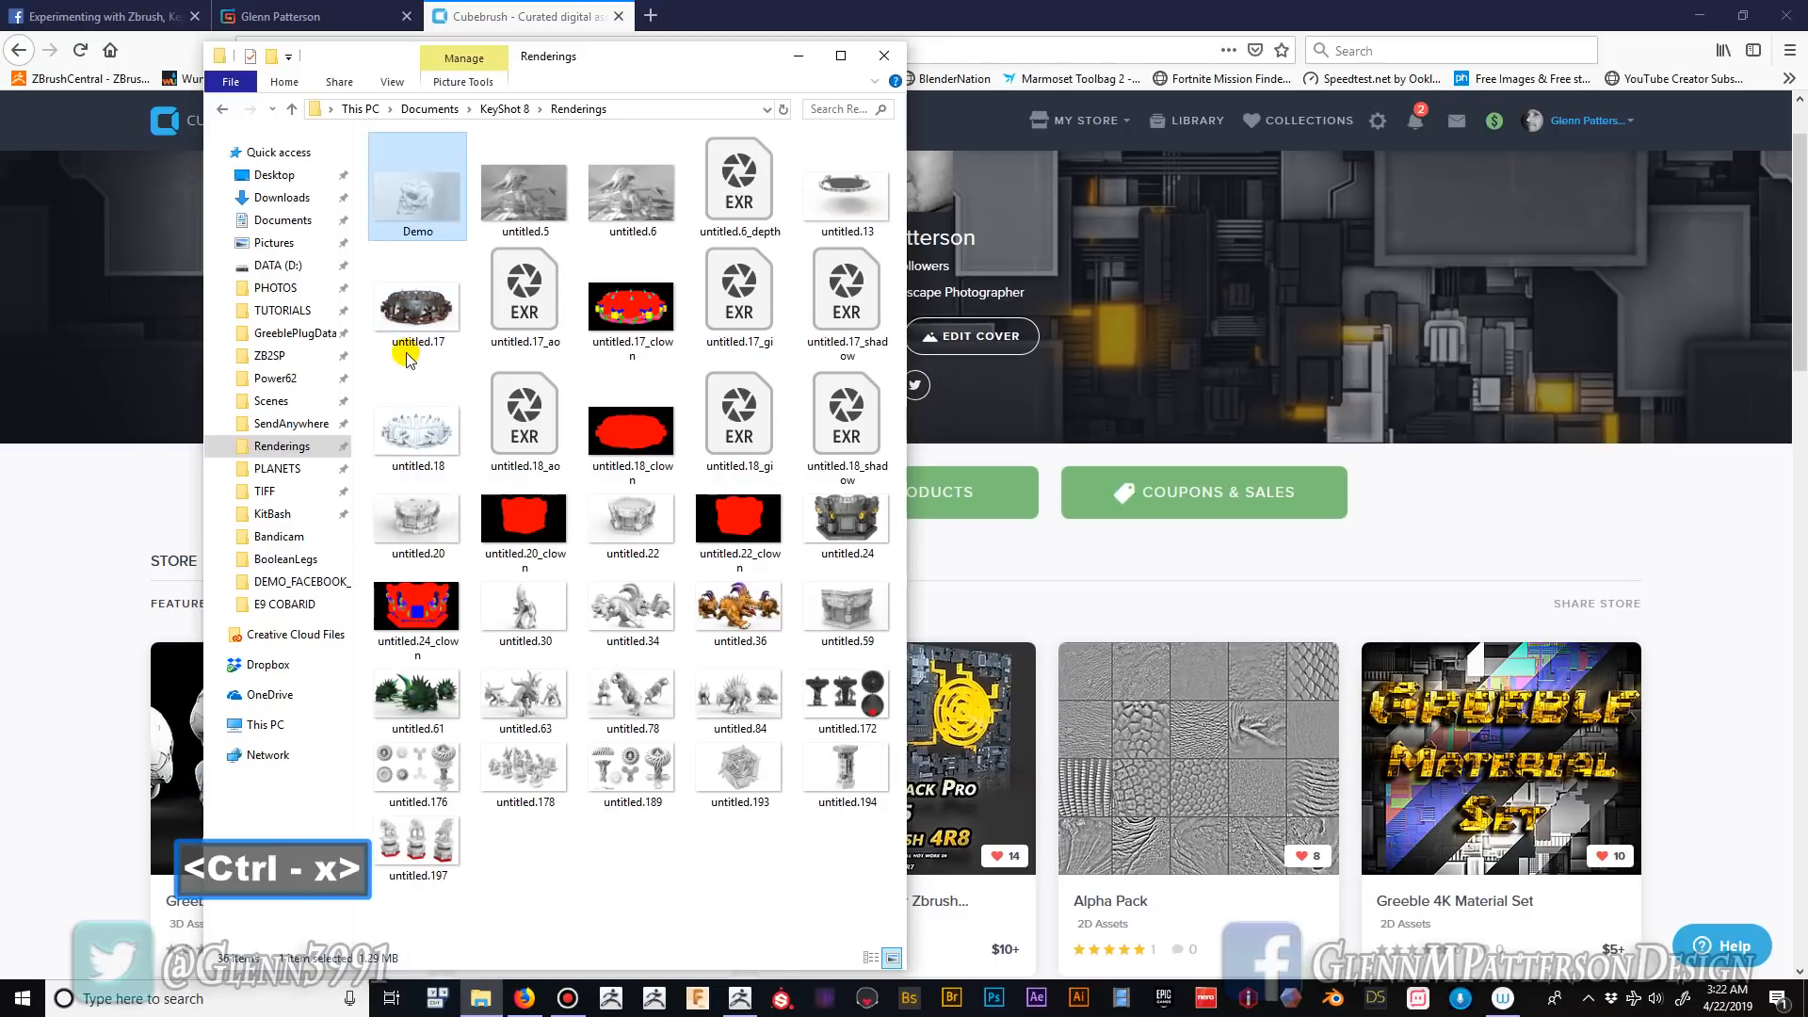
left_click(223, 108)
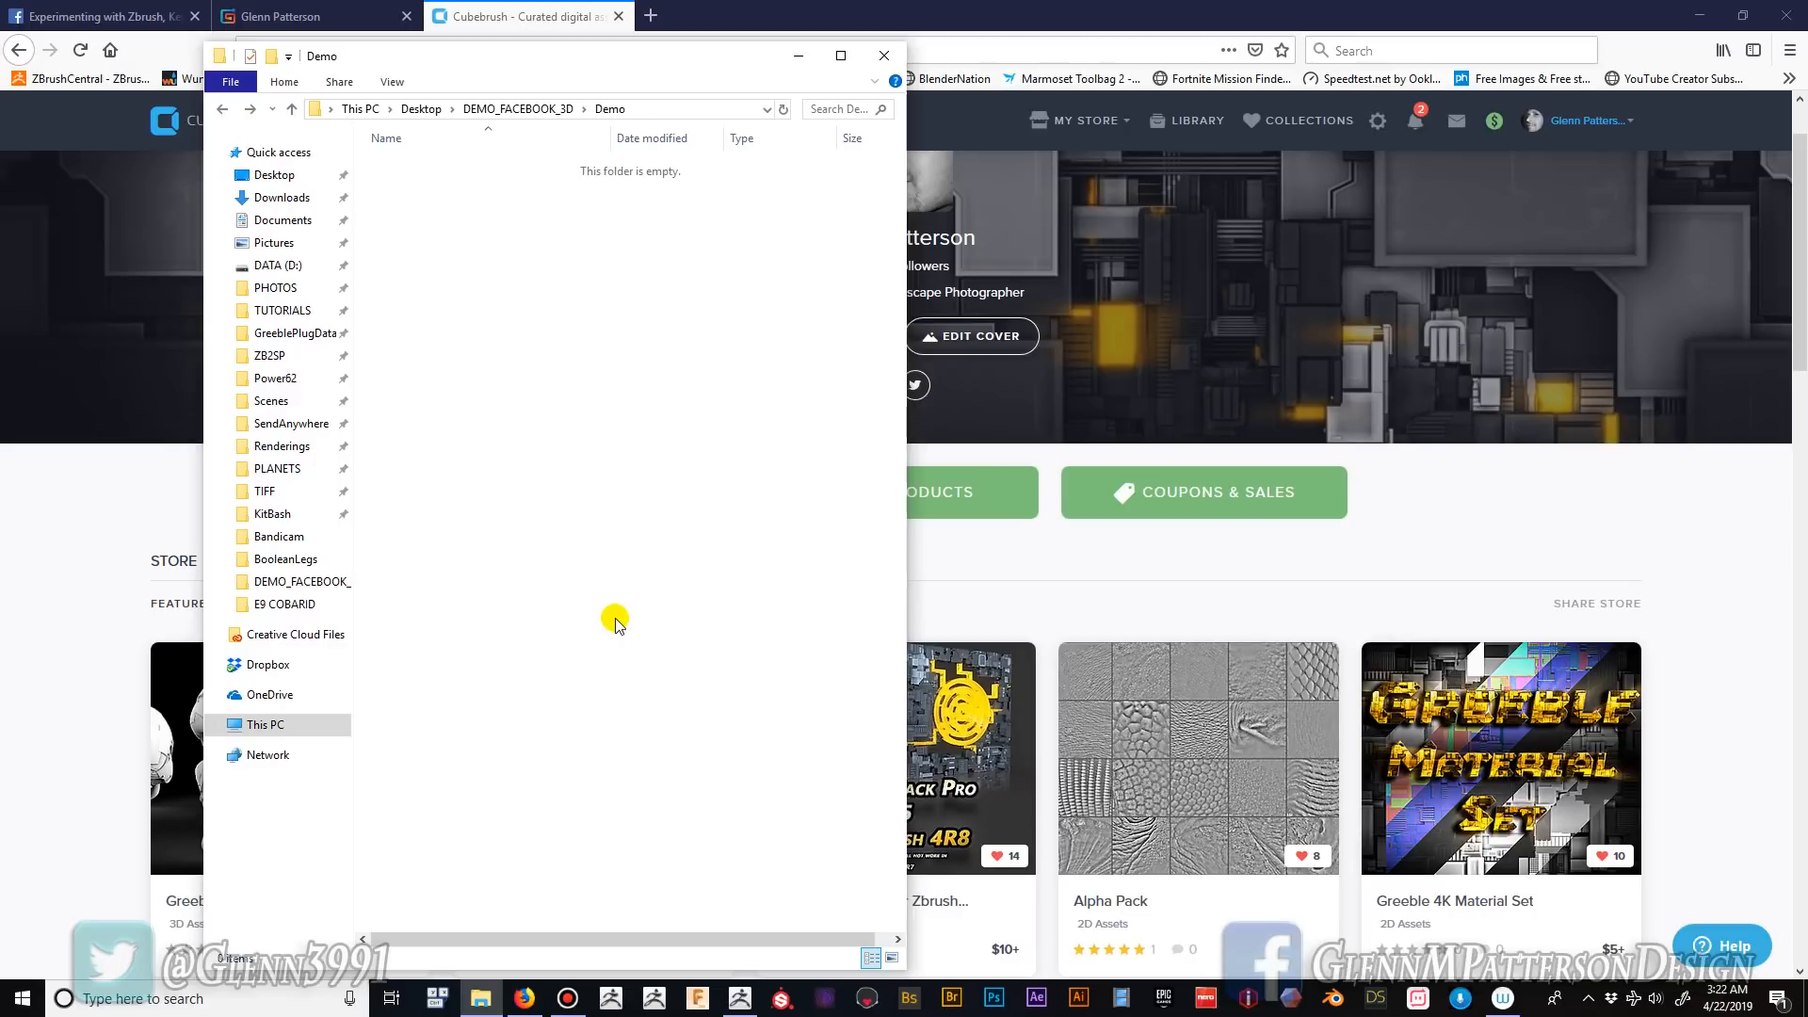
key("ctrl+v")
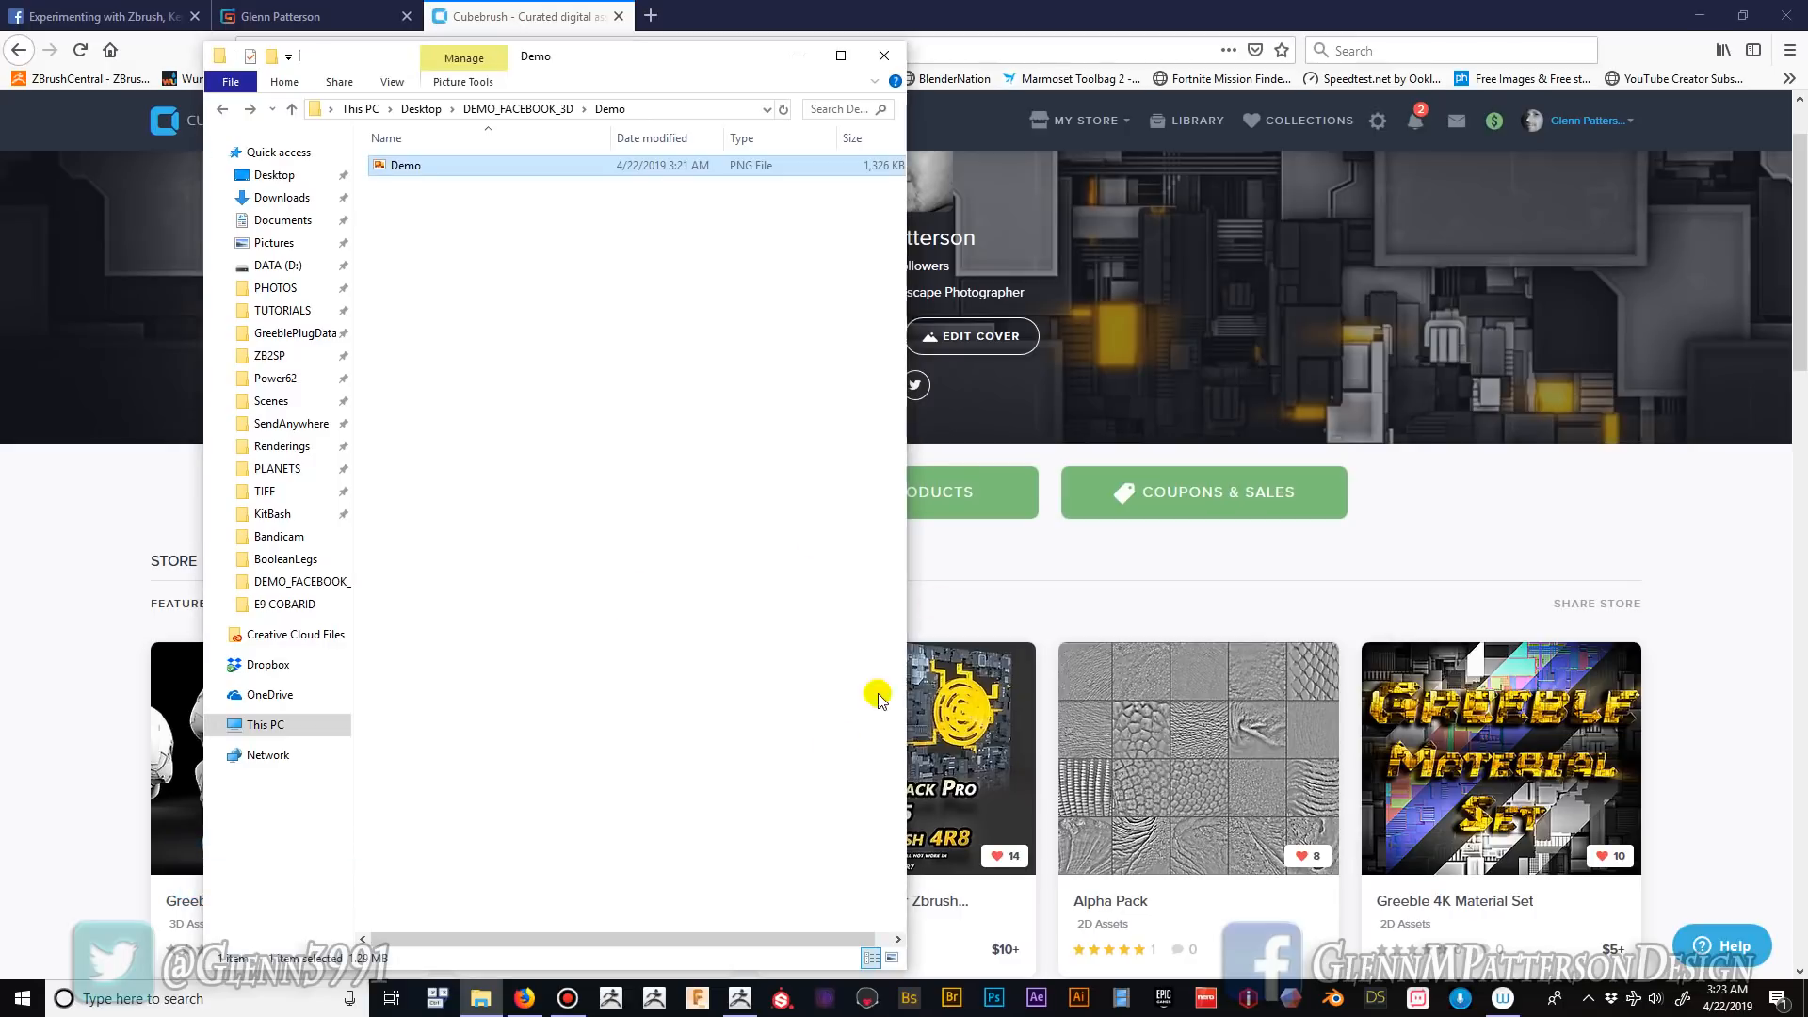
- Switch to ZBrush, turn off KeyShot as the external renderer, and show the BPR RenderPass maps
left_click(740, 998)
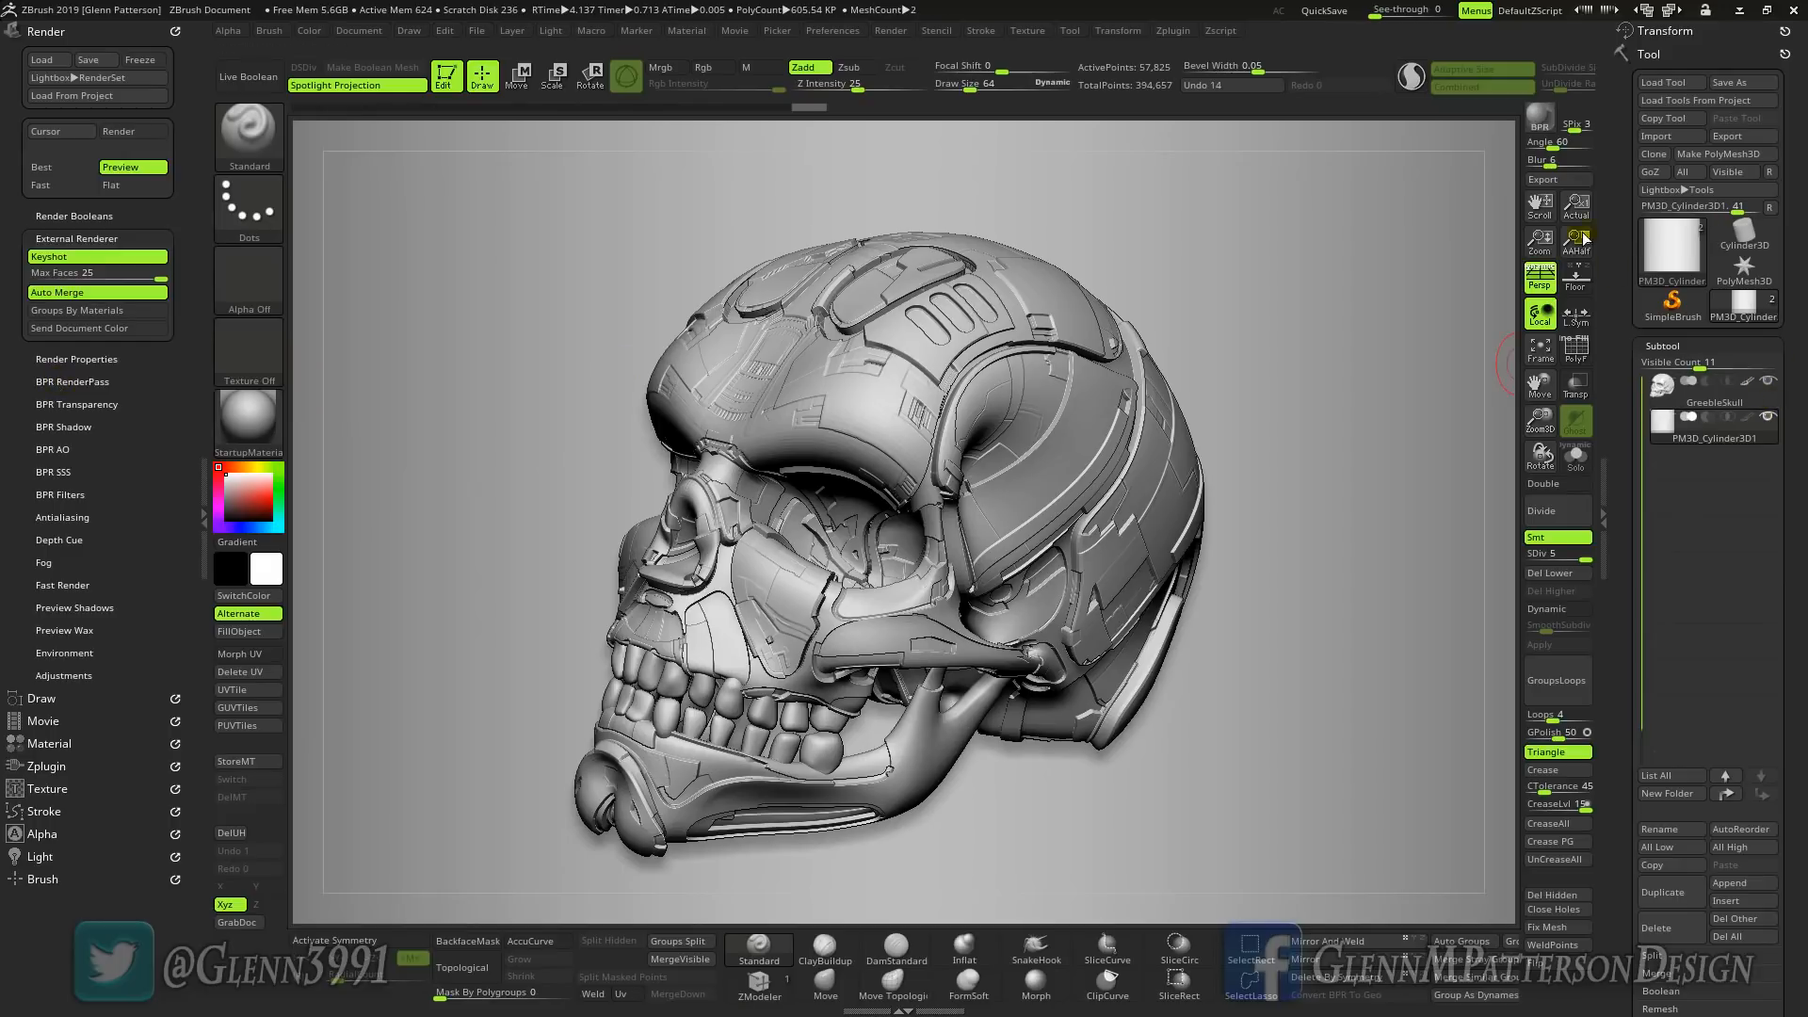
left_click(94, 256)
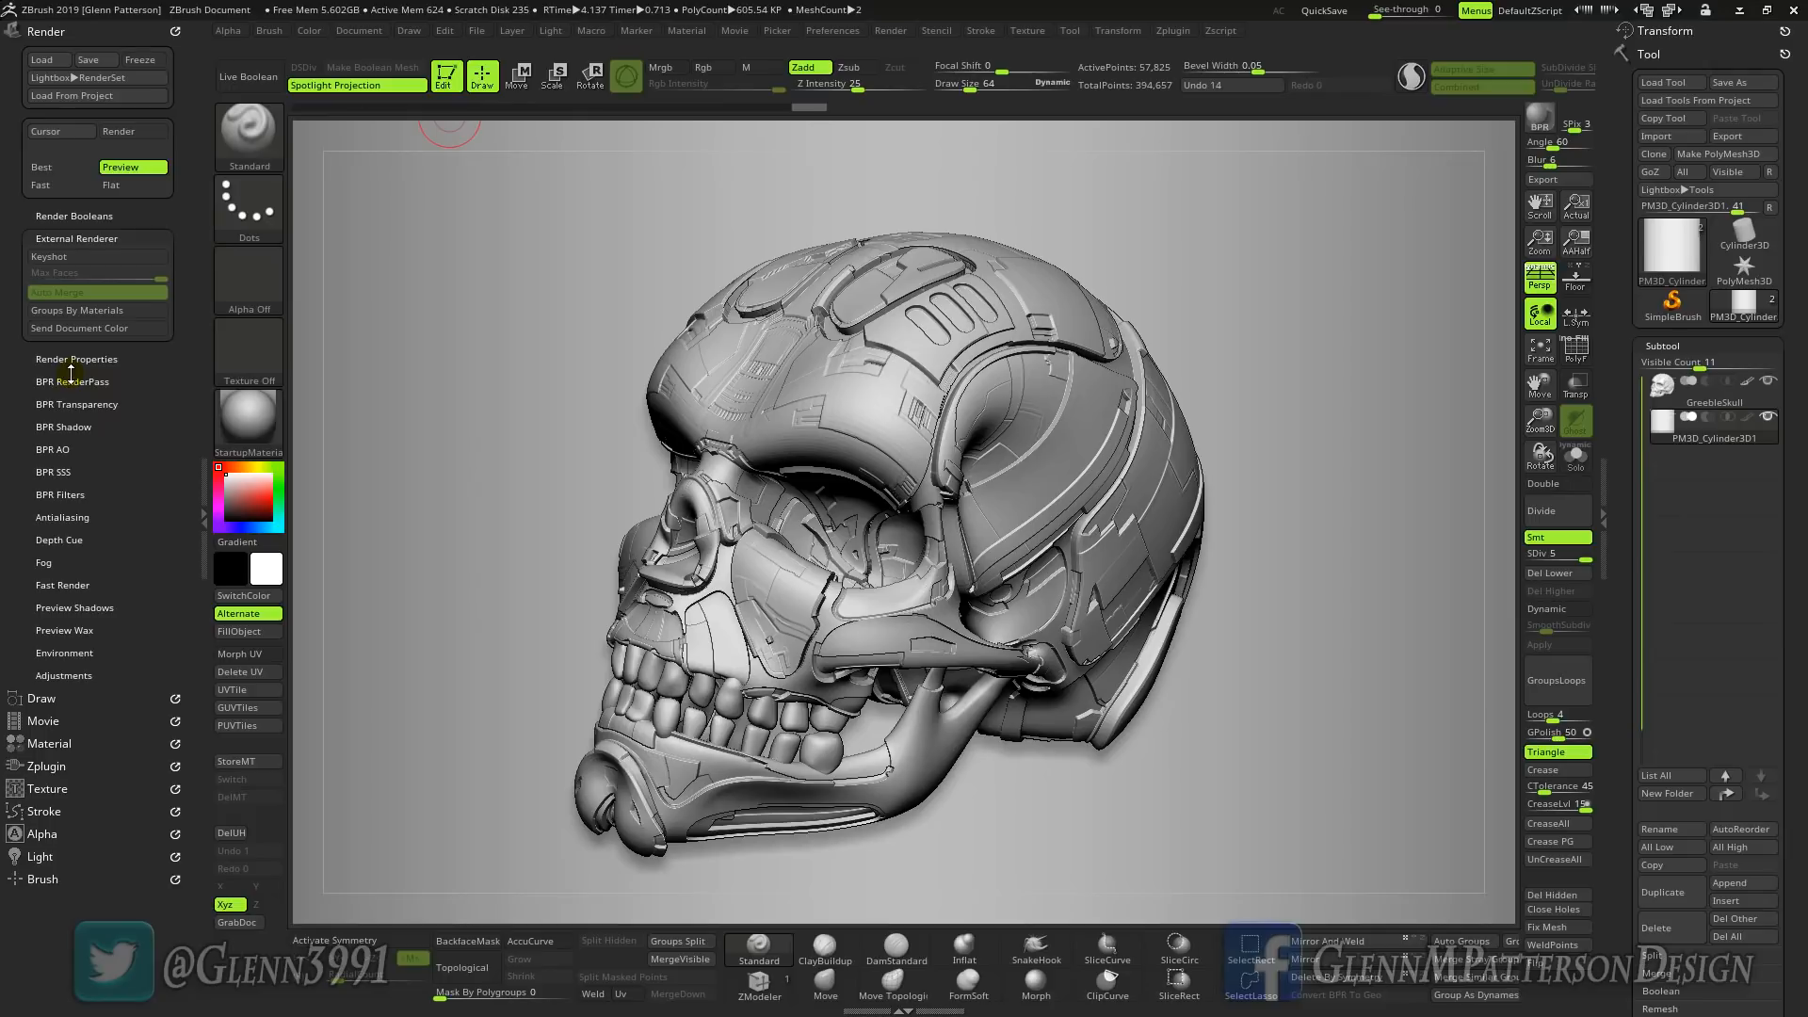
left_click(66, 379)
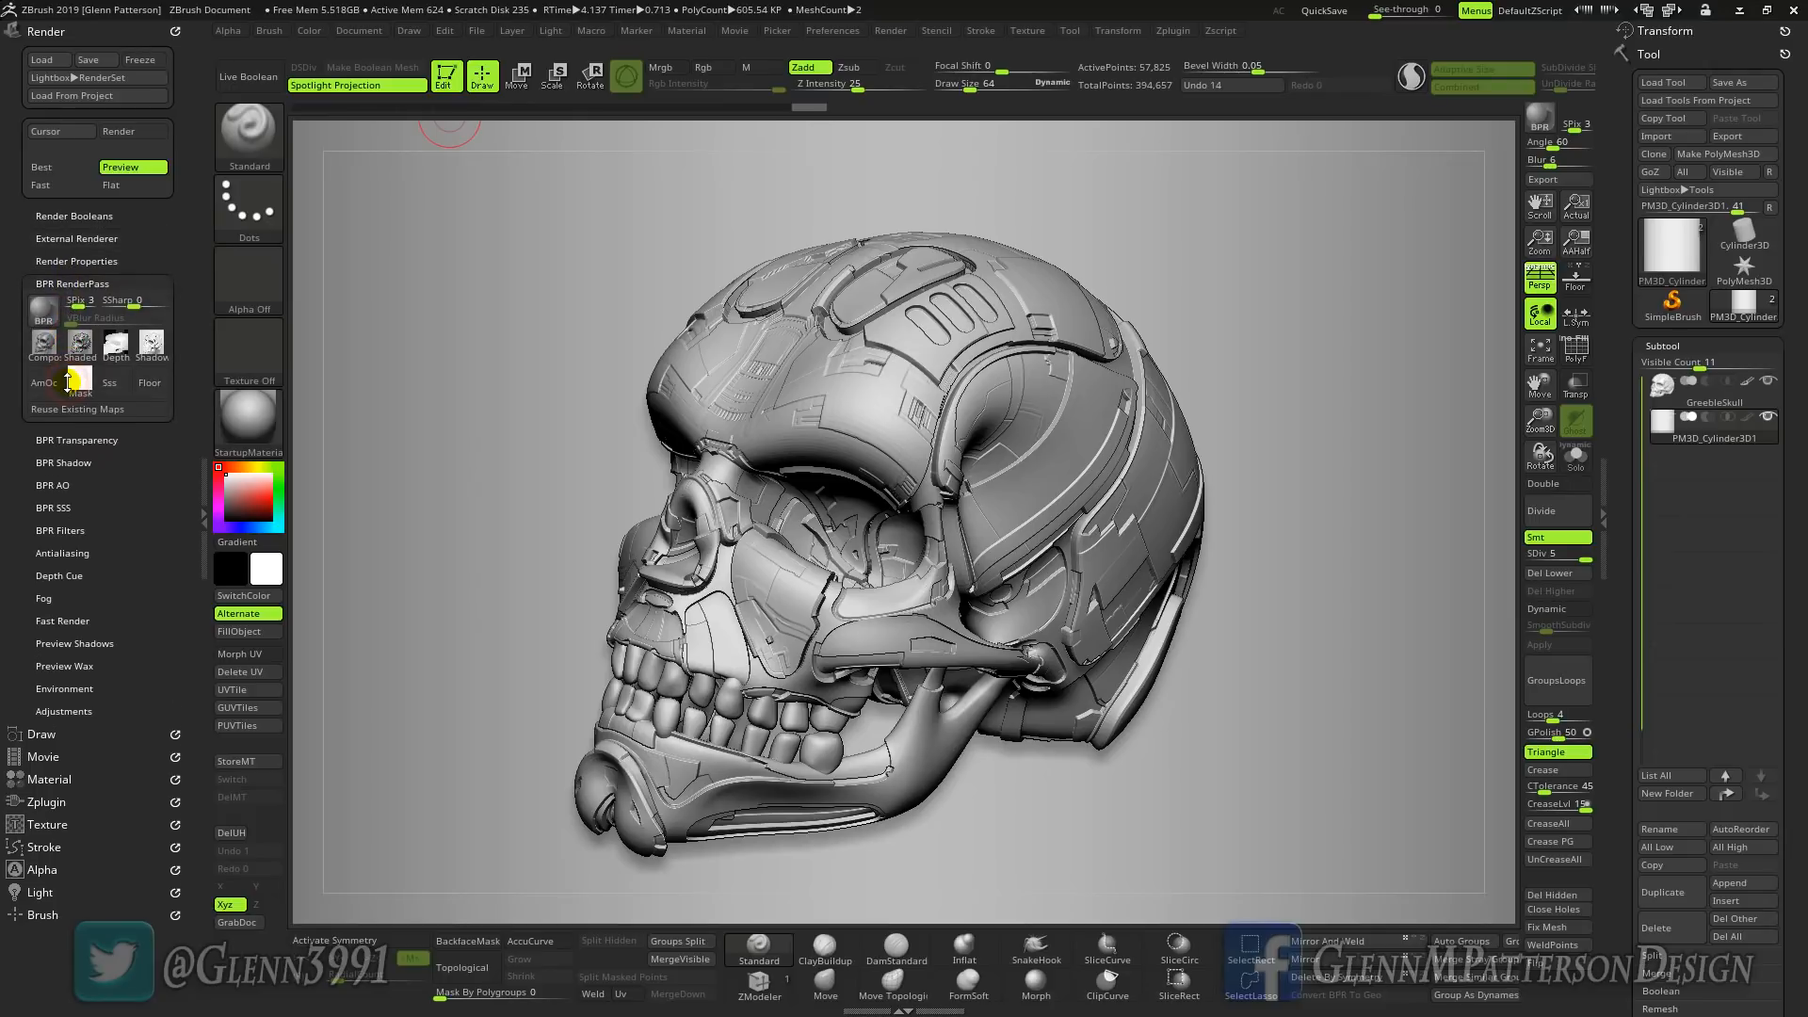
- Export the BPR depth map to the Demo folder as a Photoshop file named BPR_Depth
left_click(116, 356)
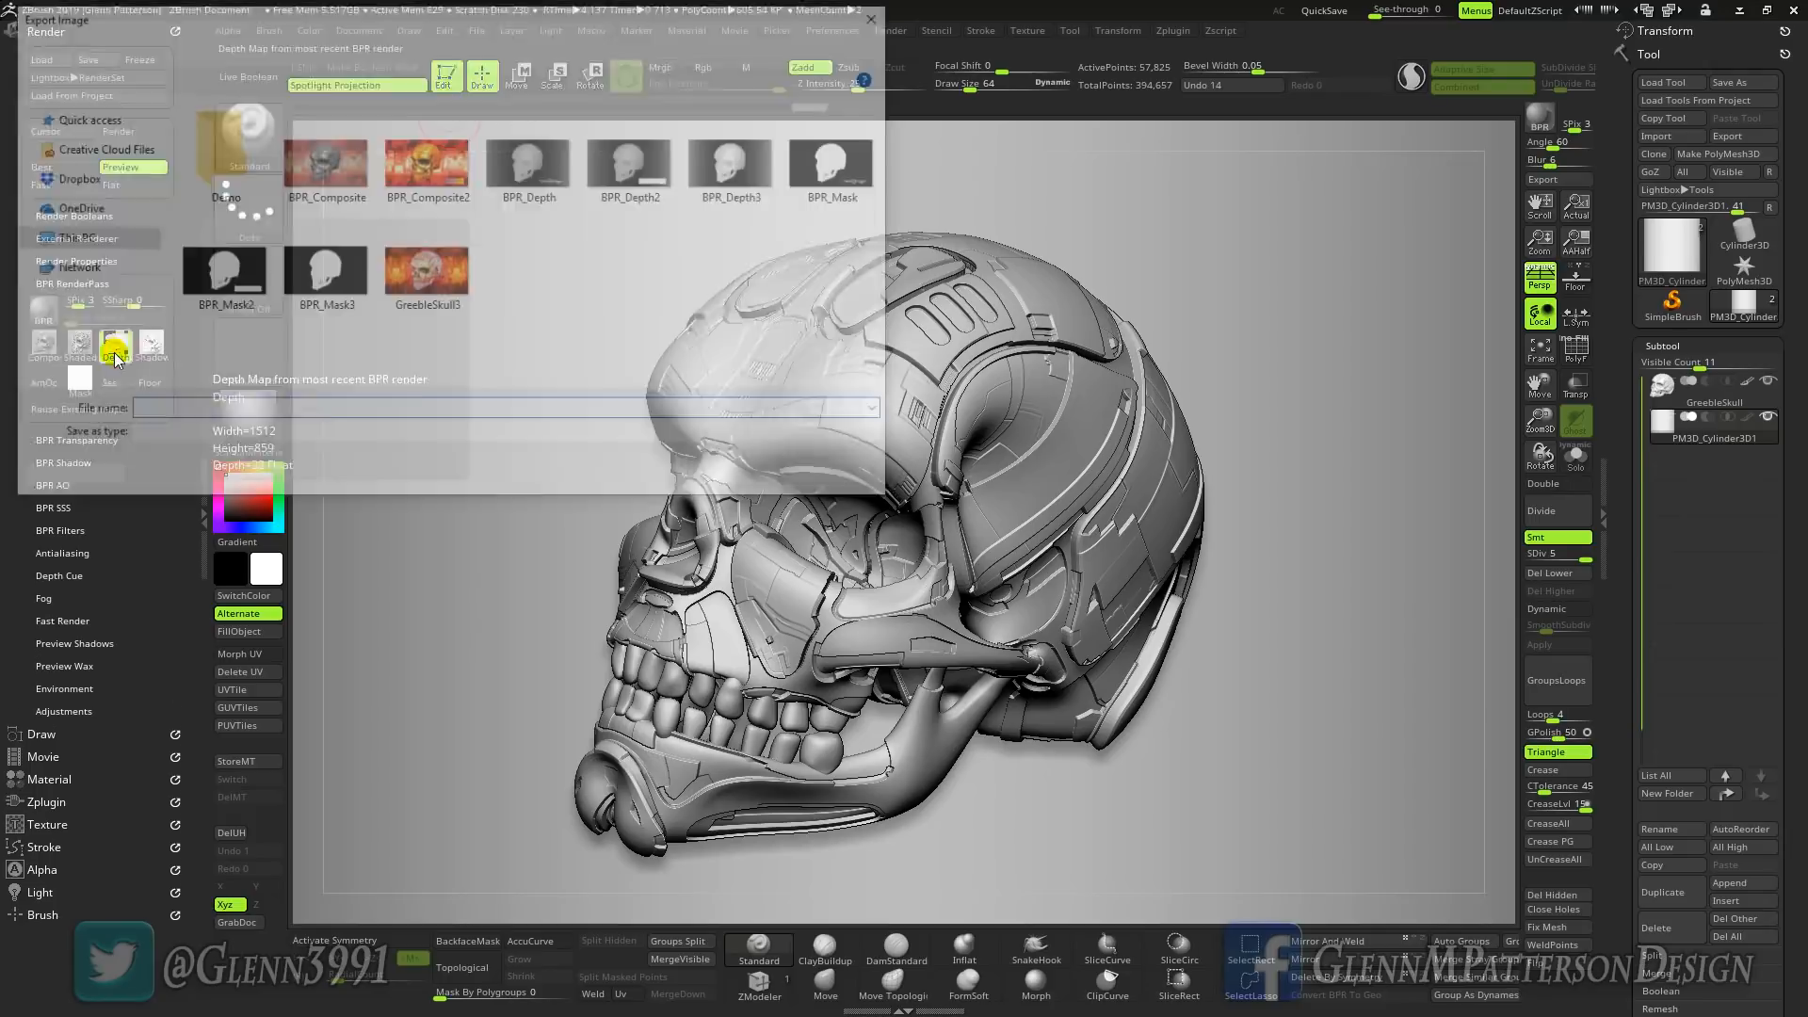
double_click(211, 173)
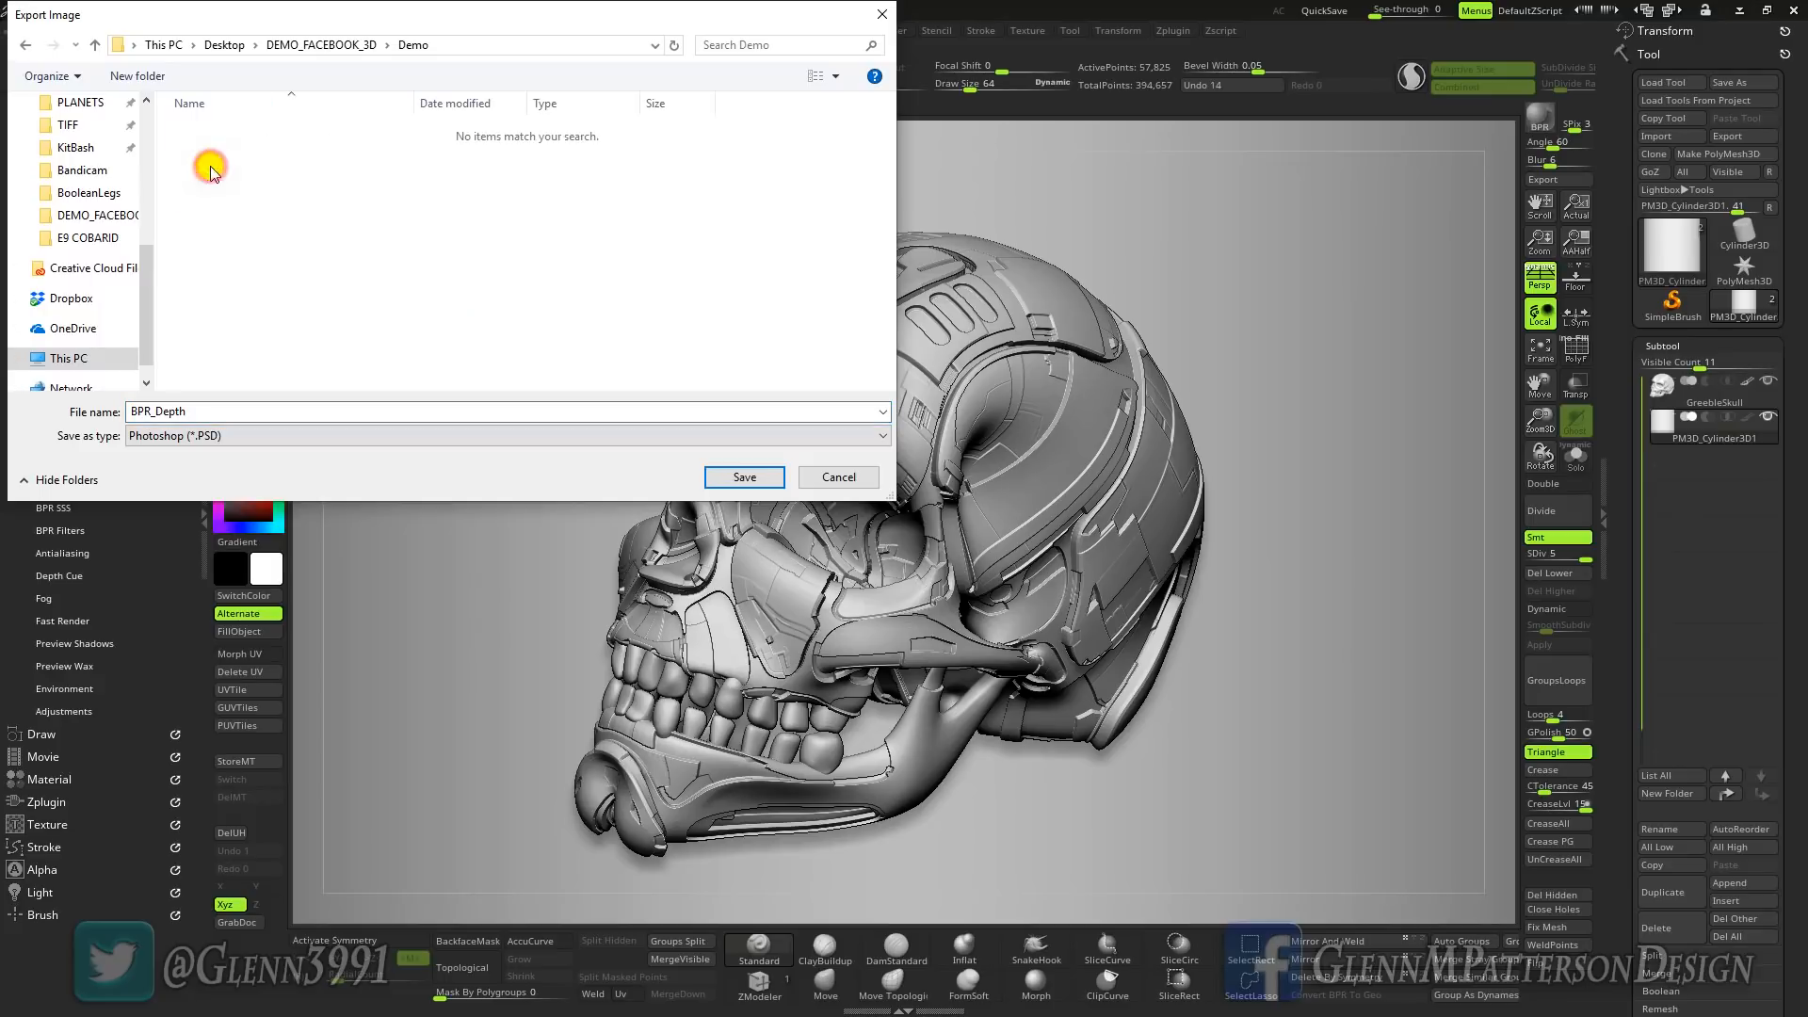
left_click(184, 412)
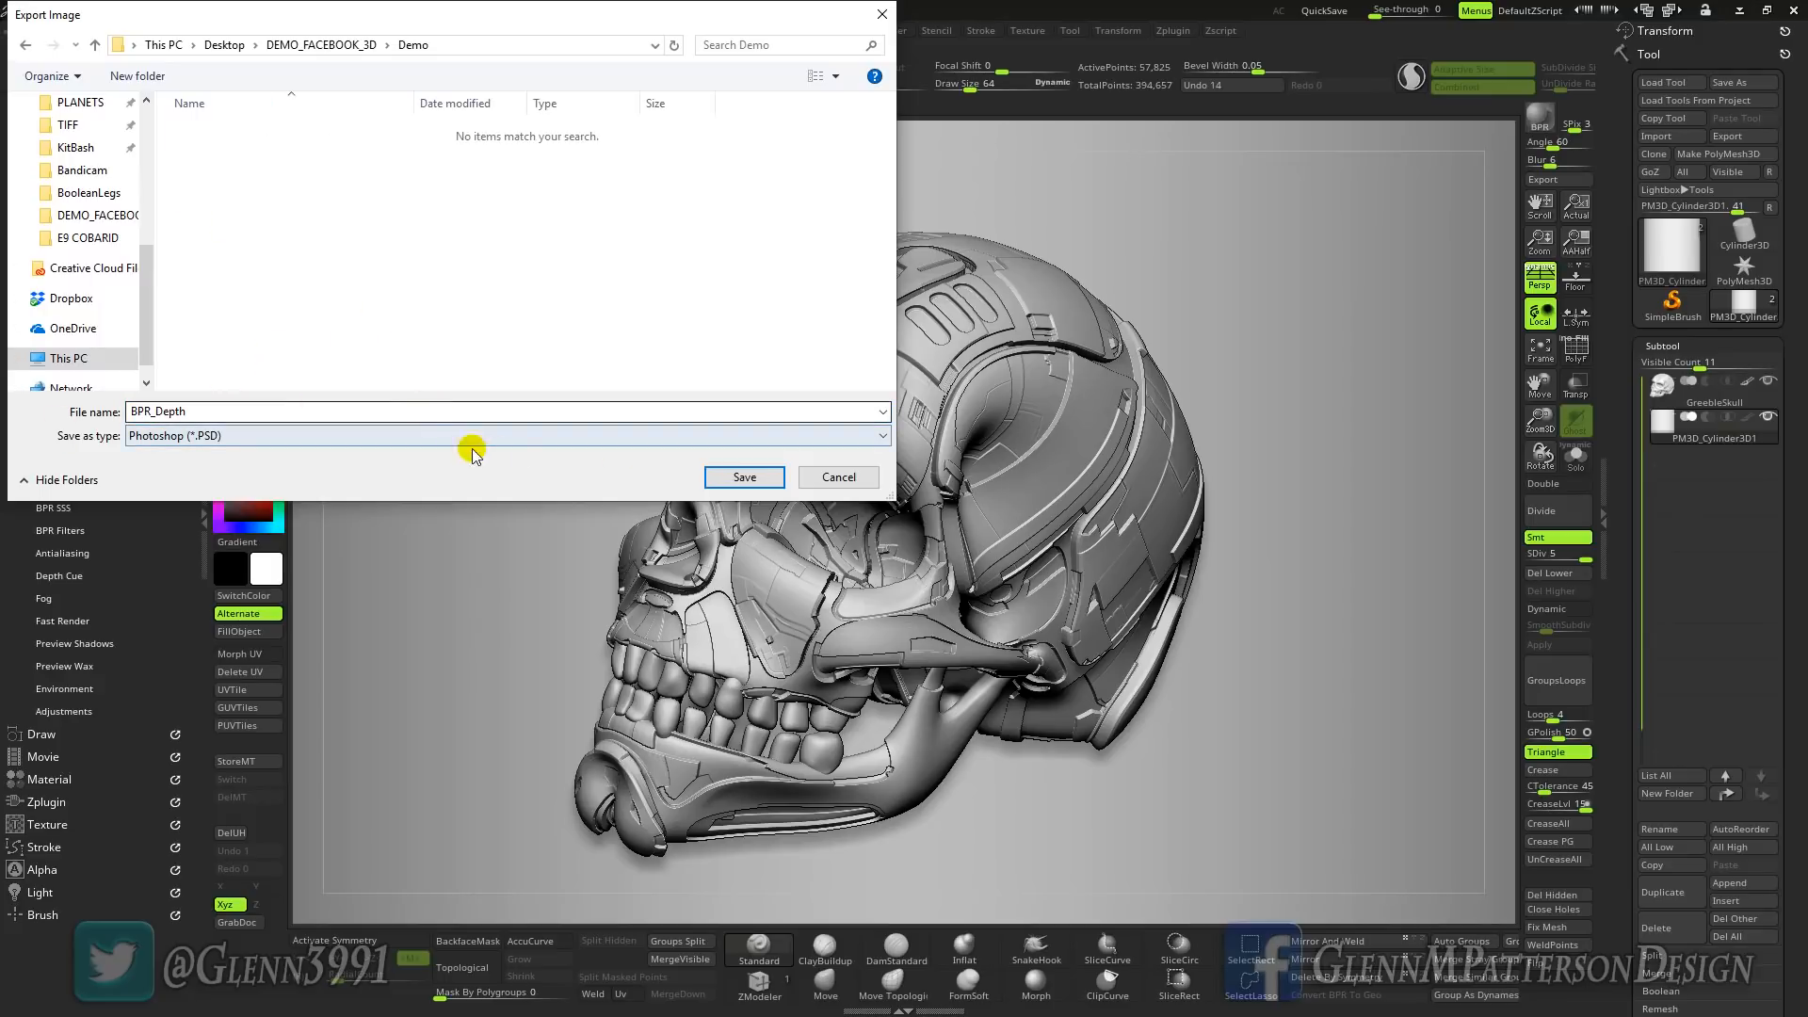
left_click(744, 478)
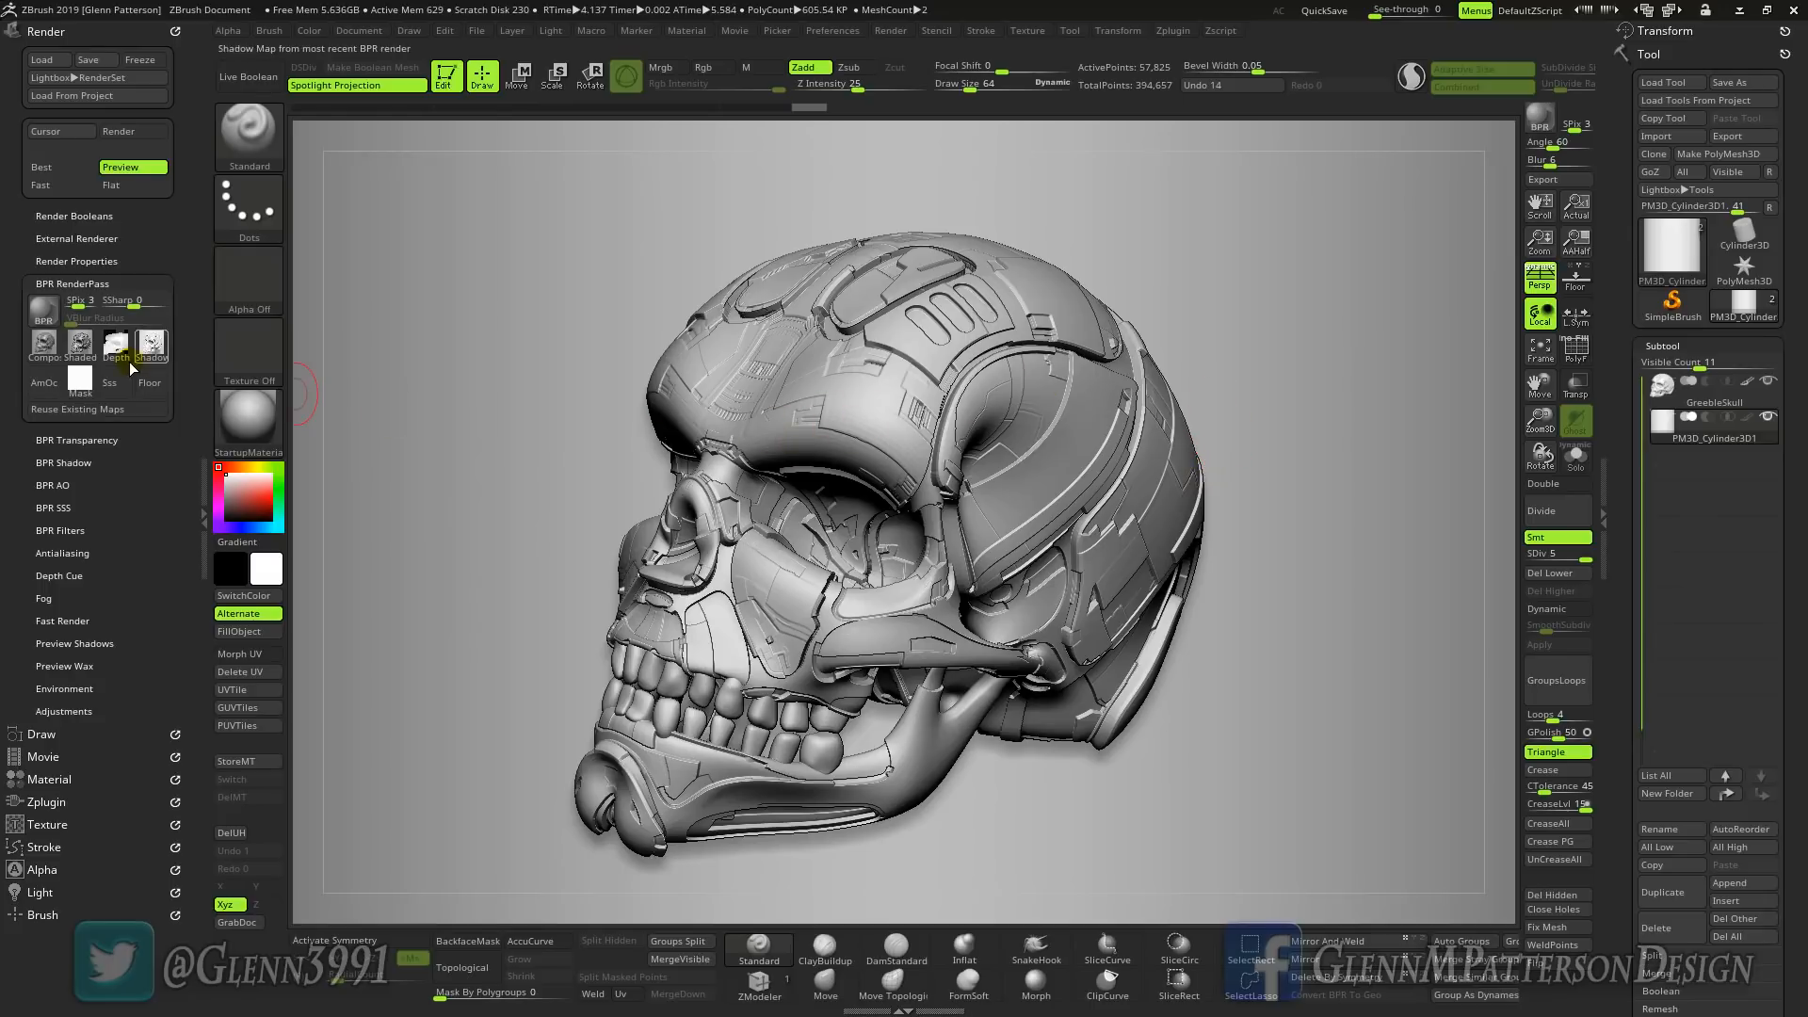
- Hide the PM3D_Cylinder3D1 backdrop subtool and run a BPR render of the GreebleSkull subtool alone
mouse_move(80, 344)
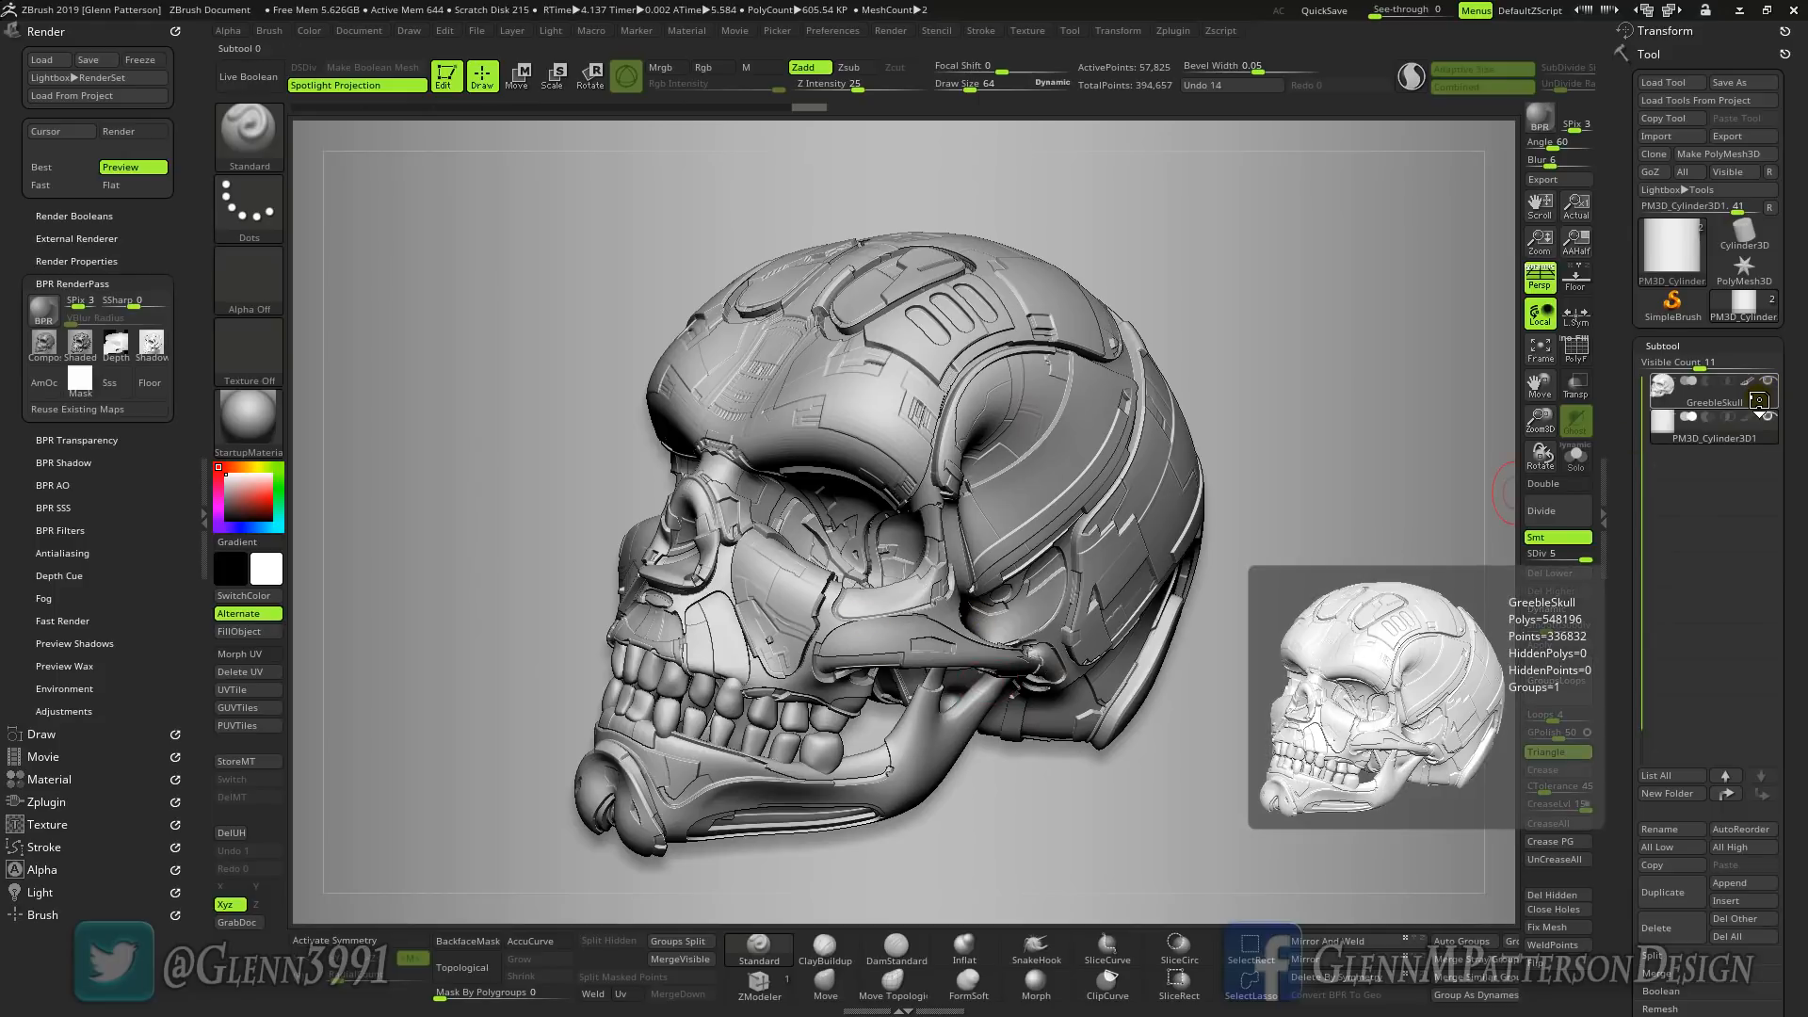
mouse_move(1766, 424)
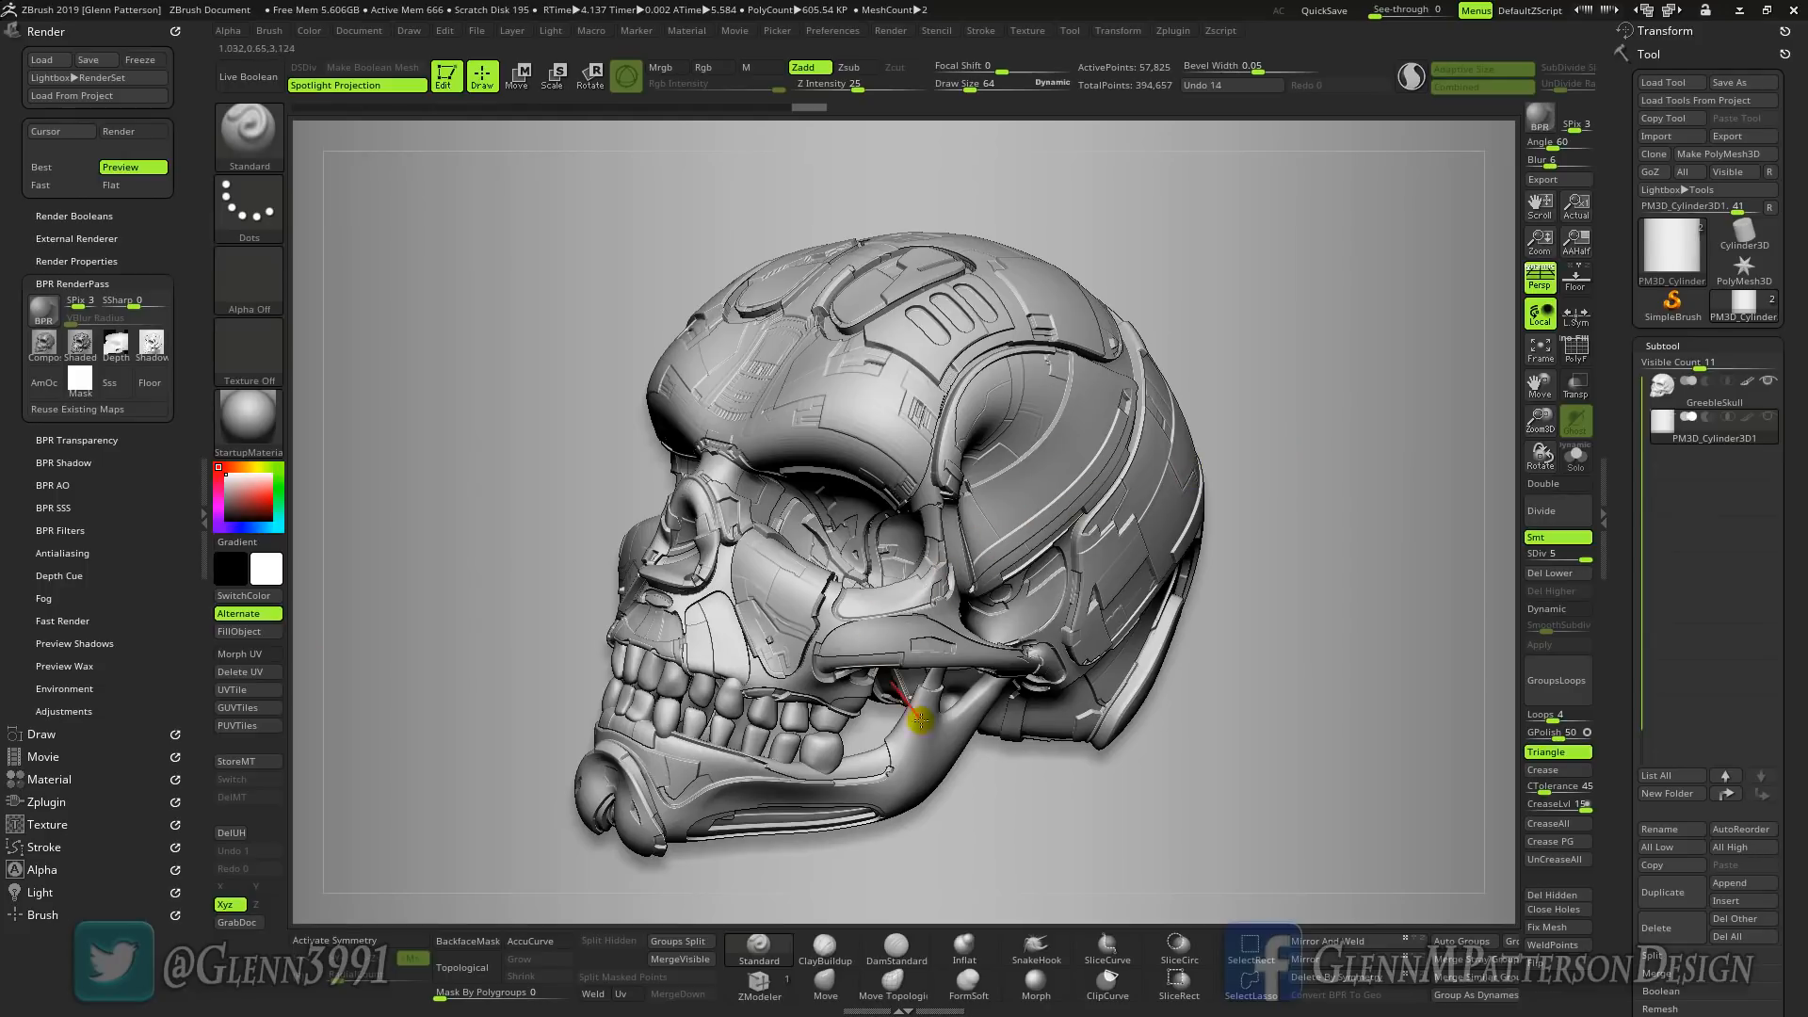
left_click(1764, 398)
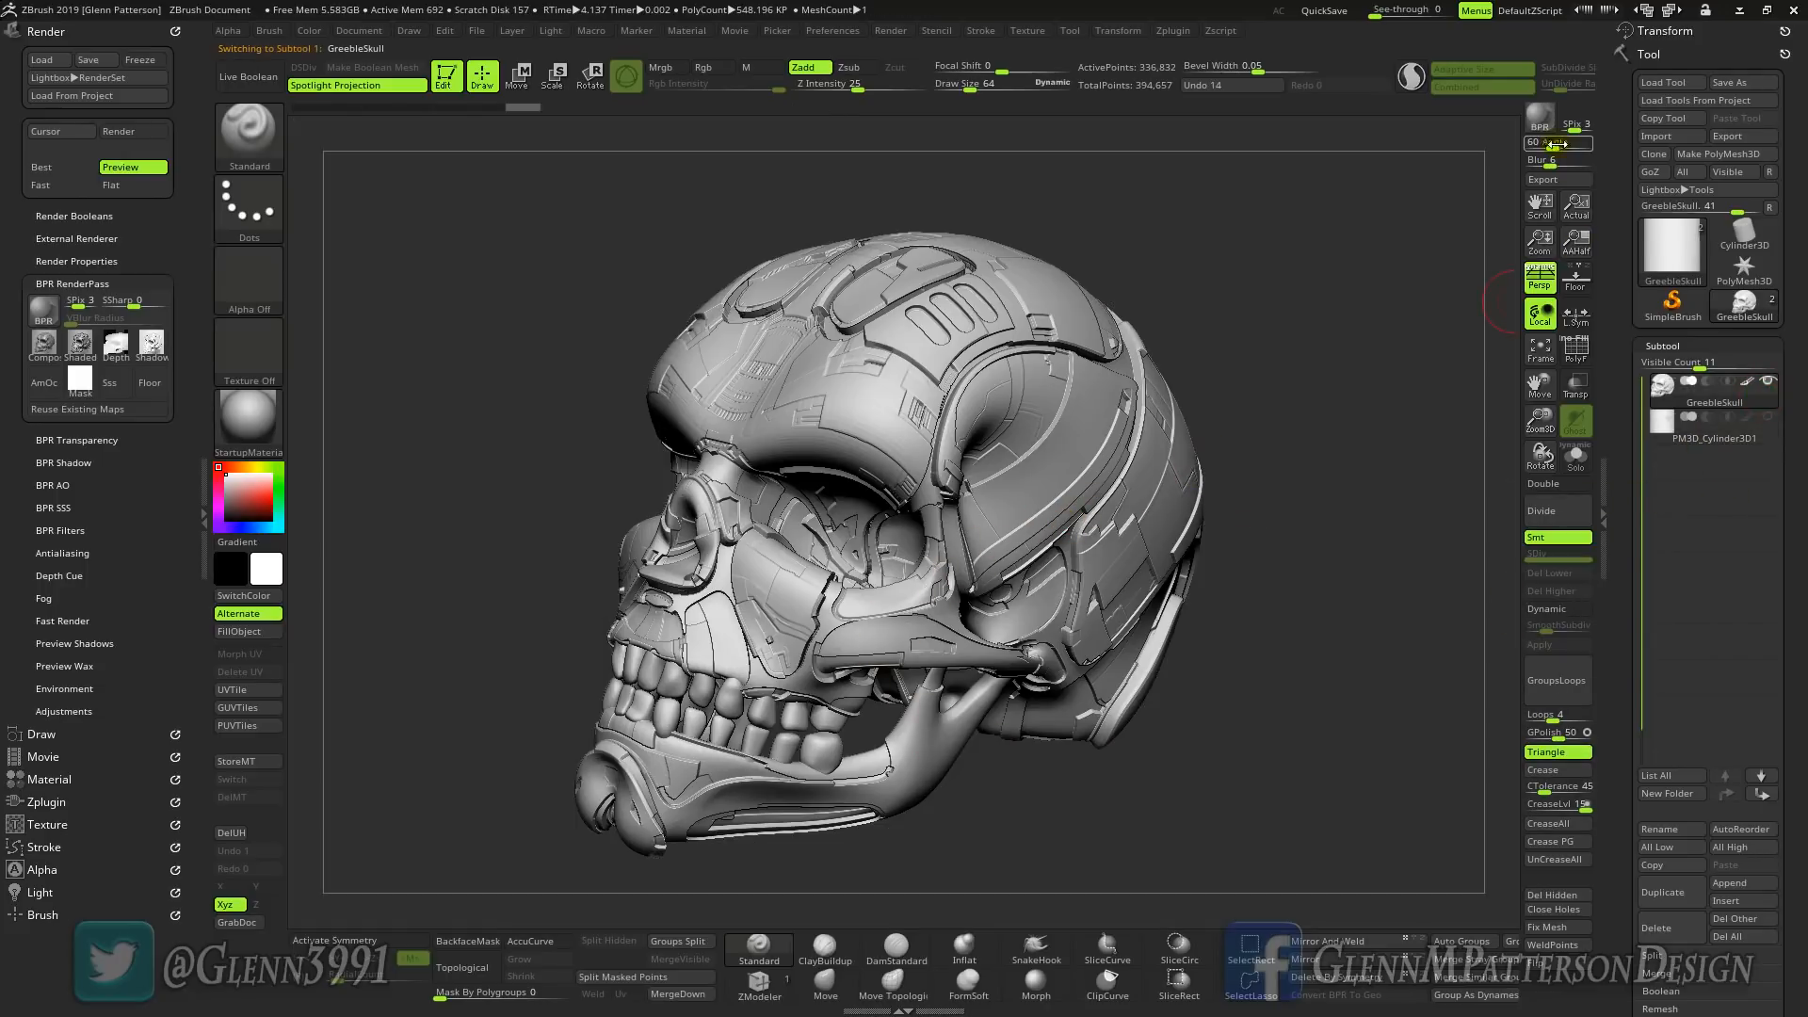
left_click(1540, 119)
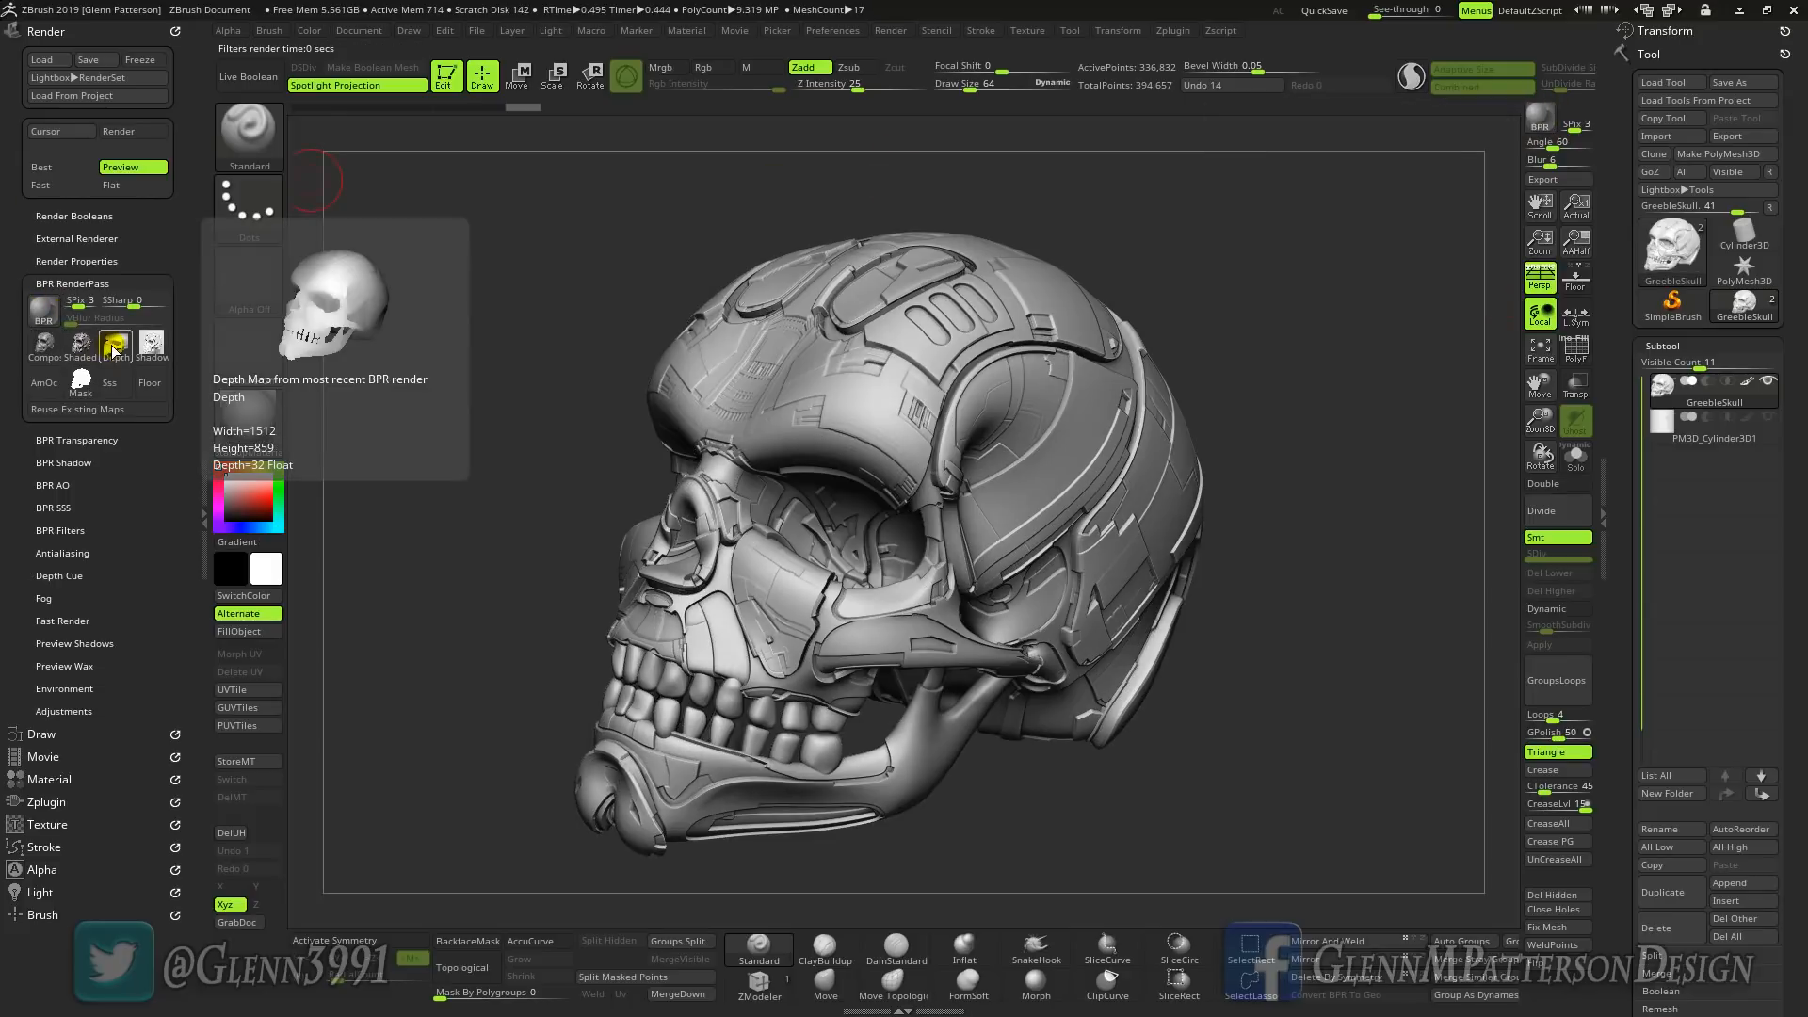
- Export the BPR mask map to the Demo folder as a Photoshop file named BPR_Mask, and minimize ZBrush
left_click(82, 384)
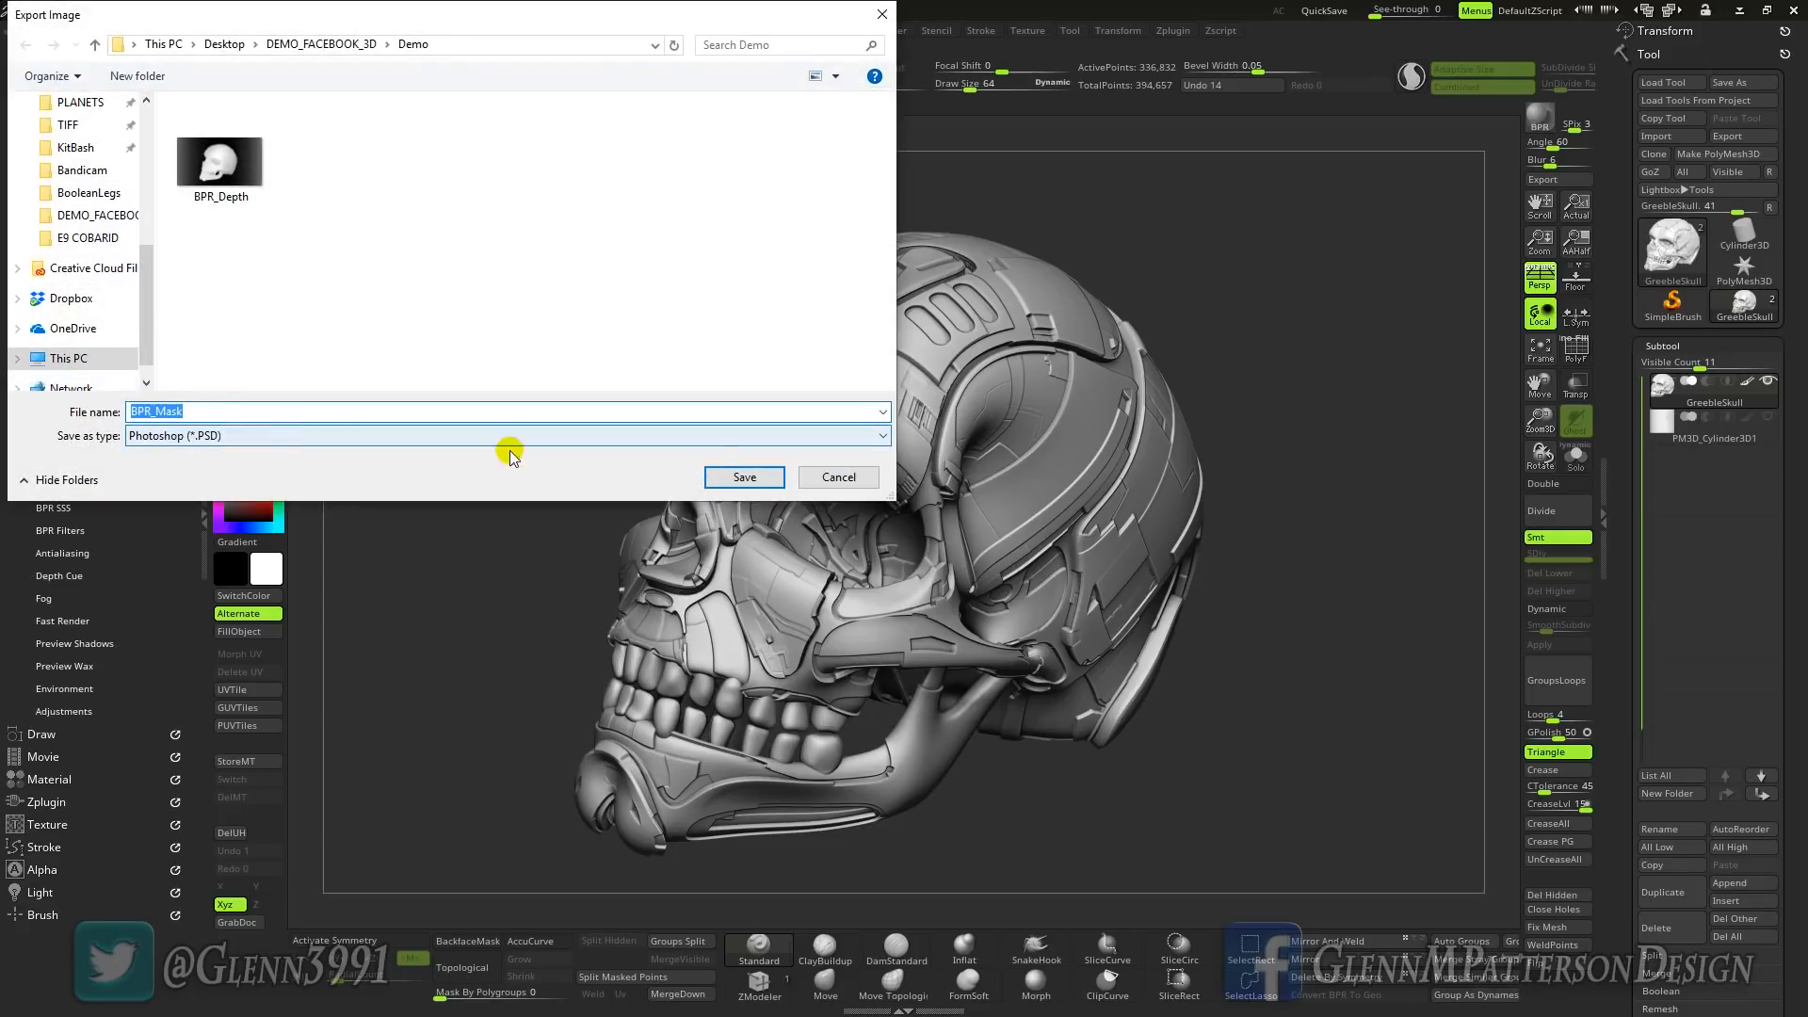
left_click(731, 476)
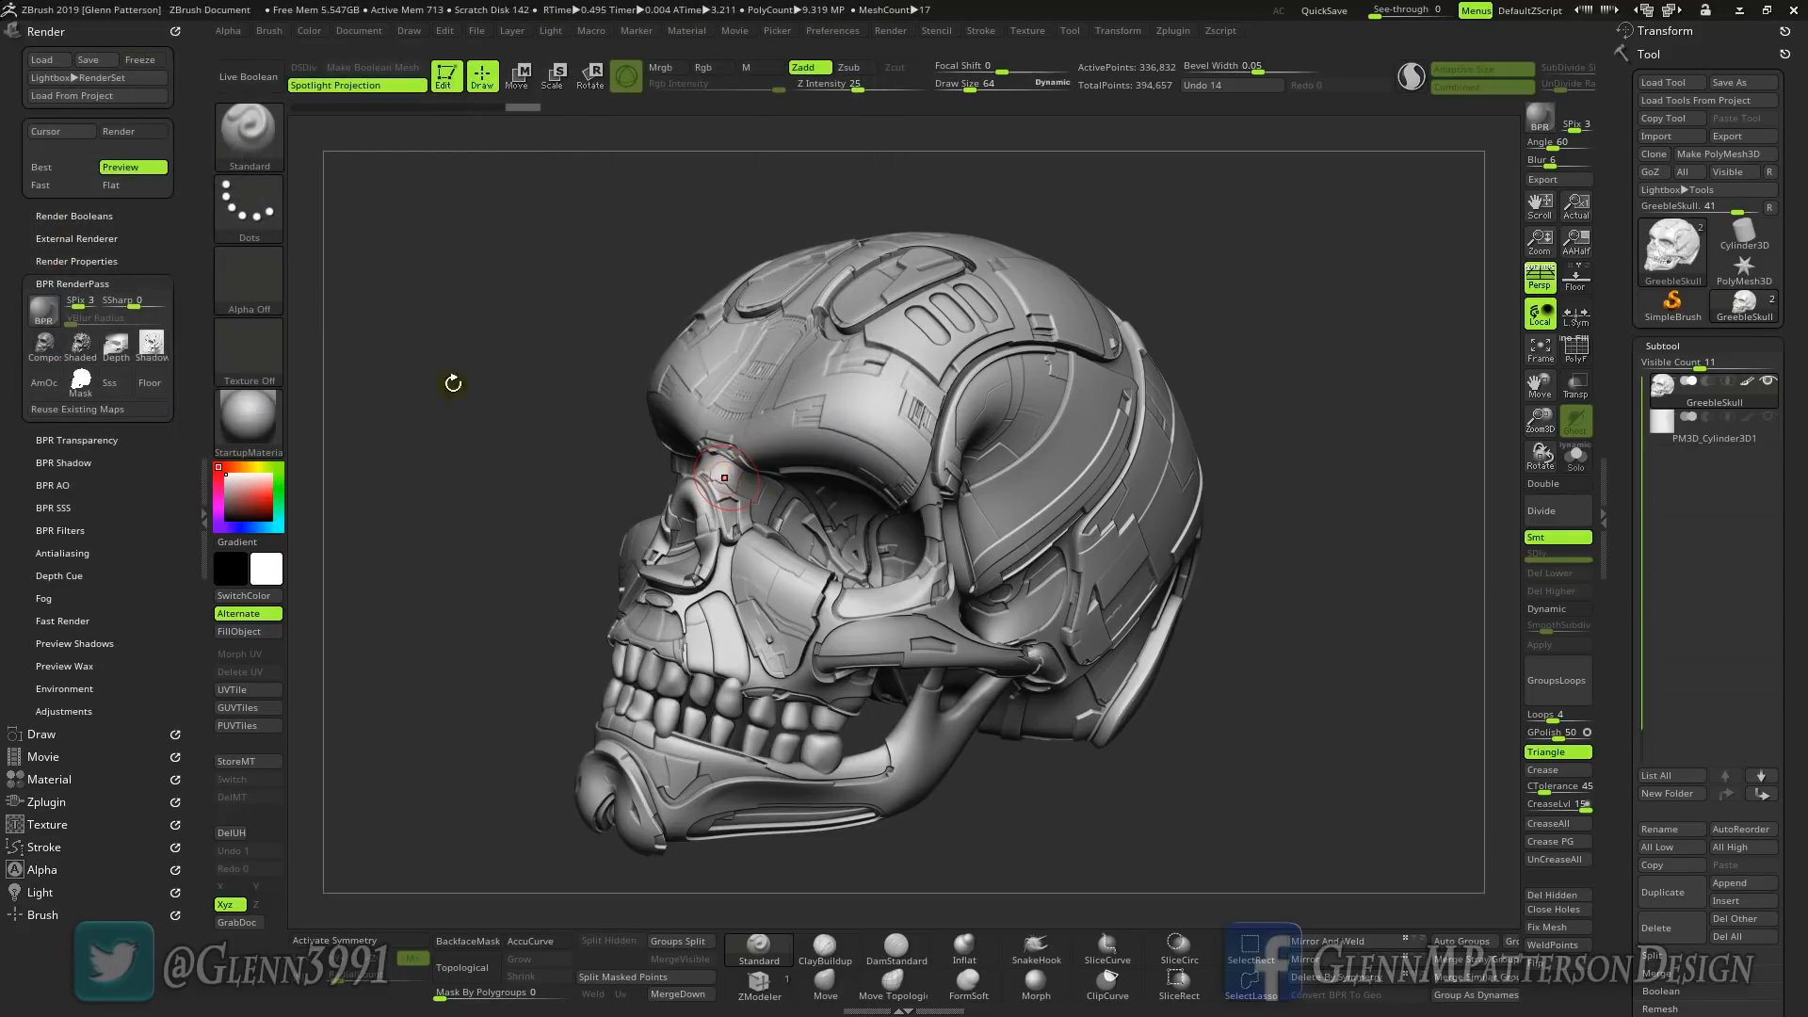
left_click(1742, 10)
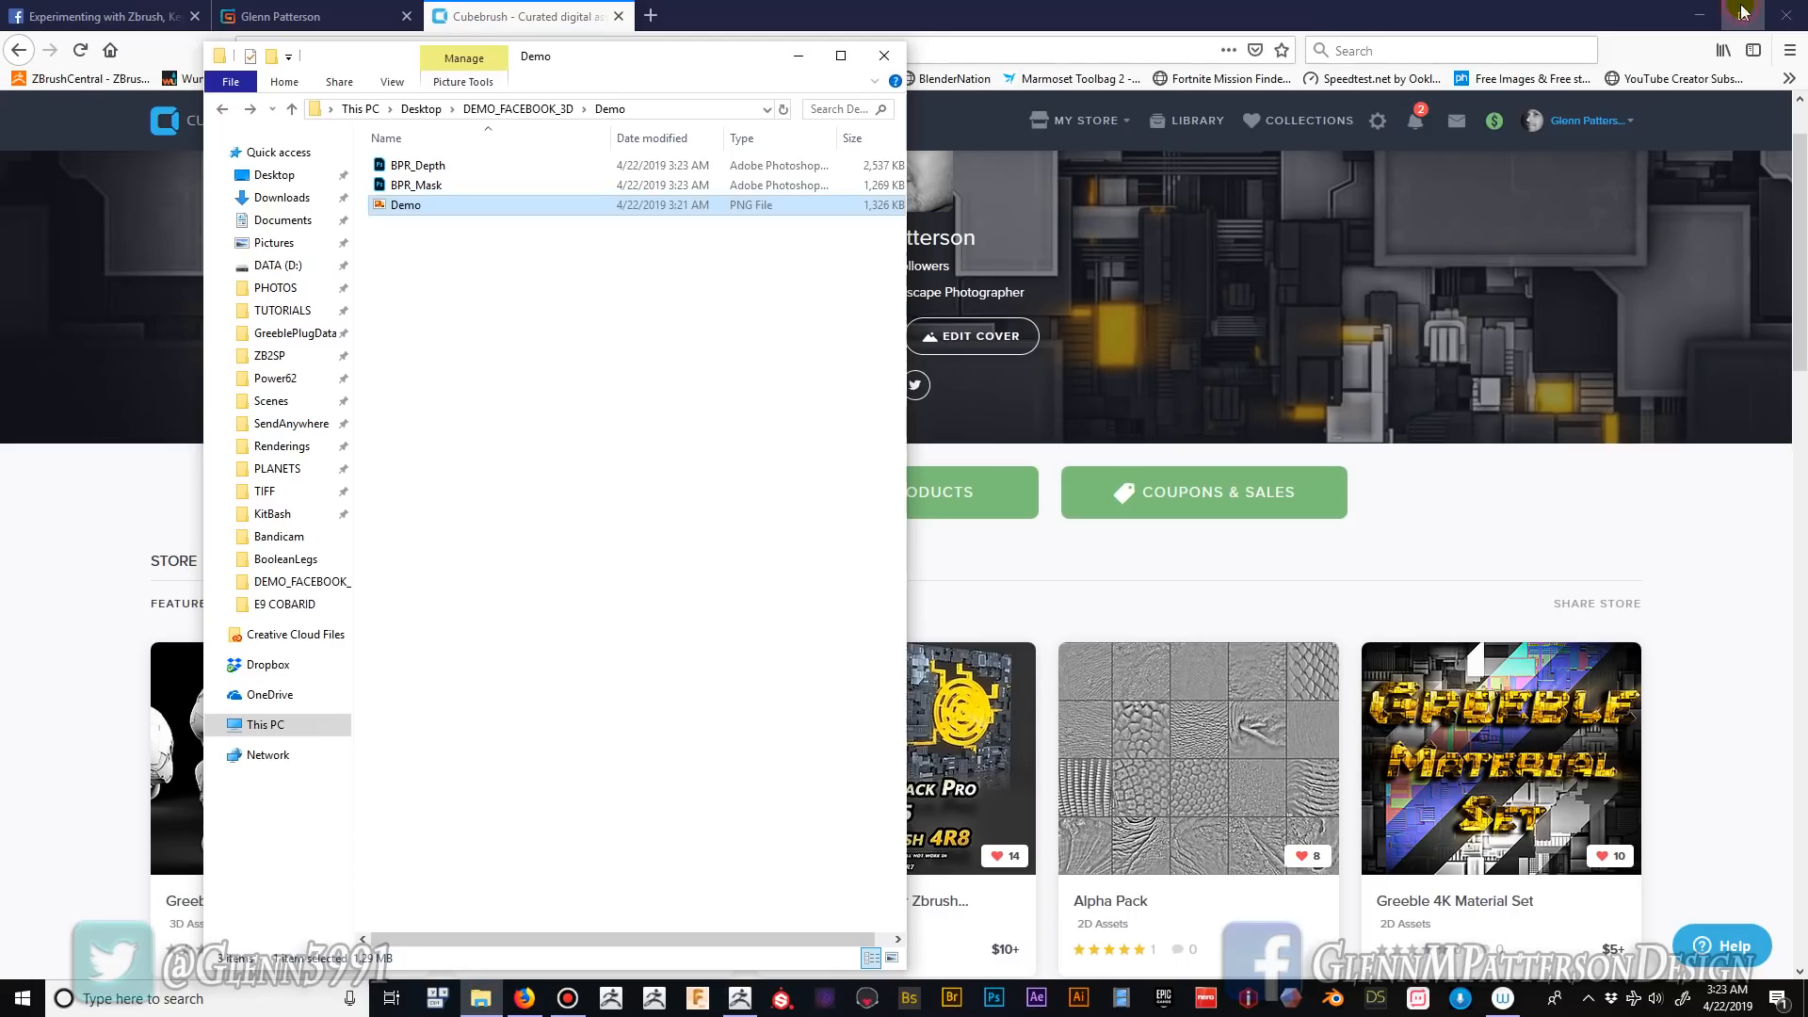
- Switch to Photoshop and open the BPR_Depth, BPR_Mask and Demo files from the Demo folder as separate documents
left_click(995, 1000)
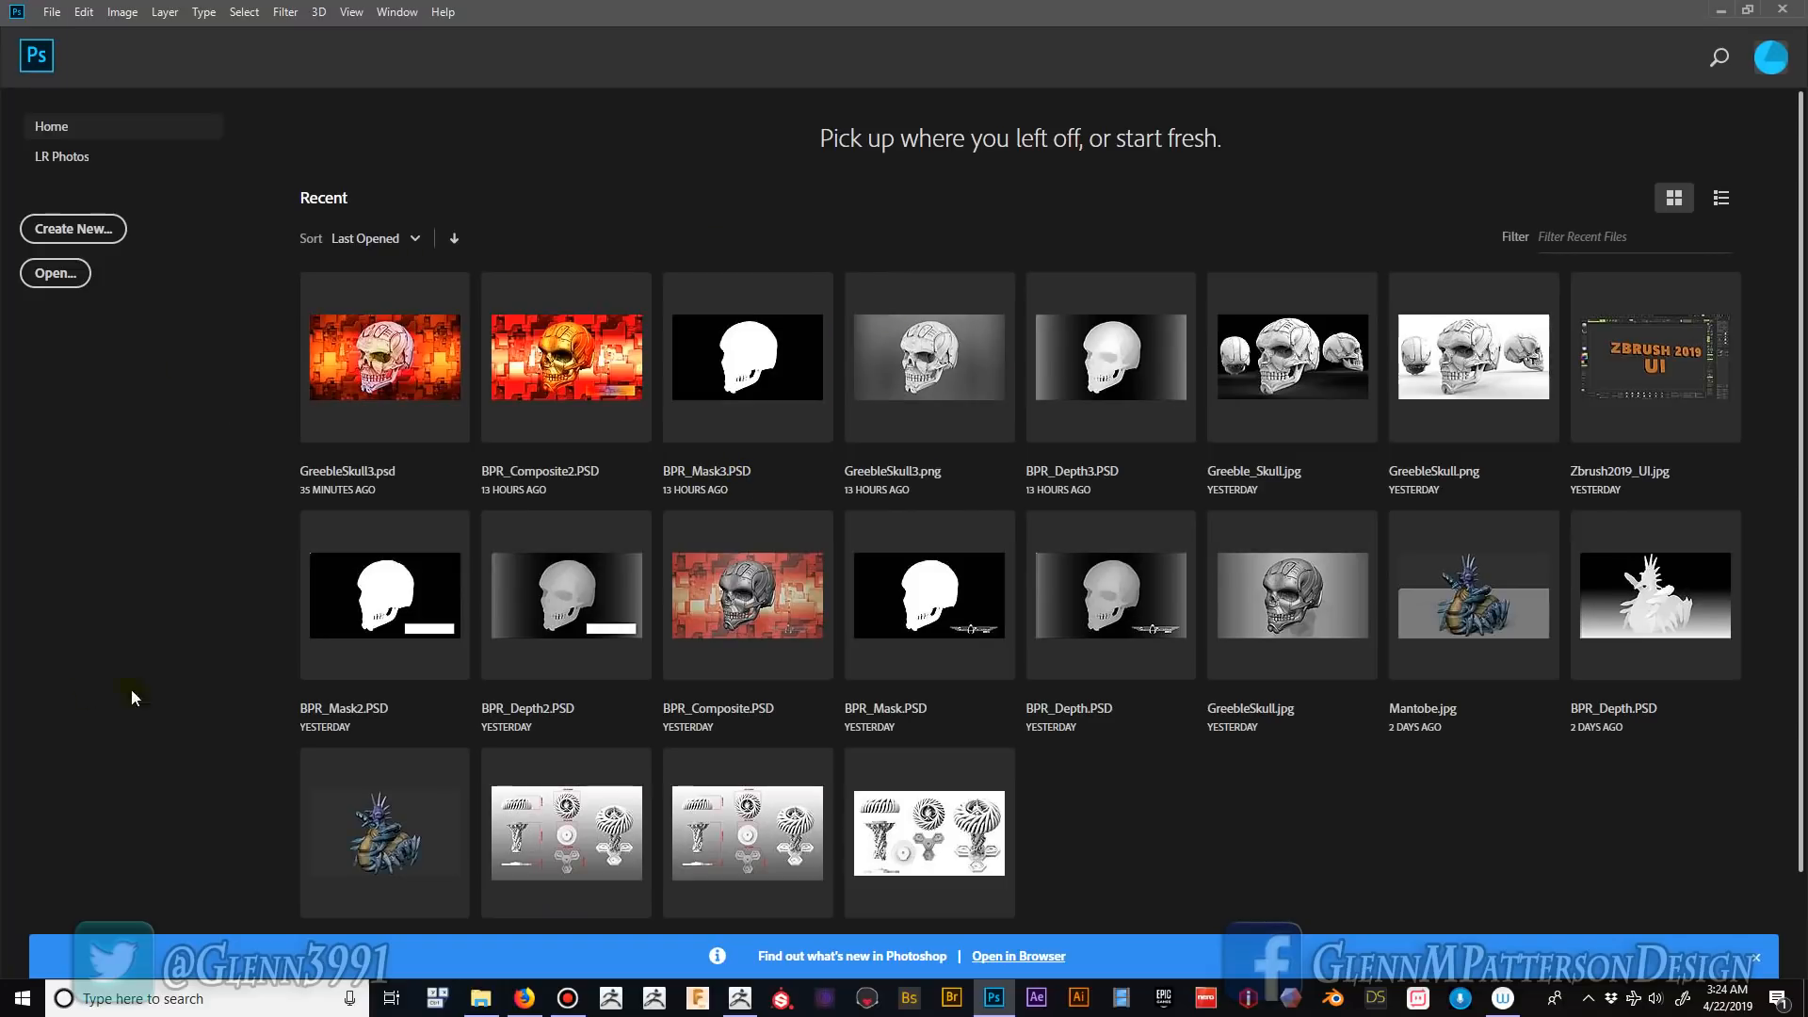
left_click(481, 998)
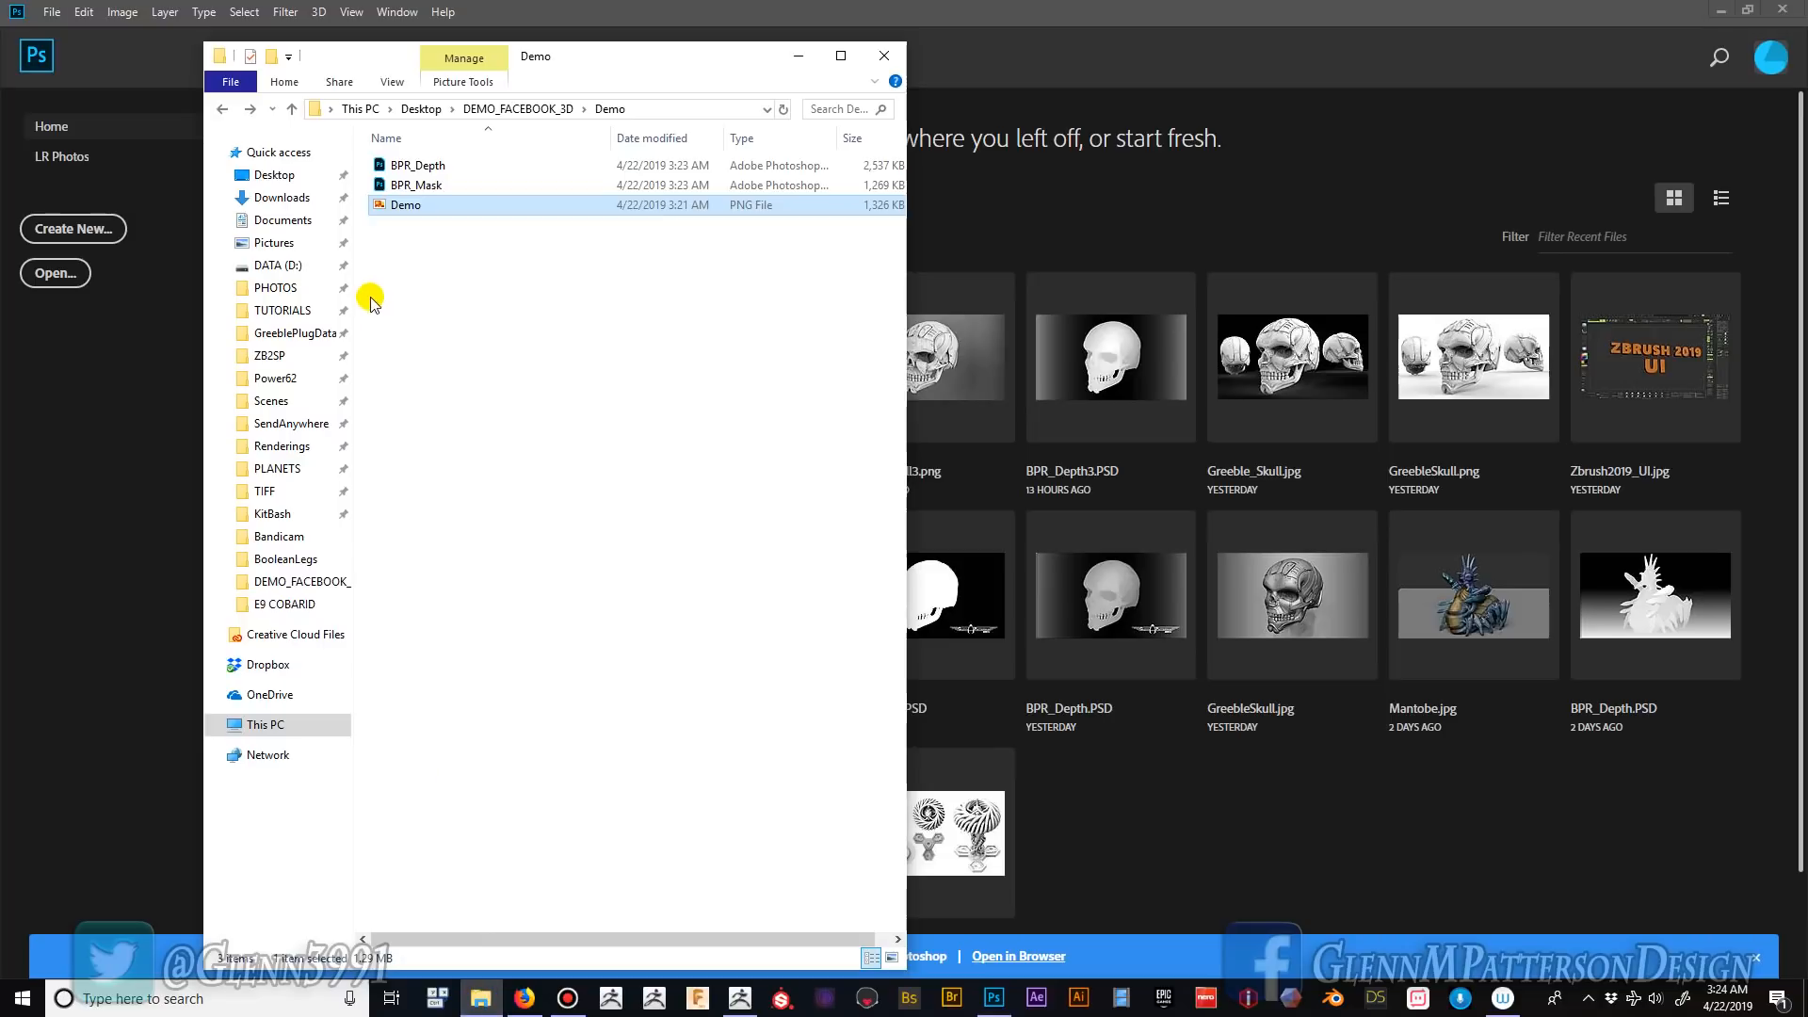
left_click_drag(420, 275, 1341, 168)
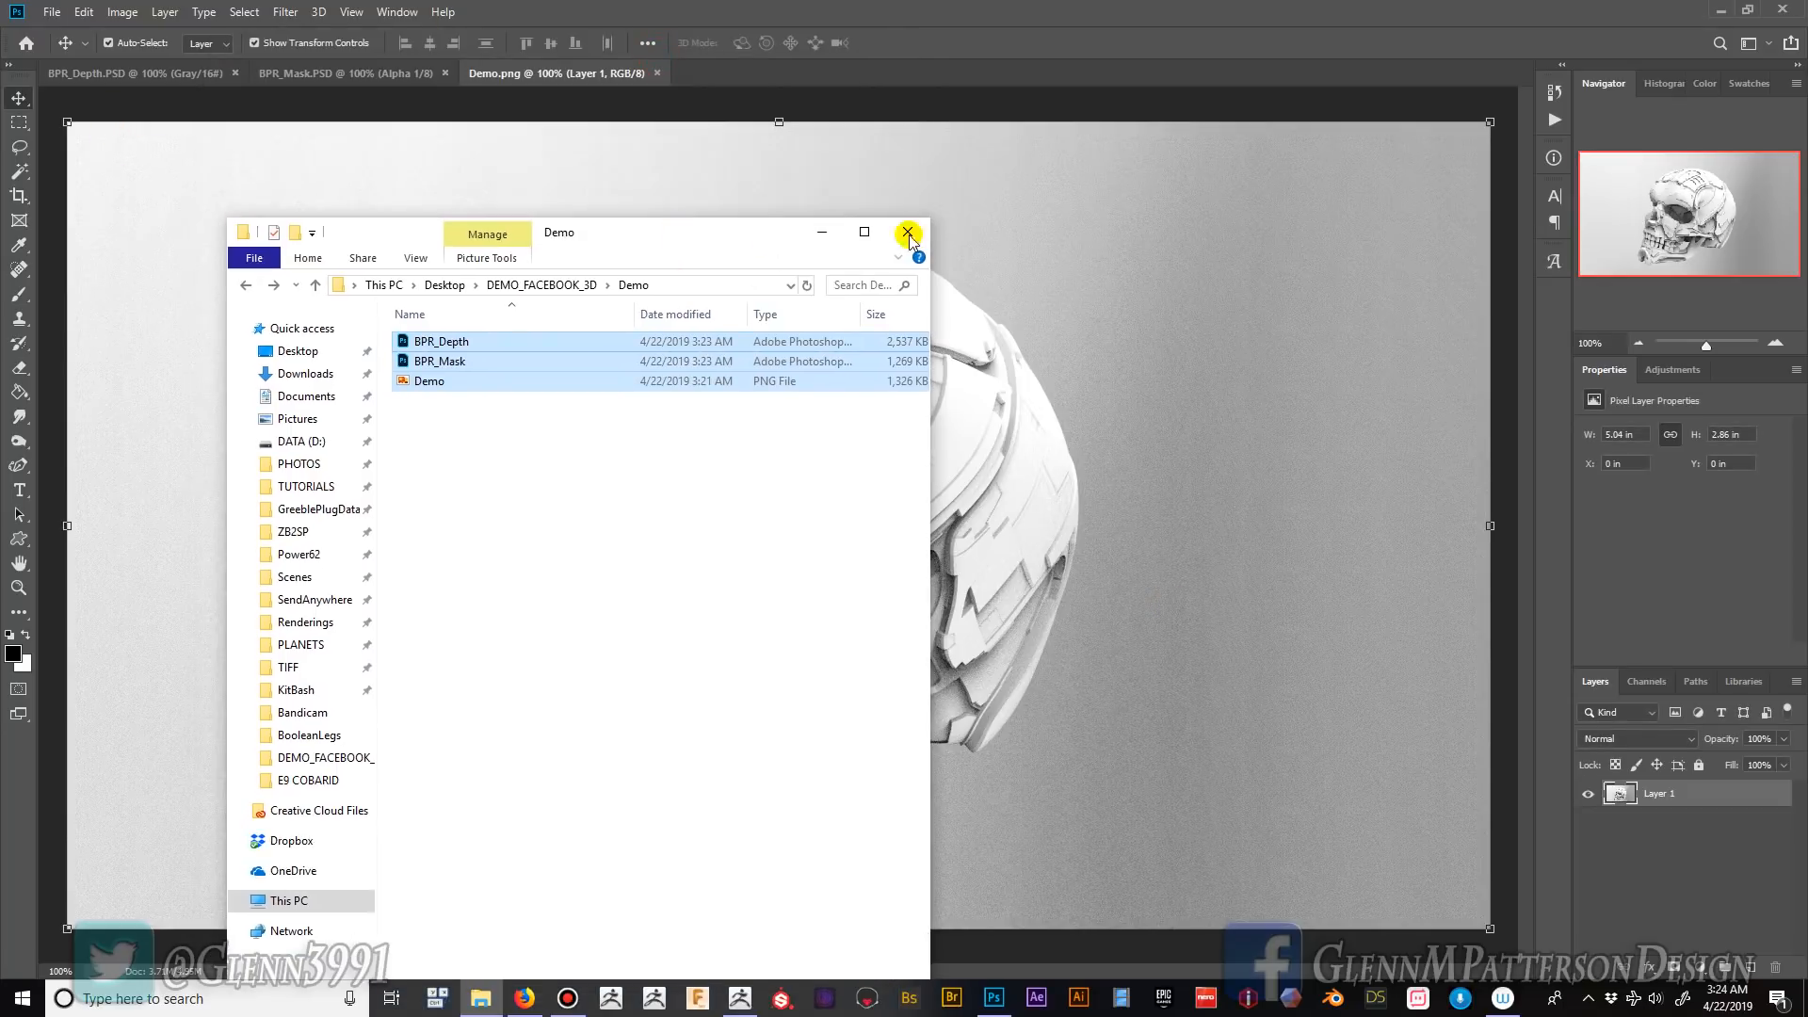
left_click(819, 230)
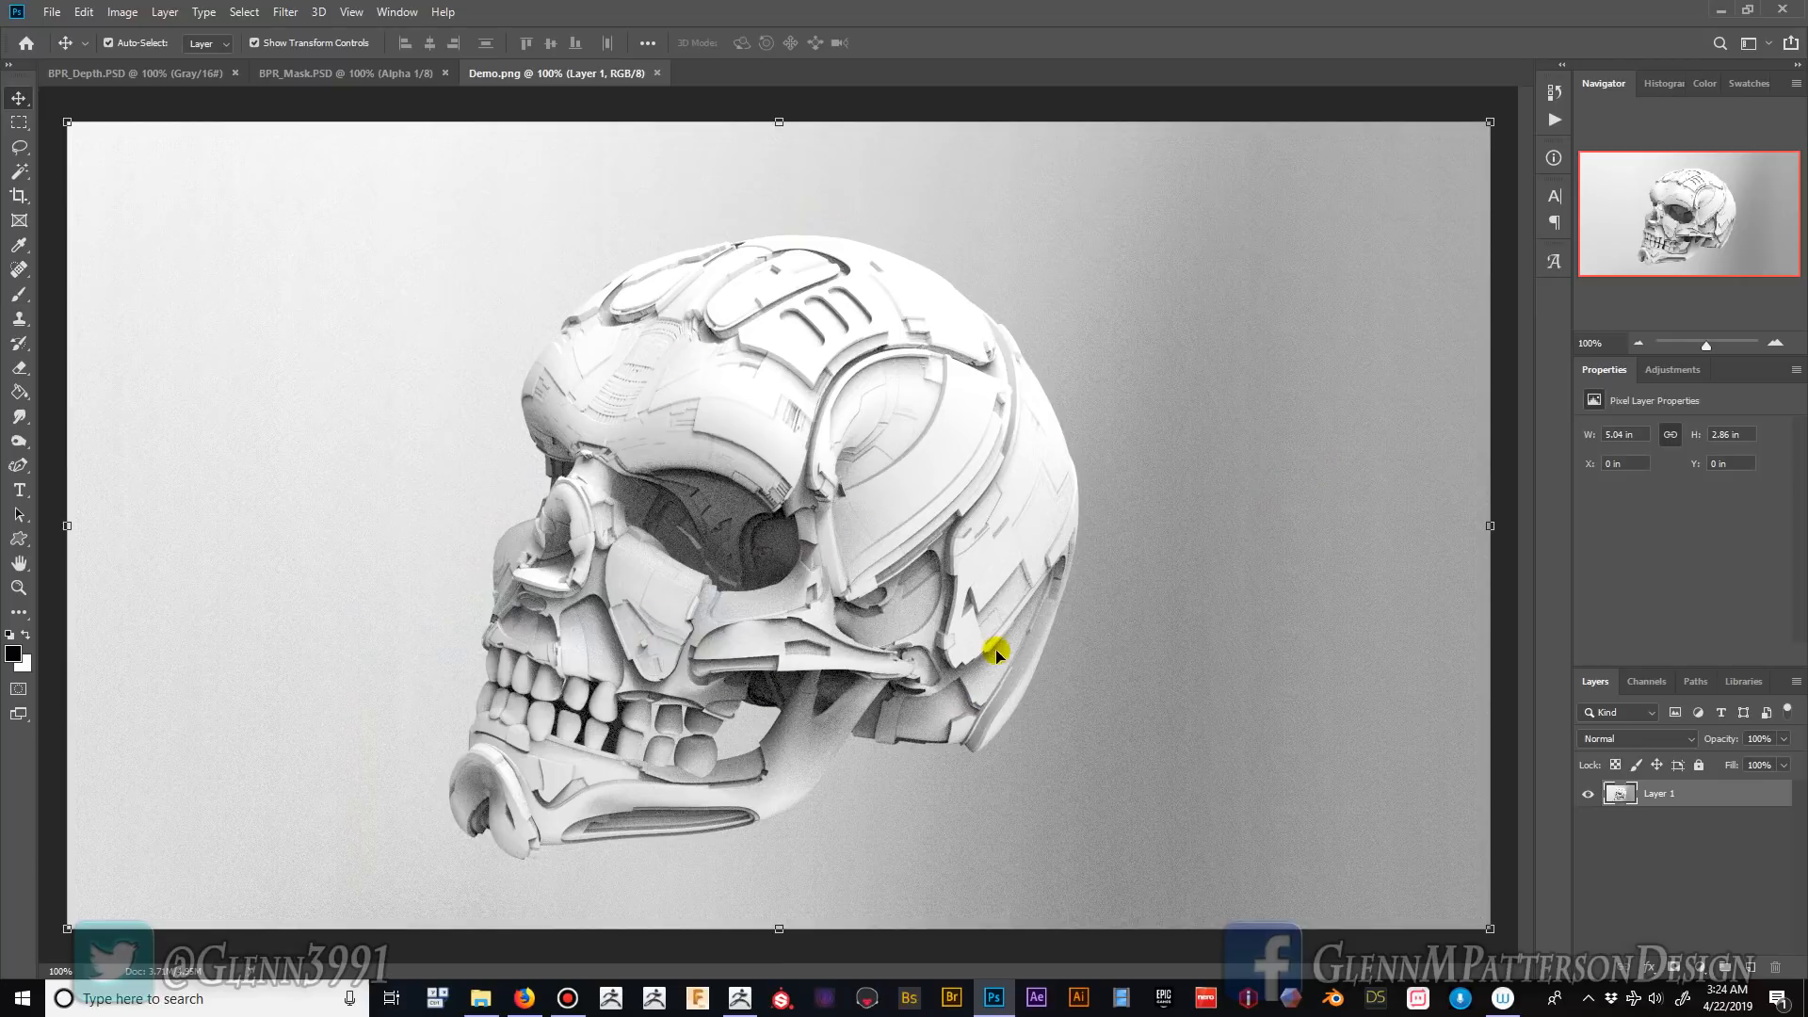
- Compare the framing of the skull across the BPR_Mask, BPR_Depth and Demo documents
left_click(315, 76)
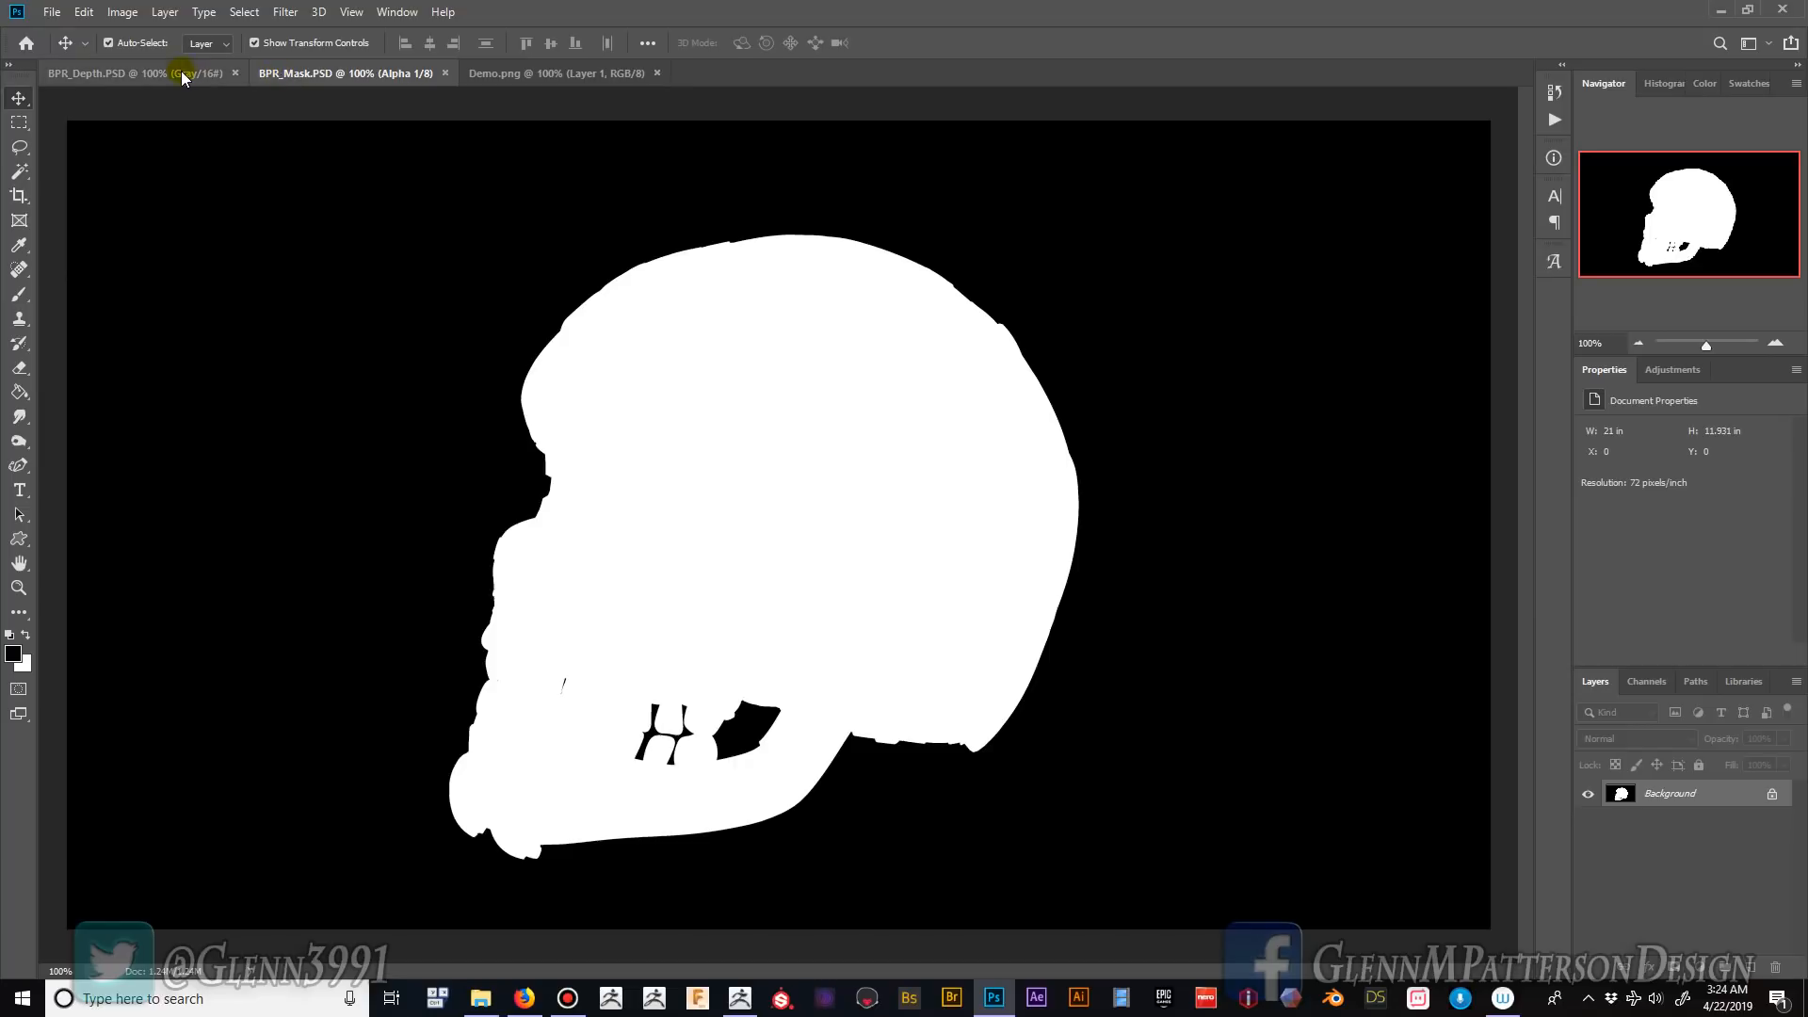
left_click(181, 76)
left_click(311, 73)
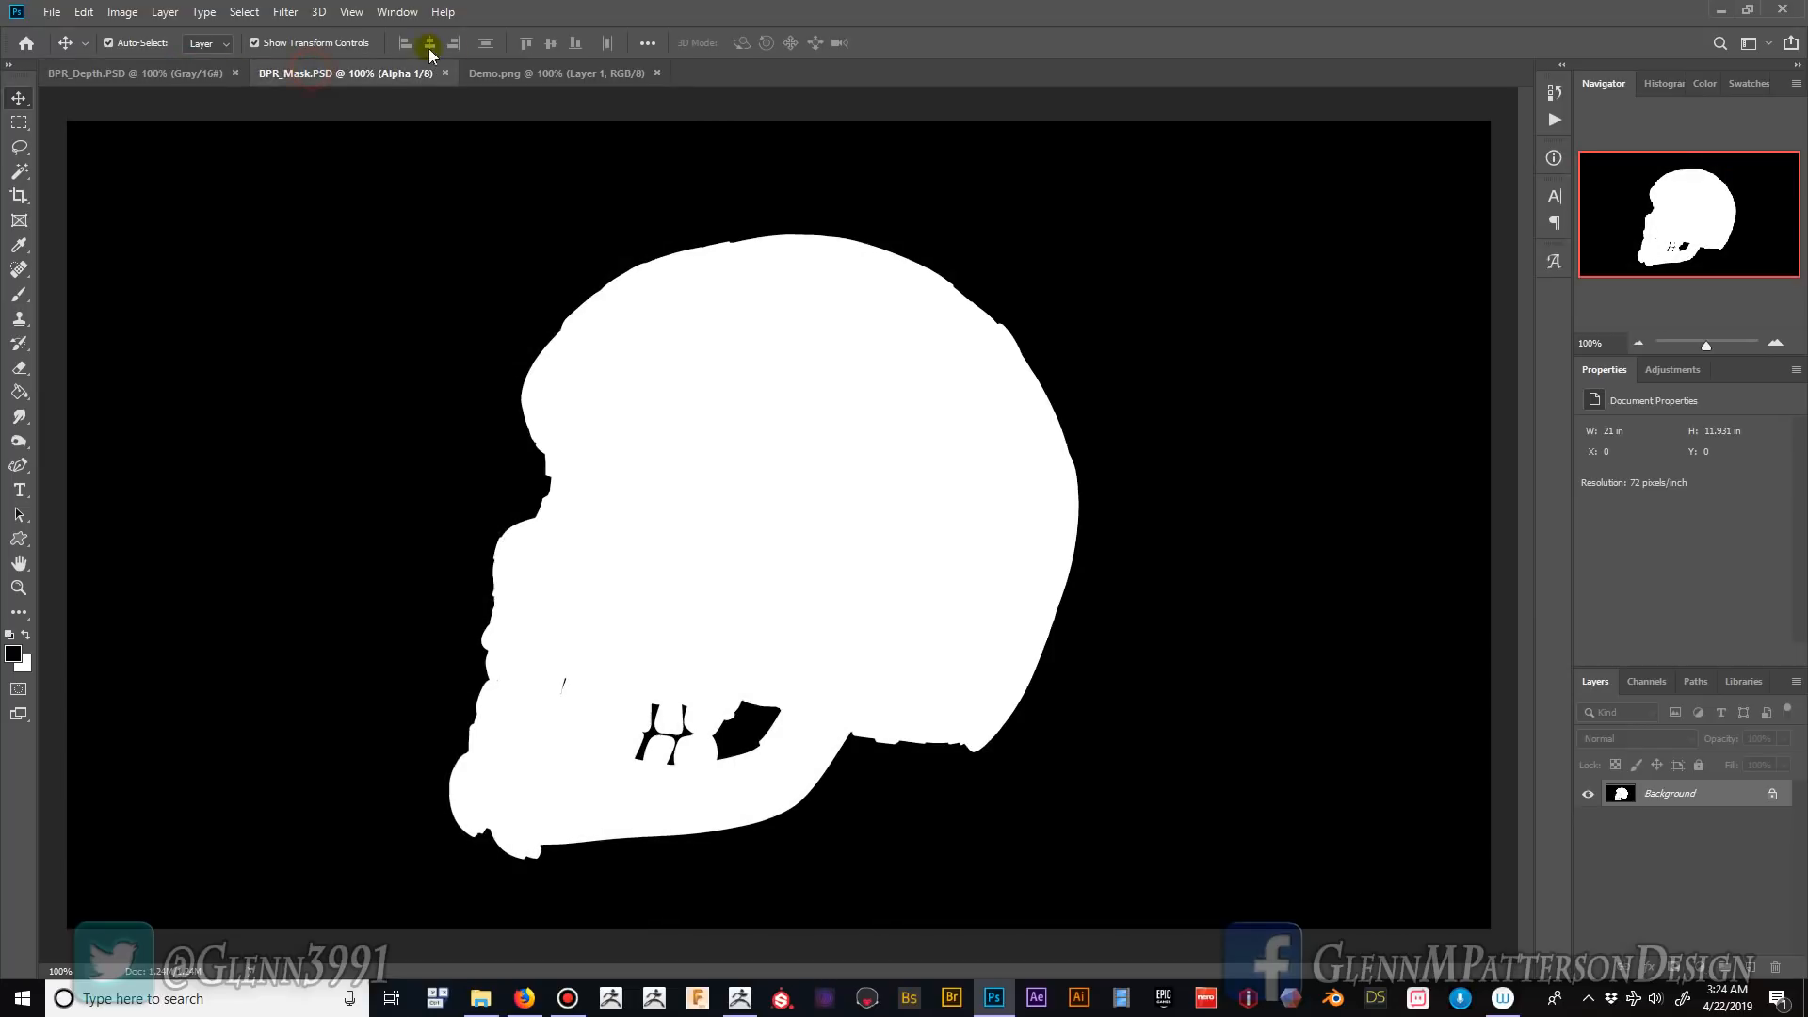
left_click(531, 73)
left_click(348, 78)
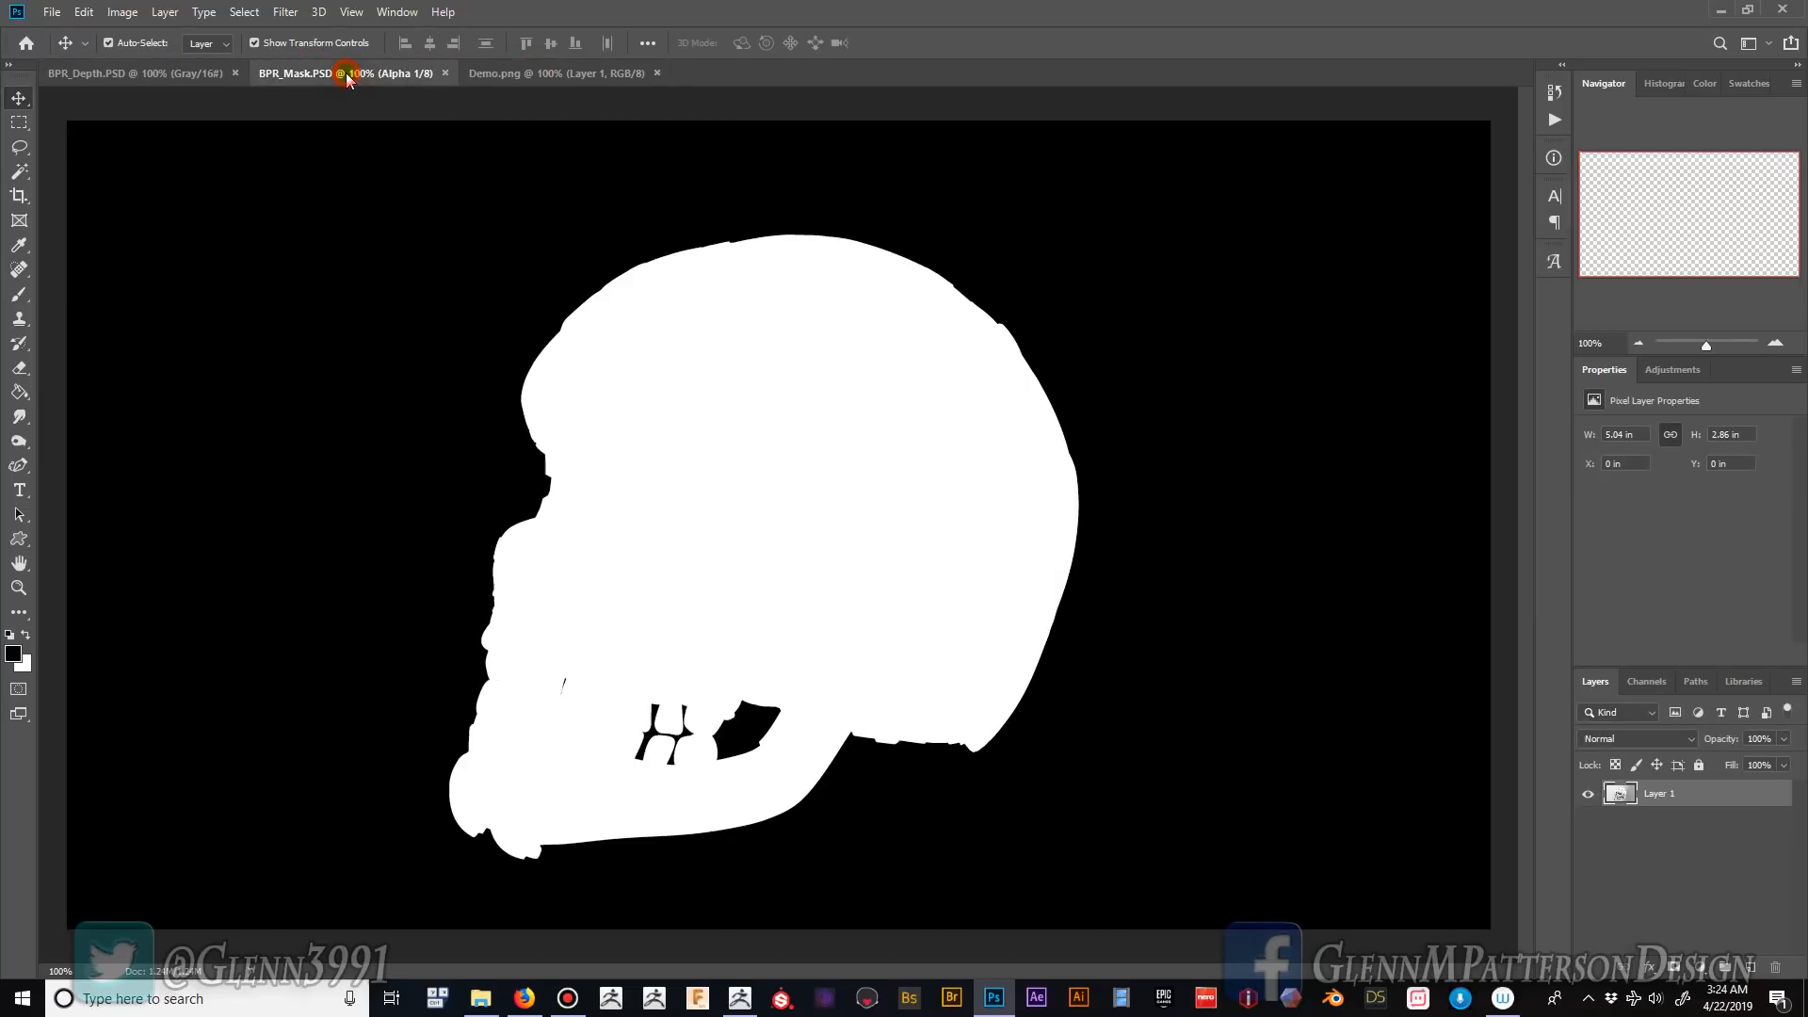
left_click(192, 74)
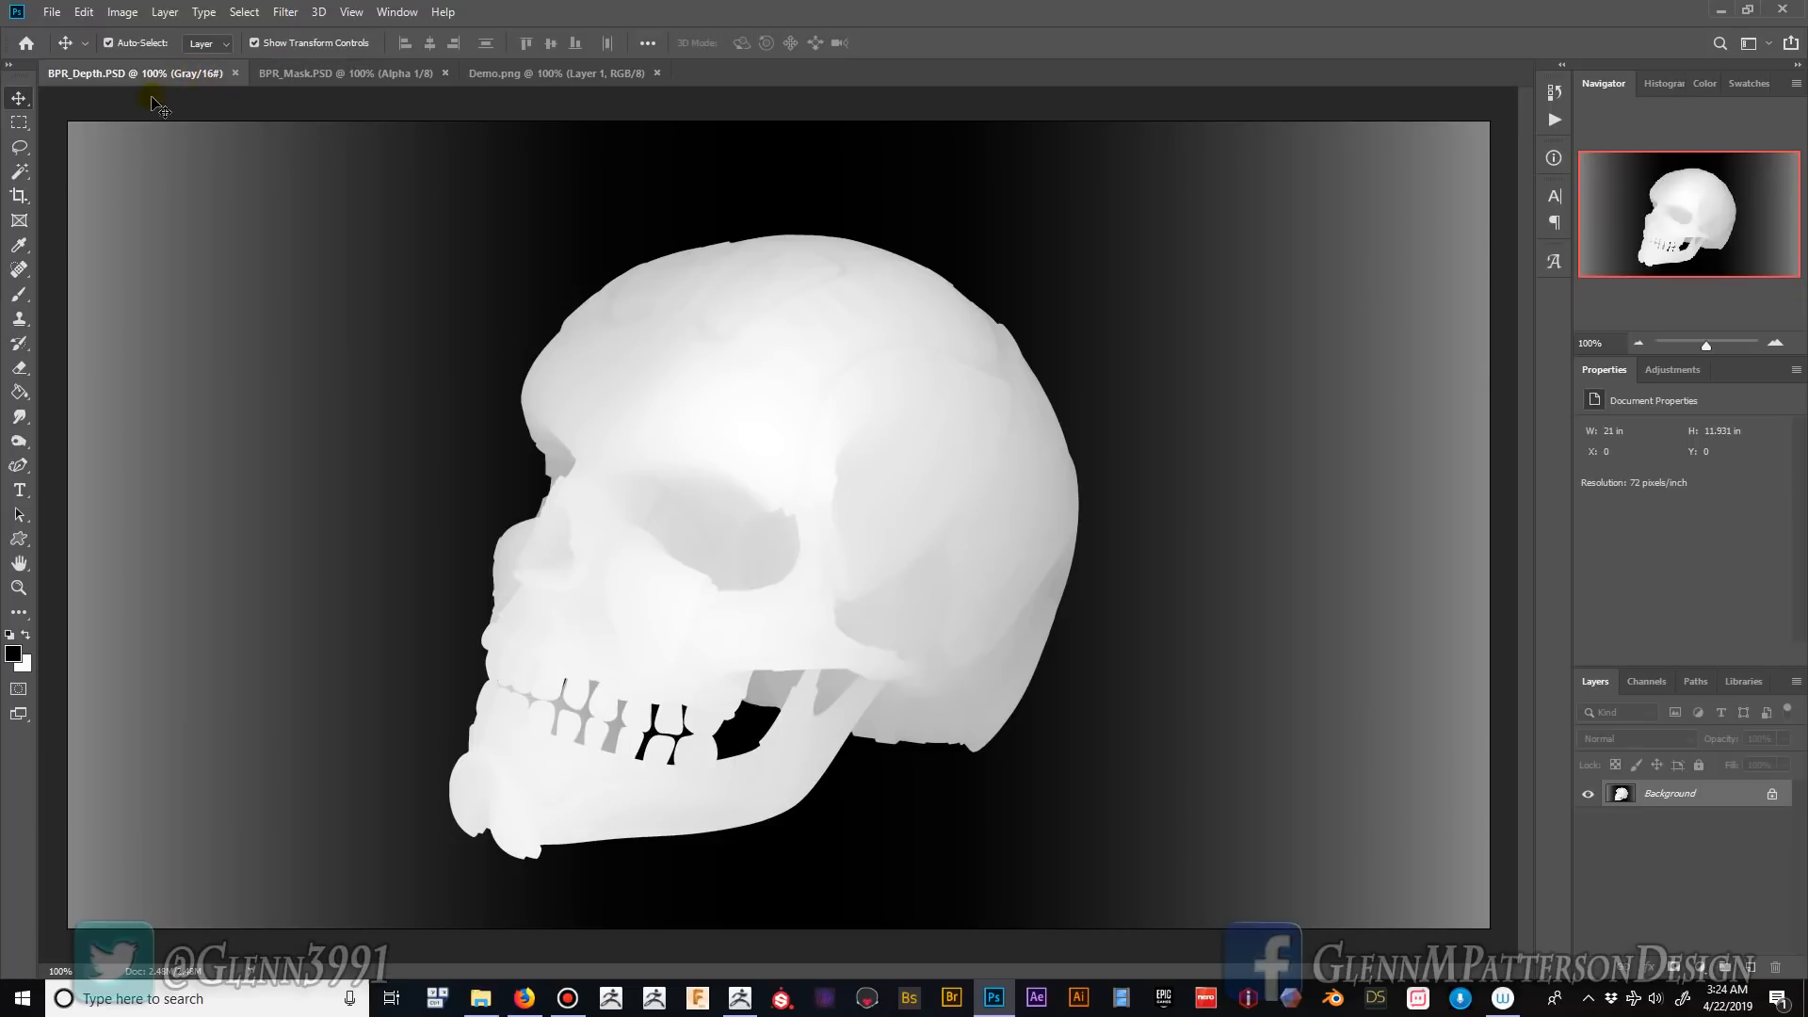
- Check the pixel dimensions of the BPR_Depth document and of the Demo document
left_click(123, 11)
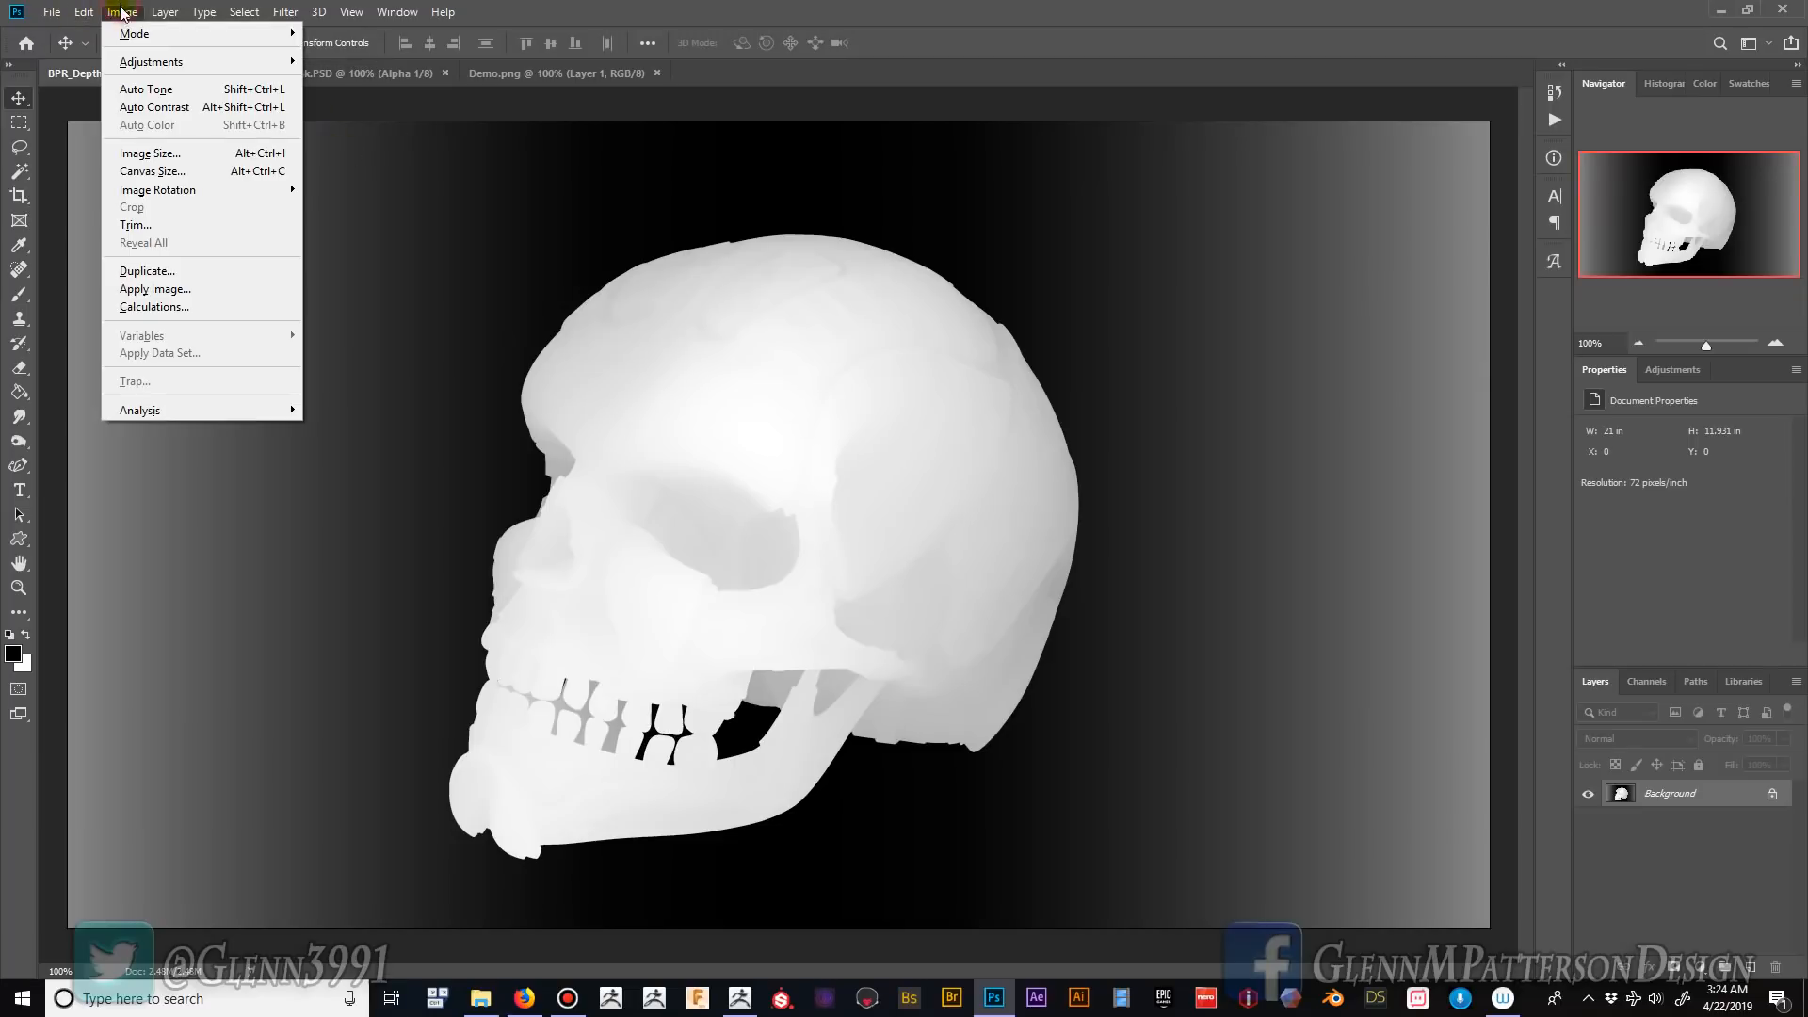
left_click(150, 154)
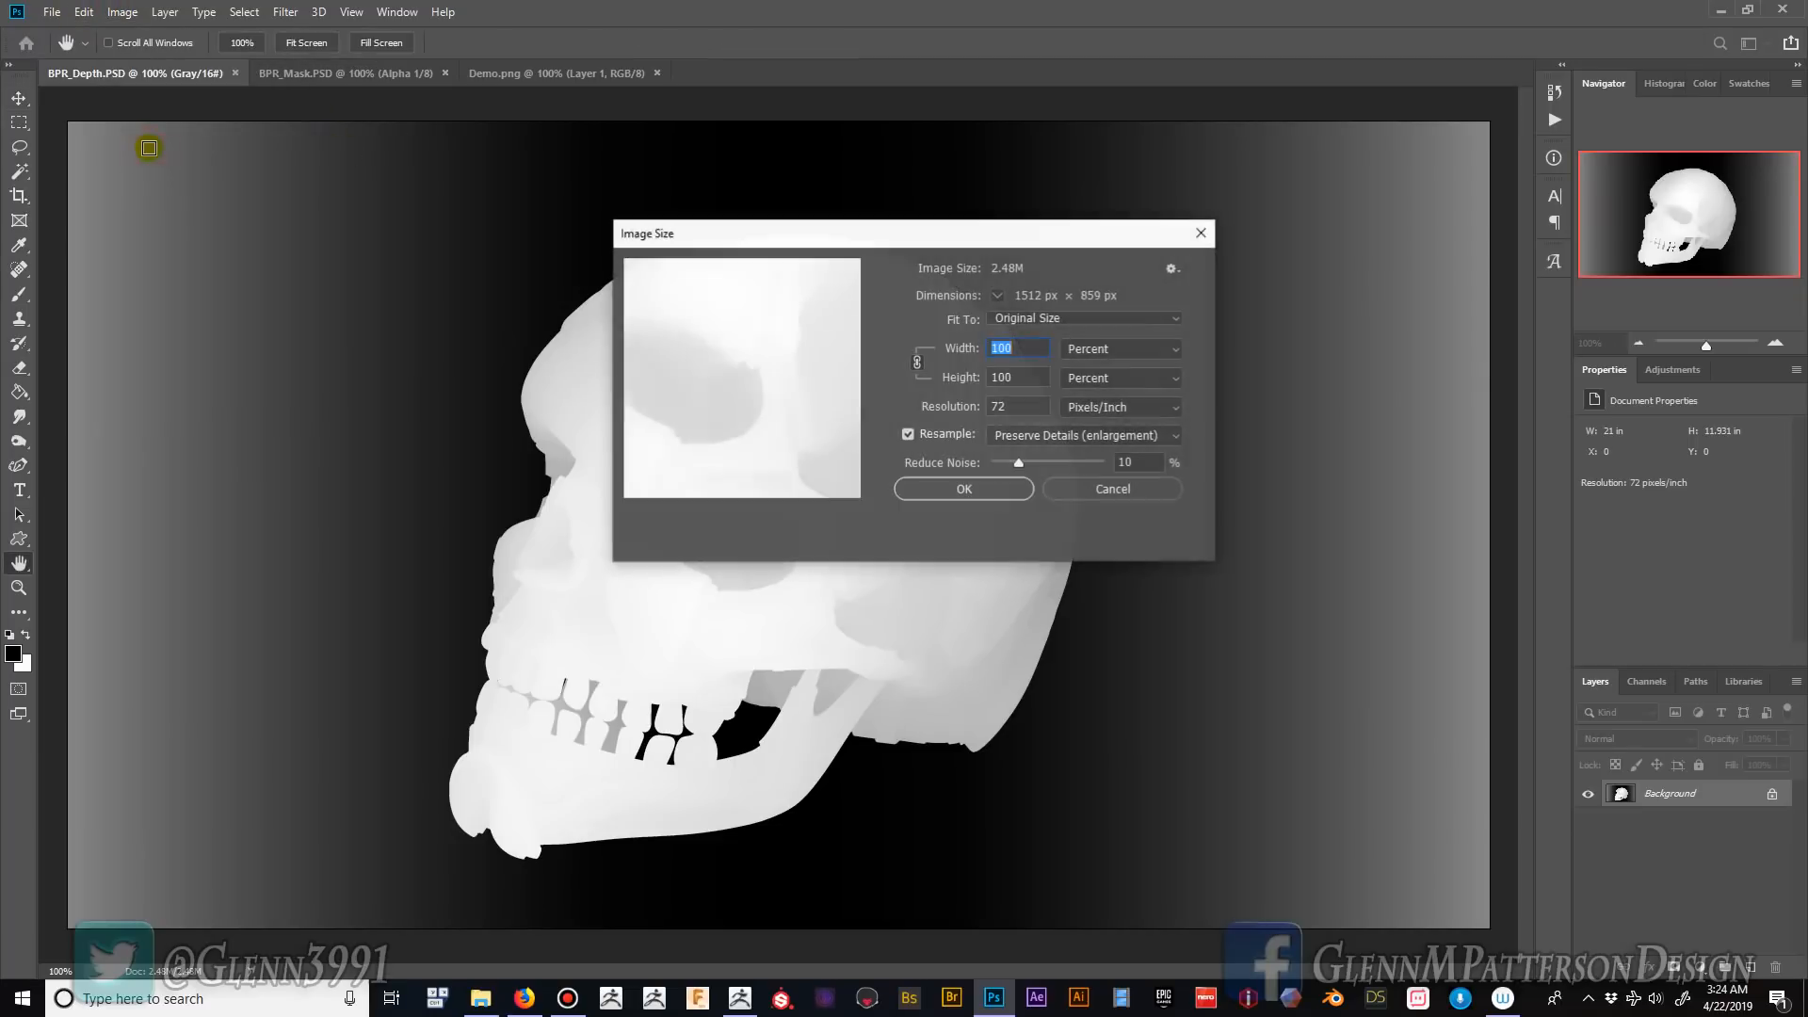
left_click(1120, 503)
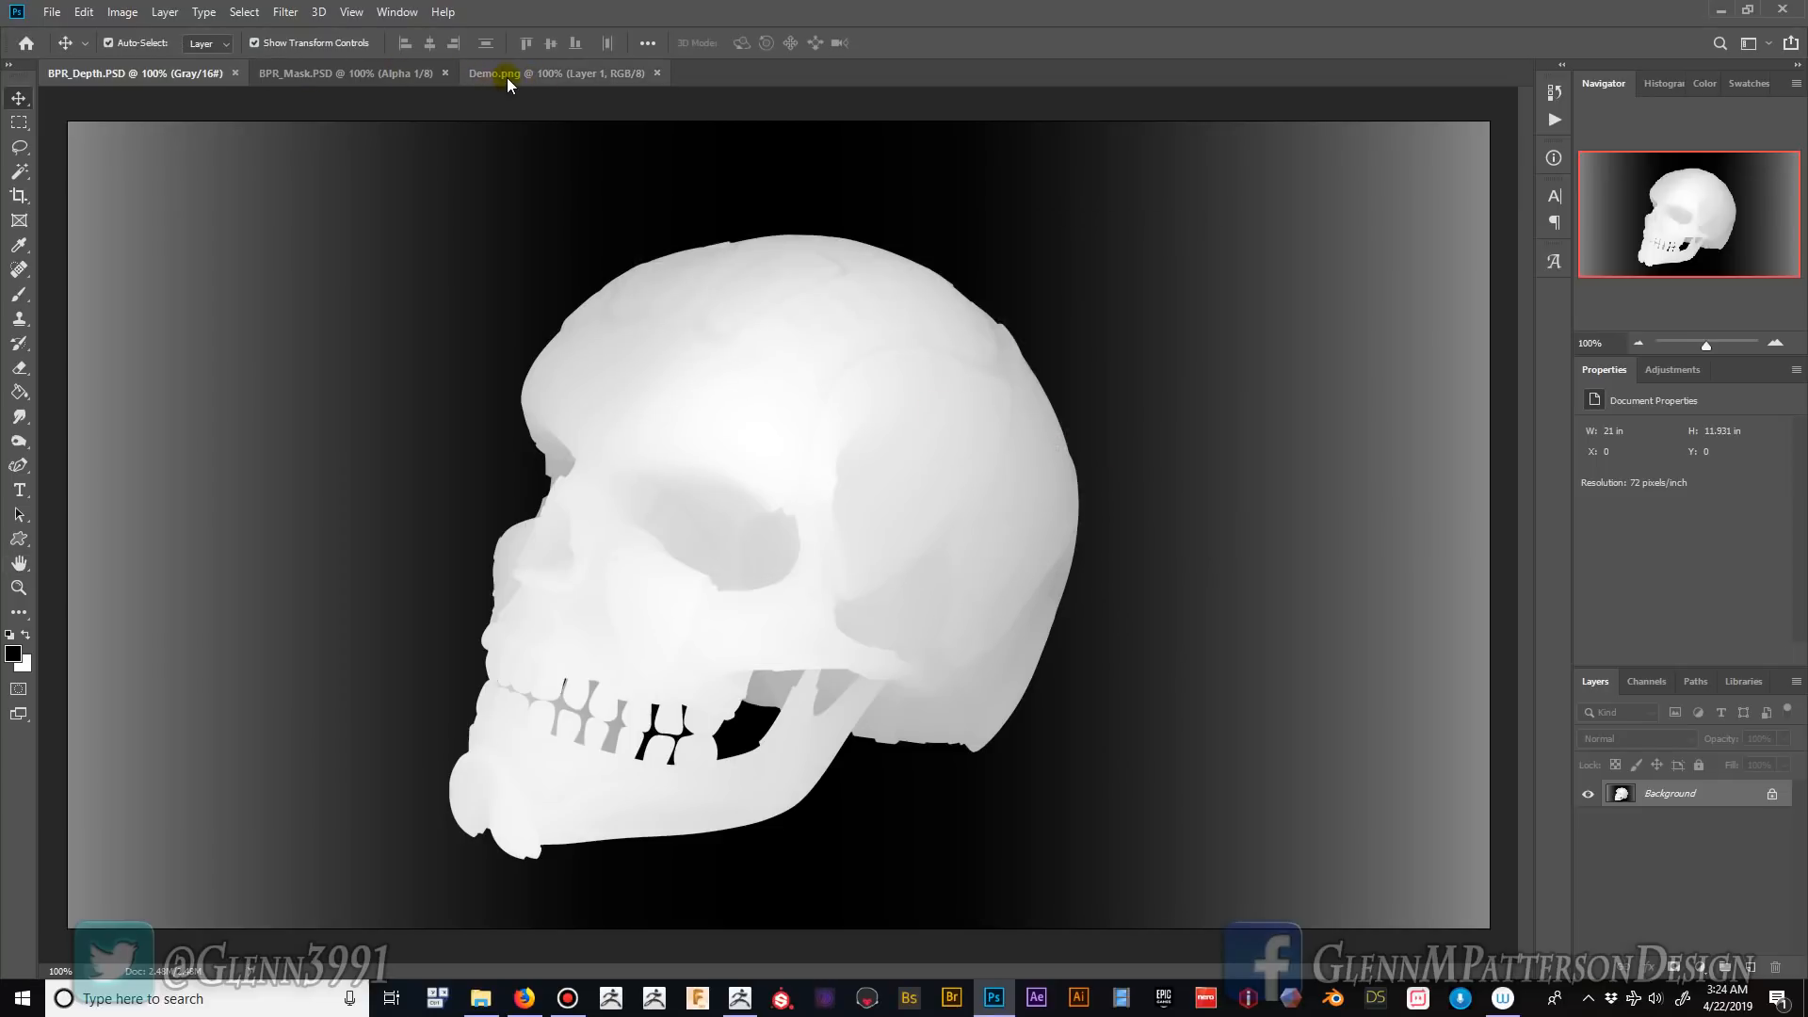
left_click(495, 73)
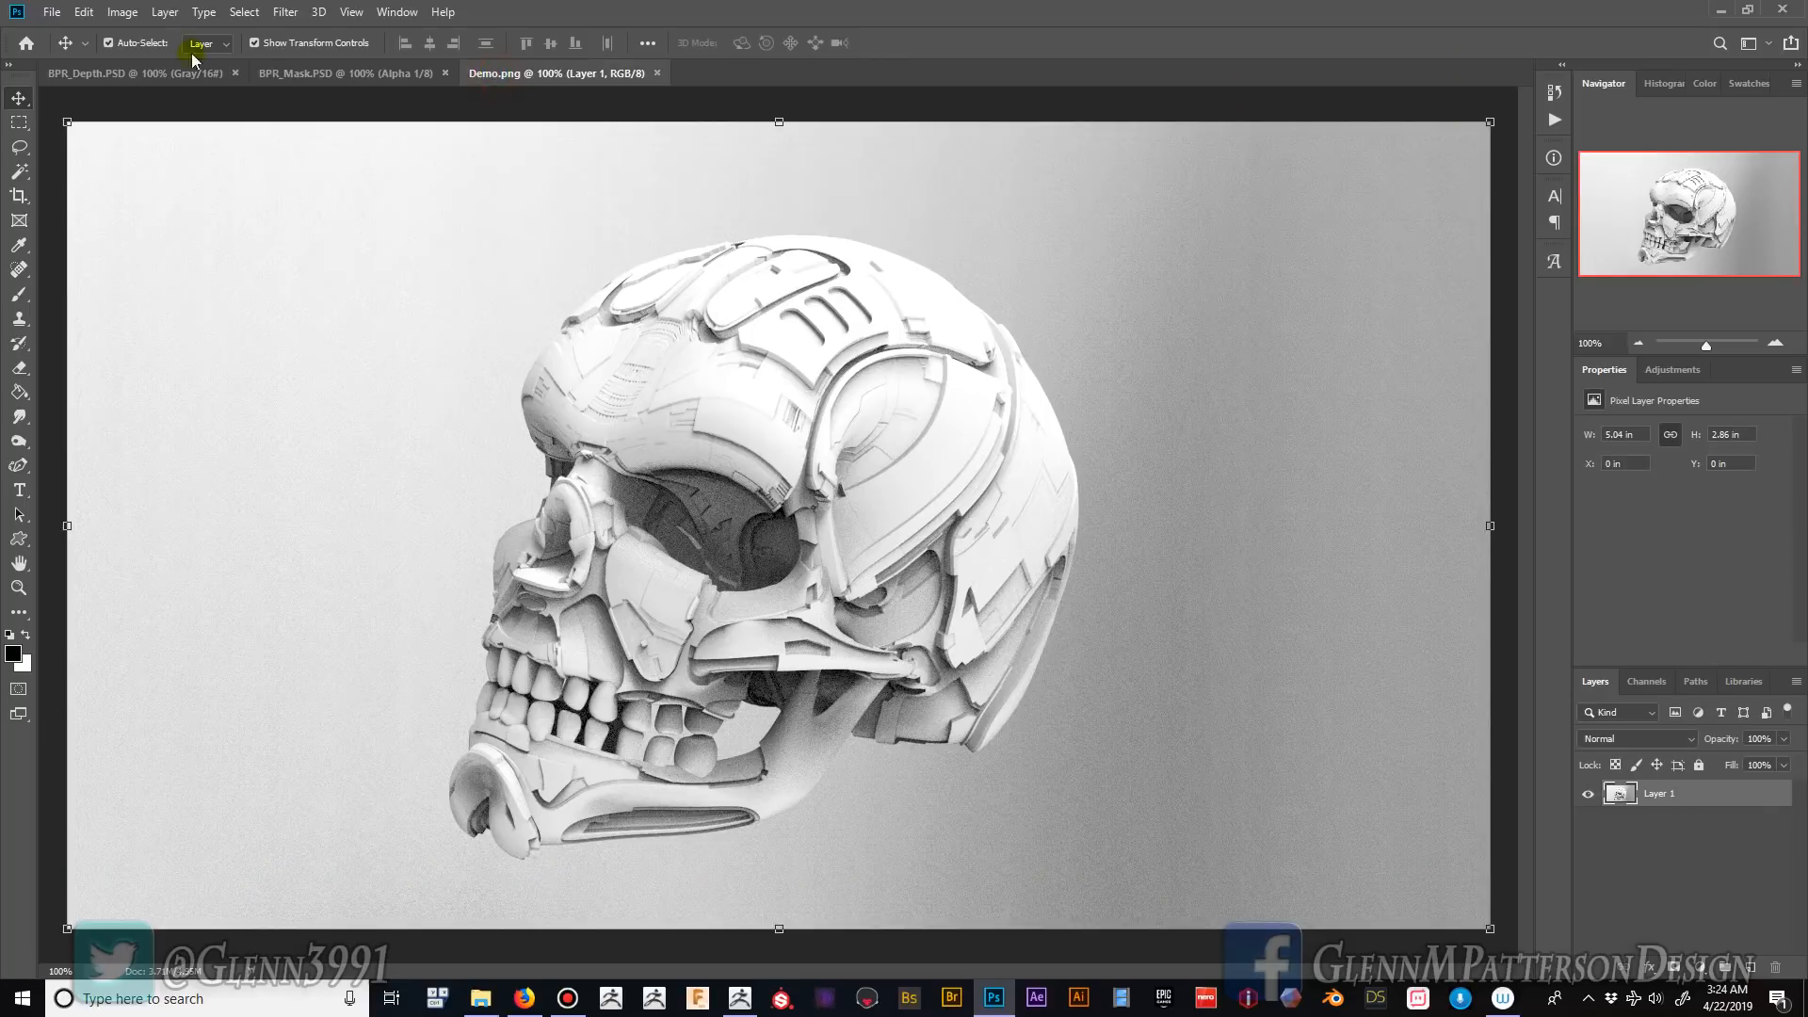
left_click(124, 11)
left_click(137, 154)
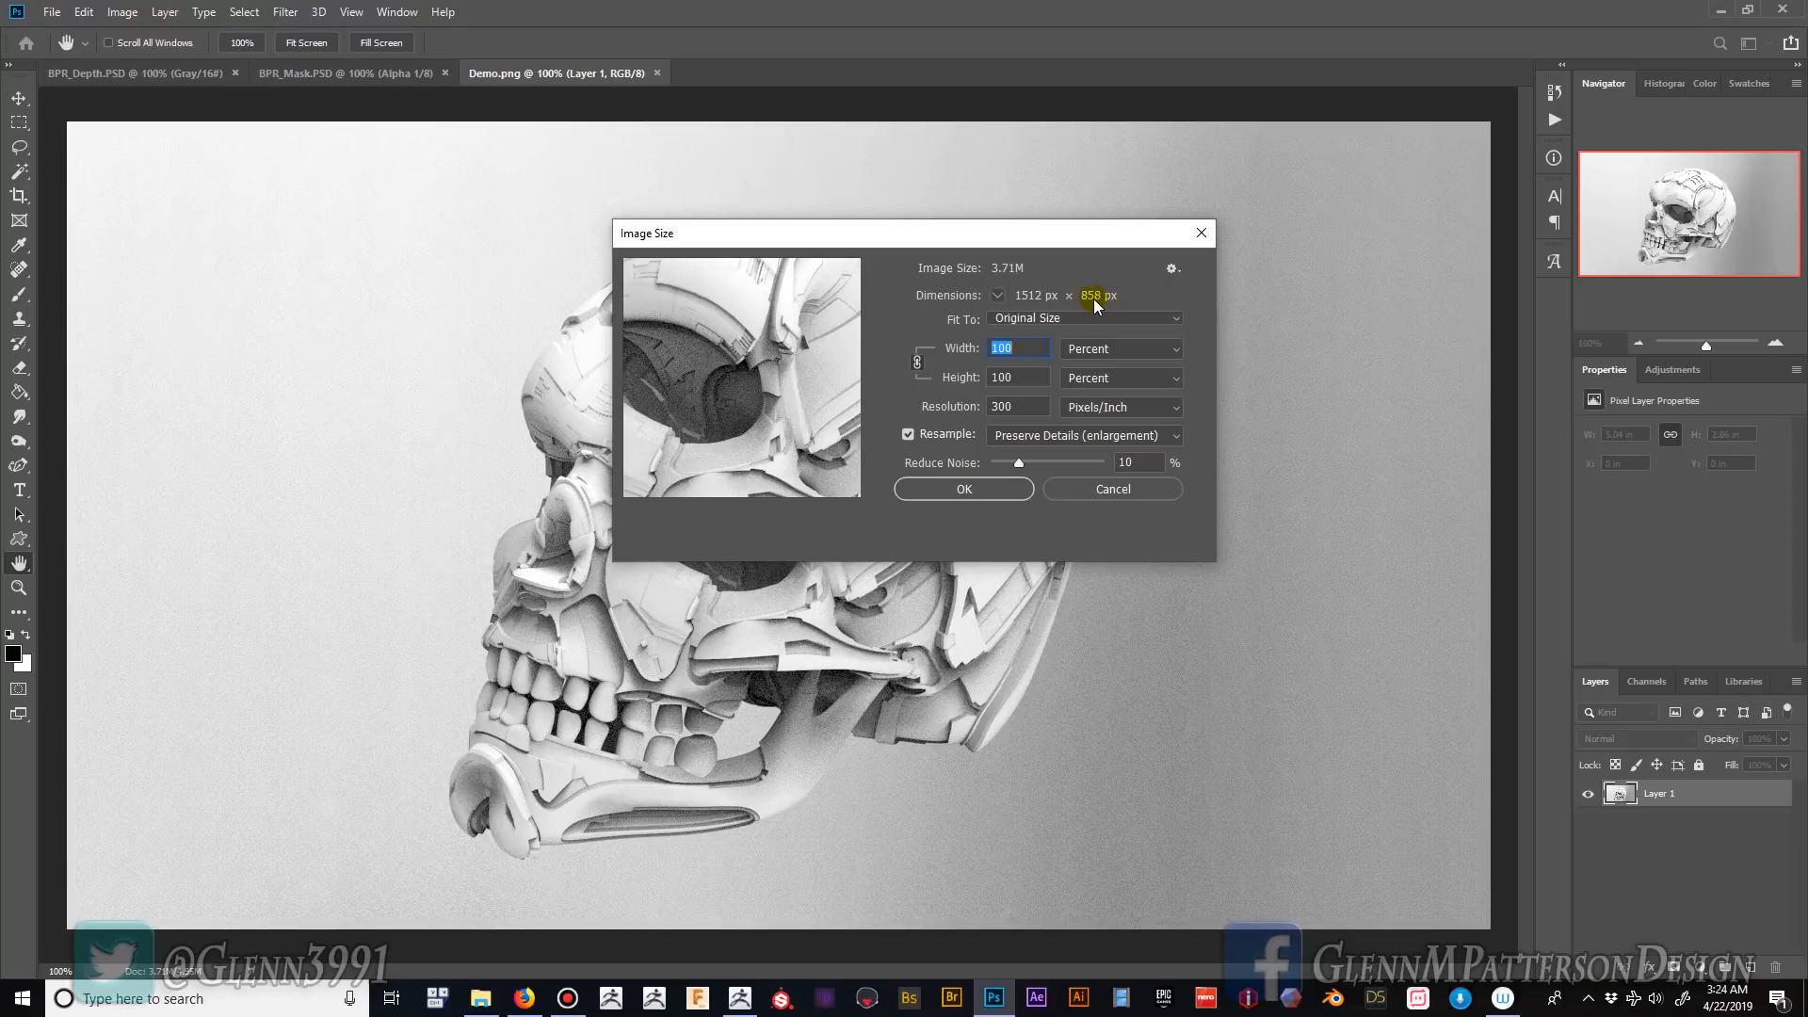
left_click(1114, 489)
key("v")
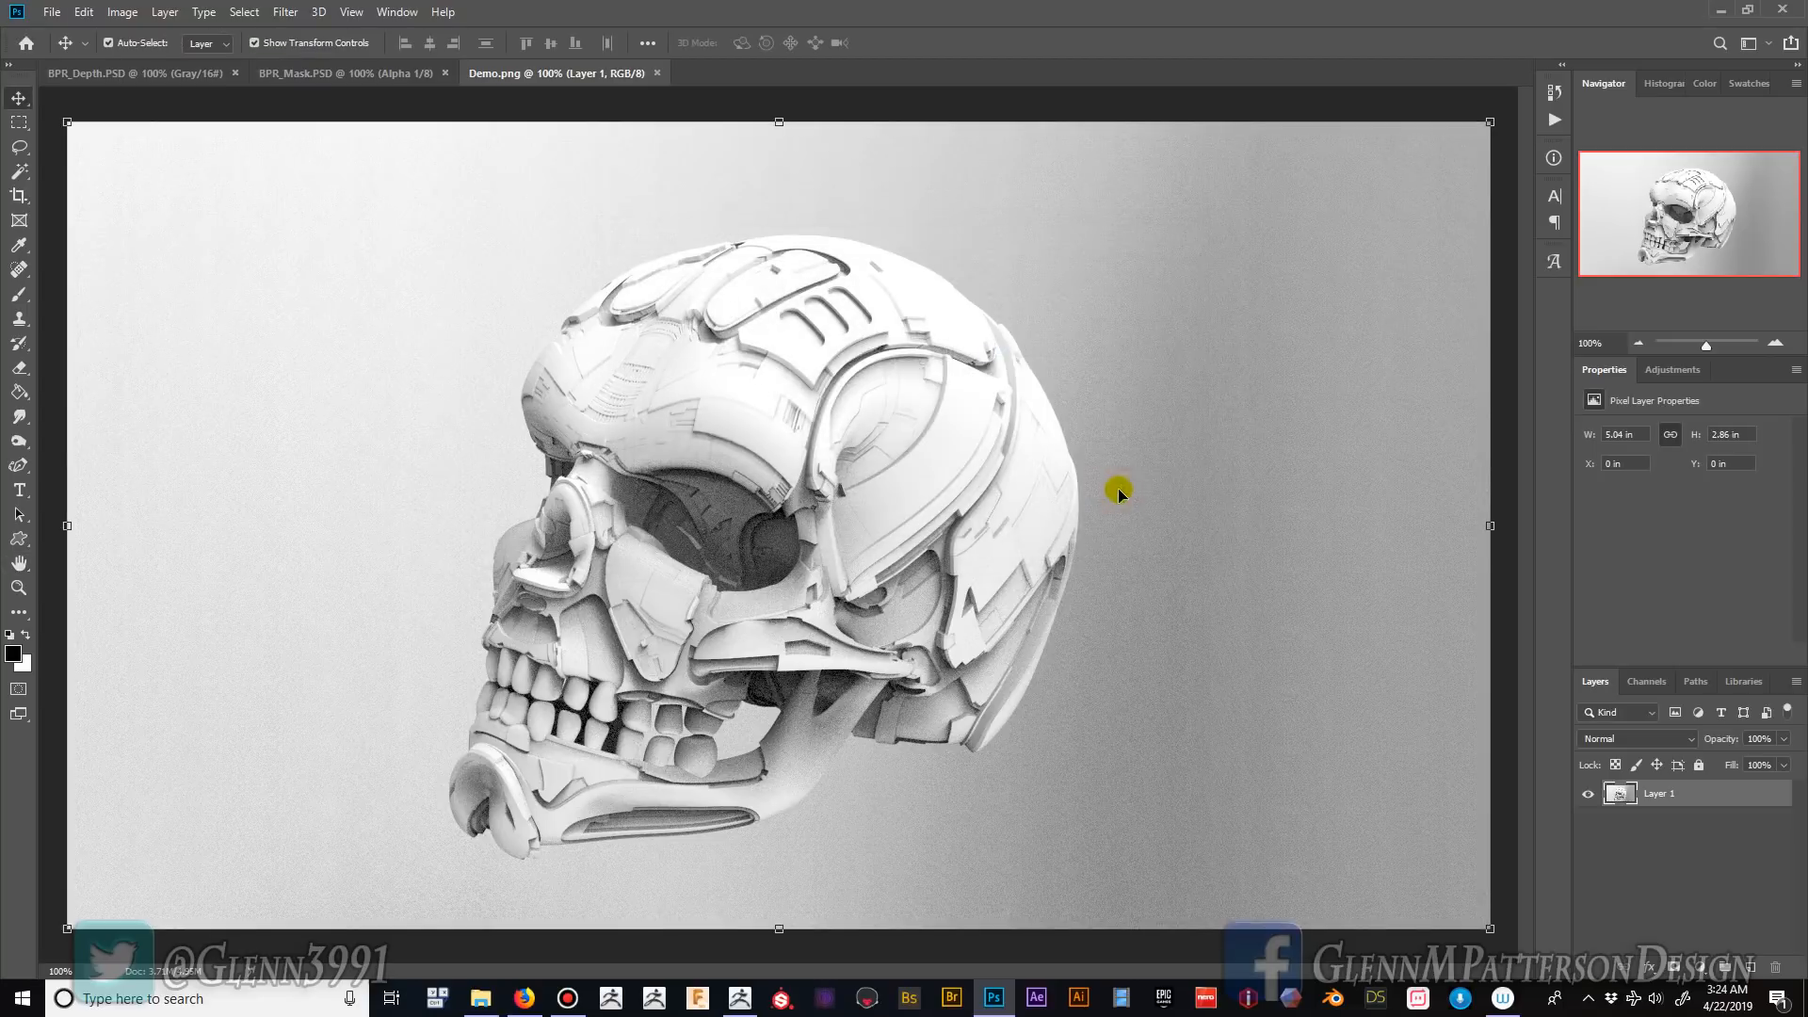
- Resize the canvas of the Demo document to a height of 859 pixels, using pixels as the unit
left_click(123, 12)
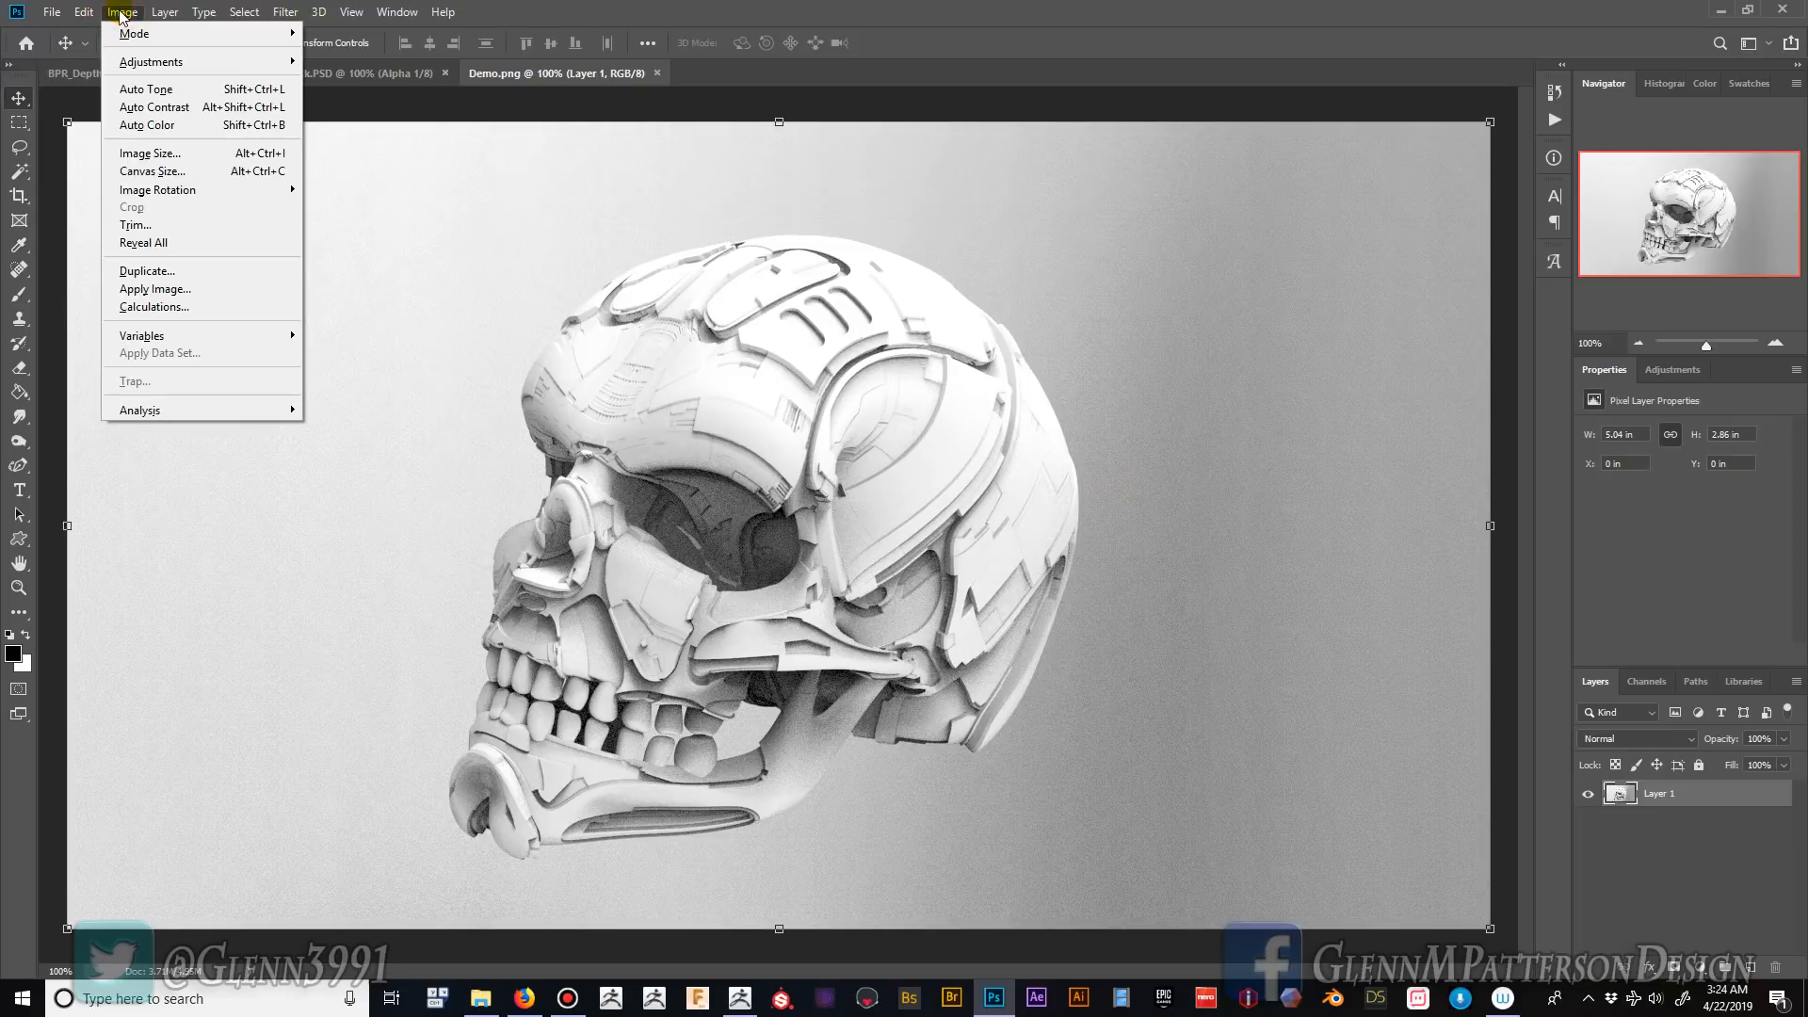
left_click(151, 169)
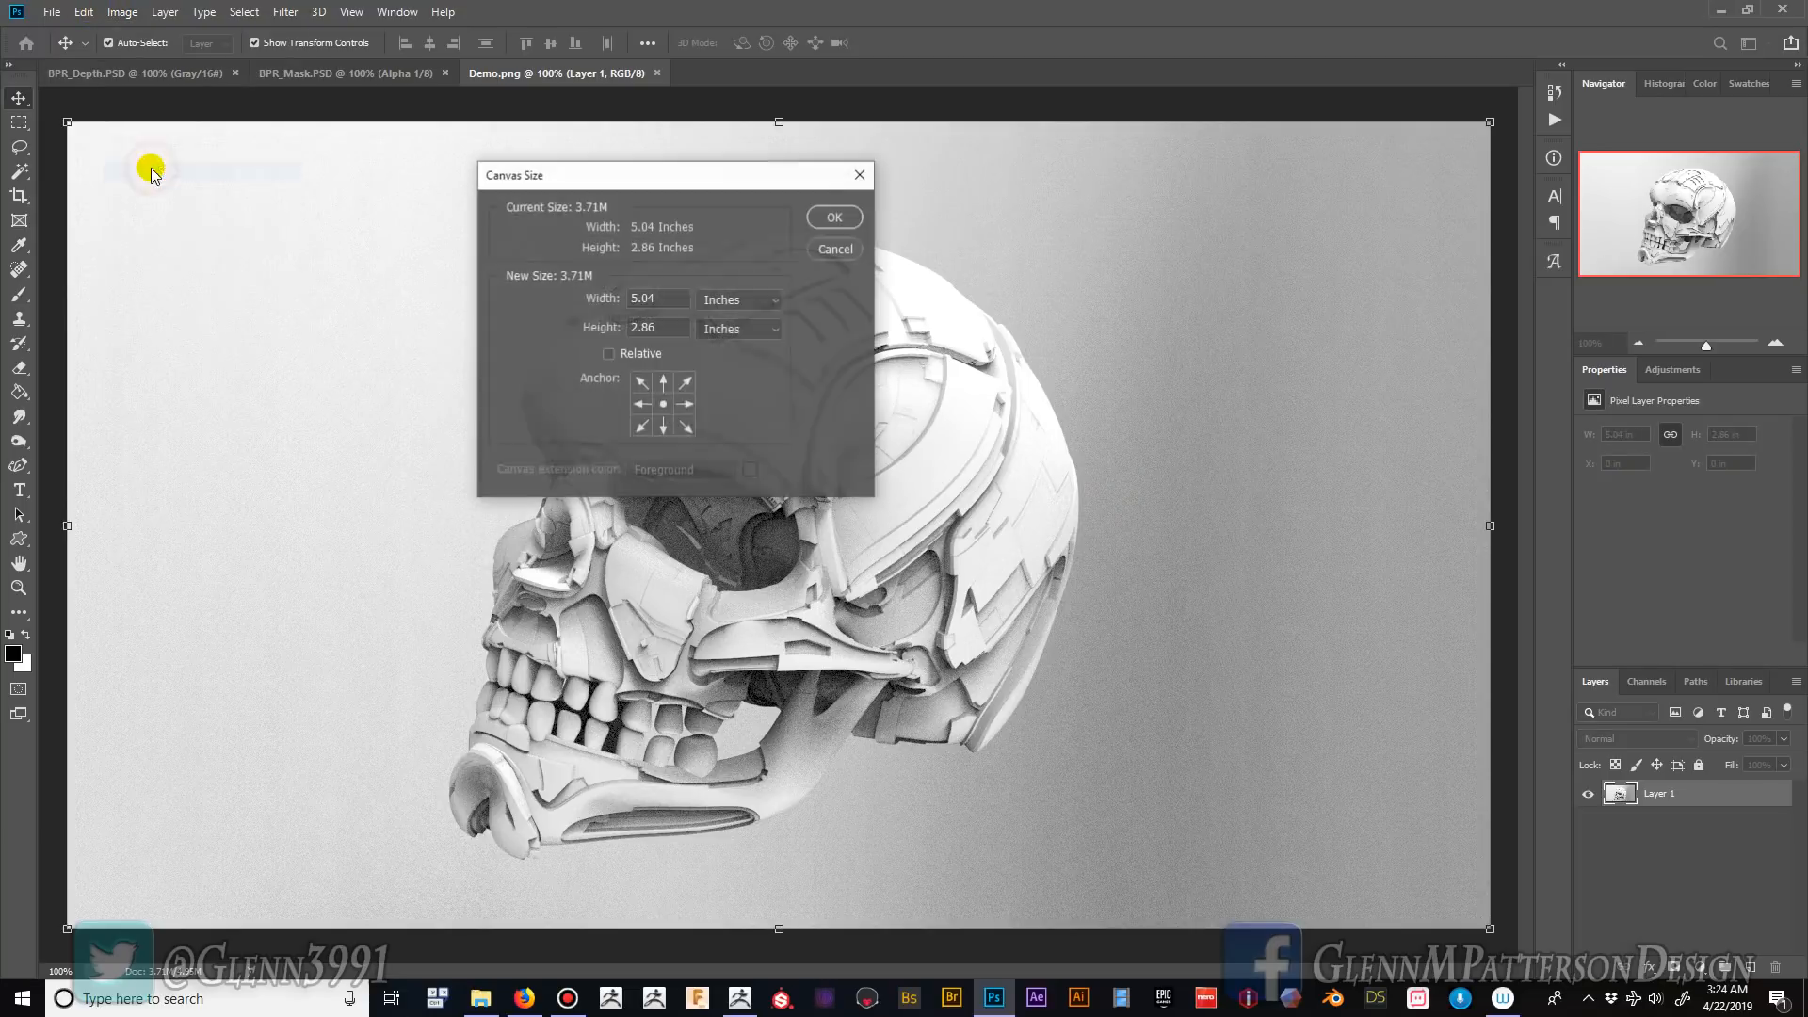
left_click(739, 301)
left_click(743, 334)
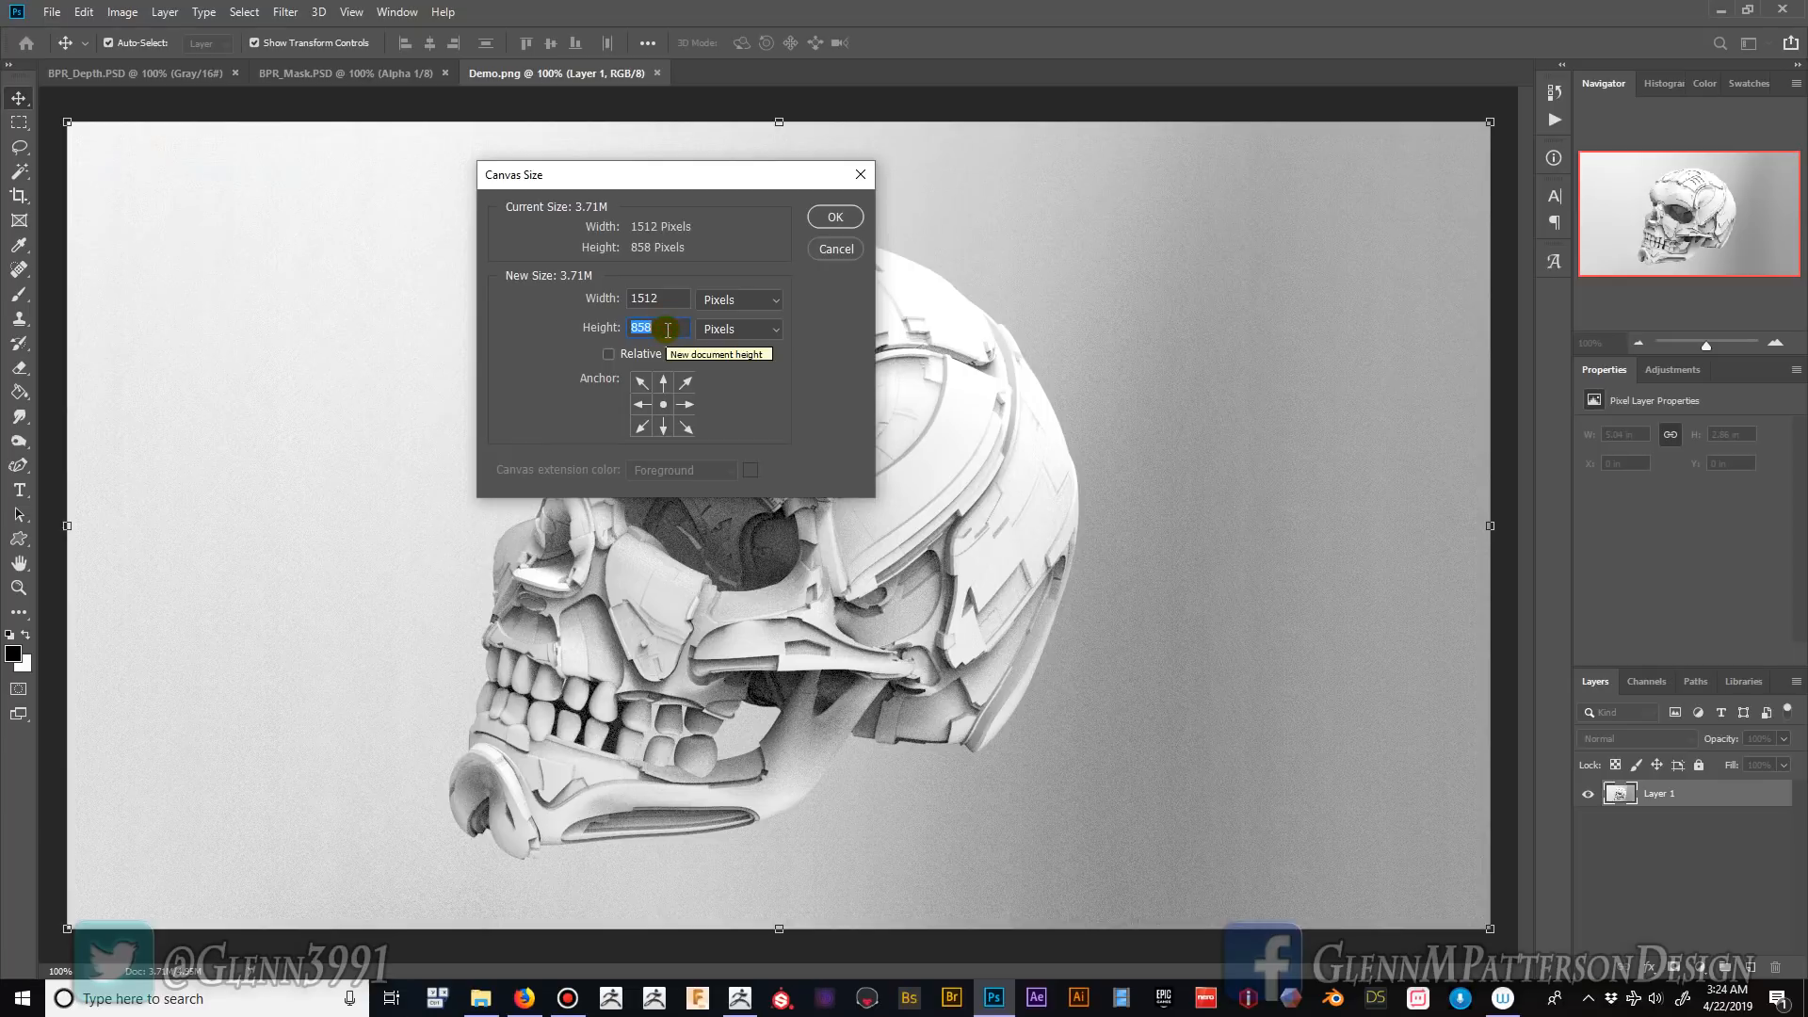
type("859")
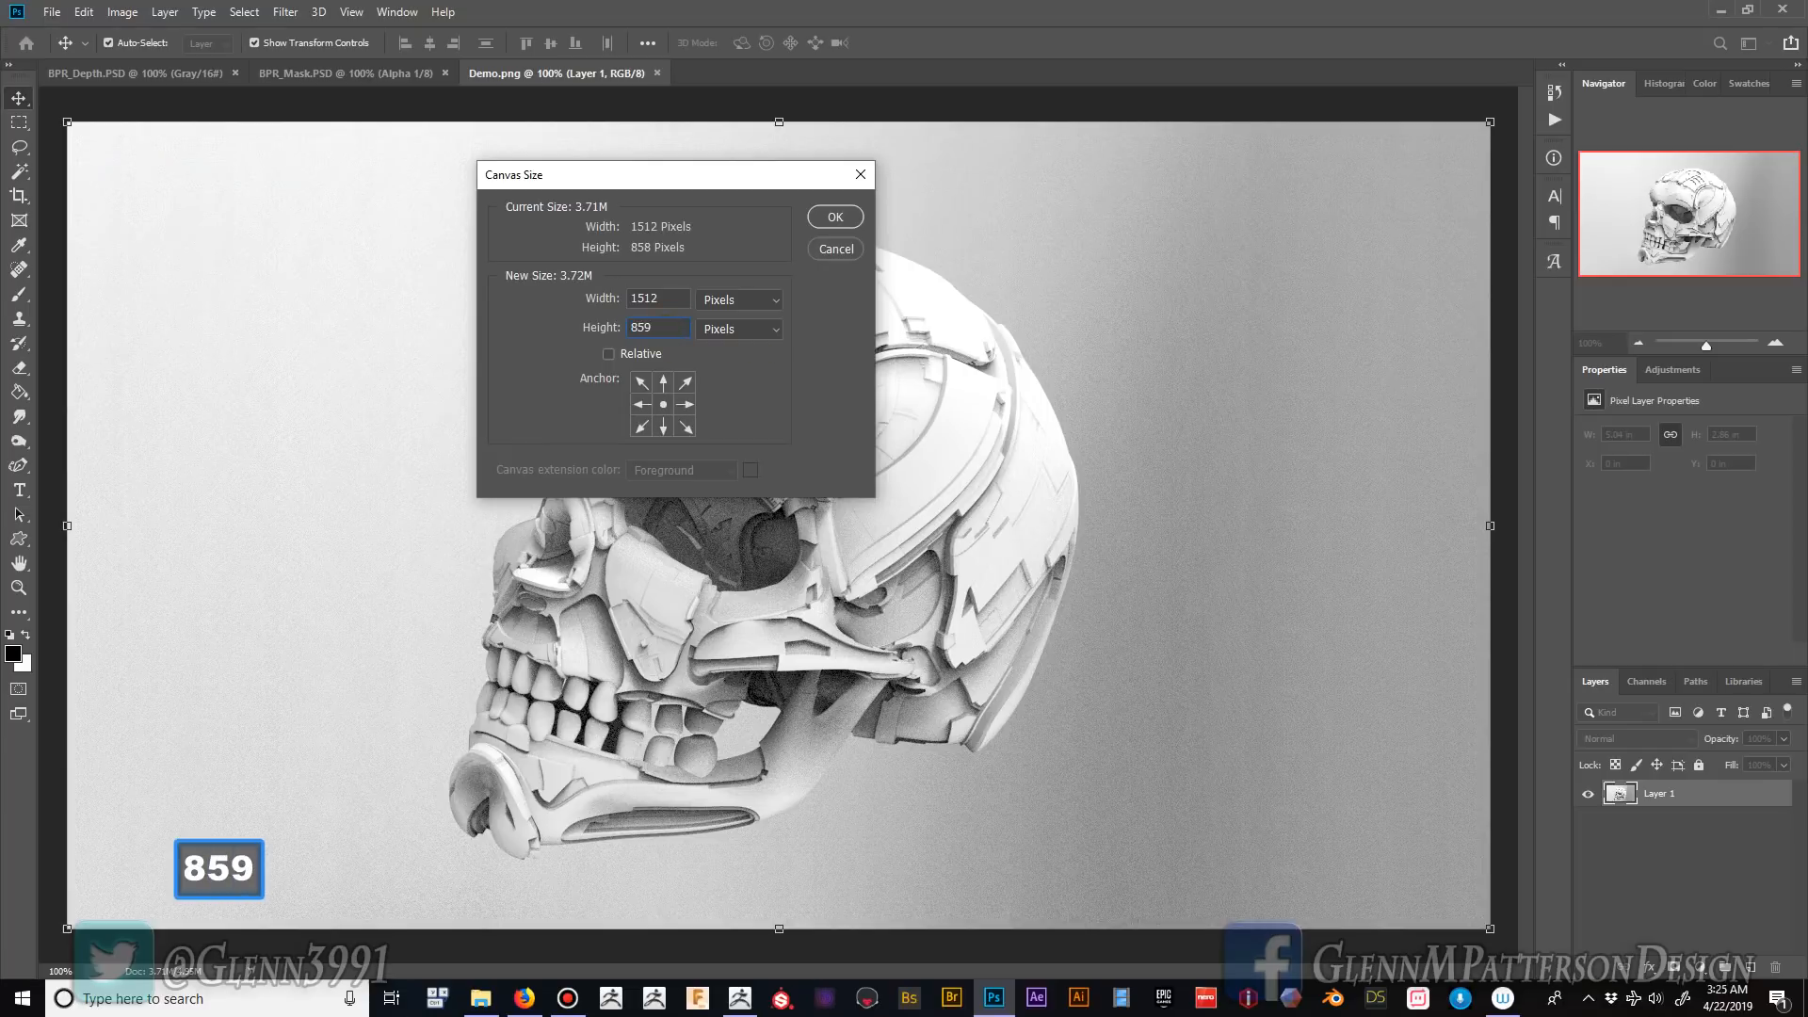
key("Return")
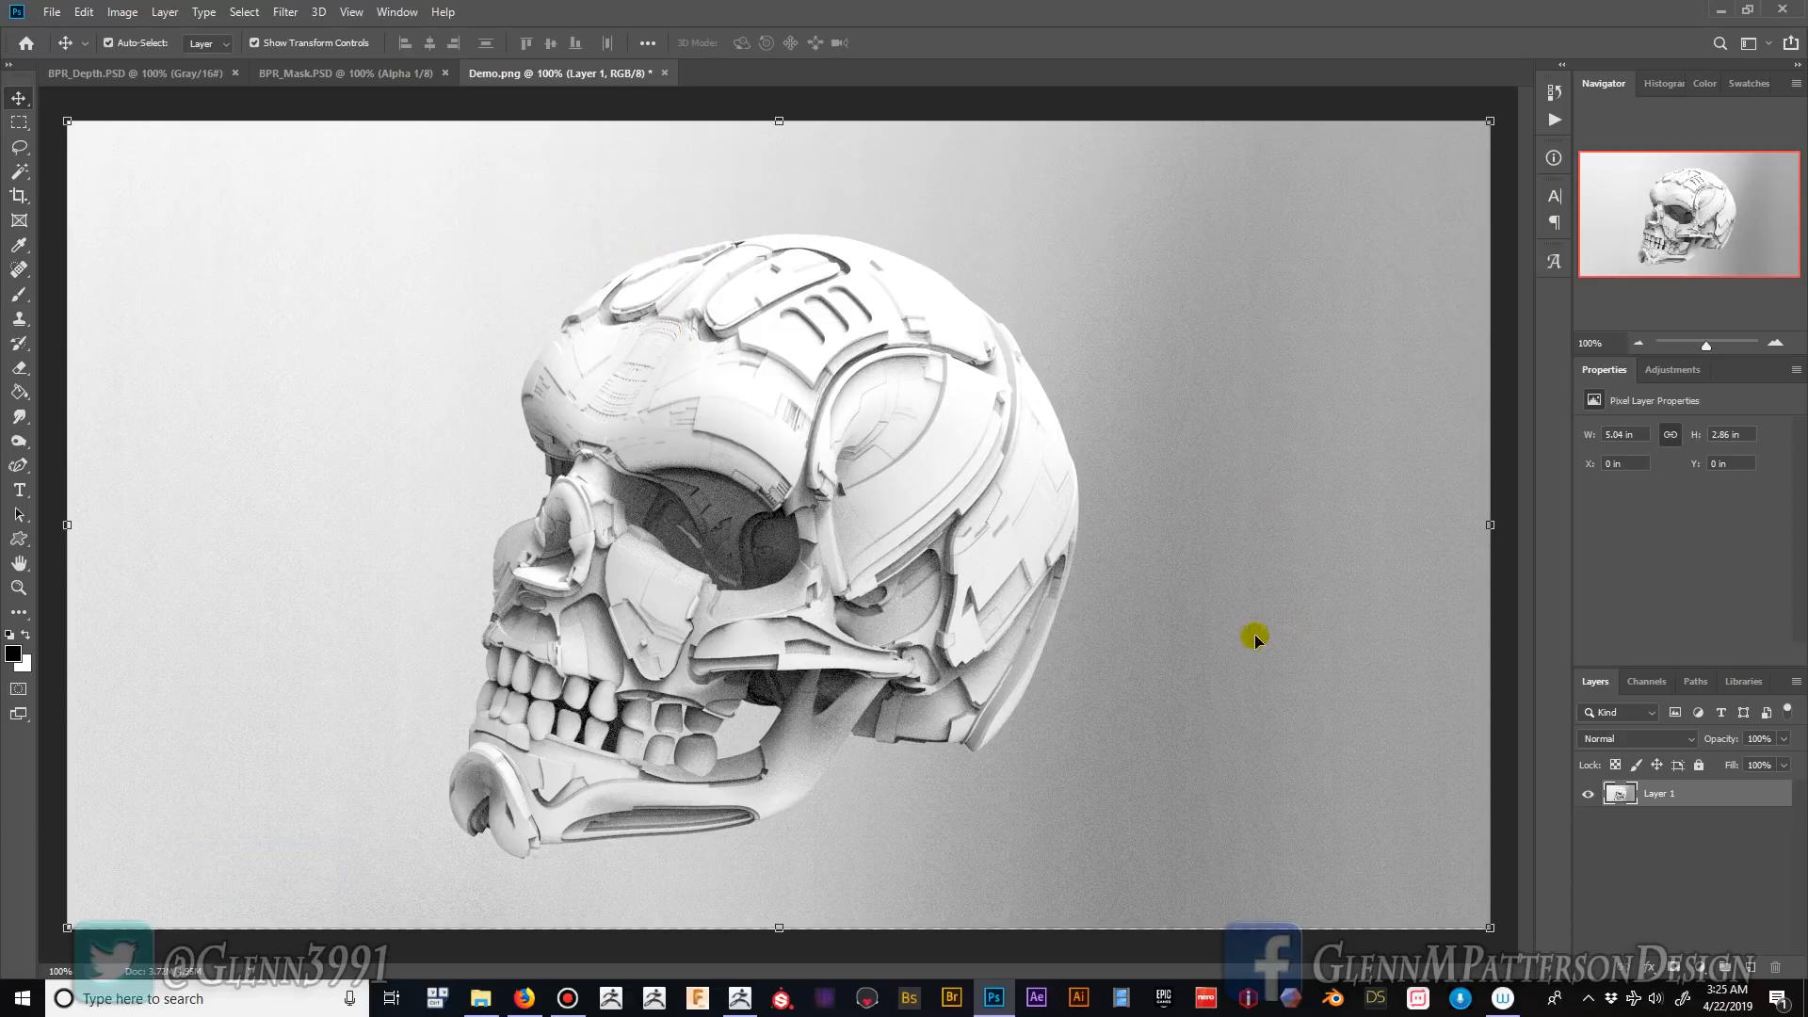
- Copy the entire BPR_Mask image and paste it in place as a new layer in the Demo document
left_click(142, 74)
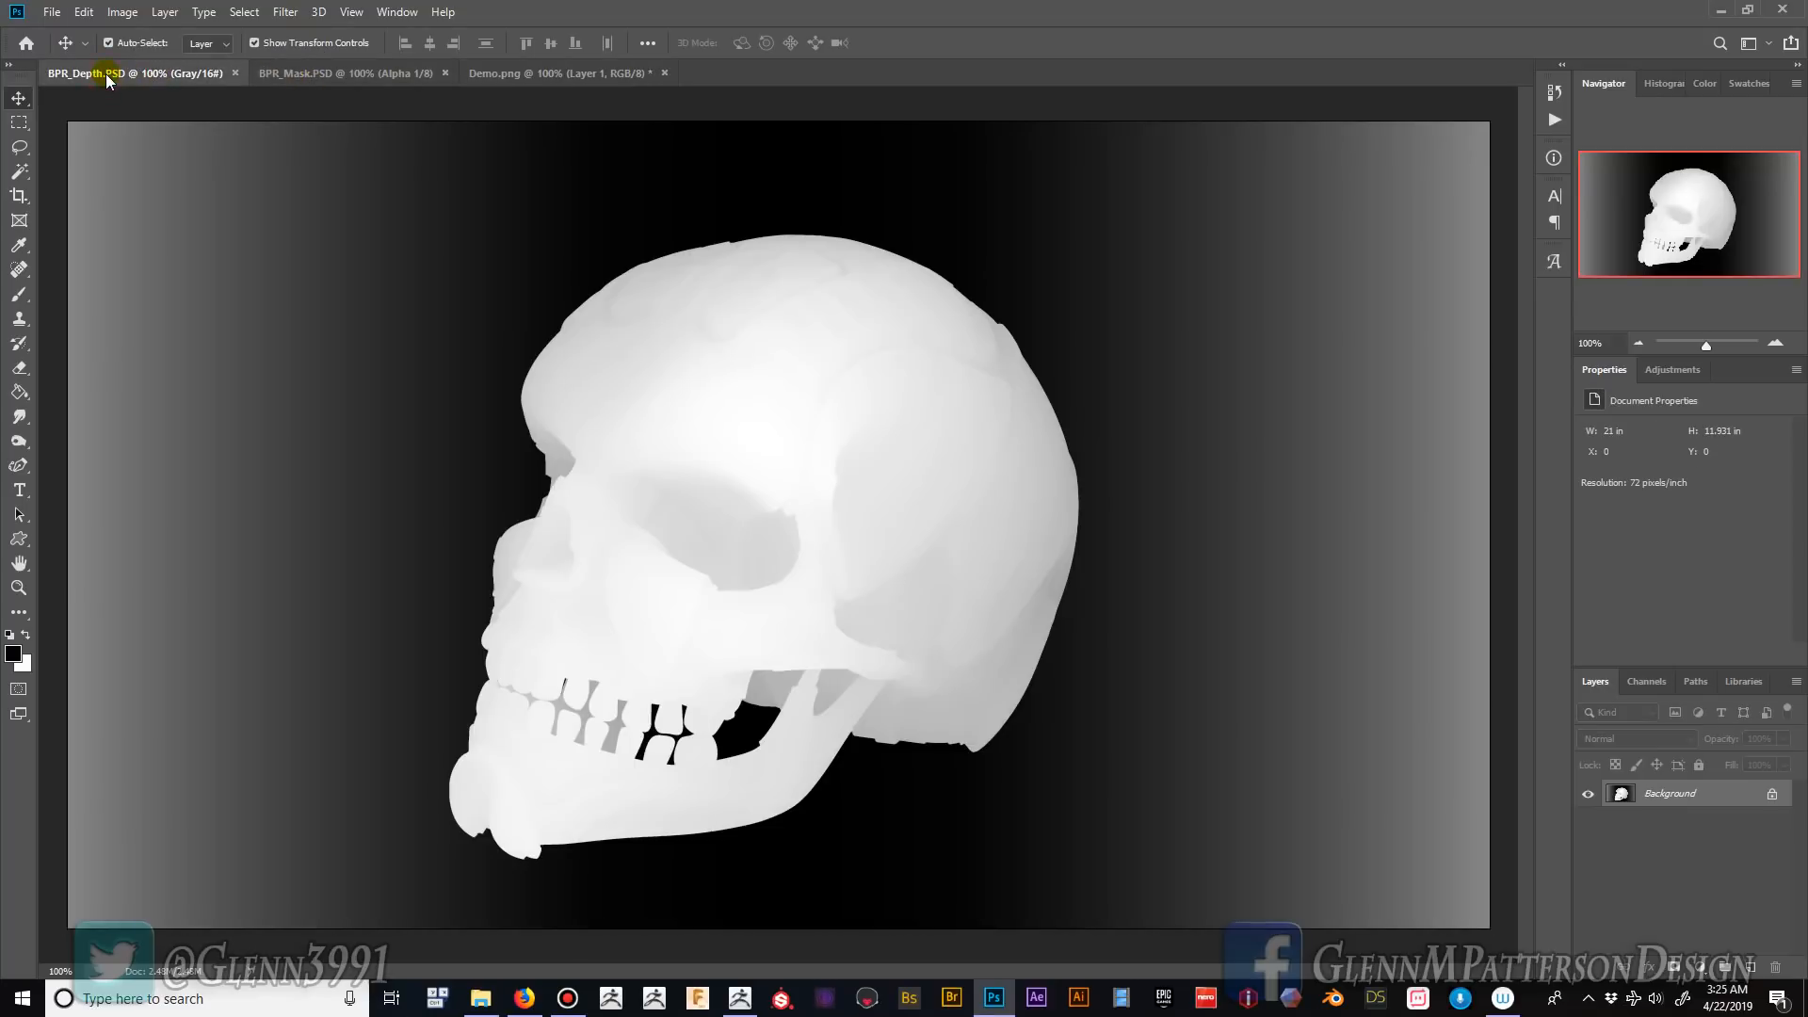
left_click(284, 74)
left_click(160, 73)
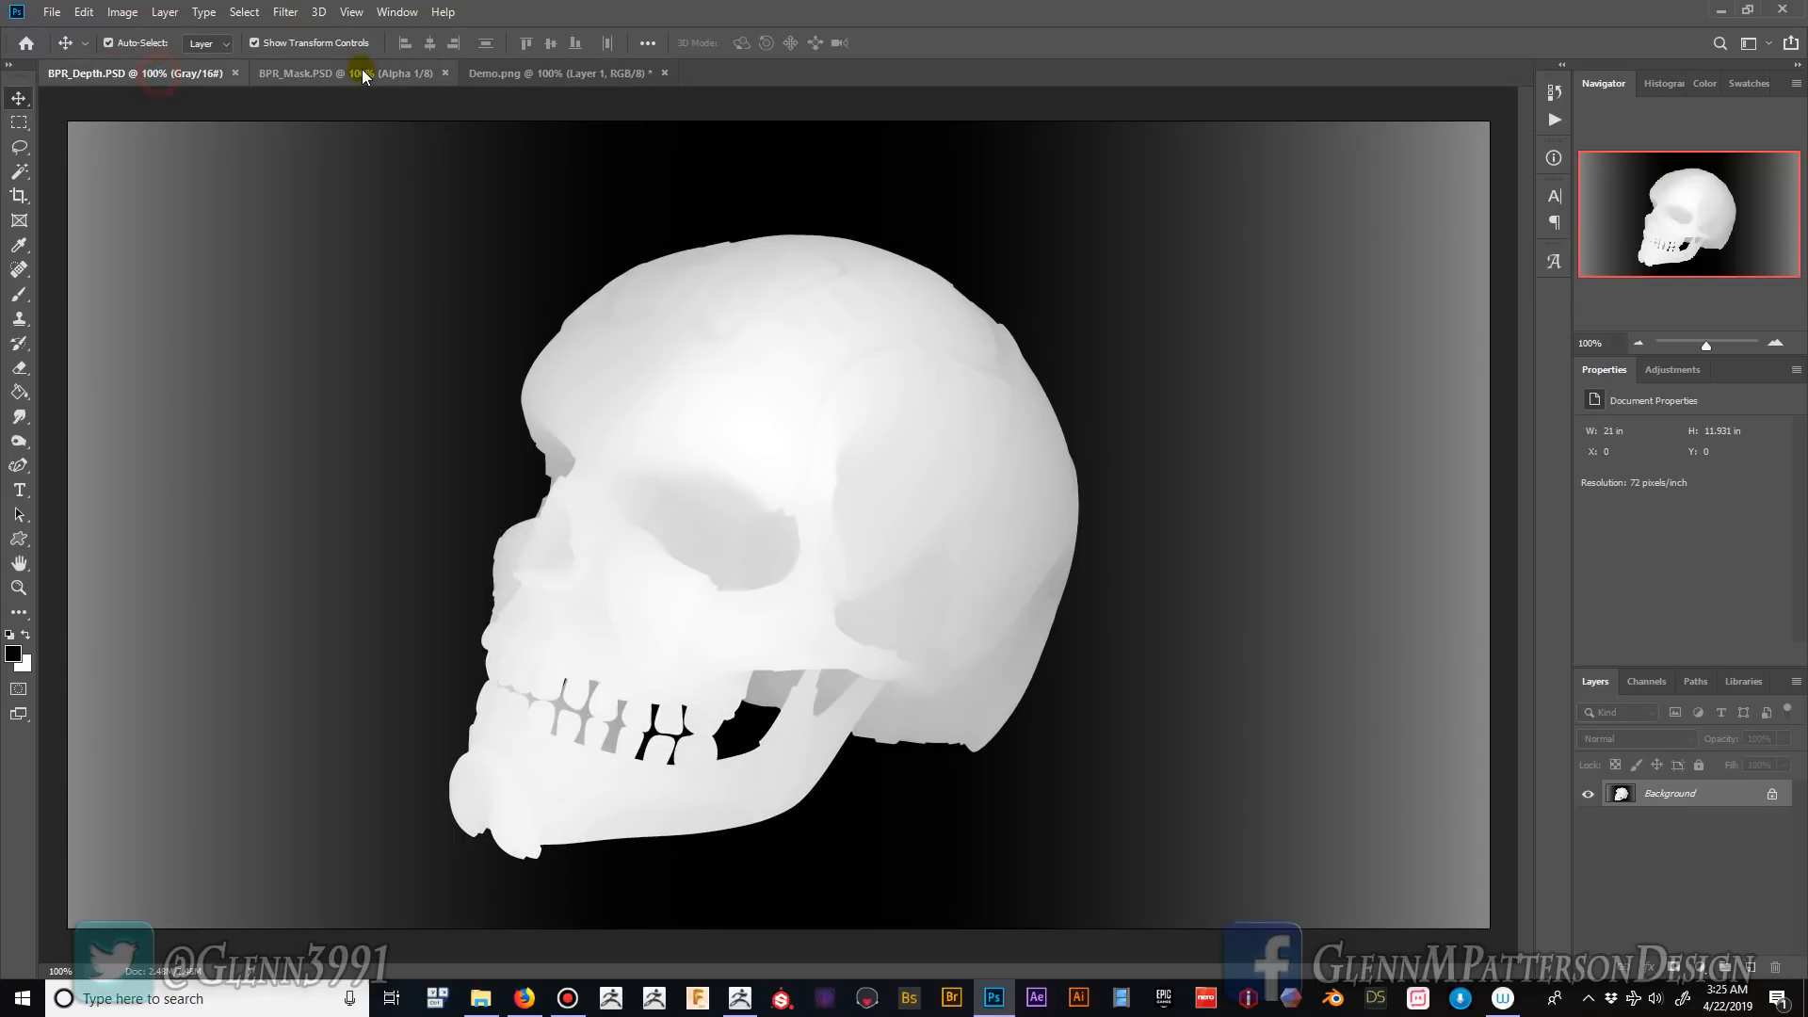
left_click(341, 74)
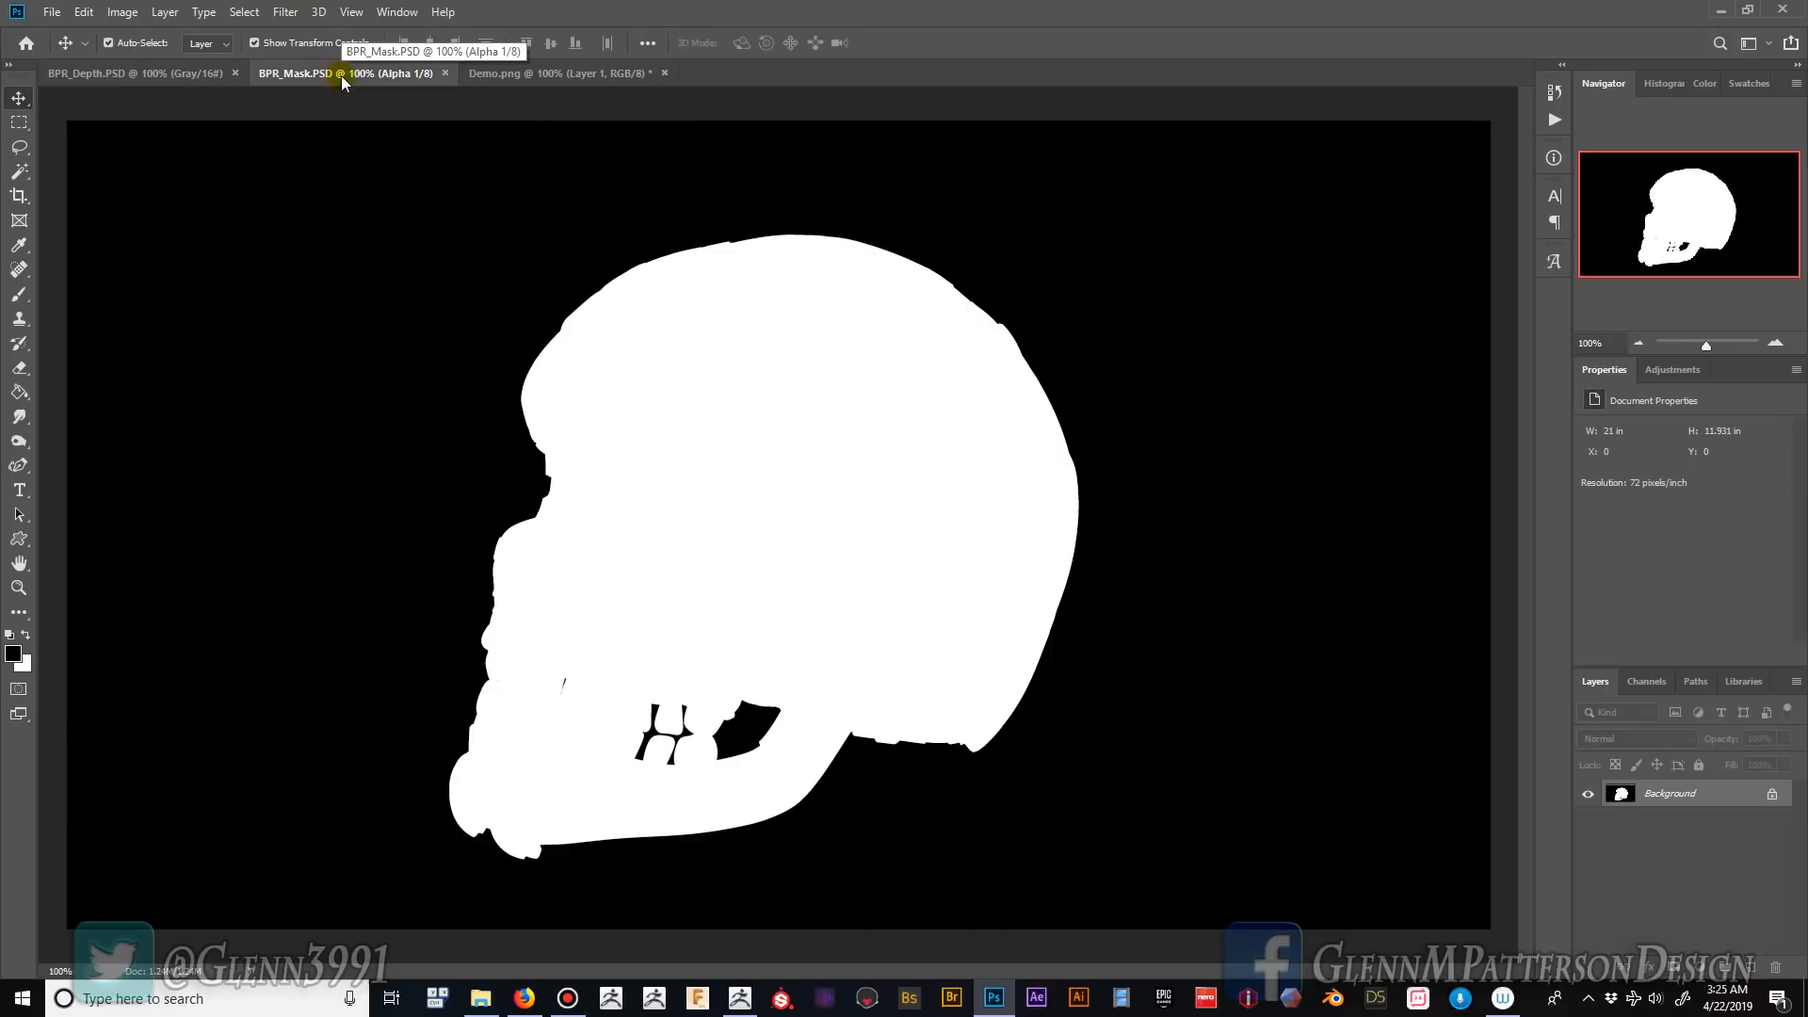
key("ctrl+a")
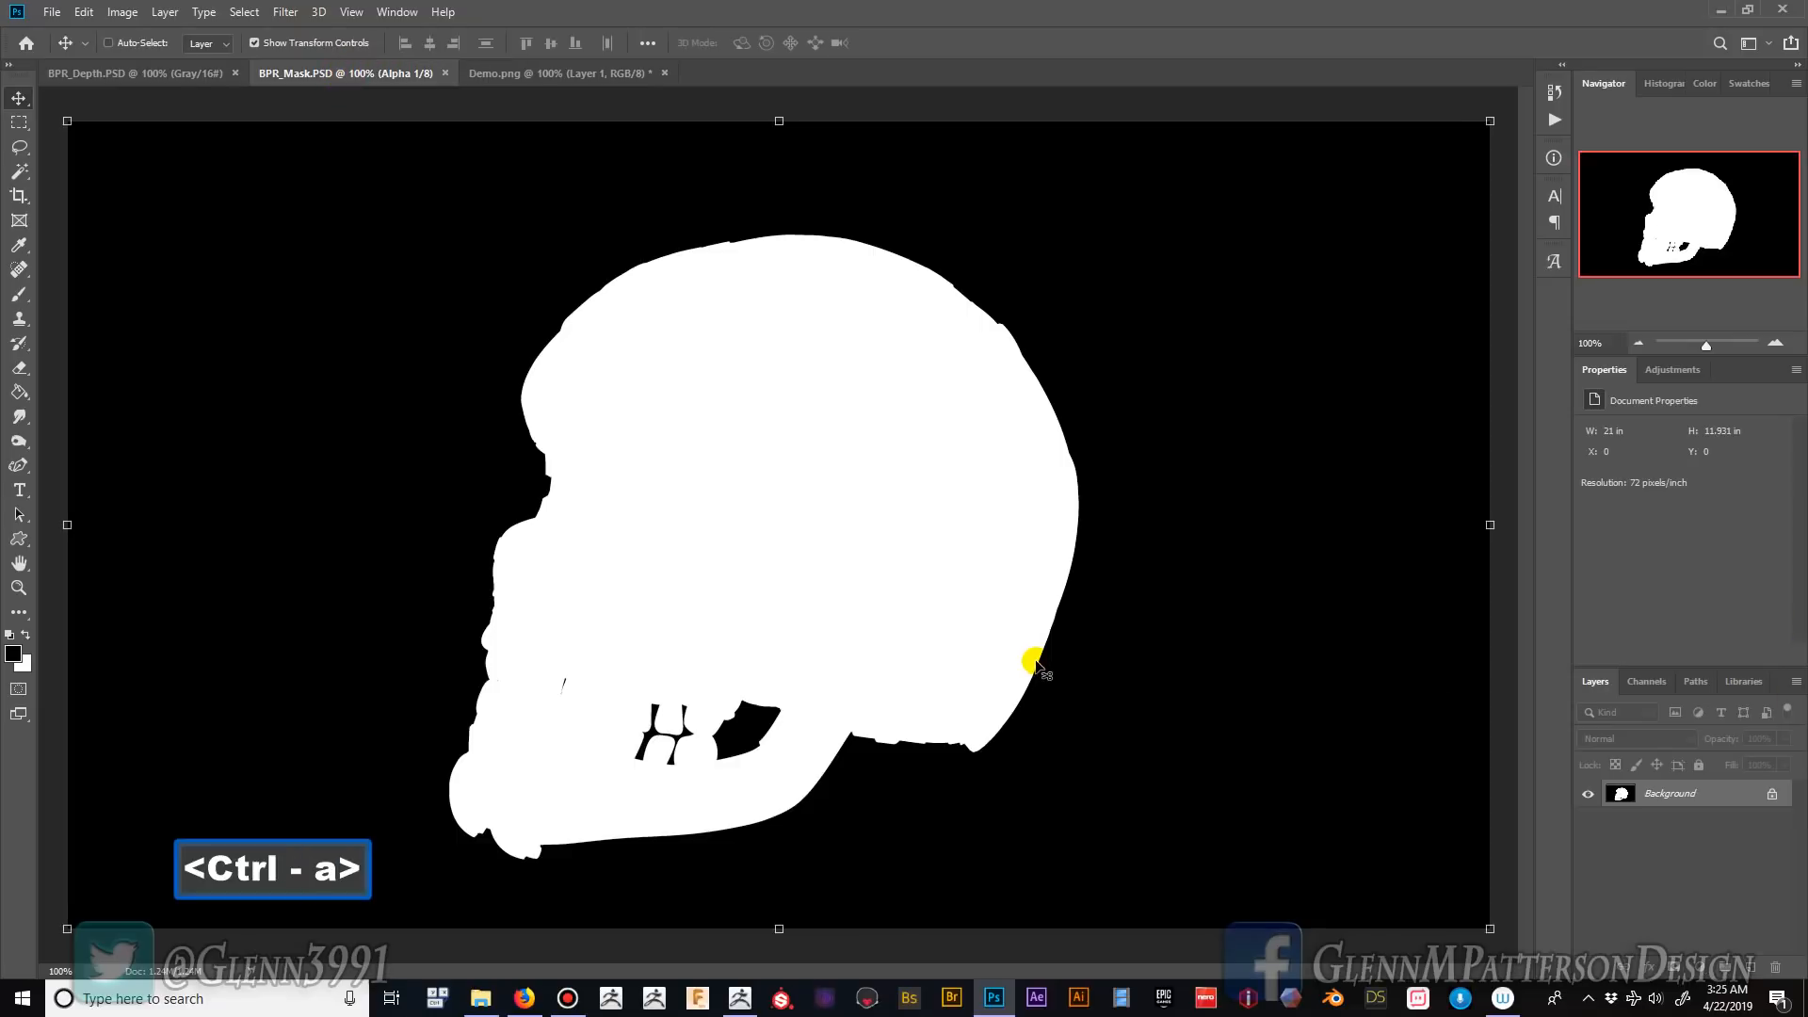
key("ctrl+c")
left_click(542, 73)
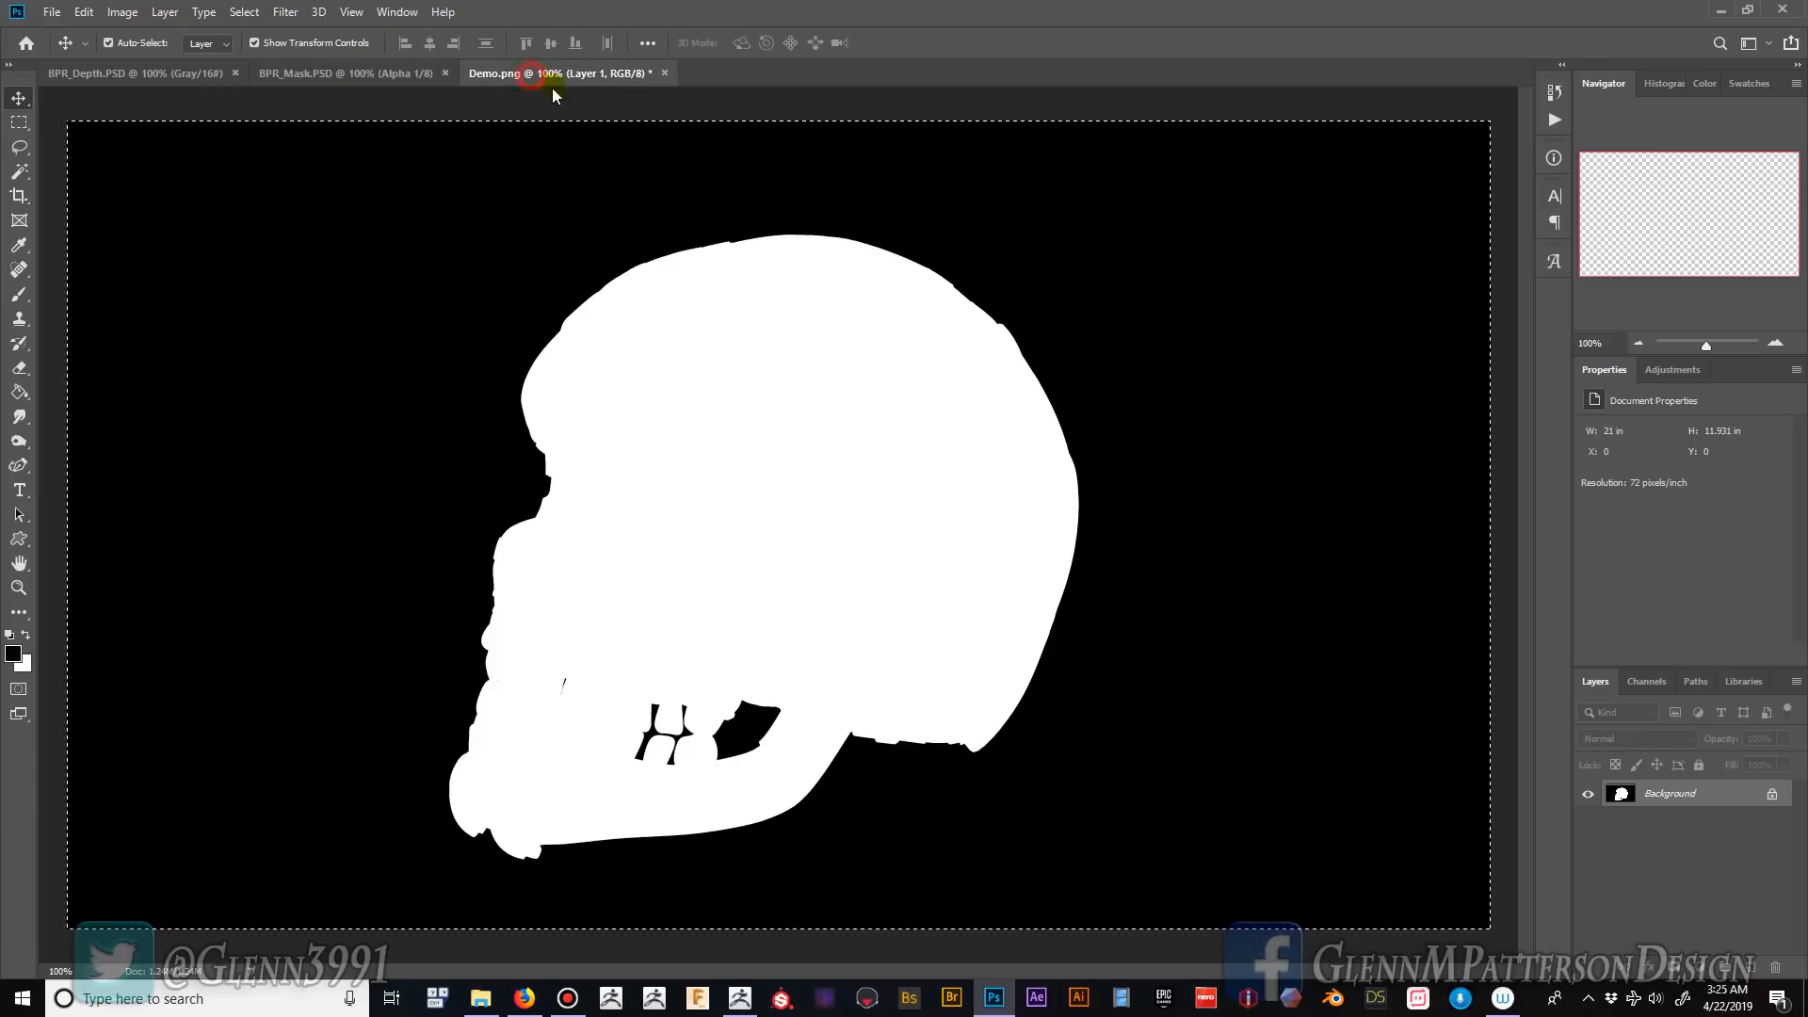
key("ctrl+shift")
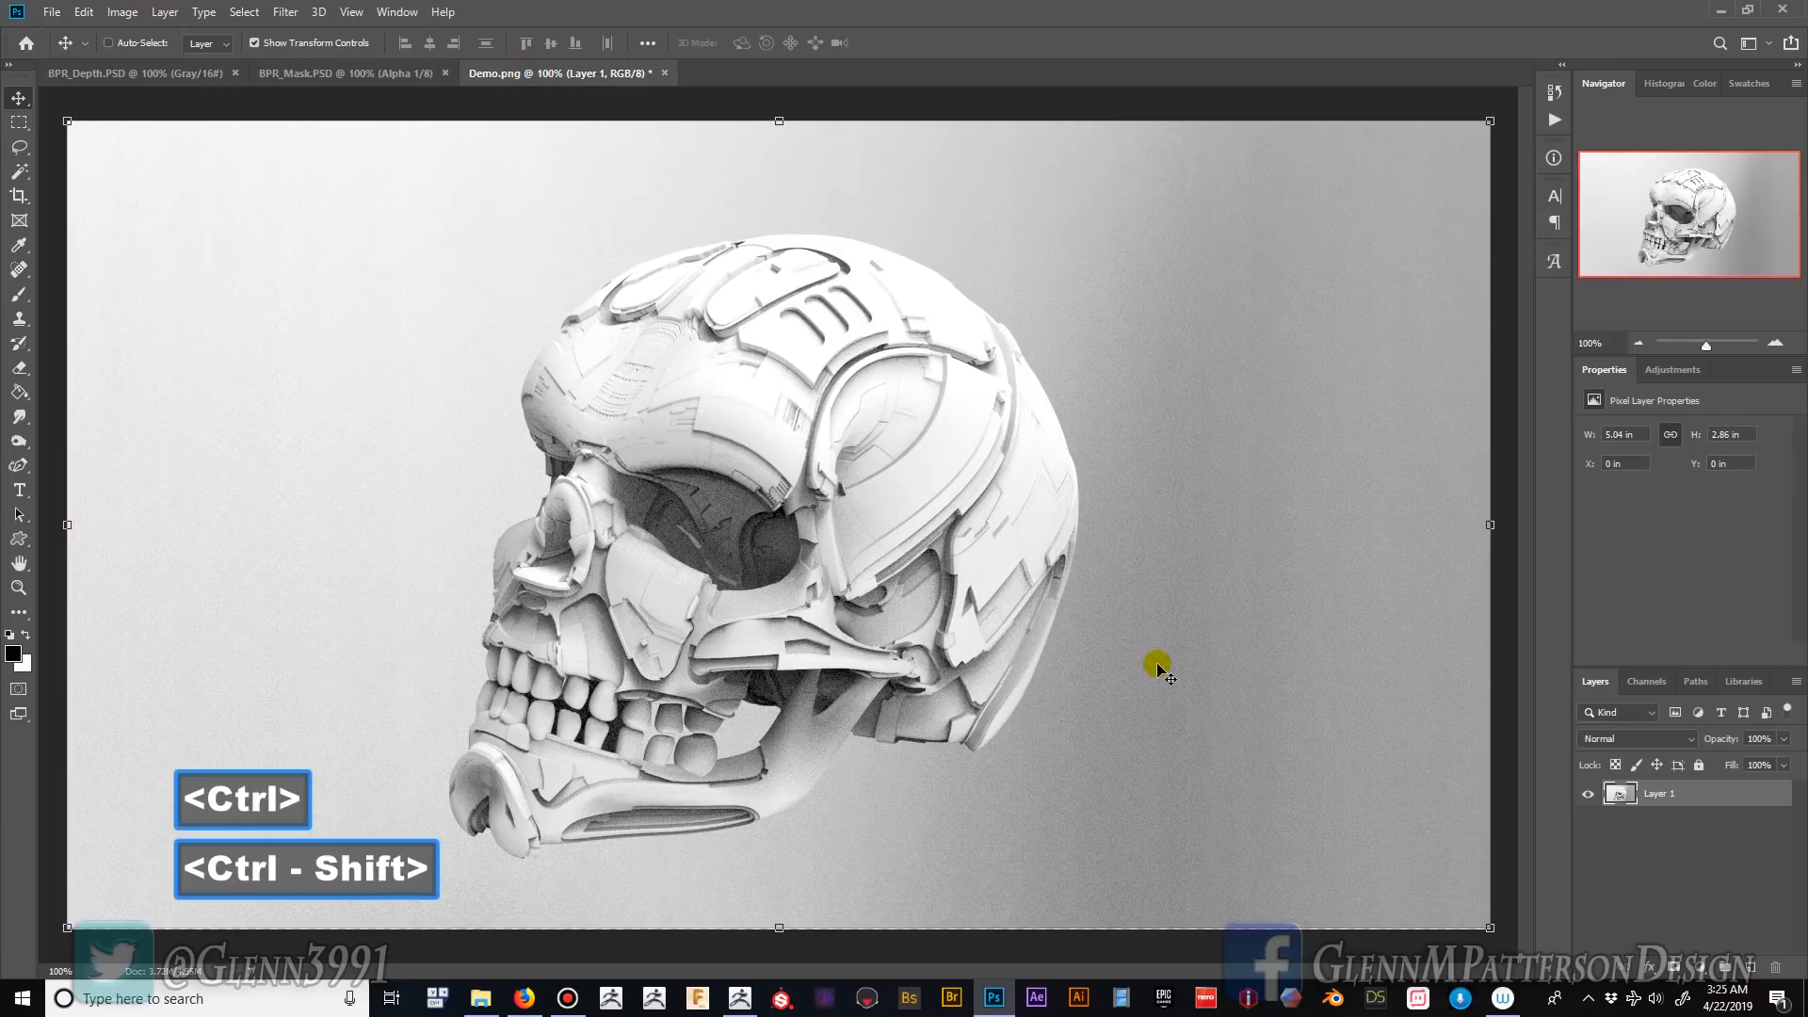
key("ctrl+shift+v")
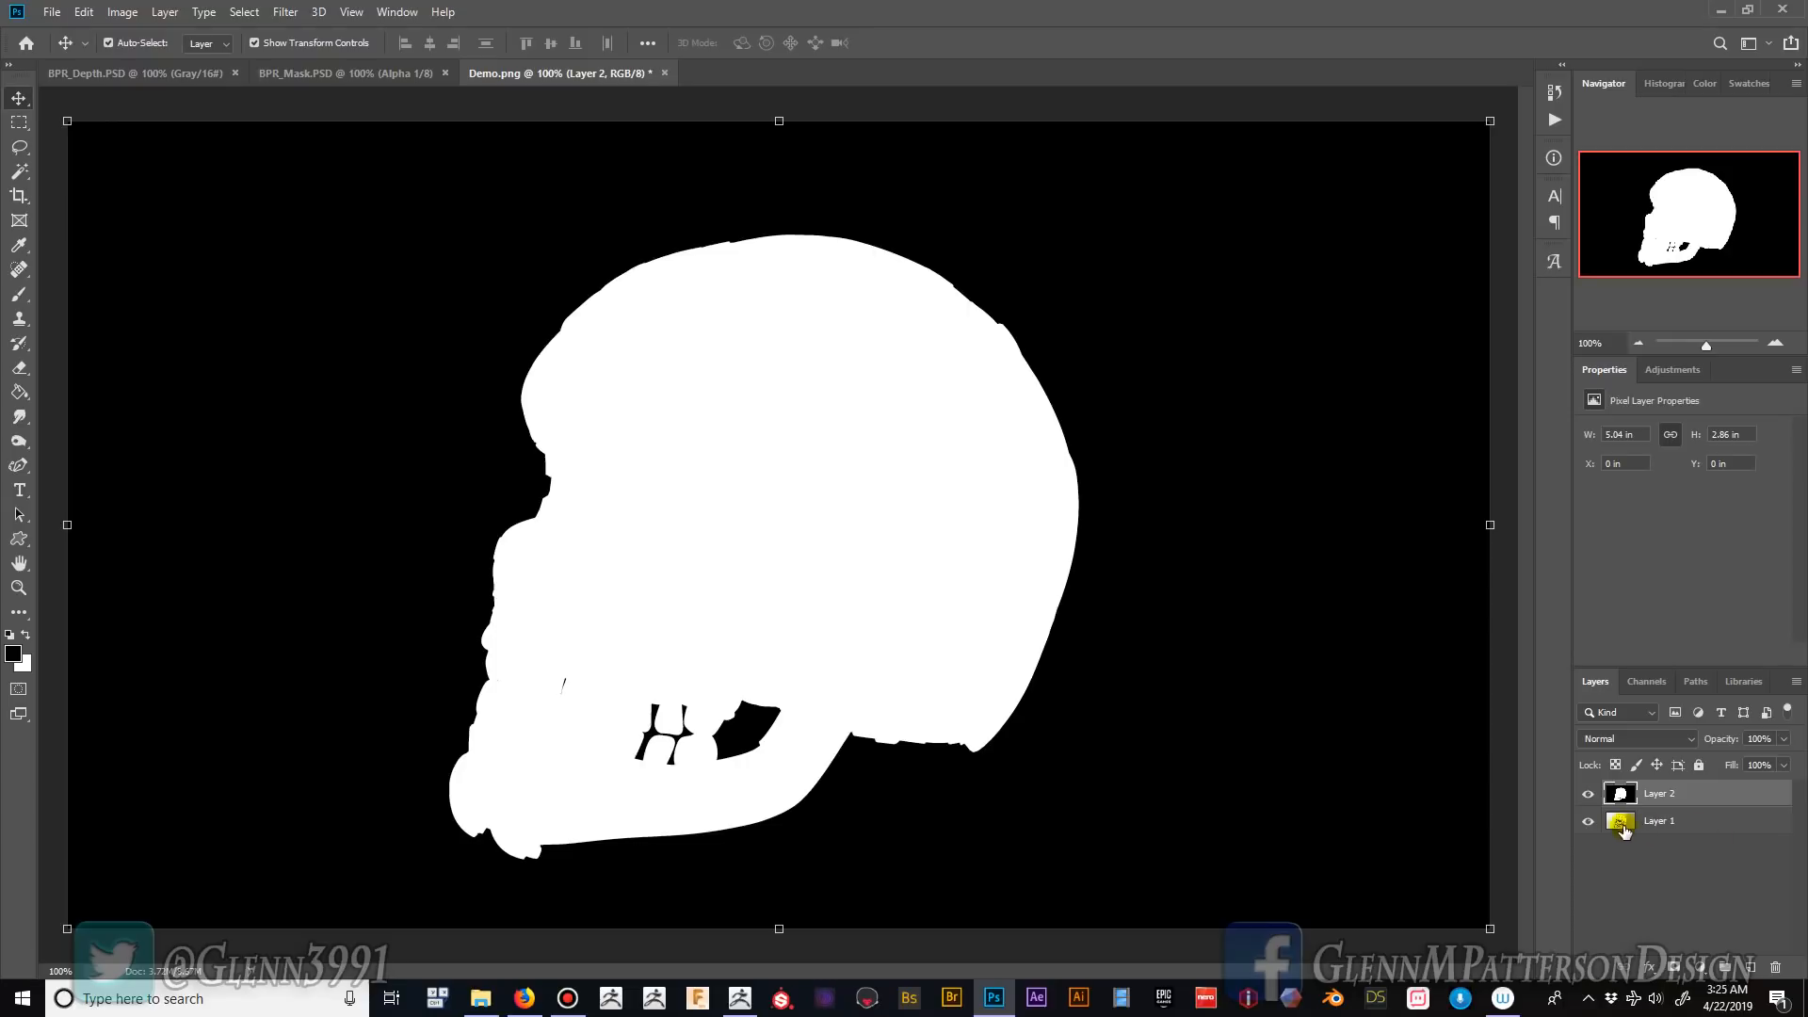
- Load the white skull silhouette of the pasted mask as a selection from the RGB channel
left_click(1645, 683)
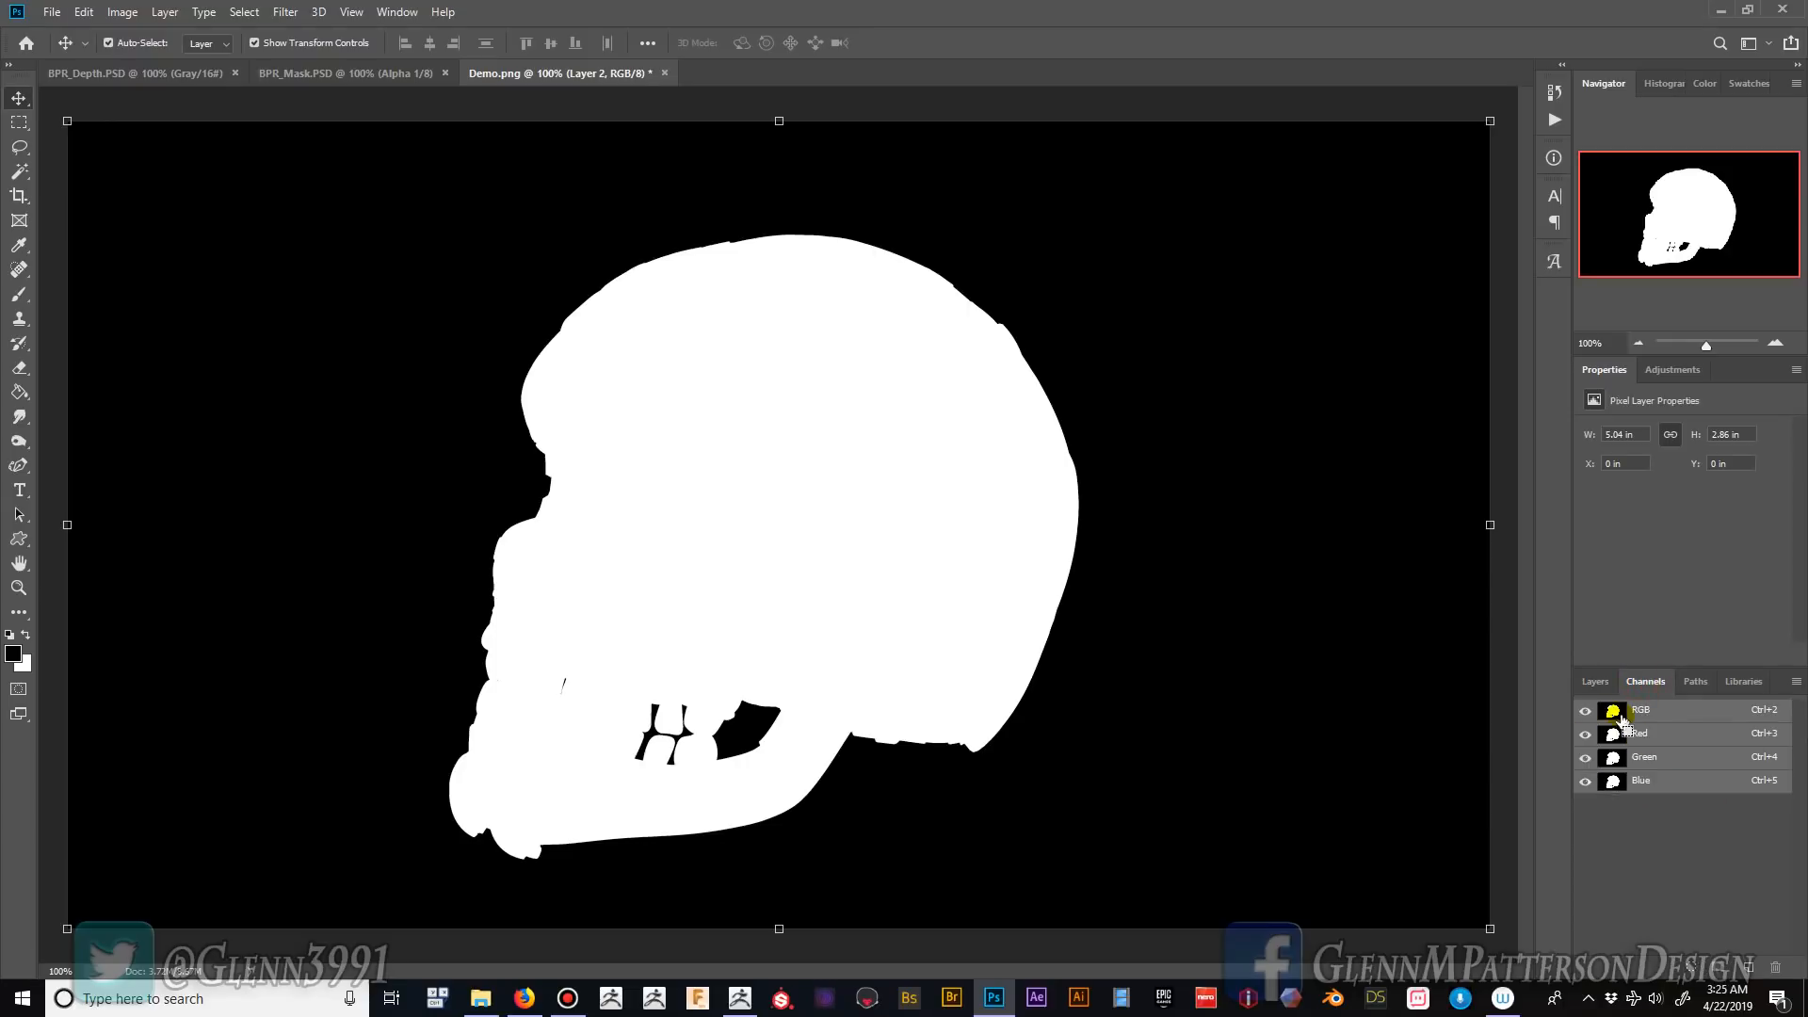
left_click(1613, 713, "ctrl")
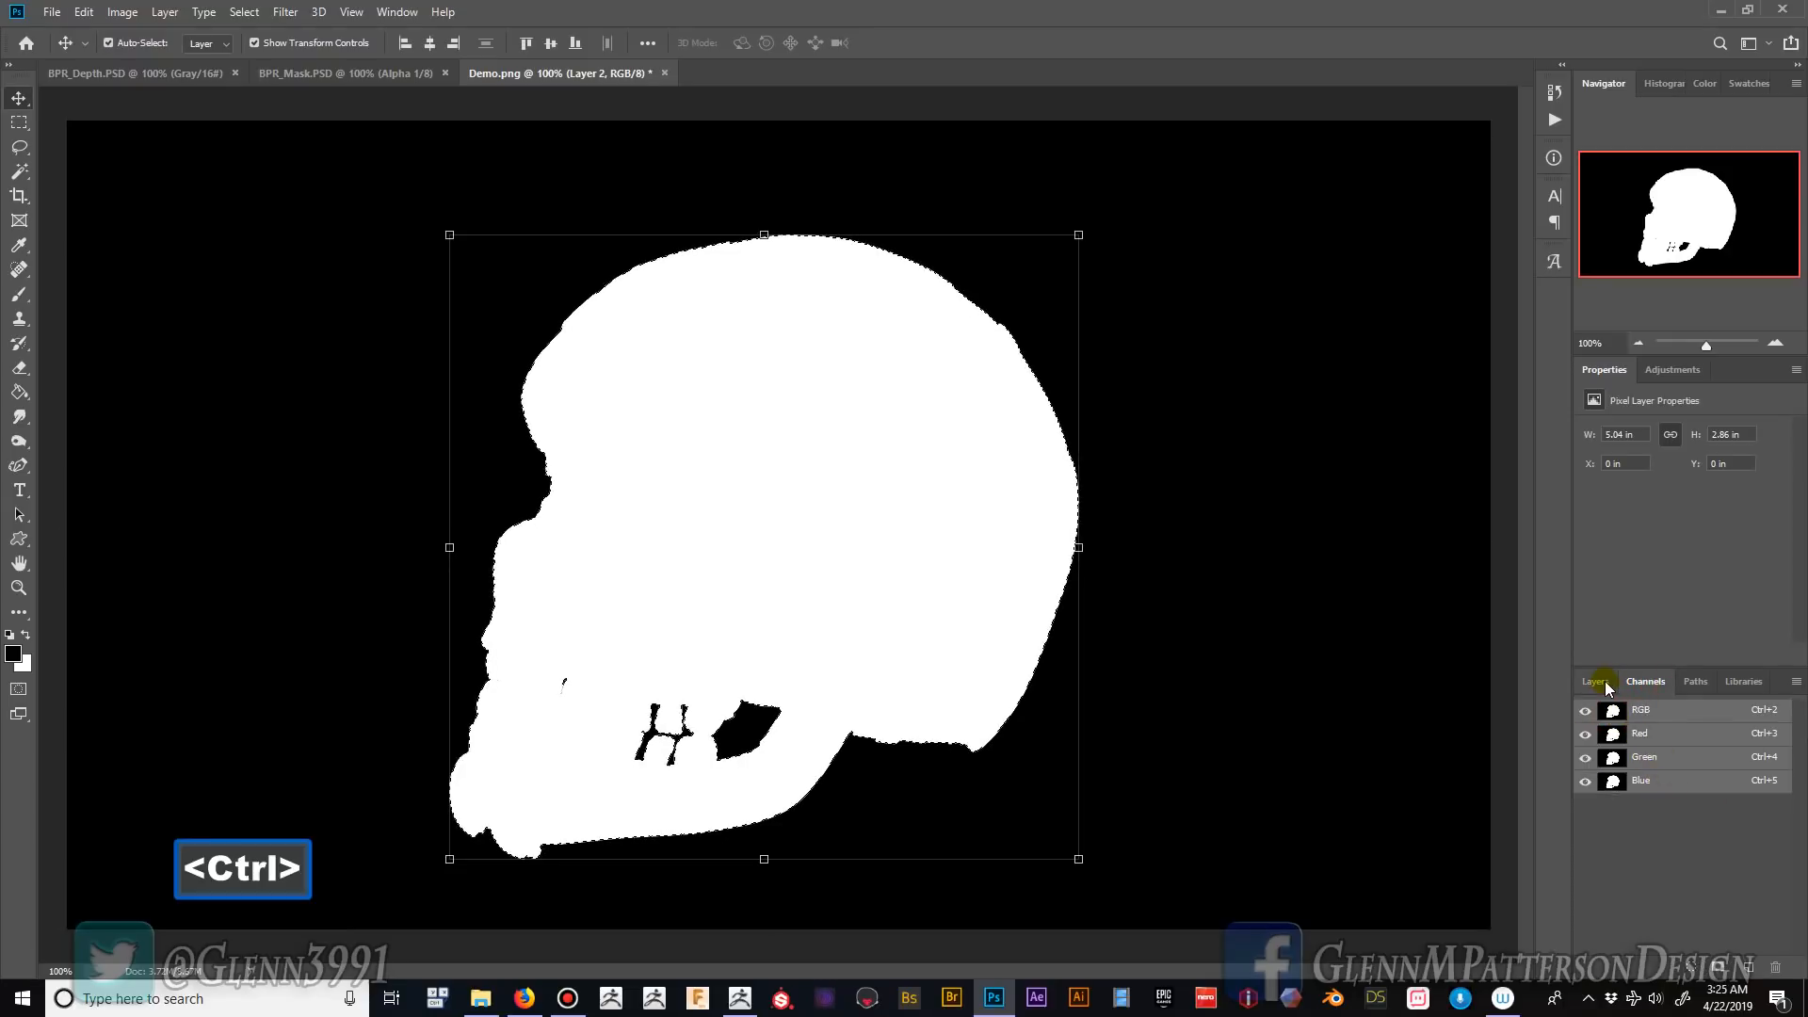
left_click(1597, 681)
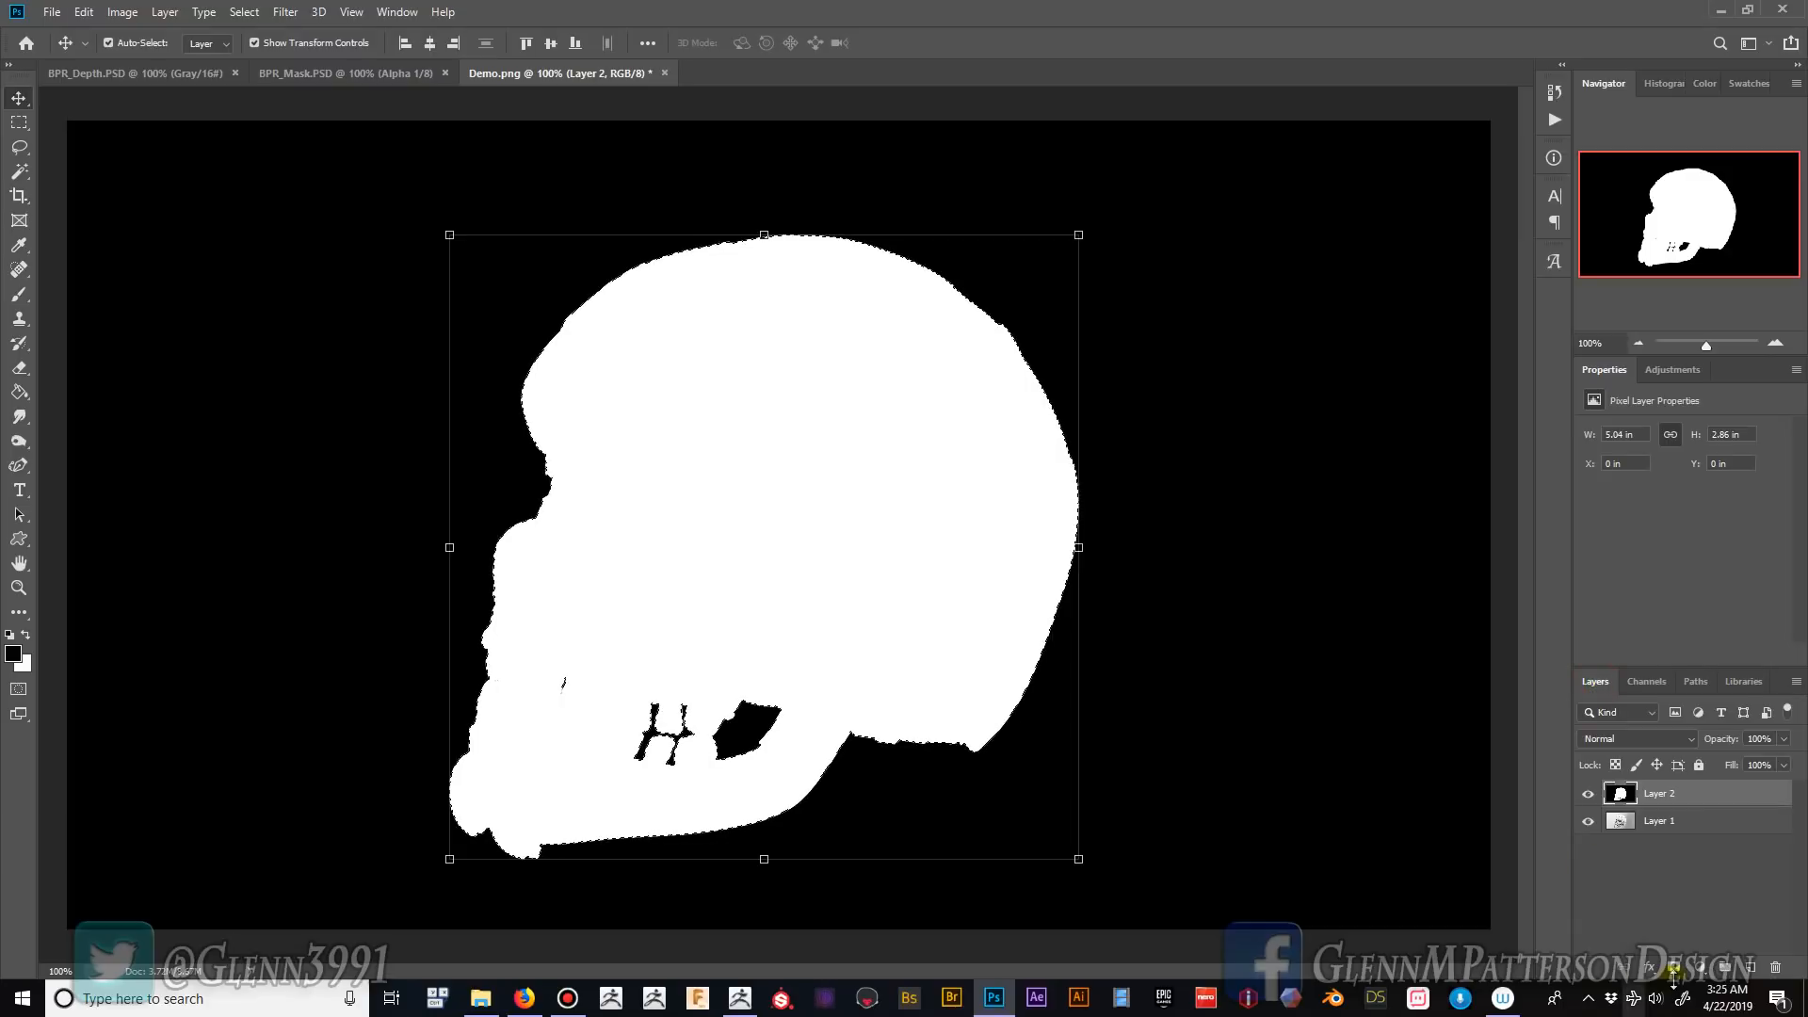
- Hide the mask layer, then copy the selected skull from Layer 1 and paste it in place as a new layer
left_click(1587, 793)
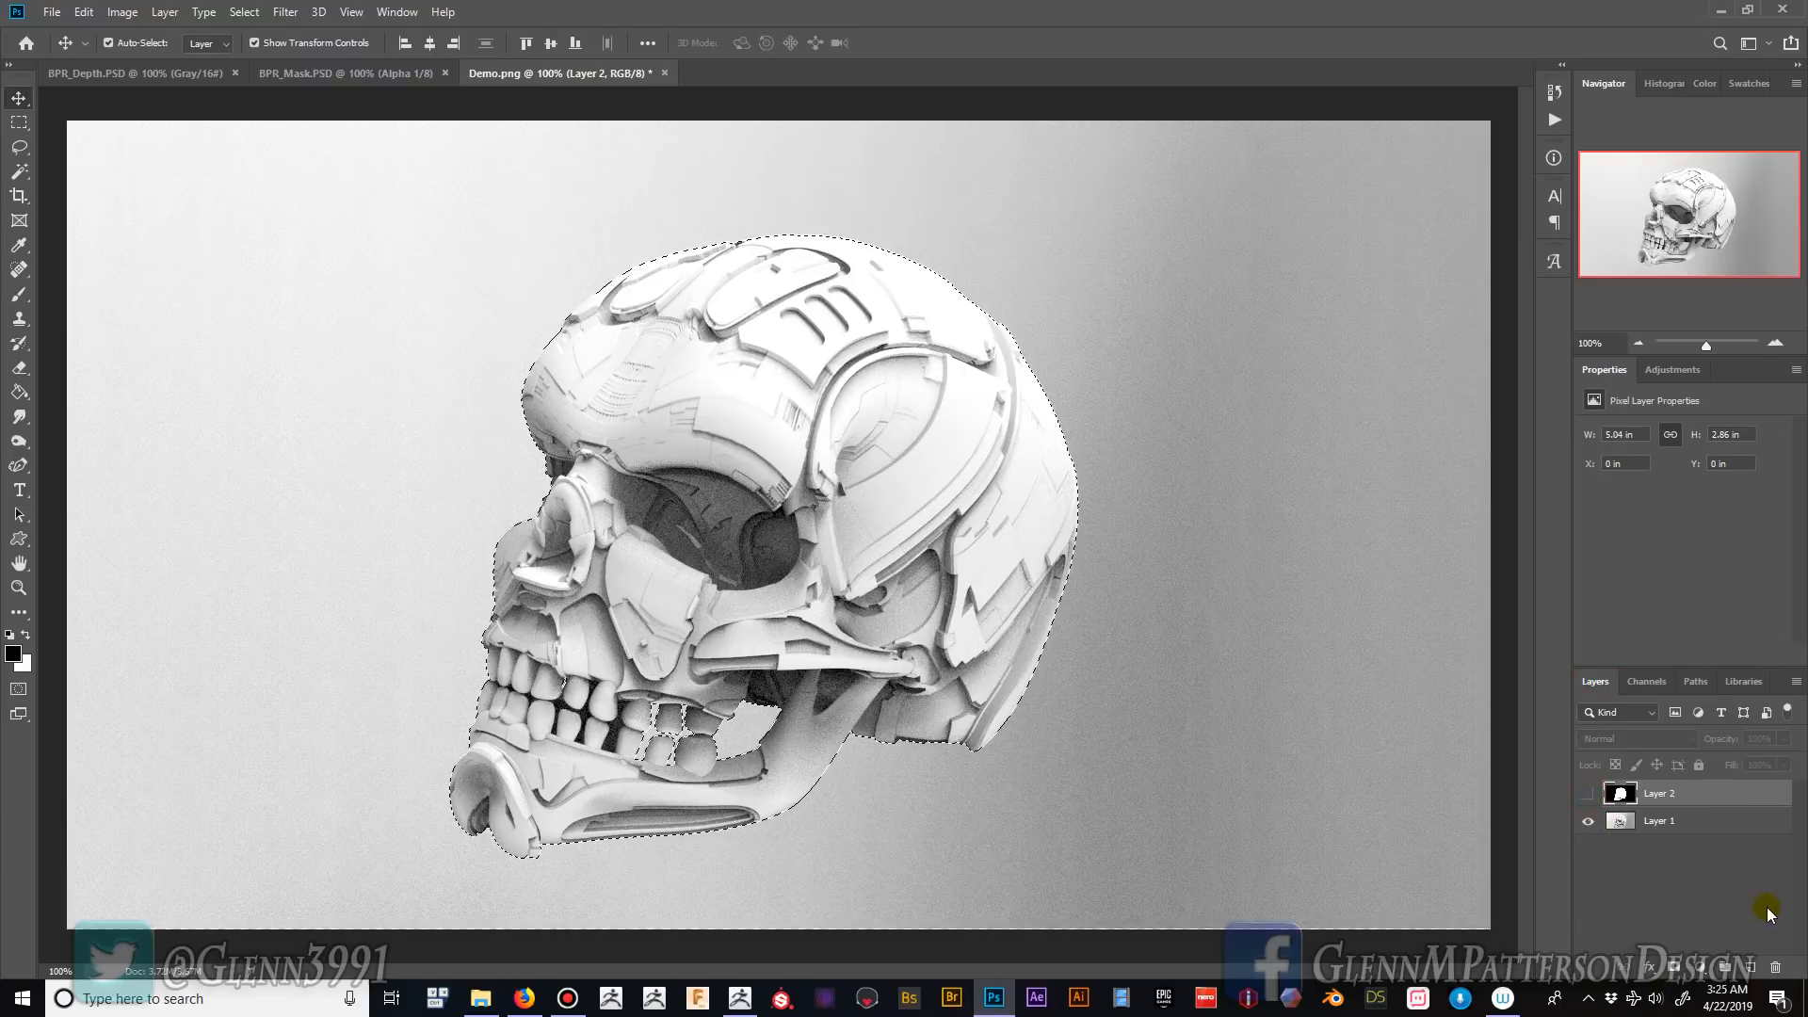
left_click(1701, 823)
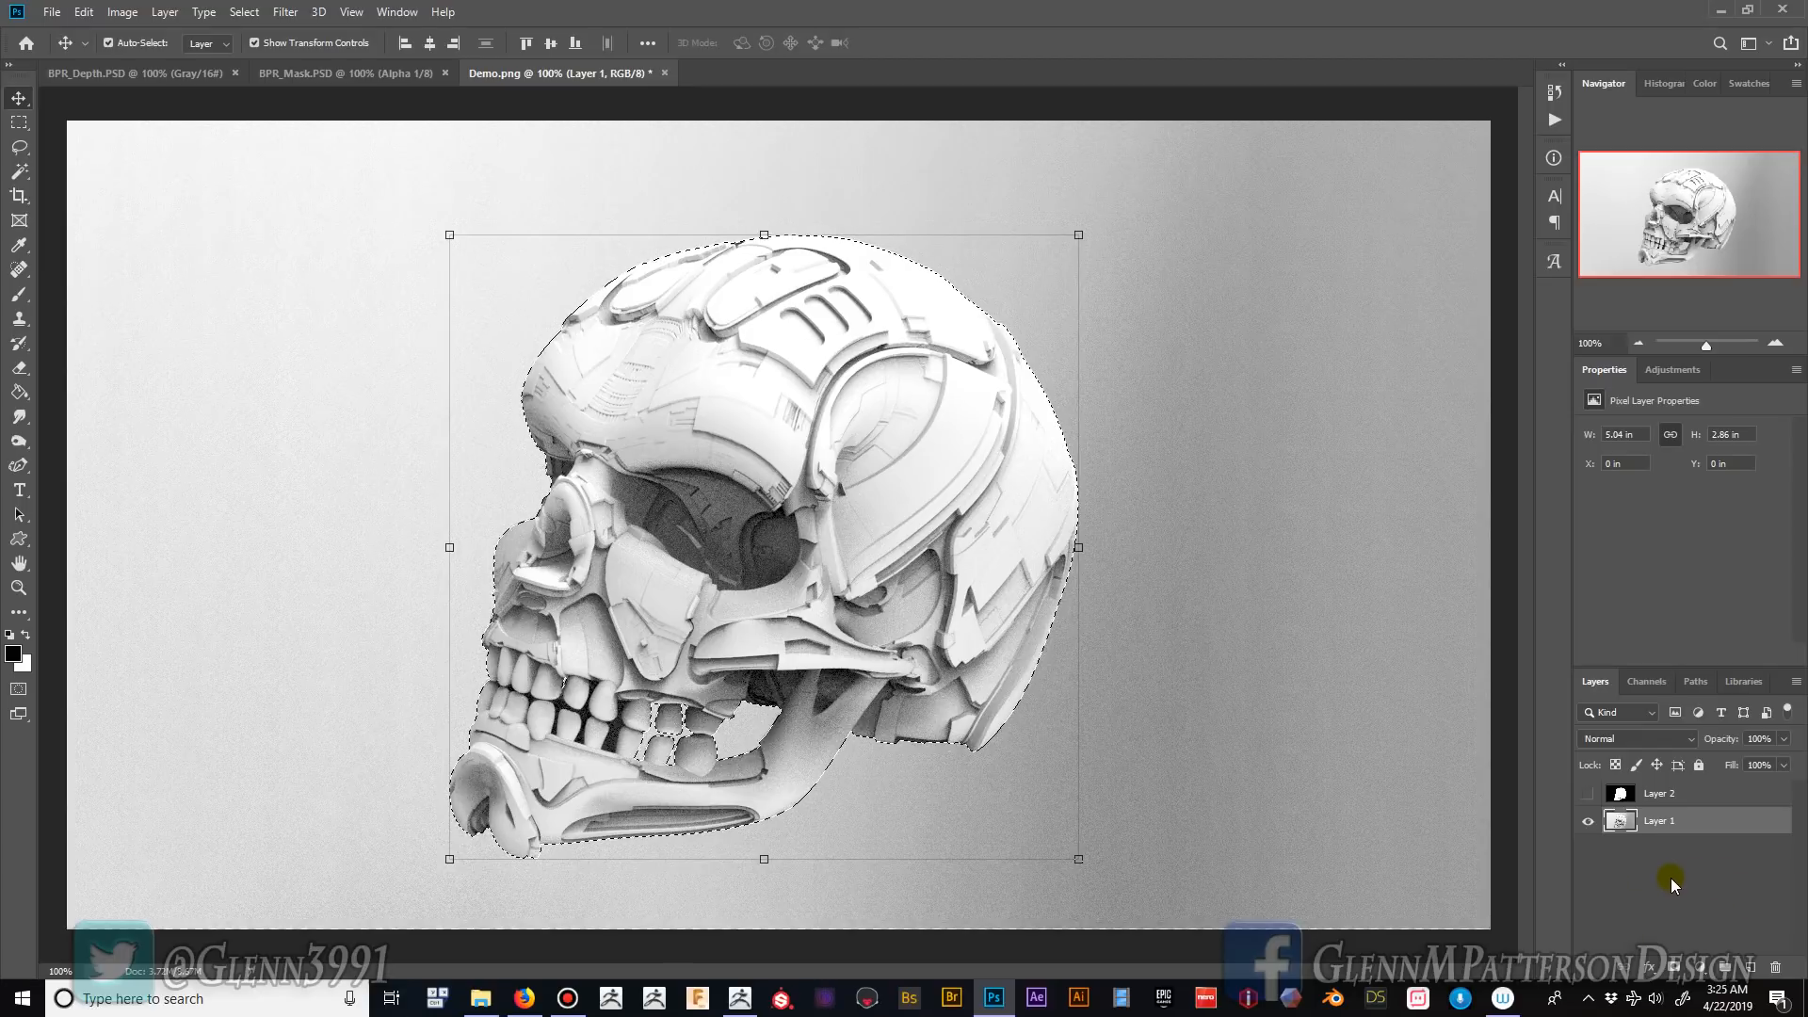
key("ctrl+c")
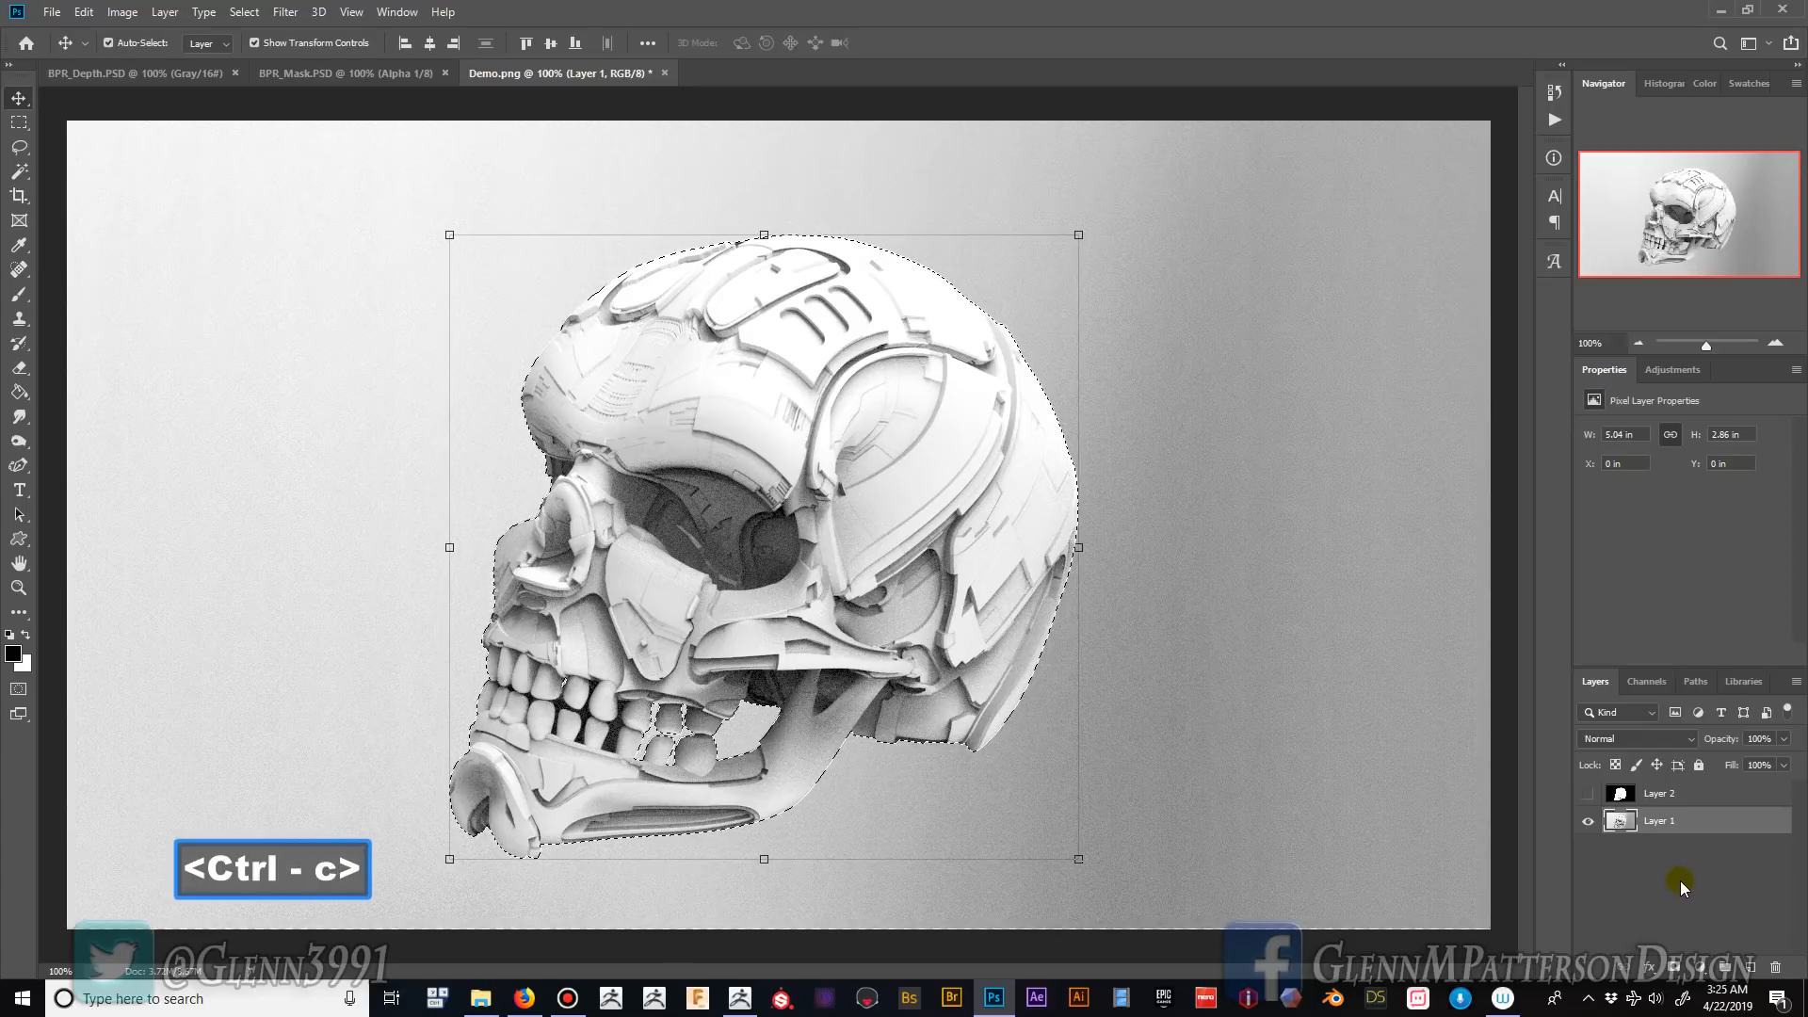
key("ctrl+shift+v")
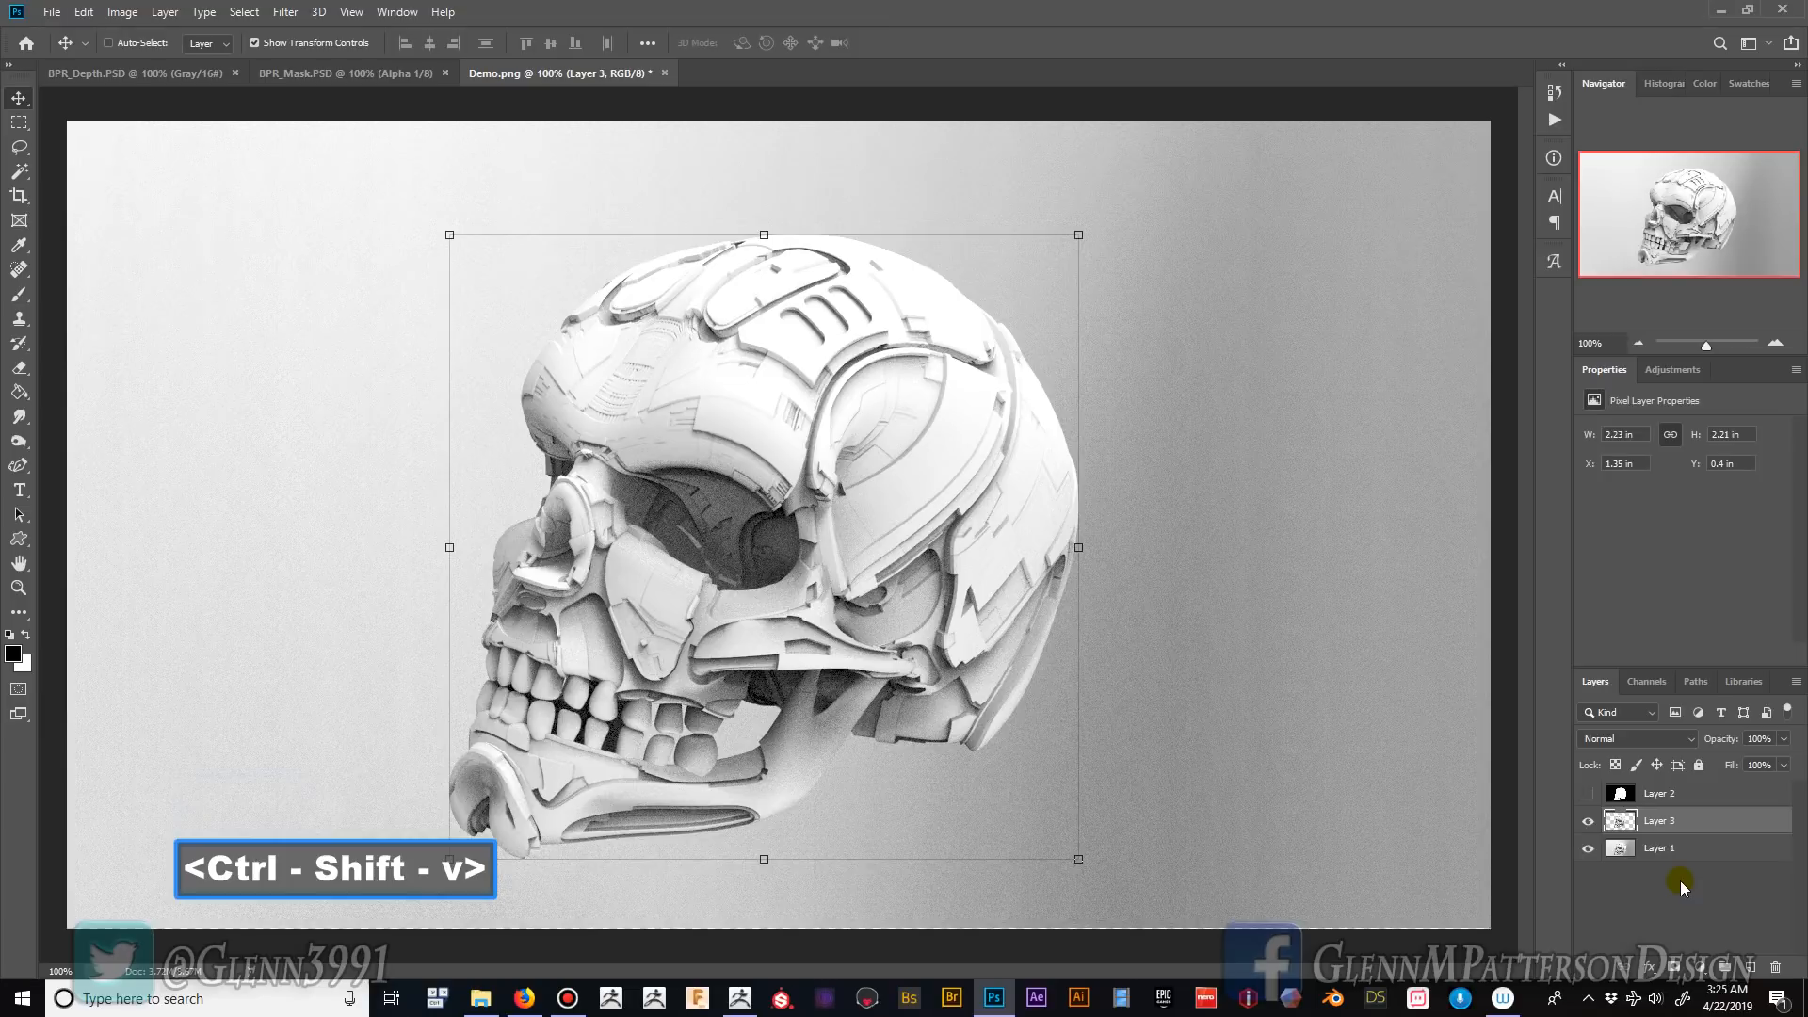
left_click(1588, 849)
left_click(1588, 849)
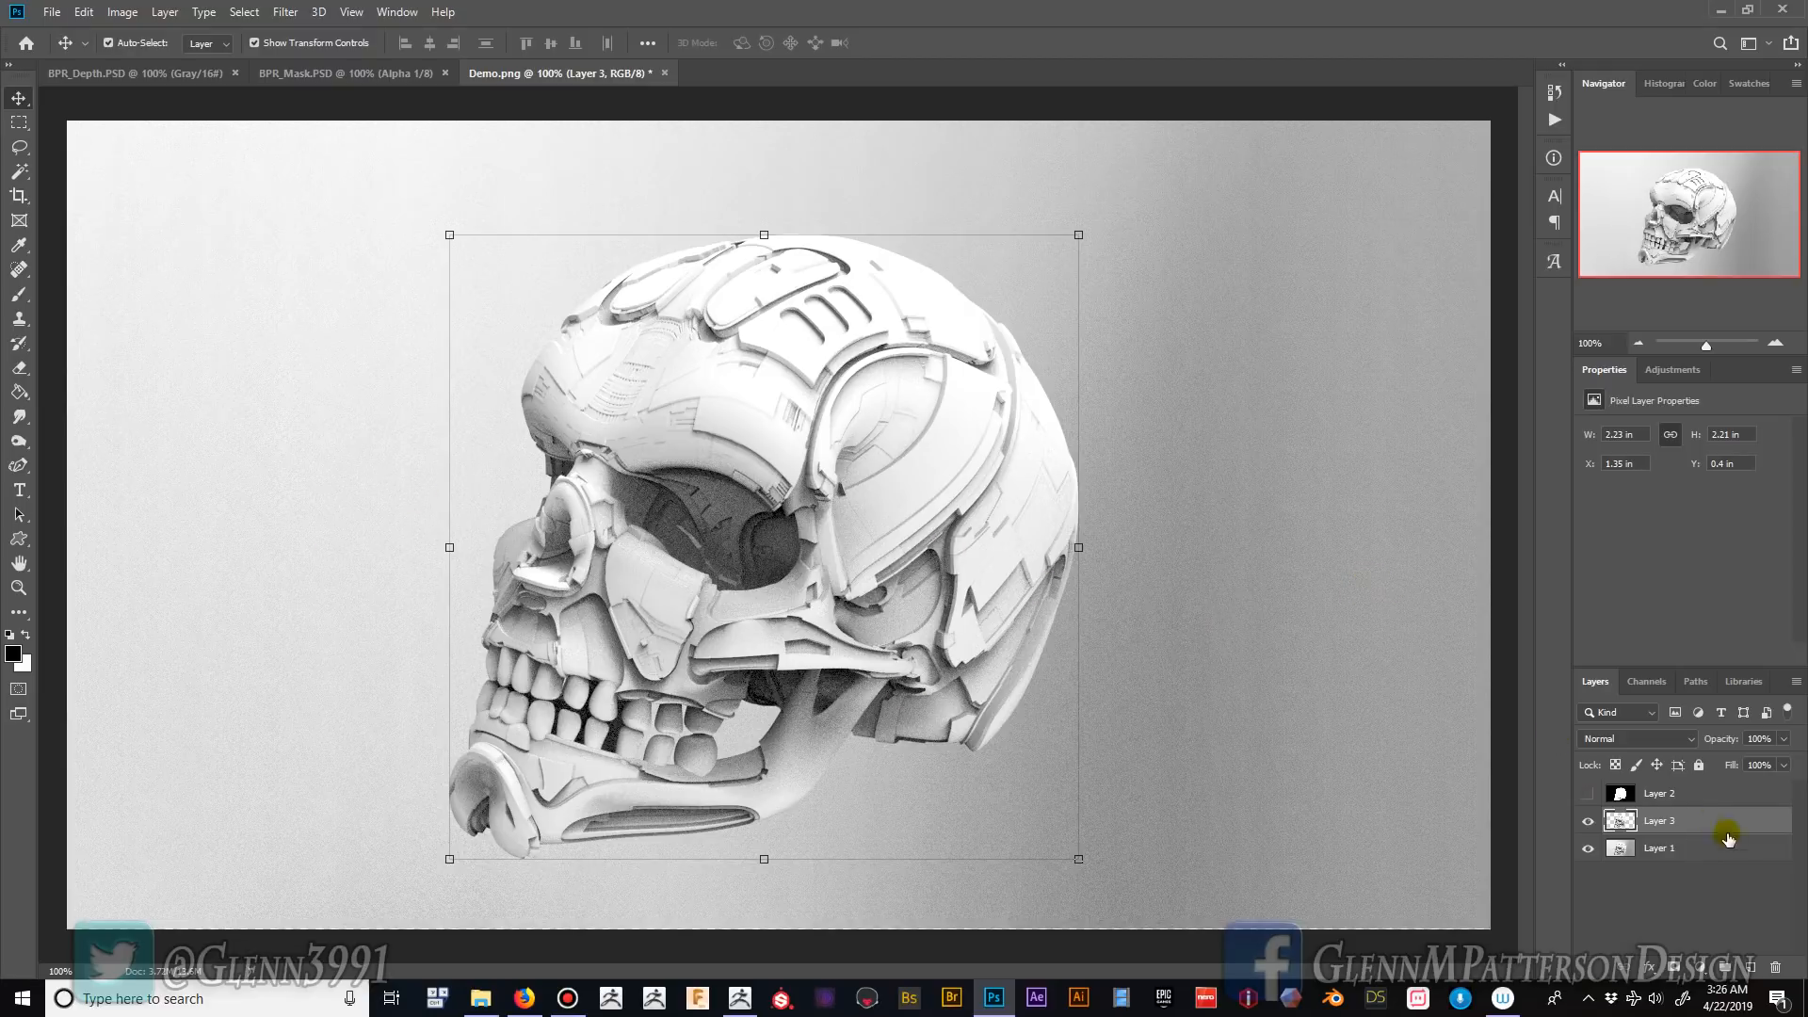
- Apply the library layer style Style 3 to the background render on Layer 1
left_click(1690, 851)
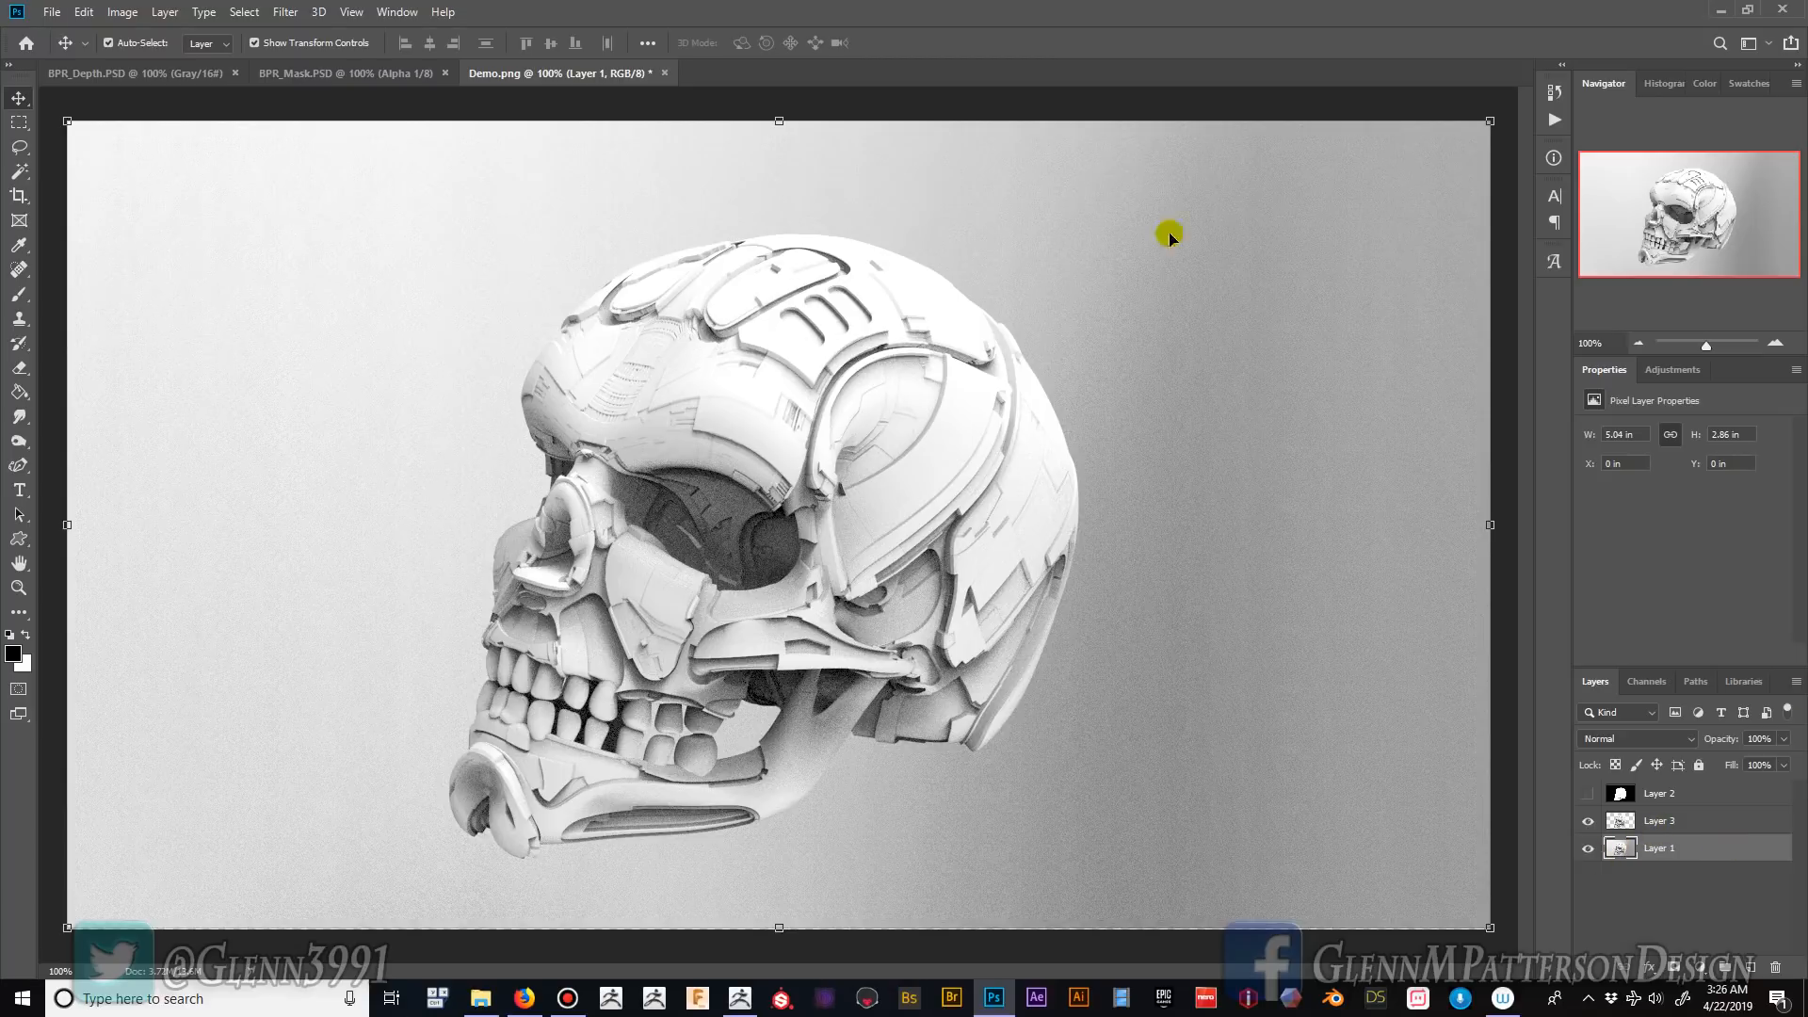
left_click(1740, 683)
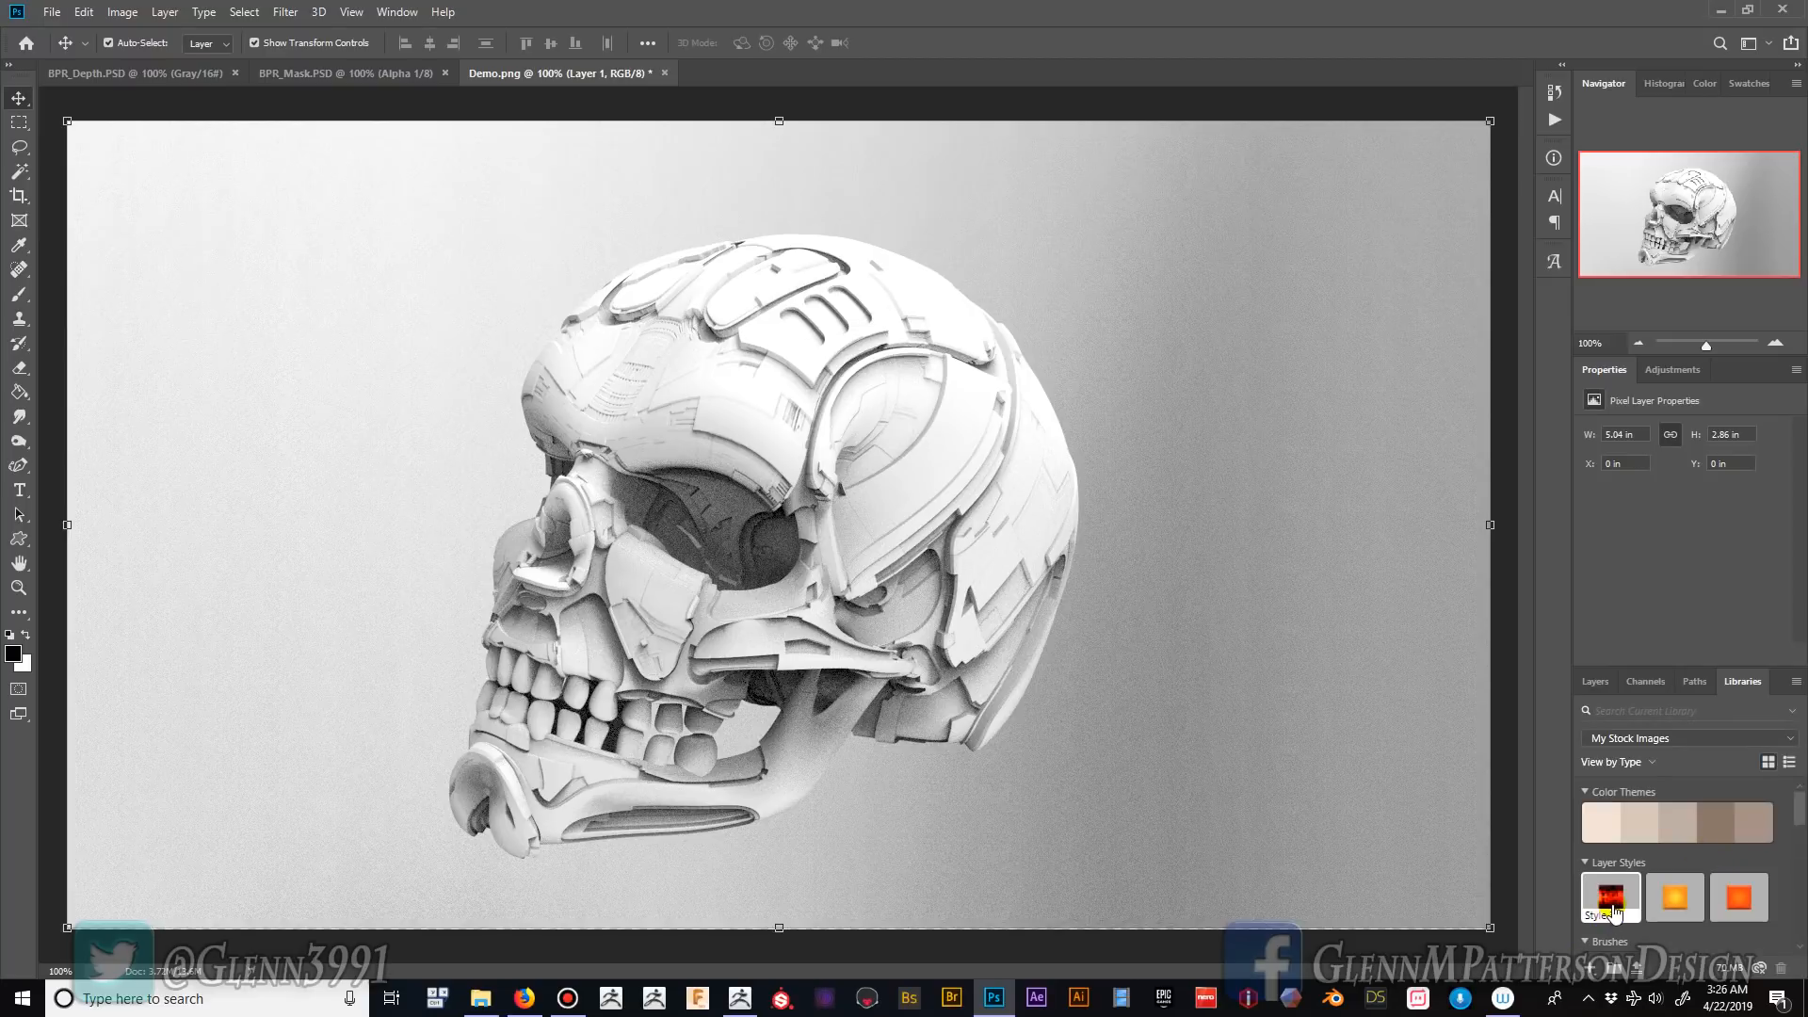
left_click(1614, 907)
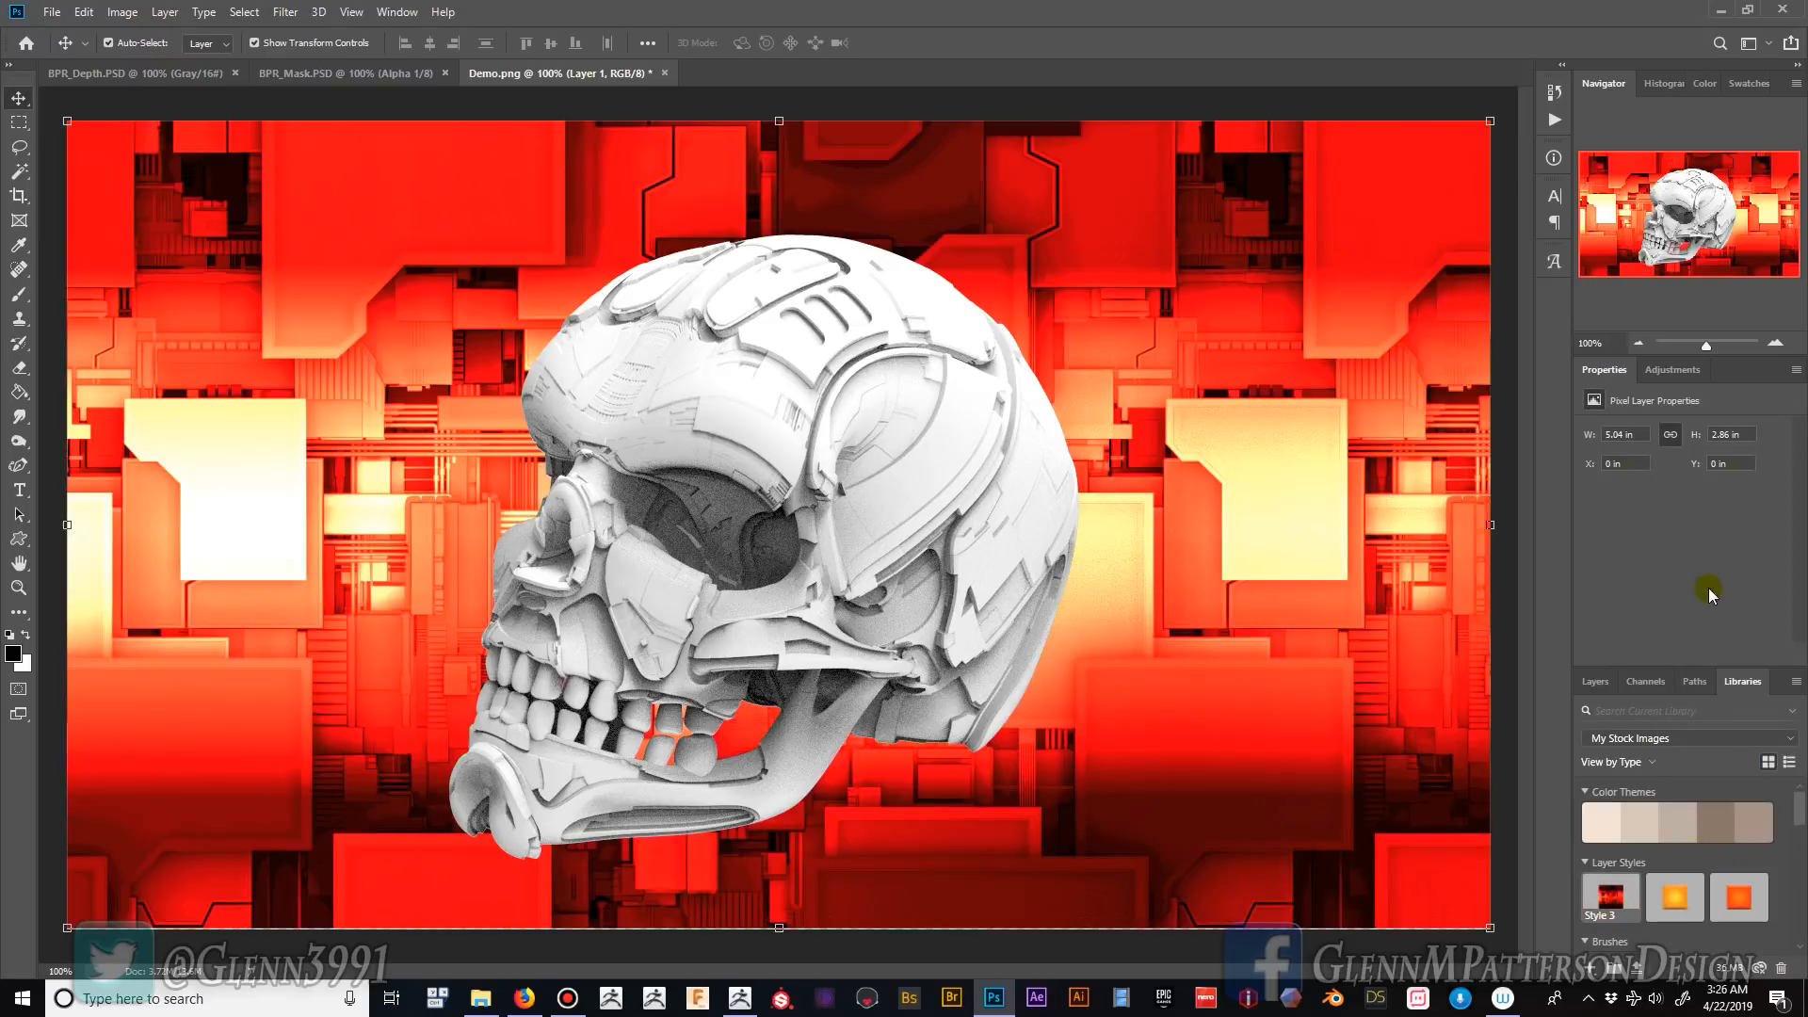
- Reduce the scale of the Pattern Overlay in Layer 1's layer style to 13%
left_click(1596, 682)
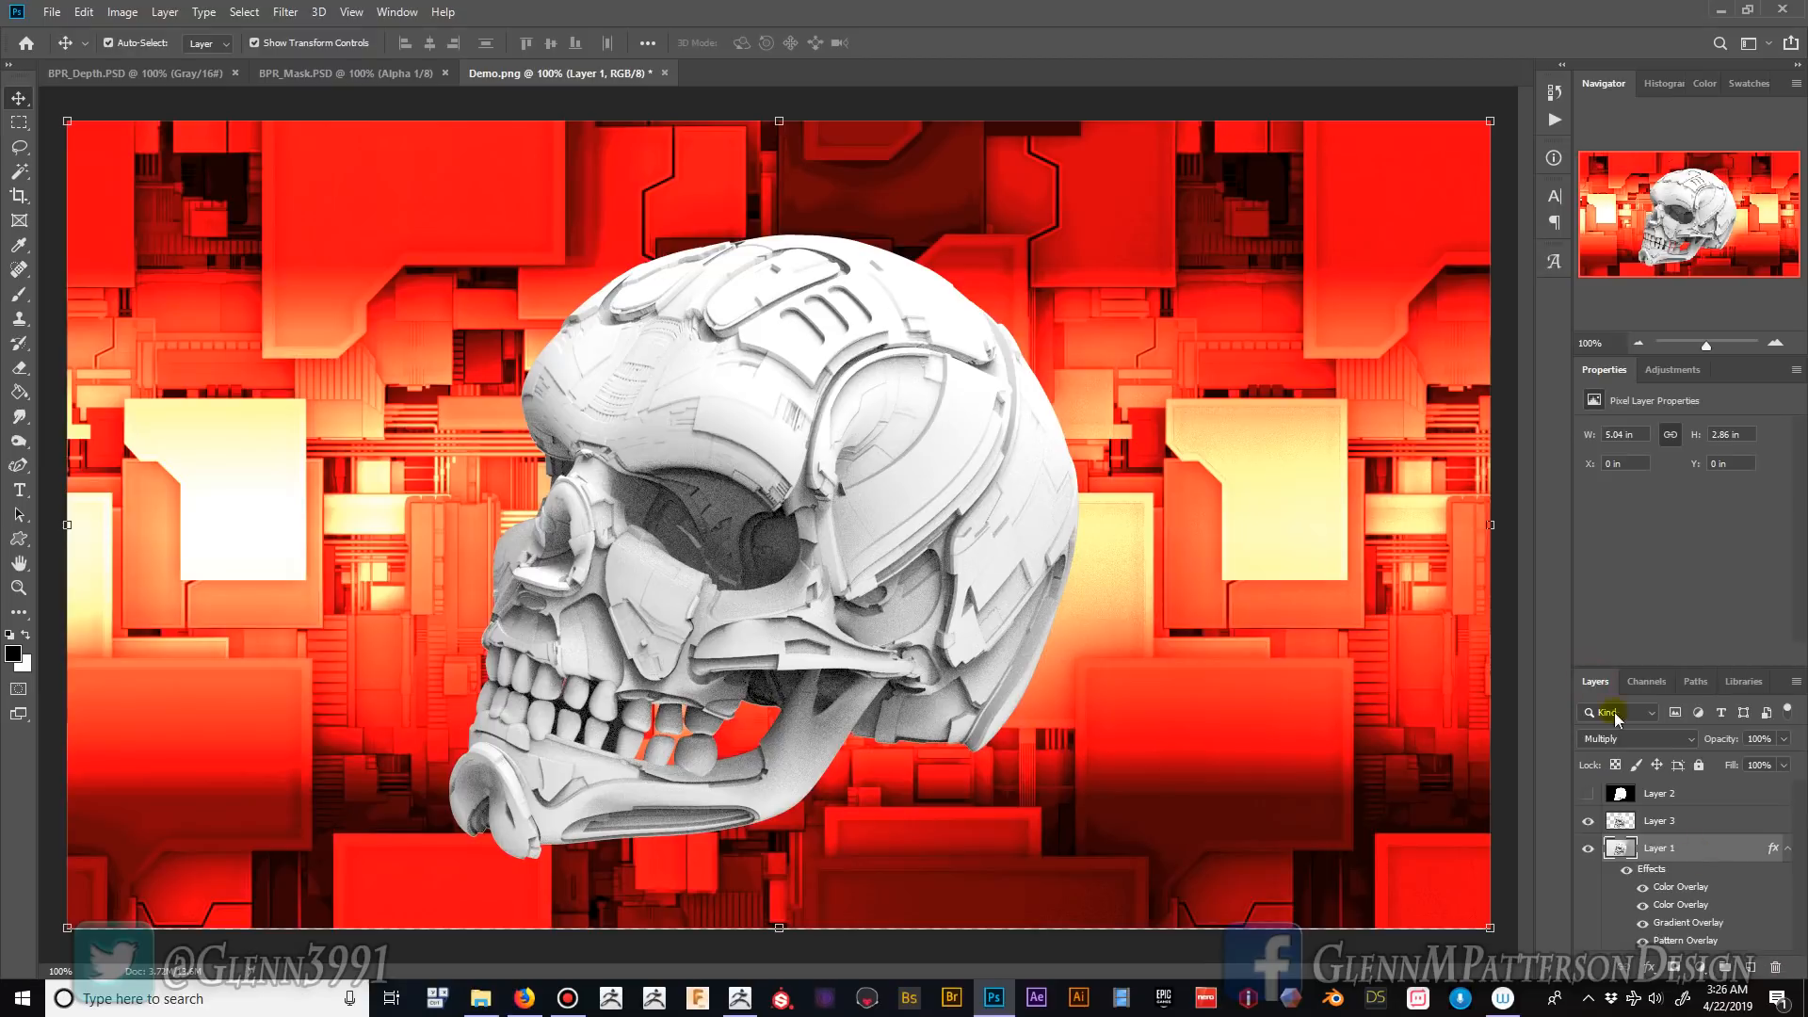
double_click(1740, 856)
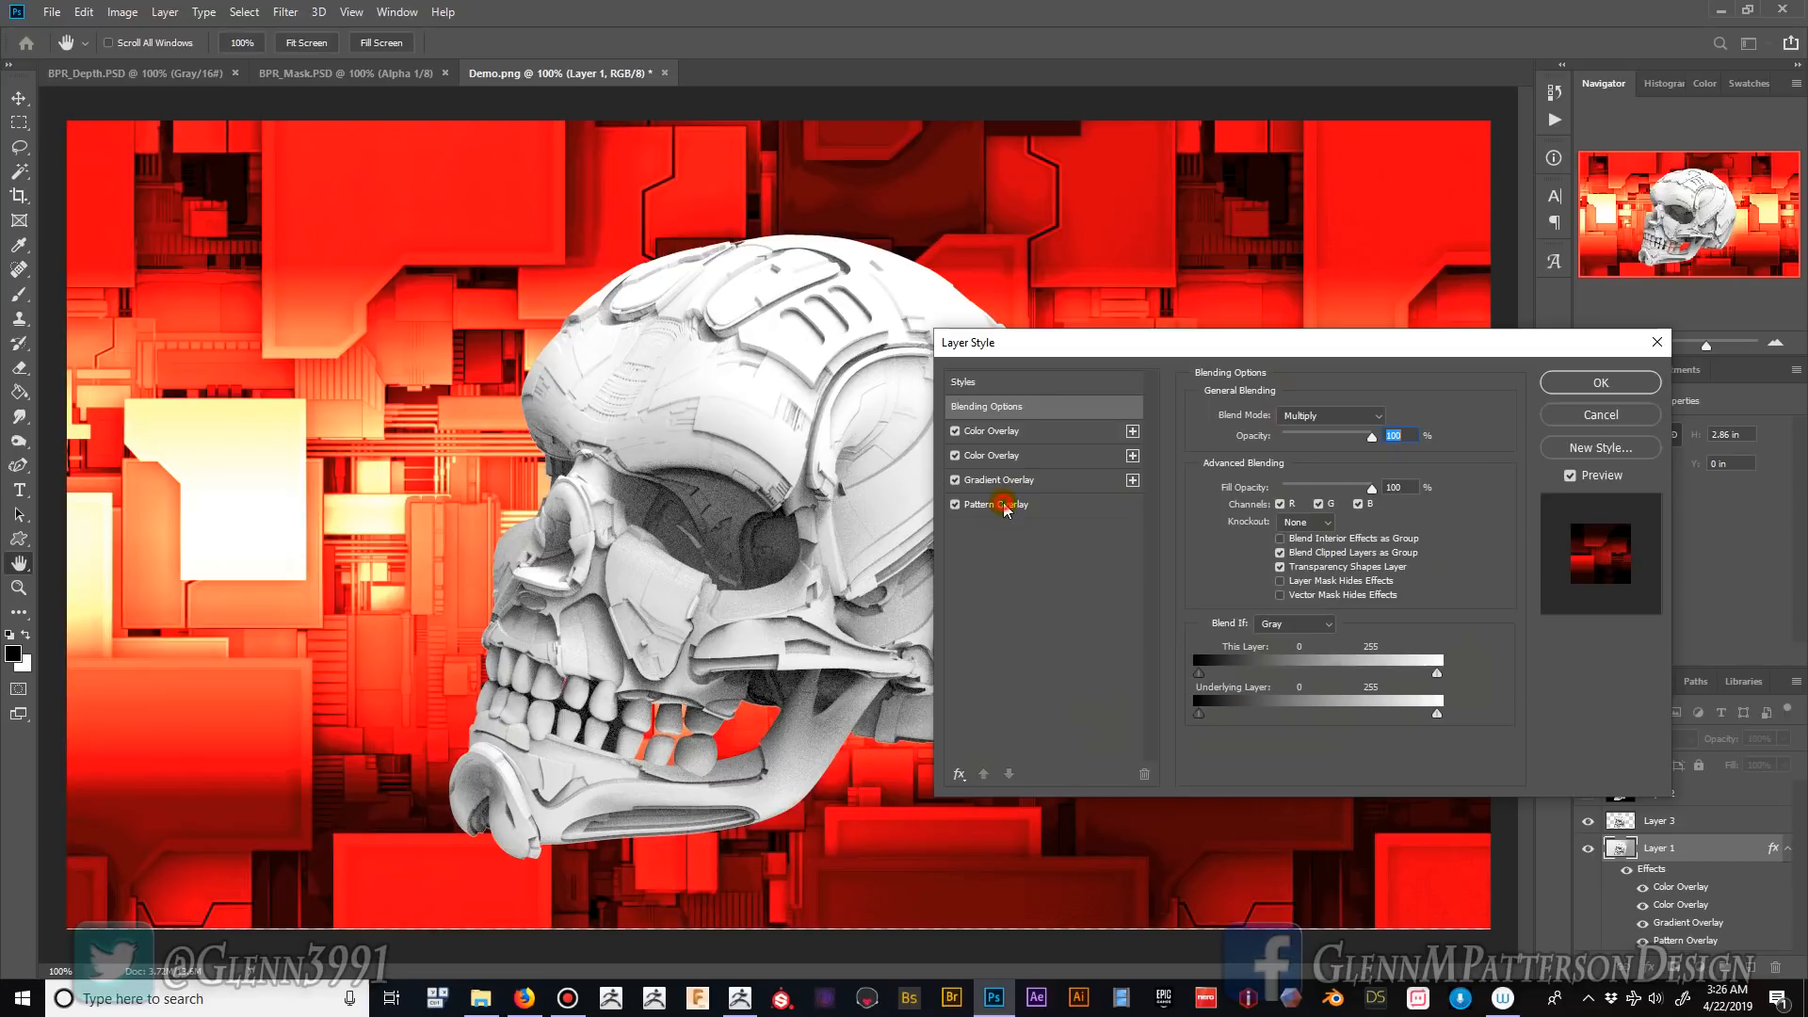
left_click(1004, 505)
left_click_drag(1218, 358, 1472, 425)
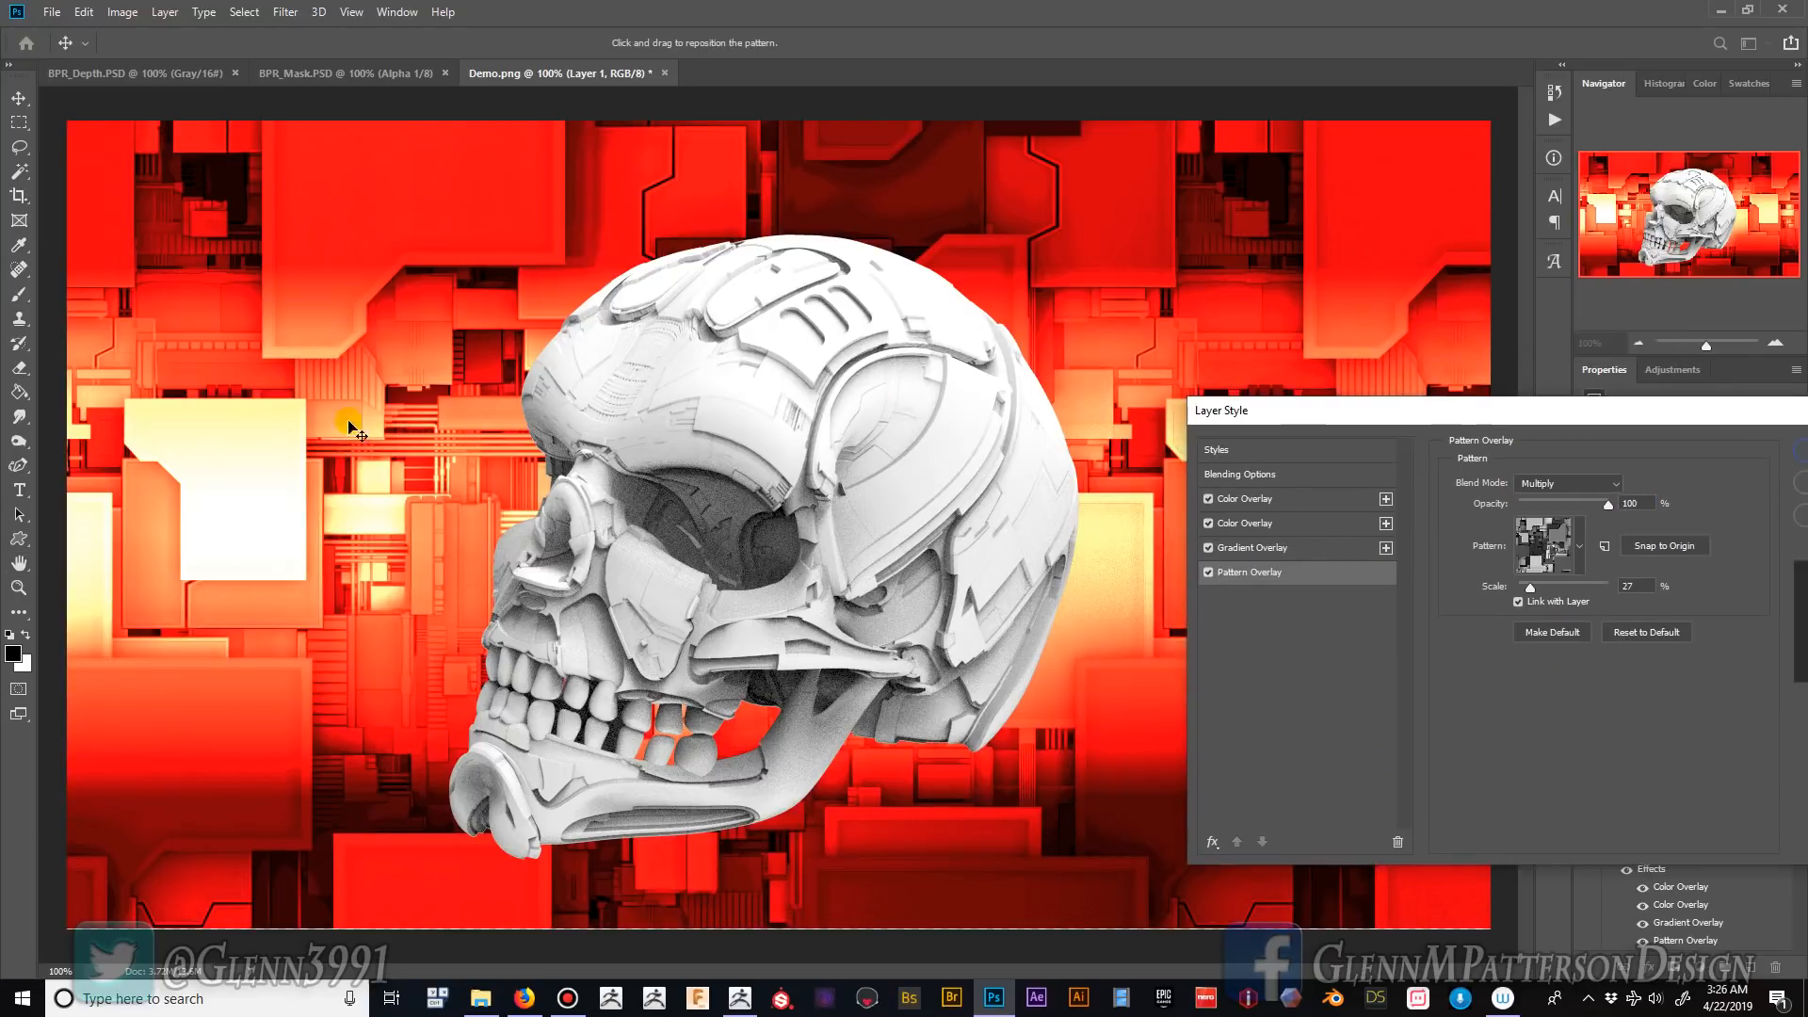
left_click_drag(1617, 421, 1445, 395)
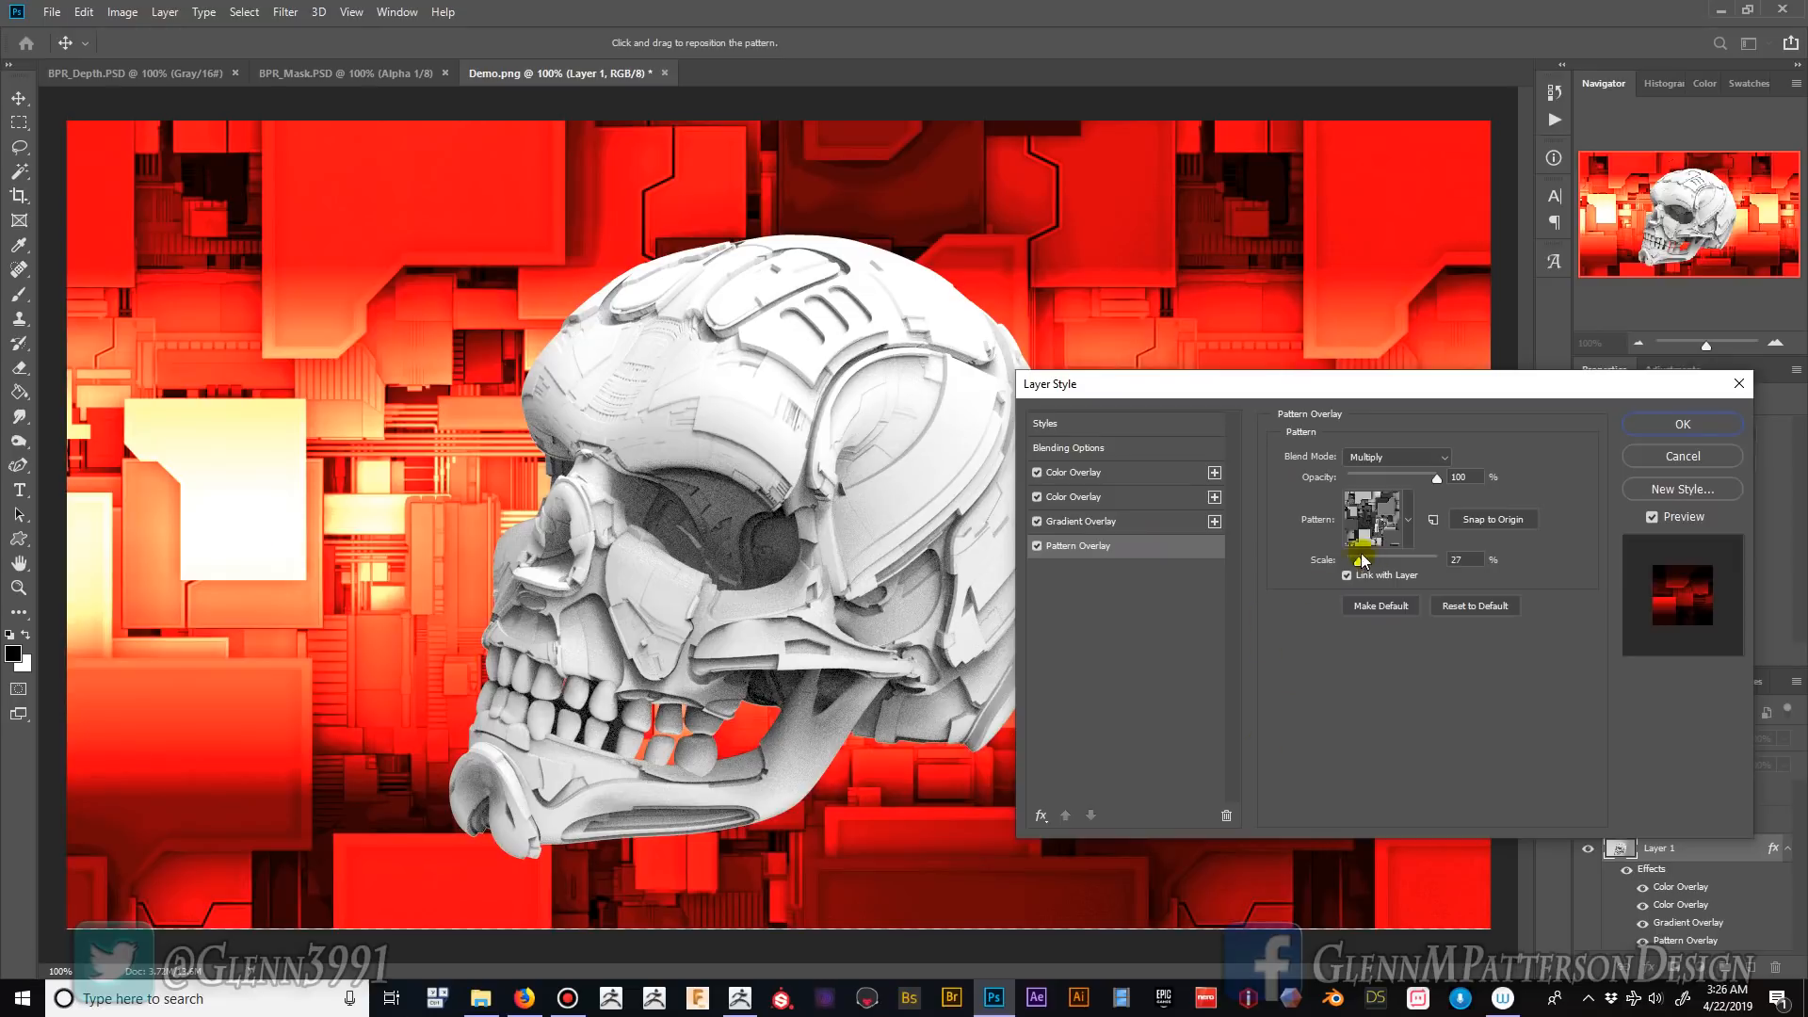
left_click_drag(1357, 565, 1353, 562)
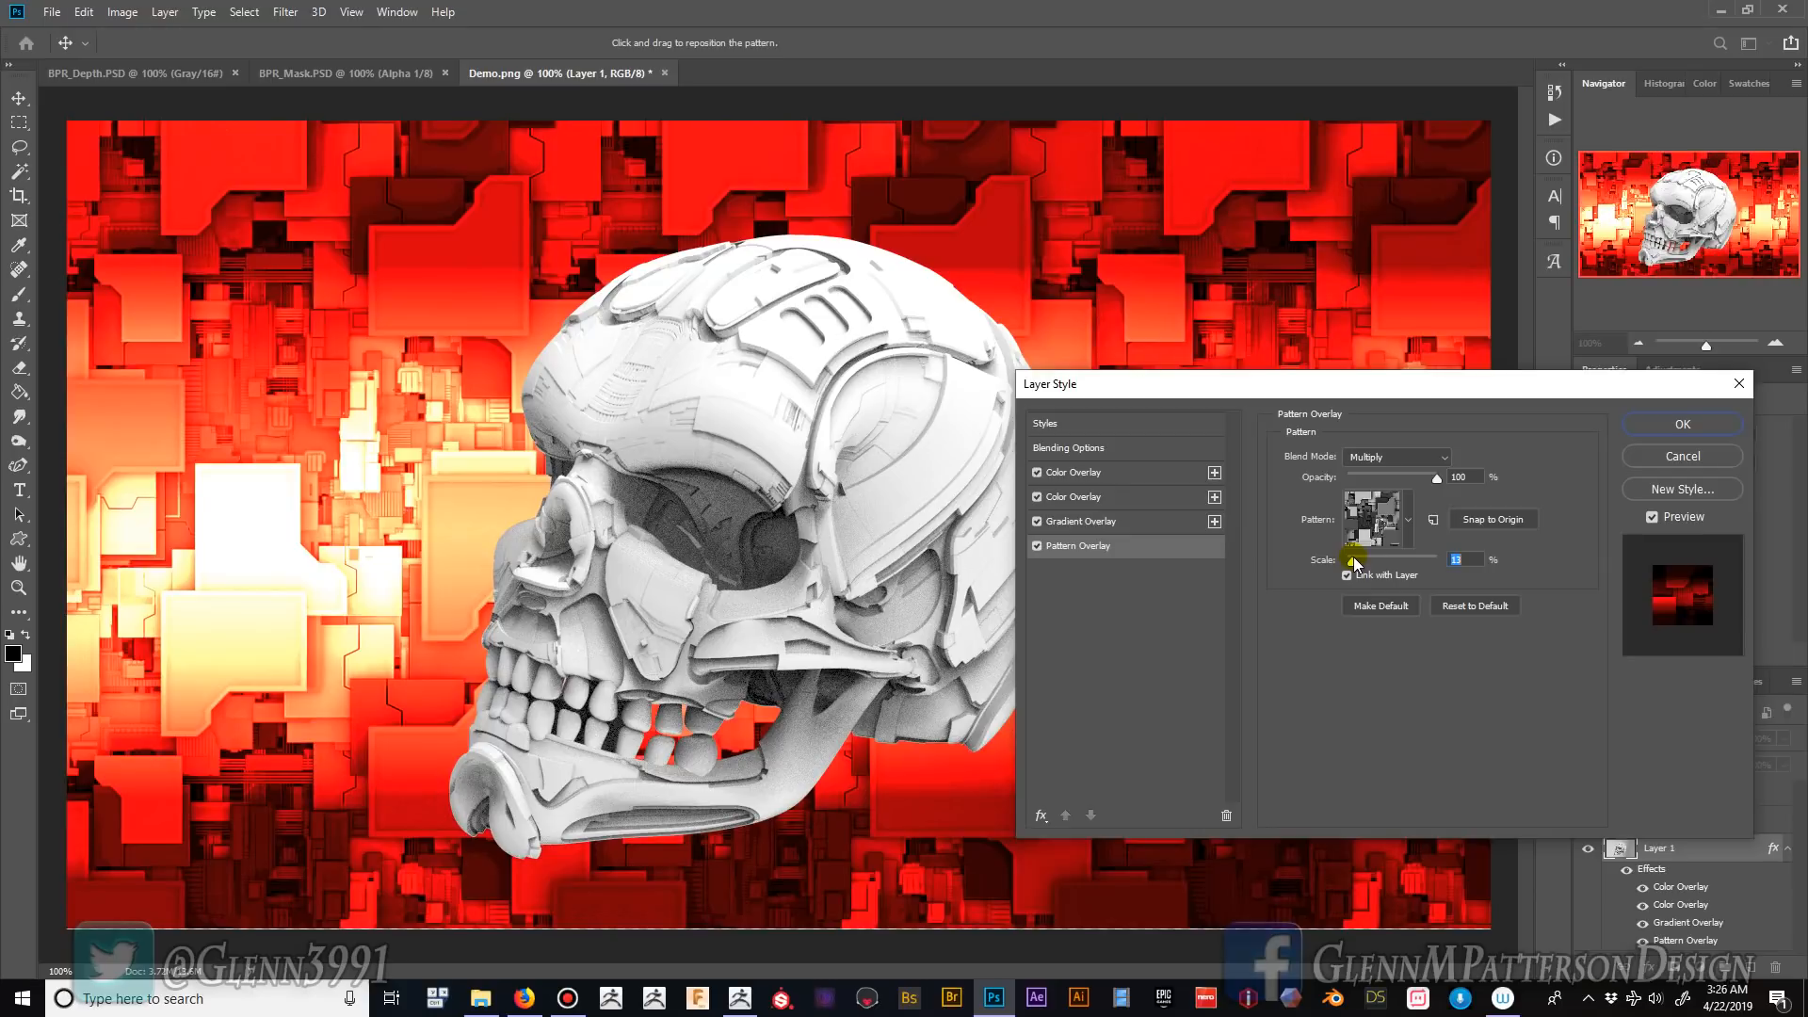
left_click(1683, 424)
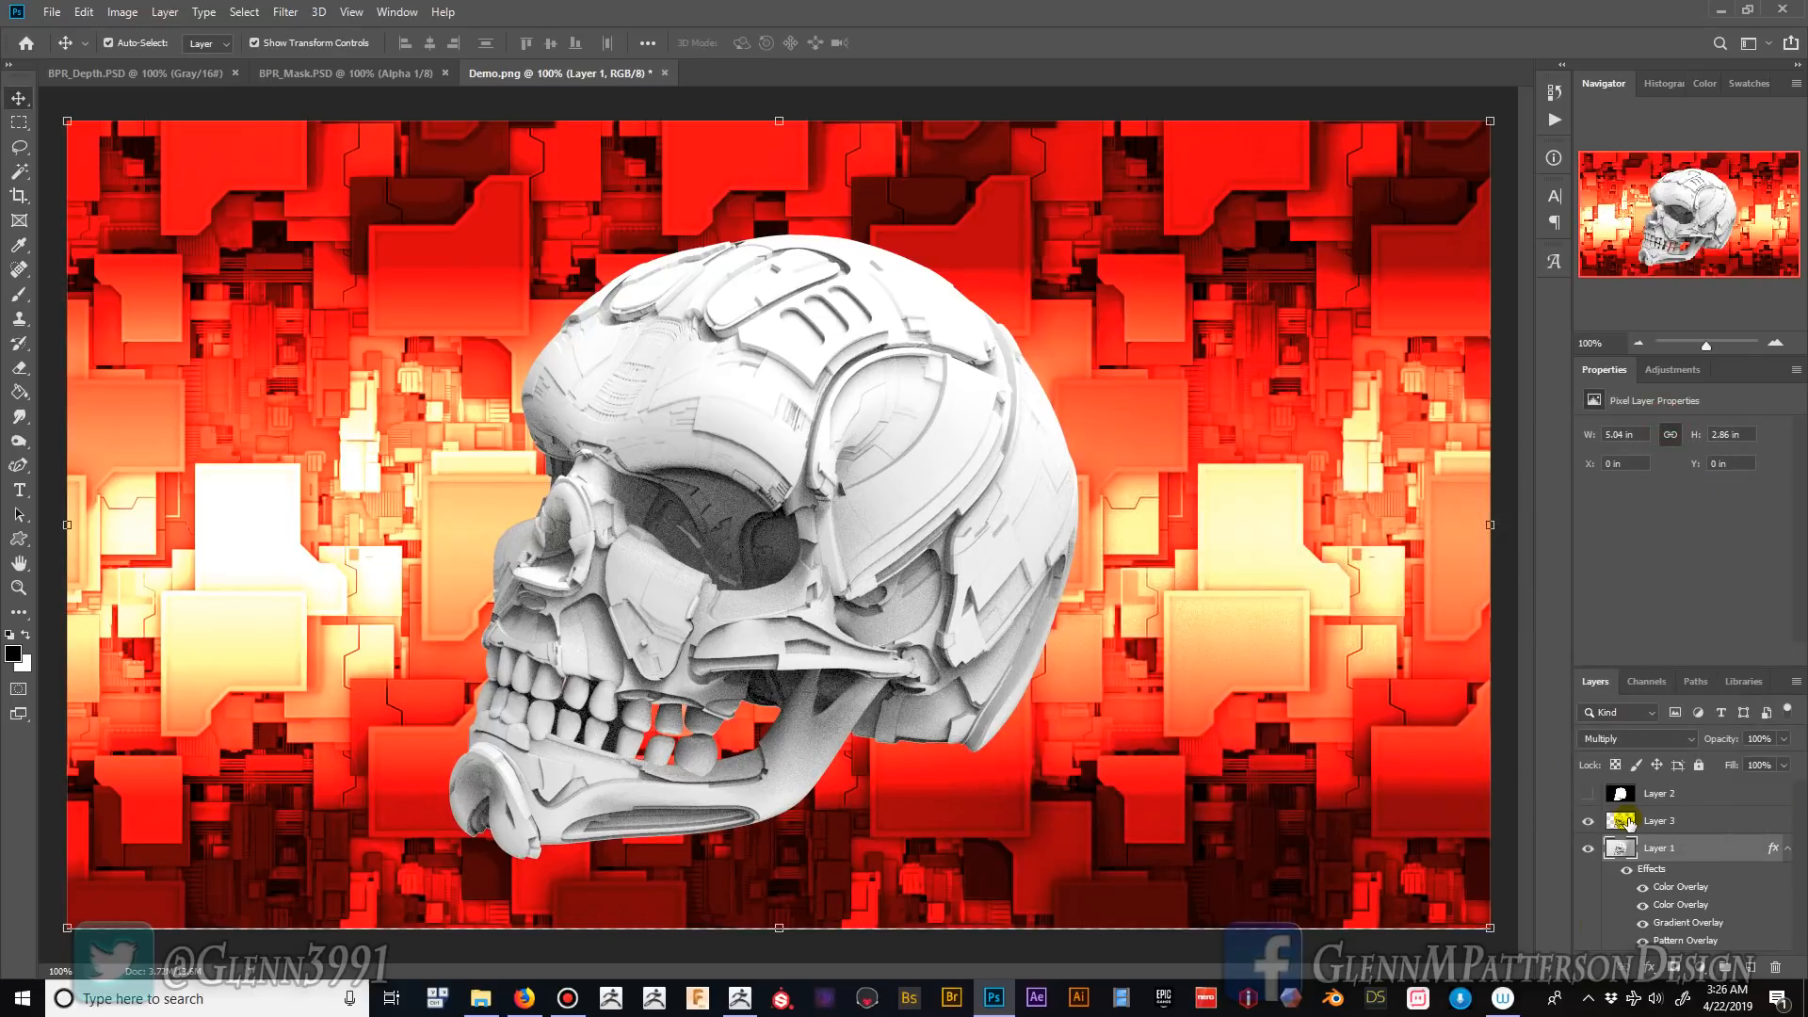
- Collapse Layer 1's effects list and add a layer mask to Layer 3 from its own skull outline
left_click(1699, 822)
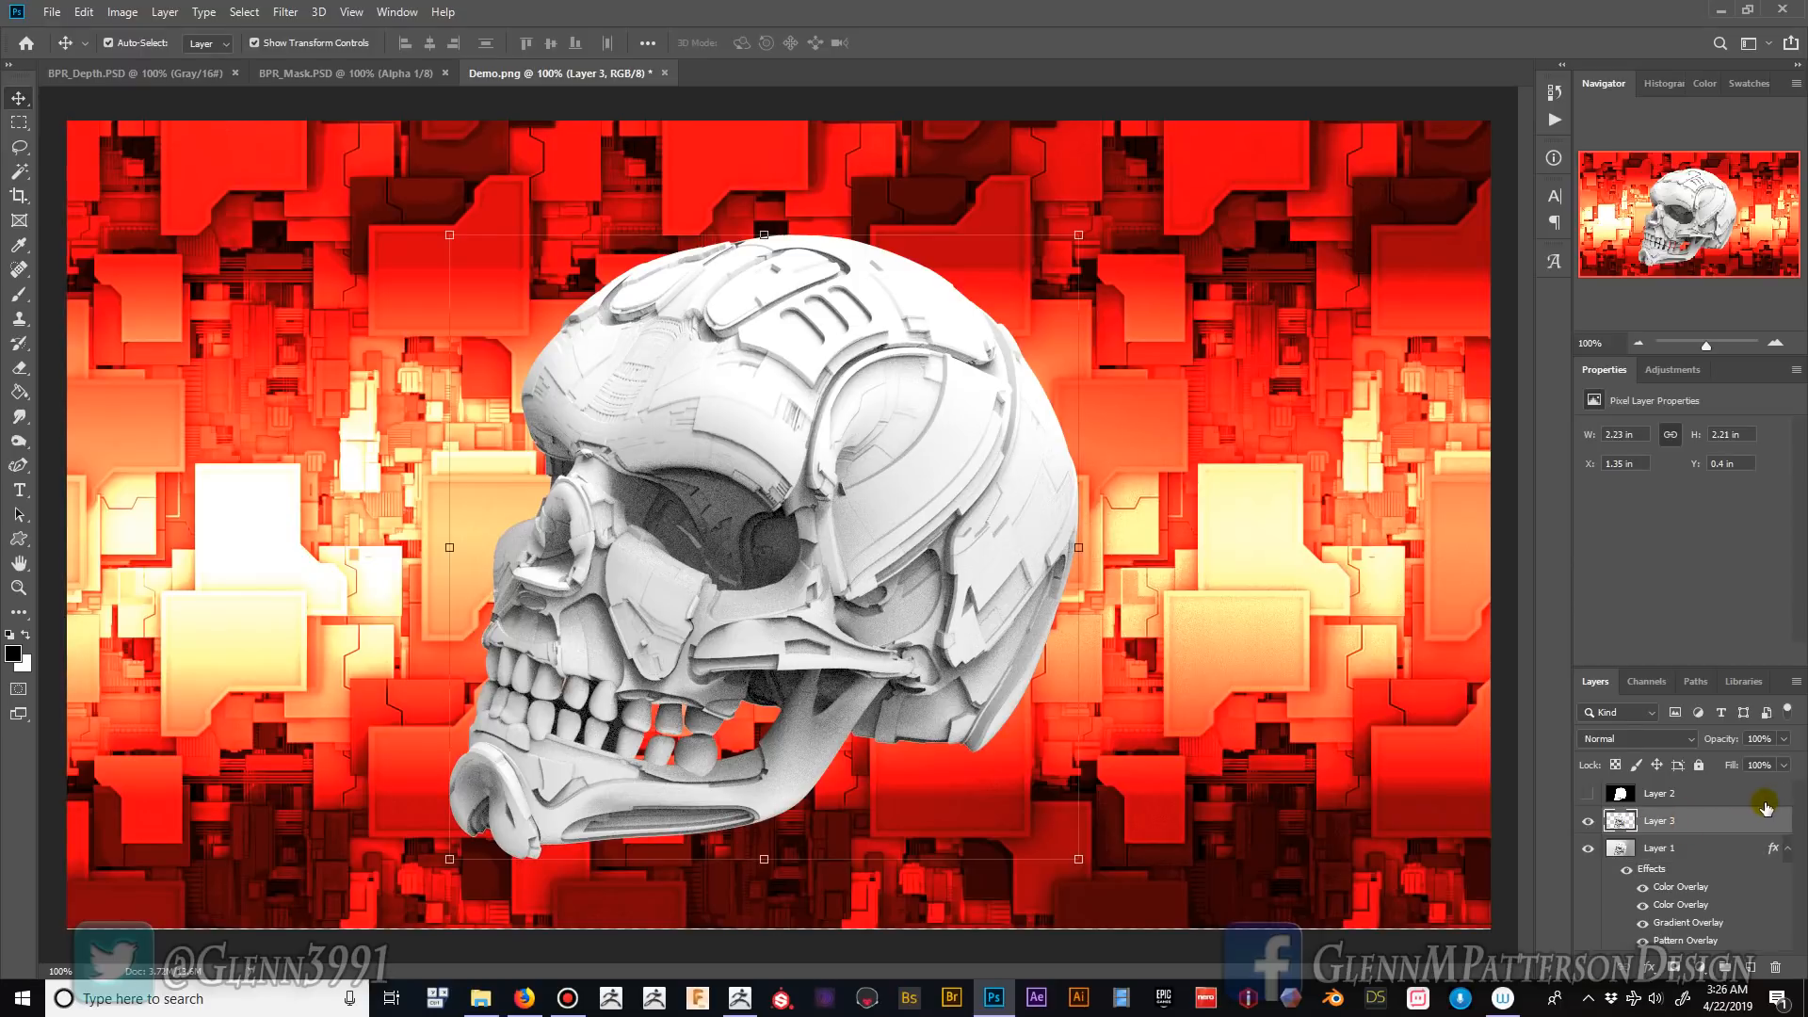
left_click(1787, 848)
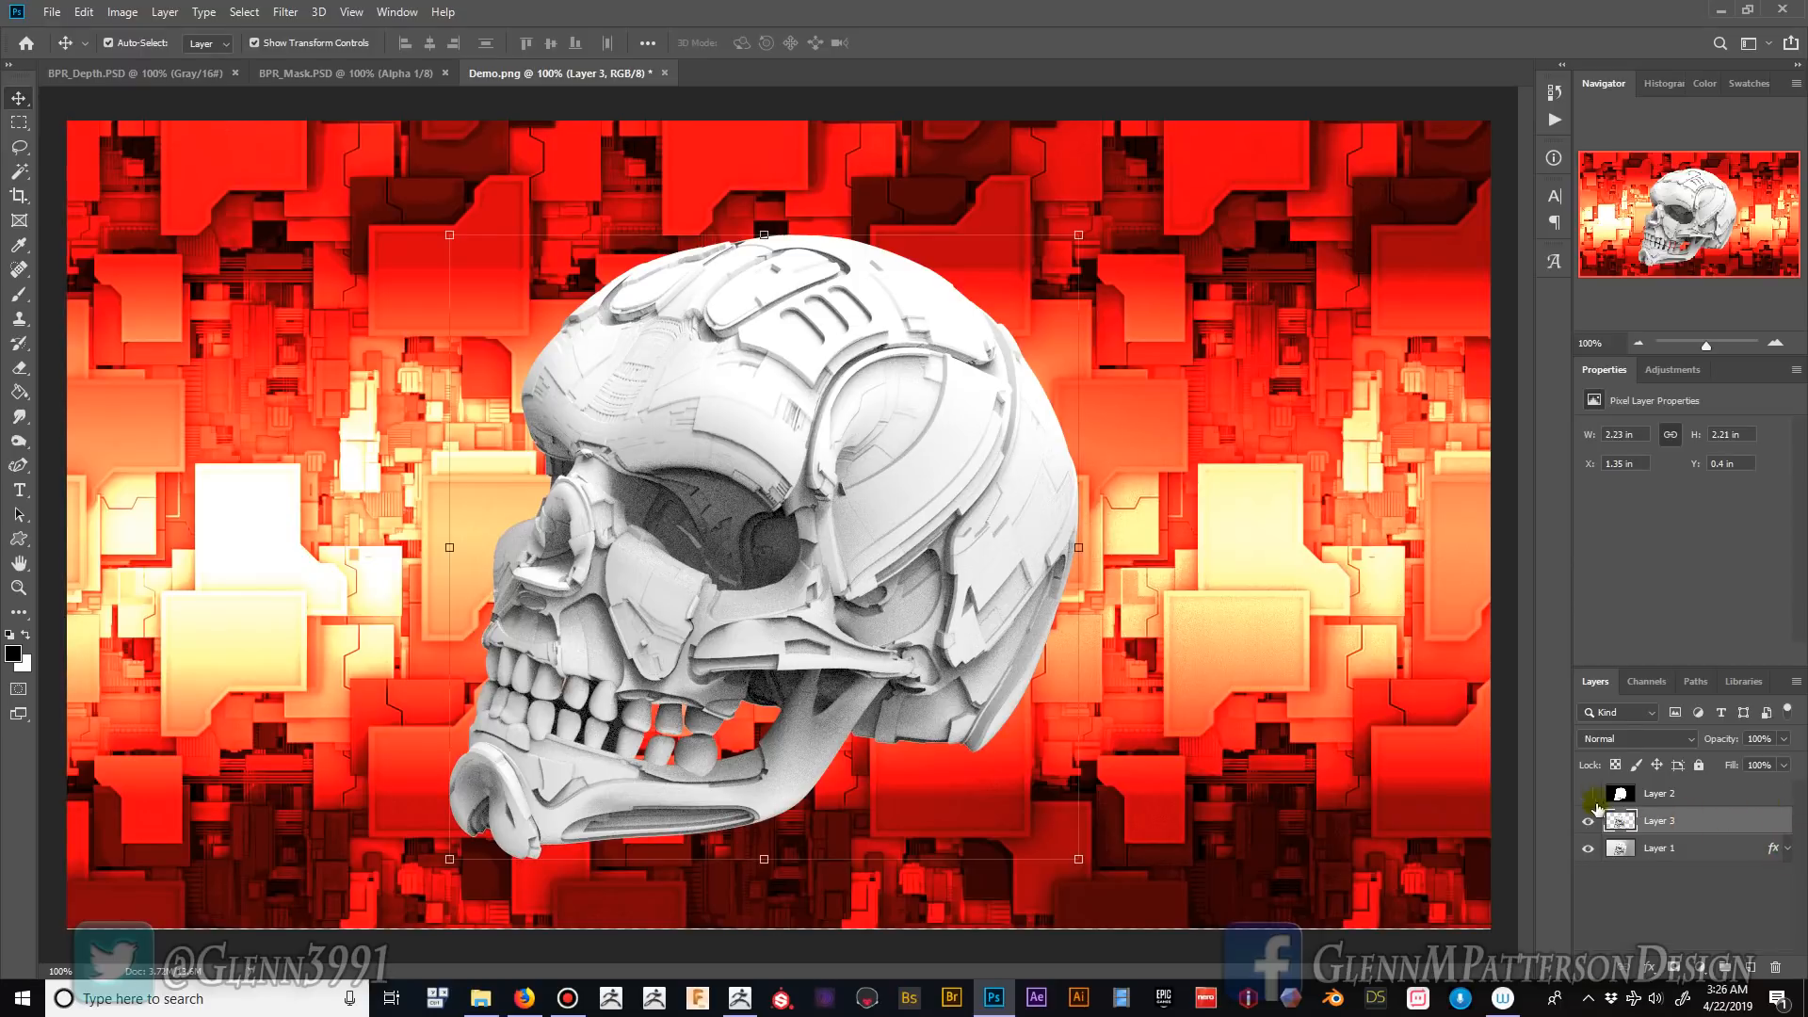
left_click(1621, 821, "ctrl")
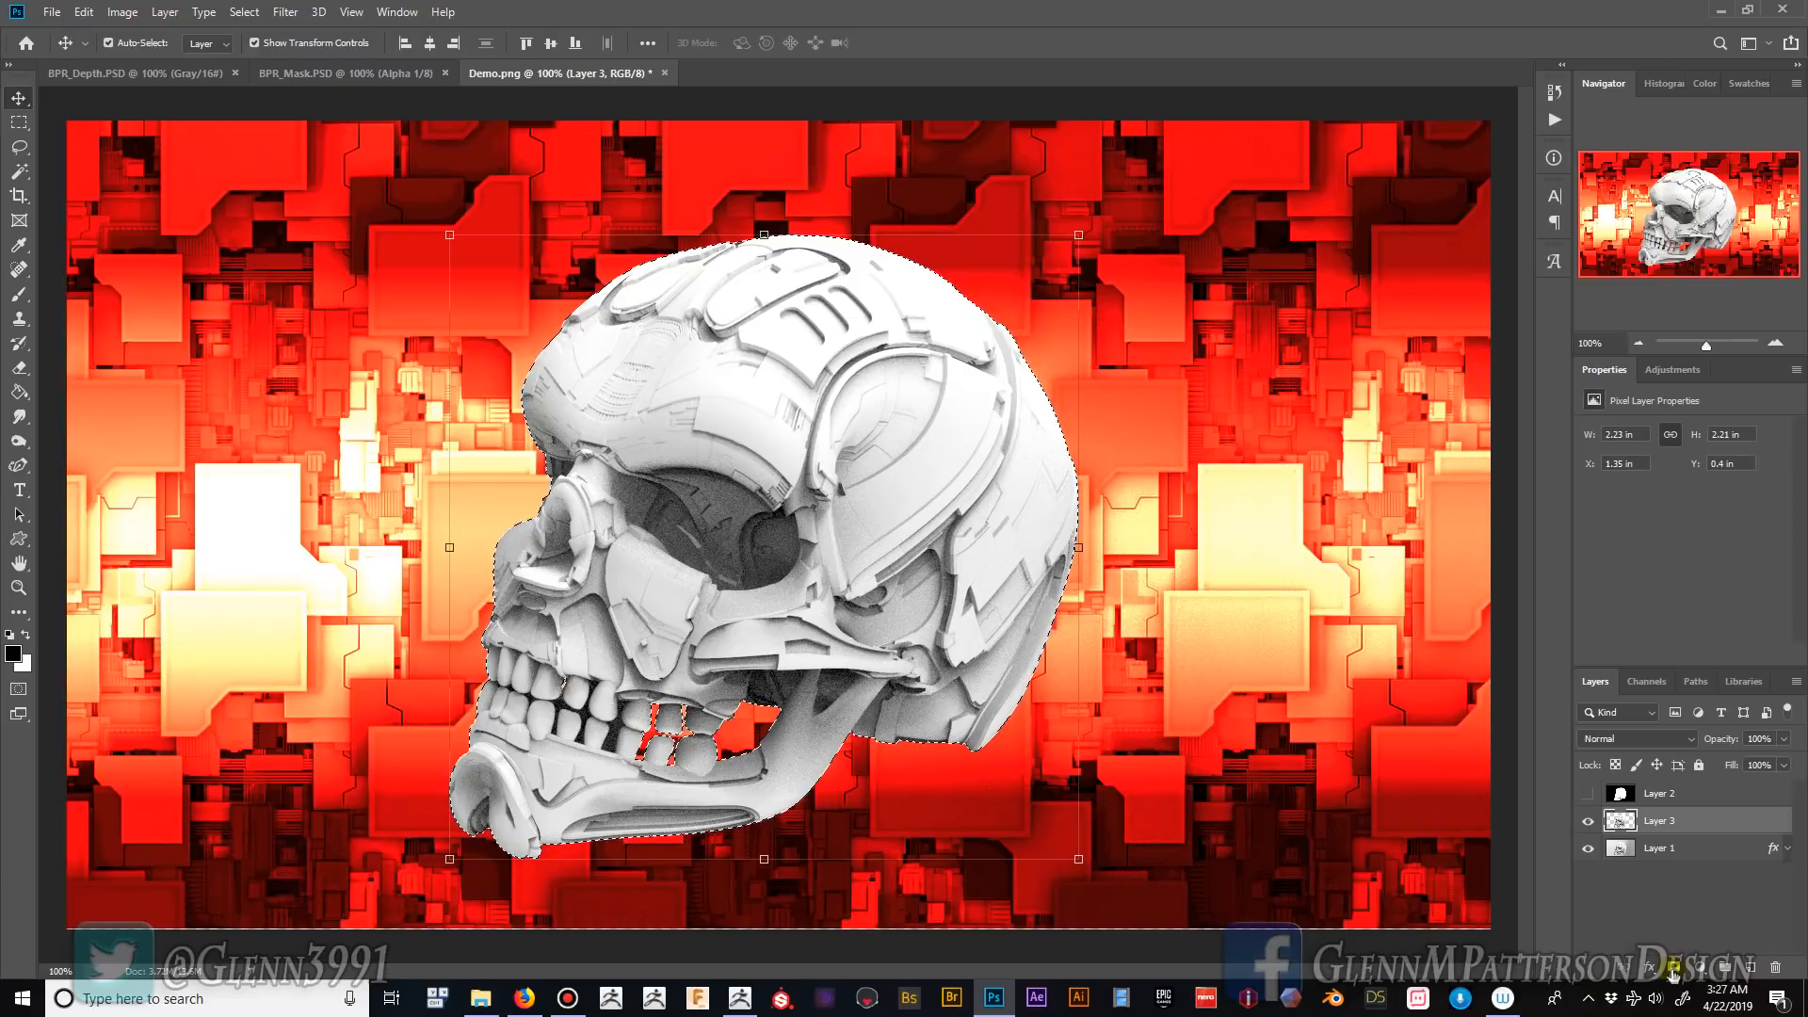
left_click(1674, 968)
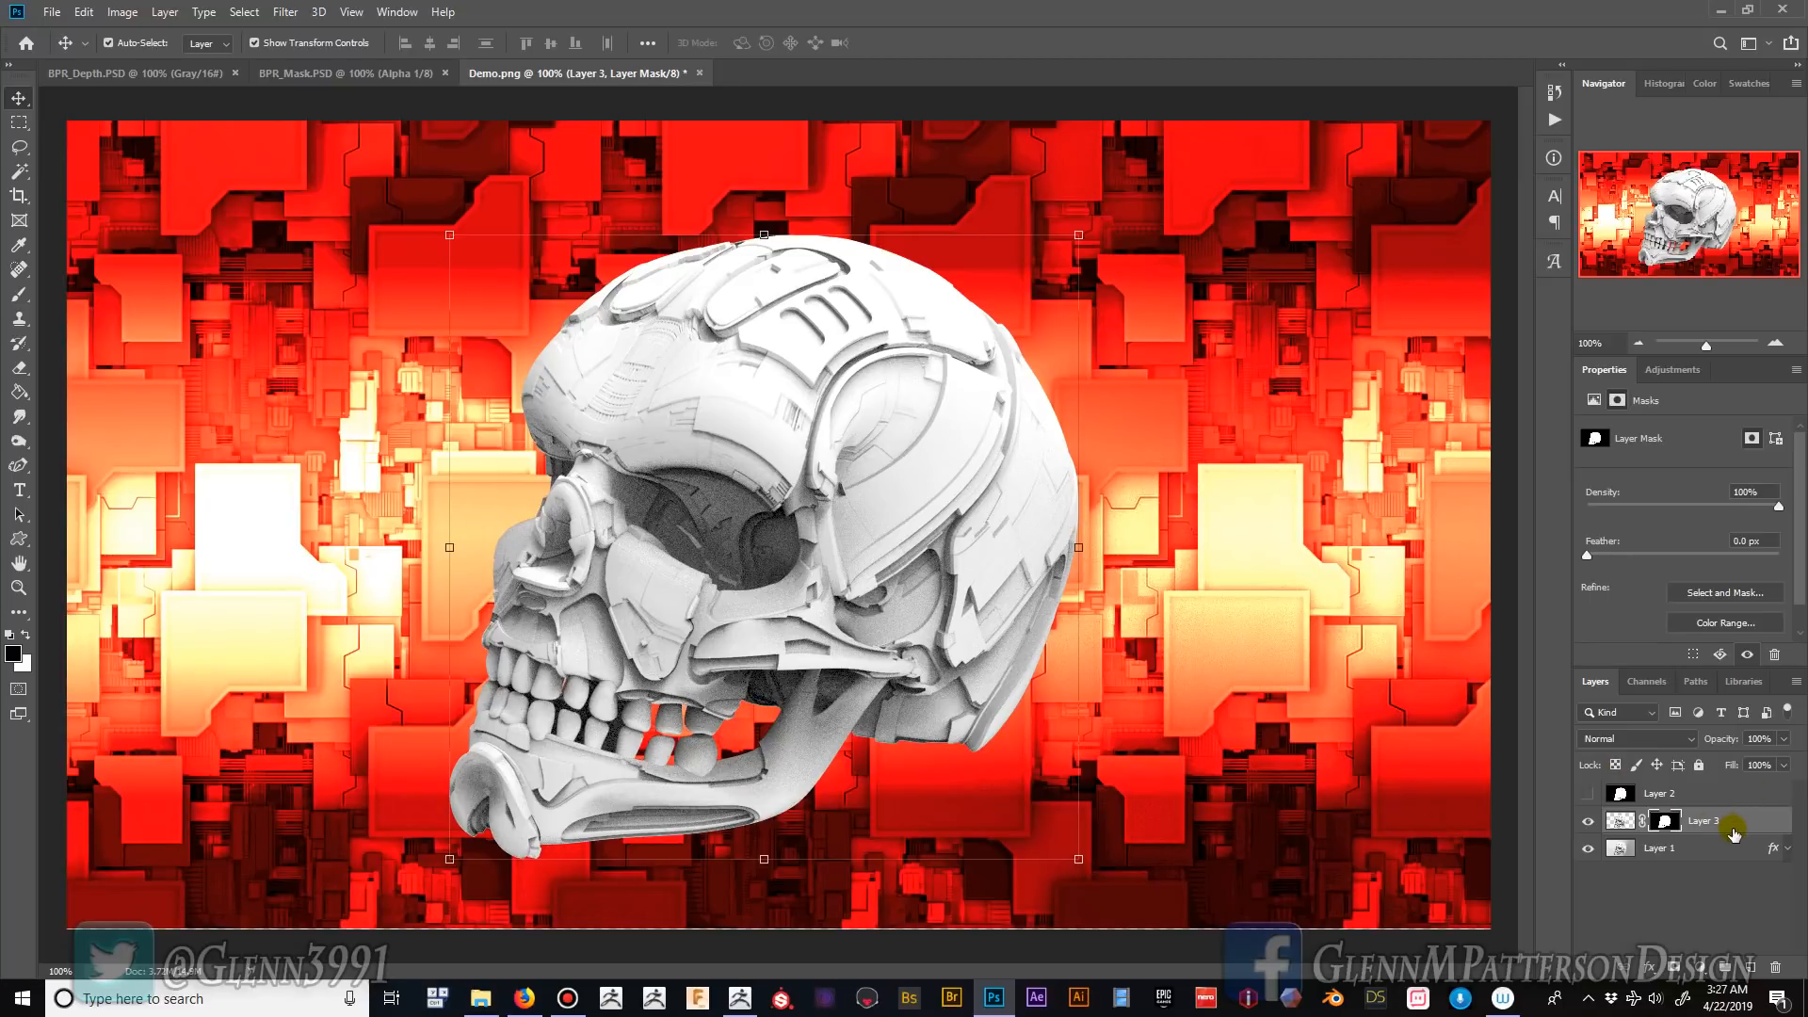
- Add a gradient fill layer above Layer 3 with the blue-red-yellow preset in Radial style
left_click(1700, 967)
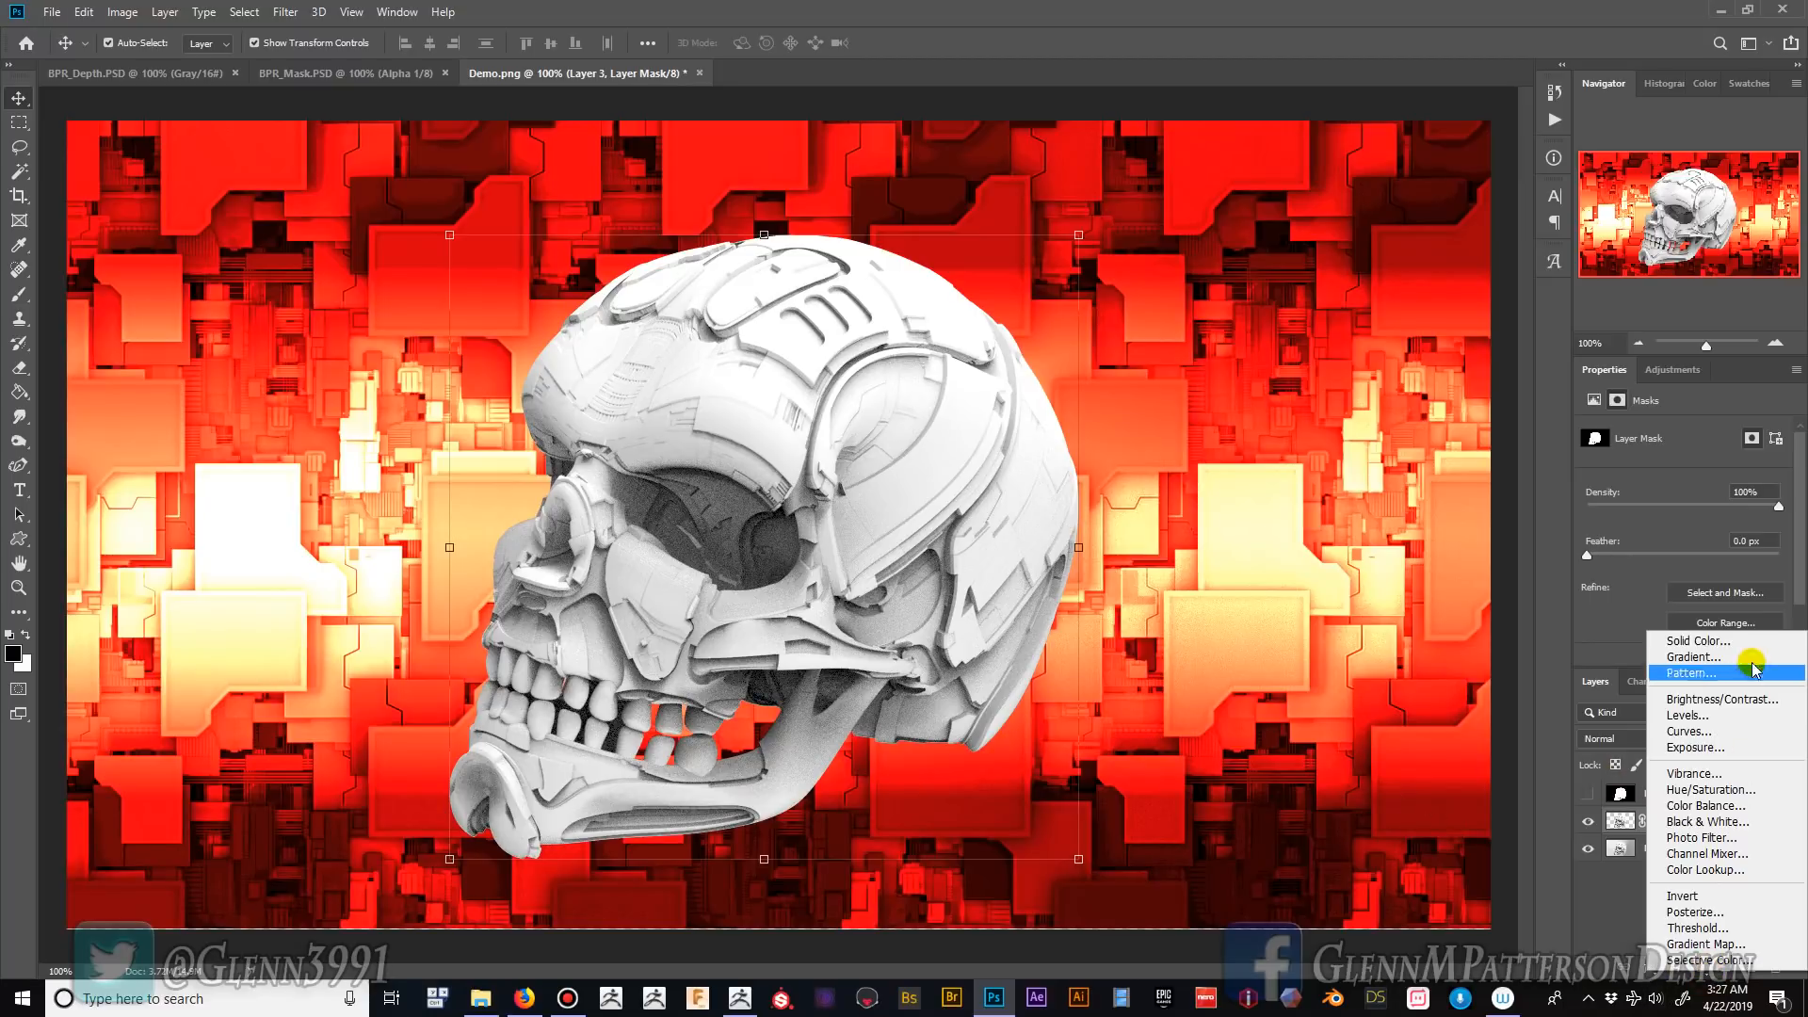
left_click(1692, 657)
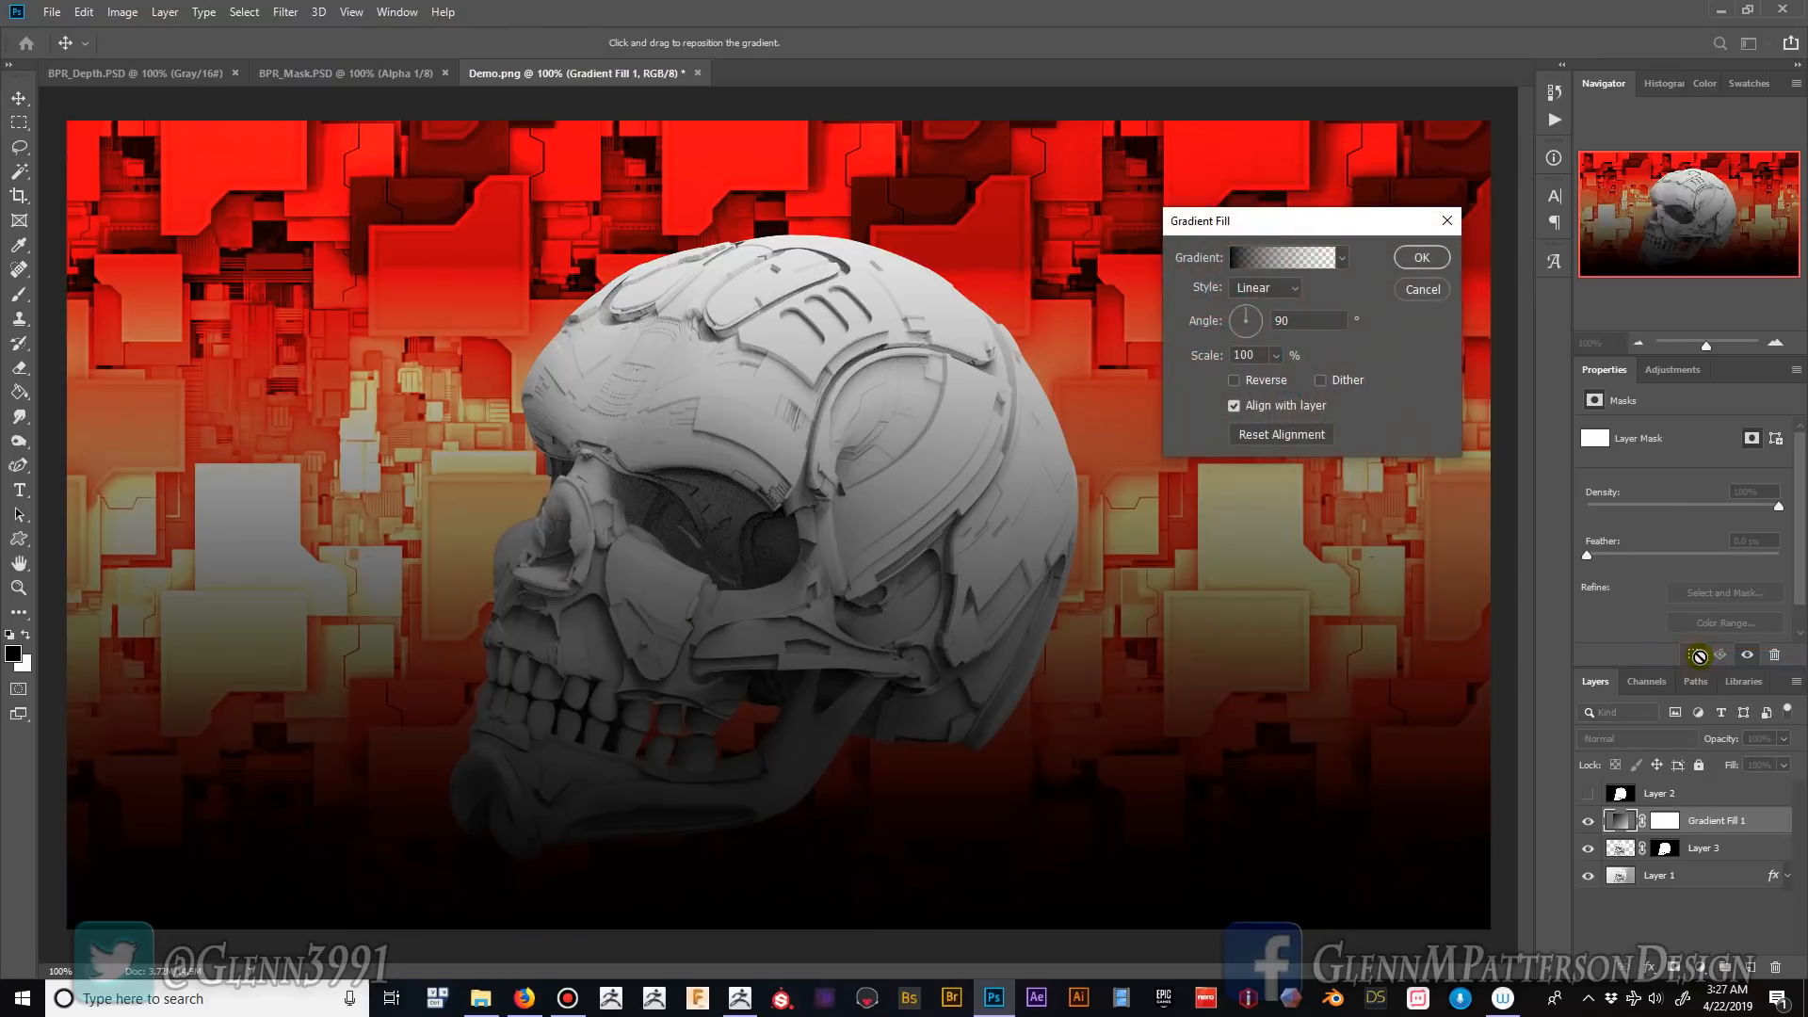
left_click(1342, 257)
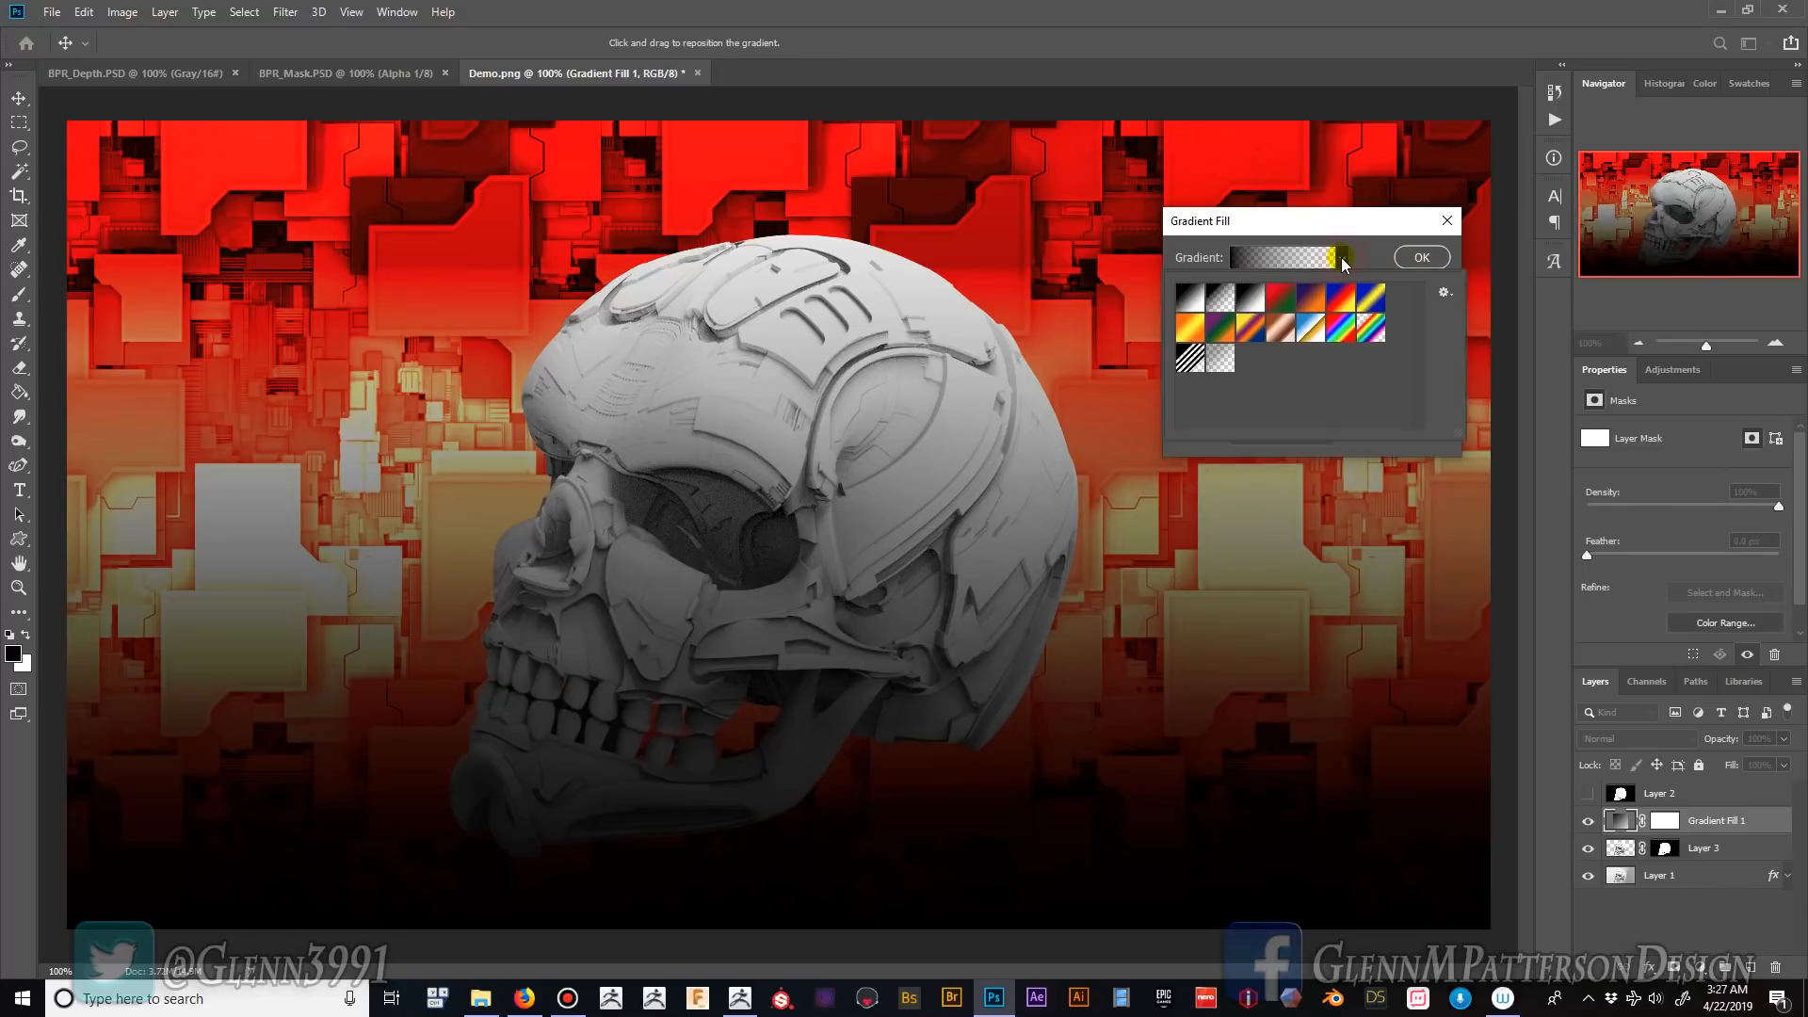
left_click(1341, 299)
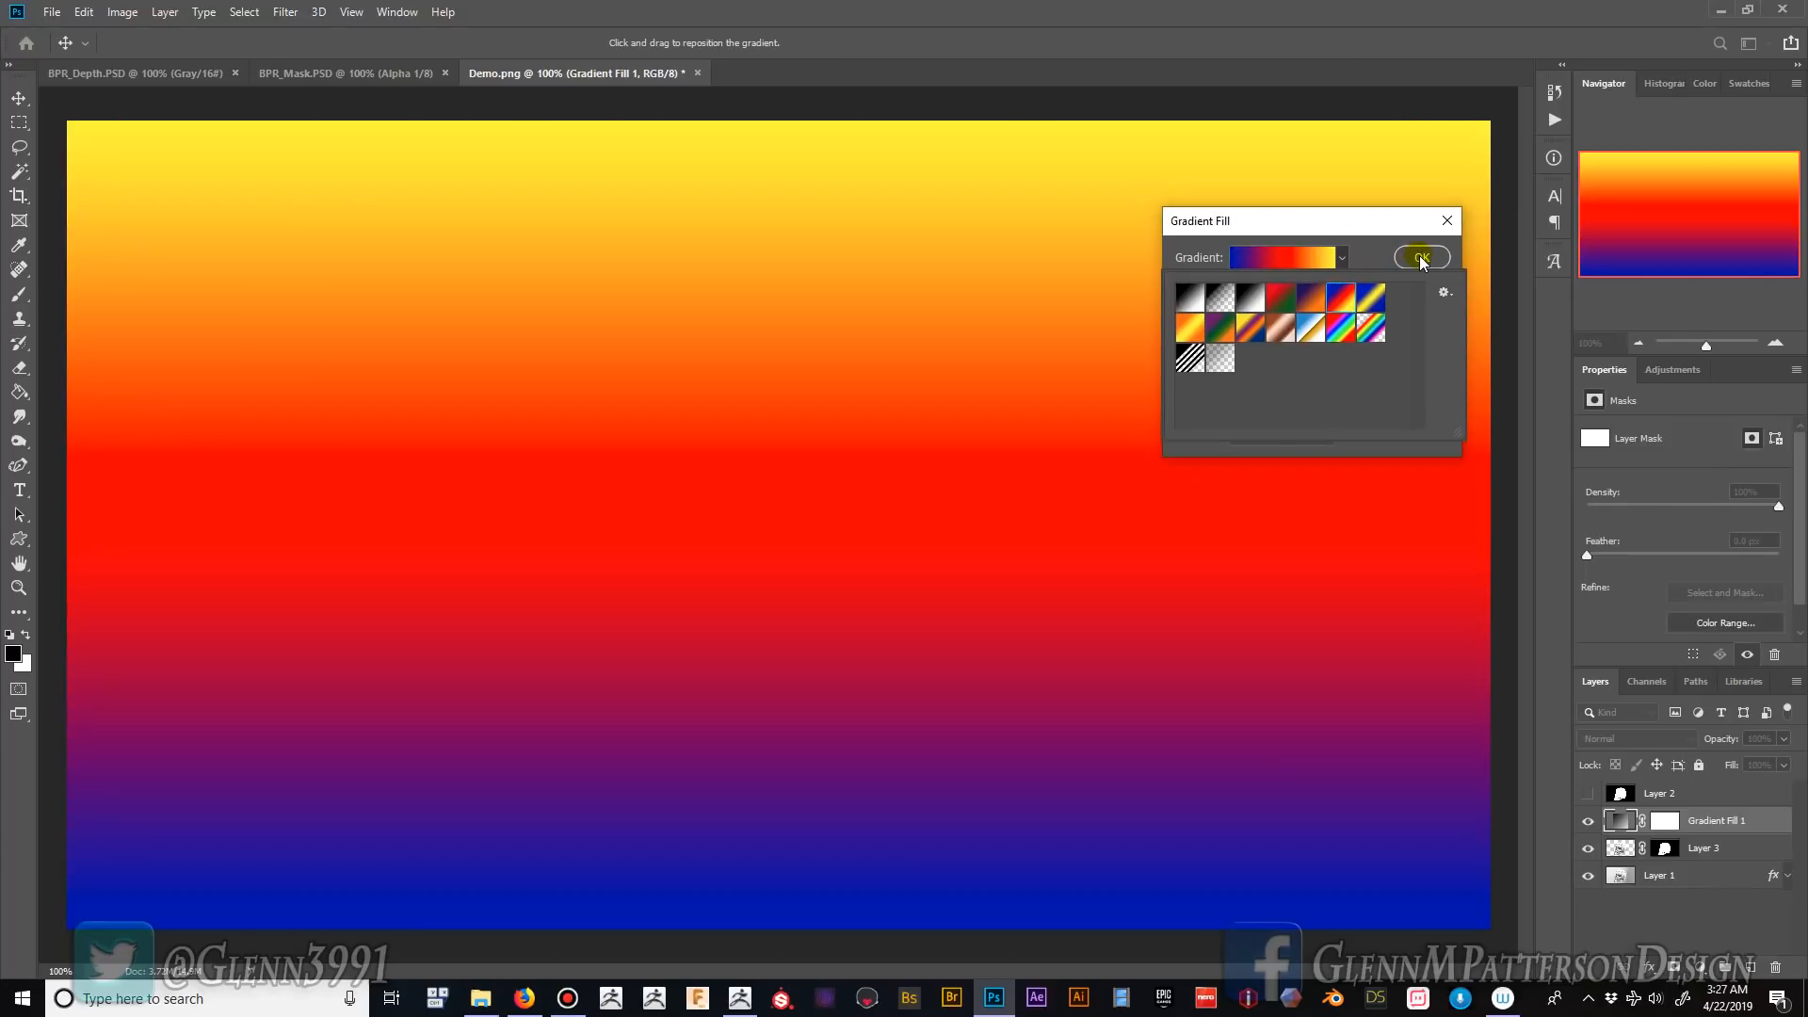
left_click(1386, 243)
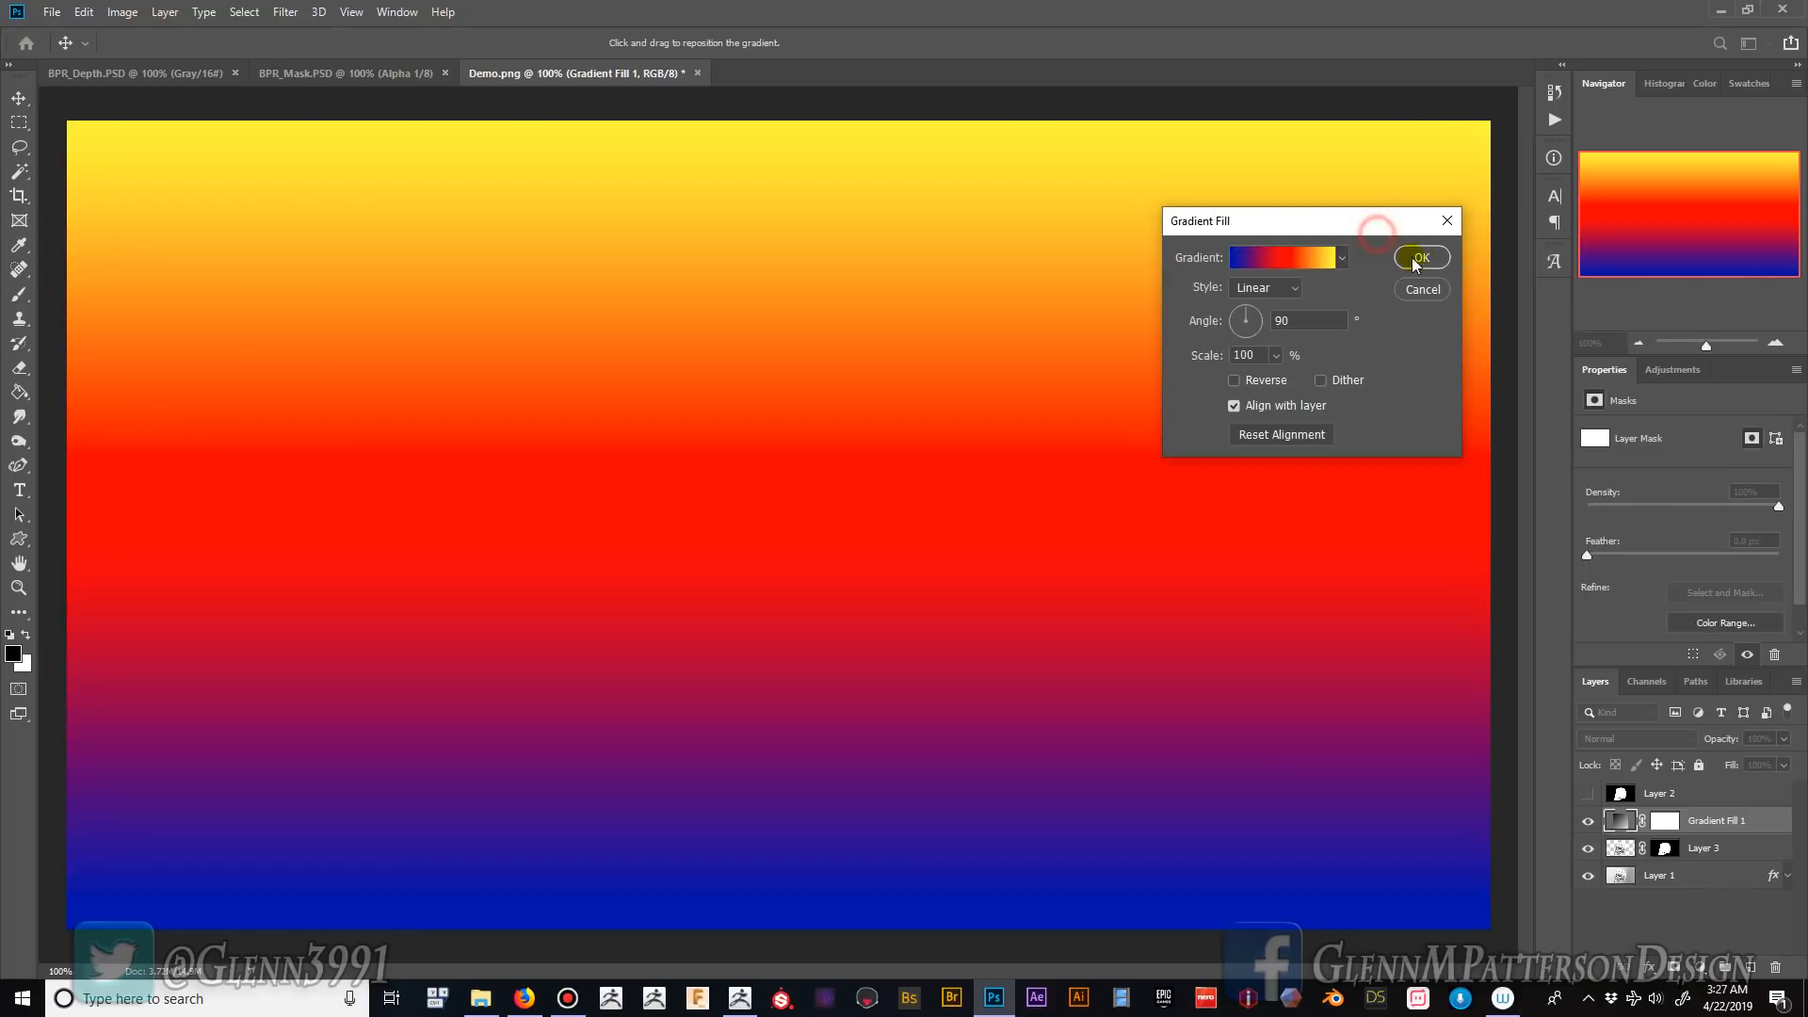
left_click(1256, 290)
left_click(1258, 324)
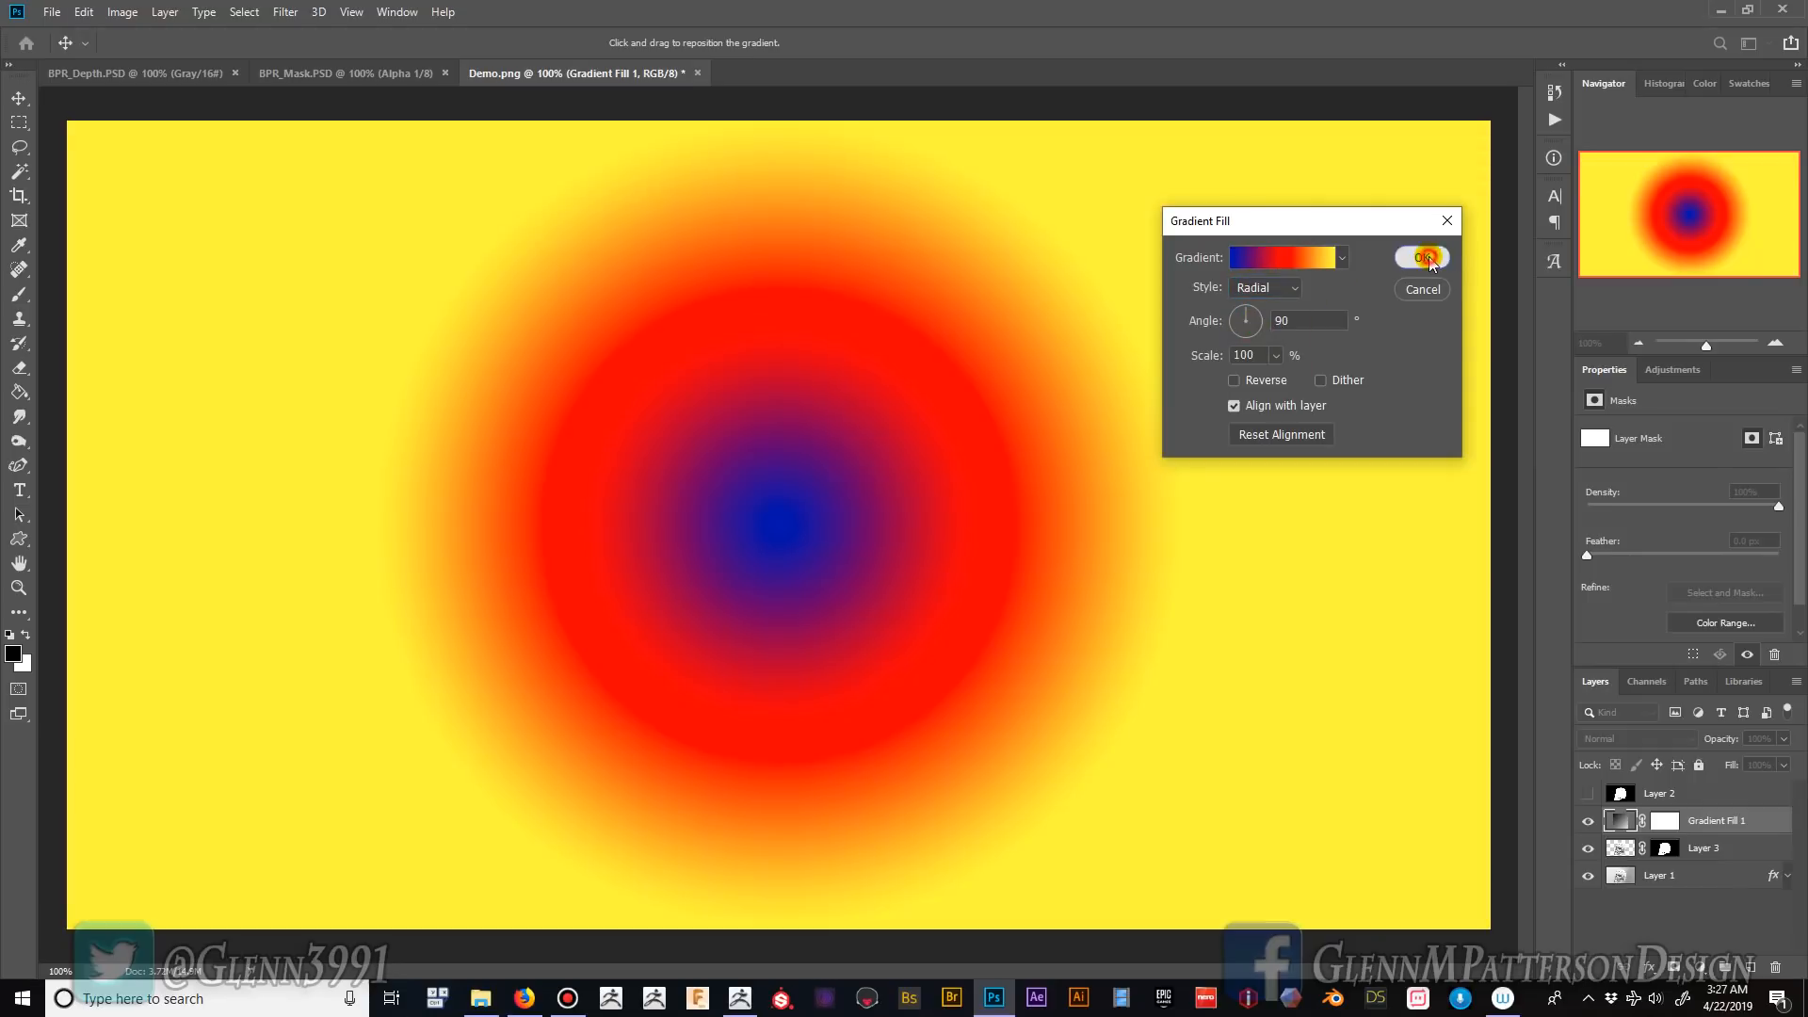
left_click(1424, 260)
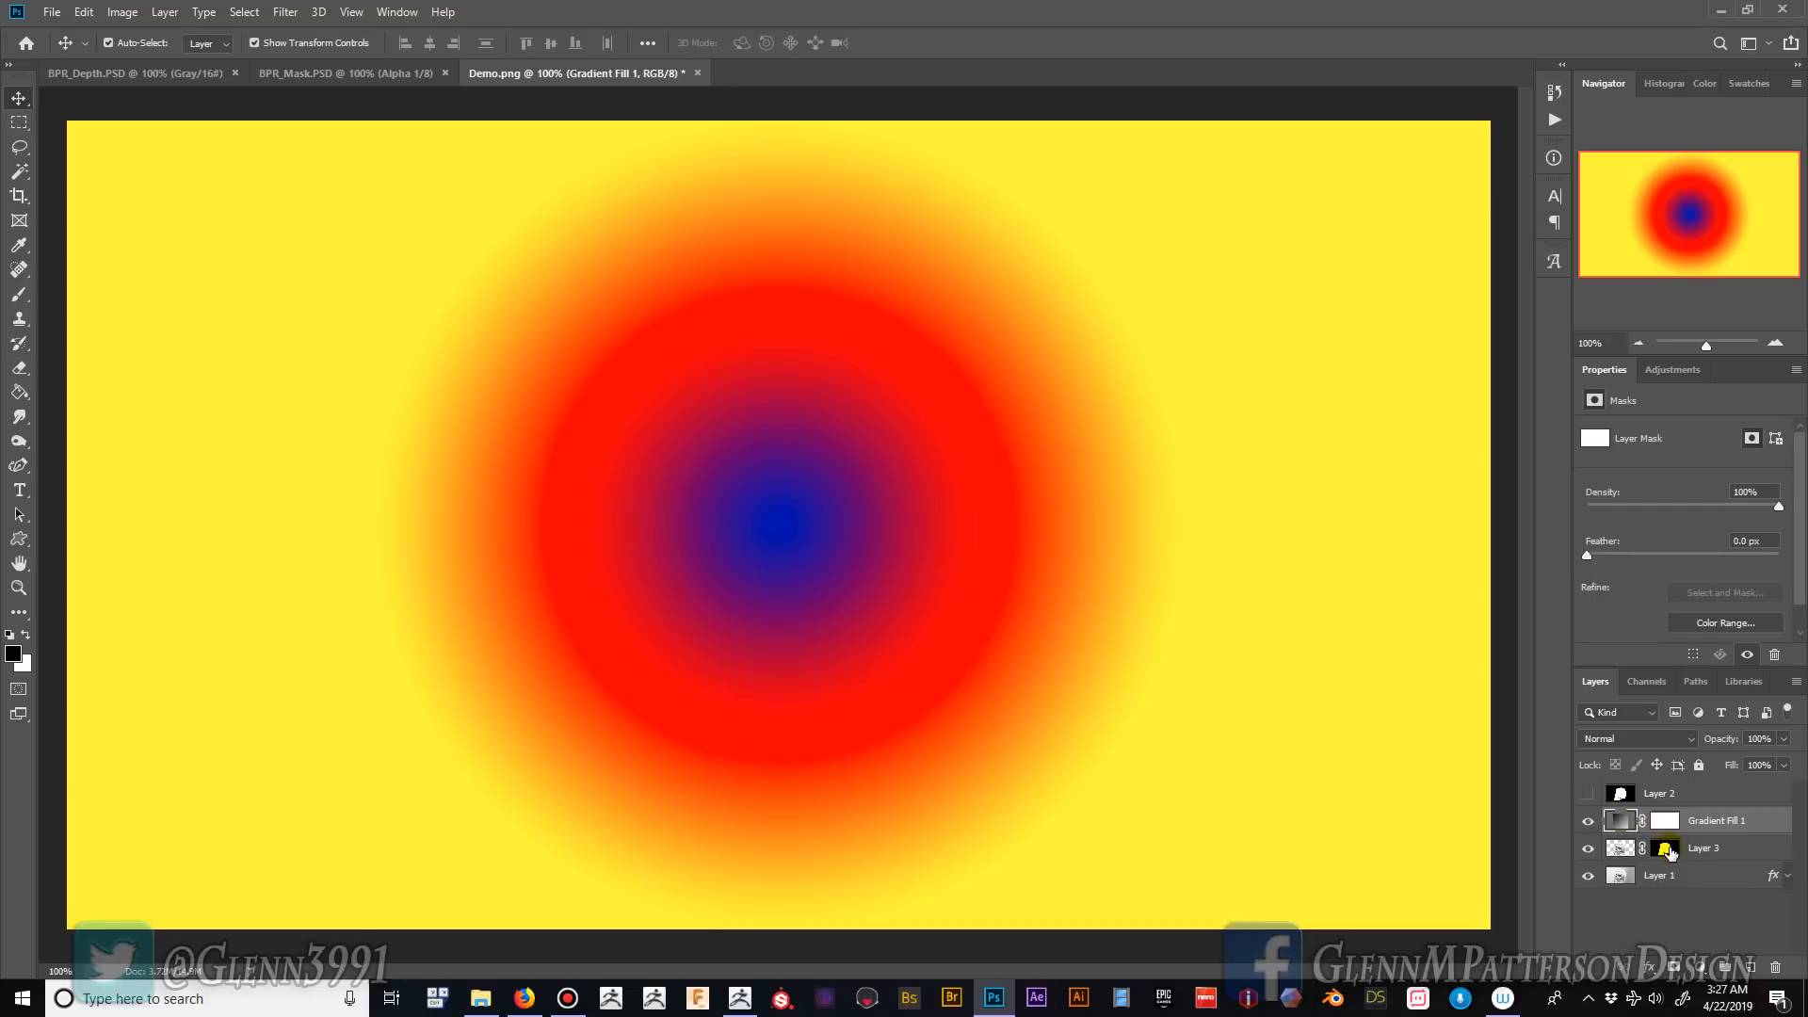
- Load the skull outline of Layer 3 as a selection and target the gradient fill's layer mask
left_click(1622, 852, "ctrl")
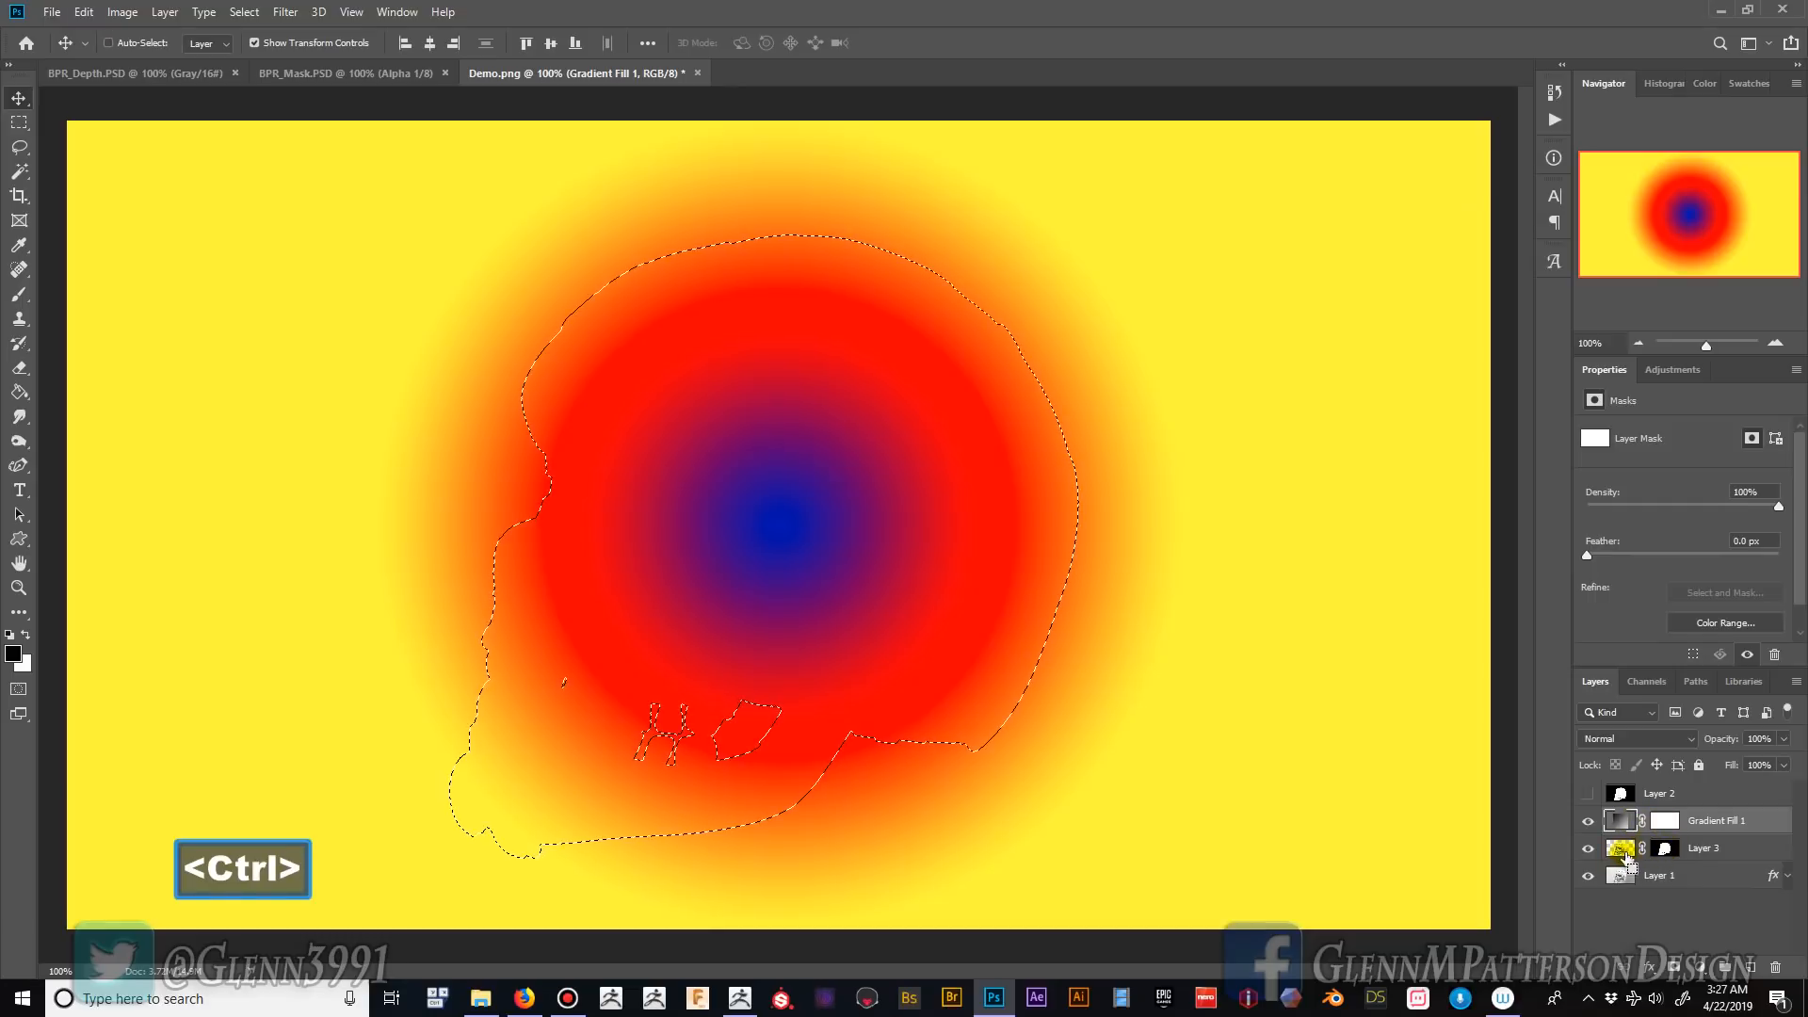
left_click(1664, 820)
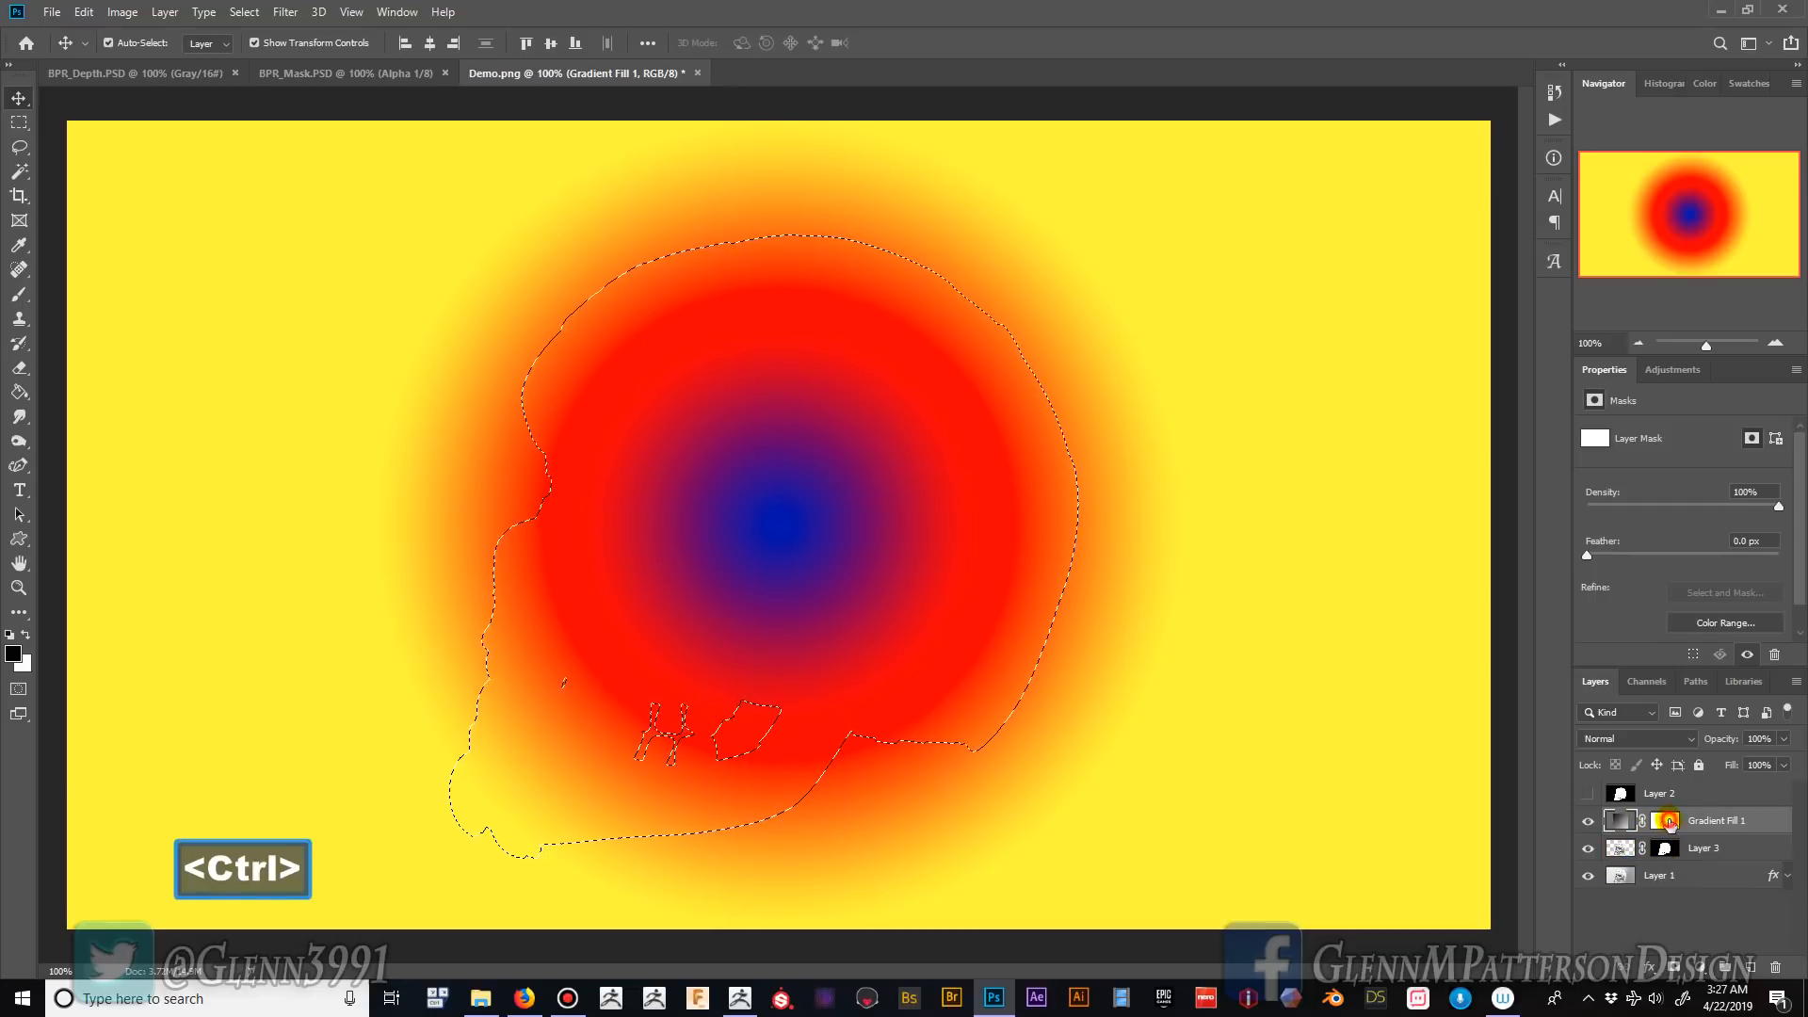
- Try filling the selected skull area of the gradient fill's mask with black, and undo the fill
left_click(84, 12)
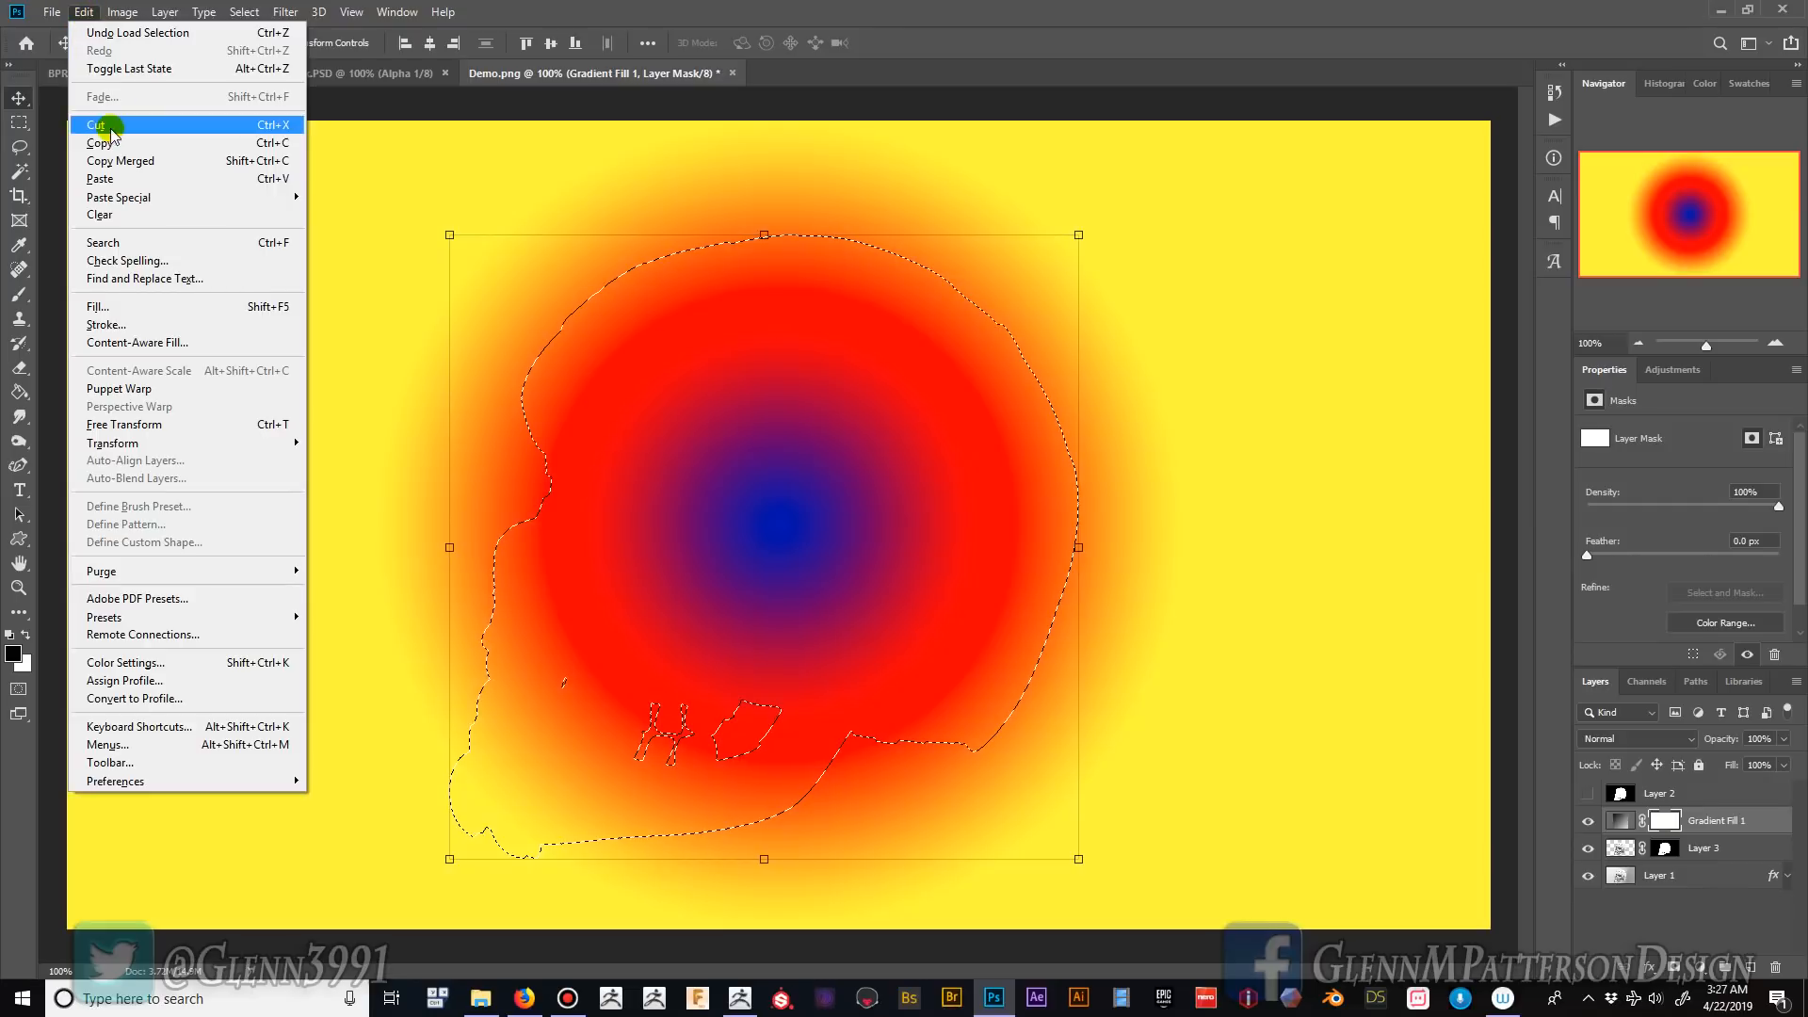
left_click(98, 307)
left_click(1025, 291)
key("v")
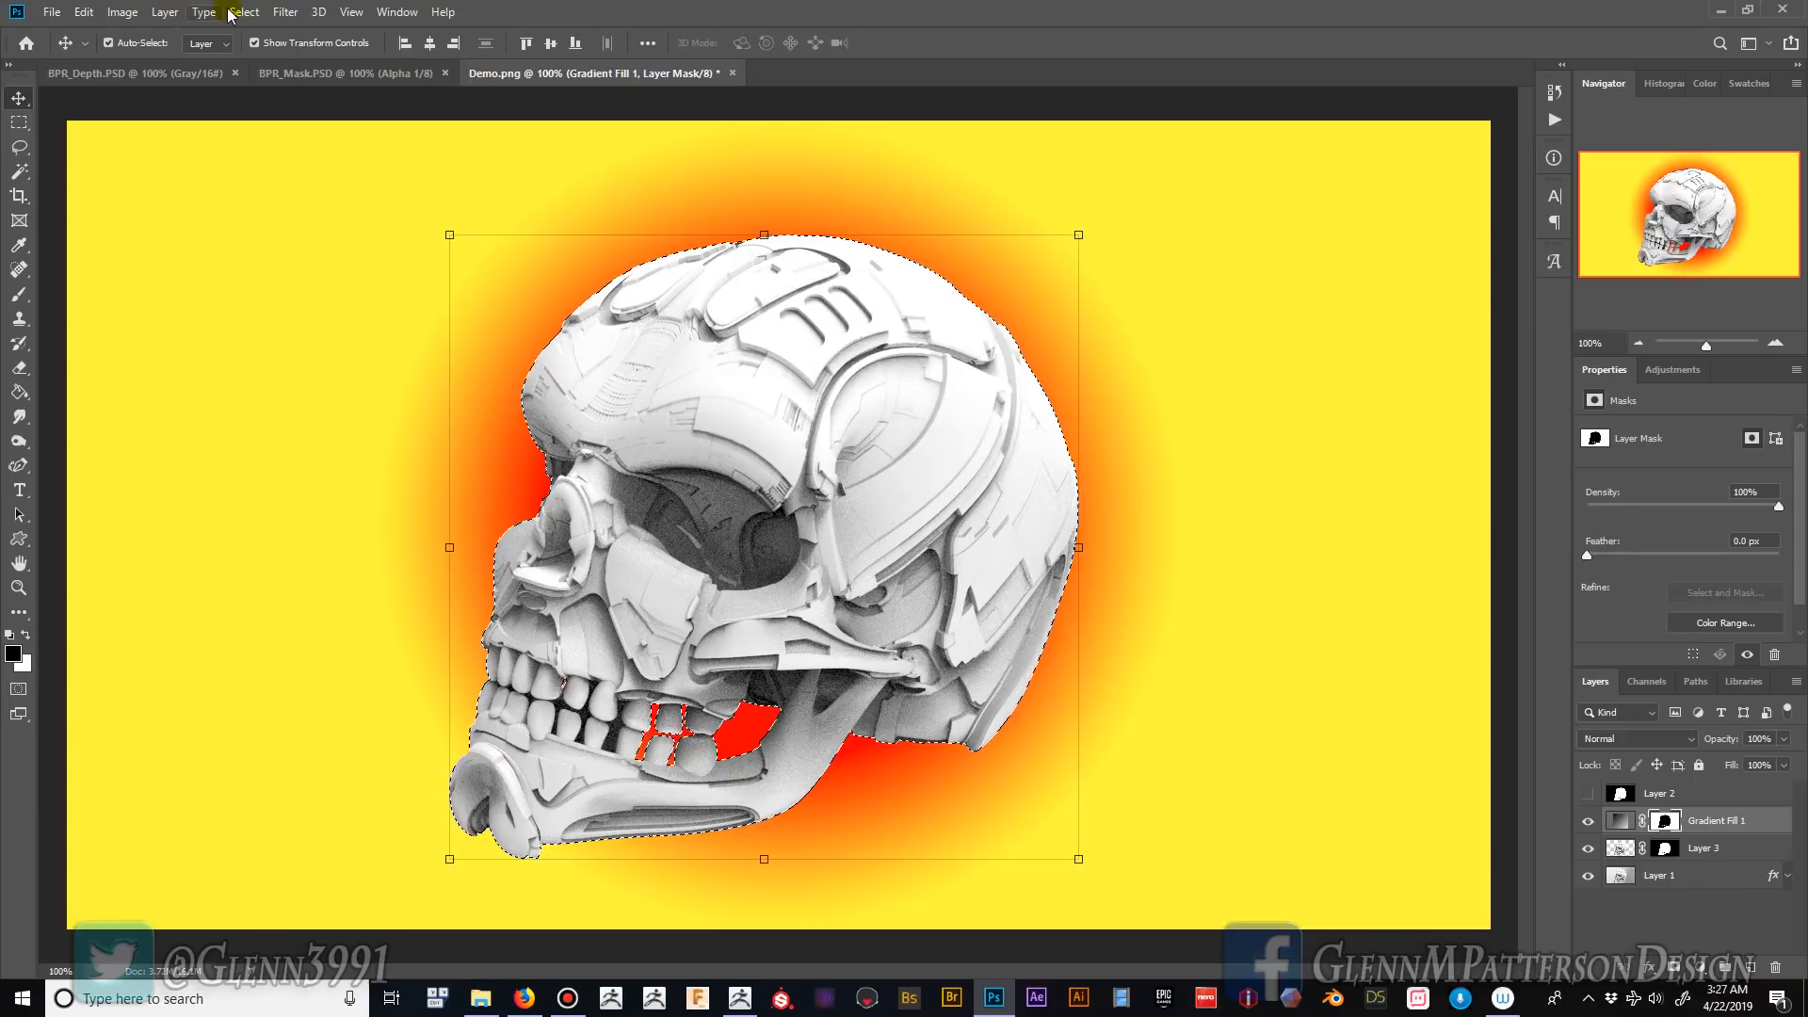
key("ctrl+z")
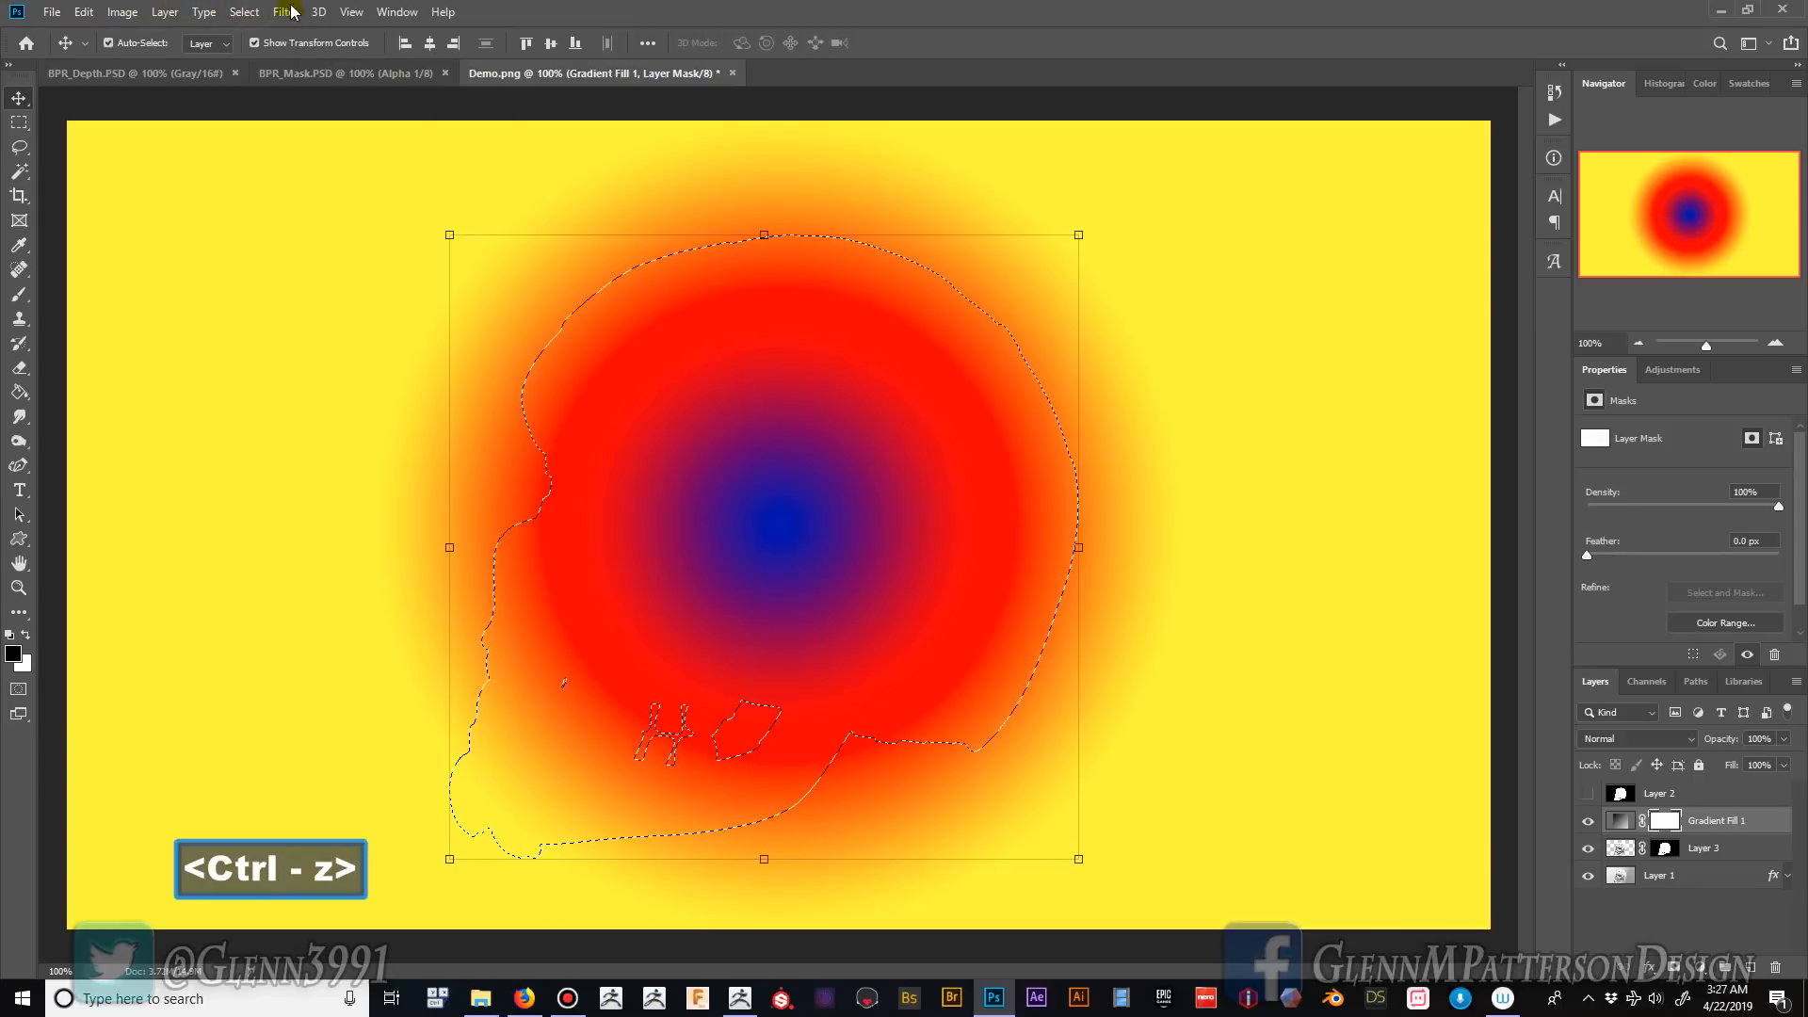
- Invert the skull selection and fill the area outside the skull with black on the gradient fill's mask
left_click(244, 11)
left_click(259, 88)
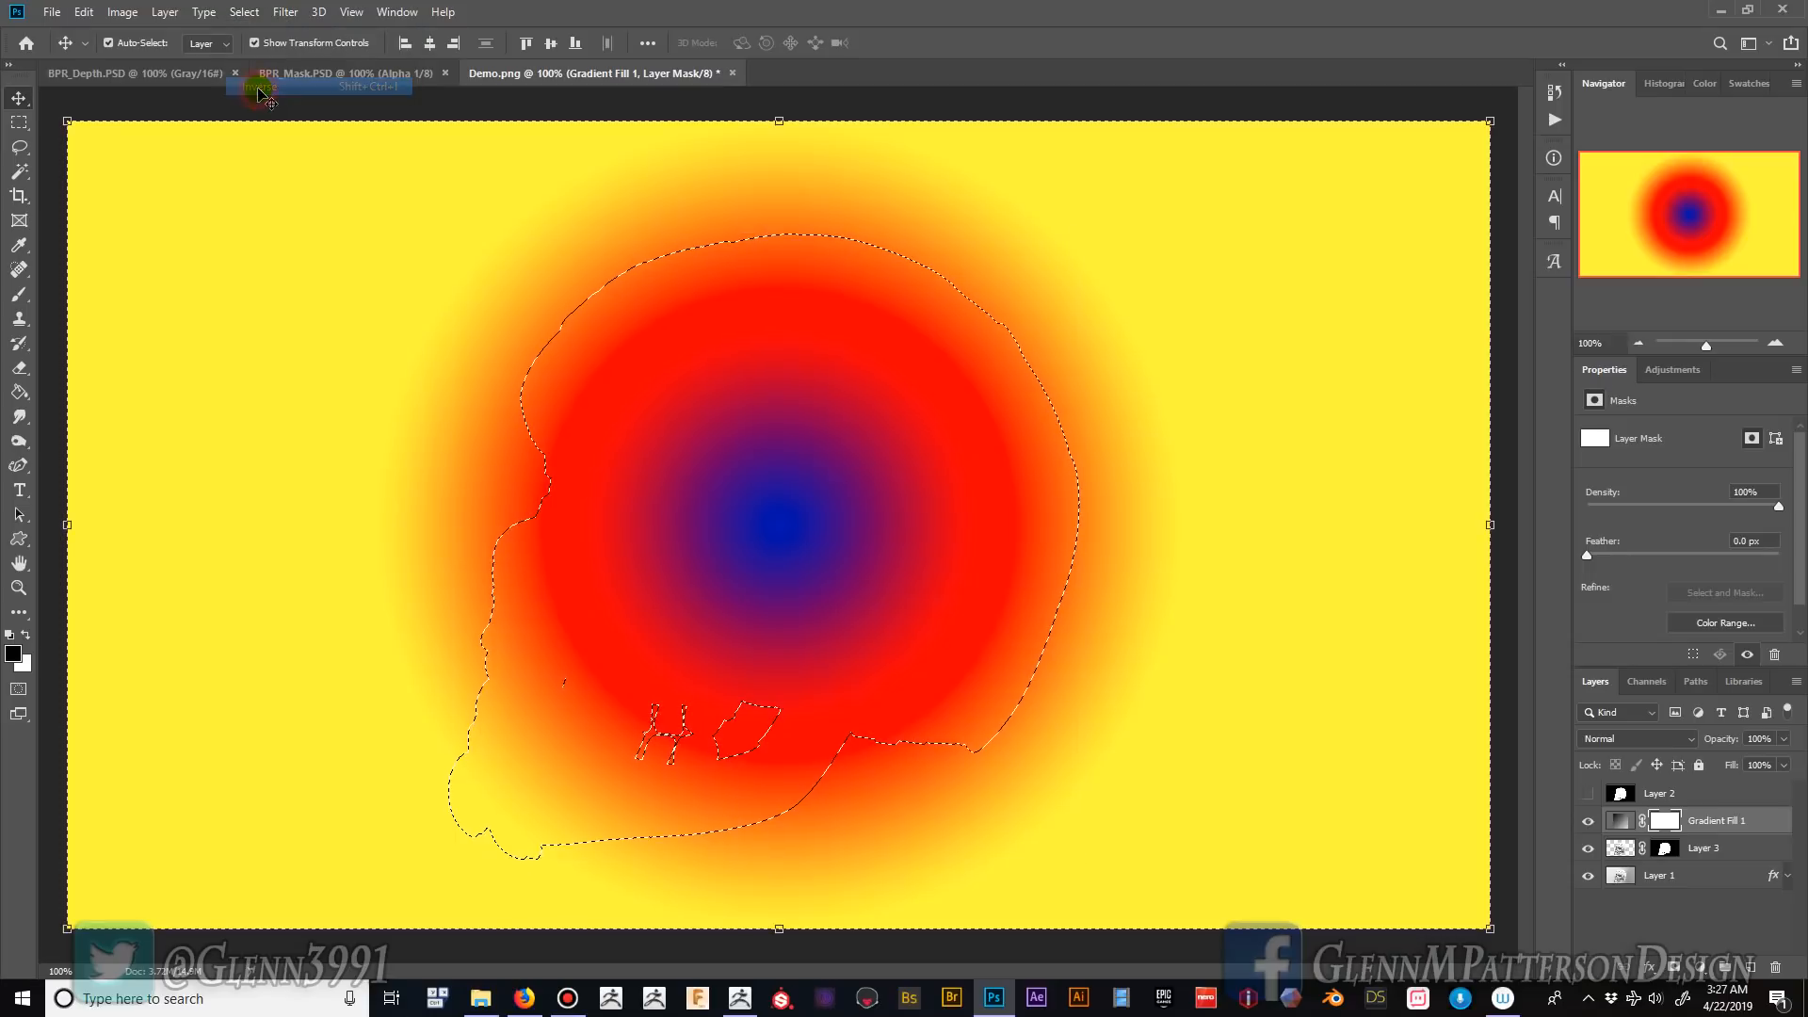
left_click(83, 12)
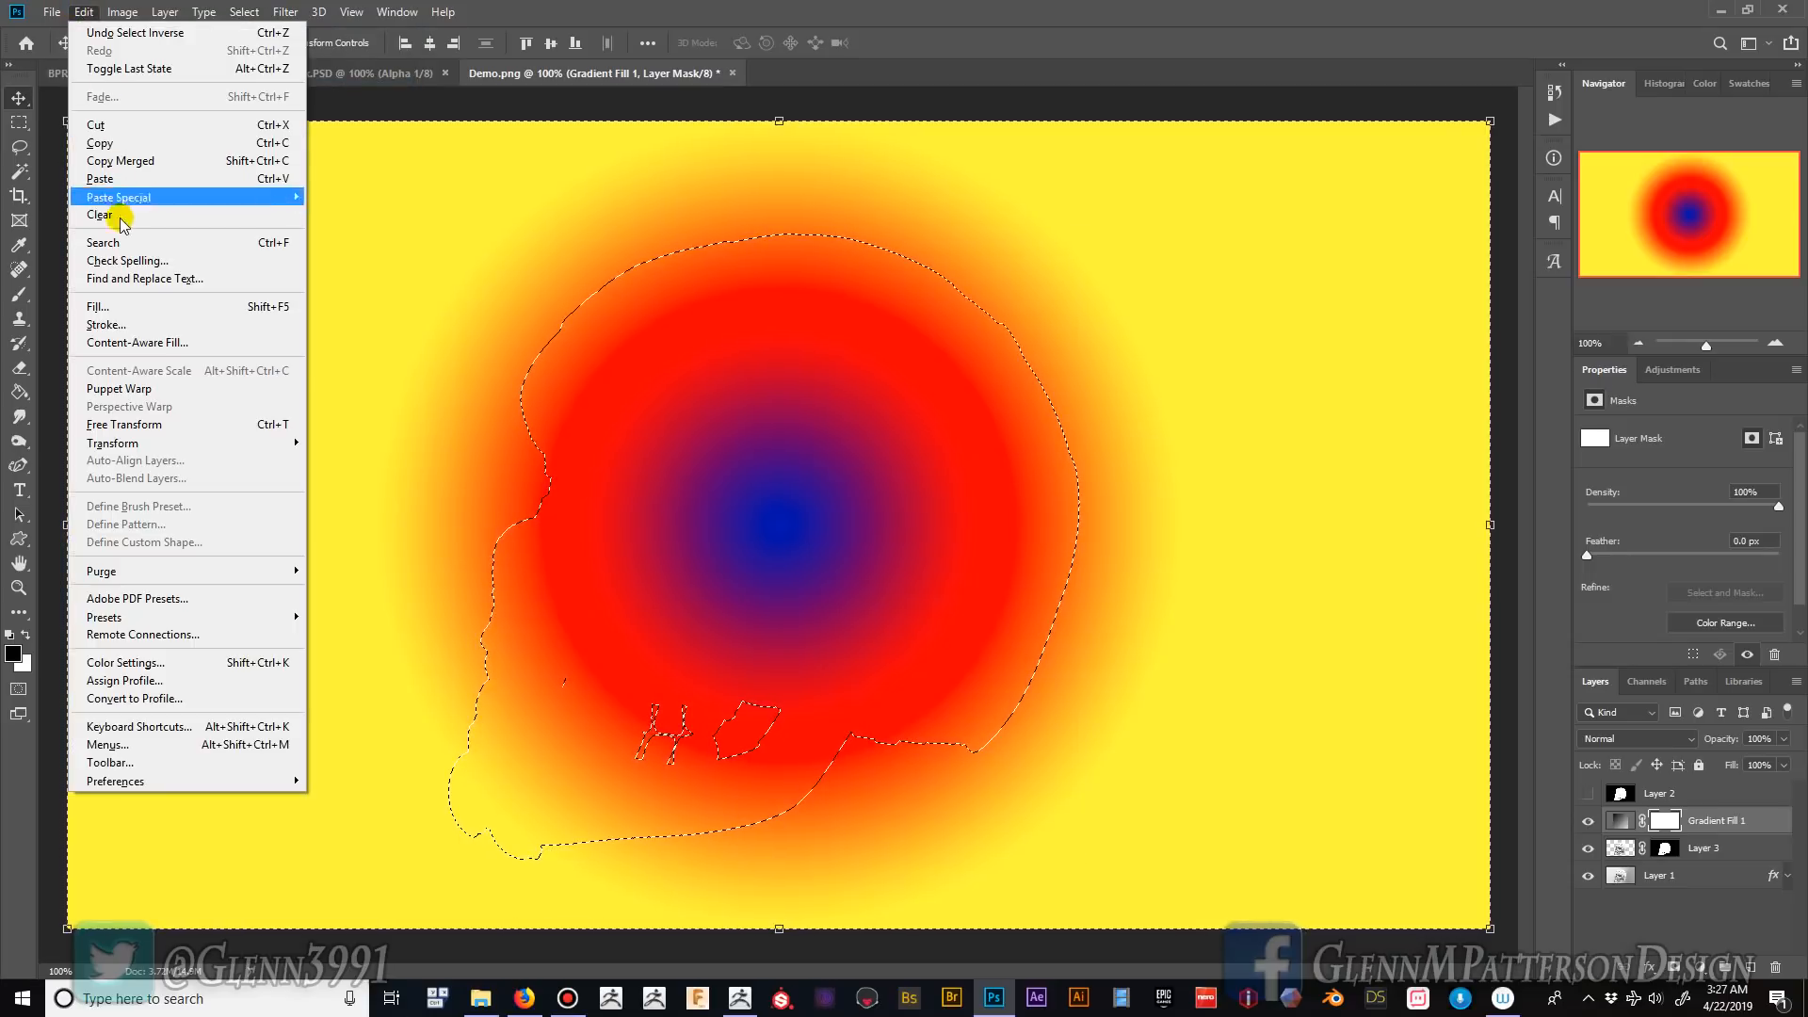
left_click(99, 306)
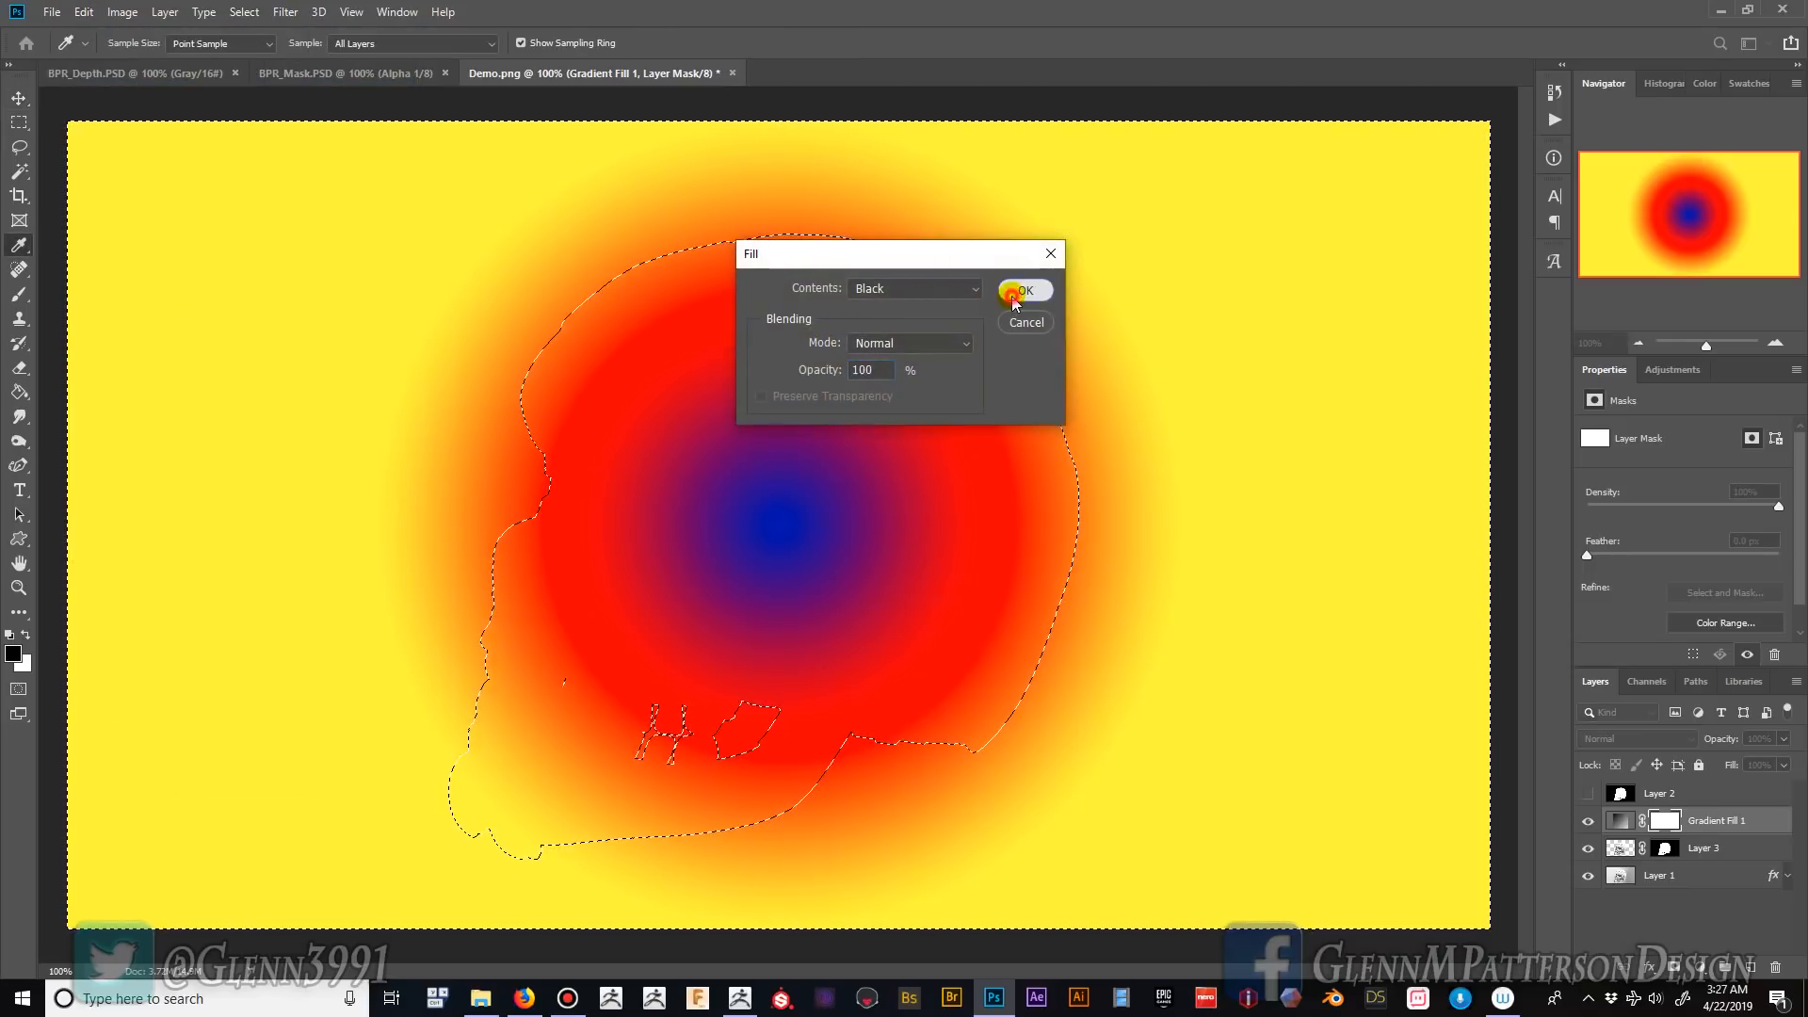
left_click(1014, 292)
key("v")
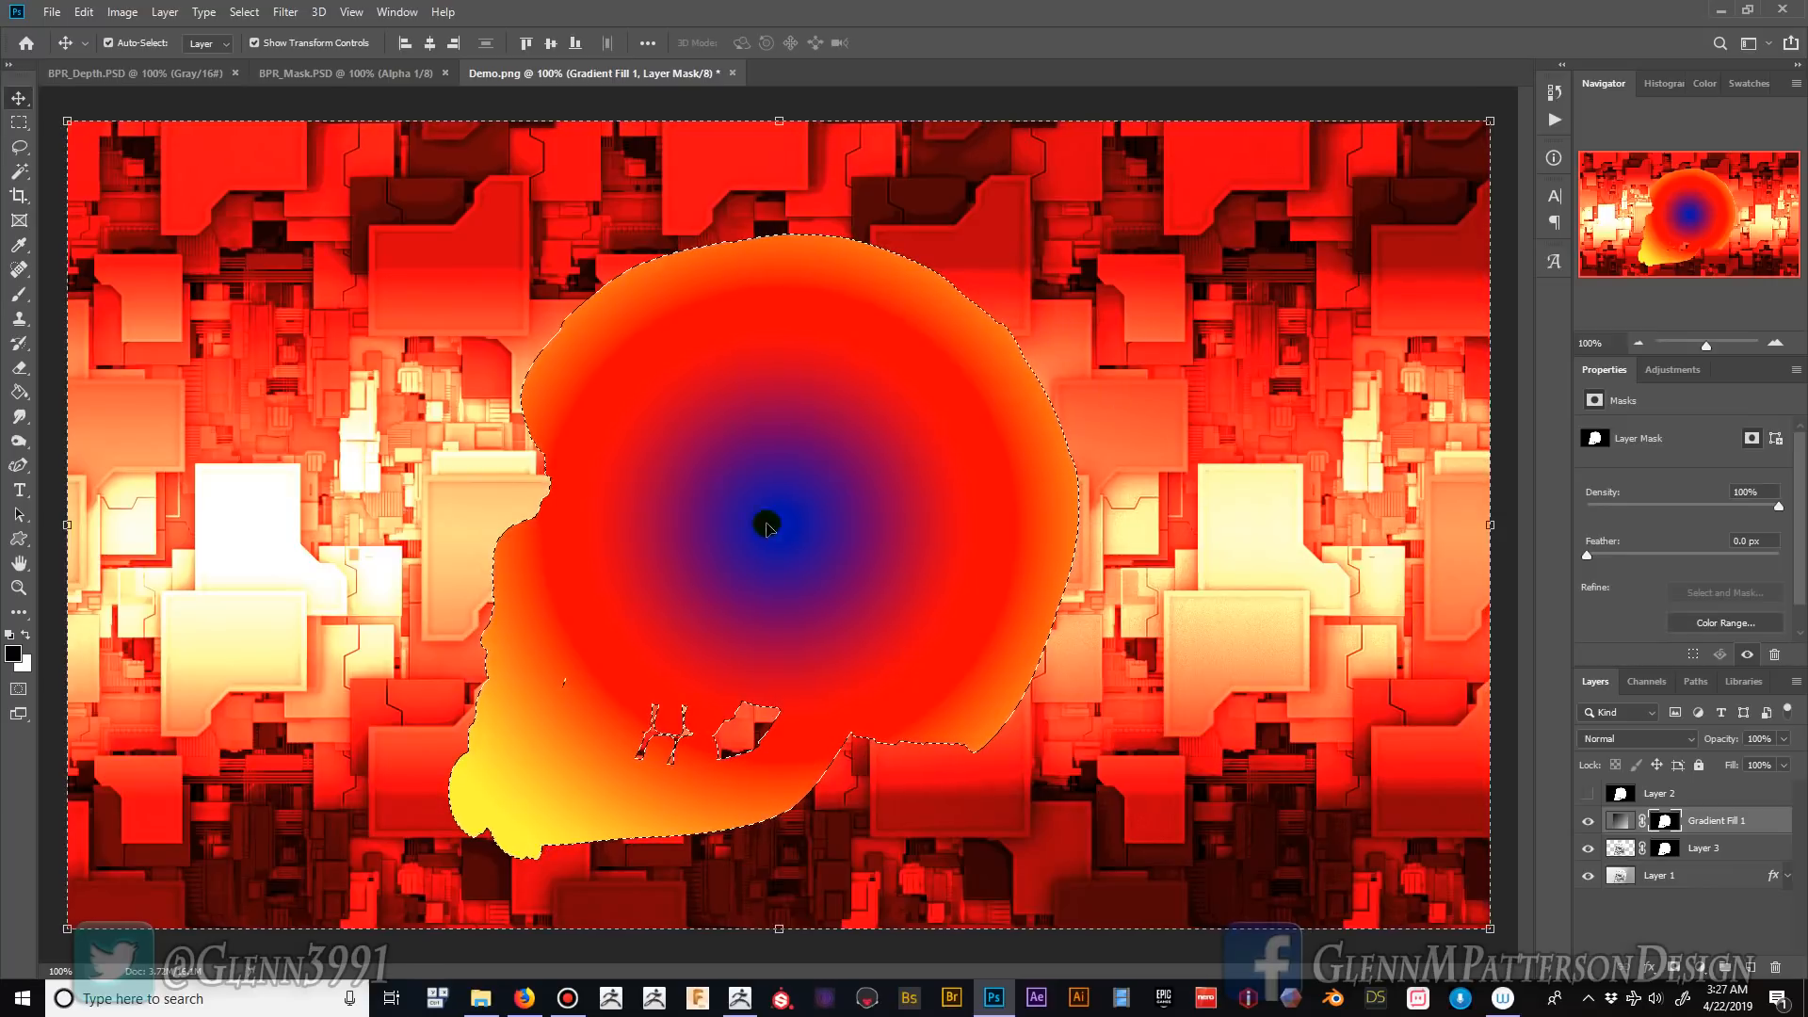
- Deselect the selection and set the gradient fill layer's blend mode to Soft Light
left_click(244, 11)
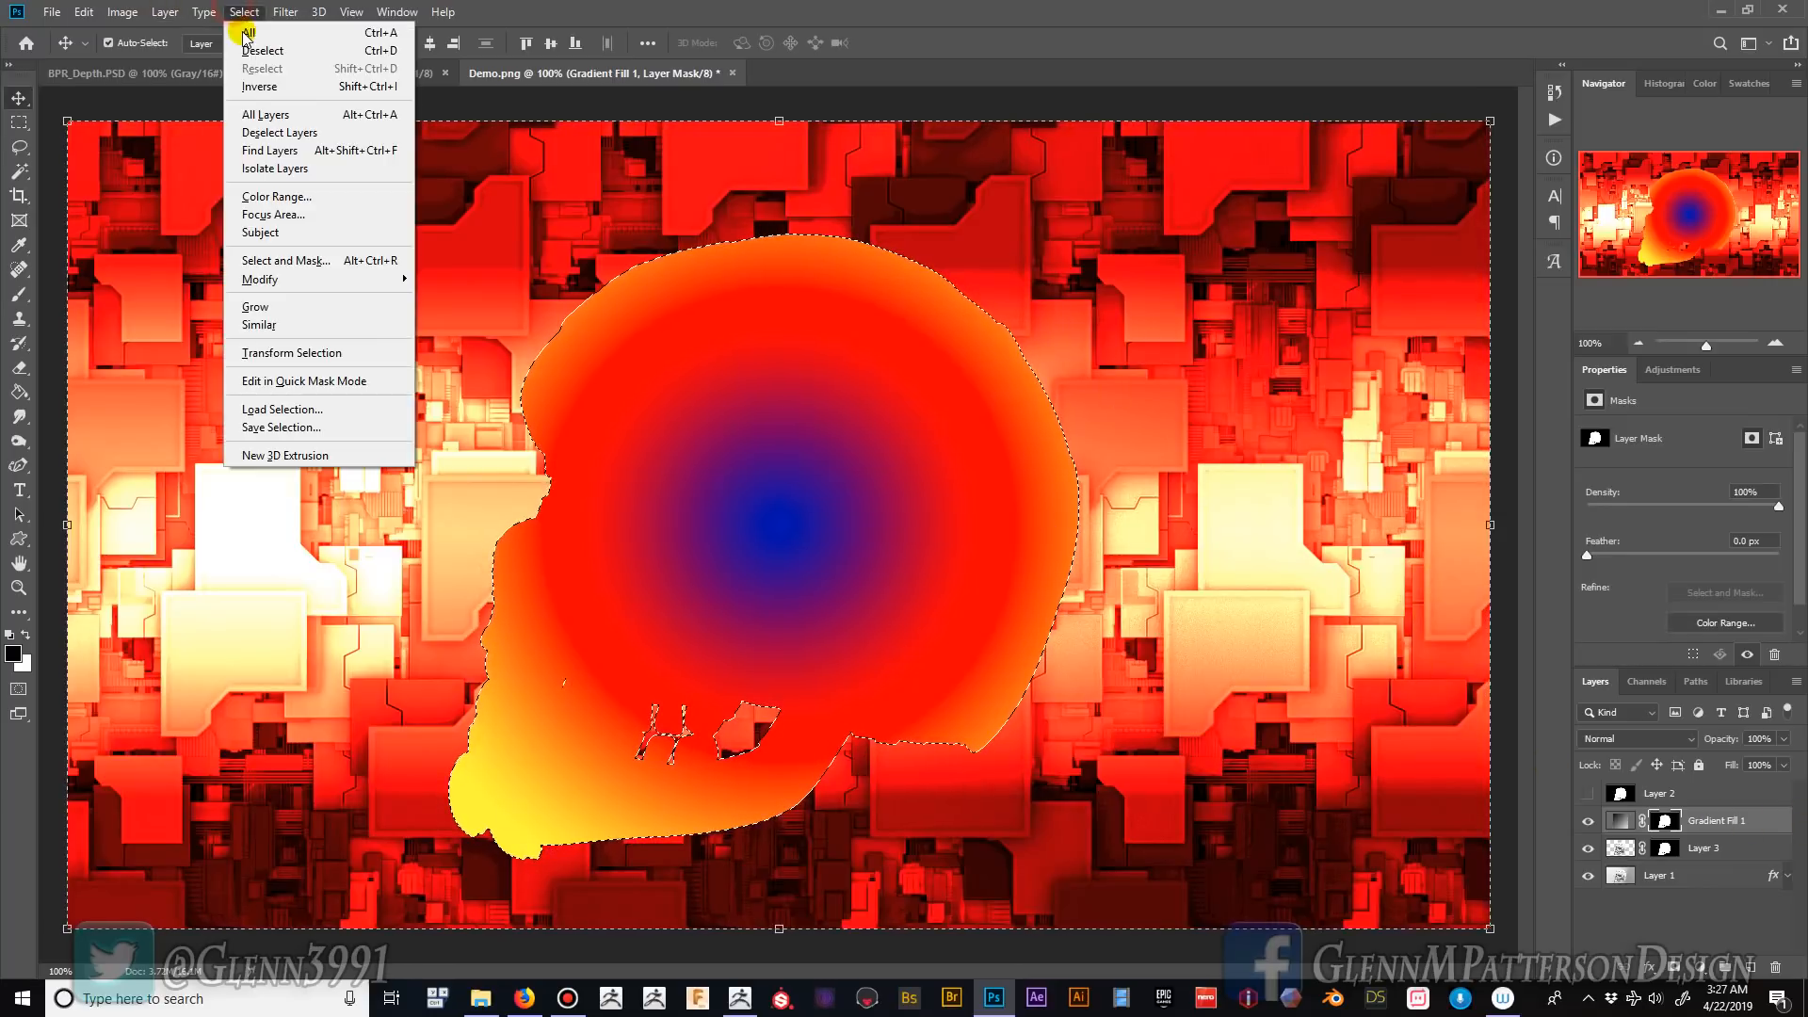
left_click(263, 50)
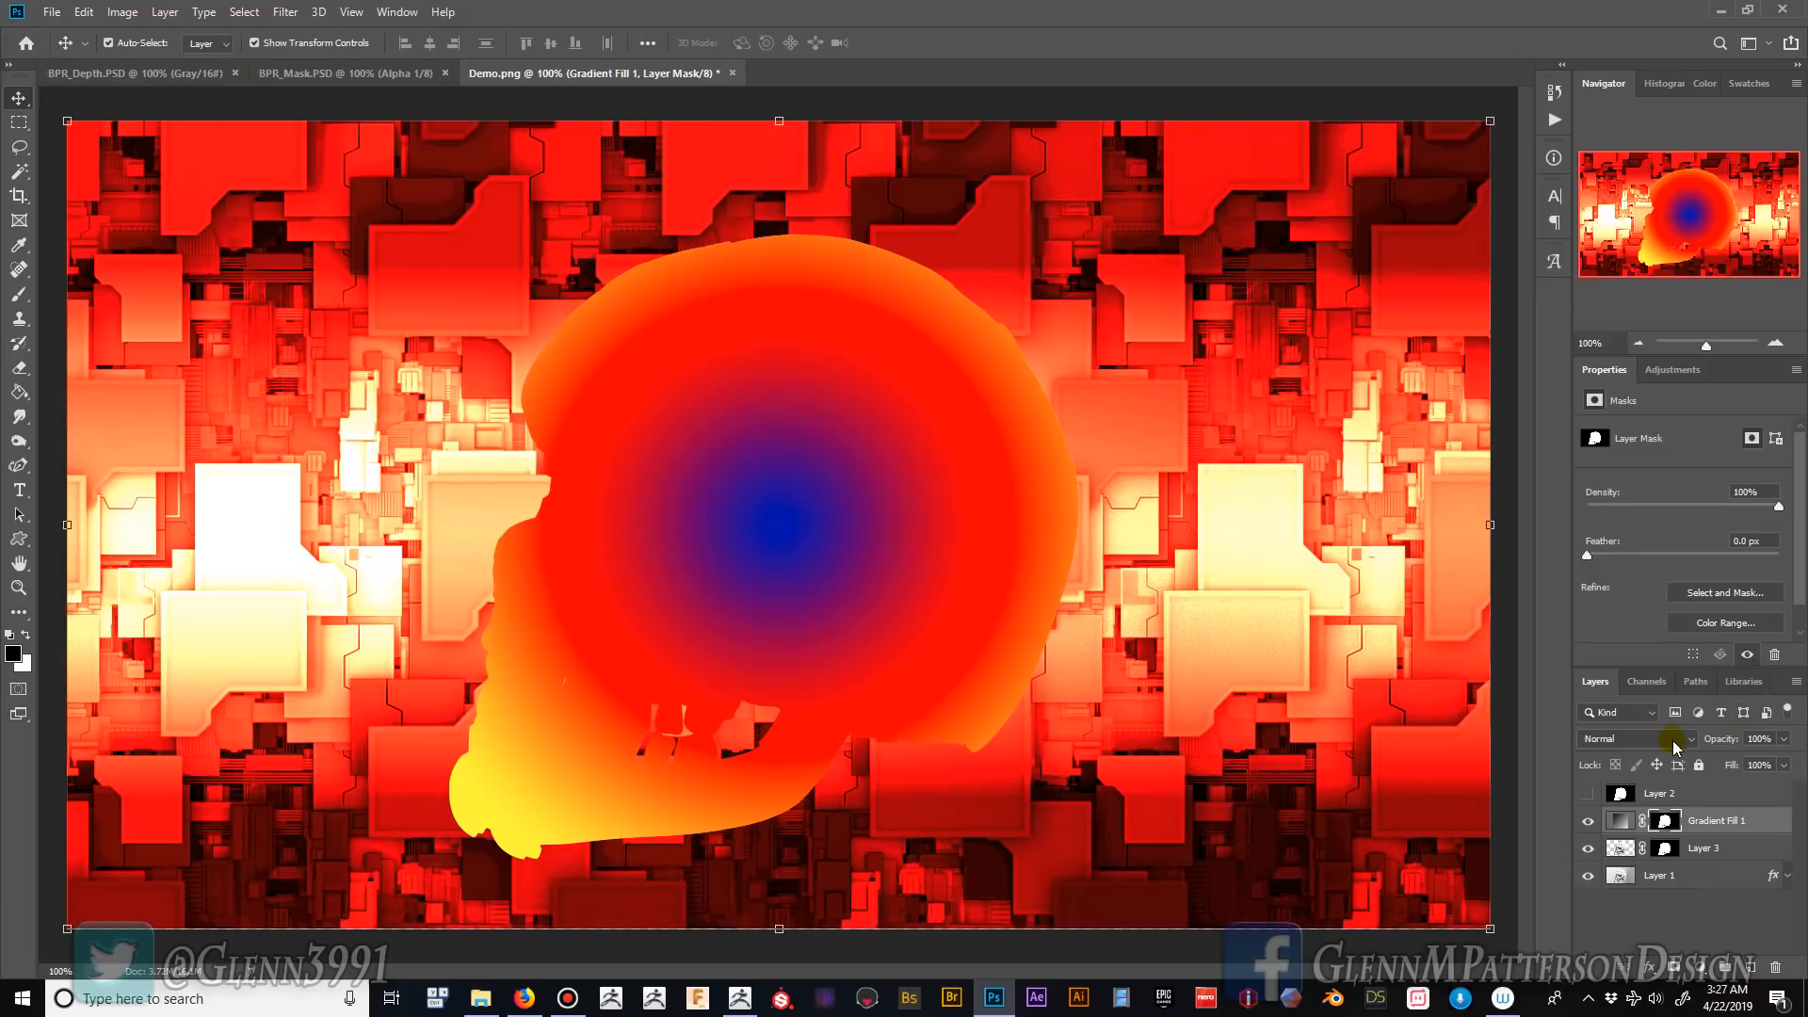
left_click(1644, 740)
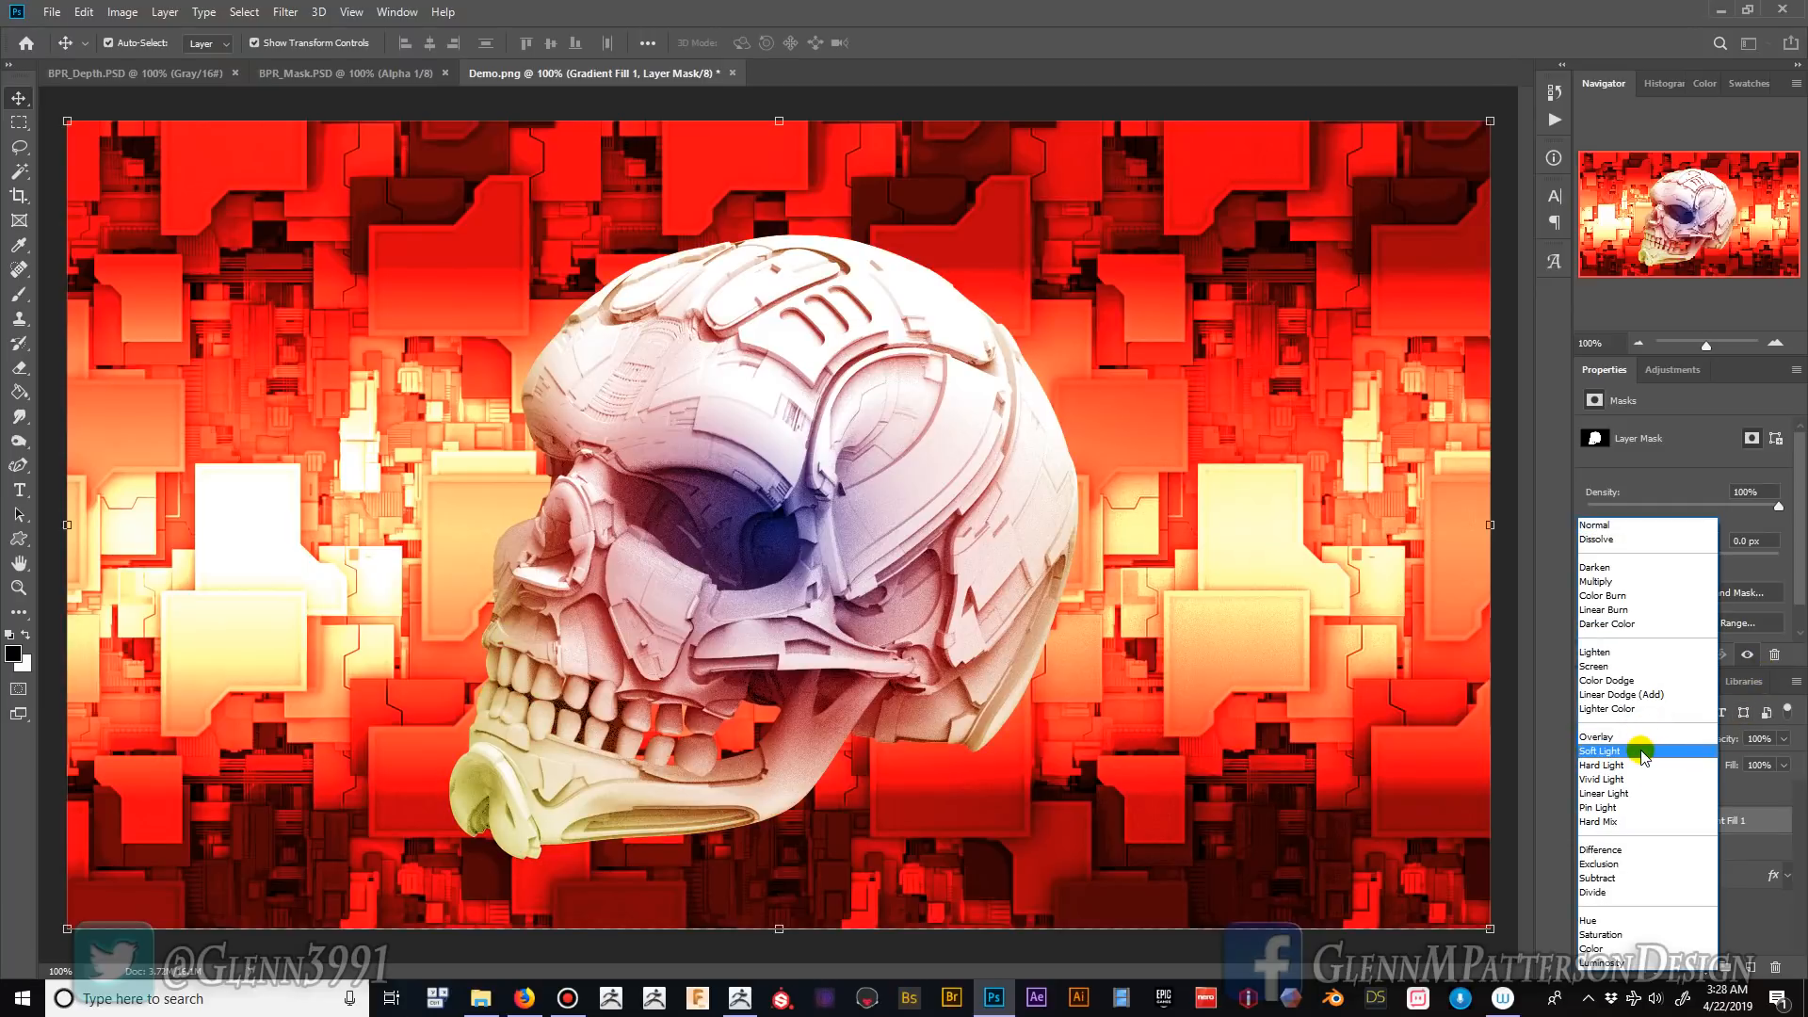
left_click(1644, 751)
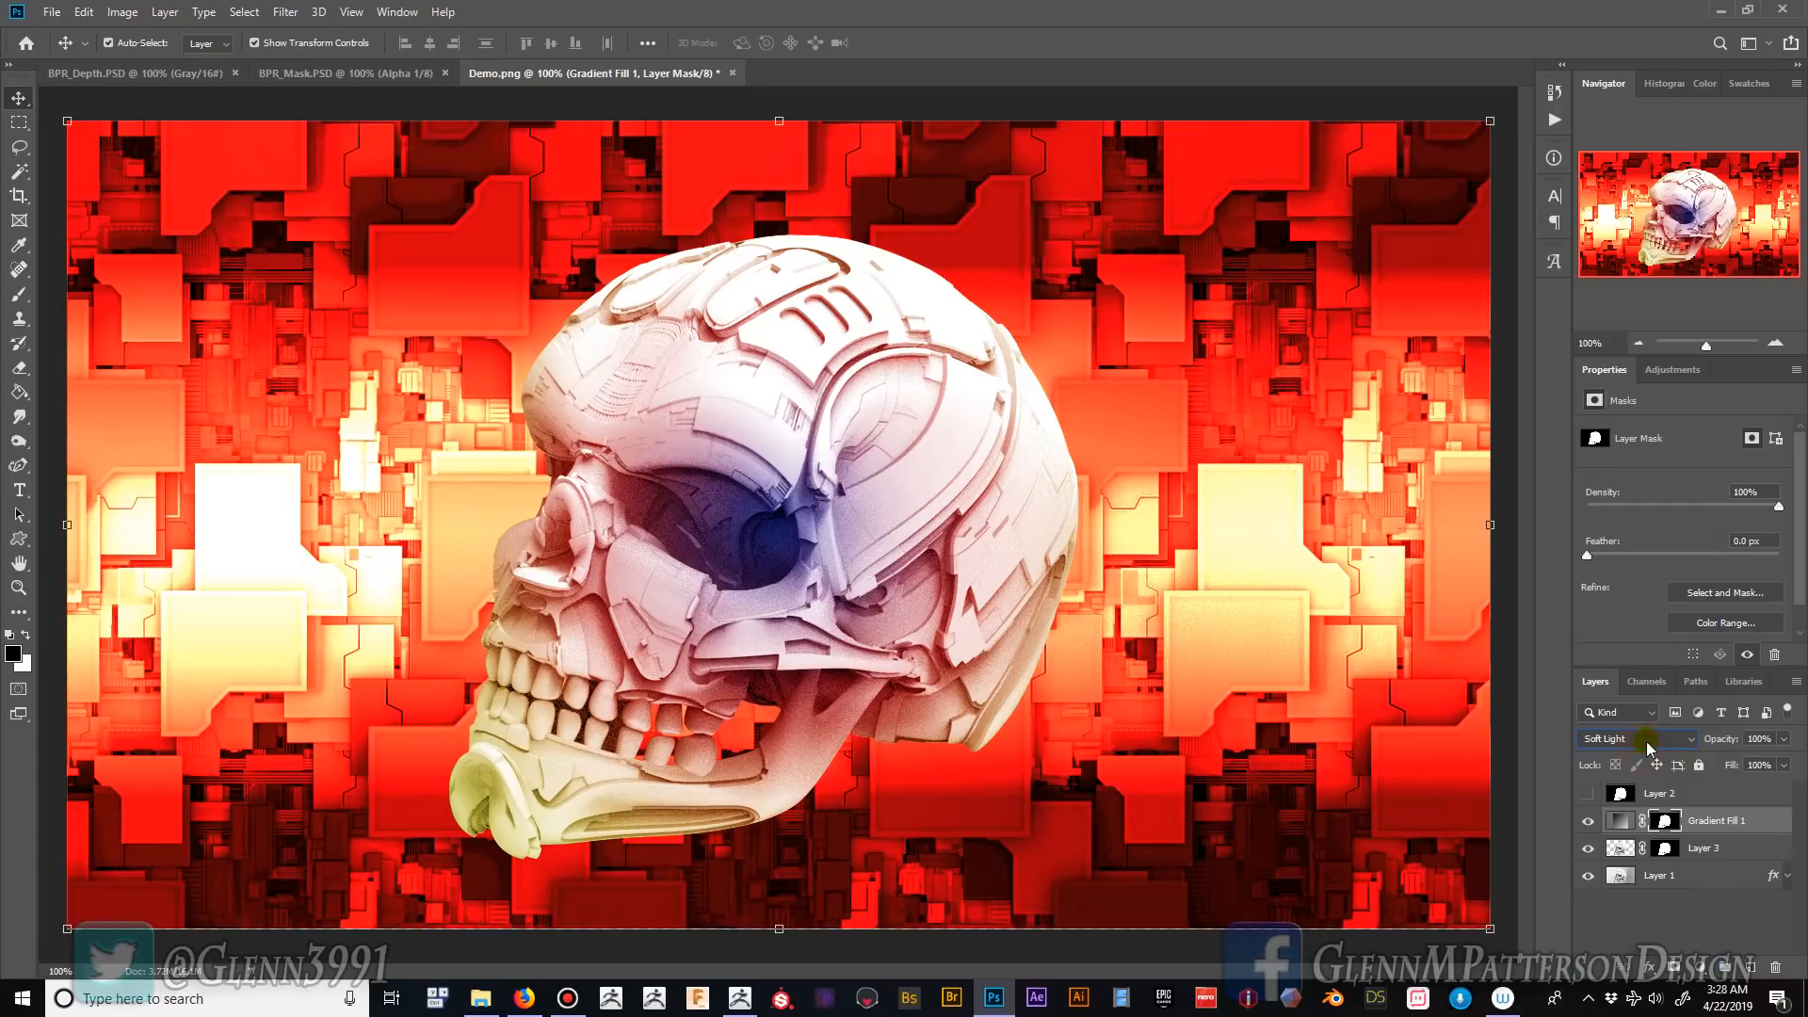
- Reverse the radial gradient fill and move its centre up and left within the skull's eye socket
double_click(1619, 820)
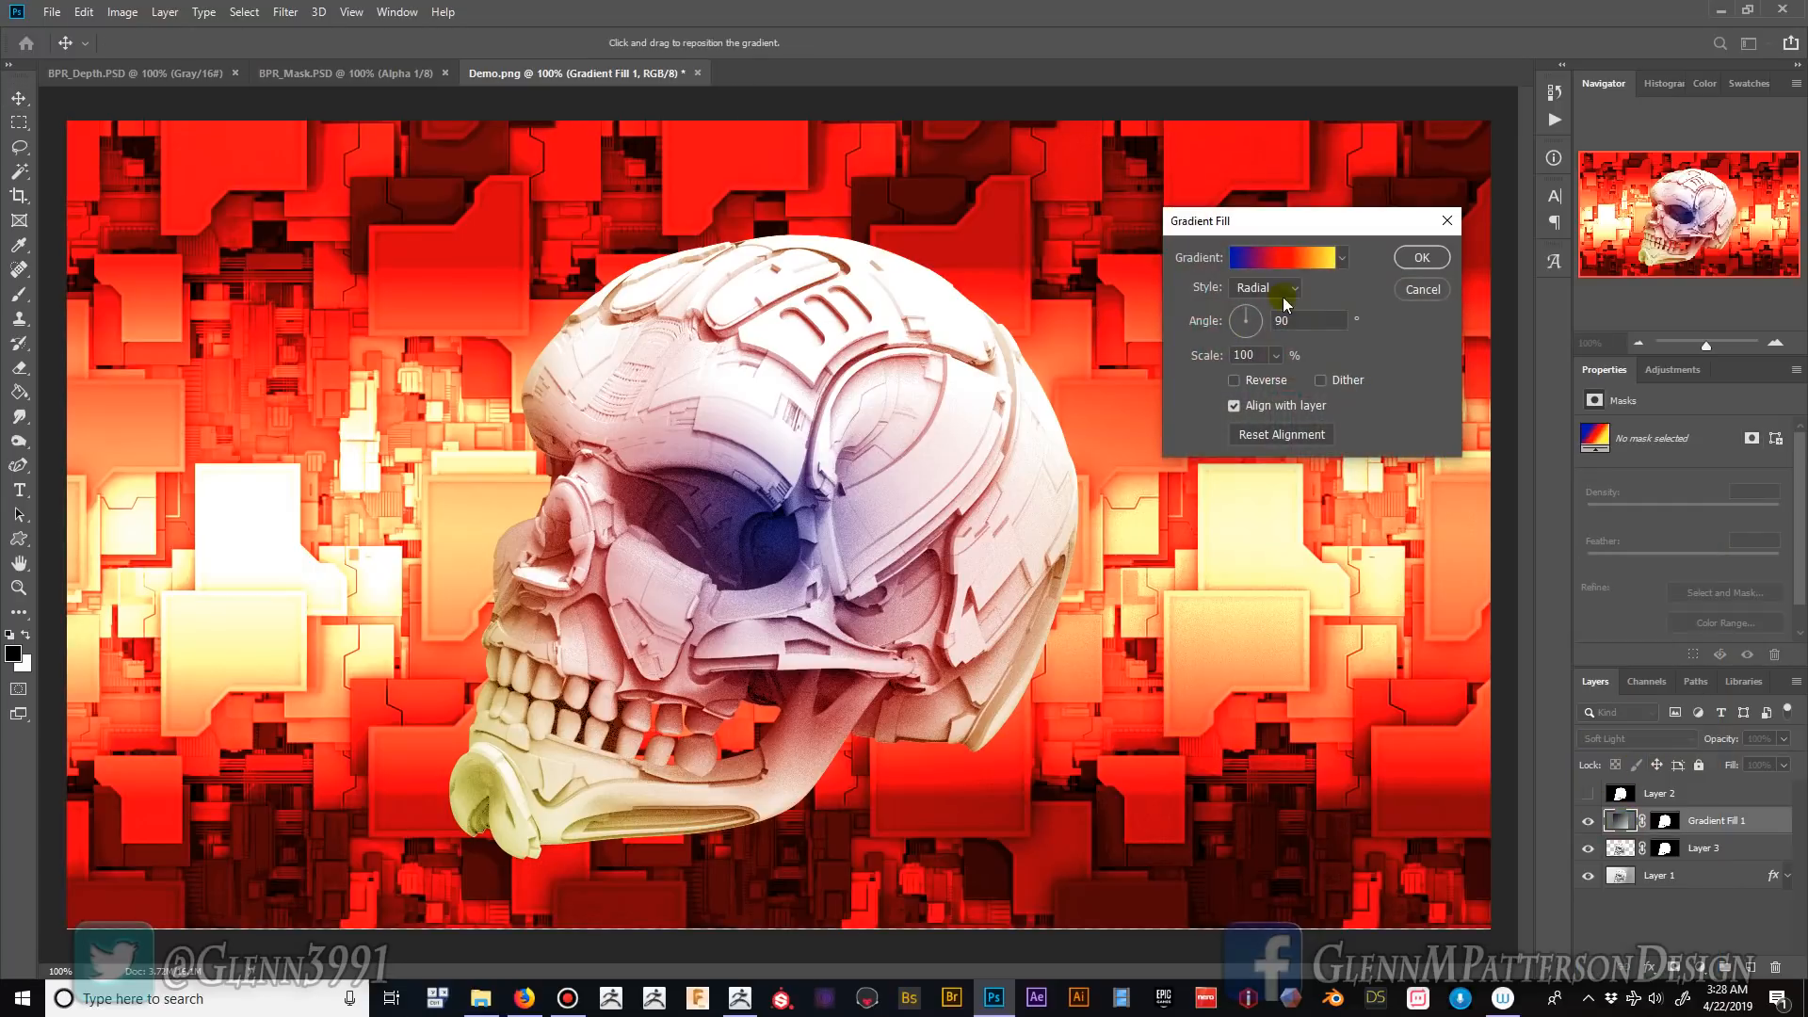
left_click(1234, 381)
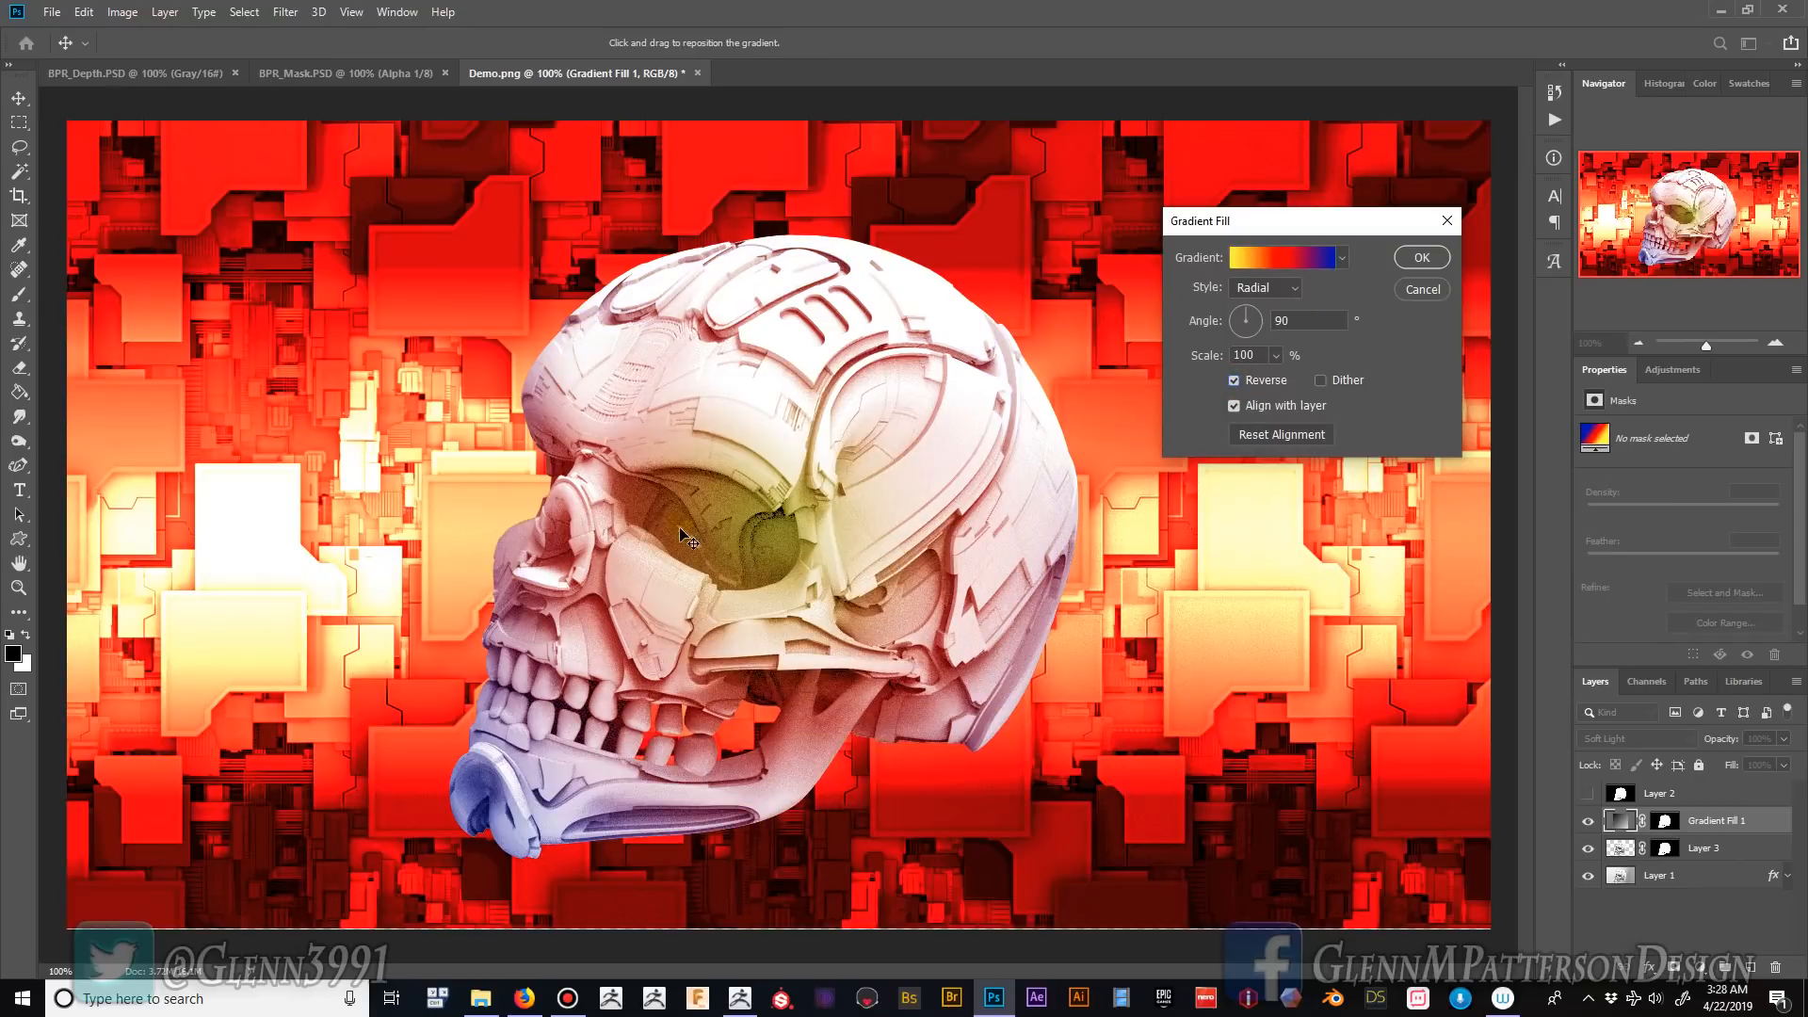
left_click_drag(759, 541, 705, 501)
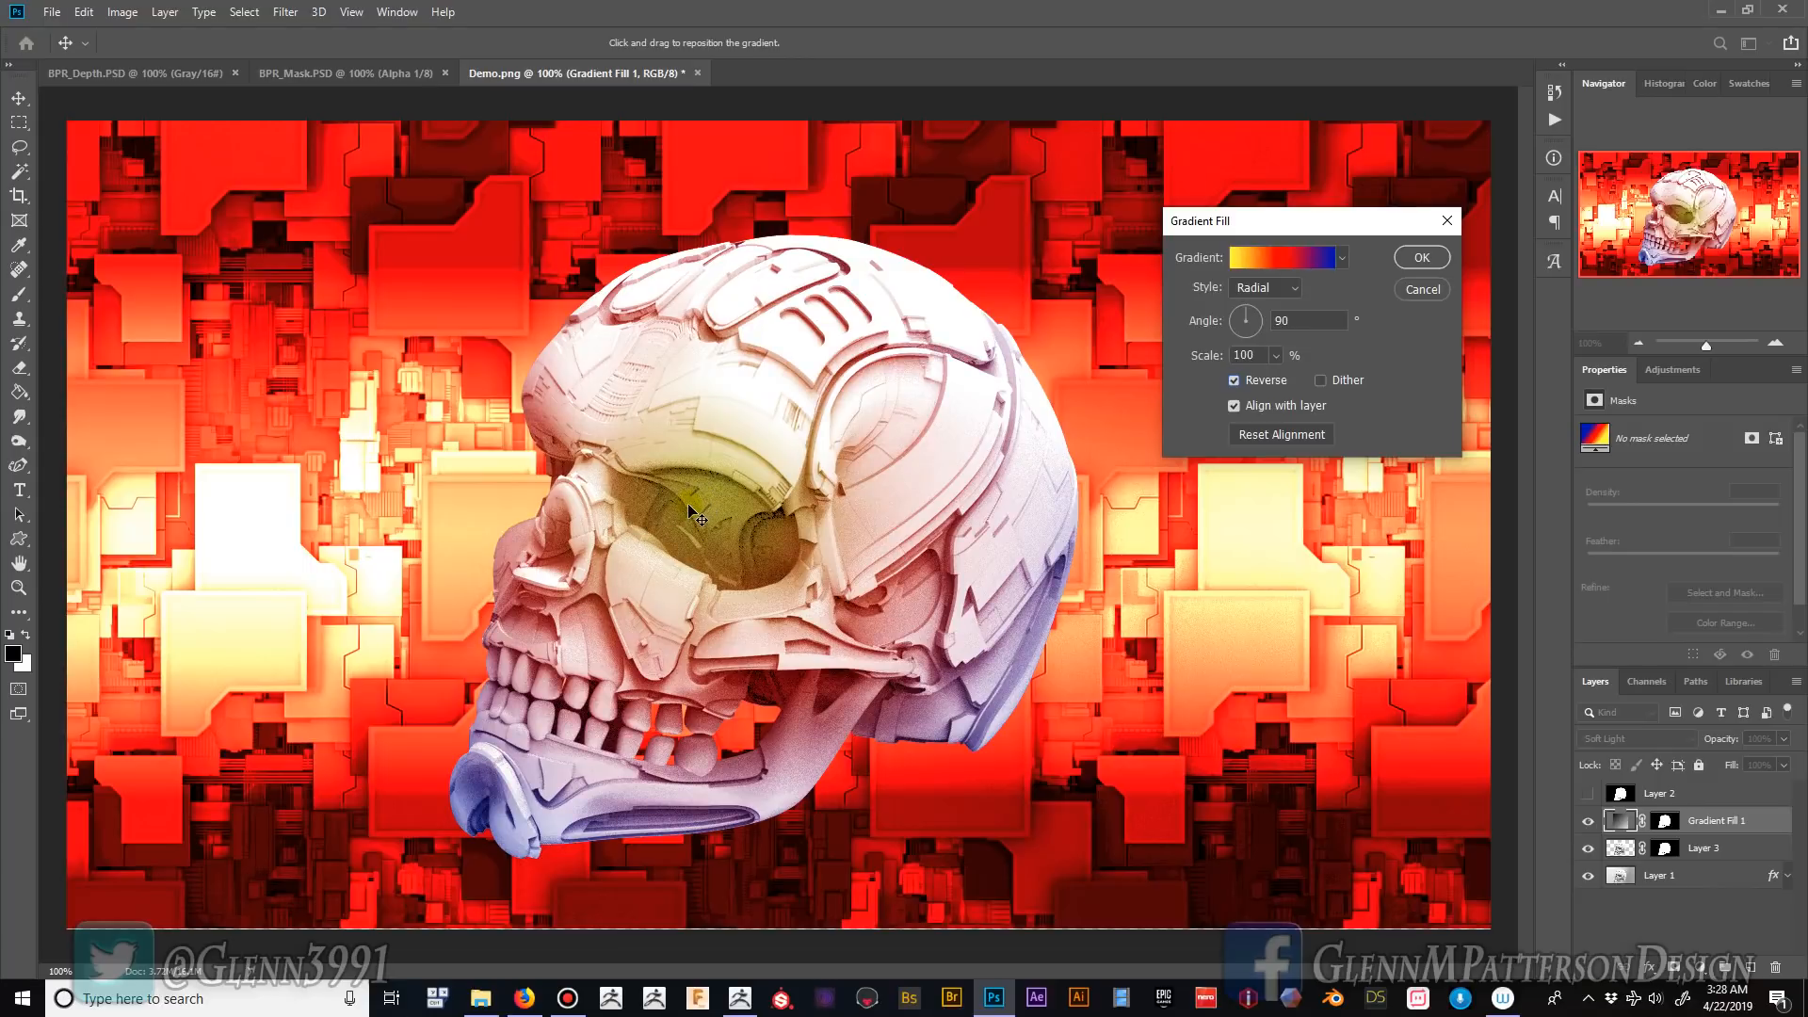
left_click(1420, 258)
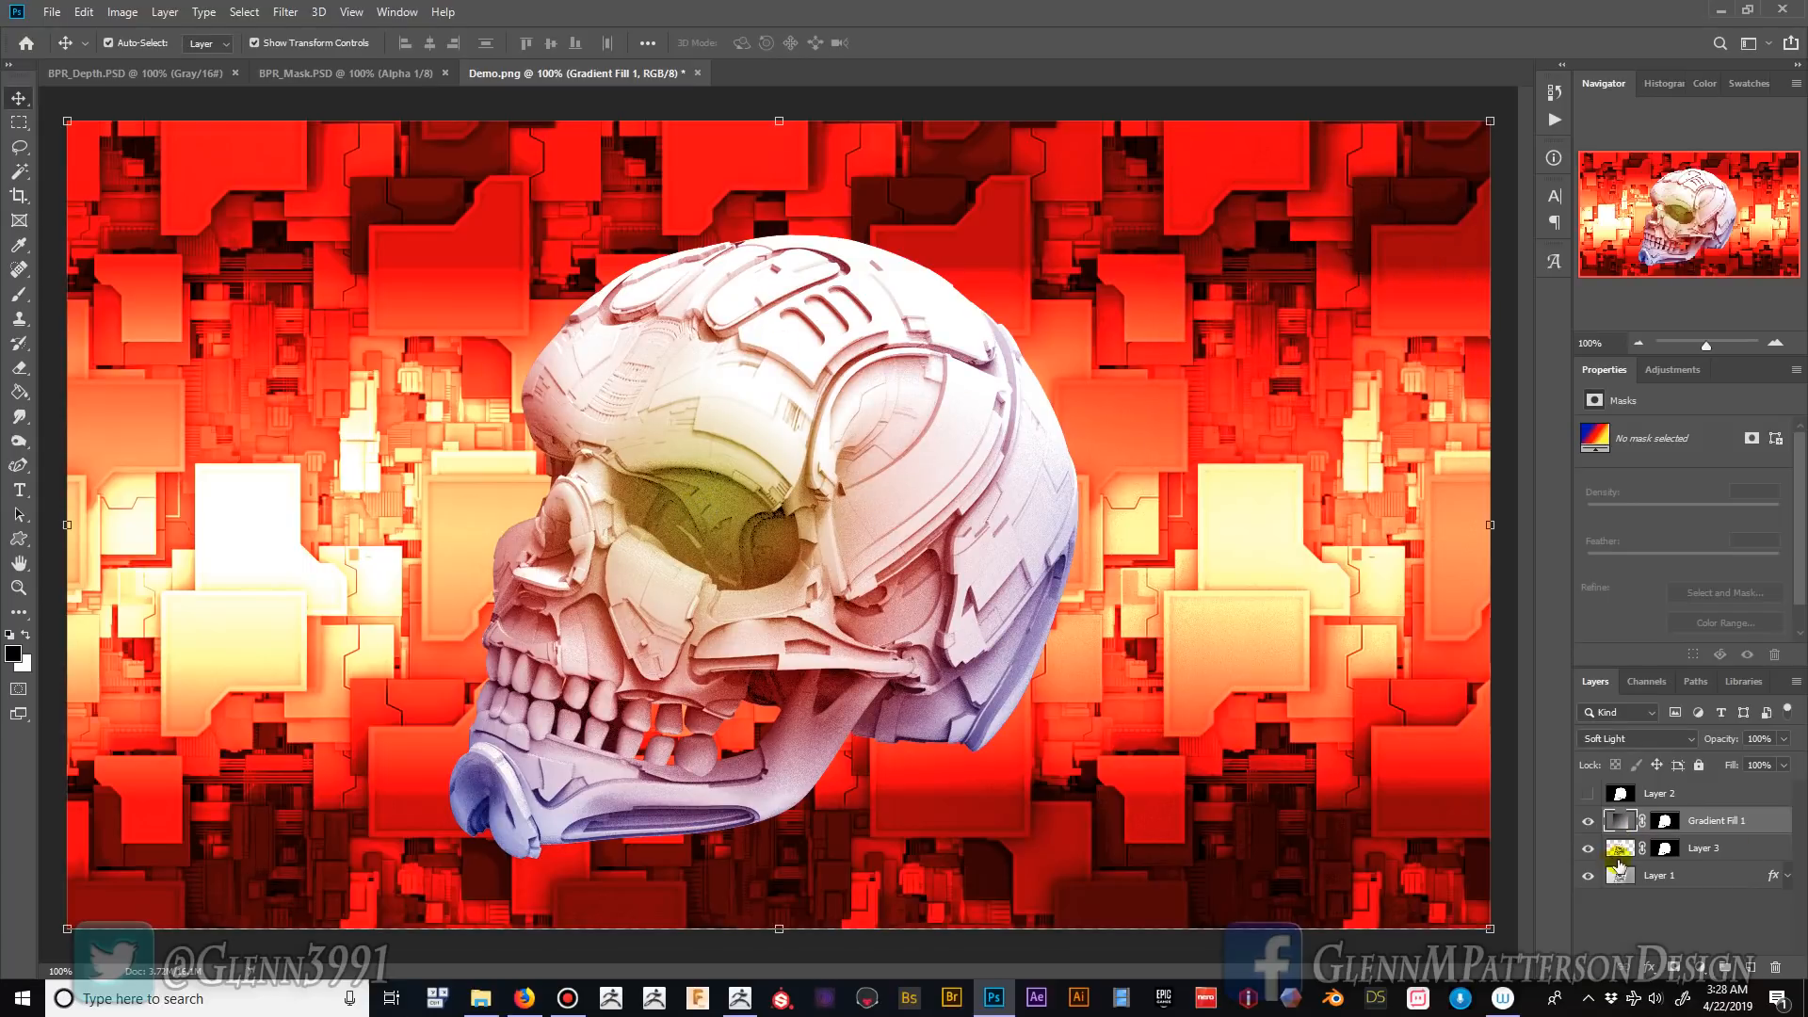
- Open the skull layer, Layer 3, in the Camera Raw Filter and raise its Clarity to +51
double_click(1622, 851)
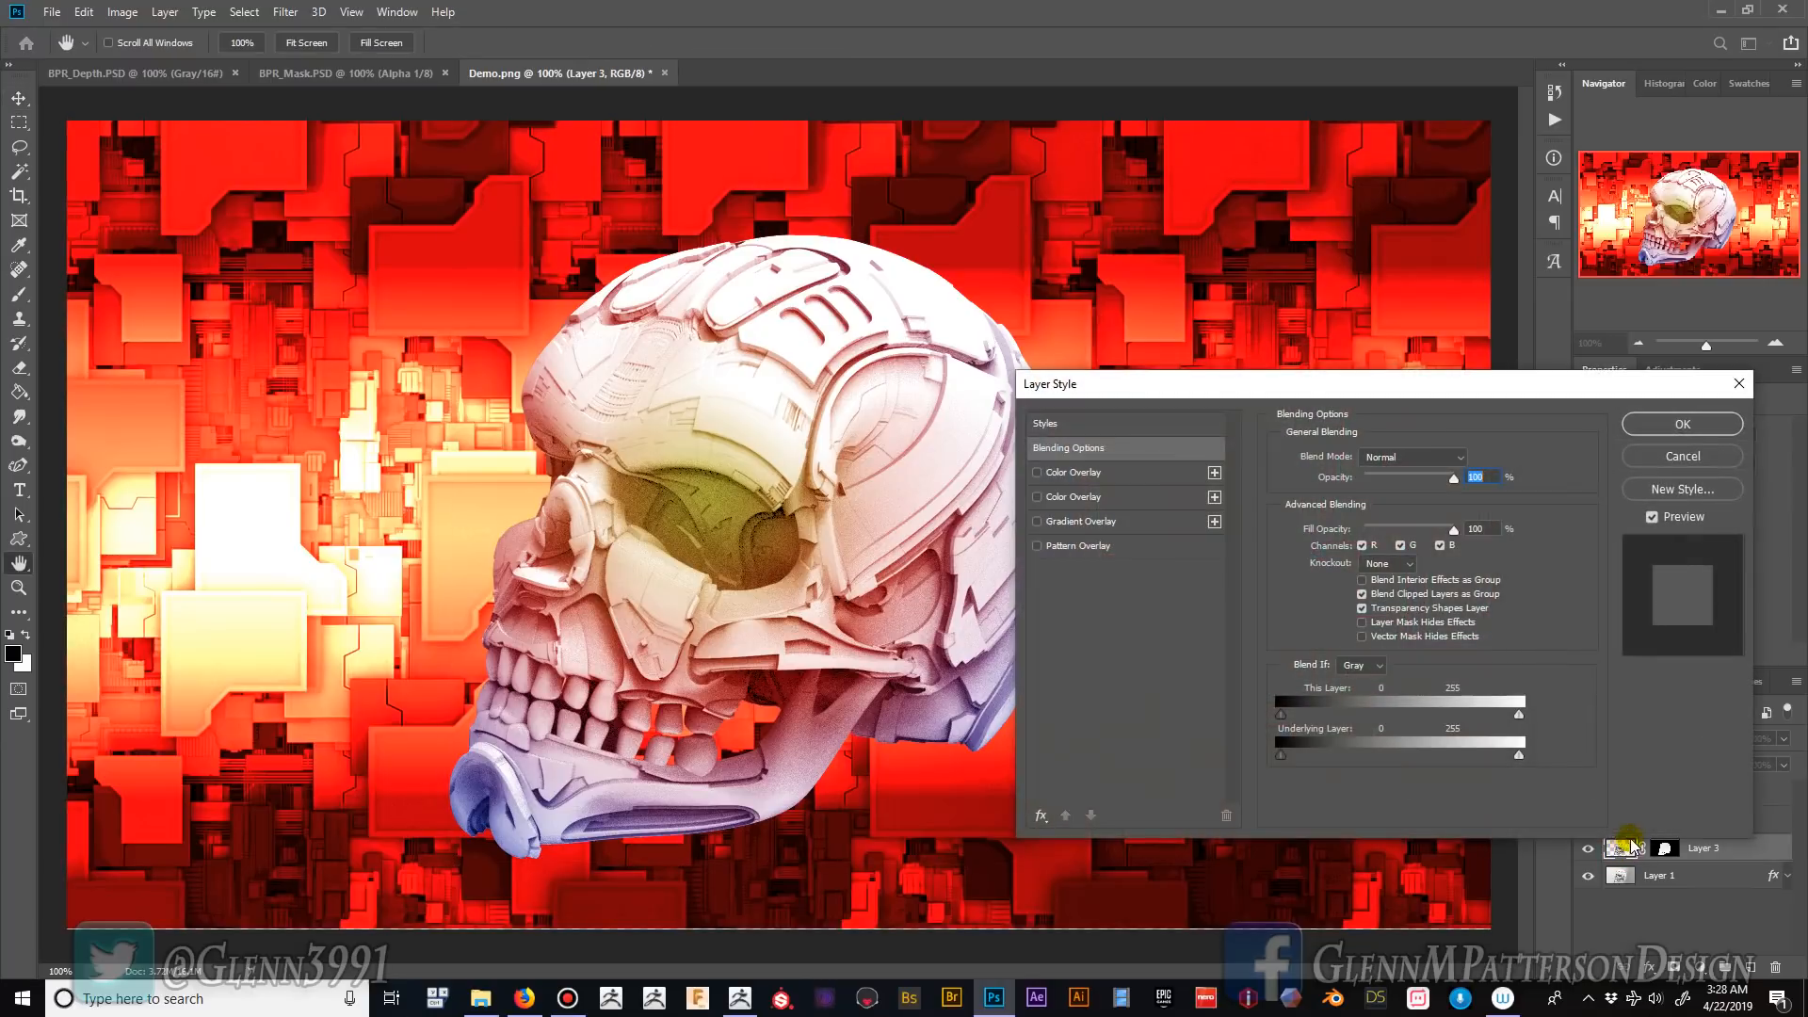
left_click(1684, 456)
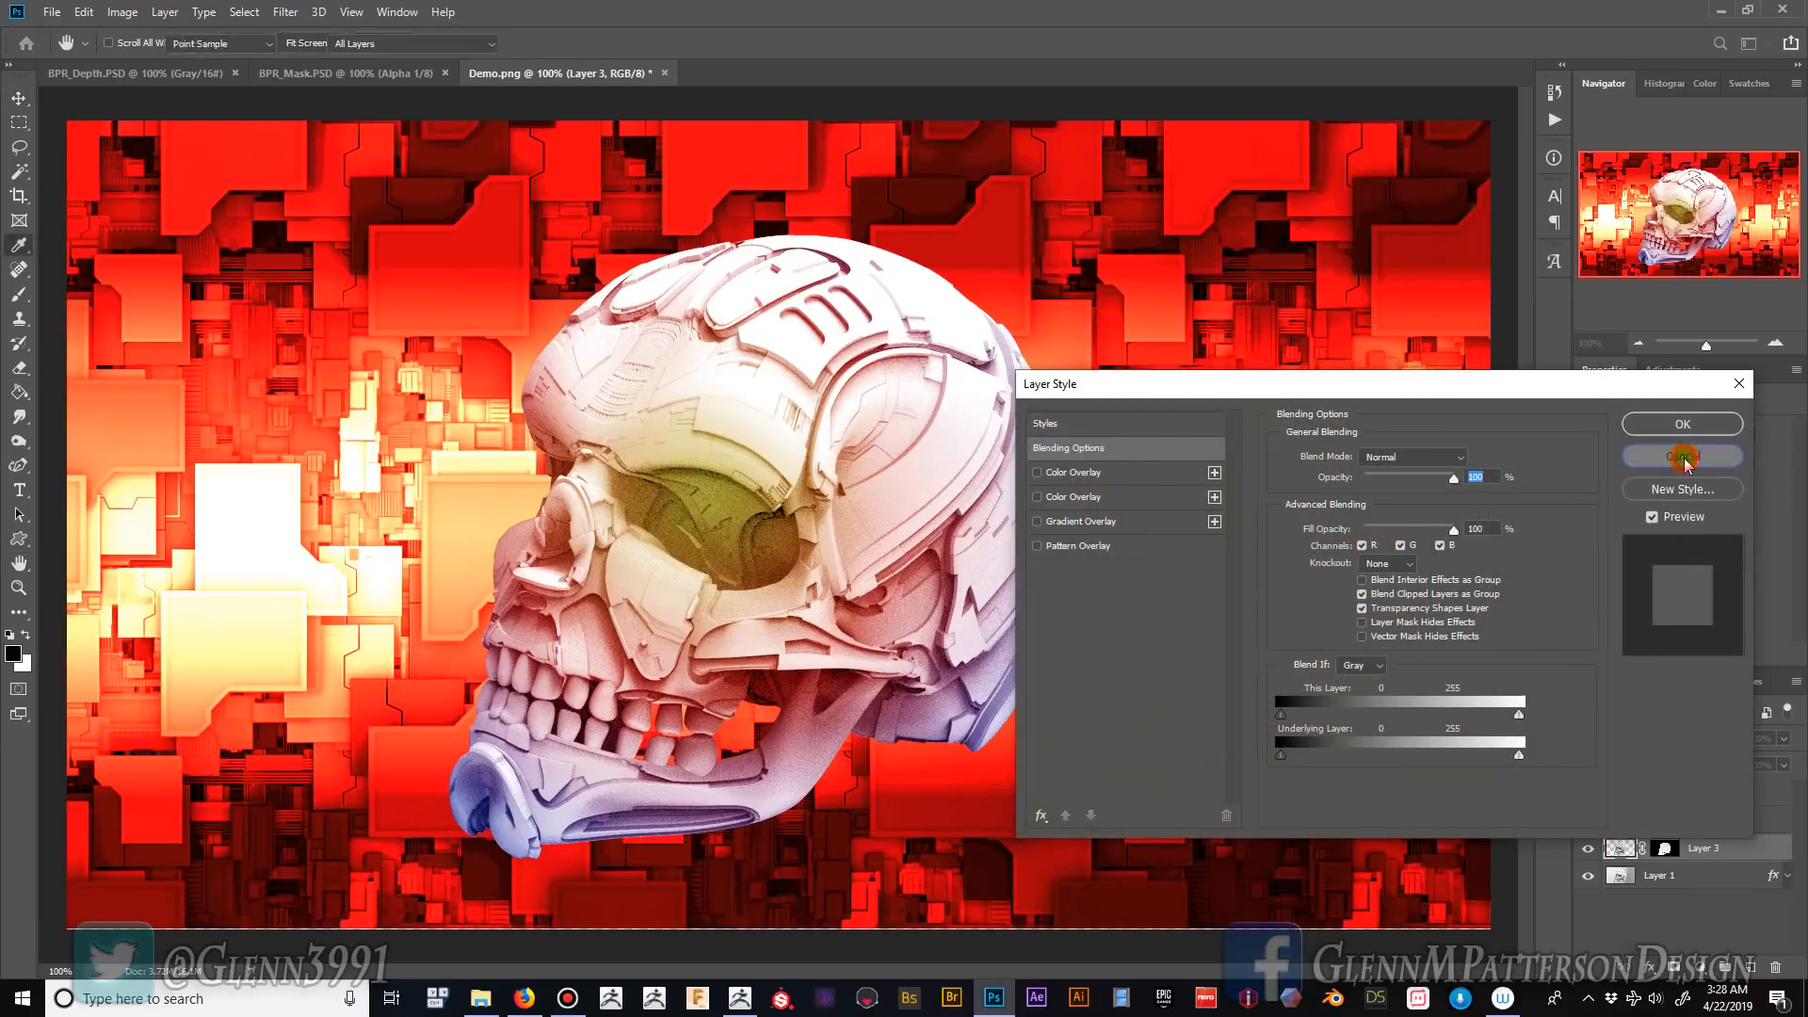
left_click(282, 12)
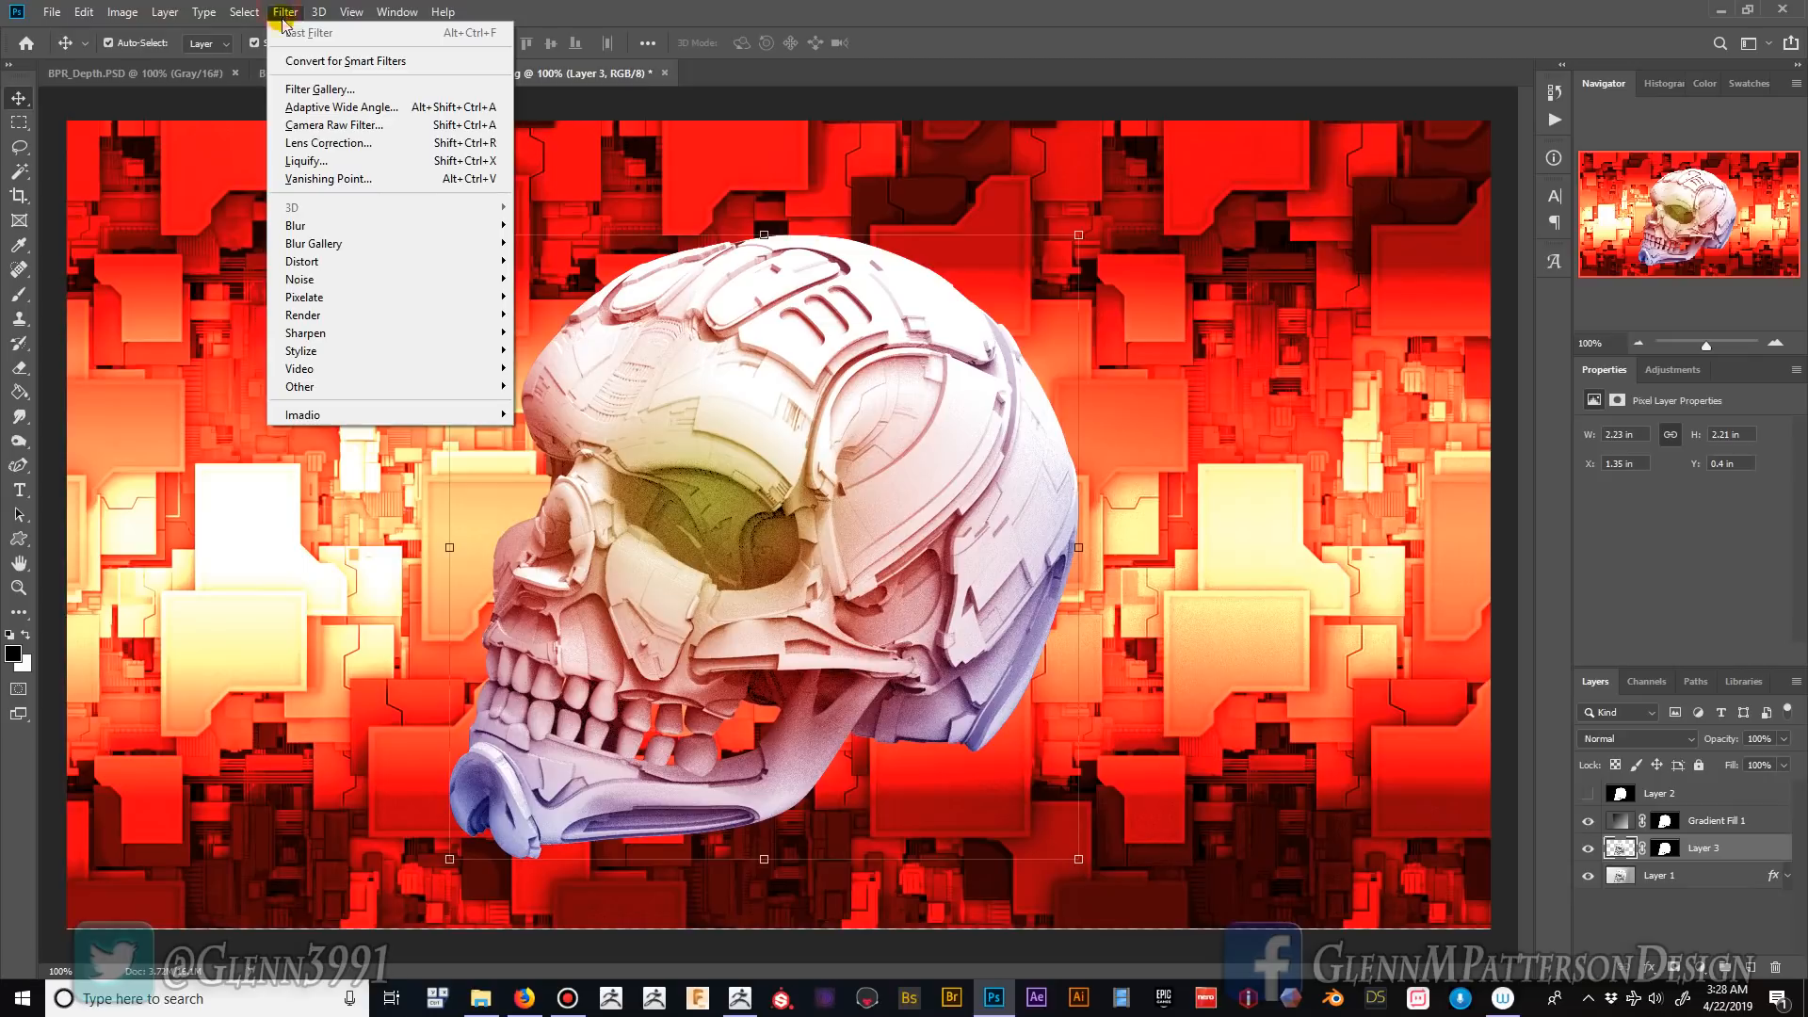
left_click(325, 123)
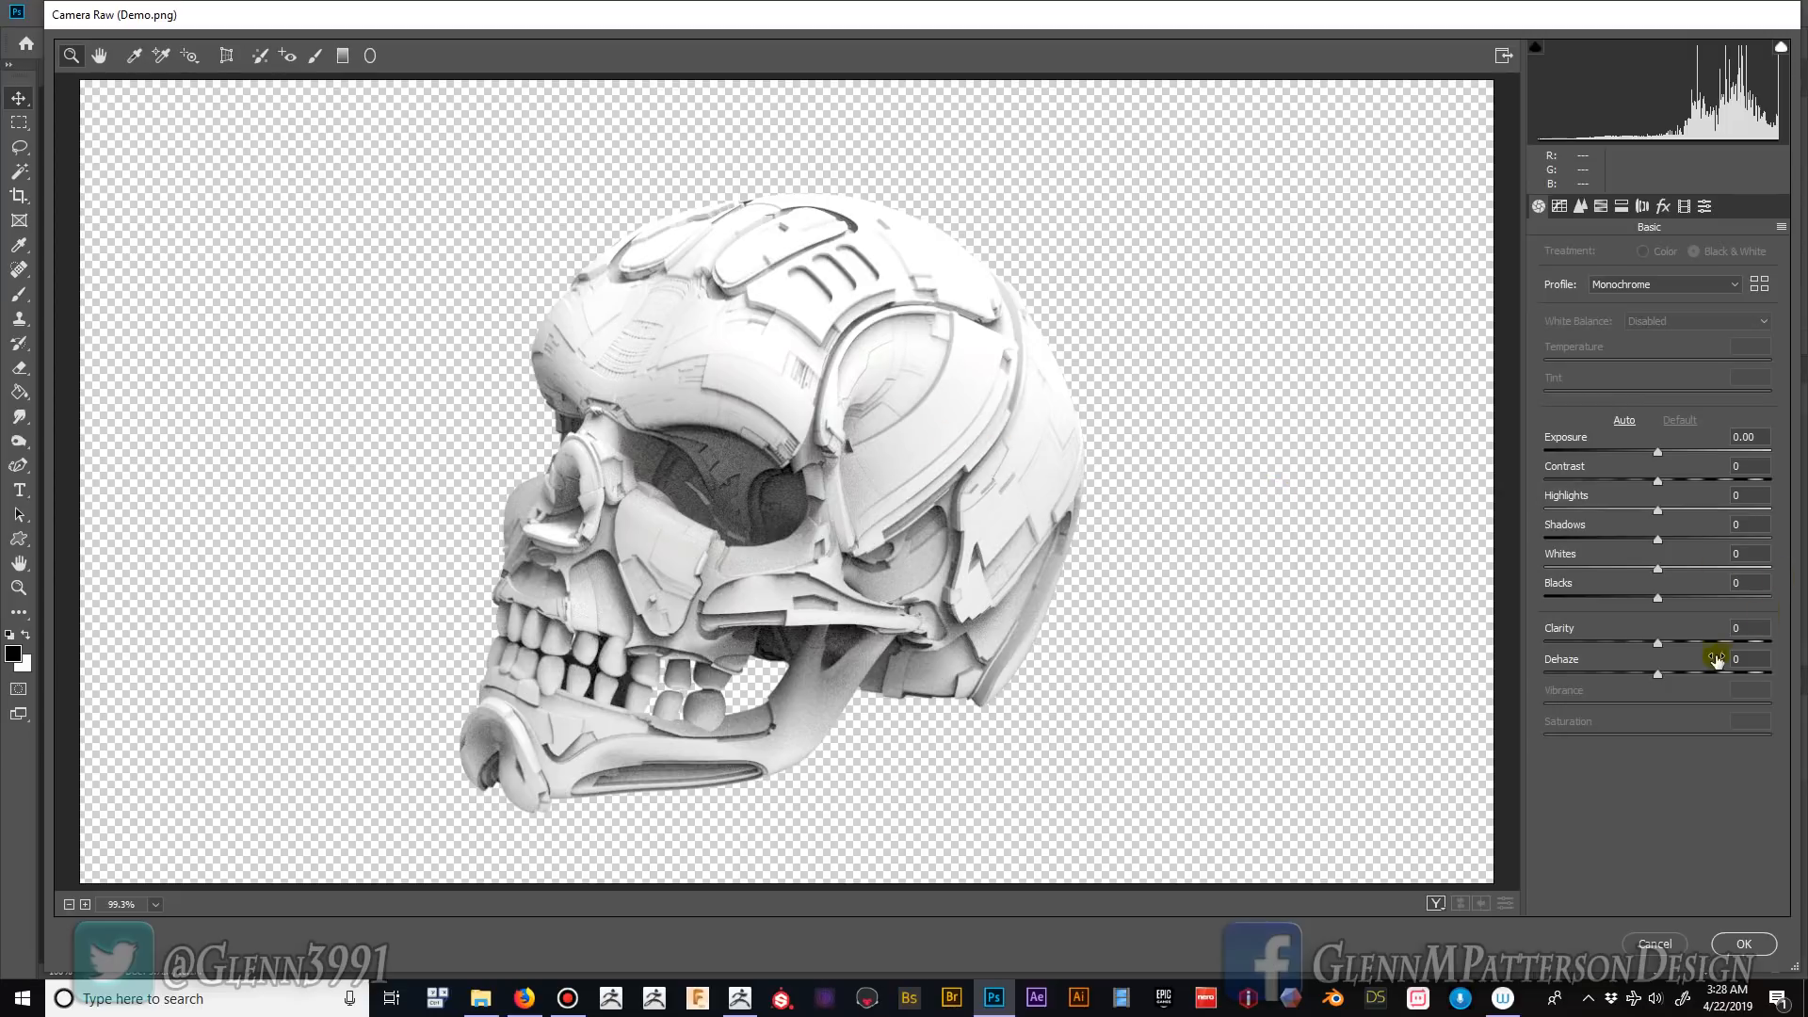
left_click_drag(1658, 646, 1716, 648)
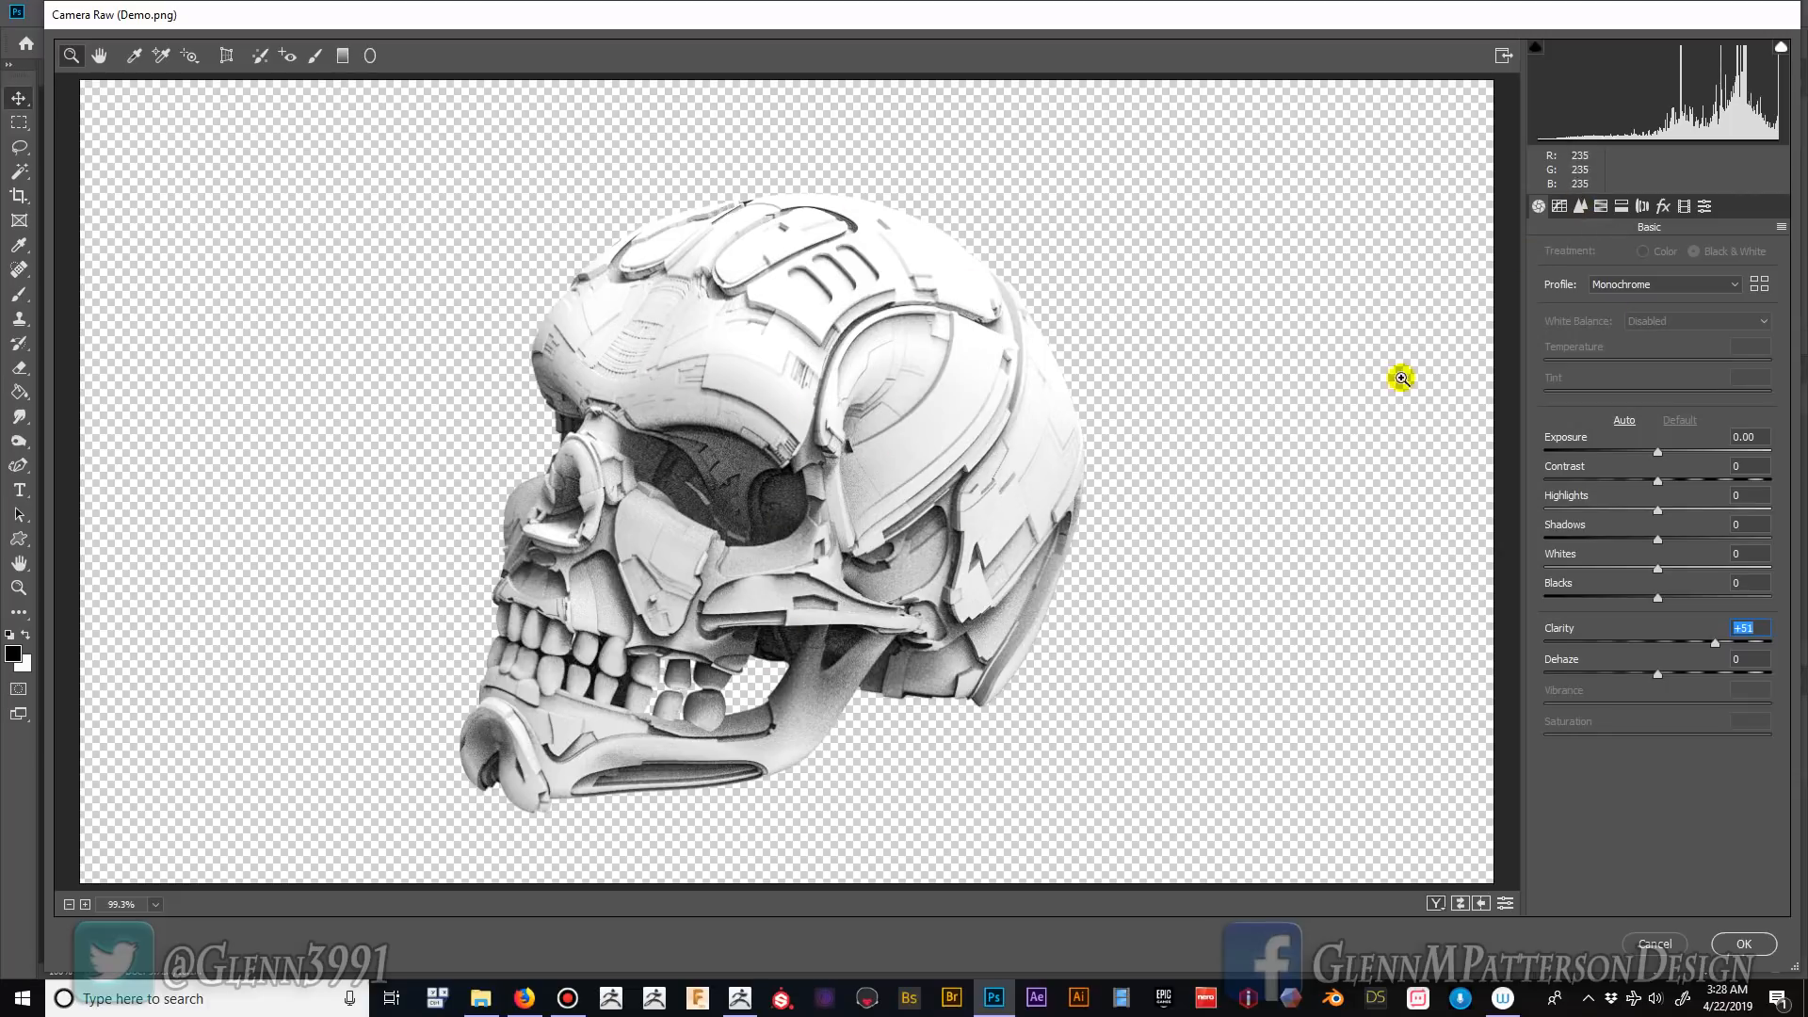
- Set luminance noise reduction to 57, sharpening masking to 88 and sharpening amount to 41, and apply the Camera Raw Filter to the skull
left_click(1579, 208)
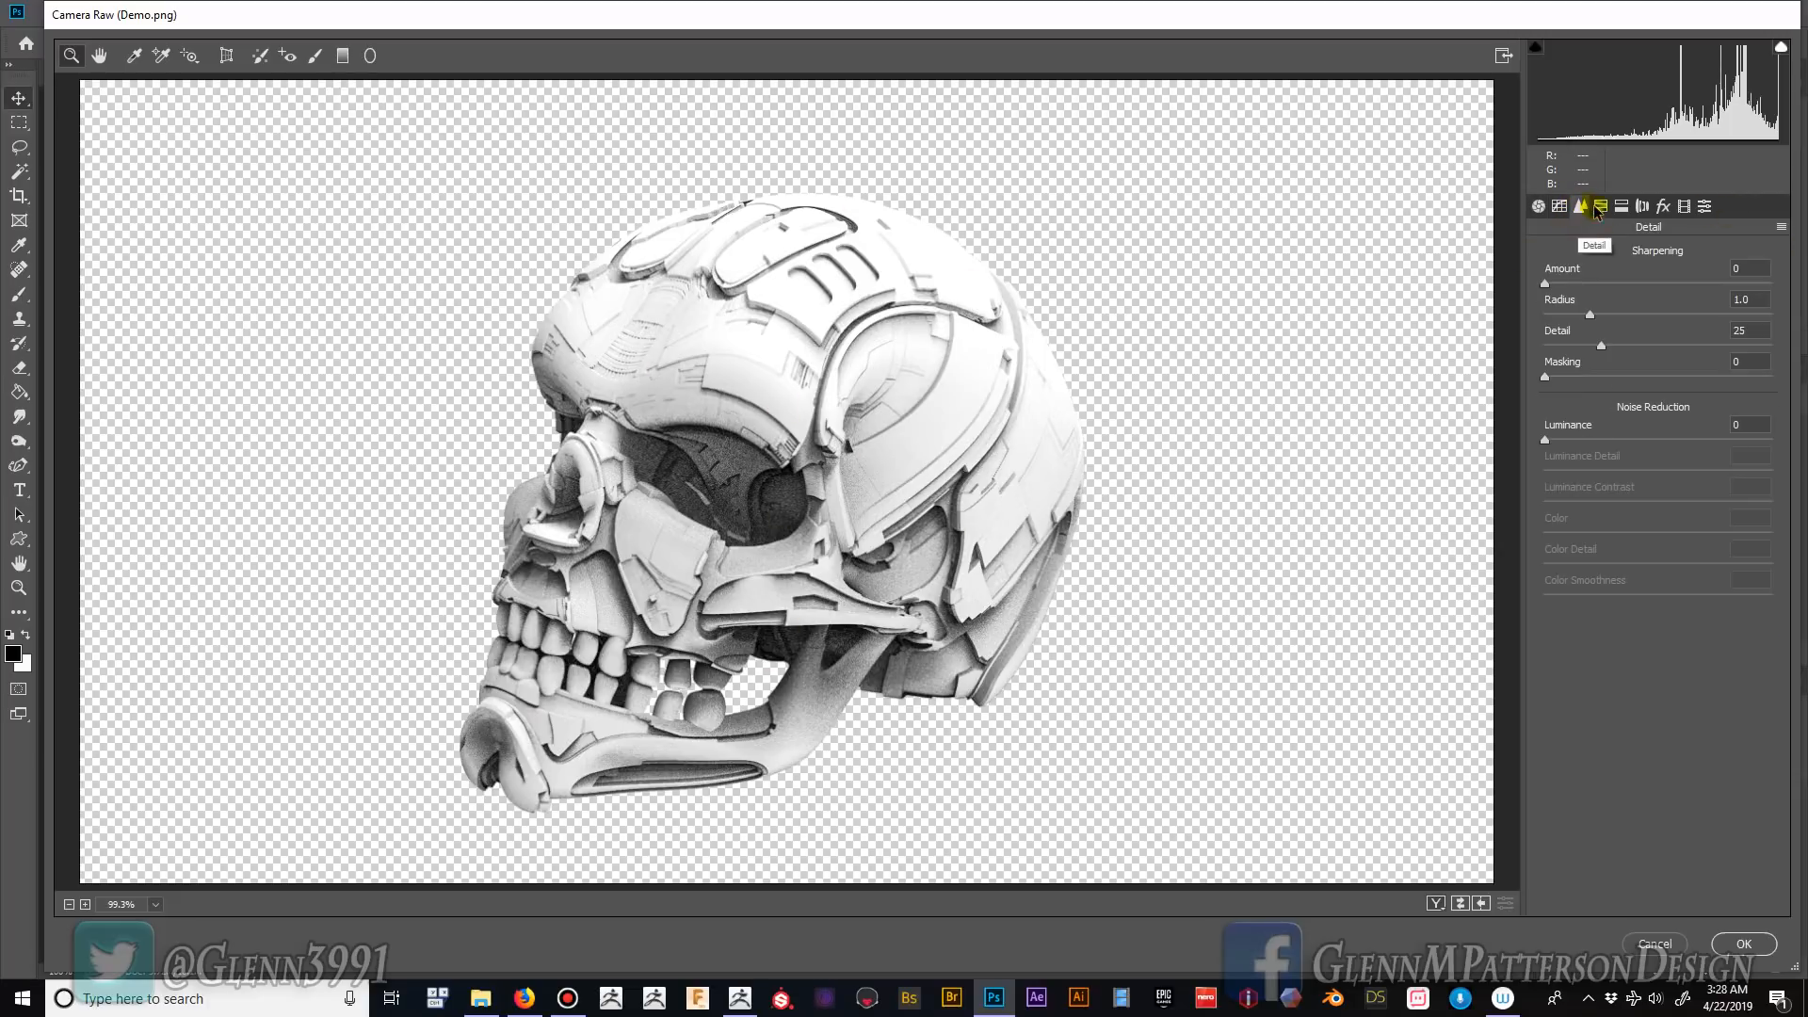
left_click_drag(1584, 443, 1652, 440)
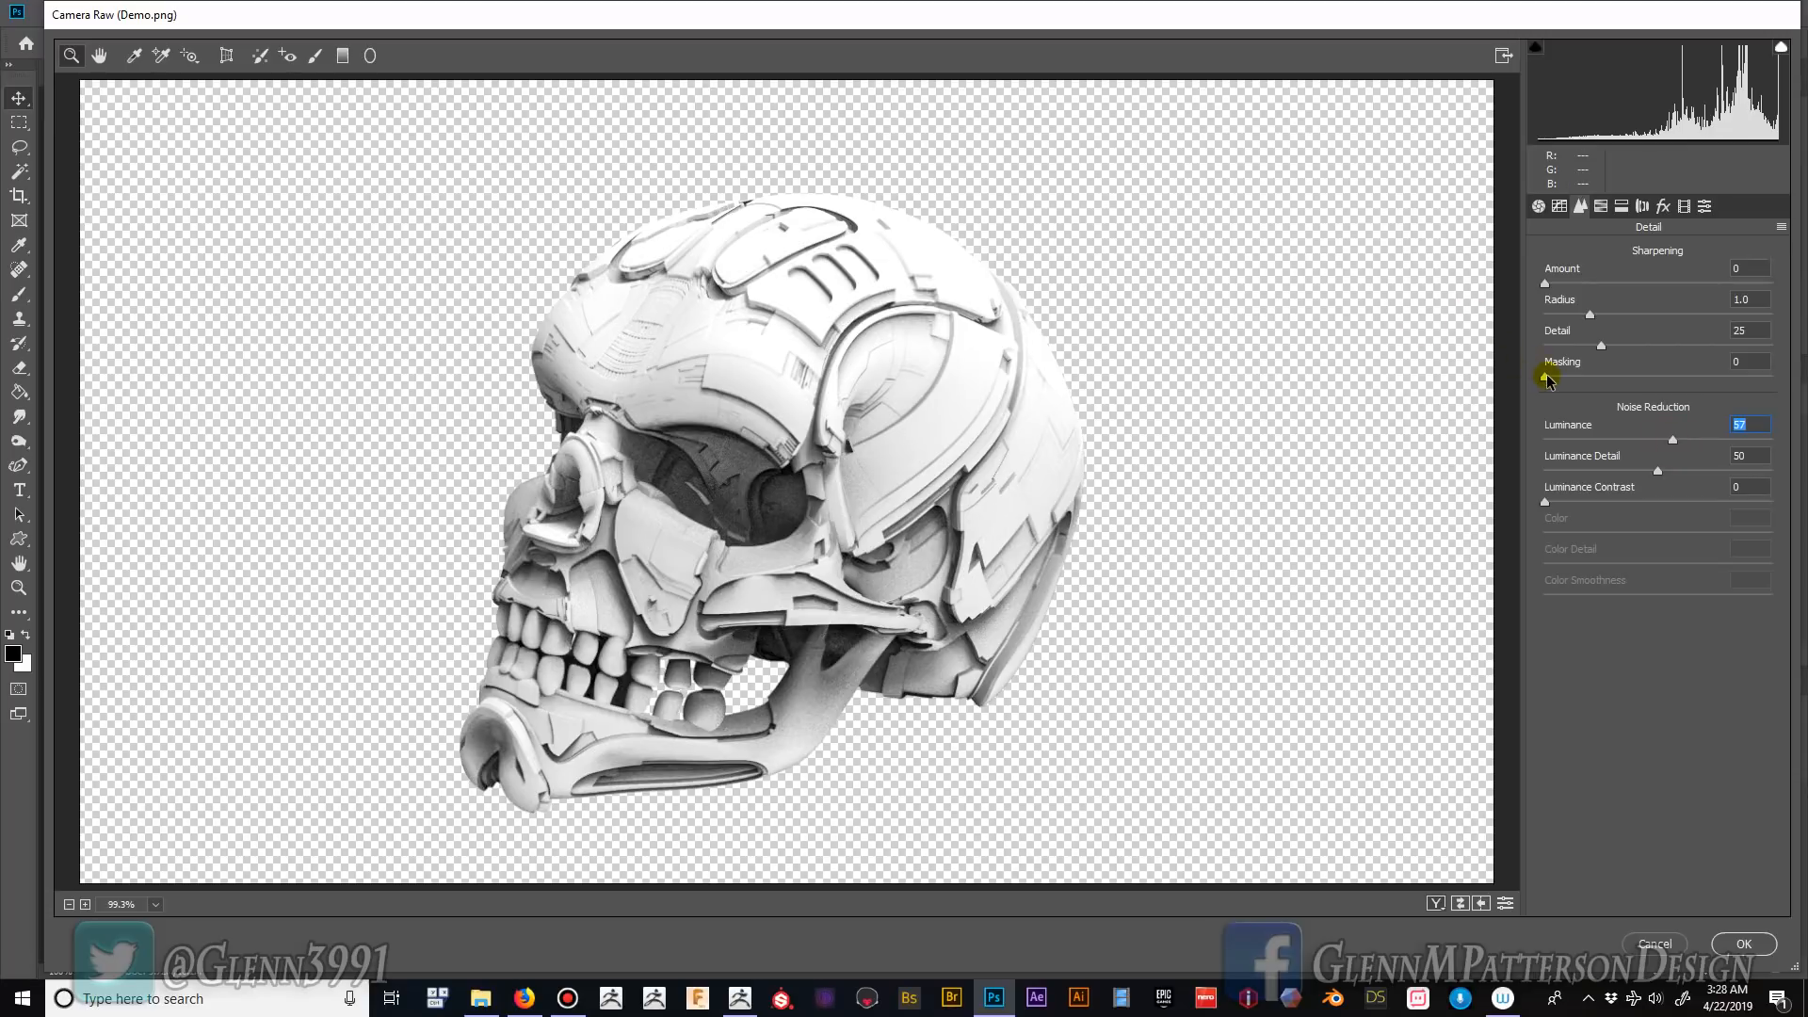
left_click_drag(1545, 378, 1744, 376, "alt")
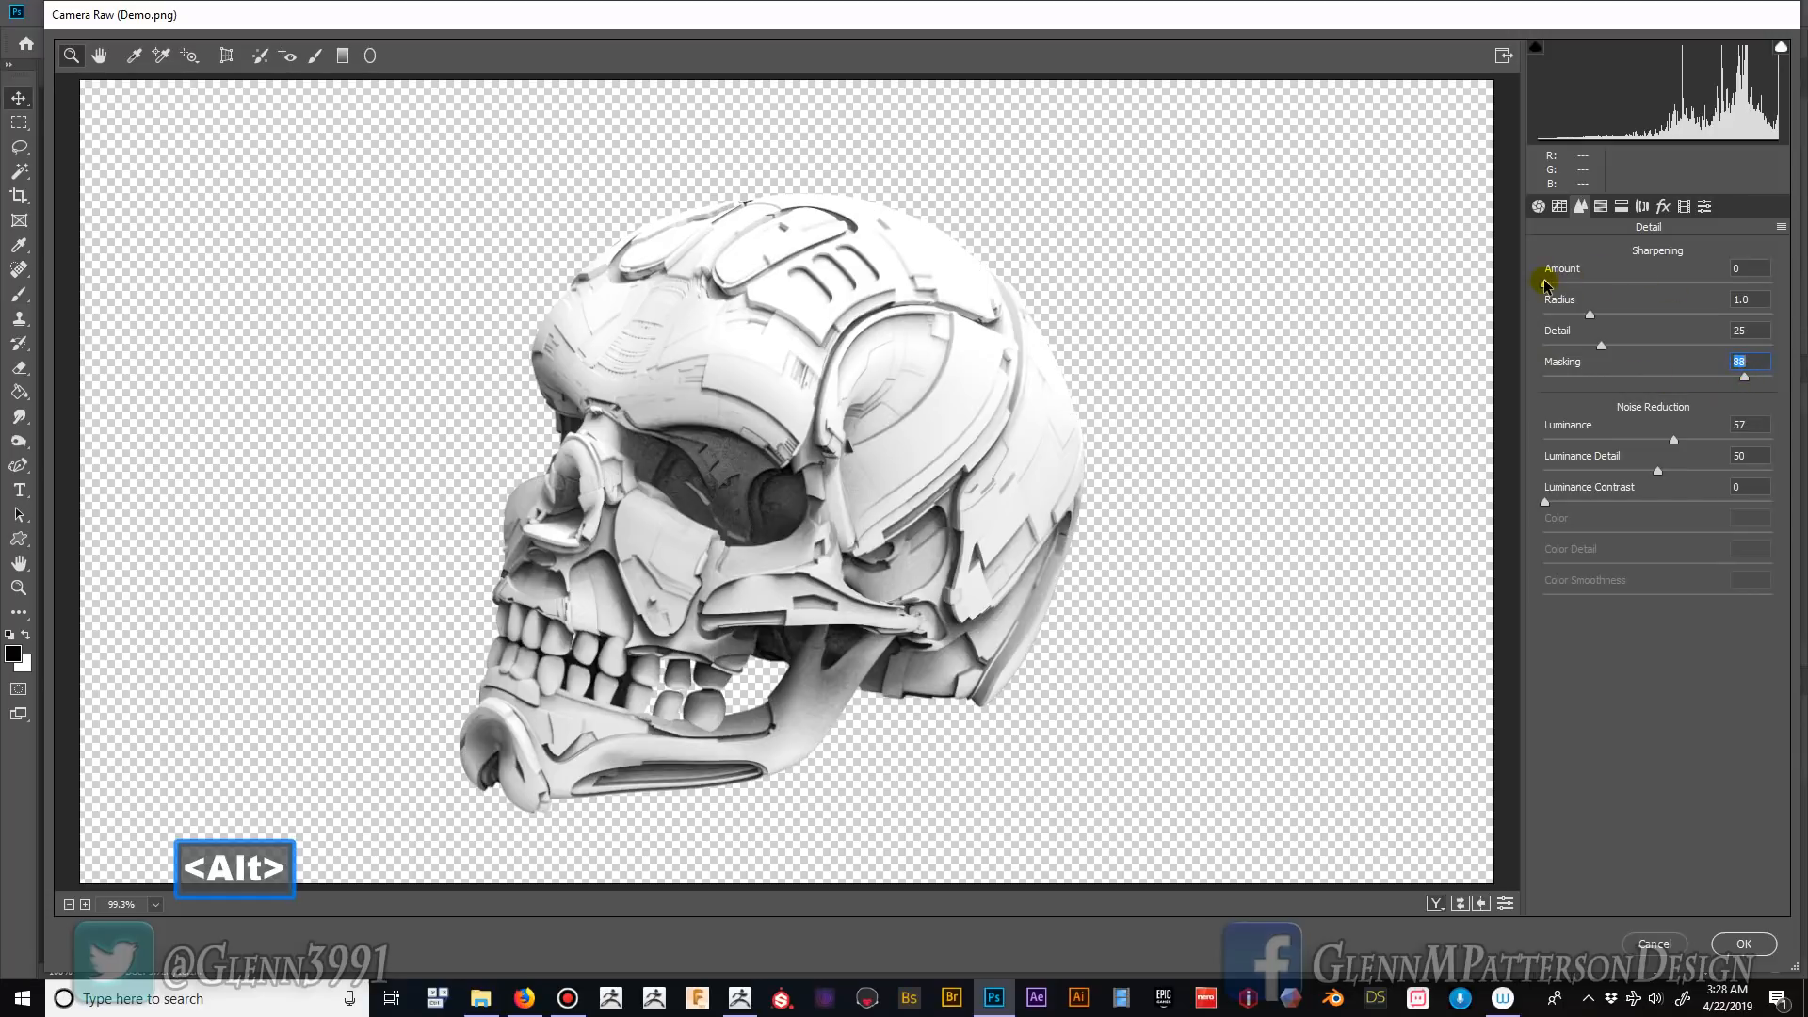
left_click_drag(1547, 285, 1608, 284)
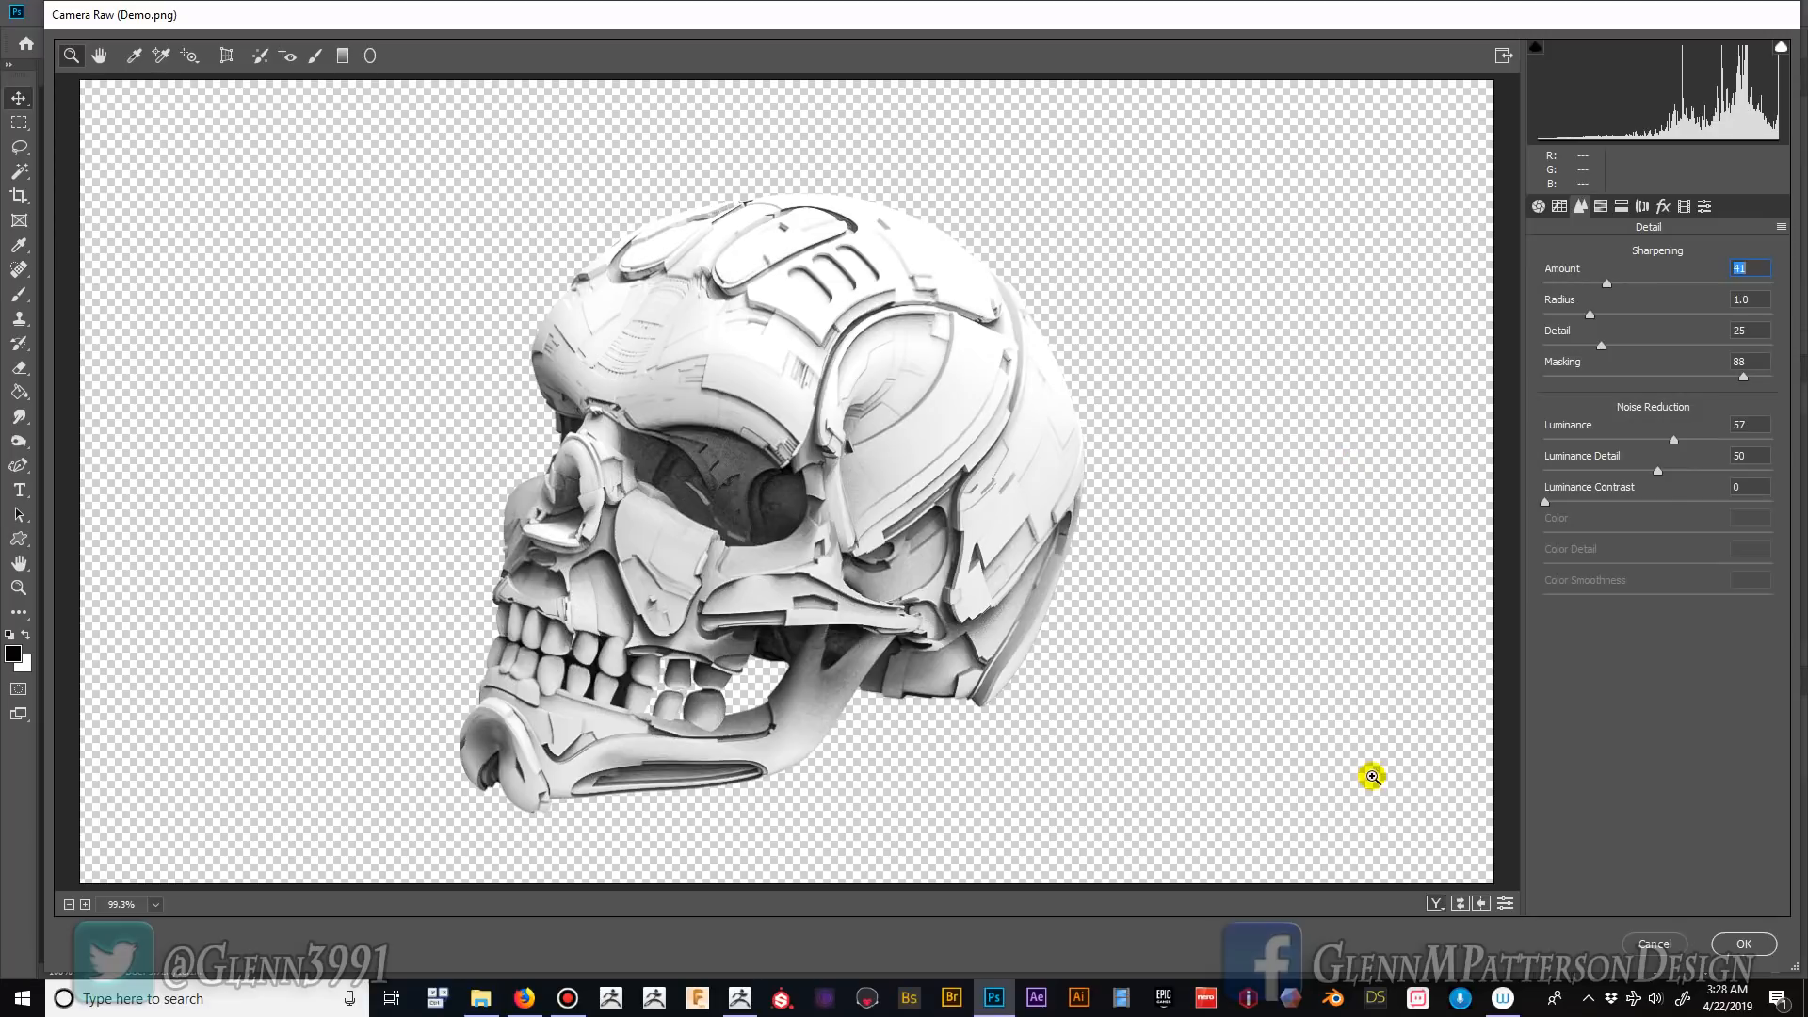
left_click(1744, 944)
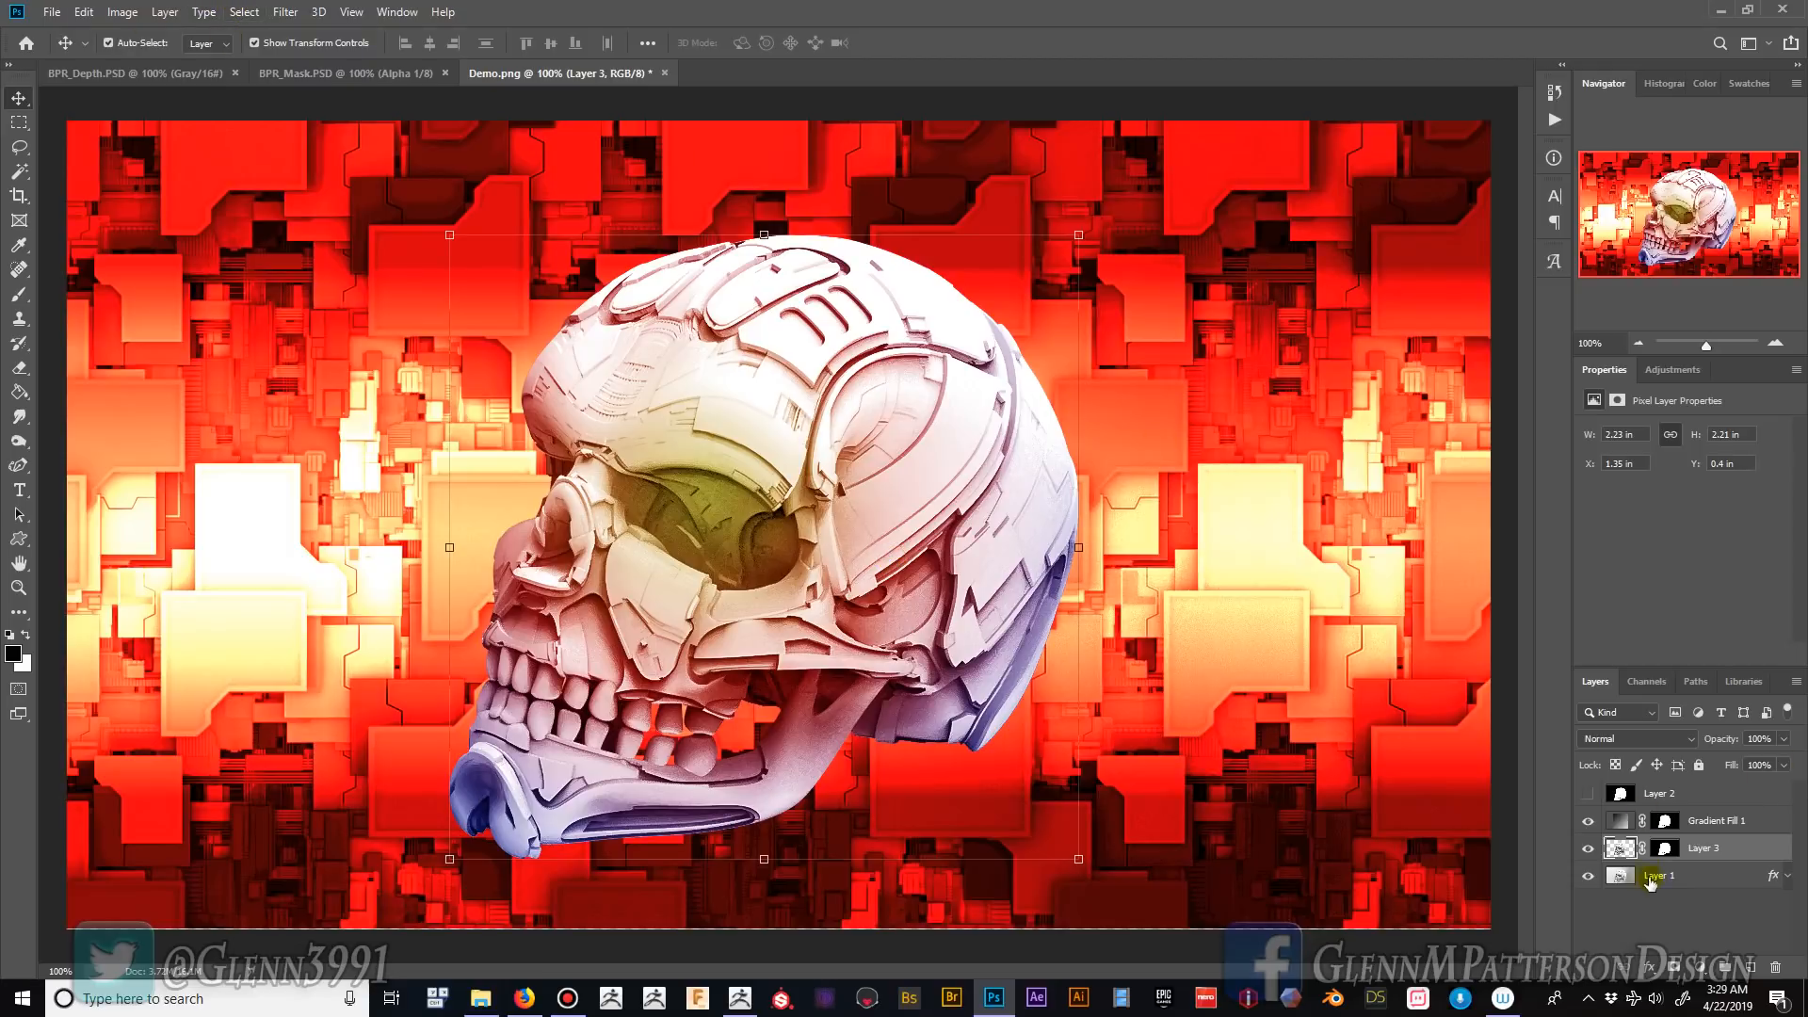
- Rasterize the layer style of the background layer, Layer 1
left_click(1758, 826)
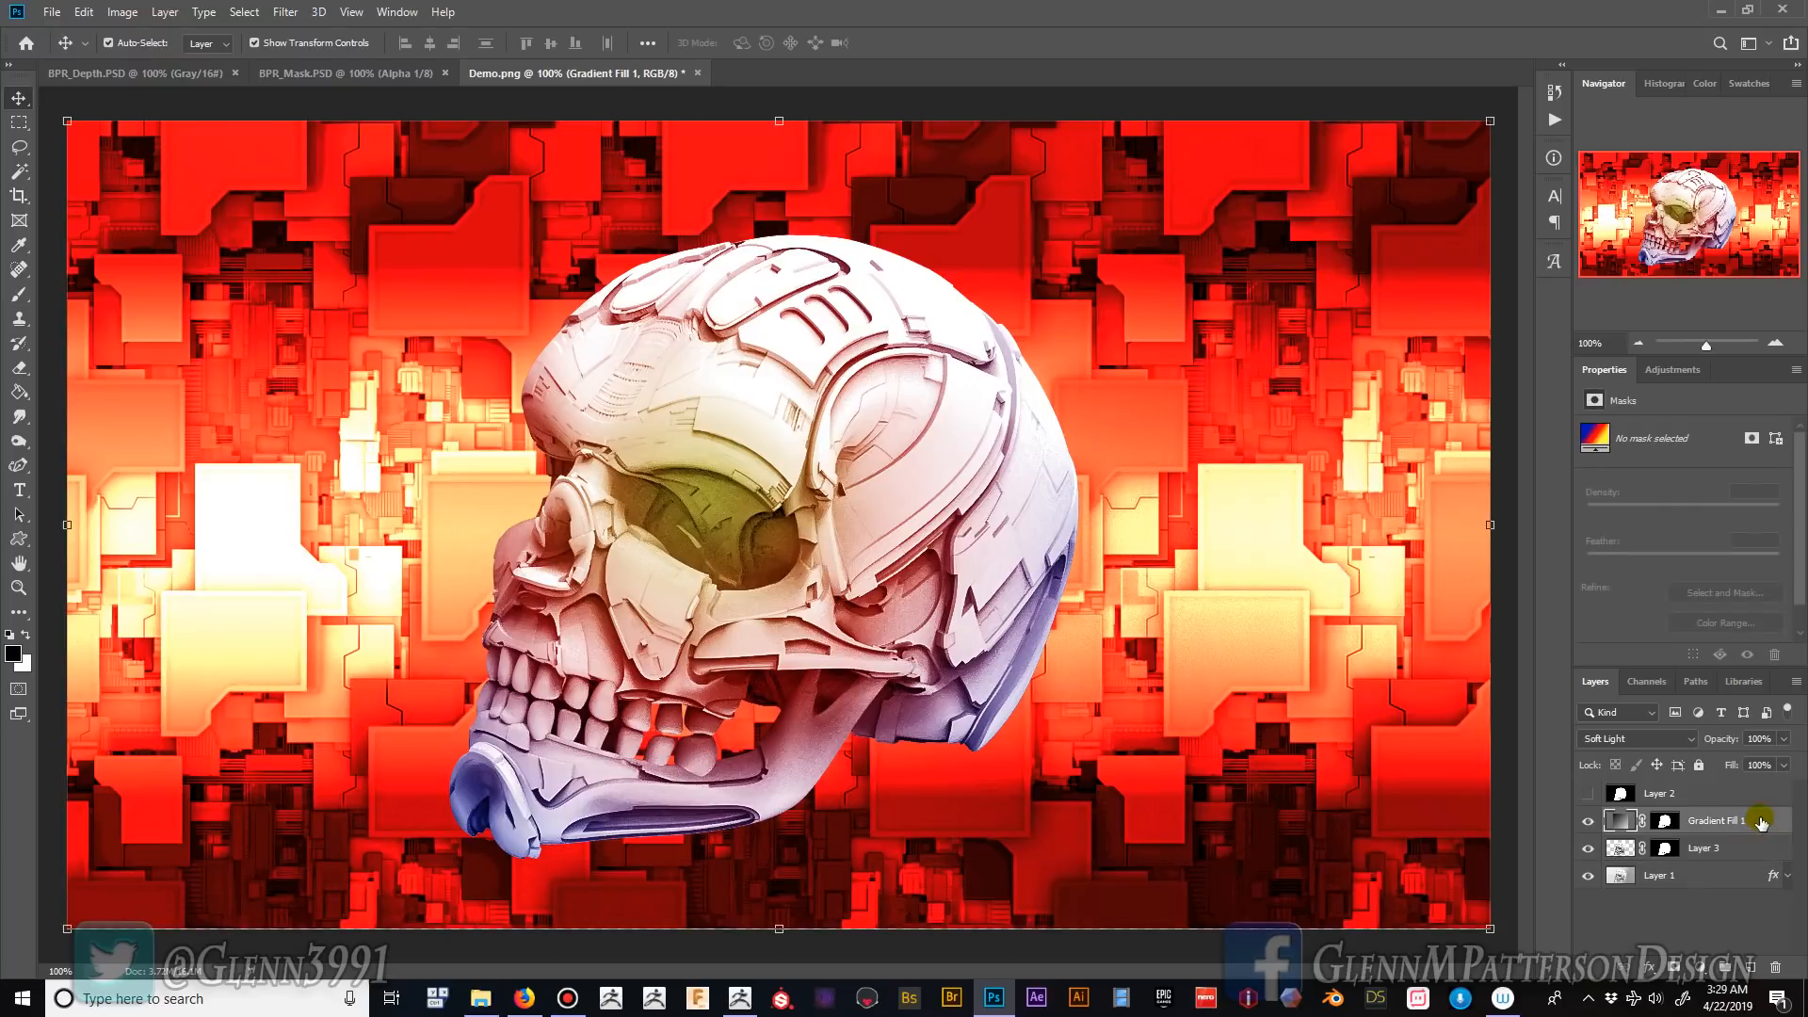
left_click(1716, 881)
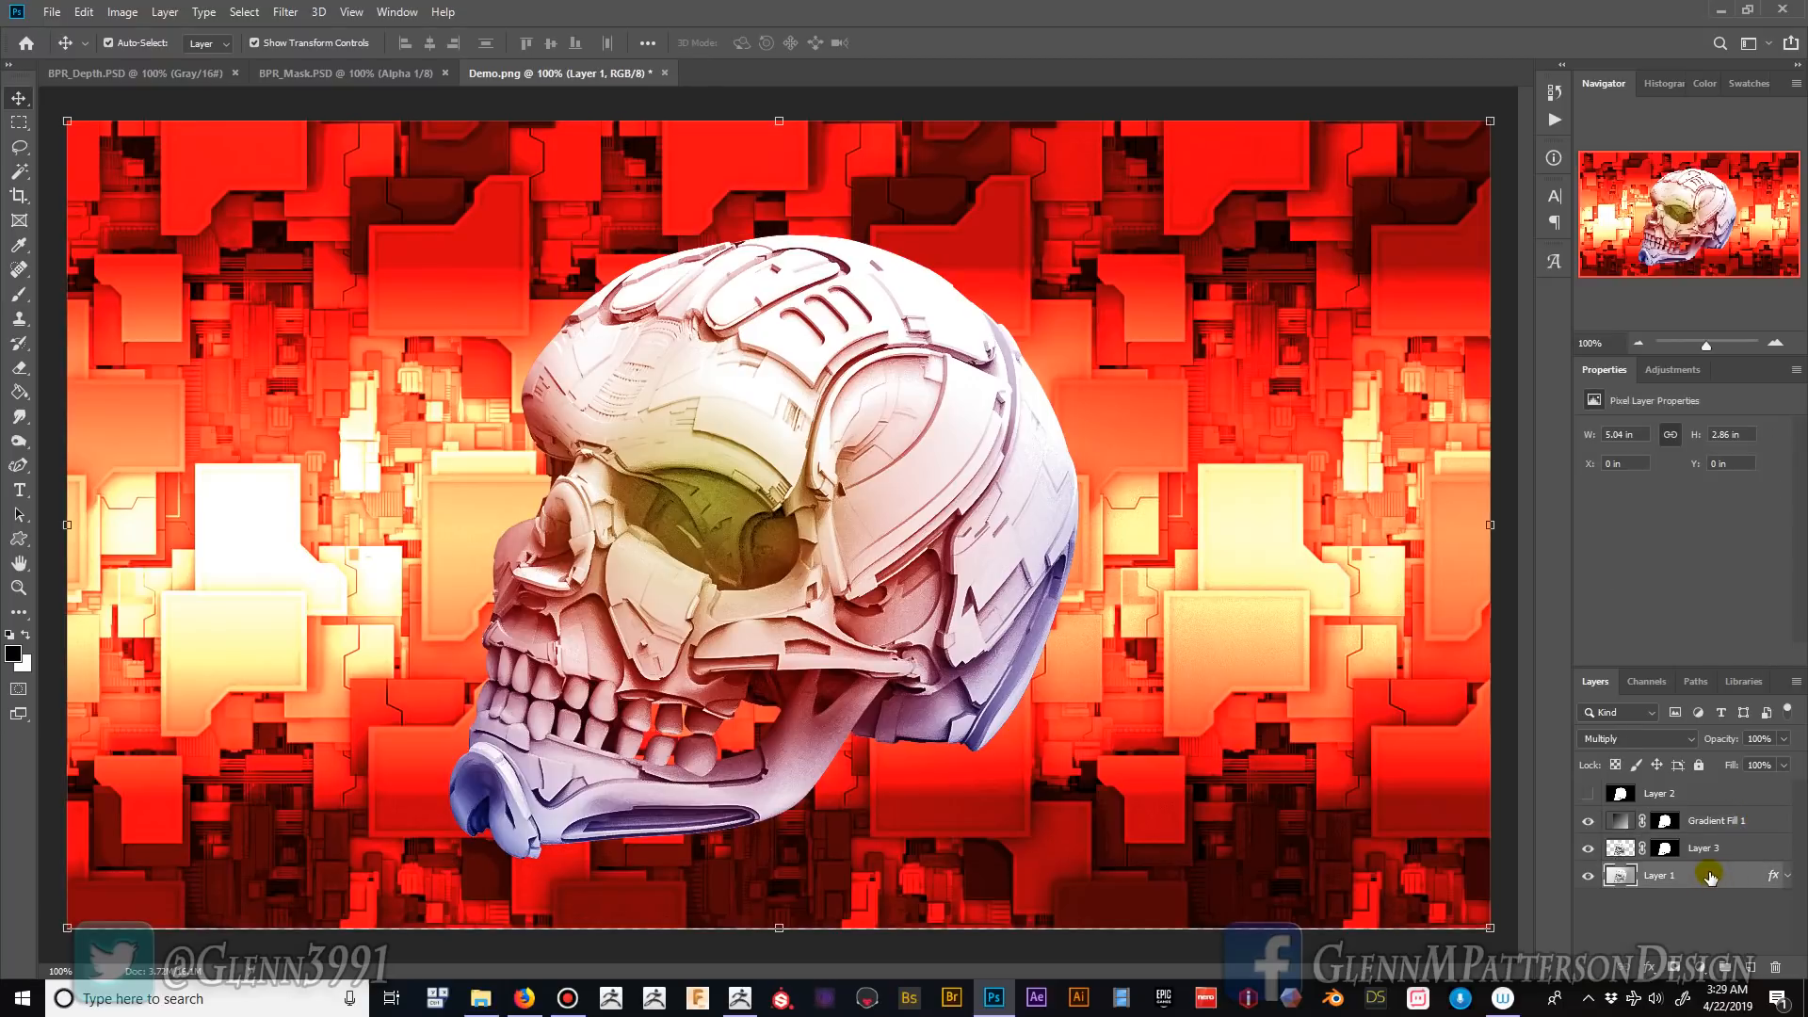
right_click(1701, 878)
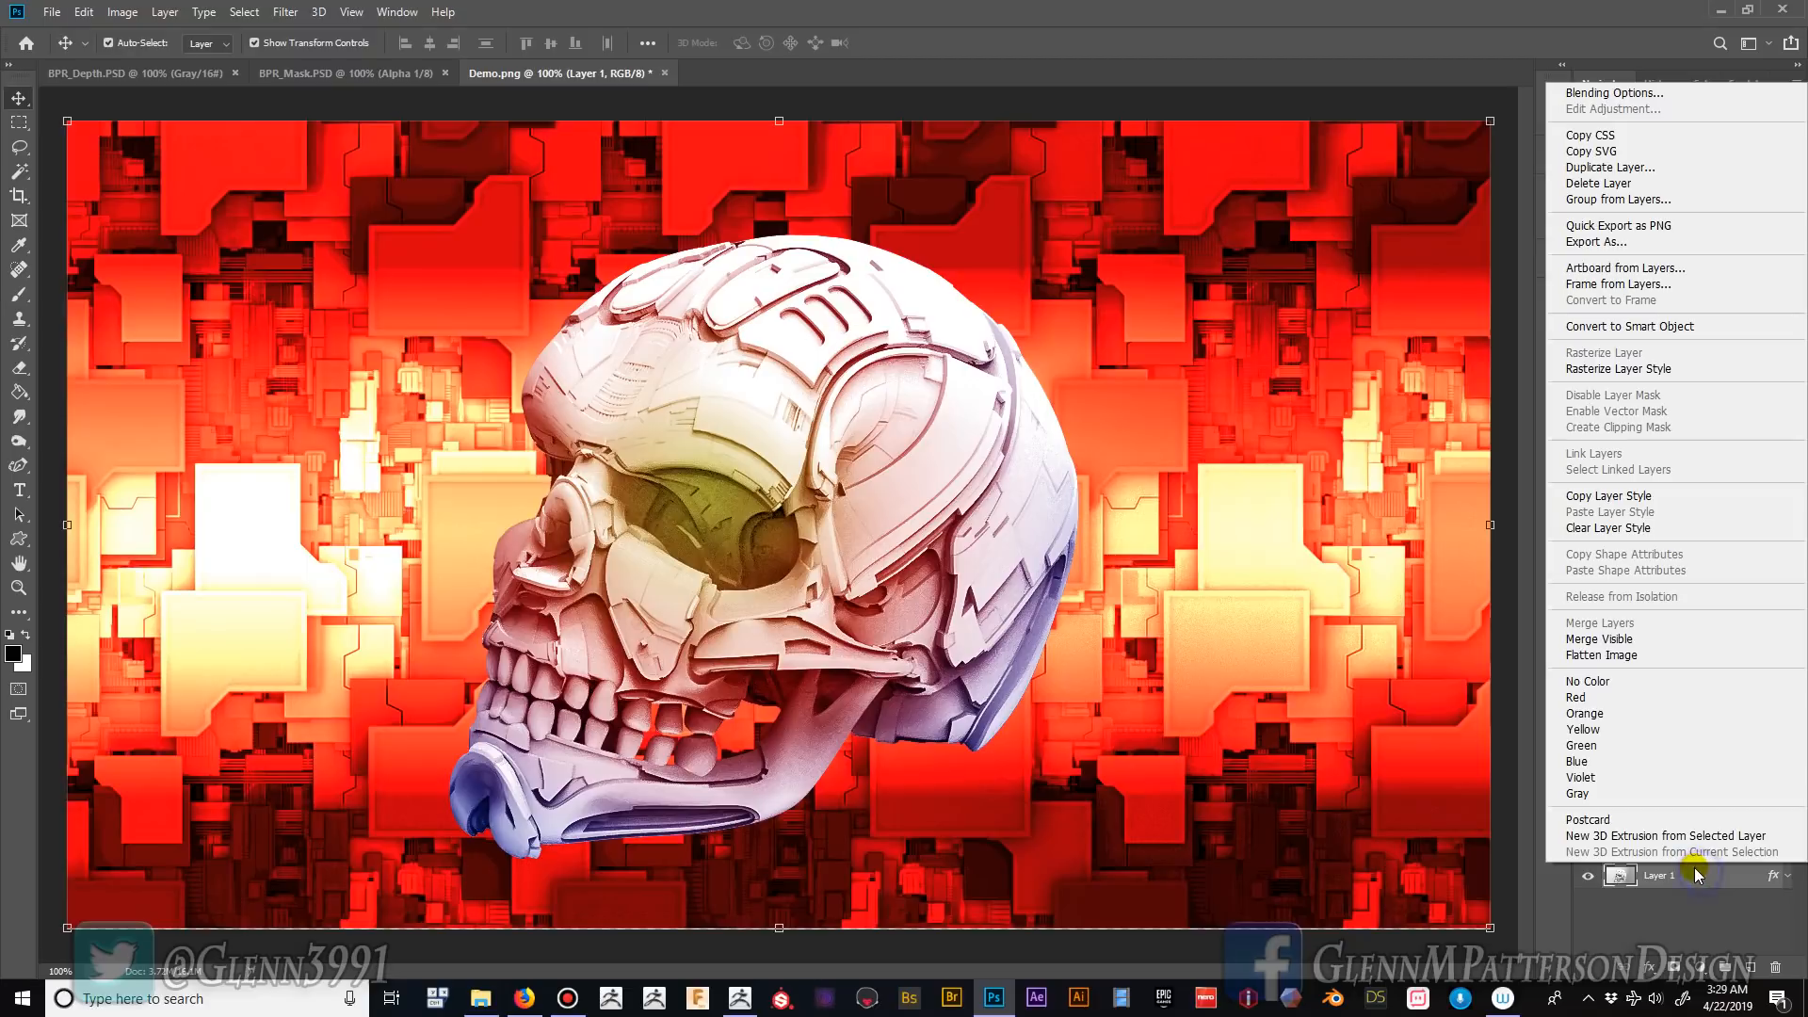
left_click(1645, 369)
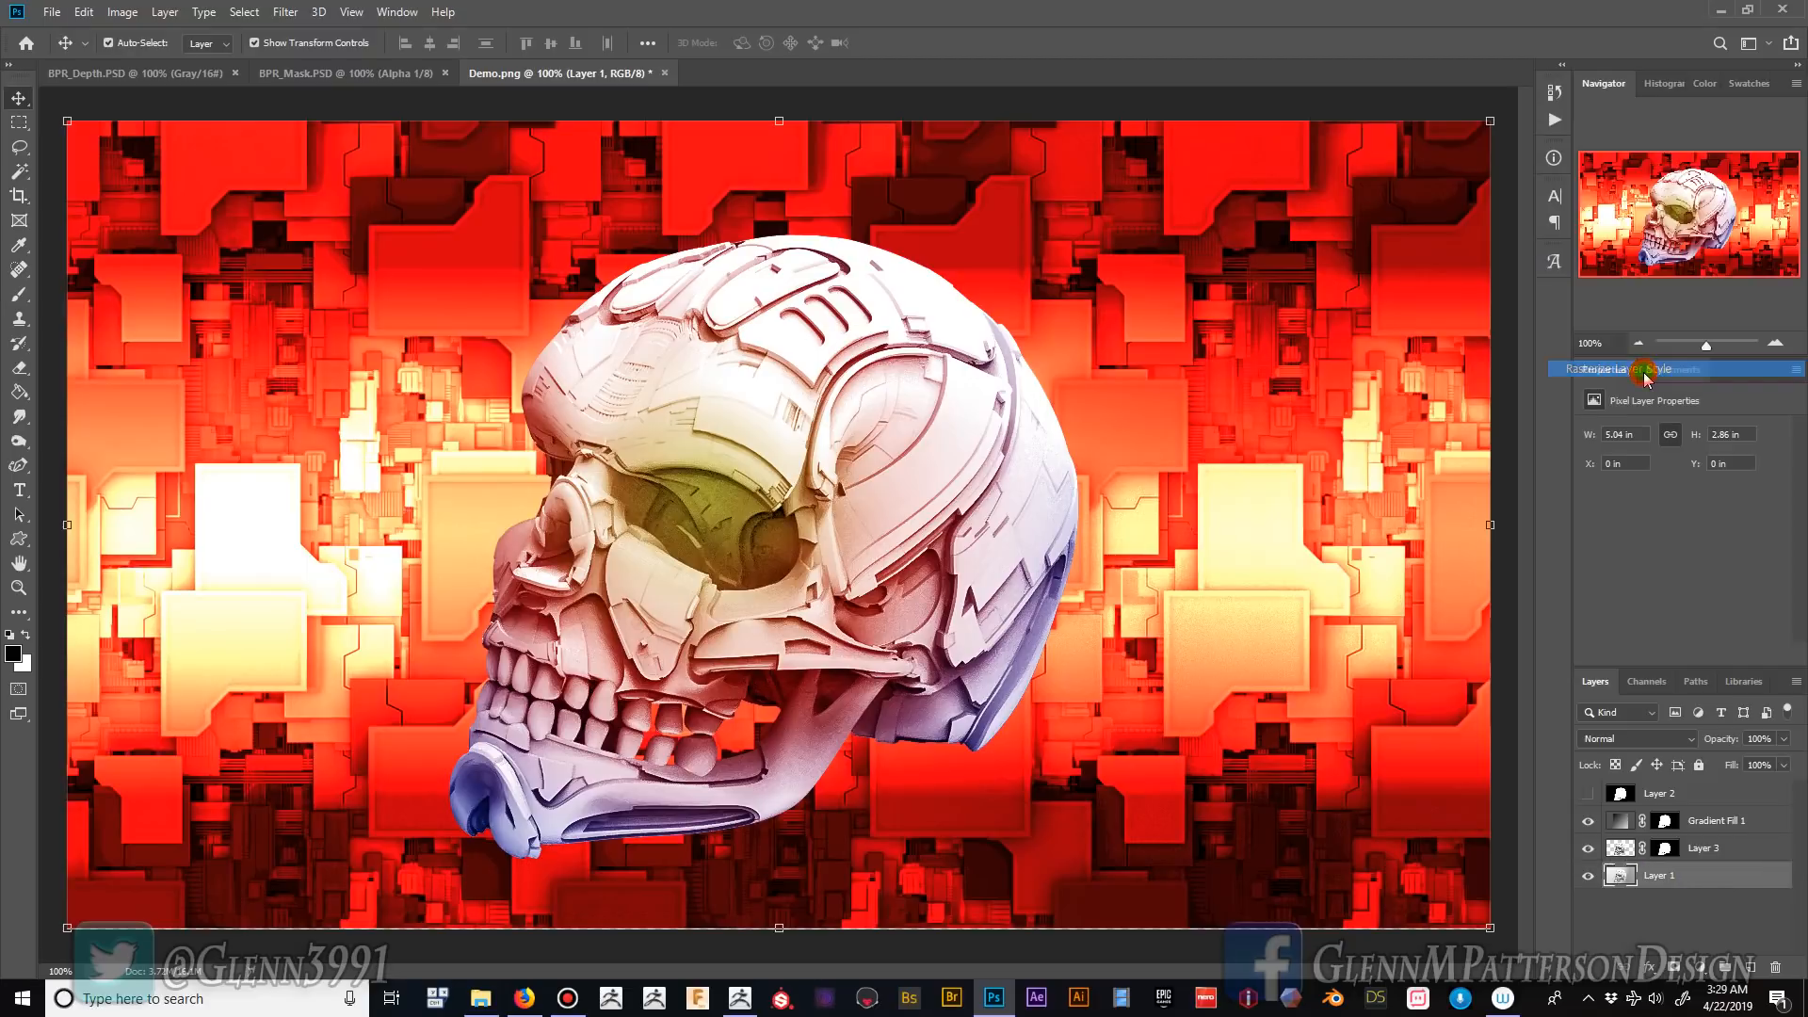
- Darken the background's lower and upper areas in the Camera Raw Filter with two vertical graduated filters at -1.75 exposure, and apply them
left_click(281, 13)
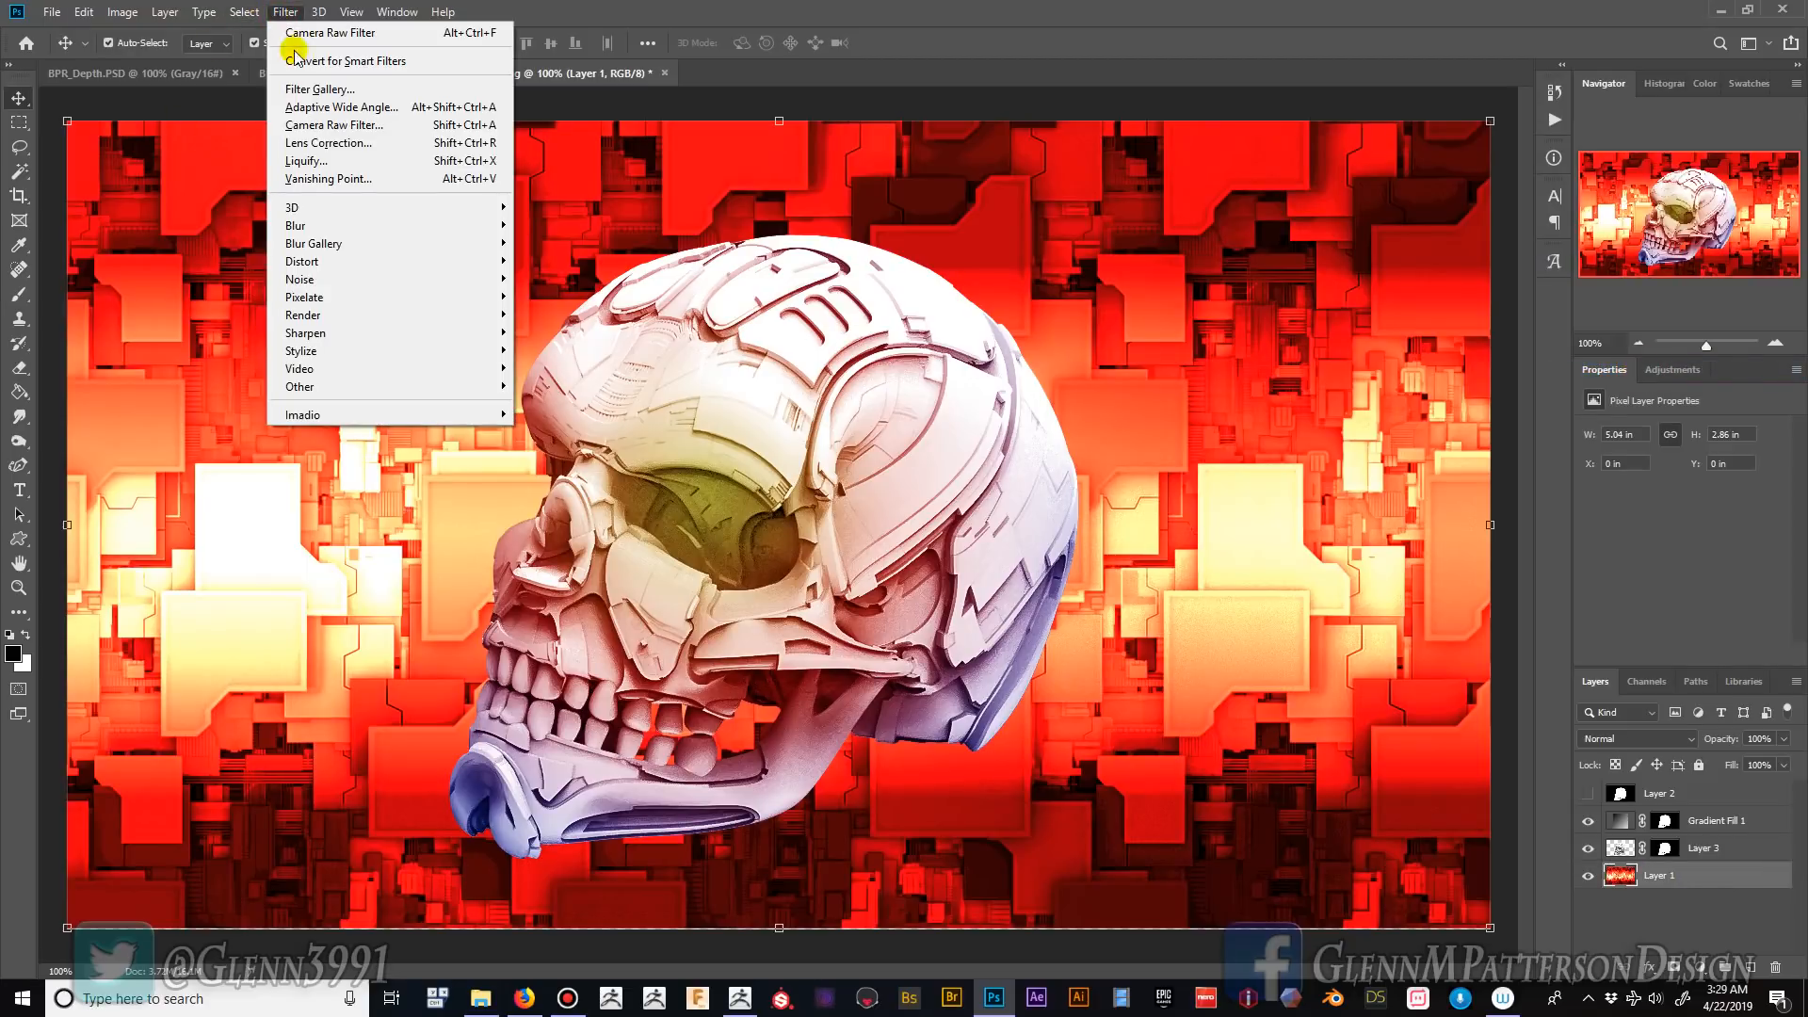
left_click(303, 122)
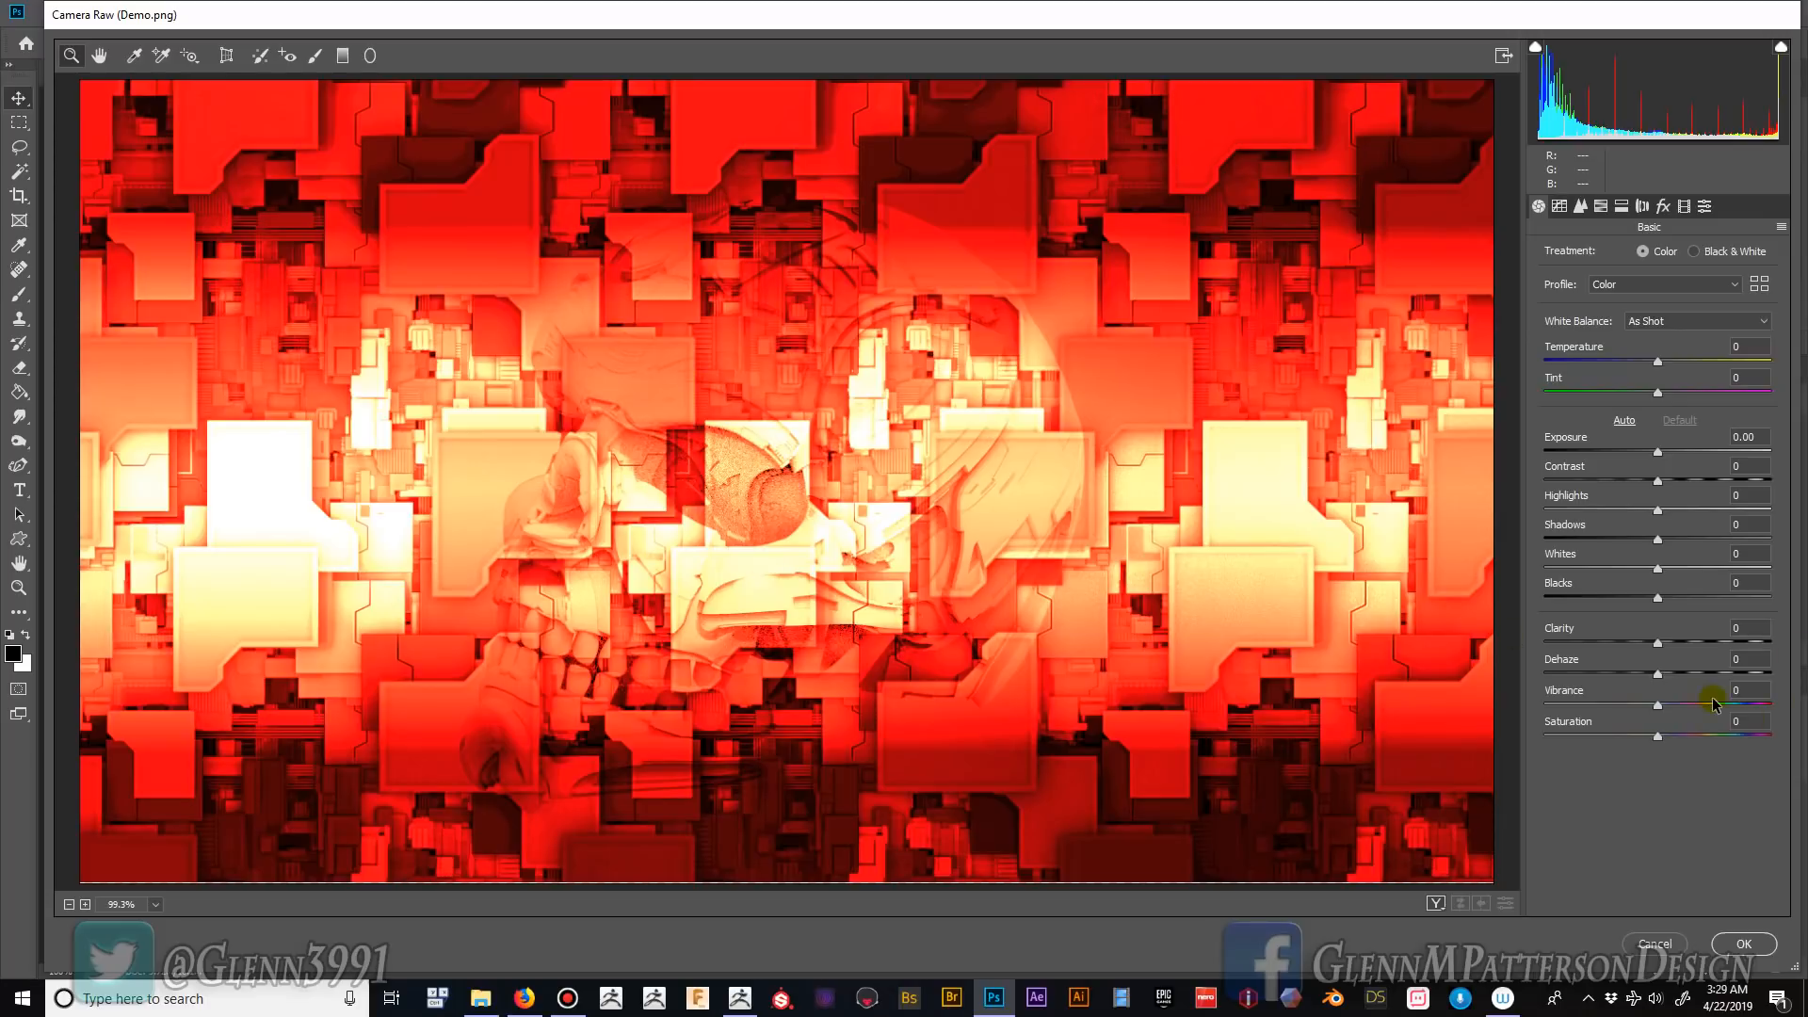
left_click(345, 58)
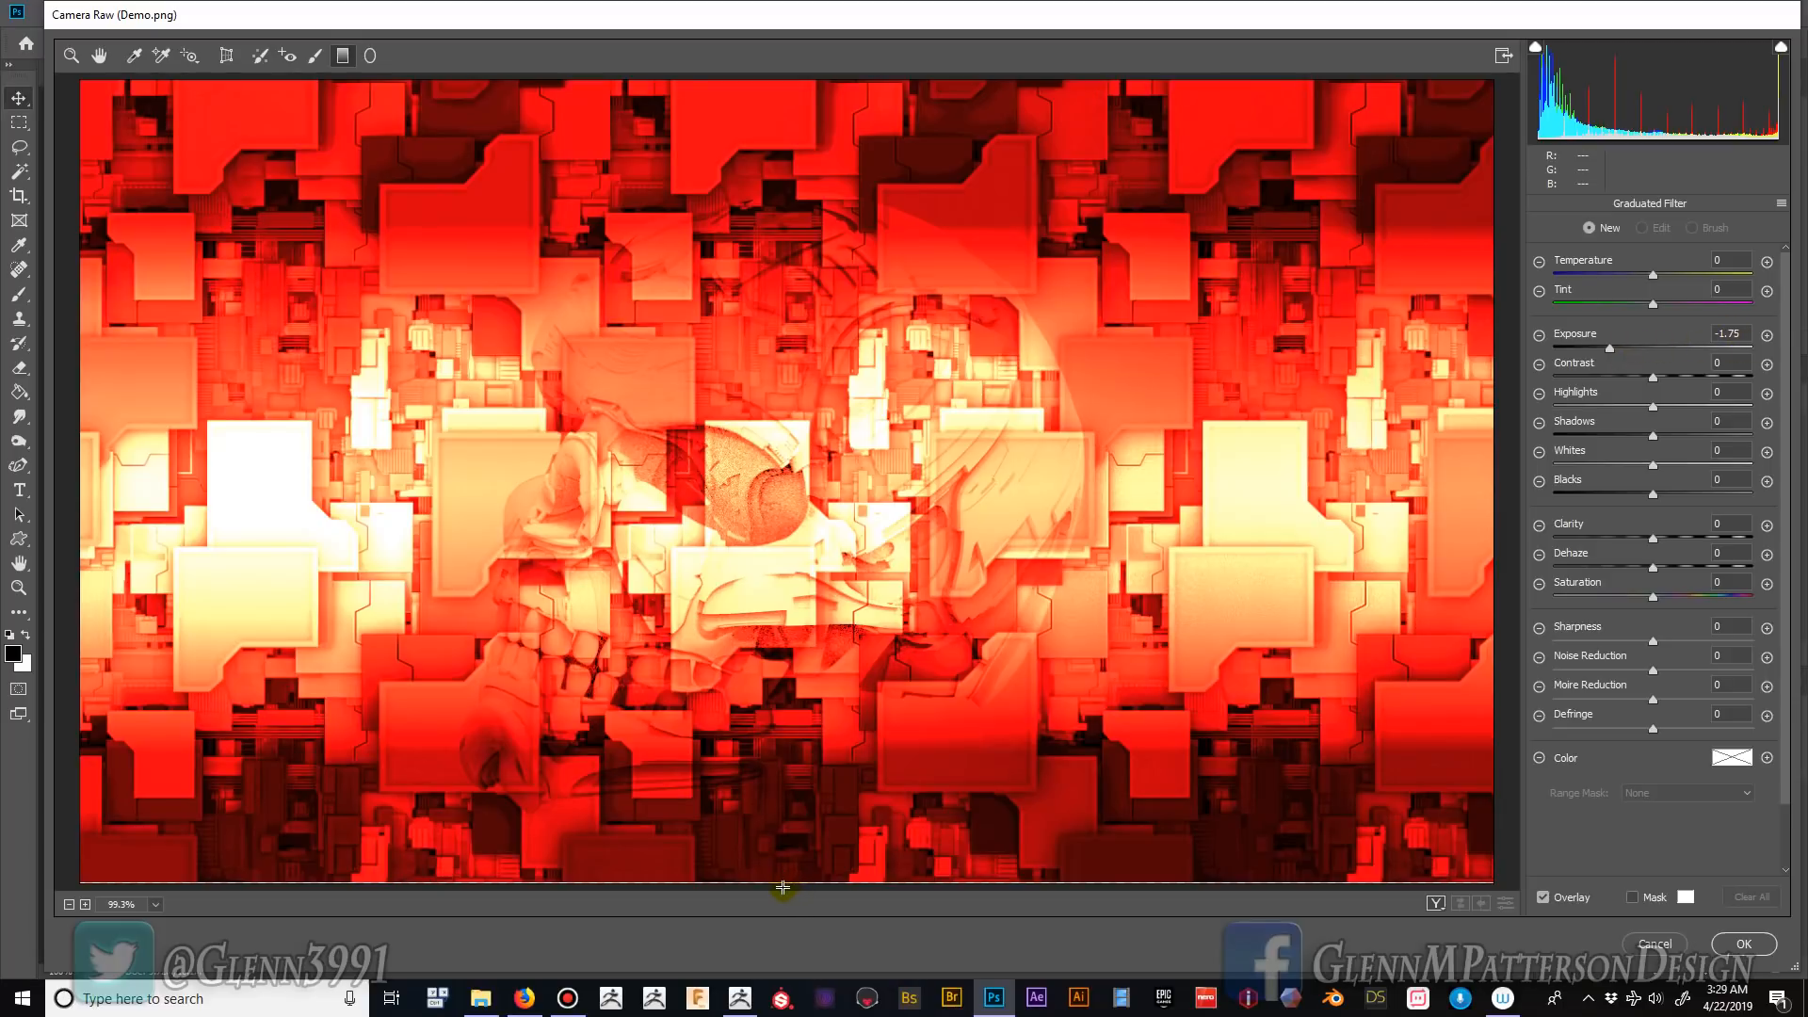
left_click_drag(787, 876, 803, 563, "shift")
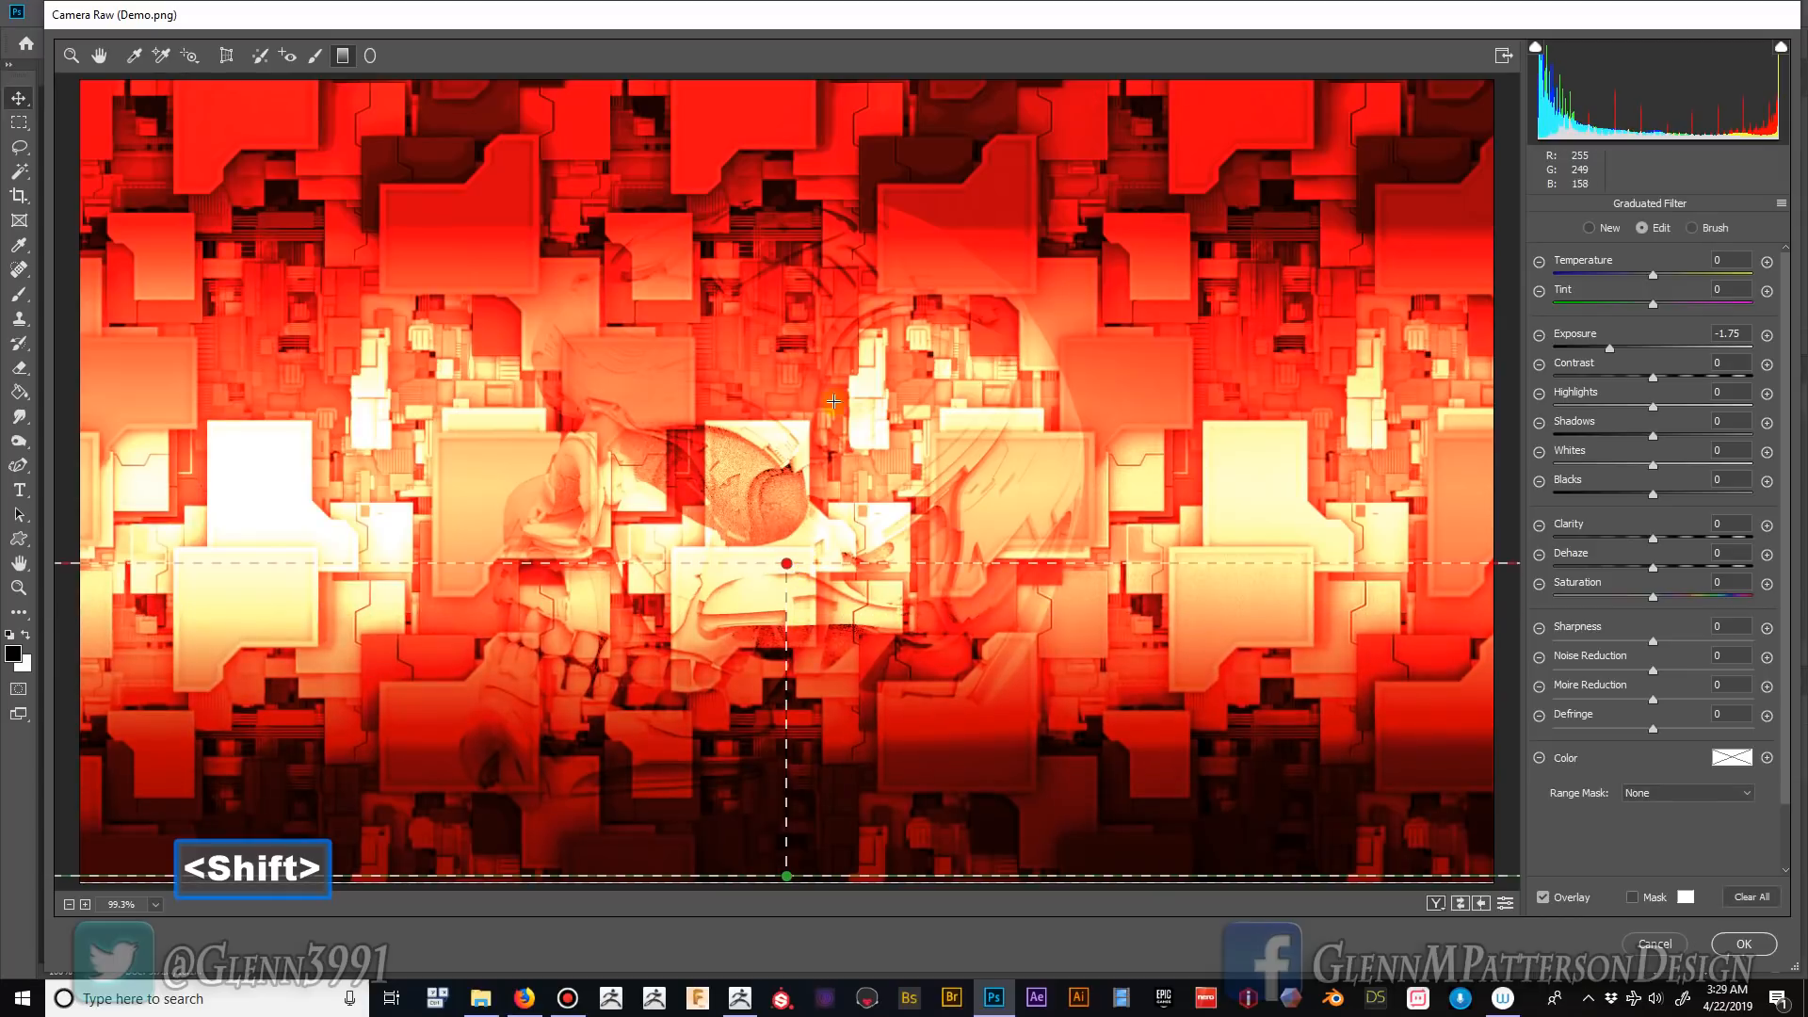
left_click_drag(800, 313, 814, 222, "shift")
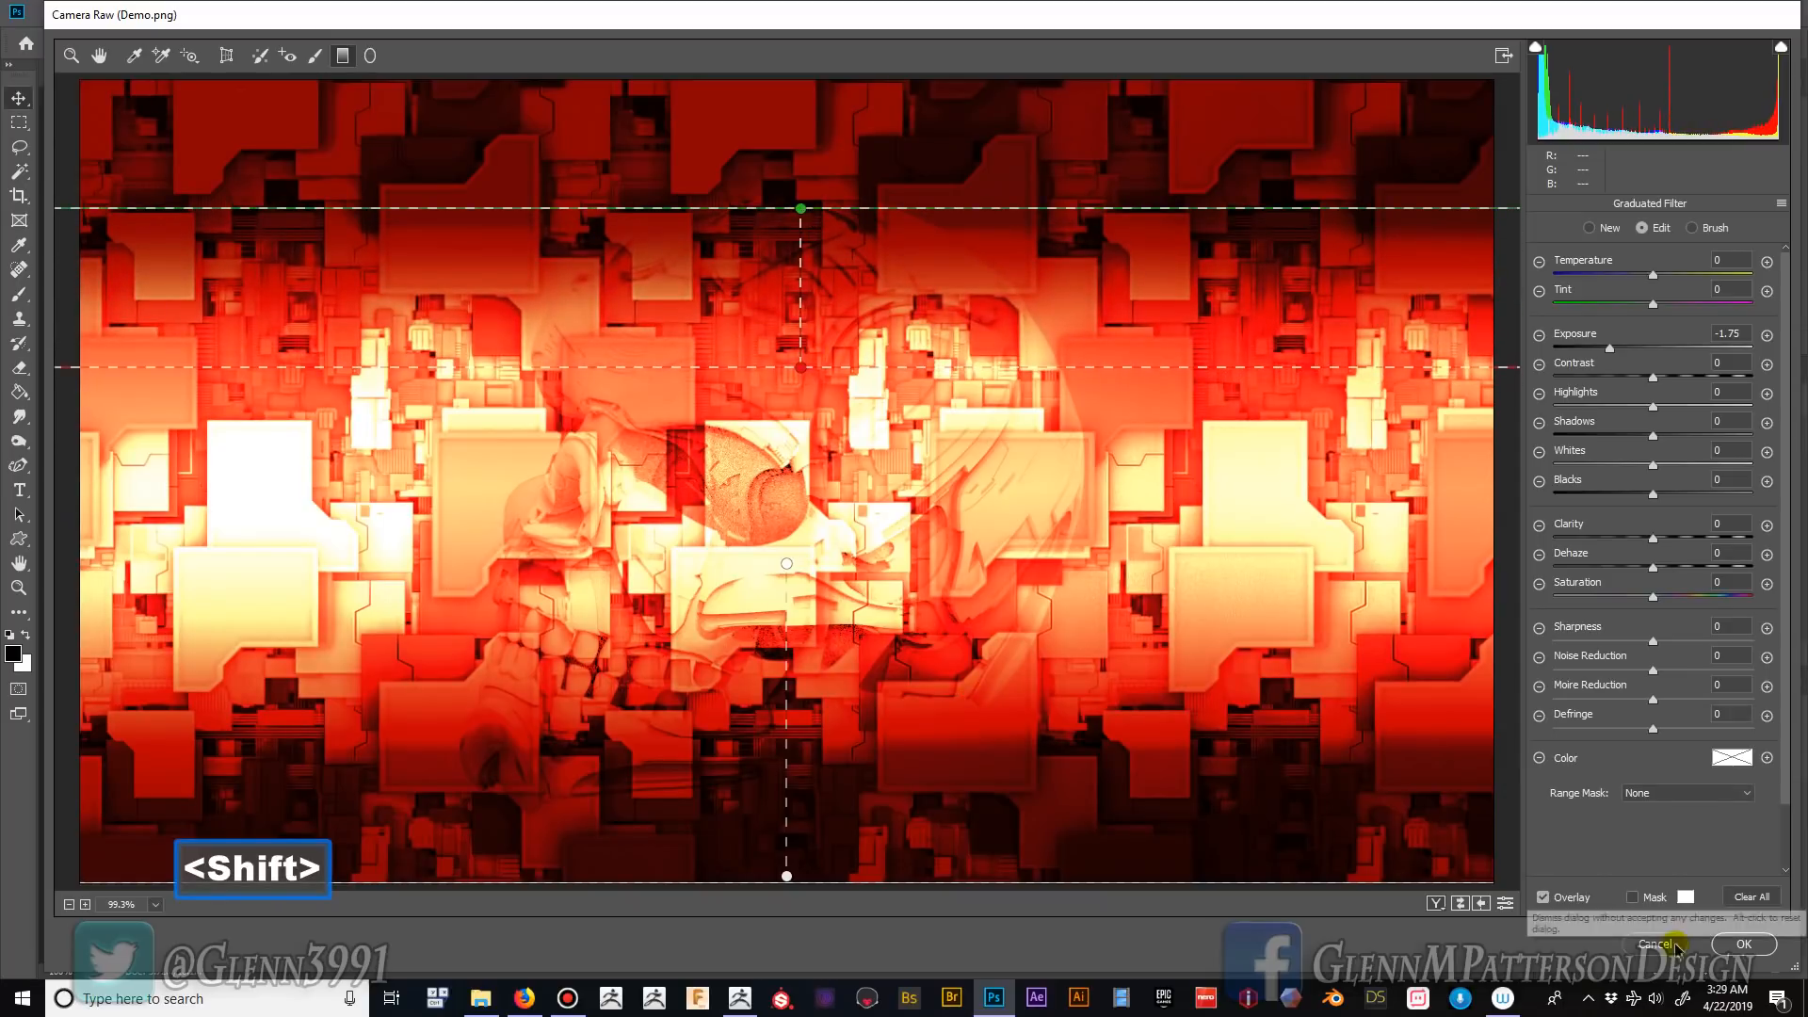
left_click(1745, 944)
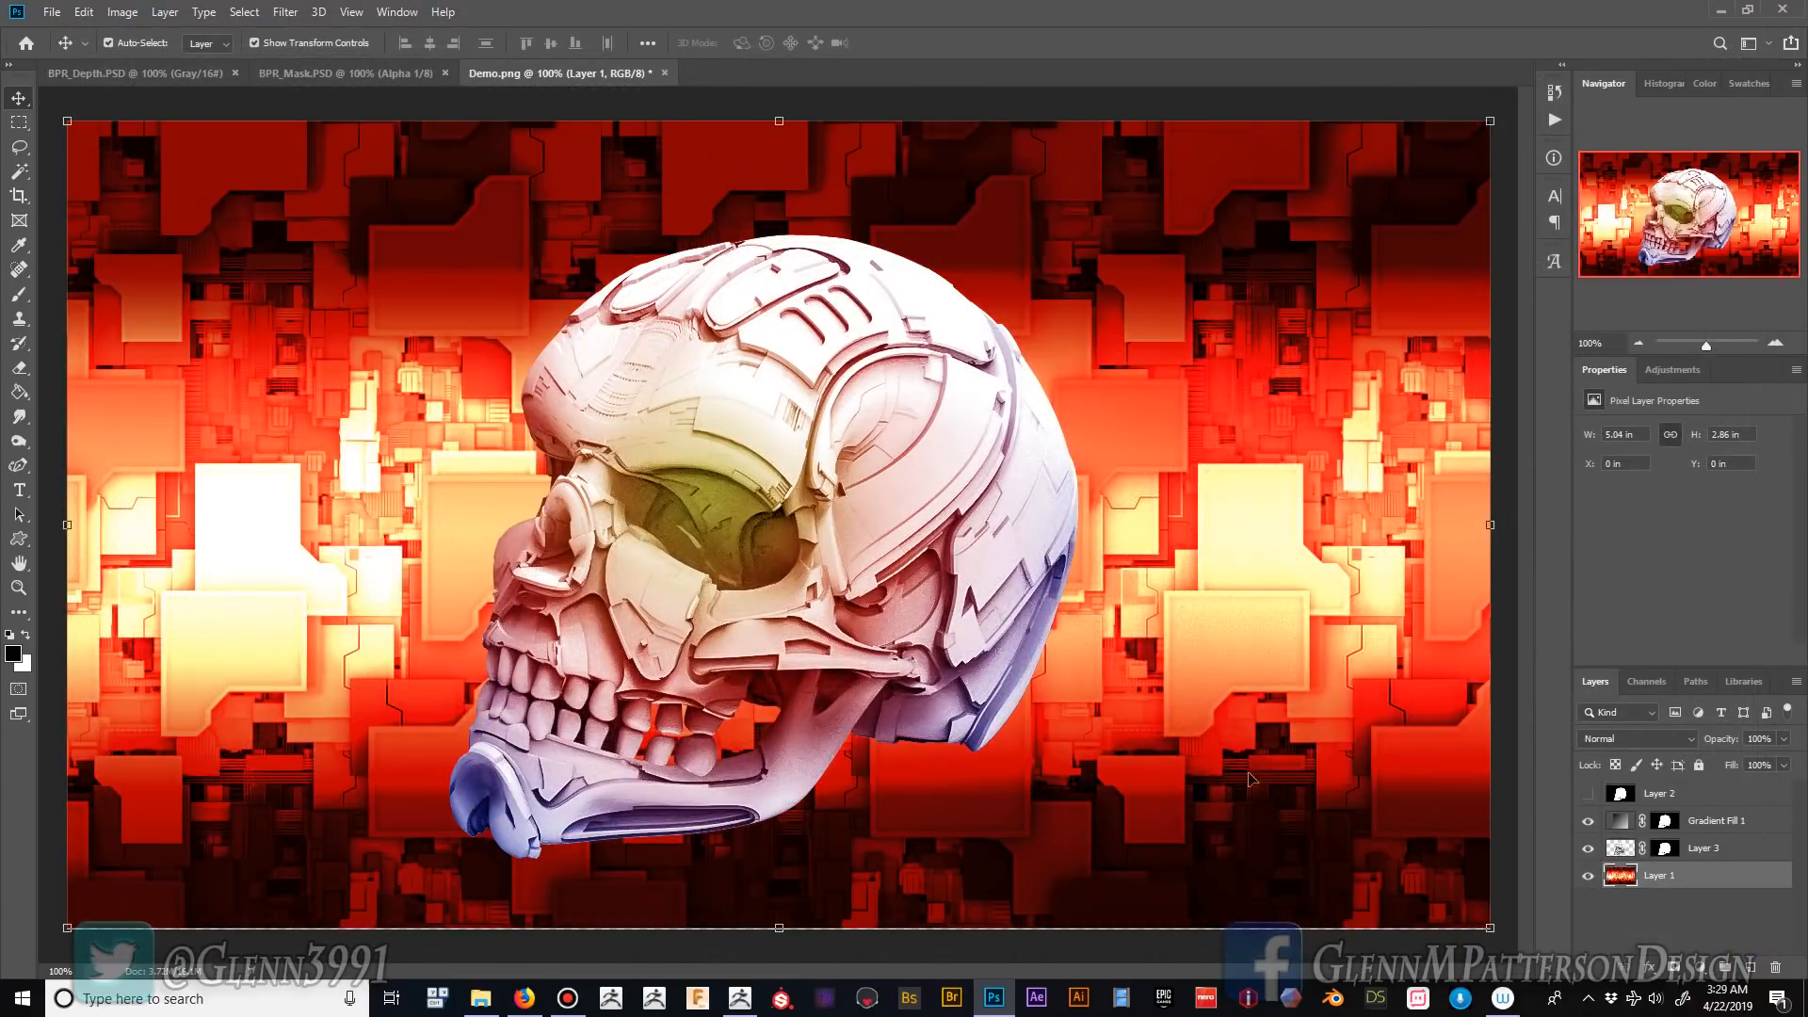
- Add a new layer beneath Layer 1 and fill it with black
left_click(1750, 968, "ctrl")
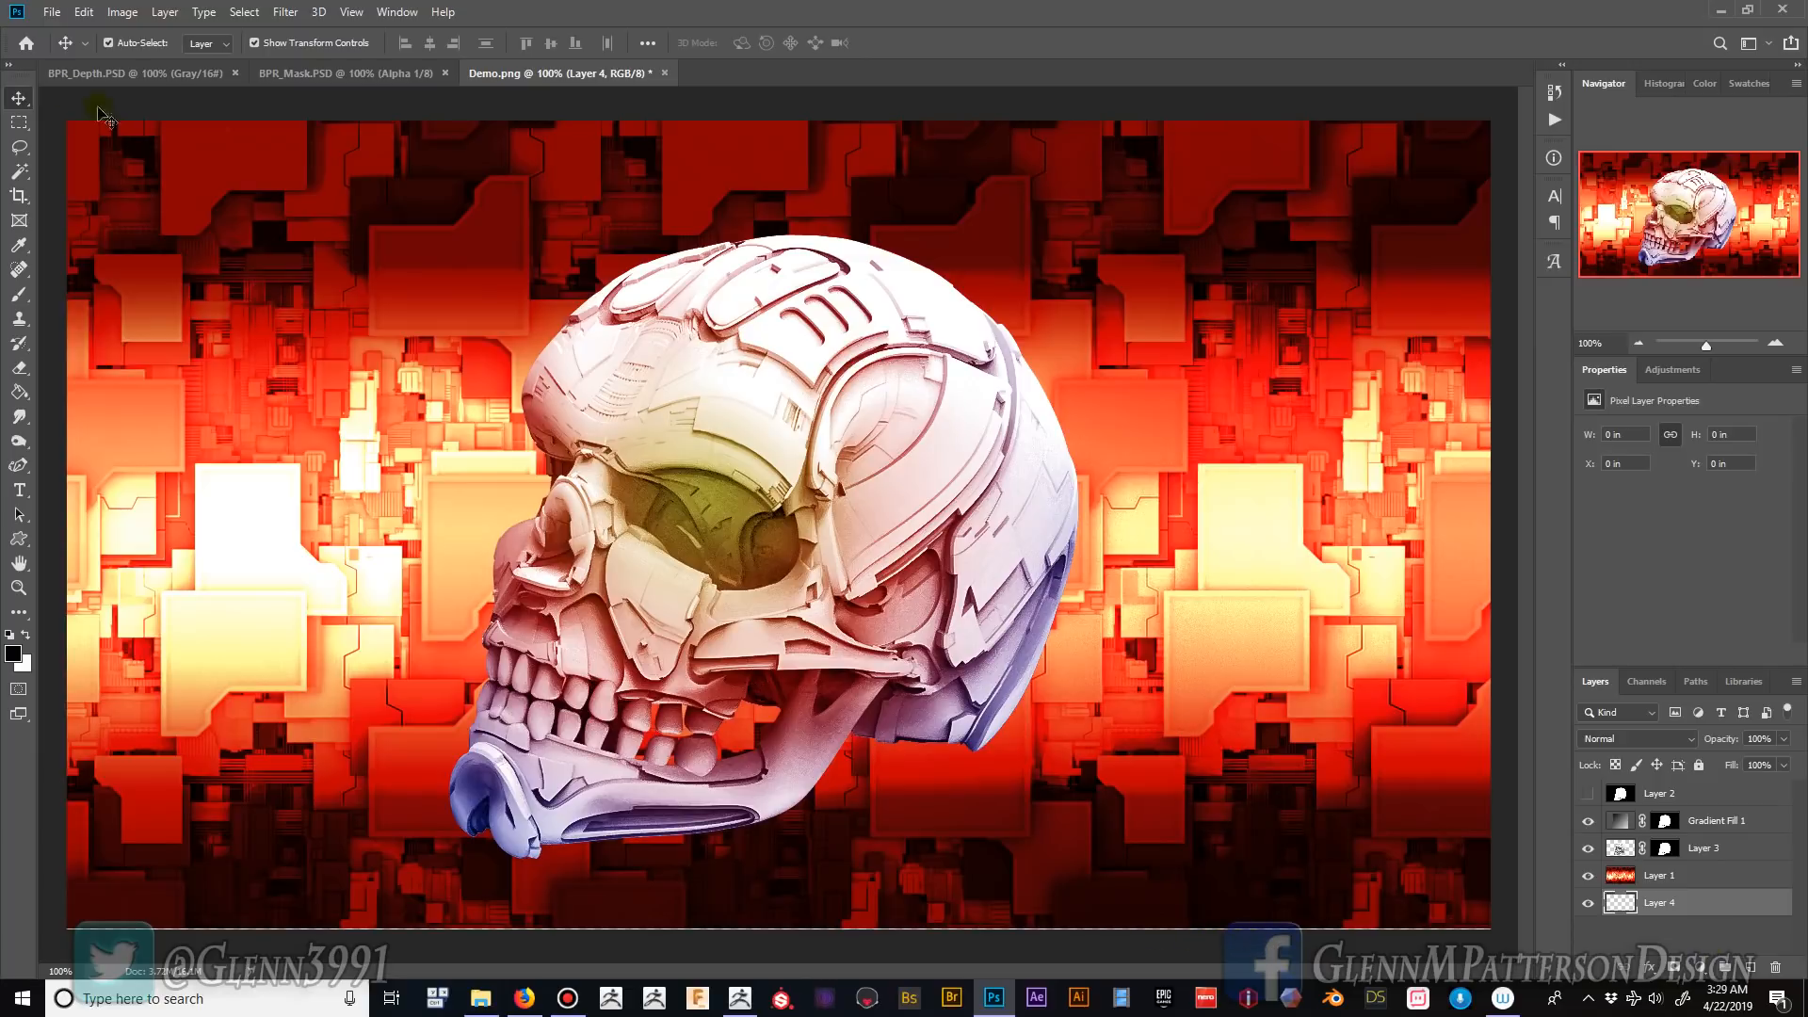
left_click(84, 11)
left_click(101, 304)
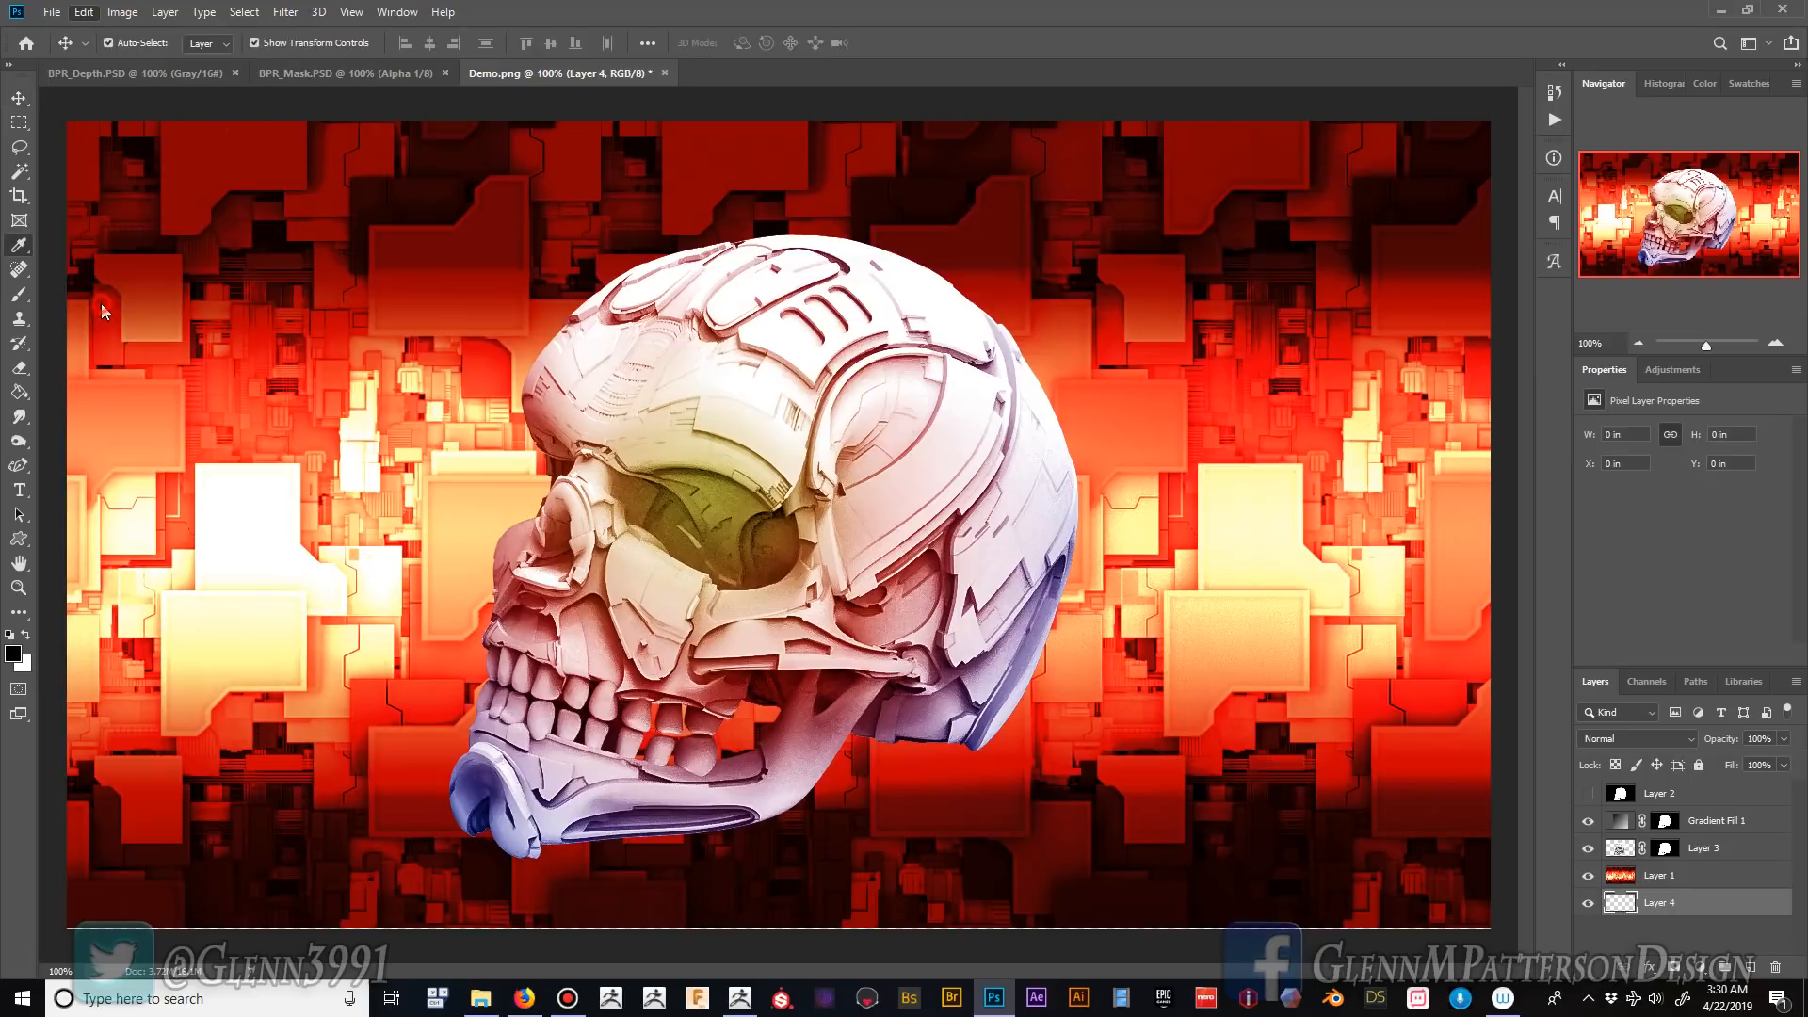
left_click(1013, 291)
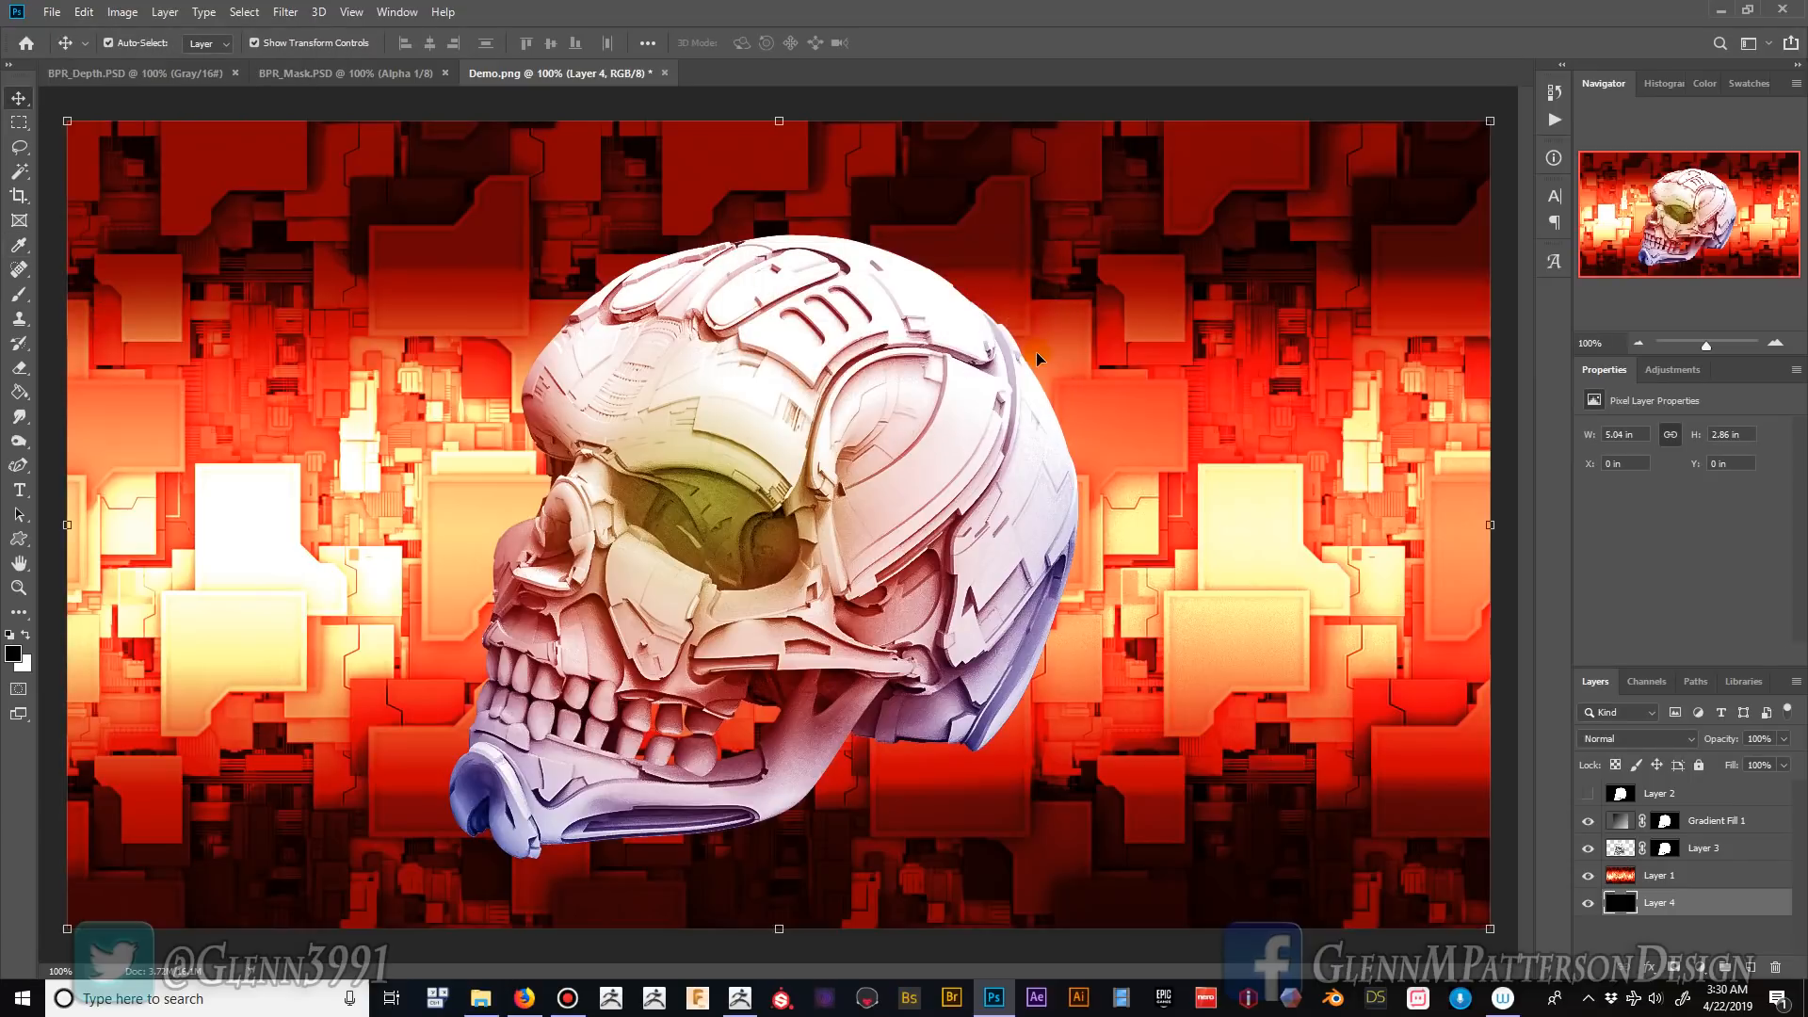
- Merge Layer 1 down into the black layer beneath it
left_click(1700, 878)
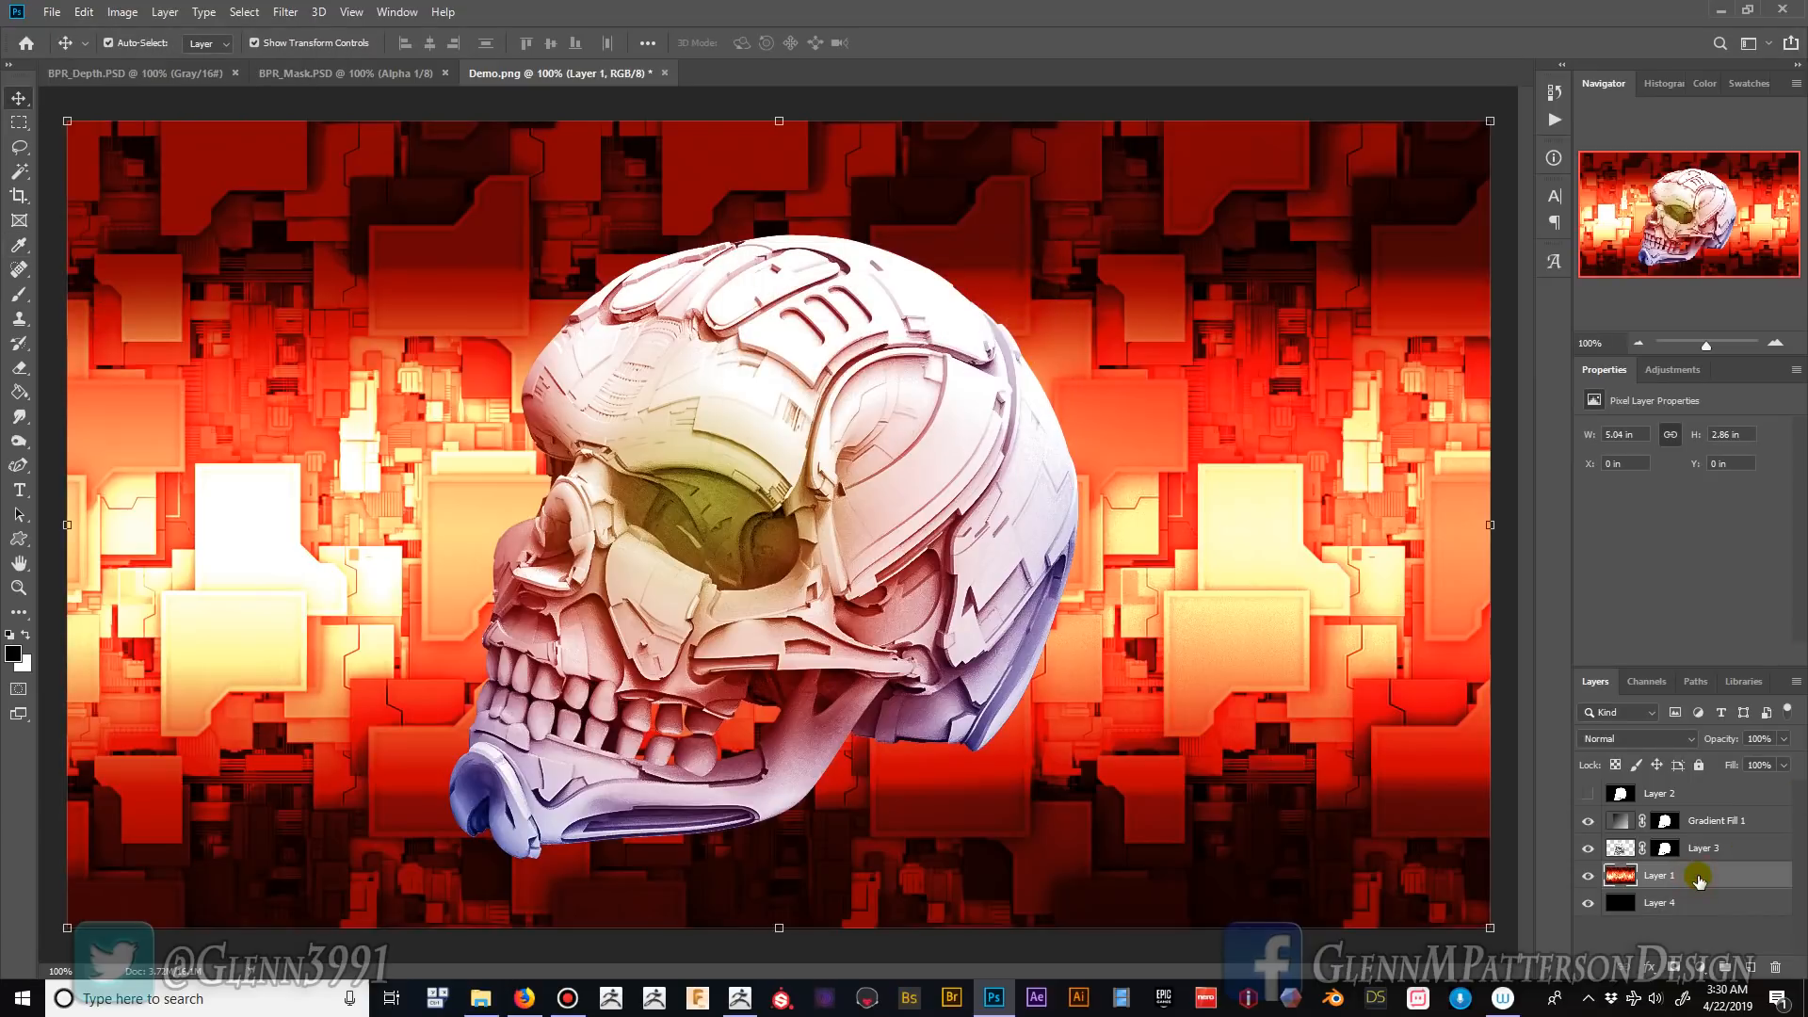
right_click(1700, 879)
left_click(1636, 636)
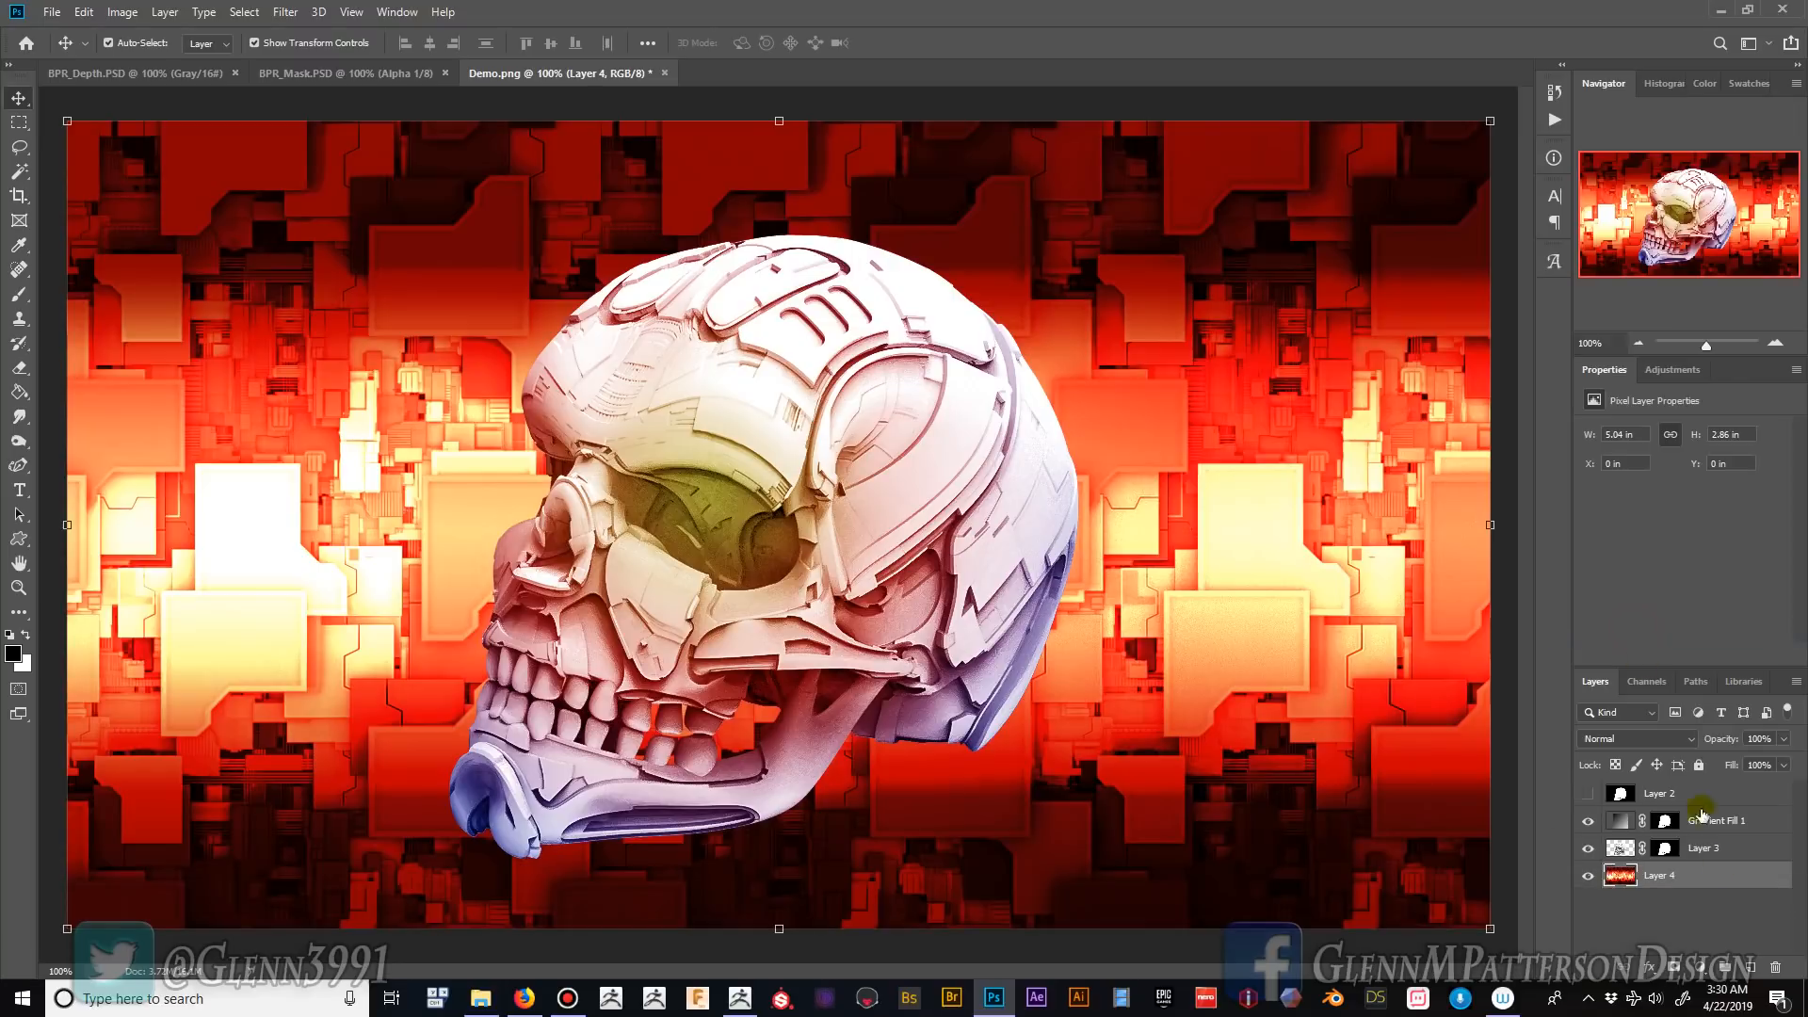
- Apply a Tilt-Shift blur of 15 px to the merged background layer
left_click(285, 11)
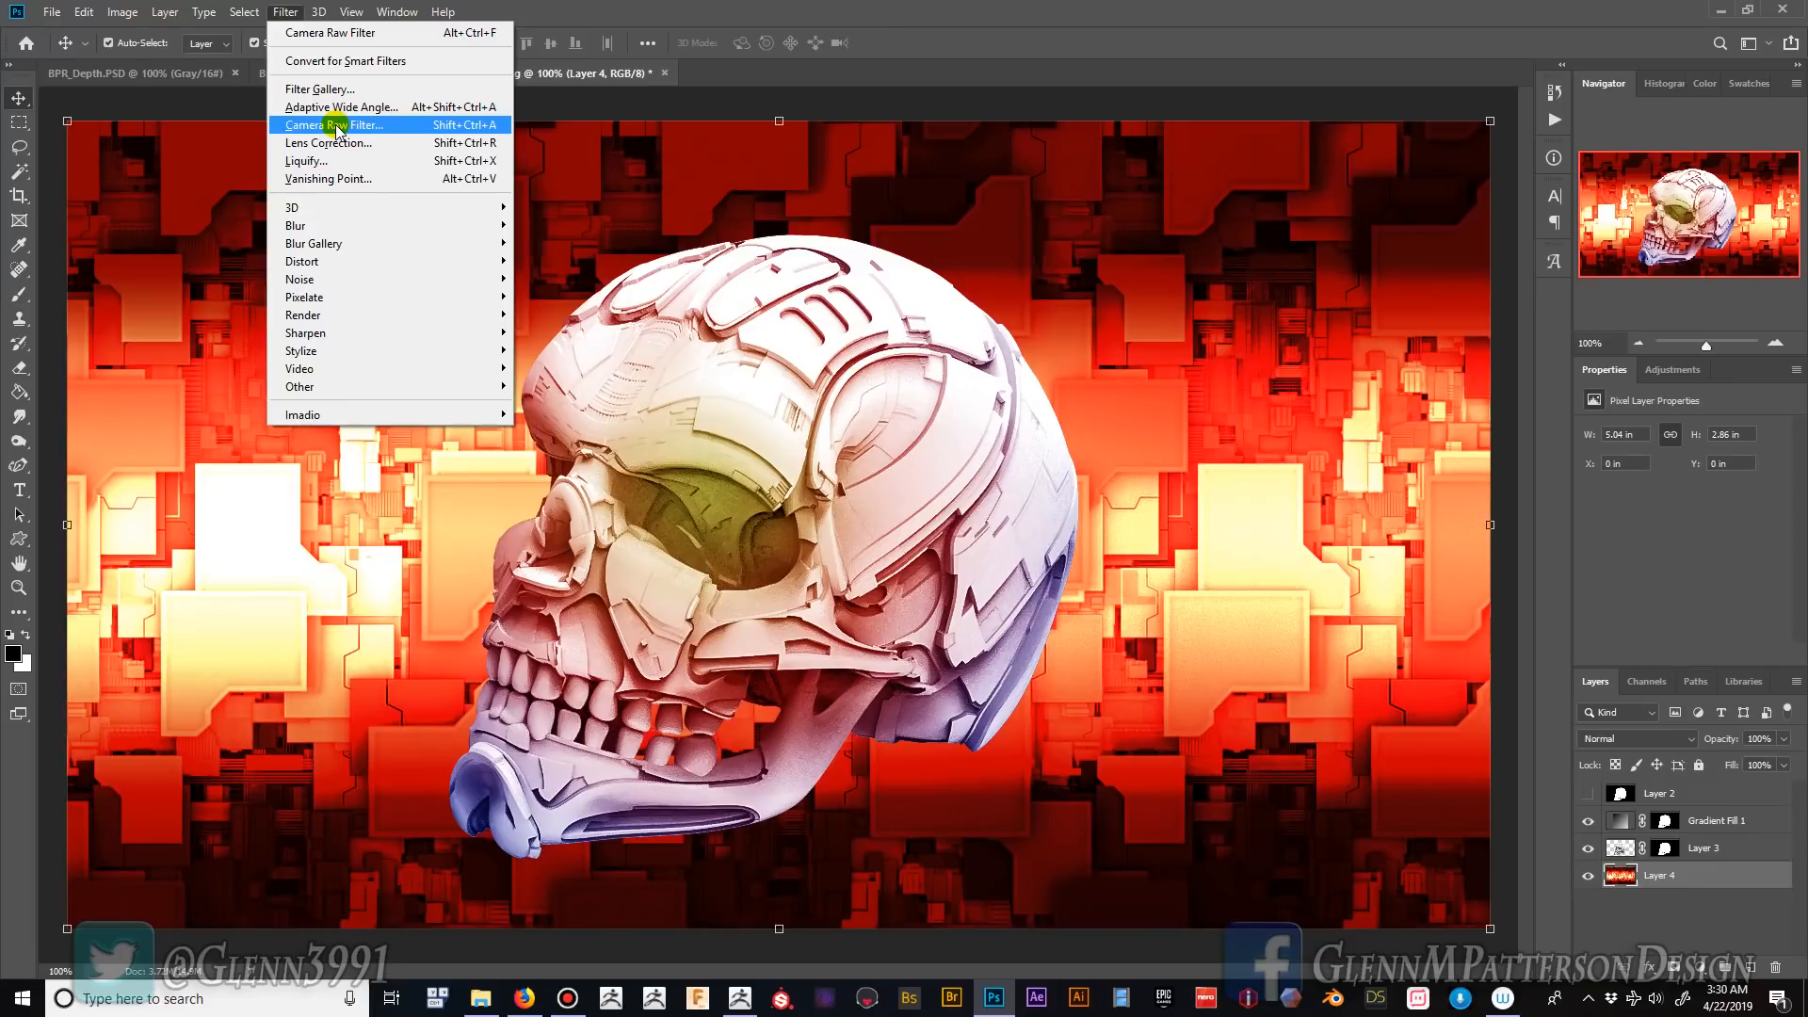
mouse_move(452, 243)
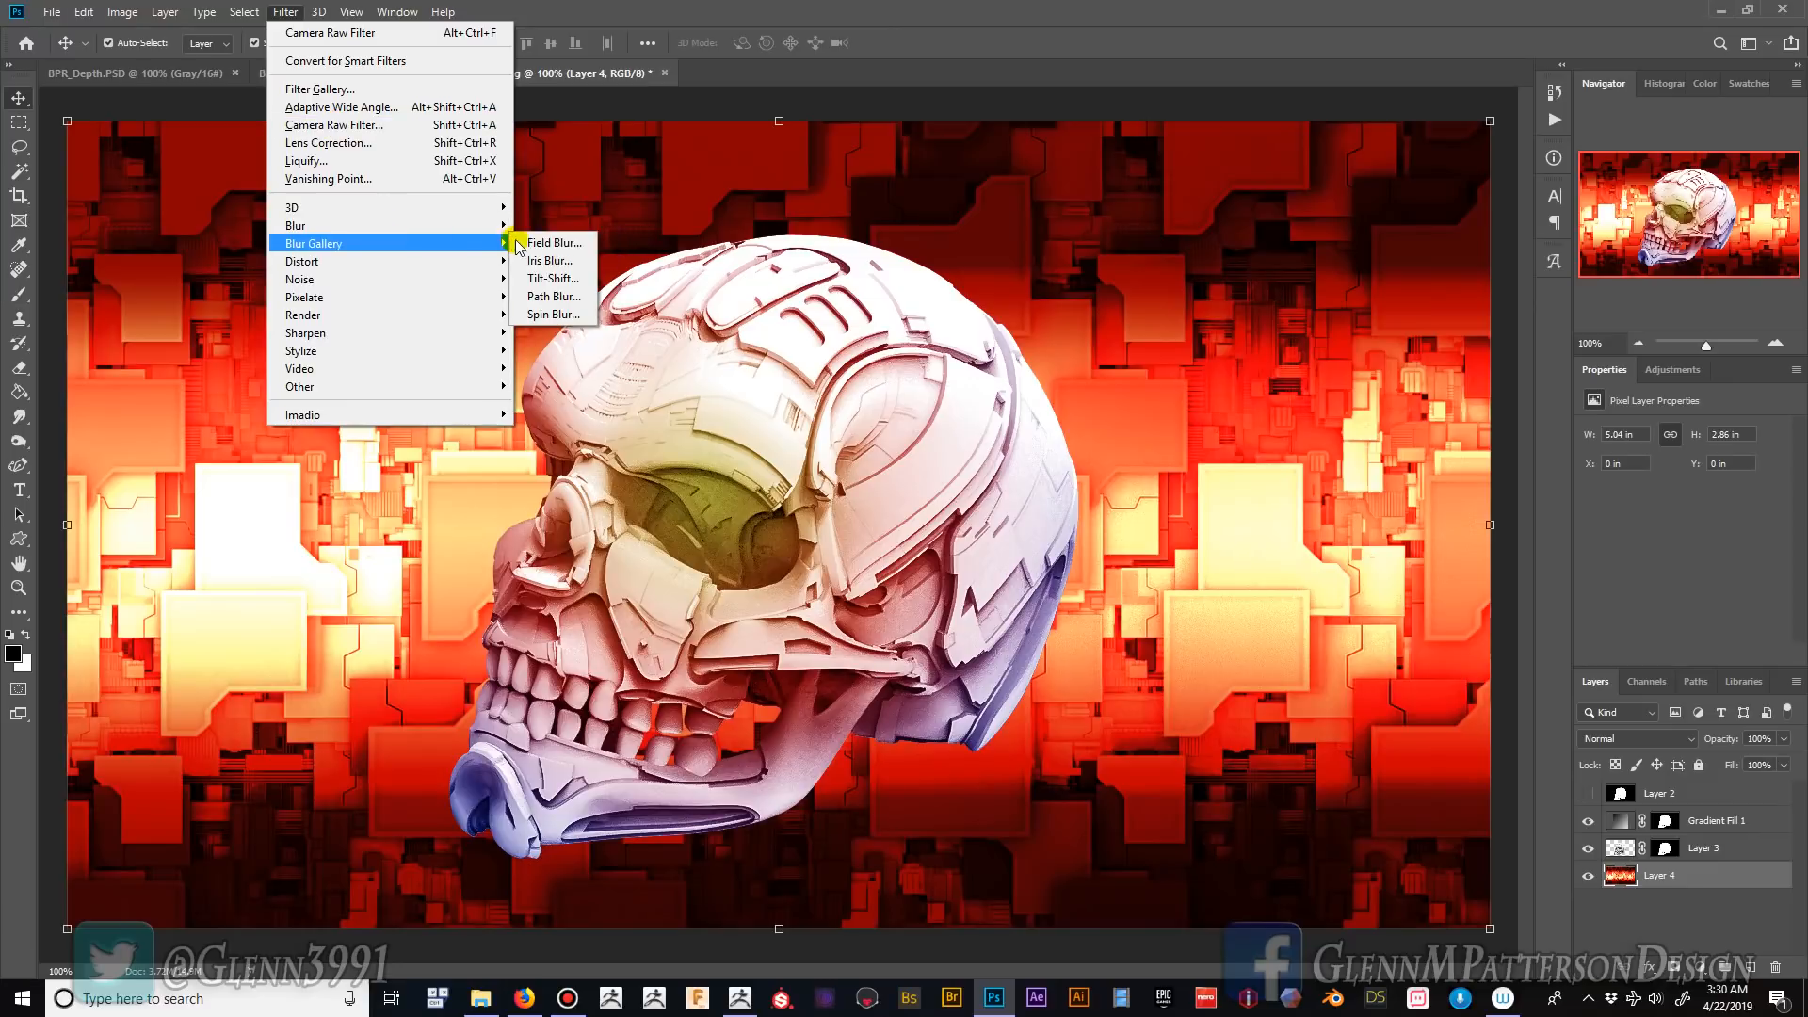
left_click(553, 279)
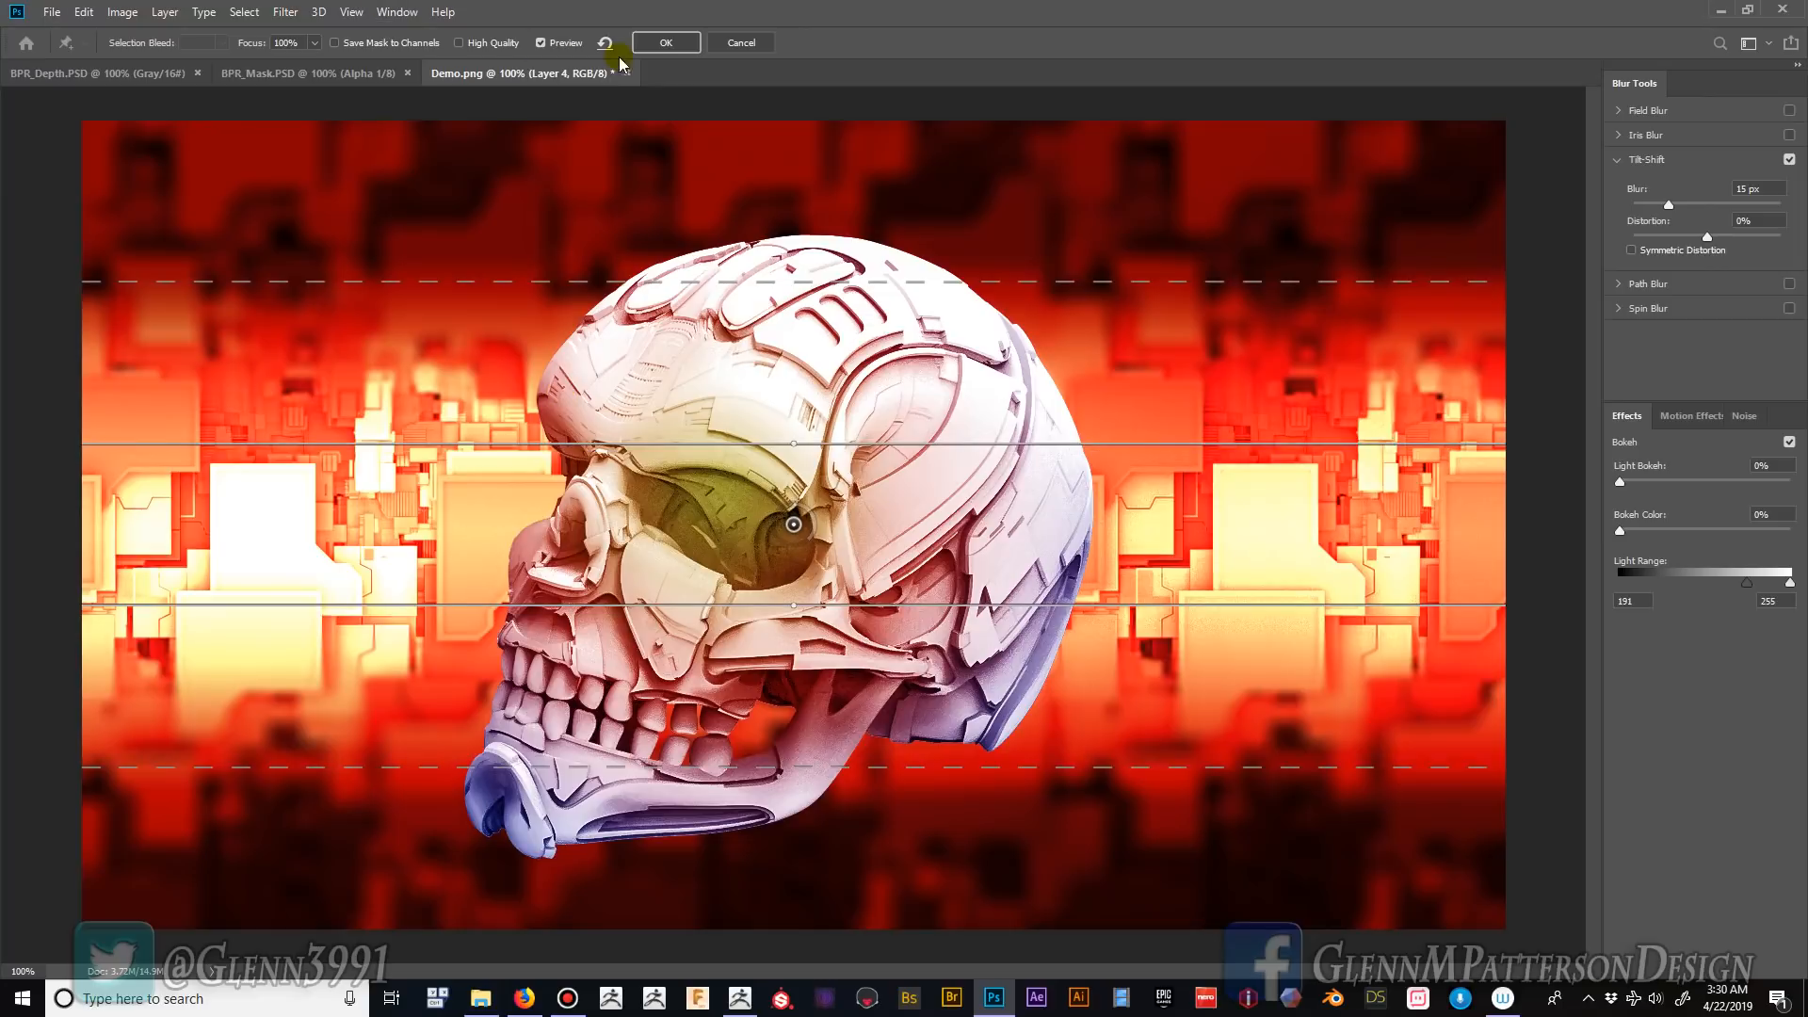
left_click(664, 43)
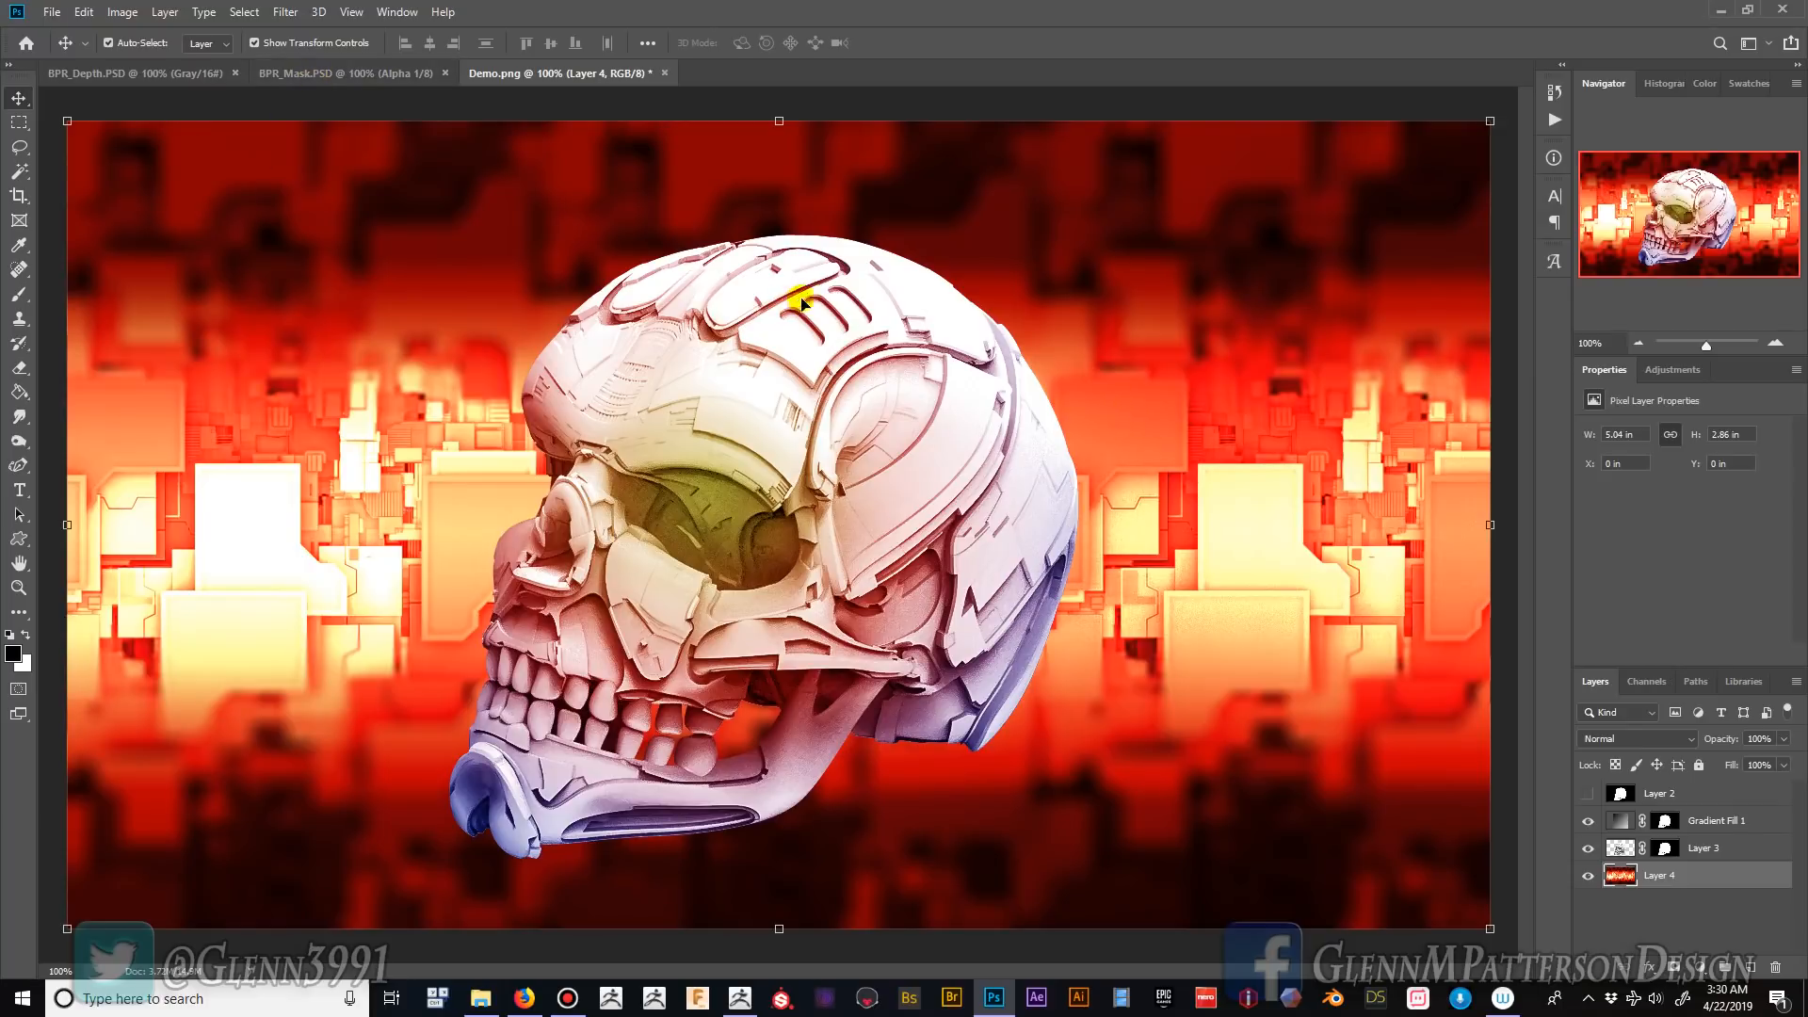
- Save the composite as a JPEG named Demo in the Demo folder at quality 10, with the export preview enabled
left_click(50, 12)
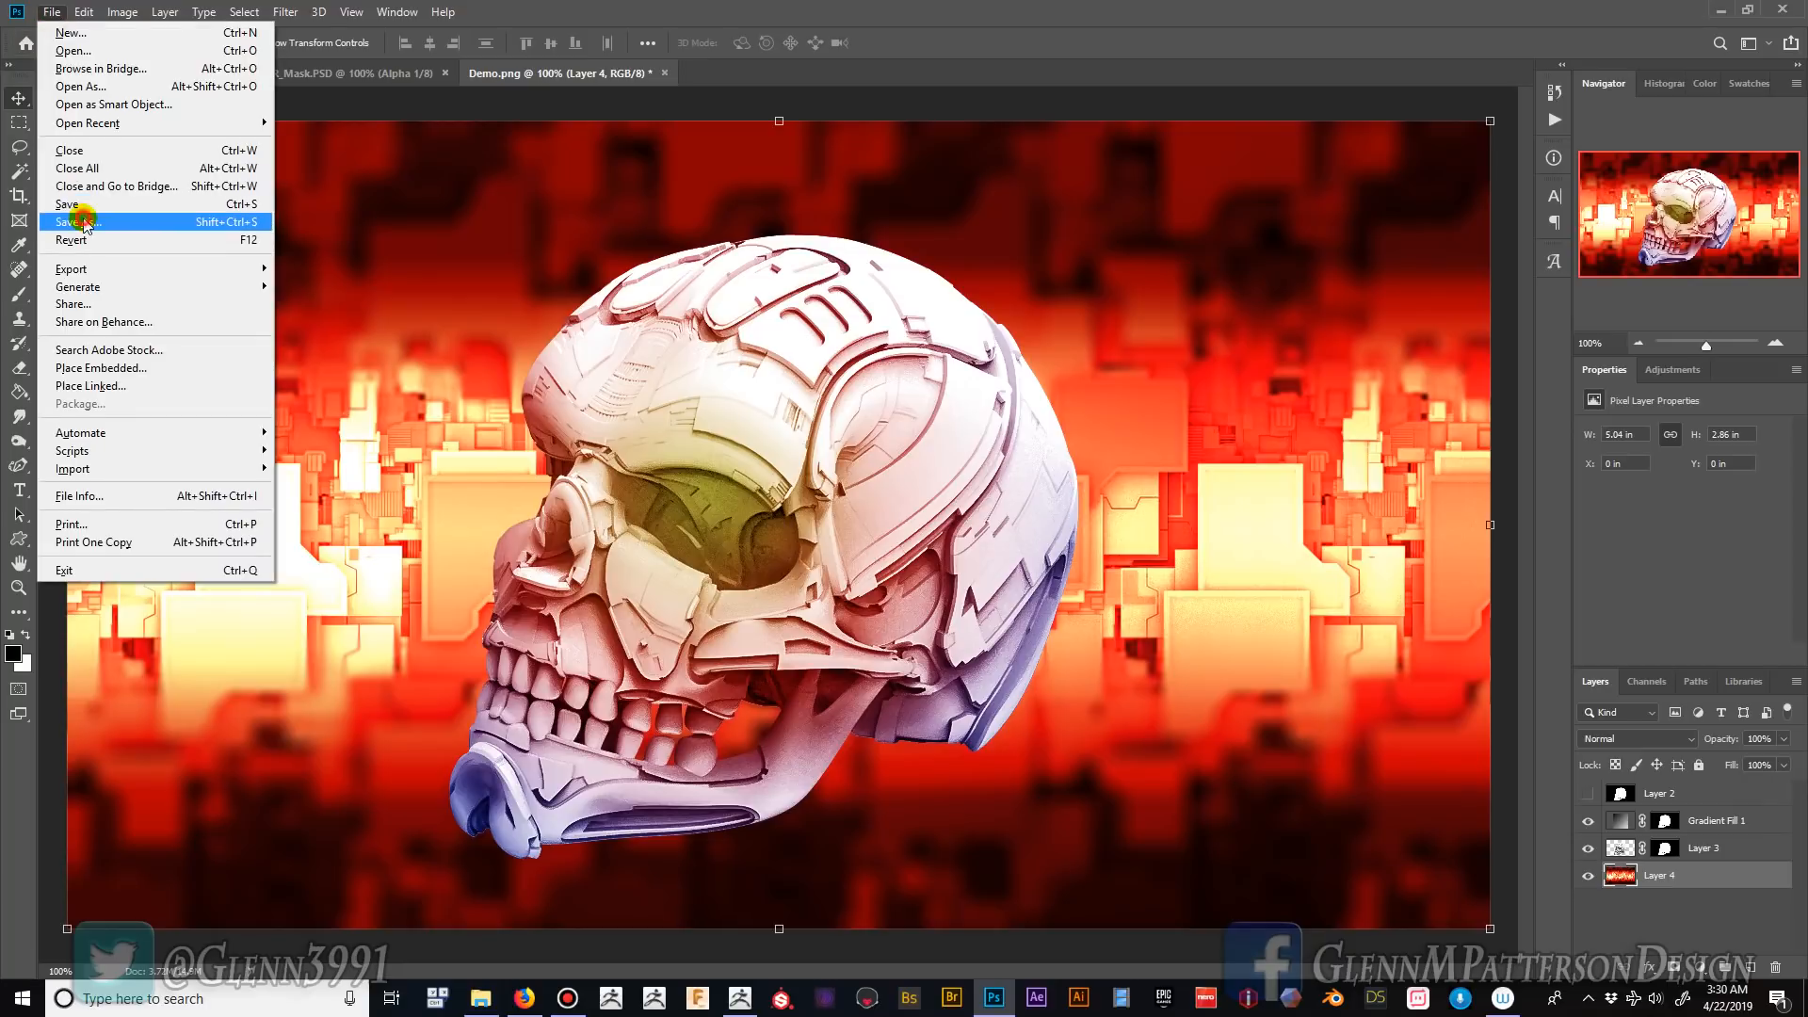
left_click(864, 459)
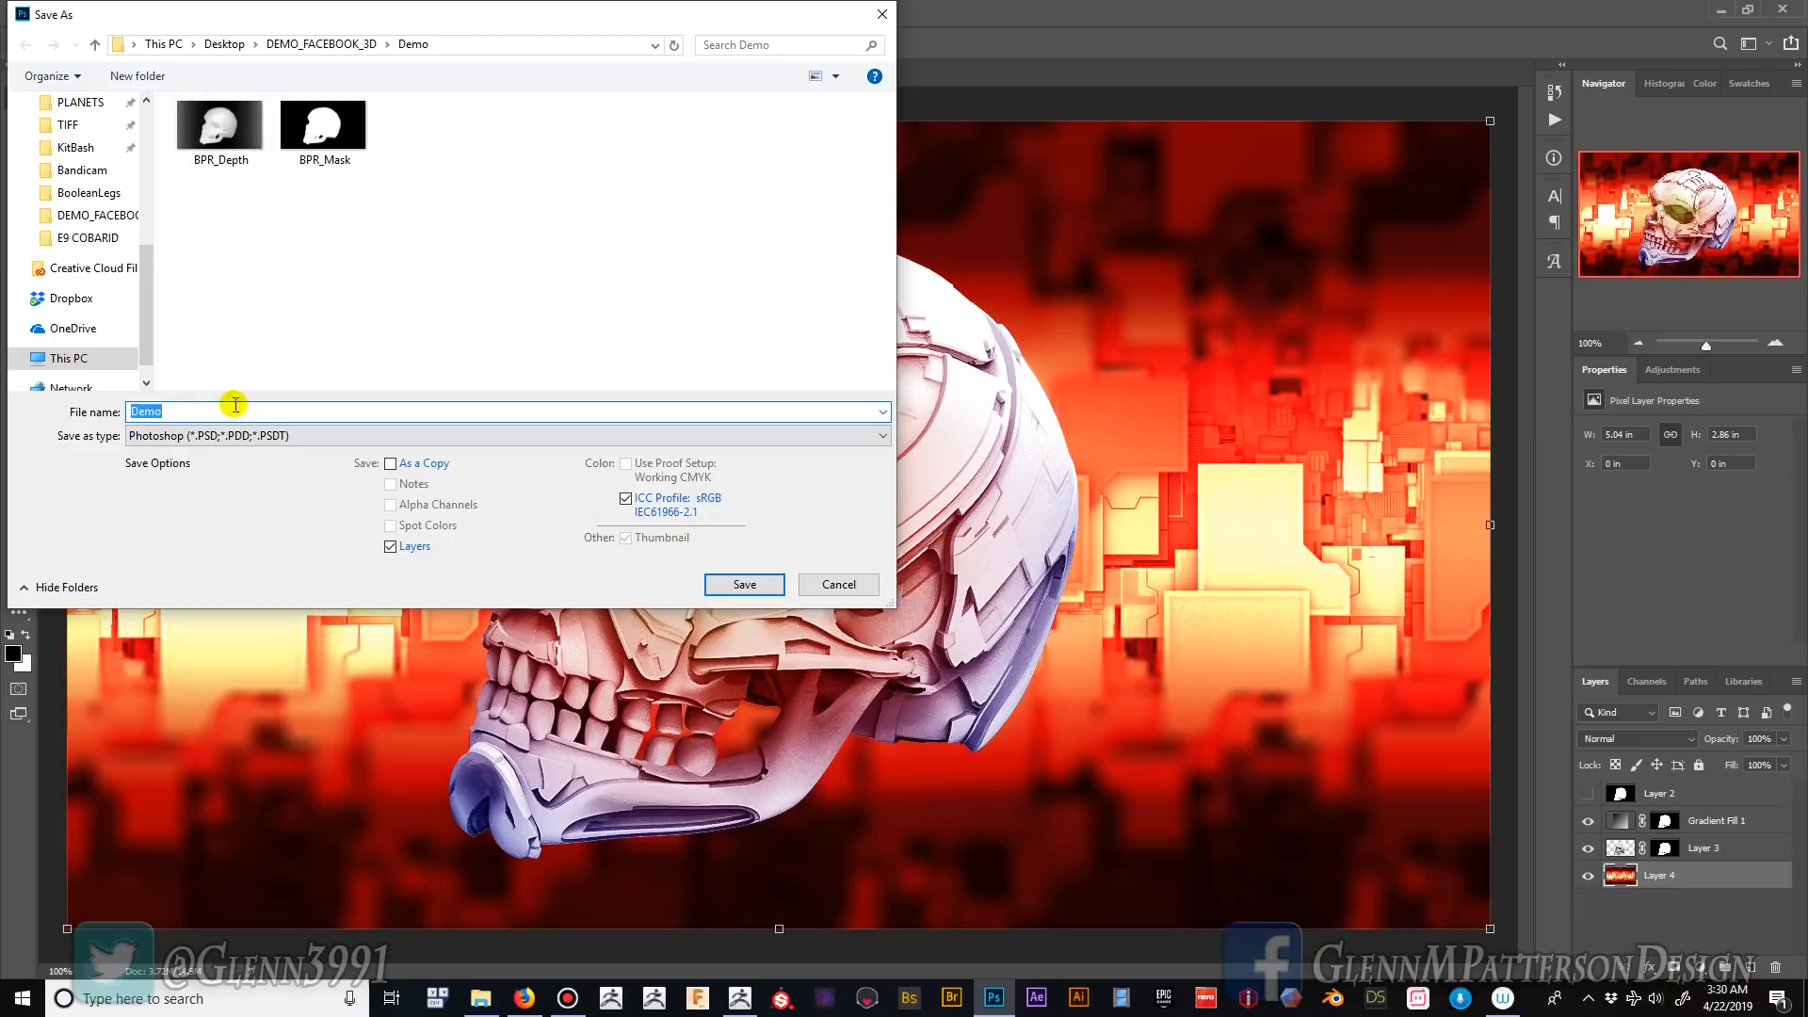
left_click(209, 437)
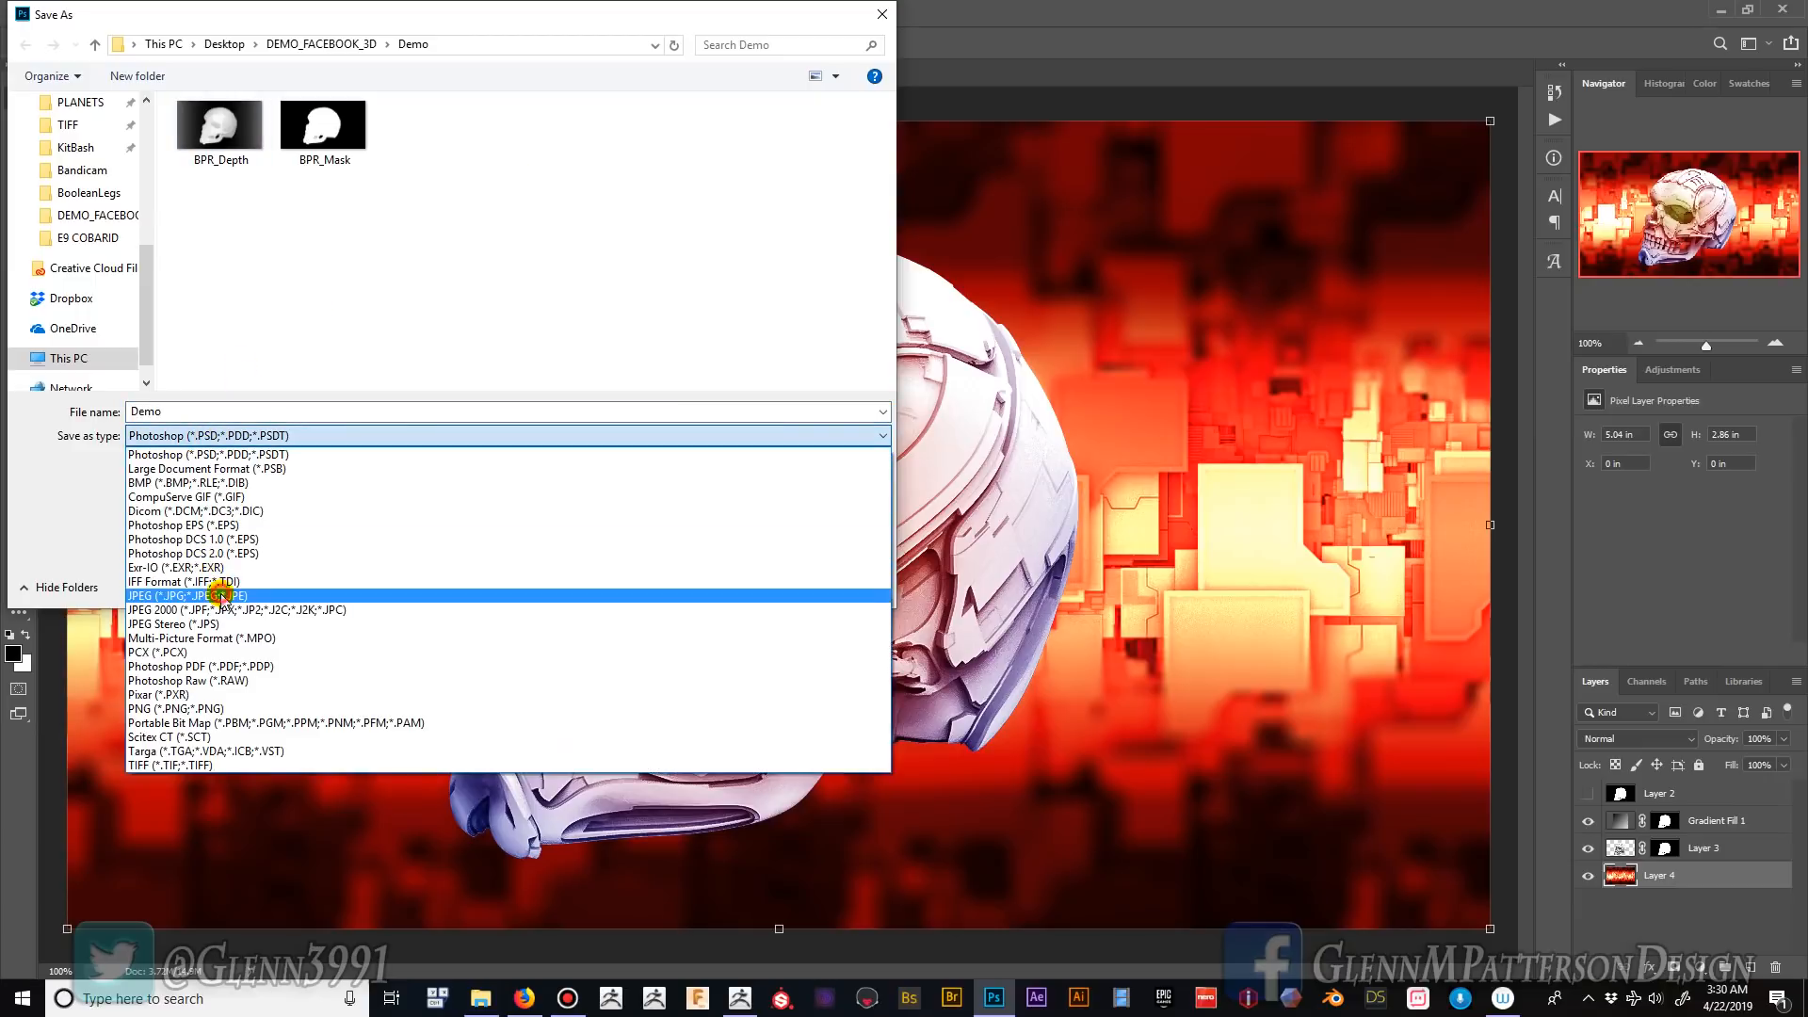
left_click(221, 589)
left_click(202, 411)
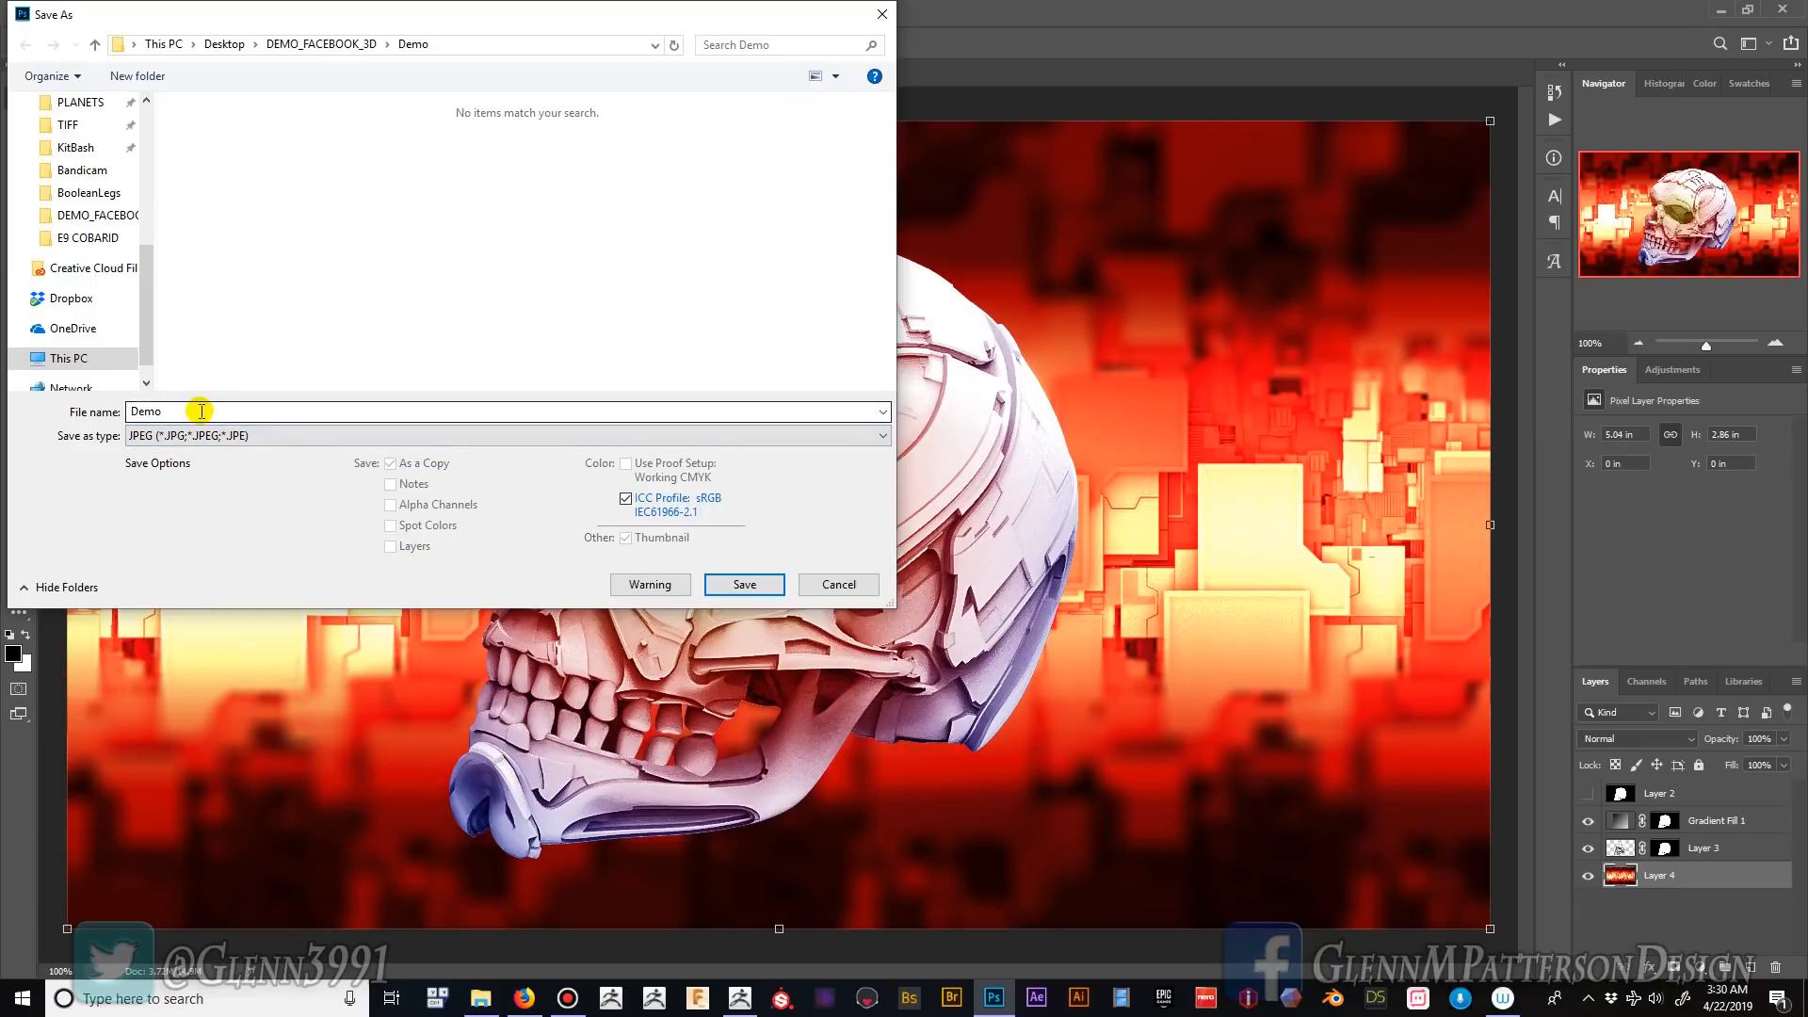
left_click(740, 584)
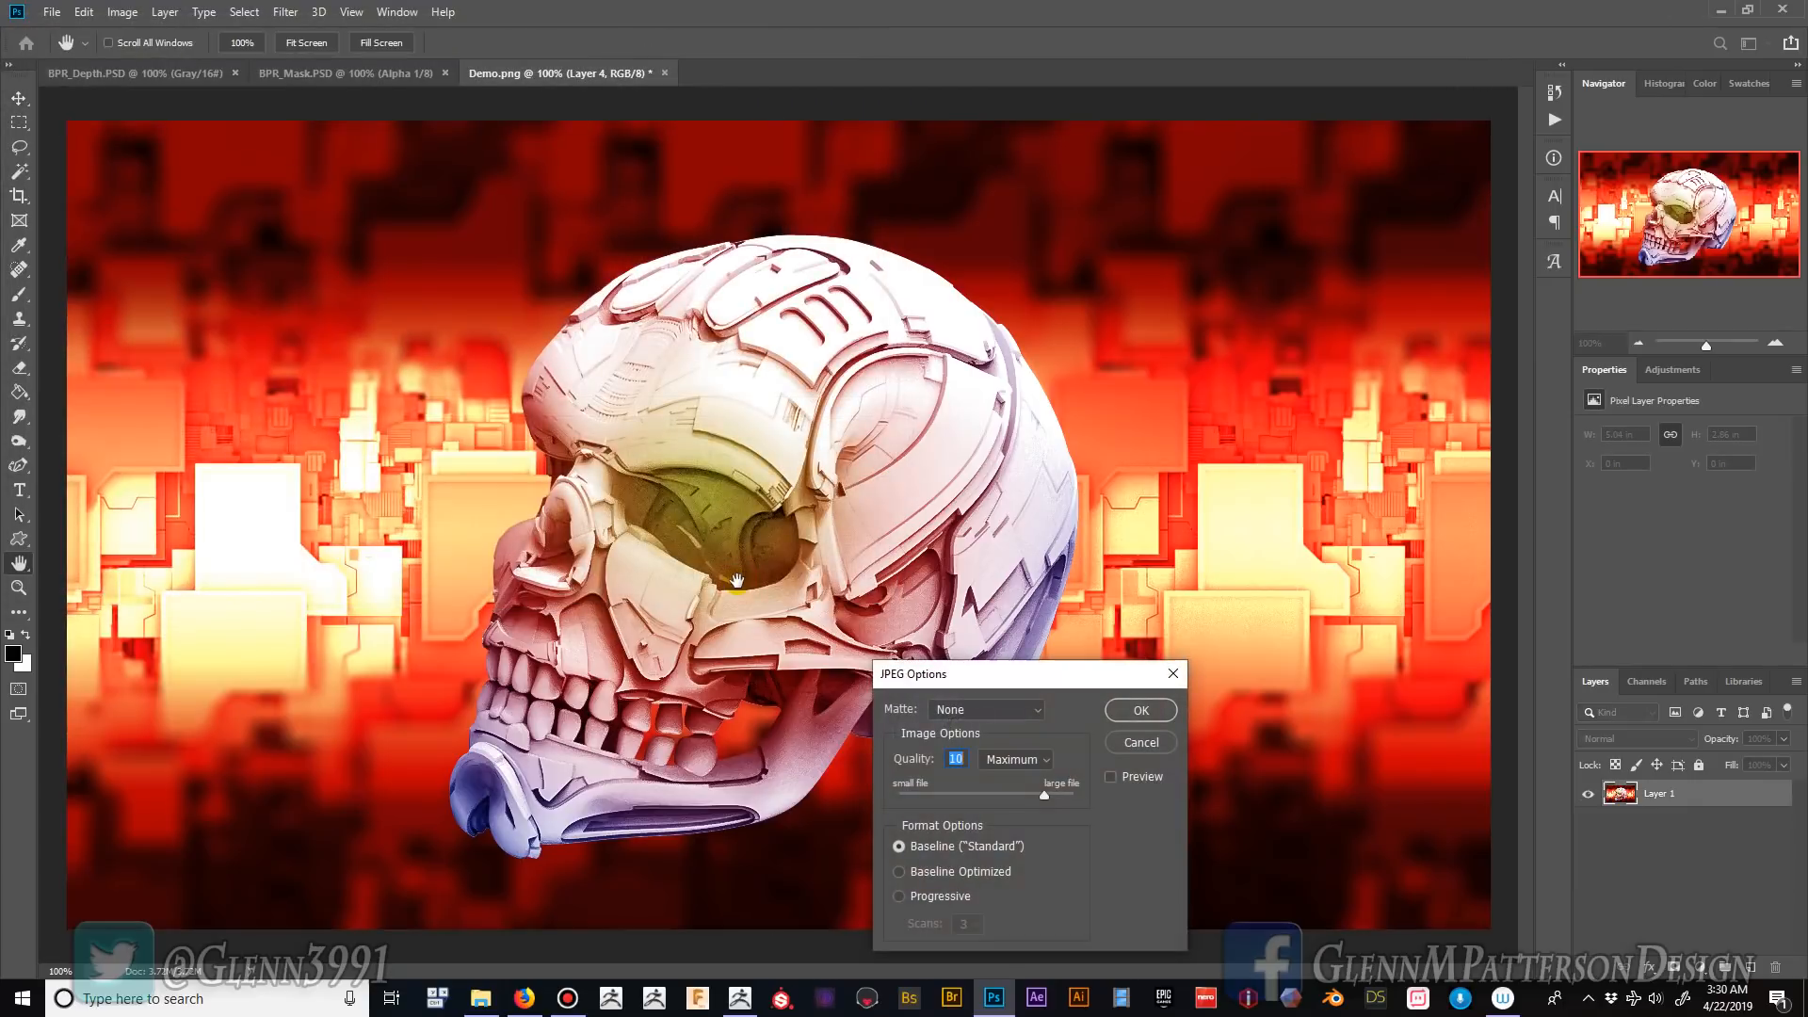
left_click(1112, 778)
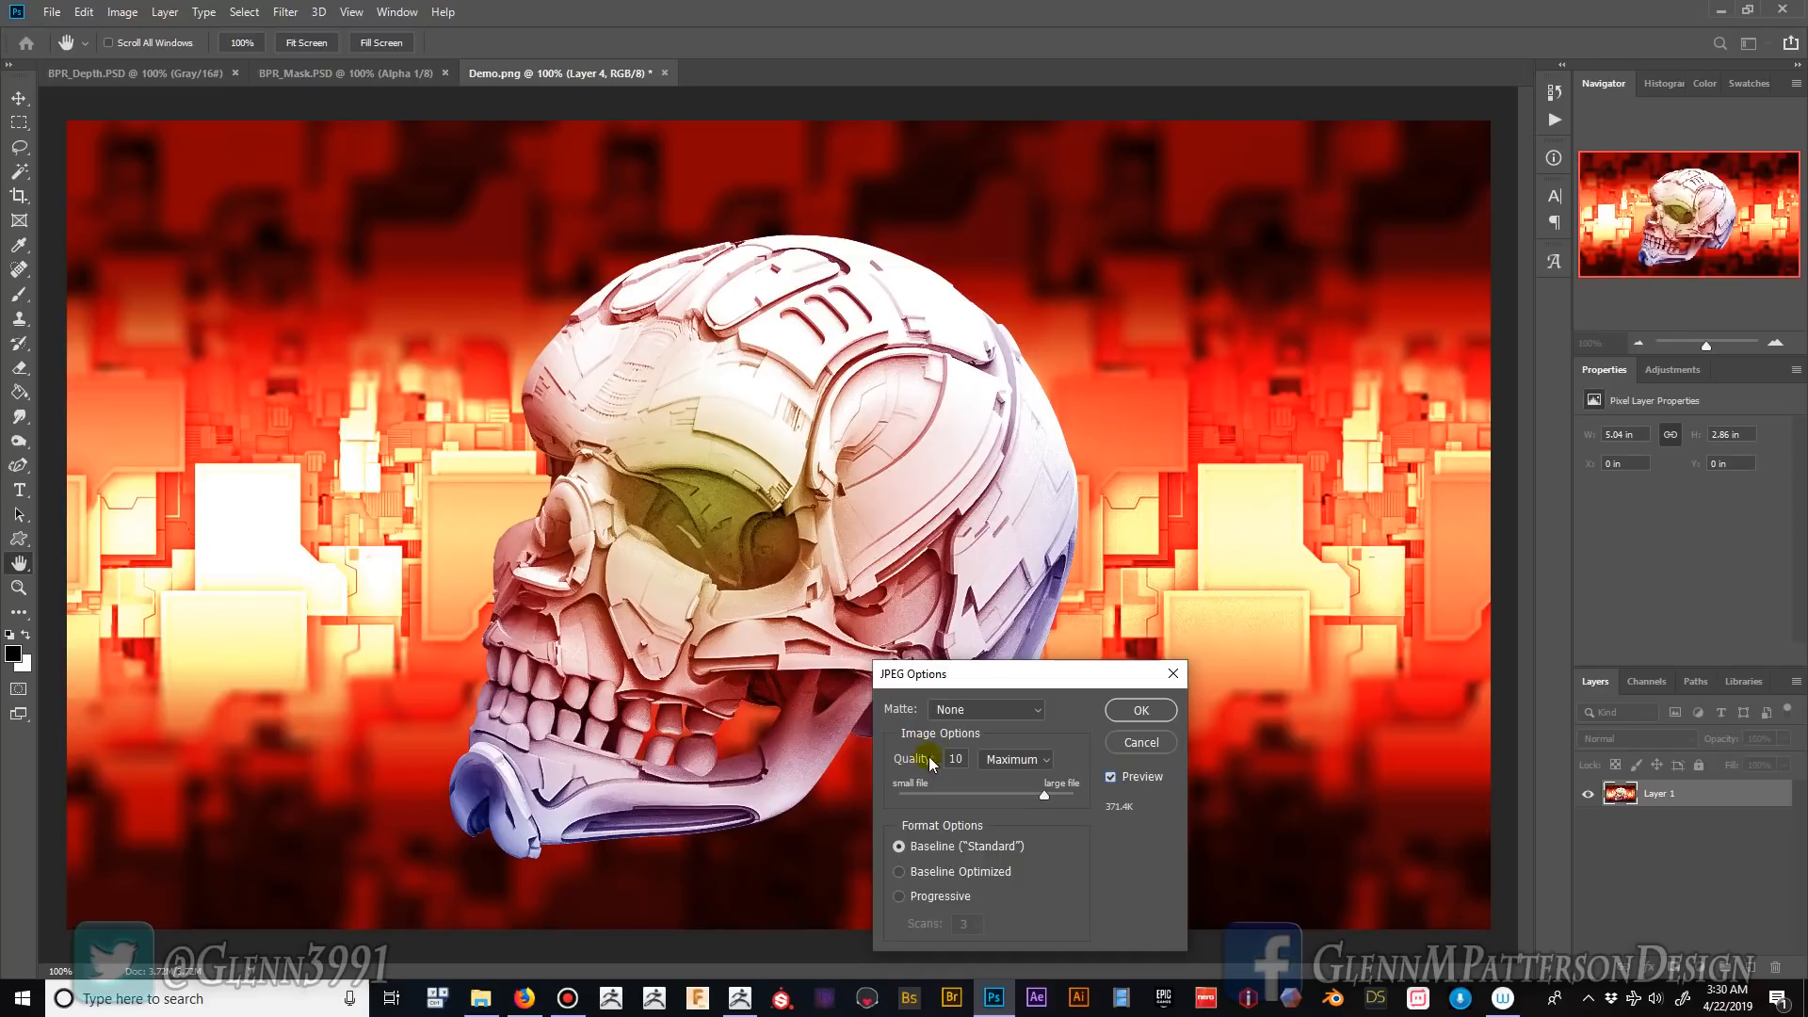
left_click(1141, 711)
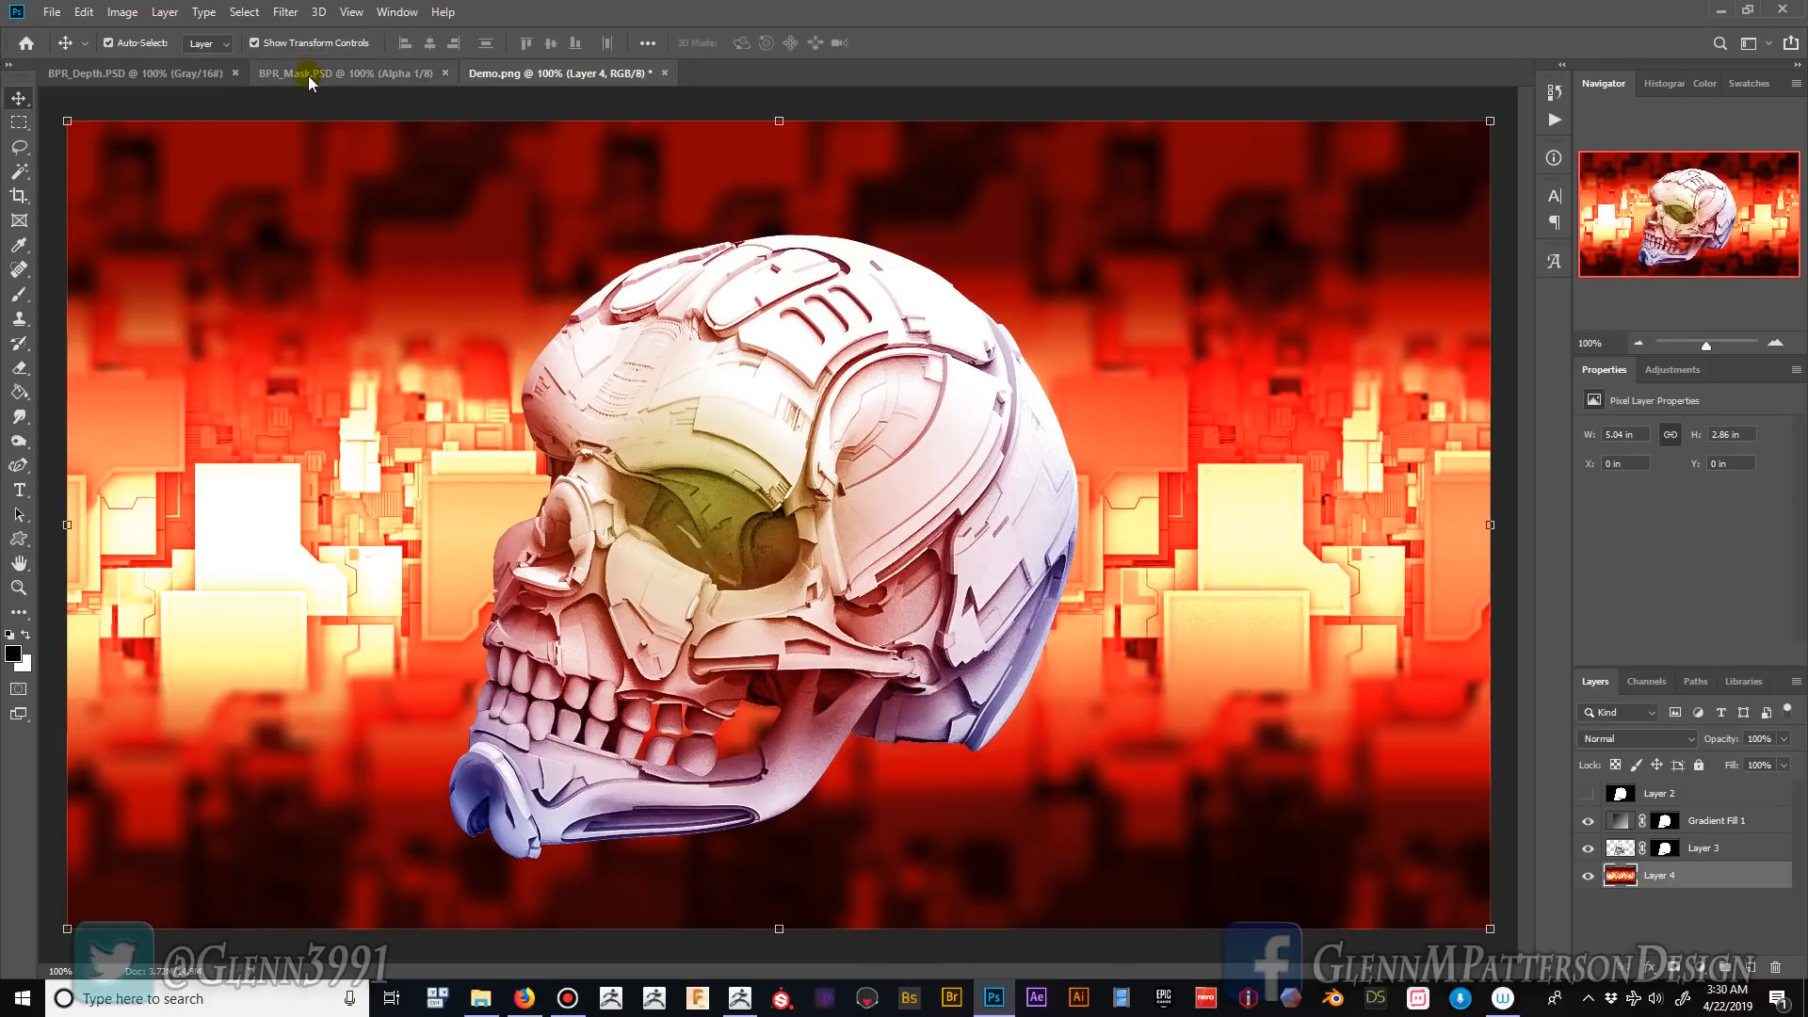
- Save the BPR_Depth document as a JPEG named Demo_depth in the Demo folder at quality 10
left_click(138, 74)
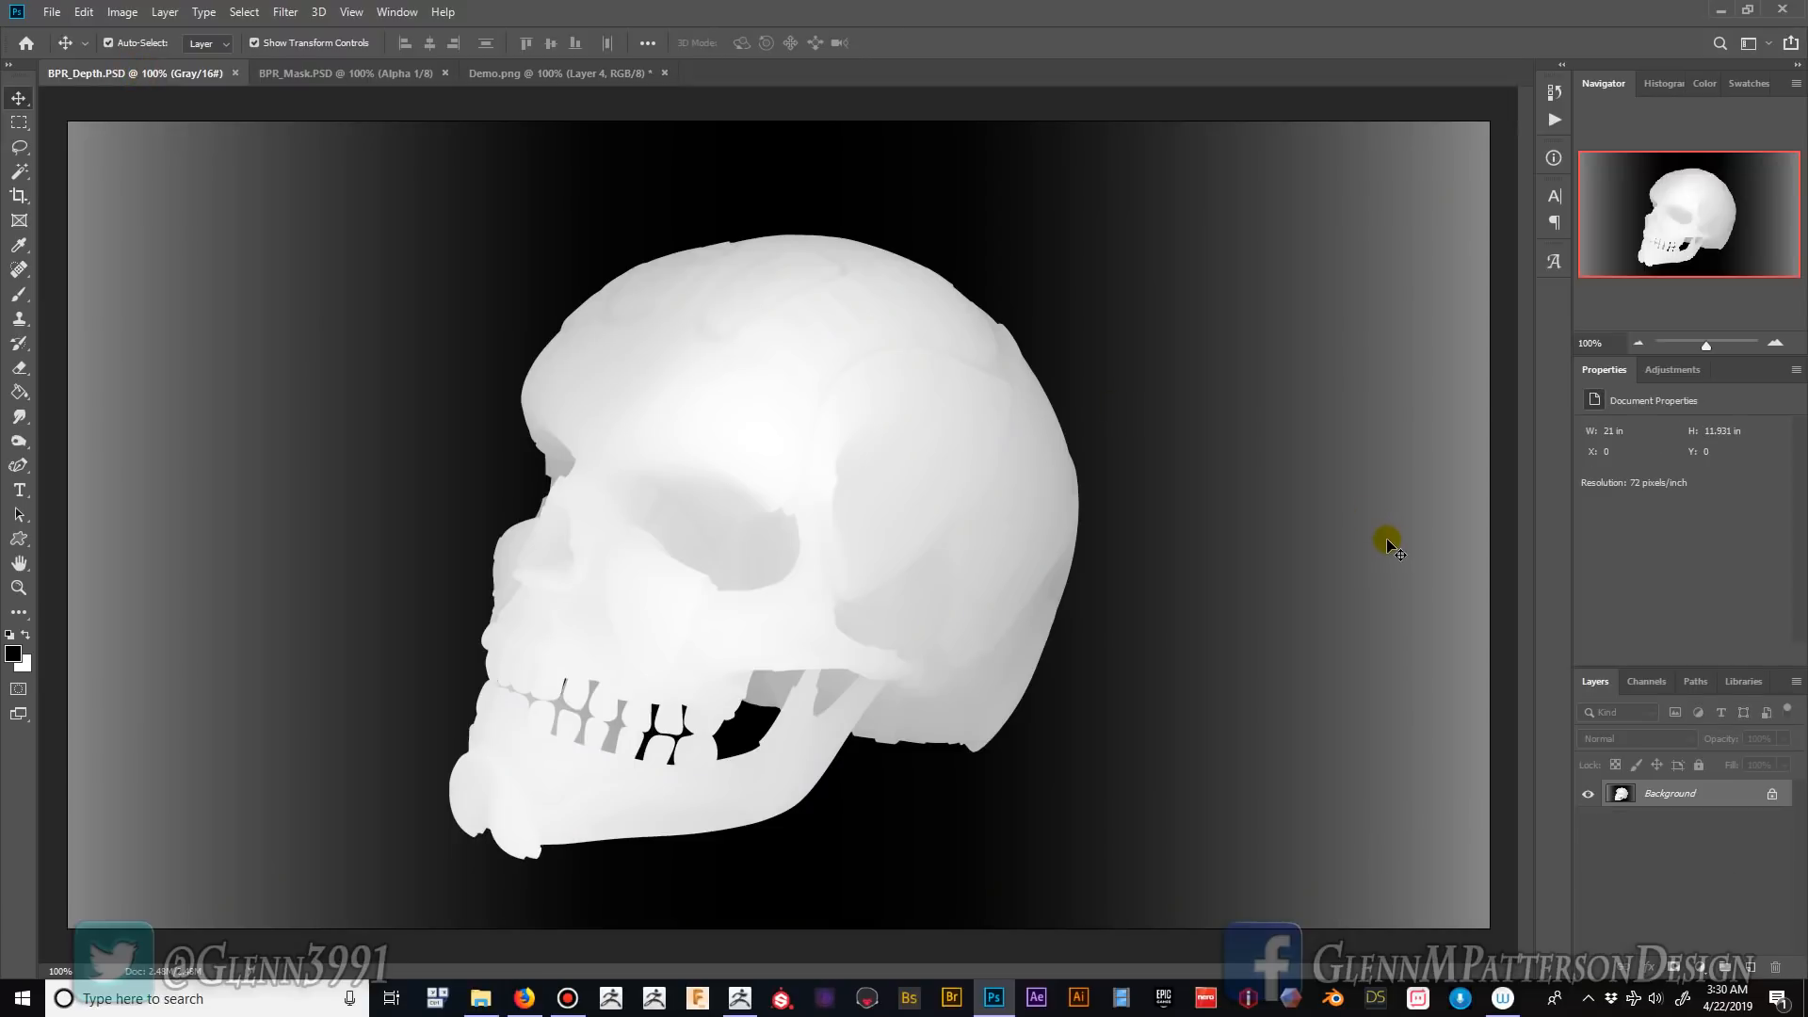
left_click(53, 13)
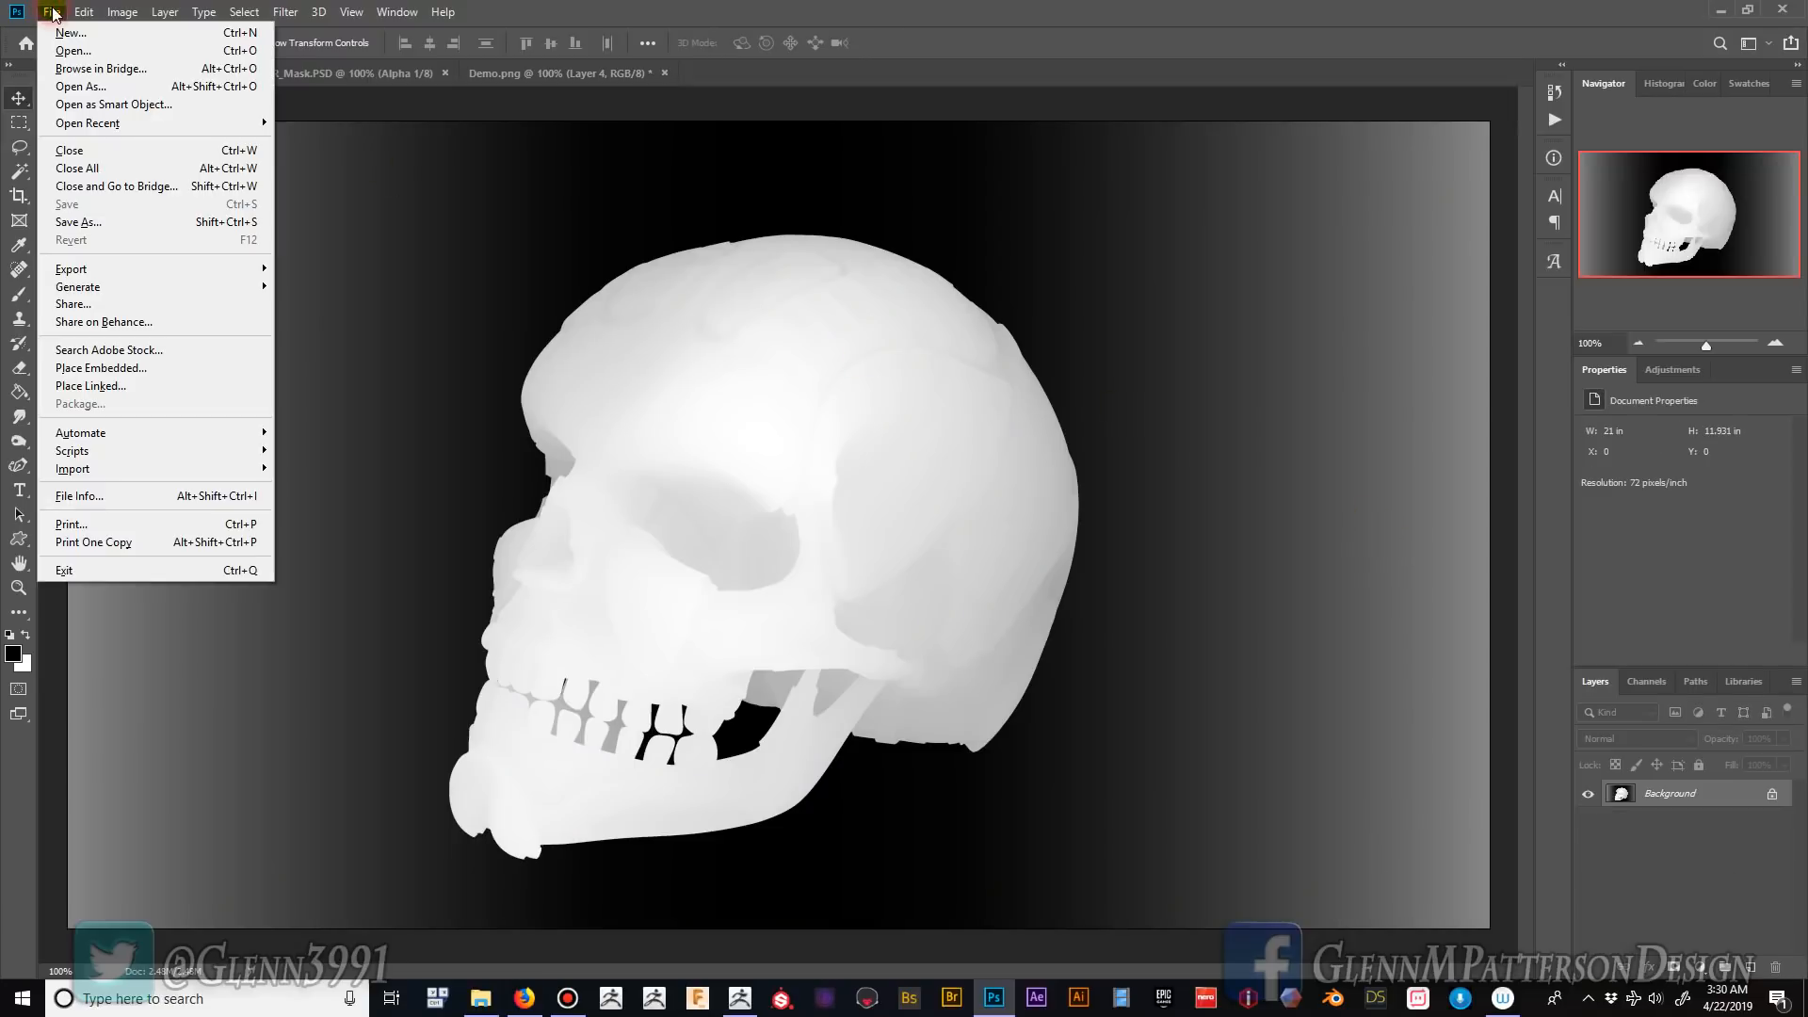
left_click(121, 230)
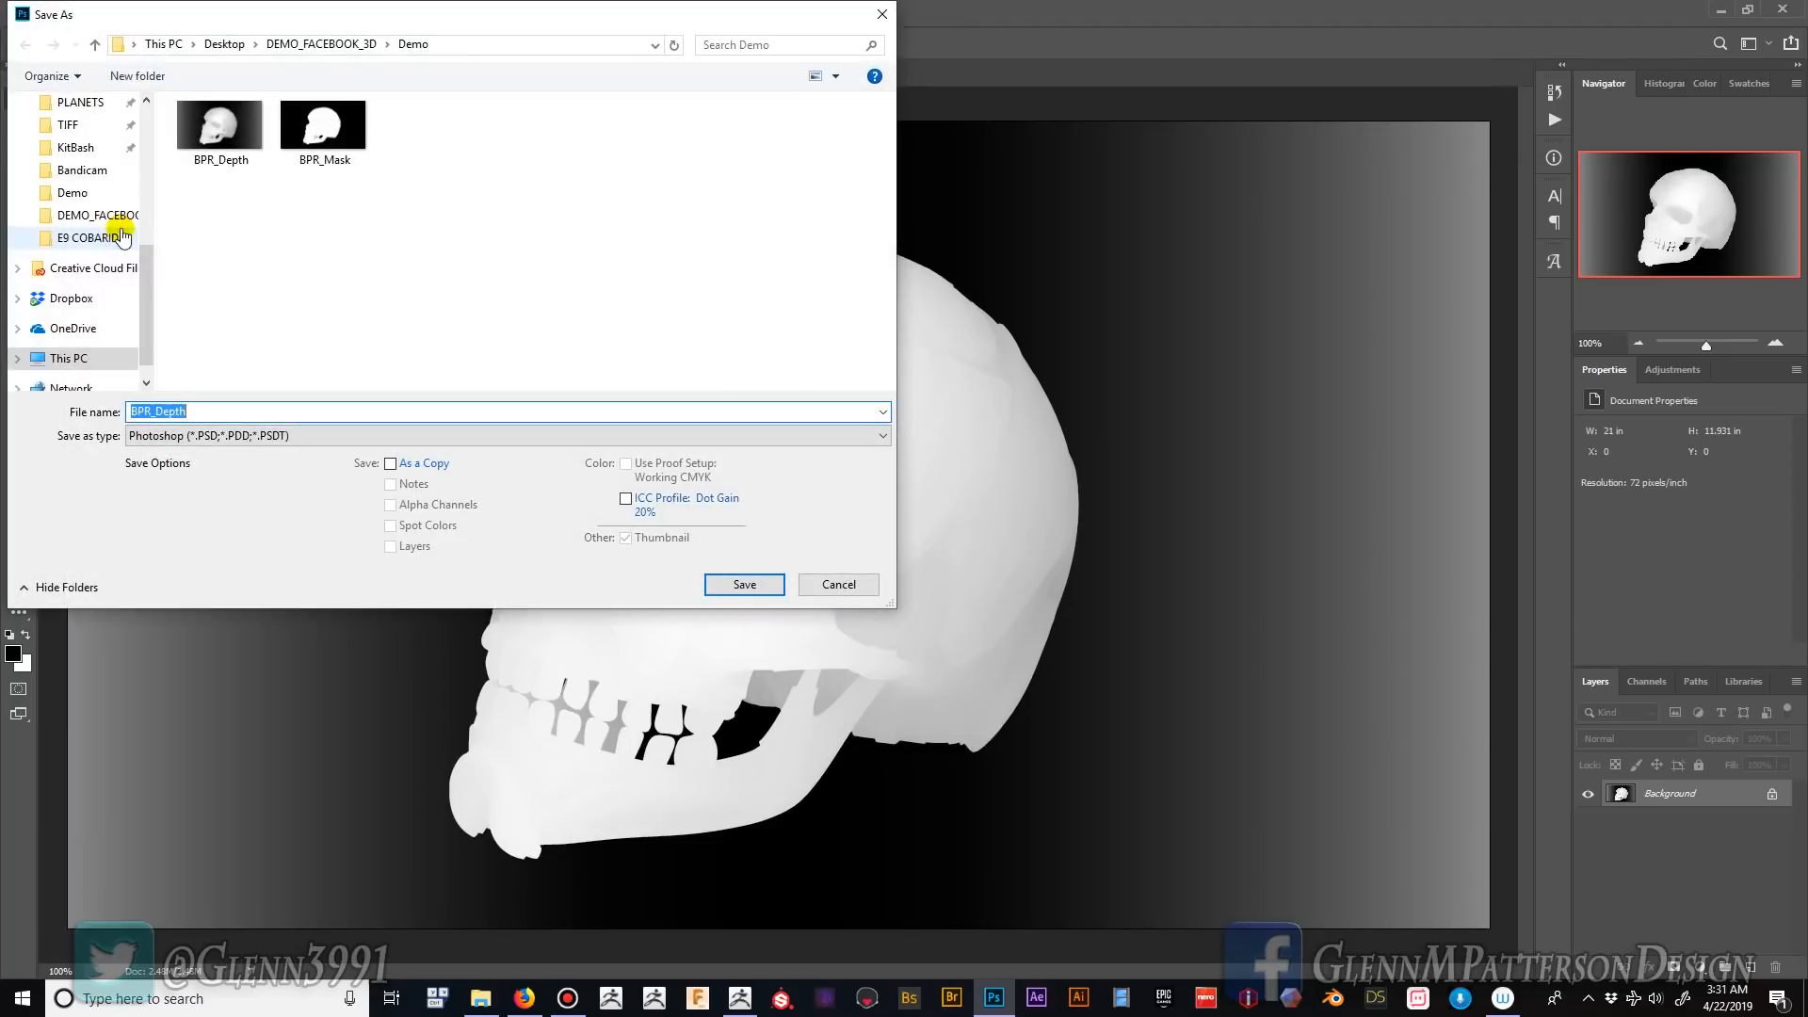
left_click(243, 439)
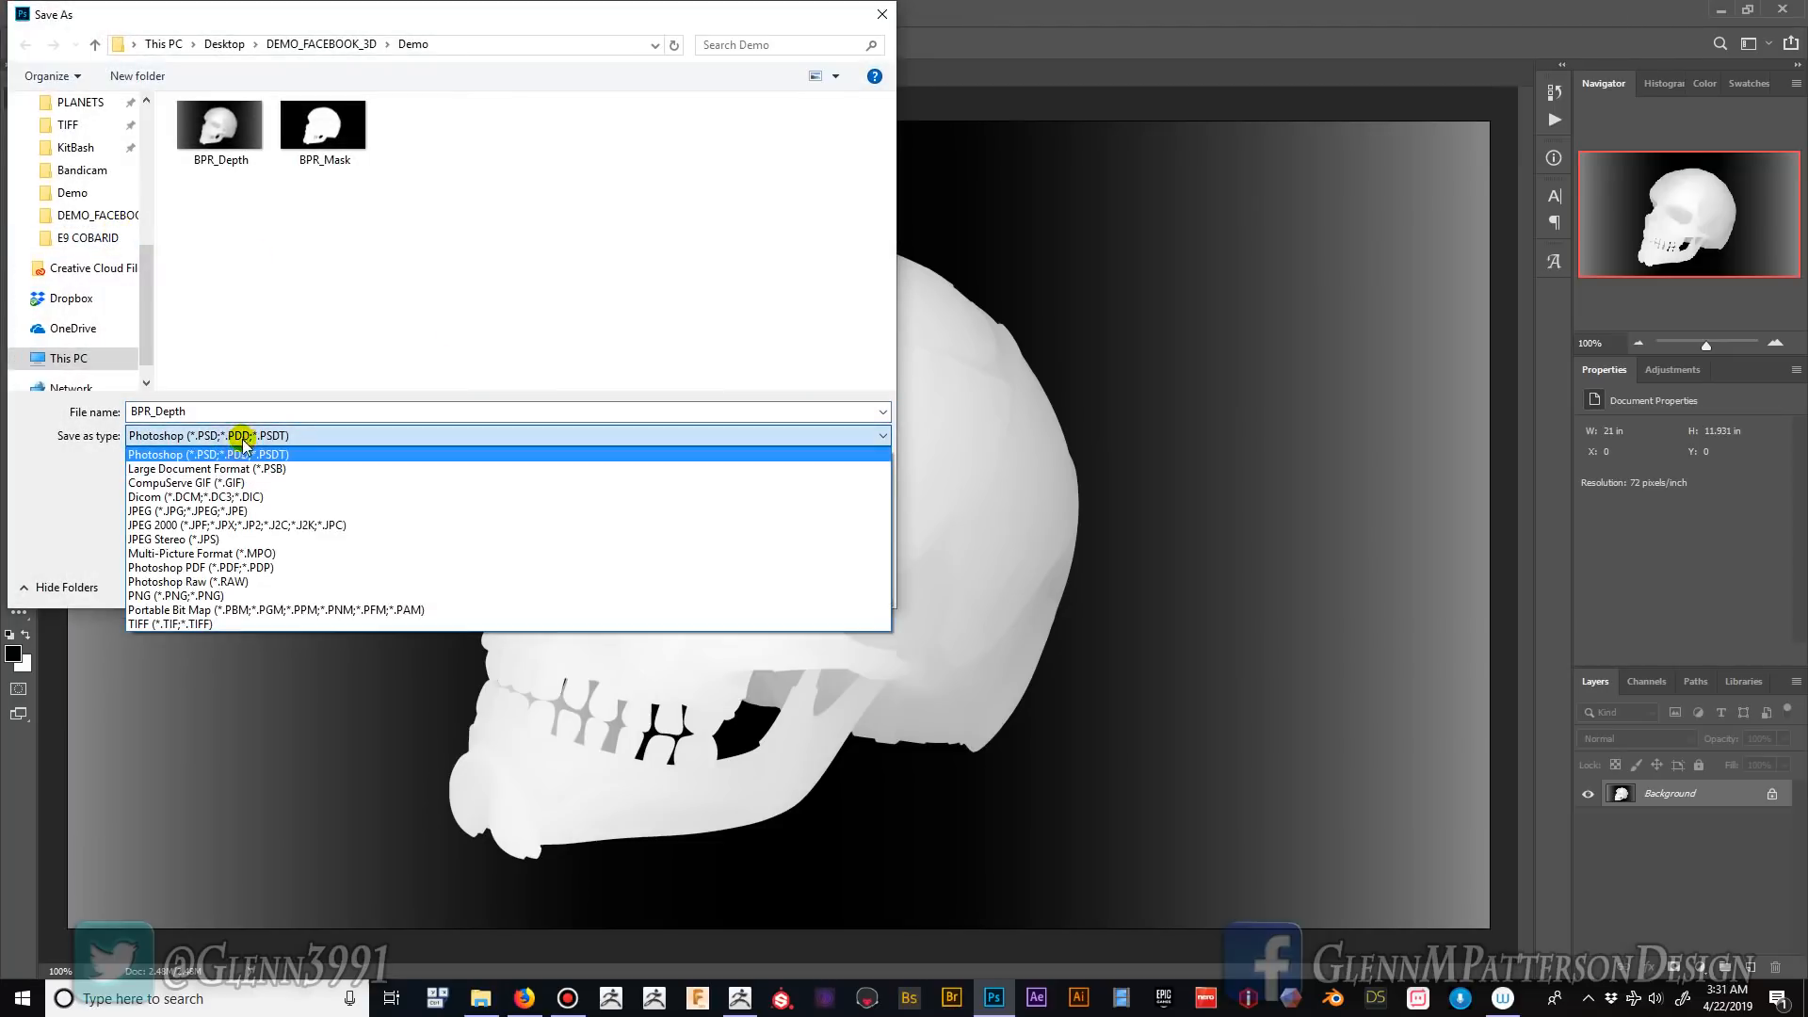
left_click(229, 512)
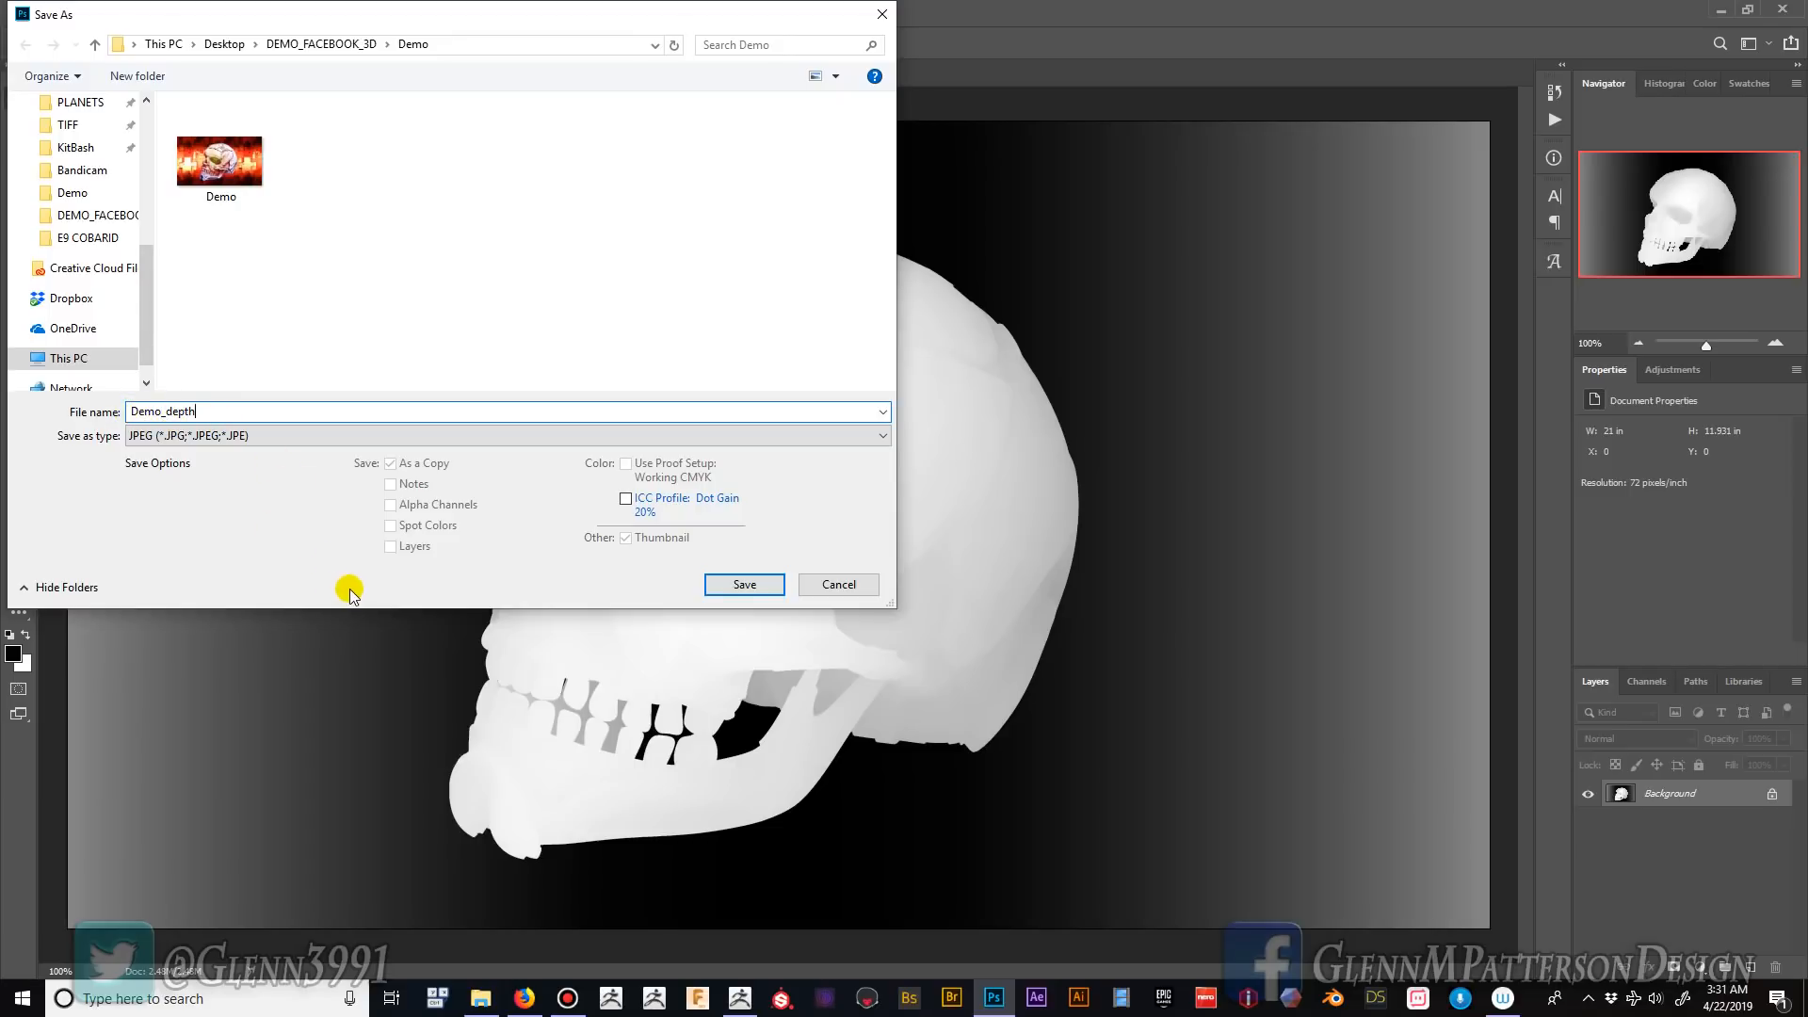
left_click(741, 587)
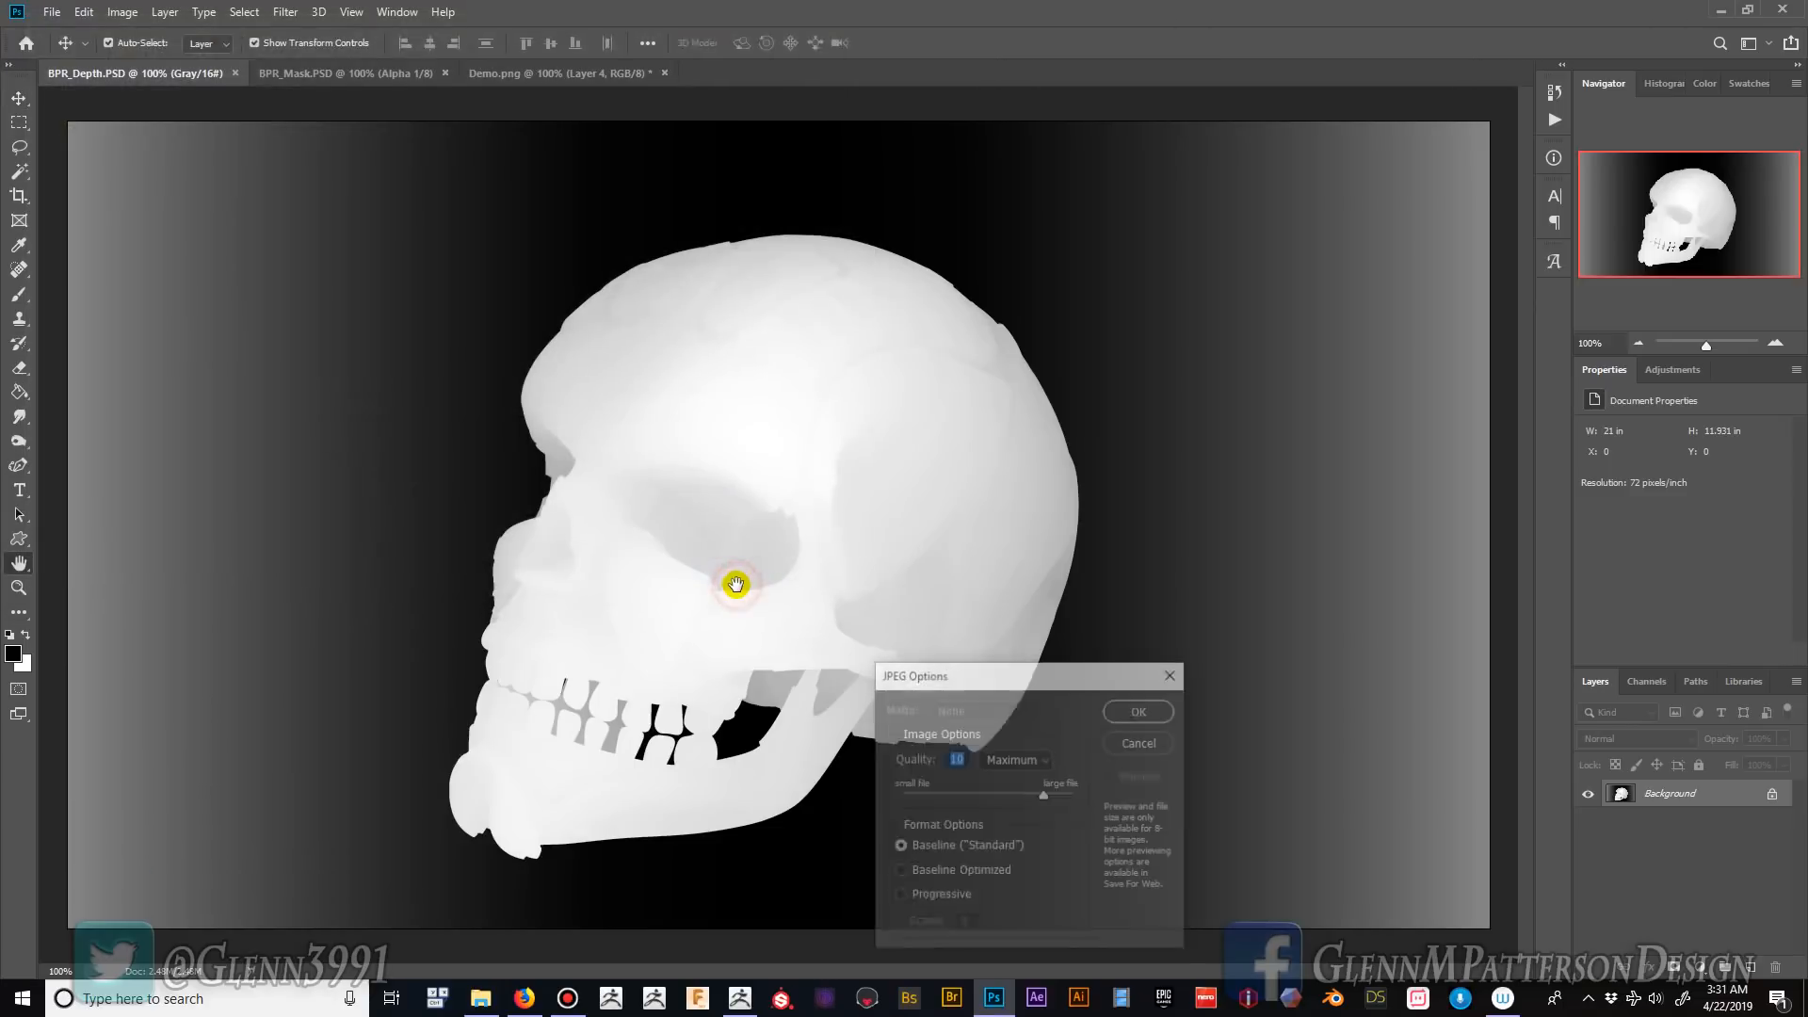
left_click(1141, 711)
key("v")
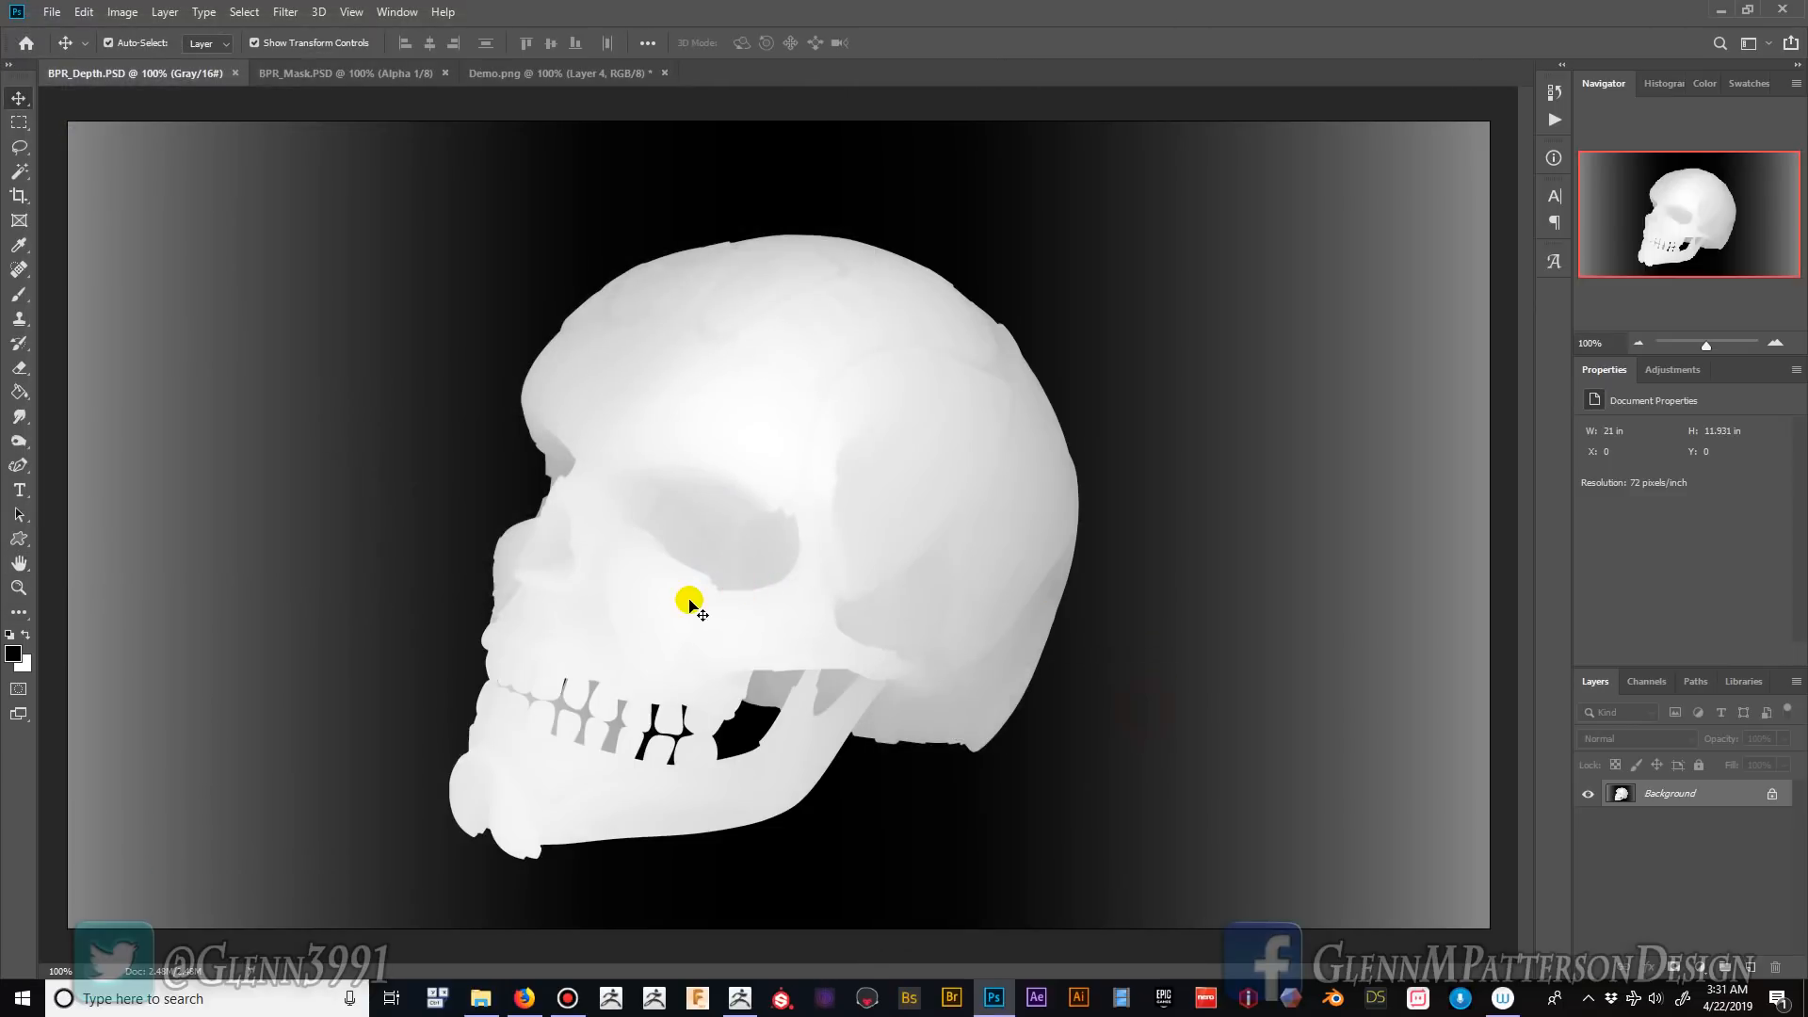
- Switch to Firefox, close the enlarged 3D photo on Facebook and open the personal profile's timeline
left_click(523, 998)
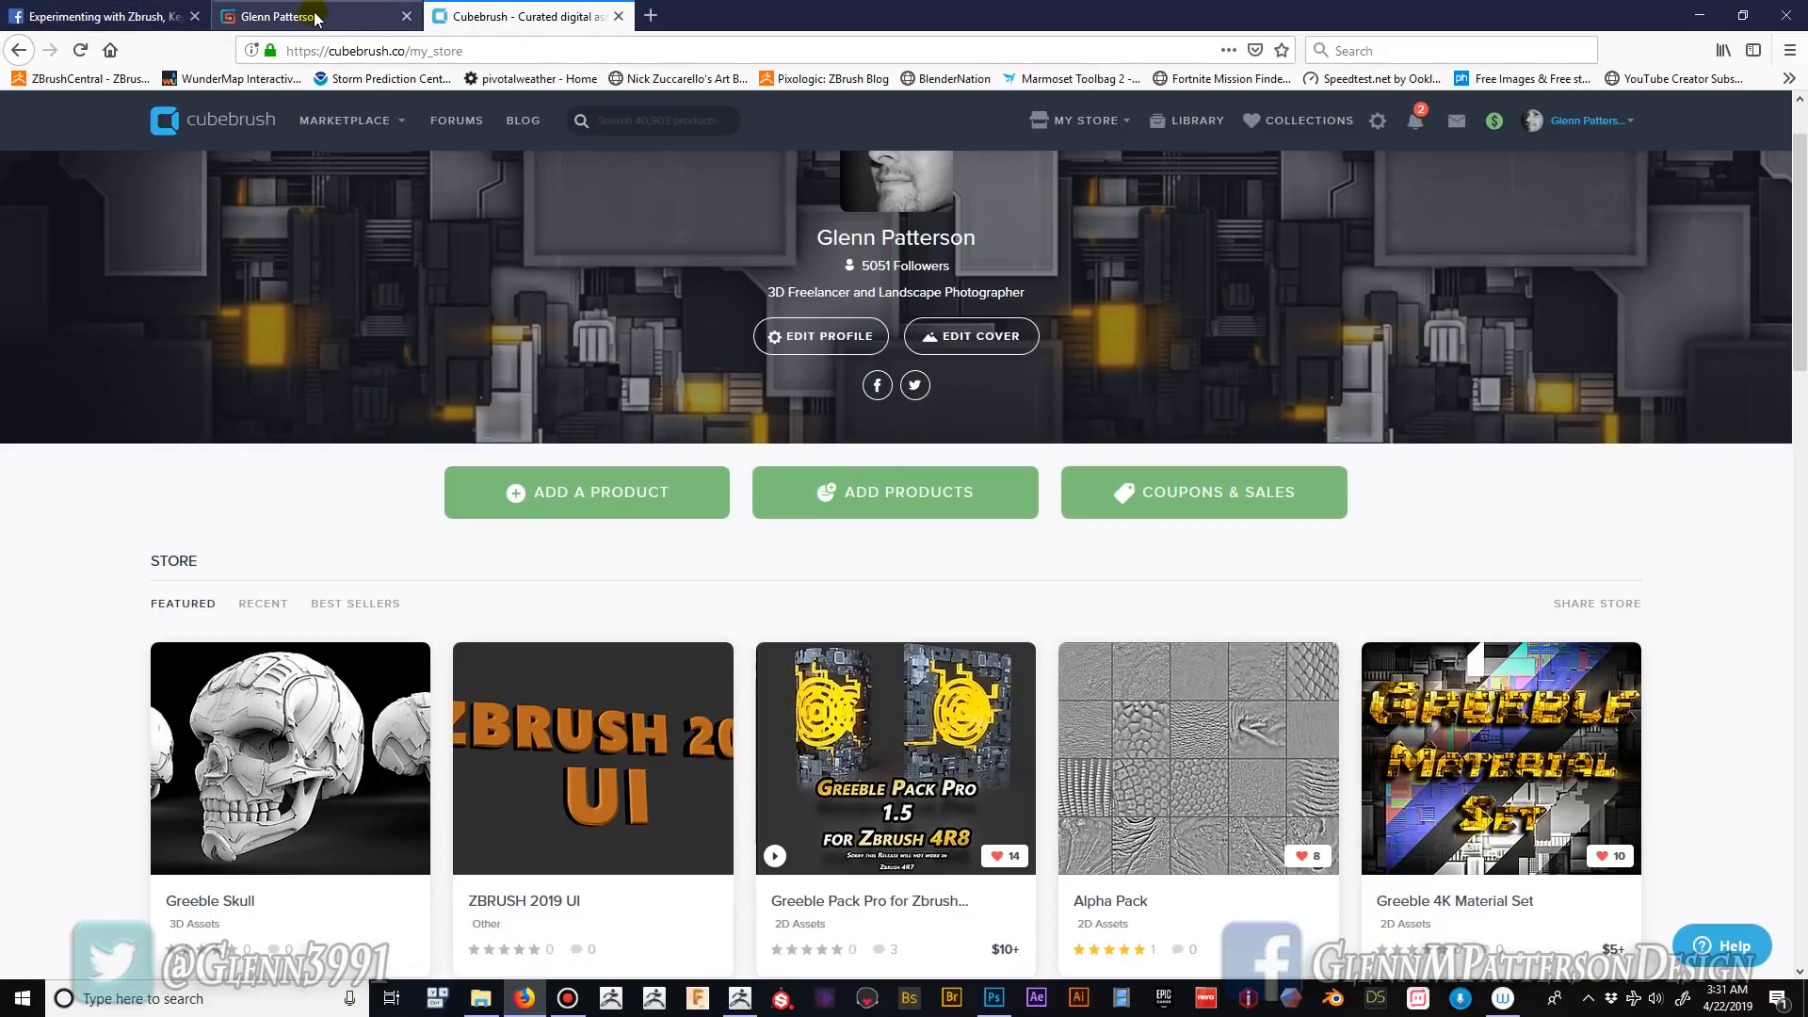
left_click(92, 19)
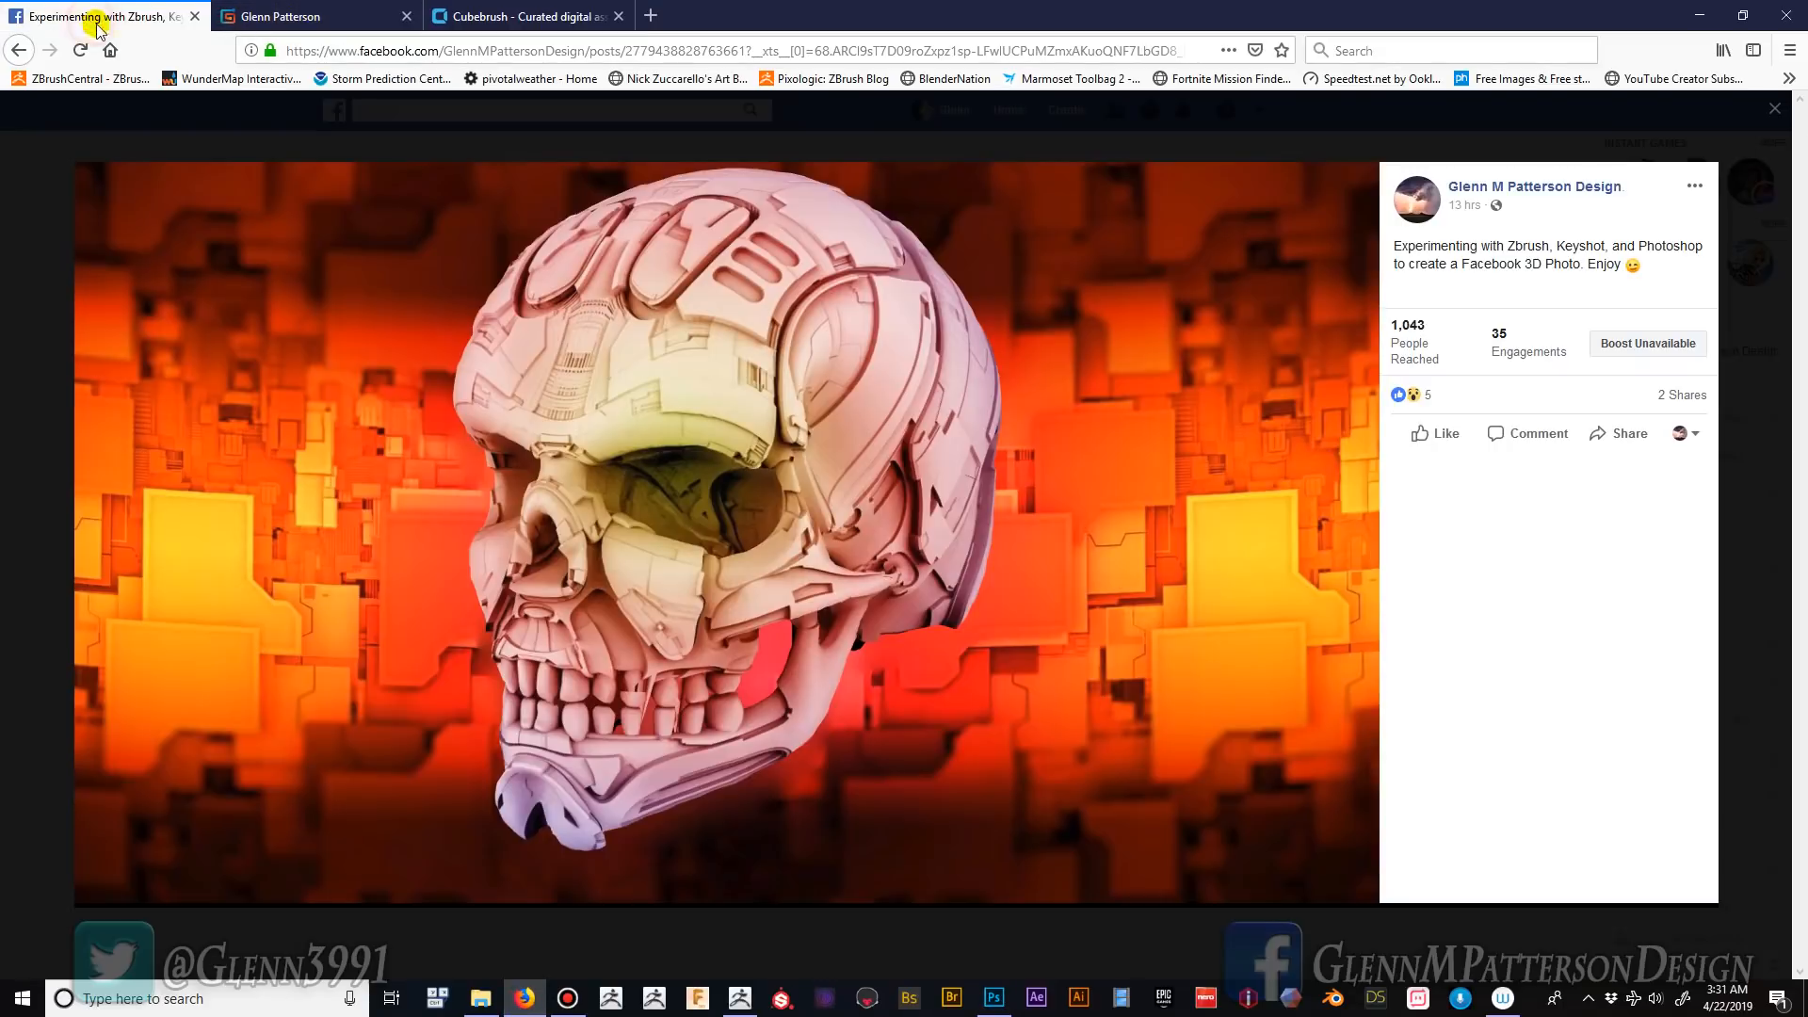
left_click(1769, 117)
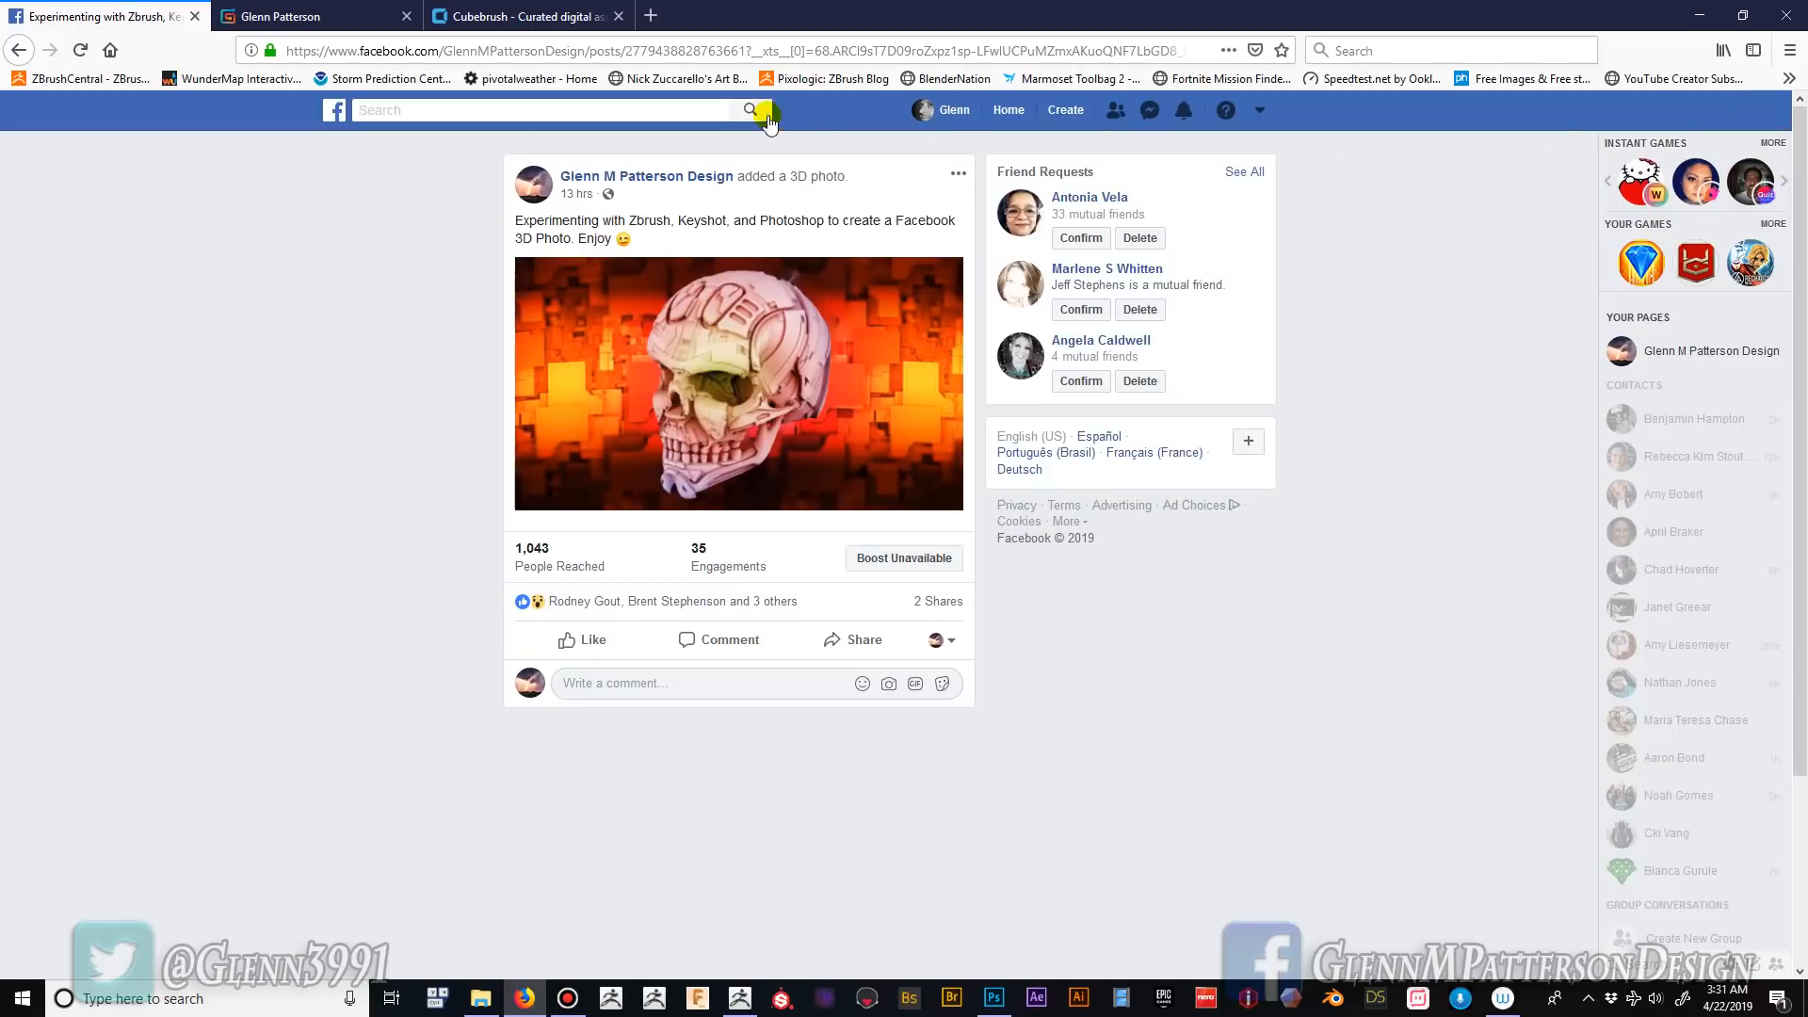
left_click(957, 111)
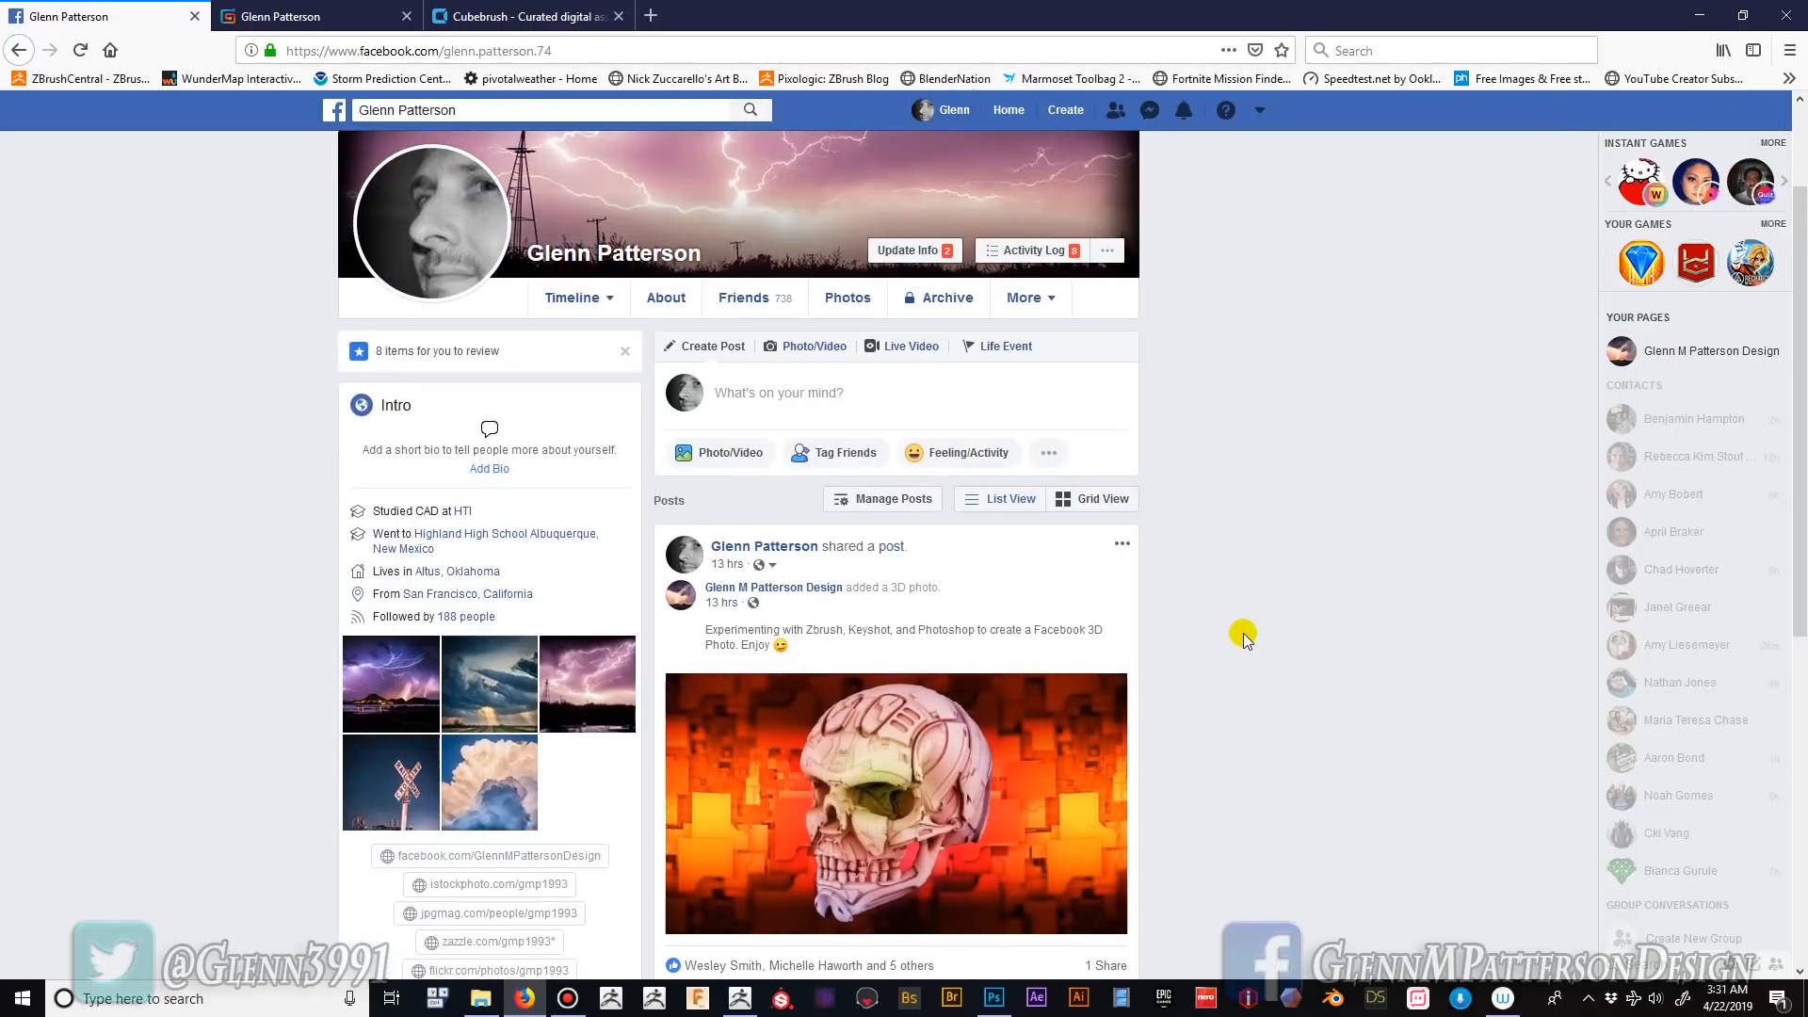
scroll(1255, 632, "down", 3)
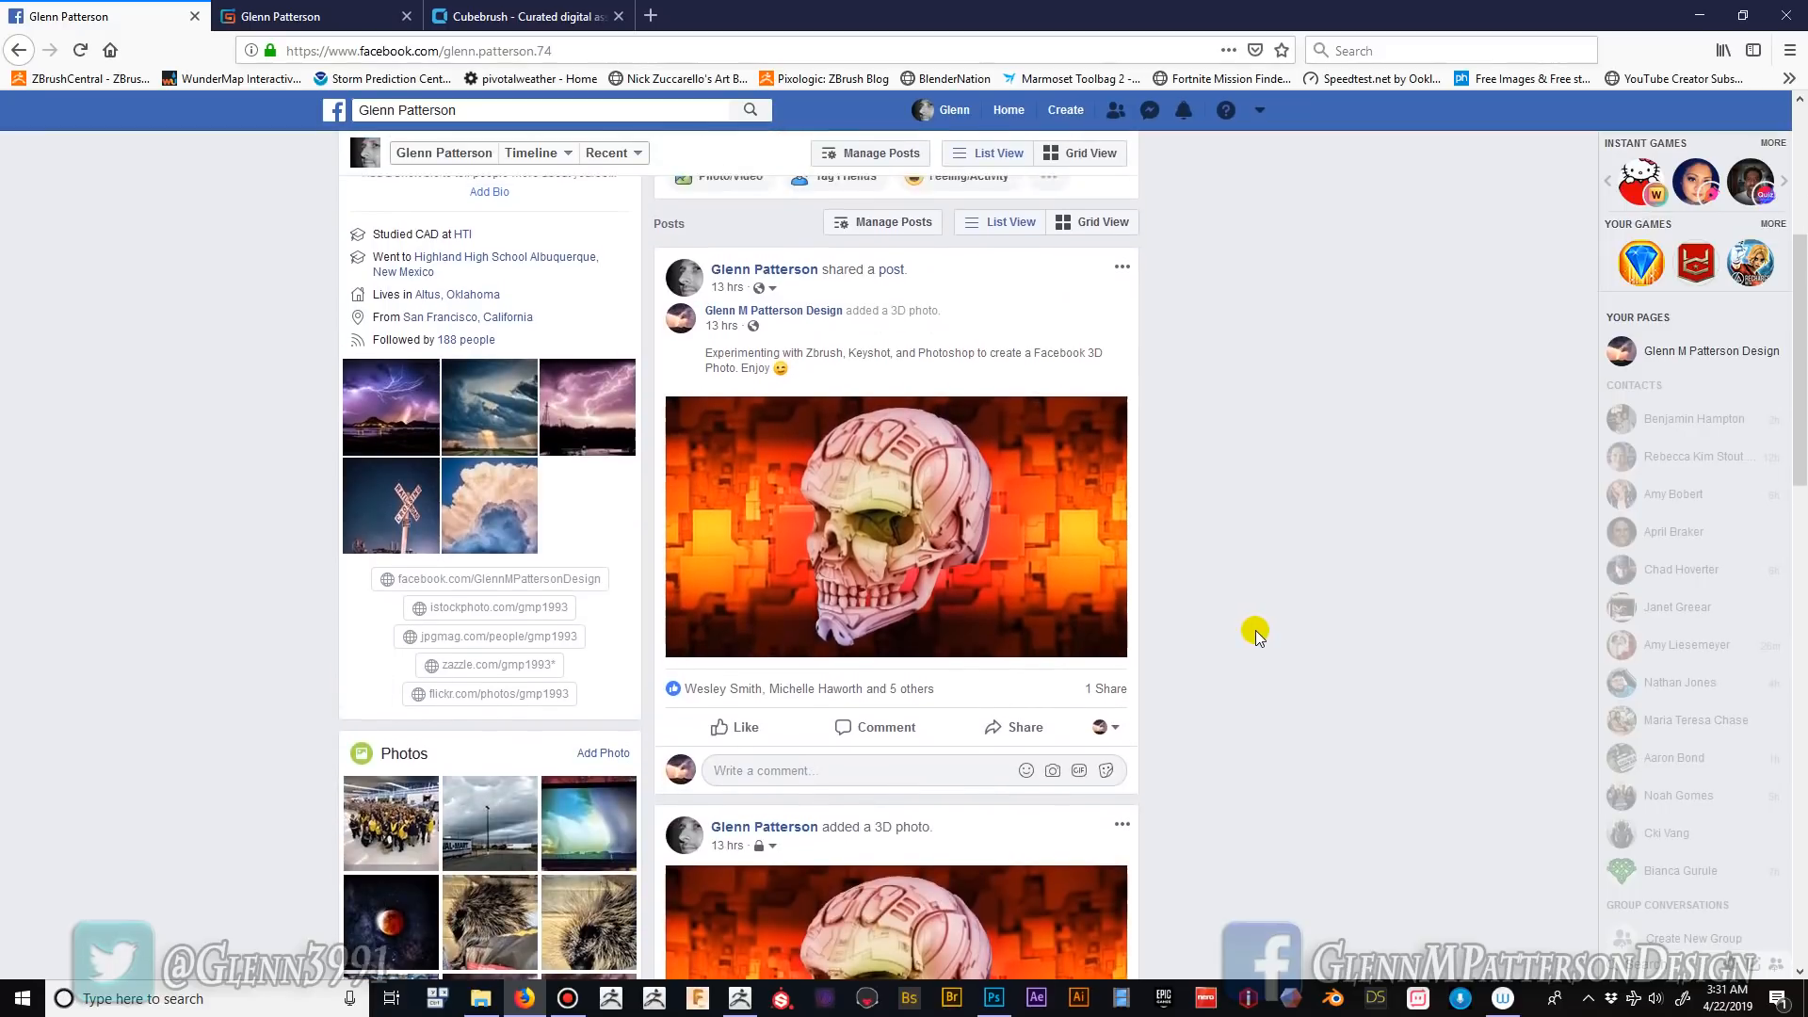
scroll(1256, 633, "up", 3)
scroll(1255, 632, "down", 1)
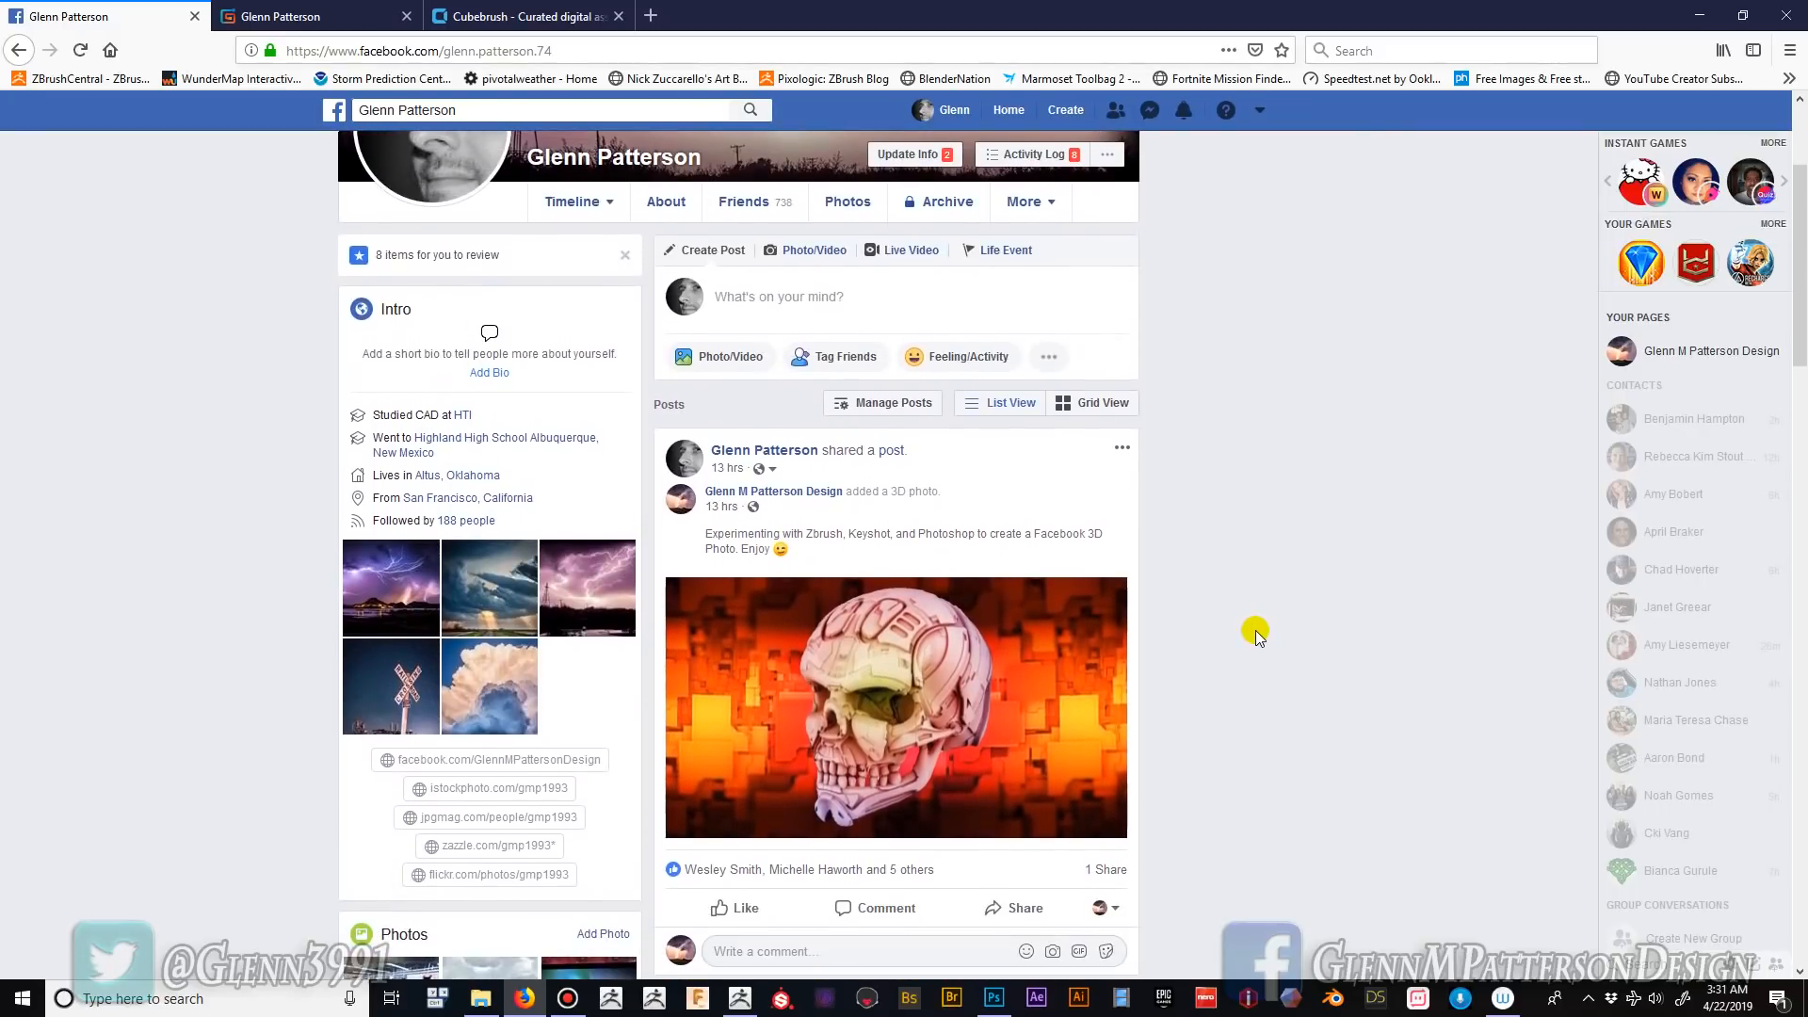
- Upload the color Demo image and Demo_depth from the Demo folder, and share them as a 3D photo with a private audience
left_click(721, 361)
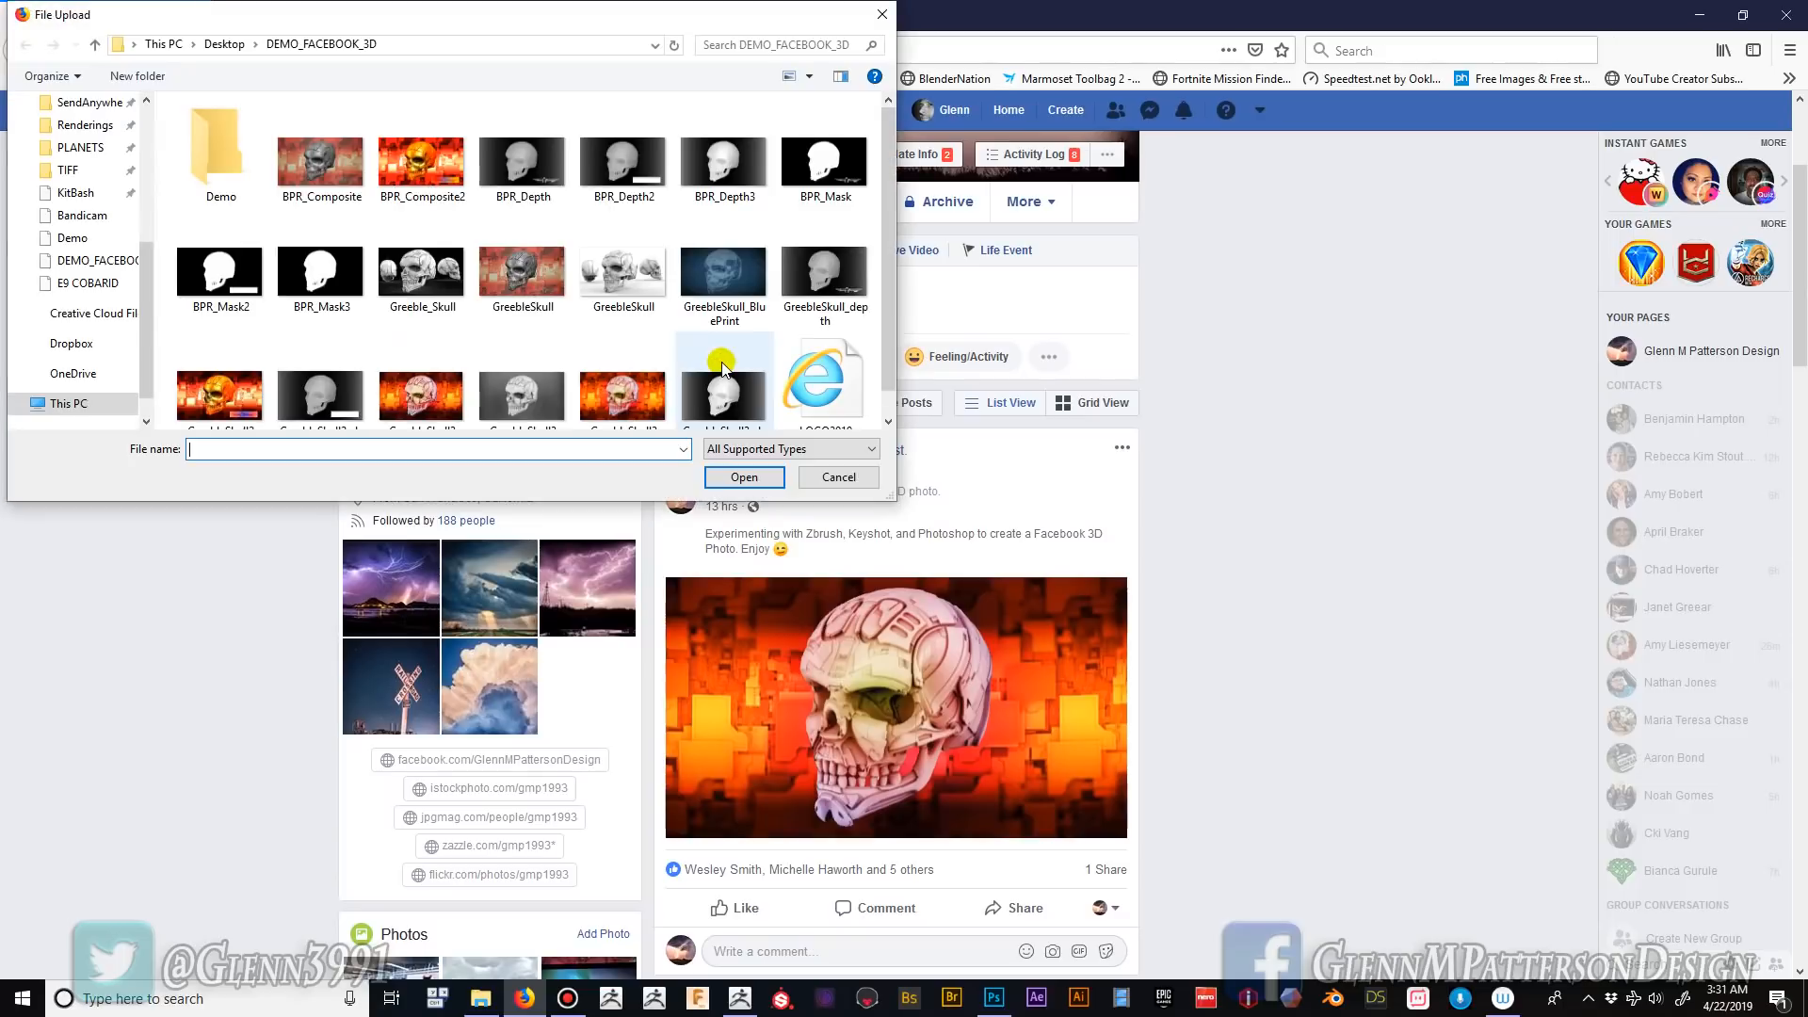
double_click(204, 162)
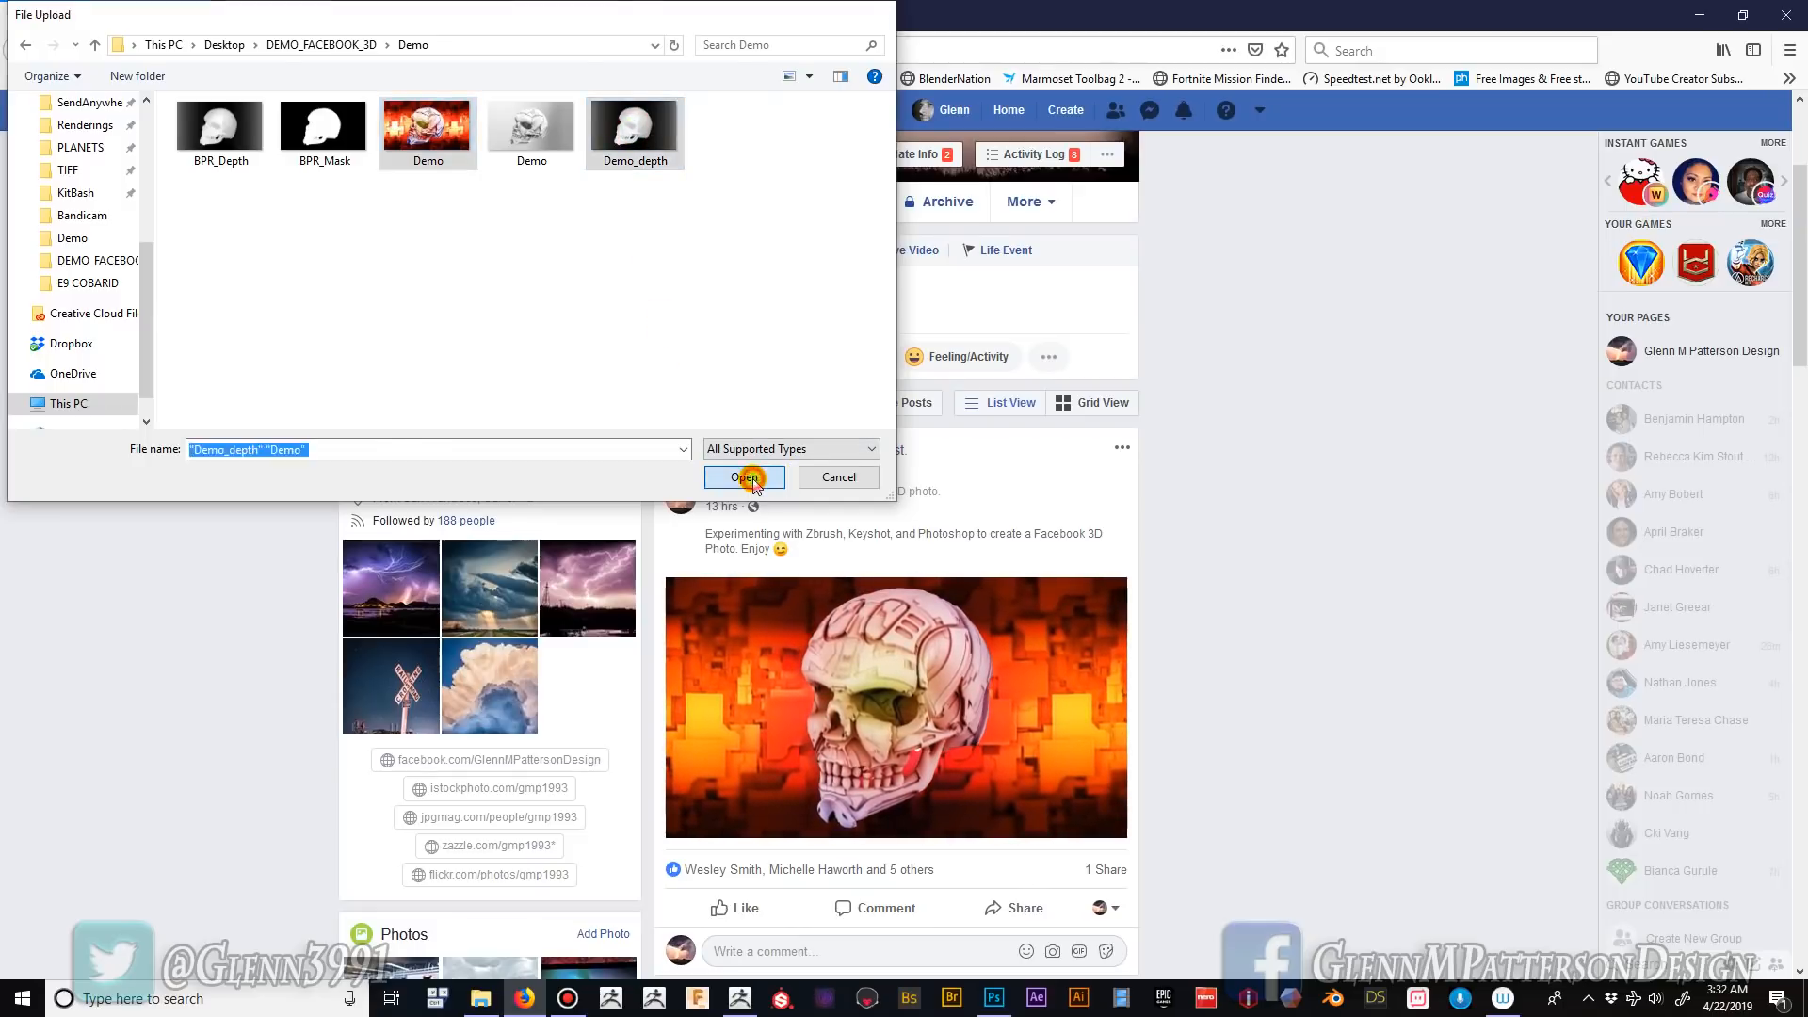
left_click(744, 478)
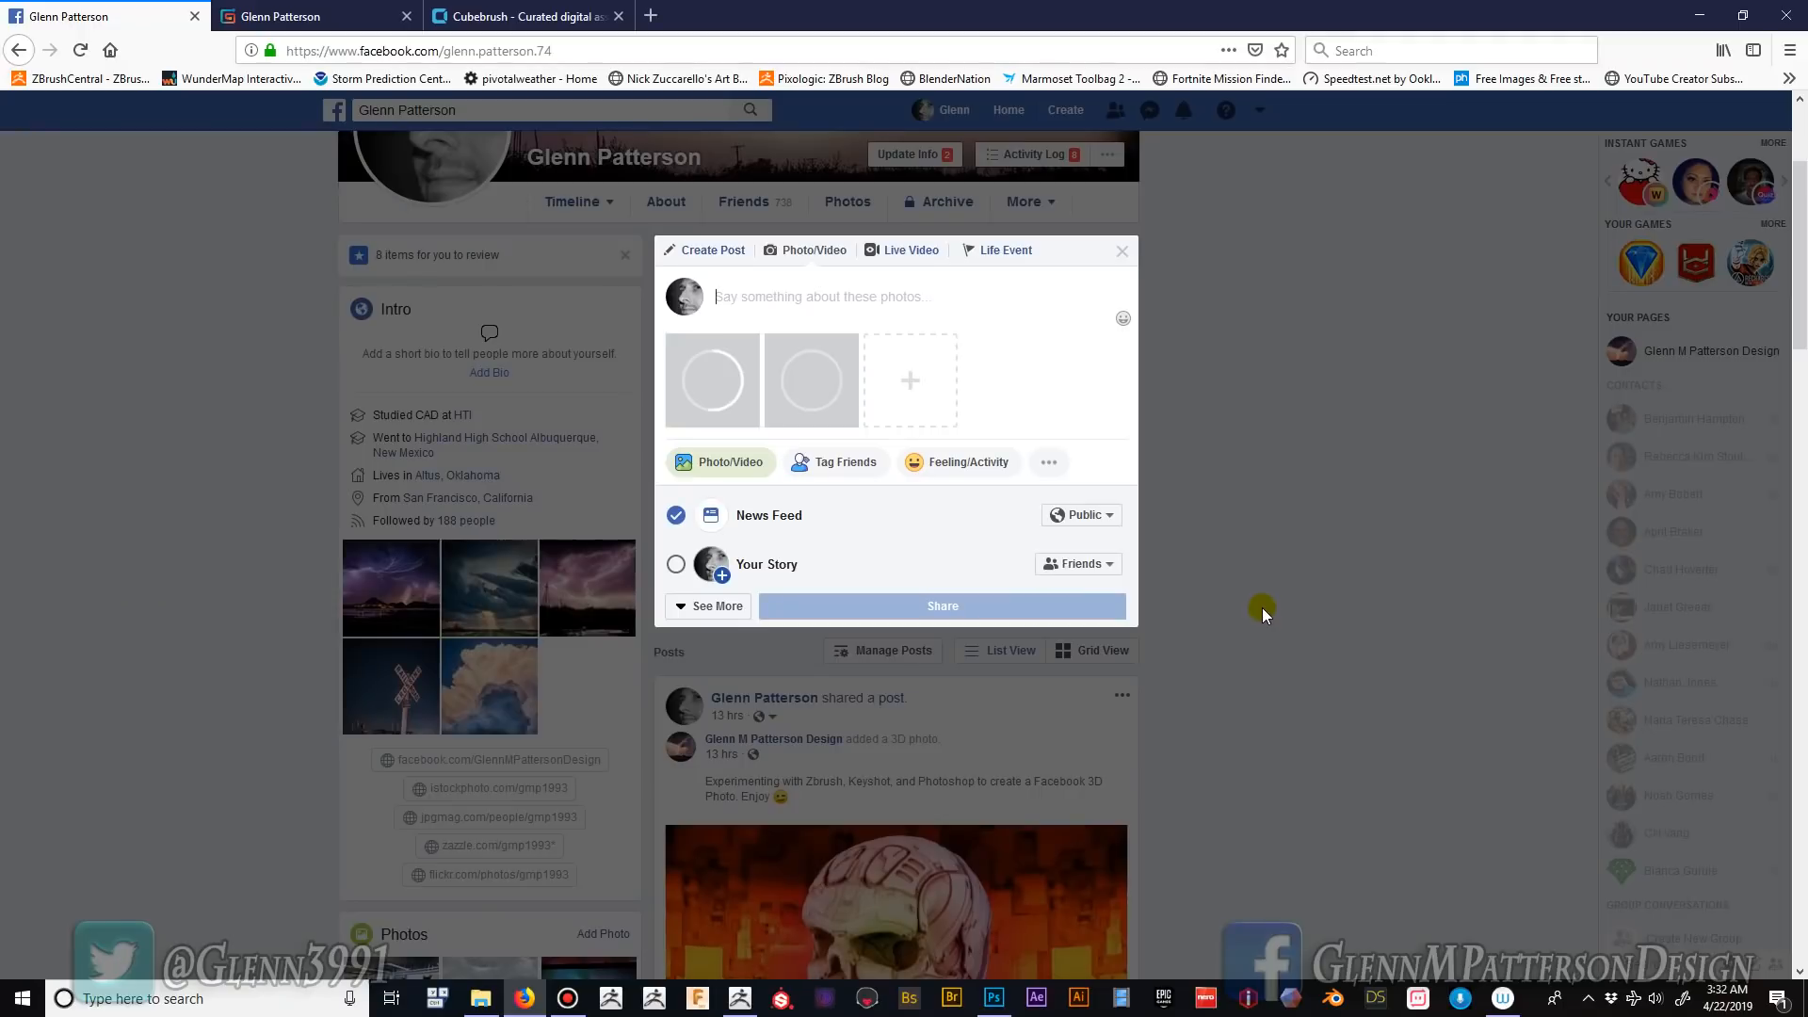
left_click(1104, 517)
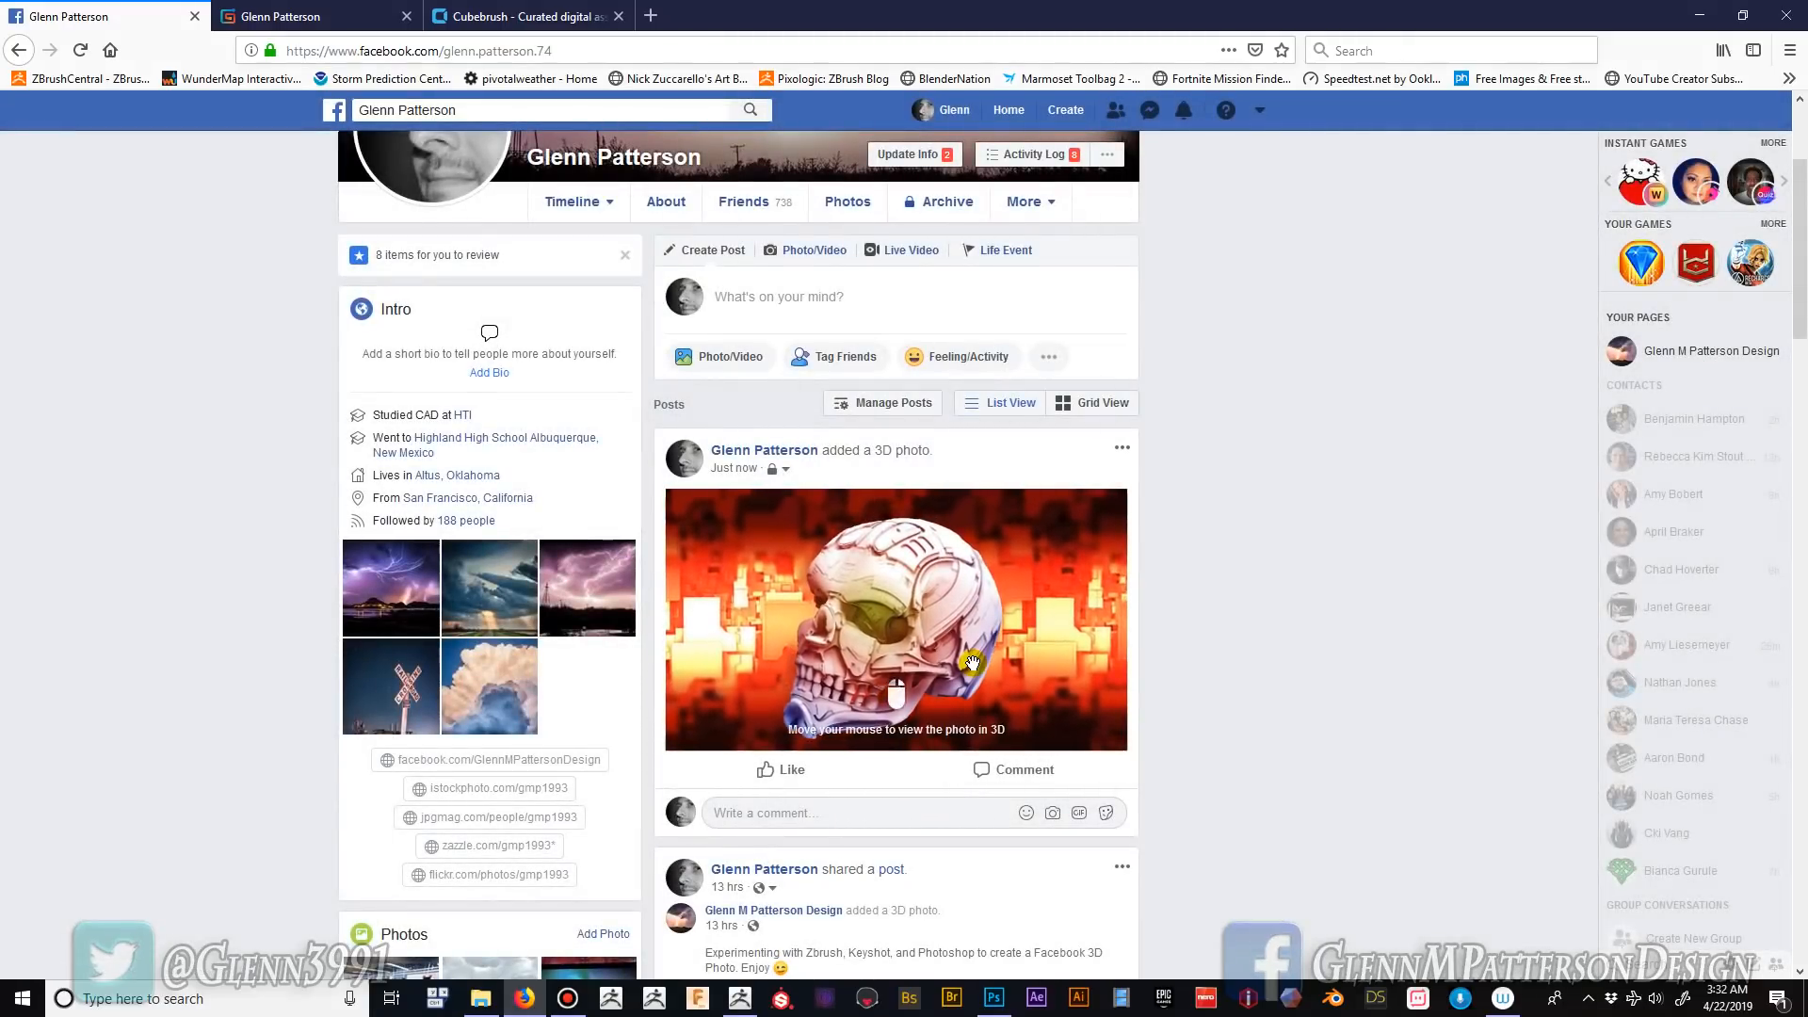
- Examine the depth effect of the newly posted 3D photo and of the older gray skull on a plain gray background, both enlarged
left_click(961, 655)
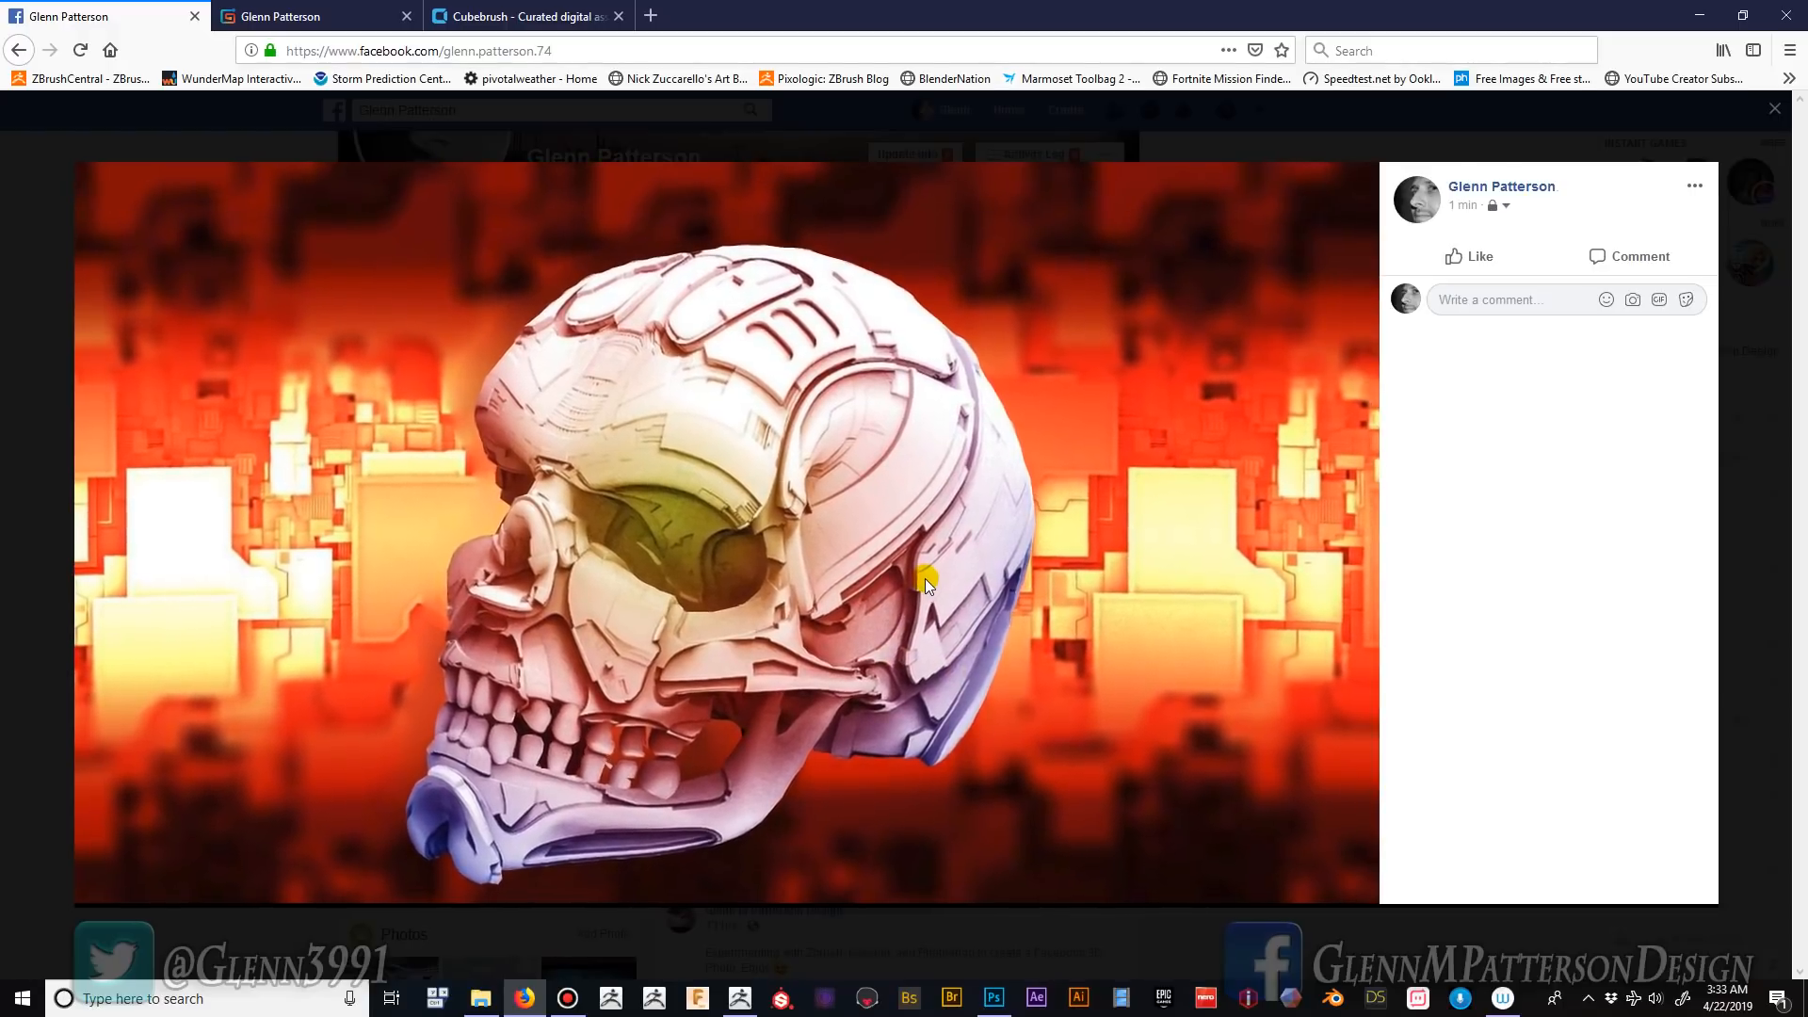
left_click(1773, 111)
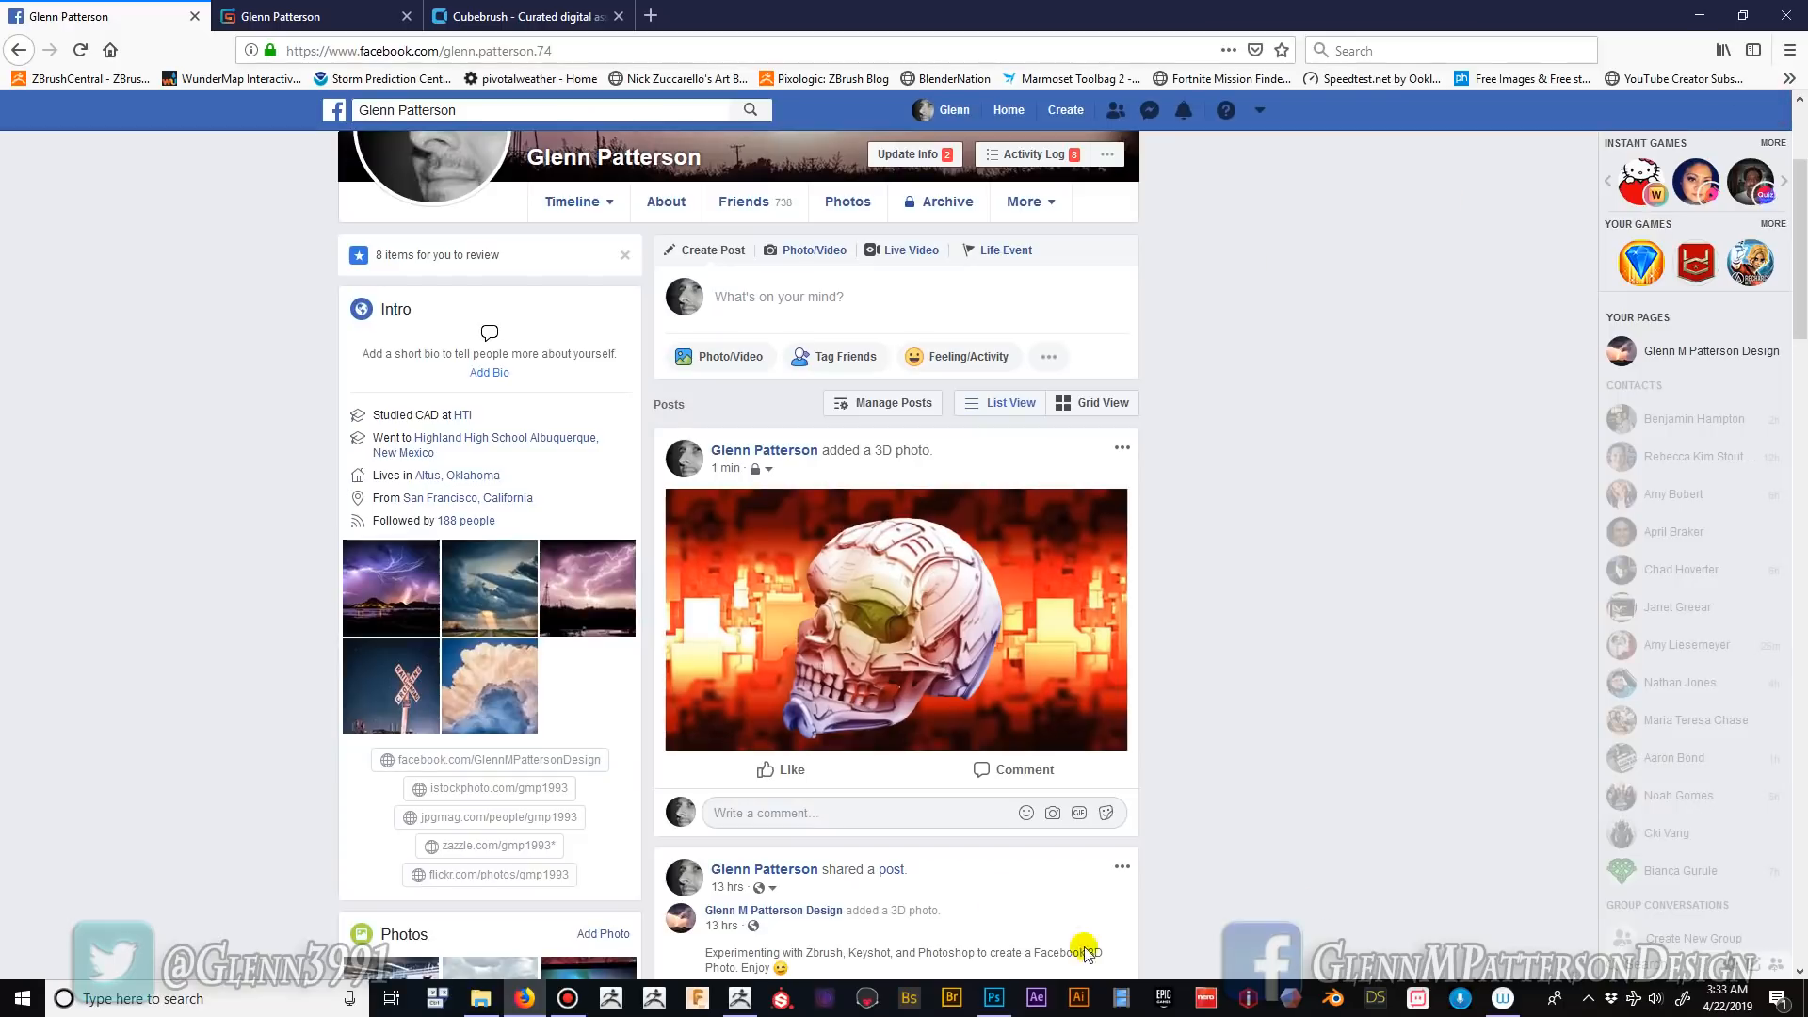
scroll(1318, 749, "down", 5)
scroll(1288, 754, "down", 2)
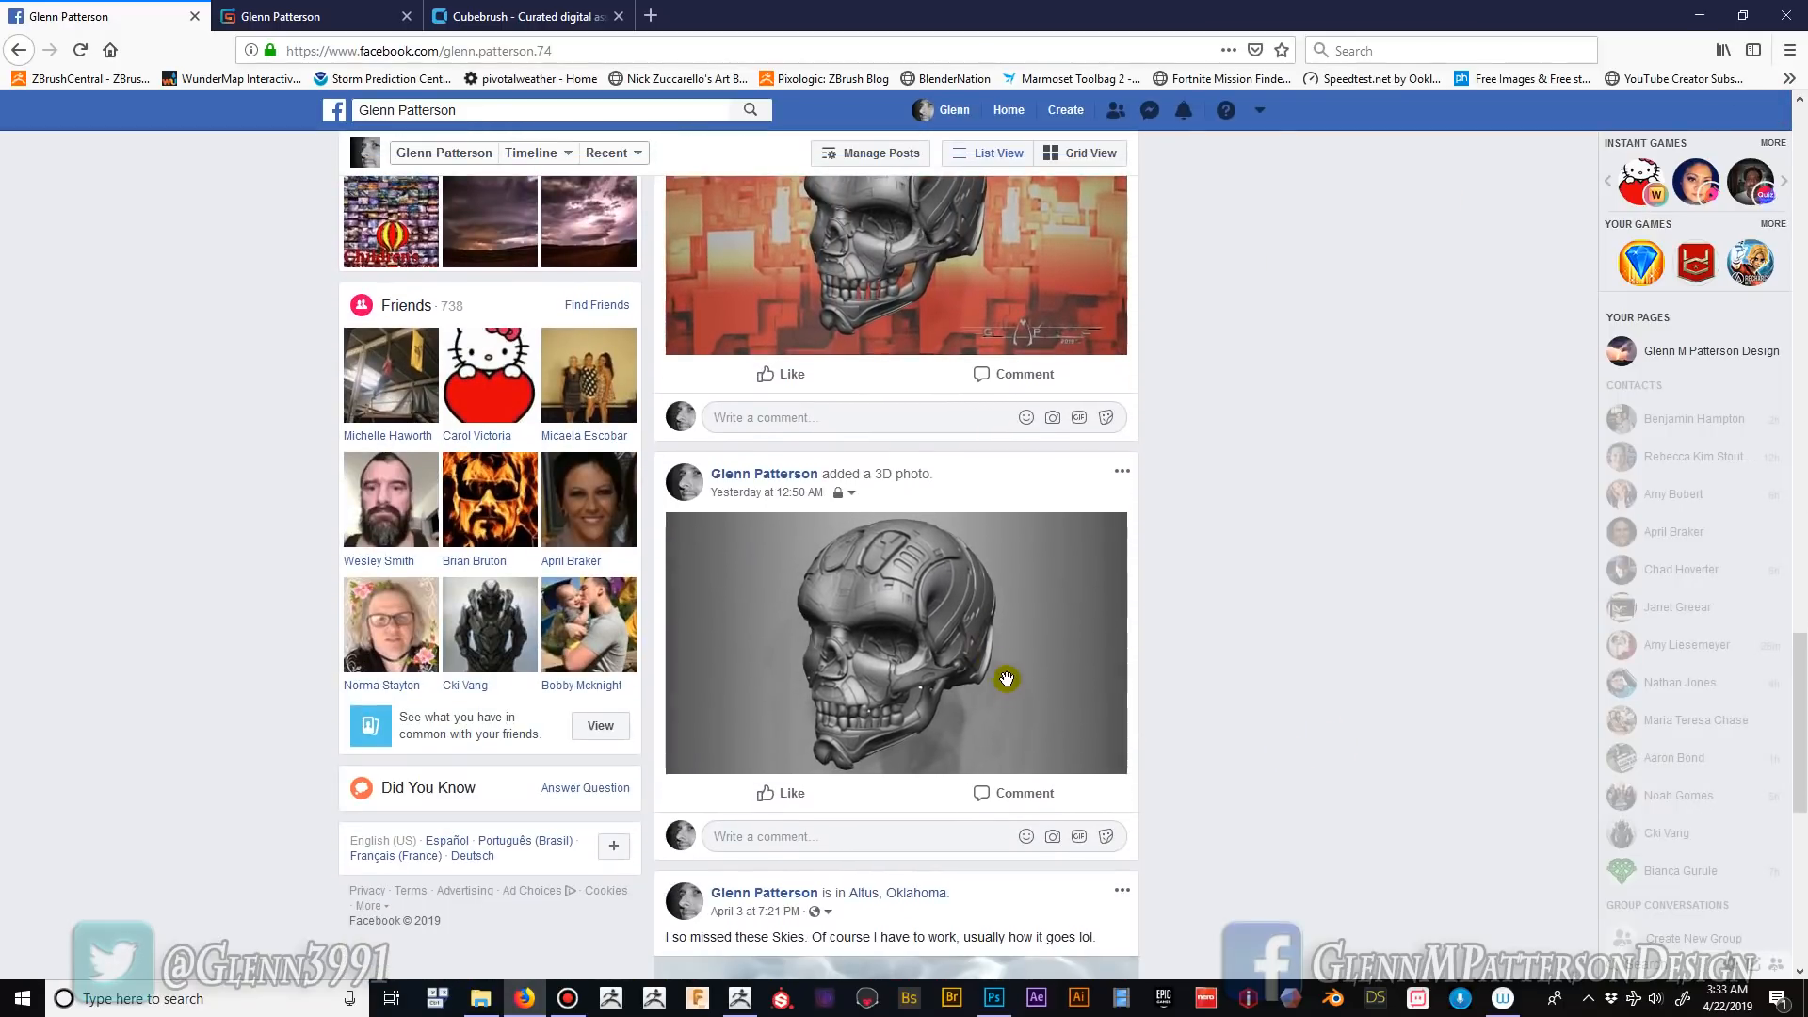
left_click(1011, 702)
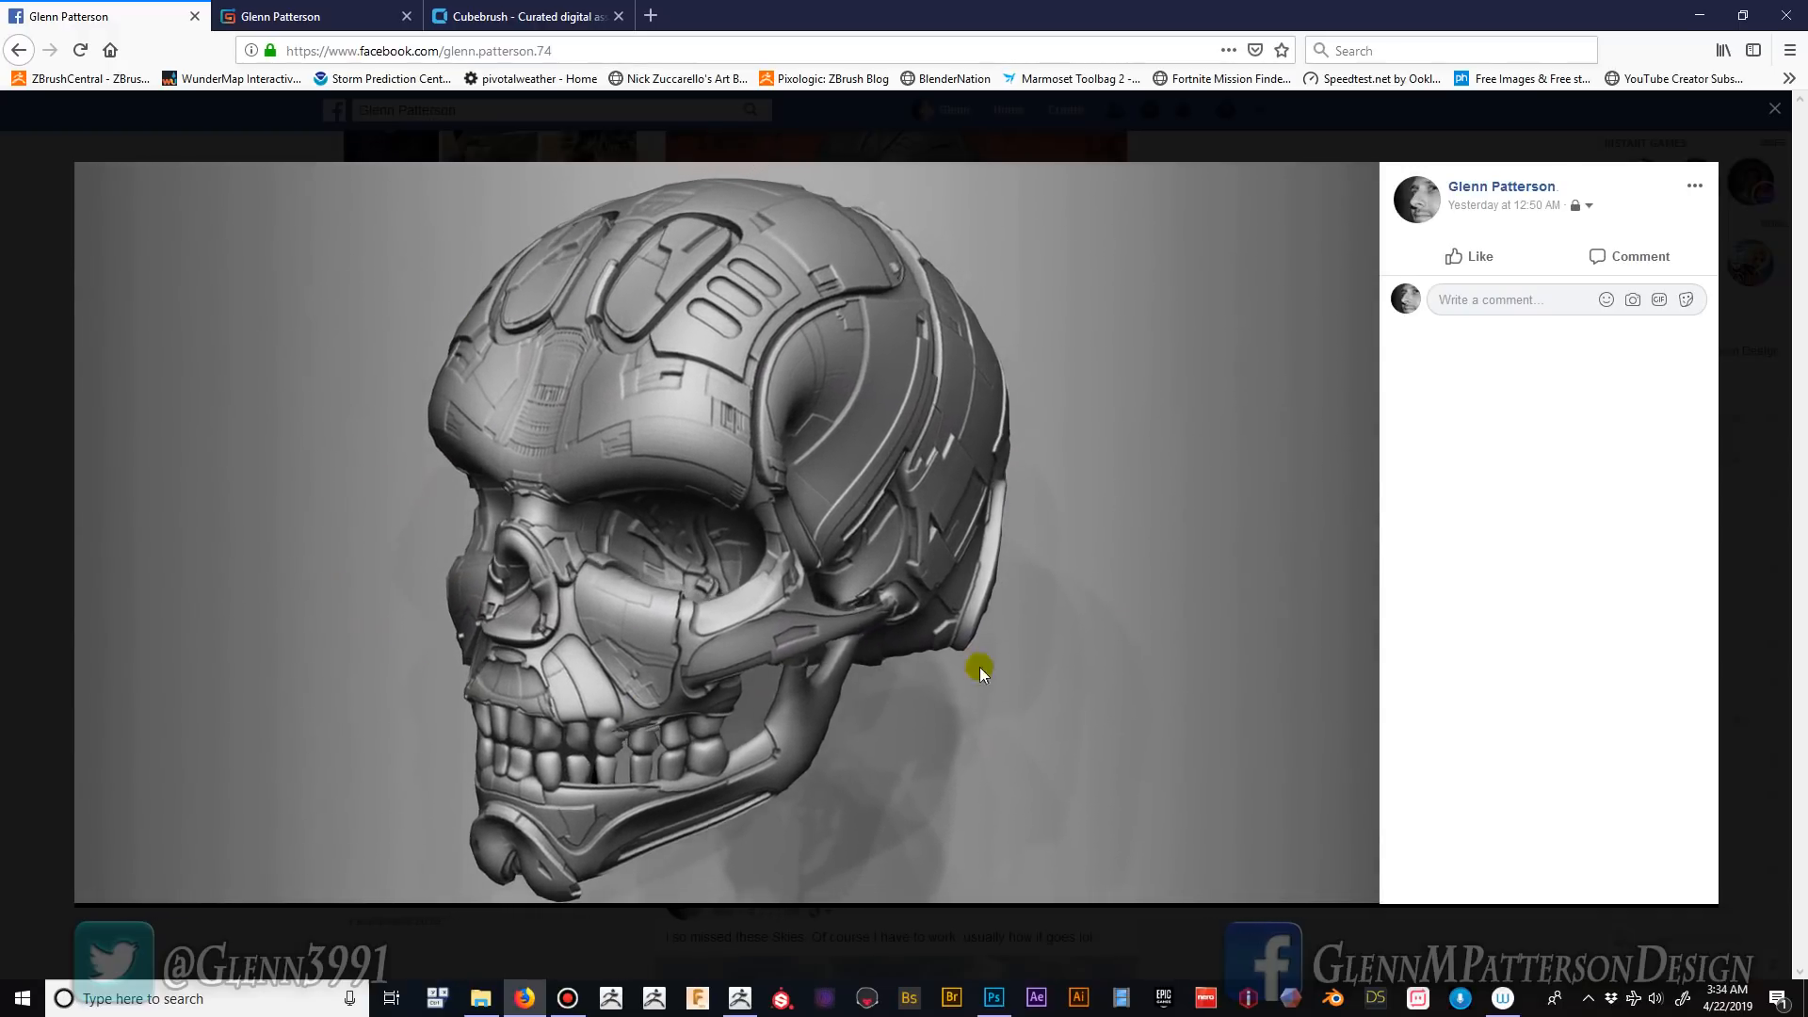
left_click(1773, 117)
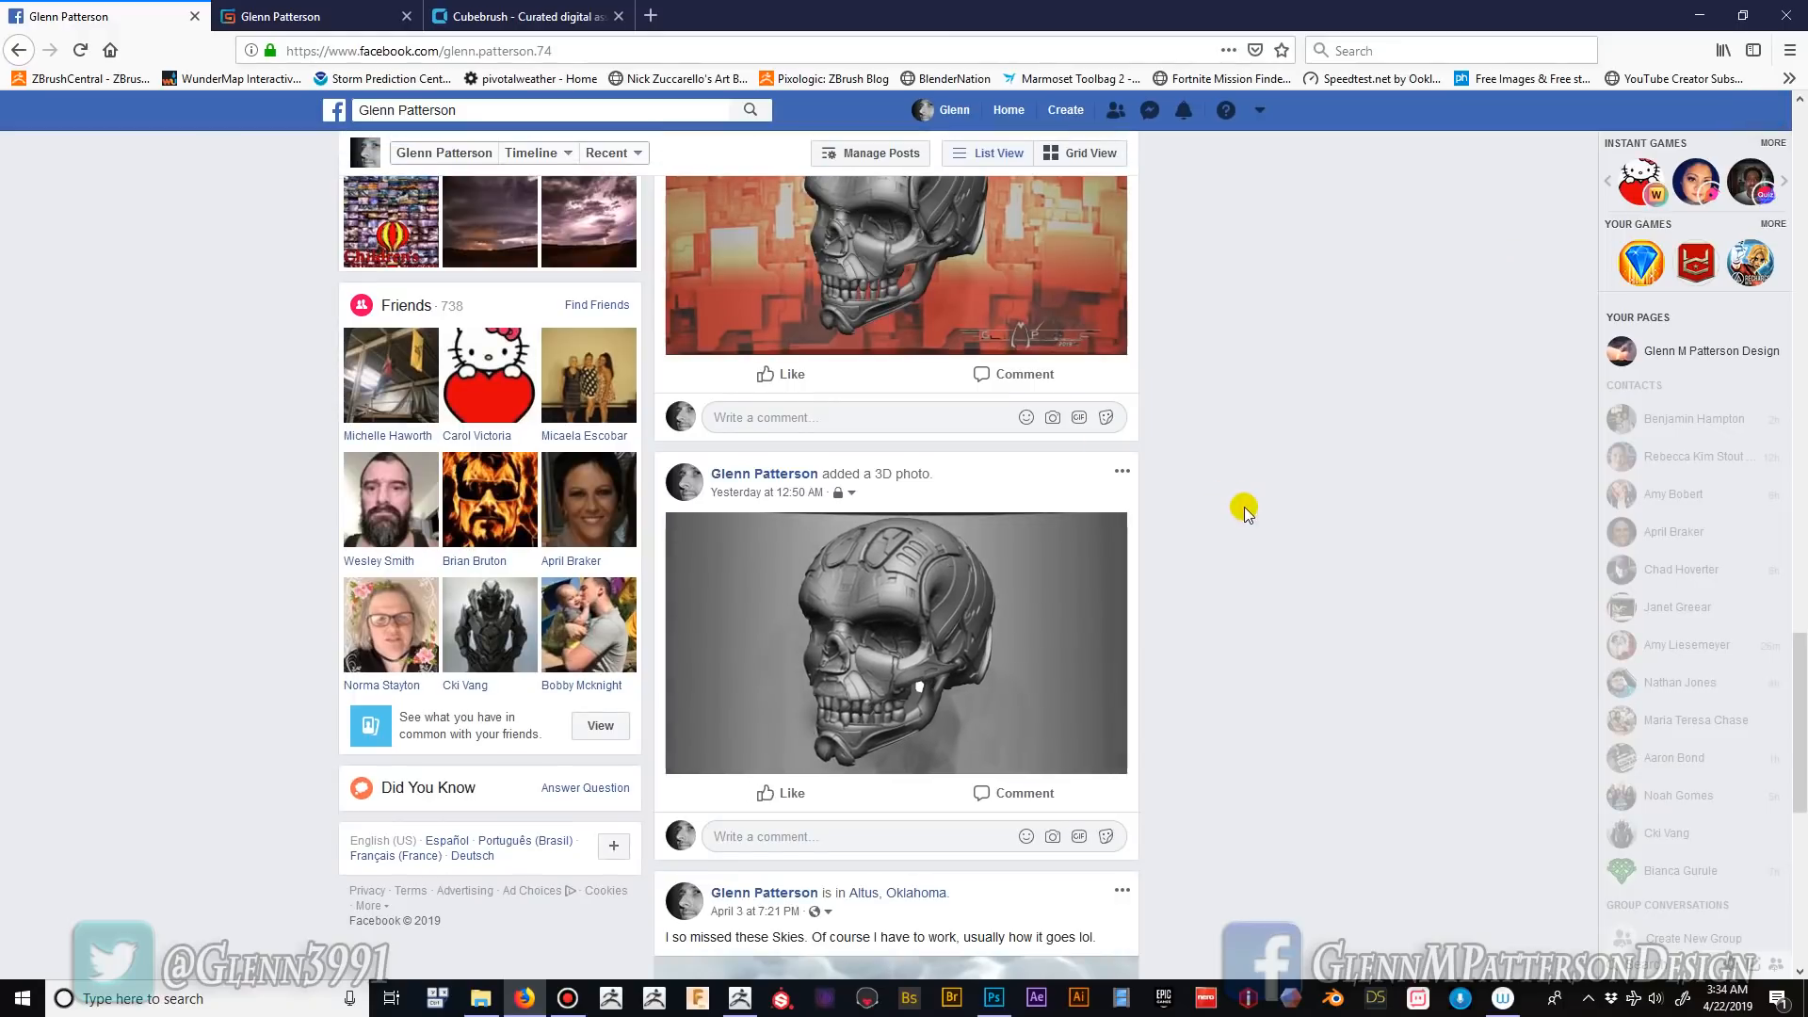
- Examine the enlarged 3D photos of the gray skull on red panels and the orange skull, and return to the newest post
scroll(1245, 504, "up", 3)
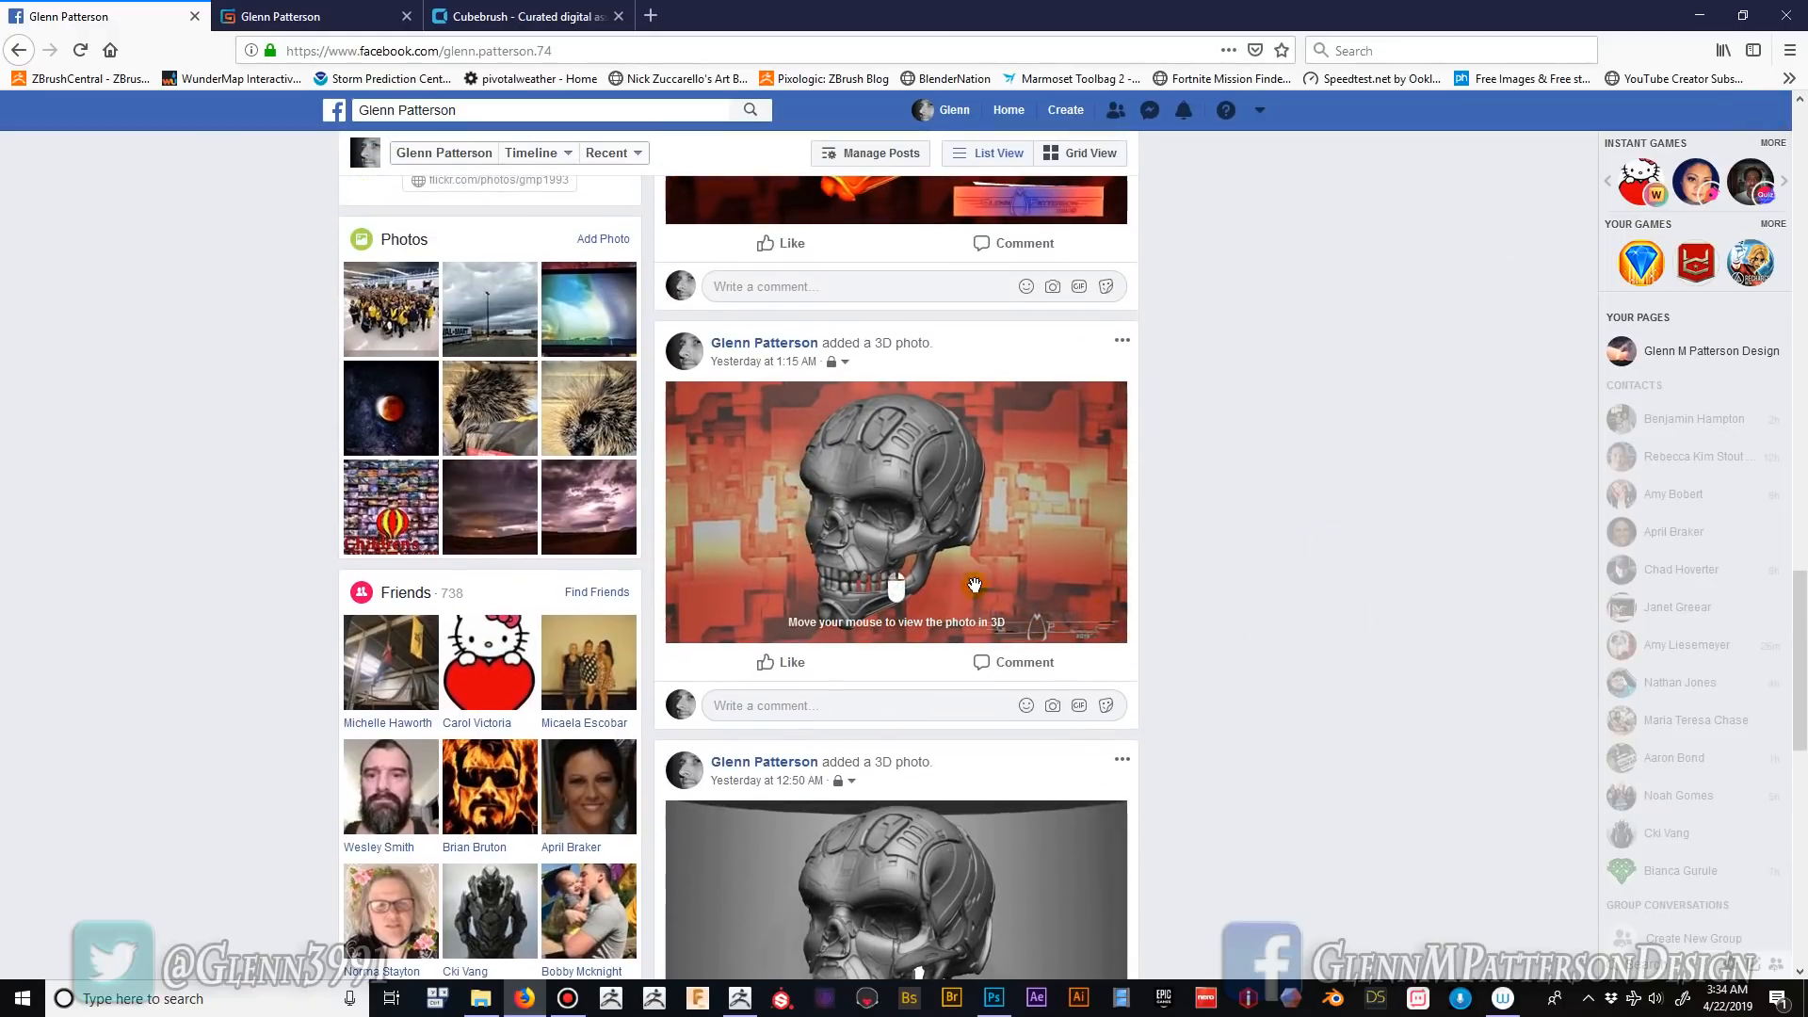
left_click(902, 537)
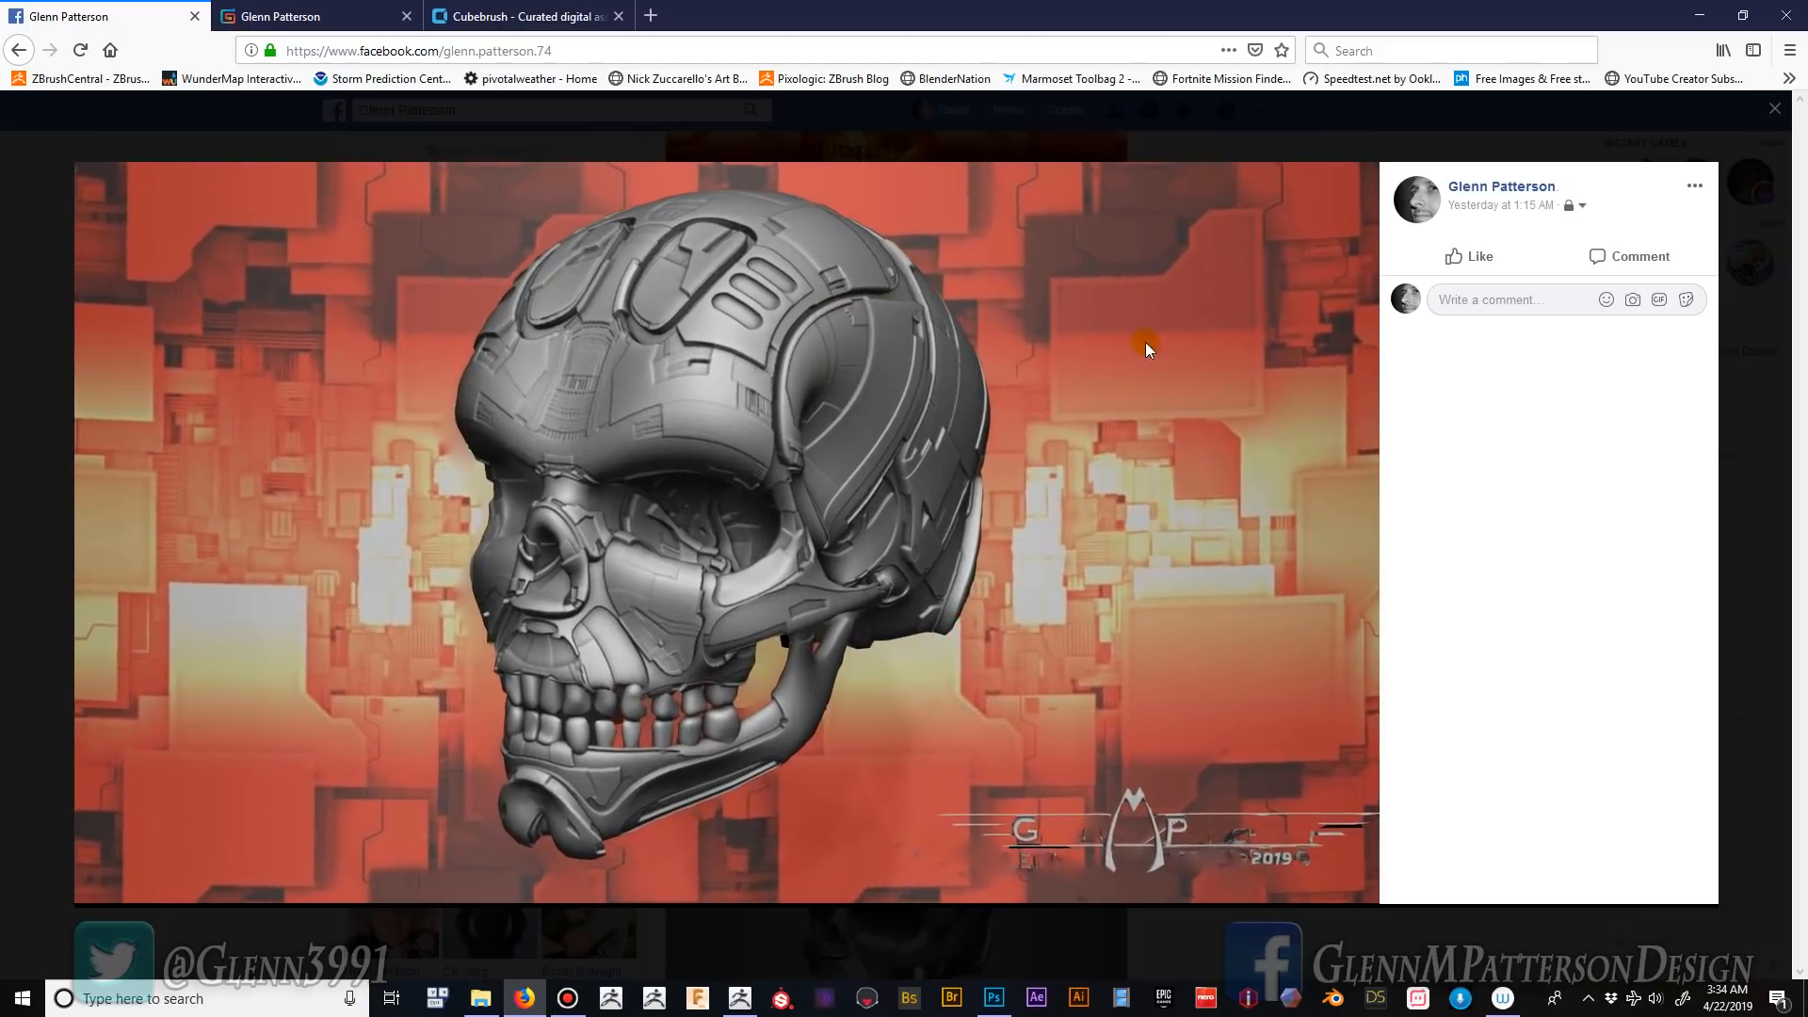
left_click(1775, 108)
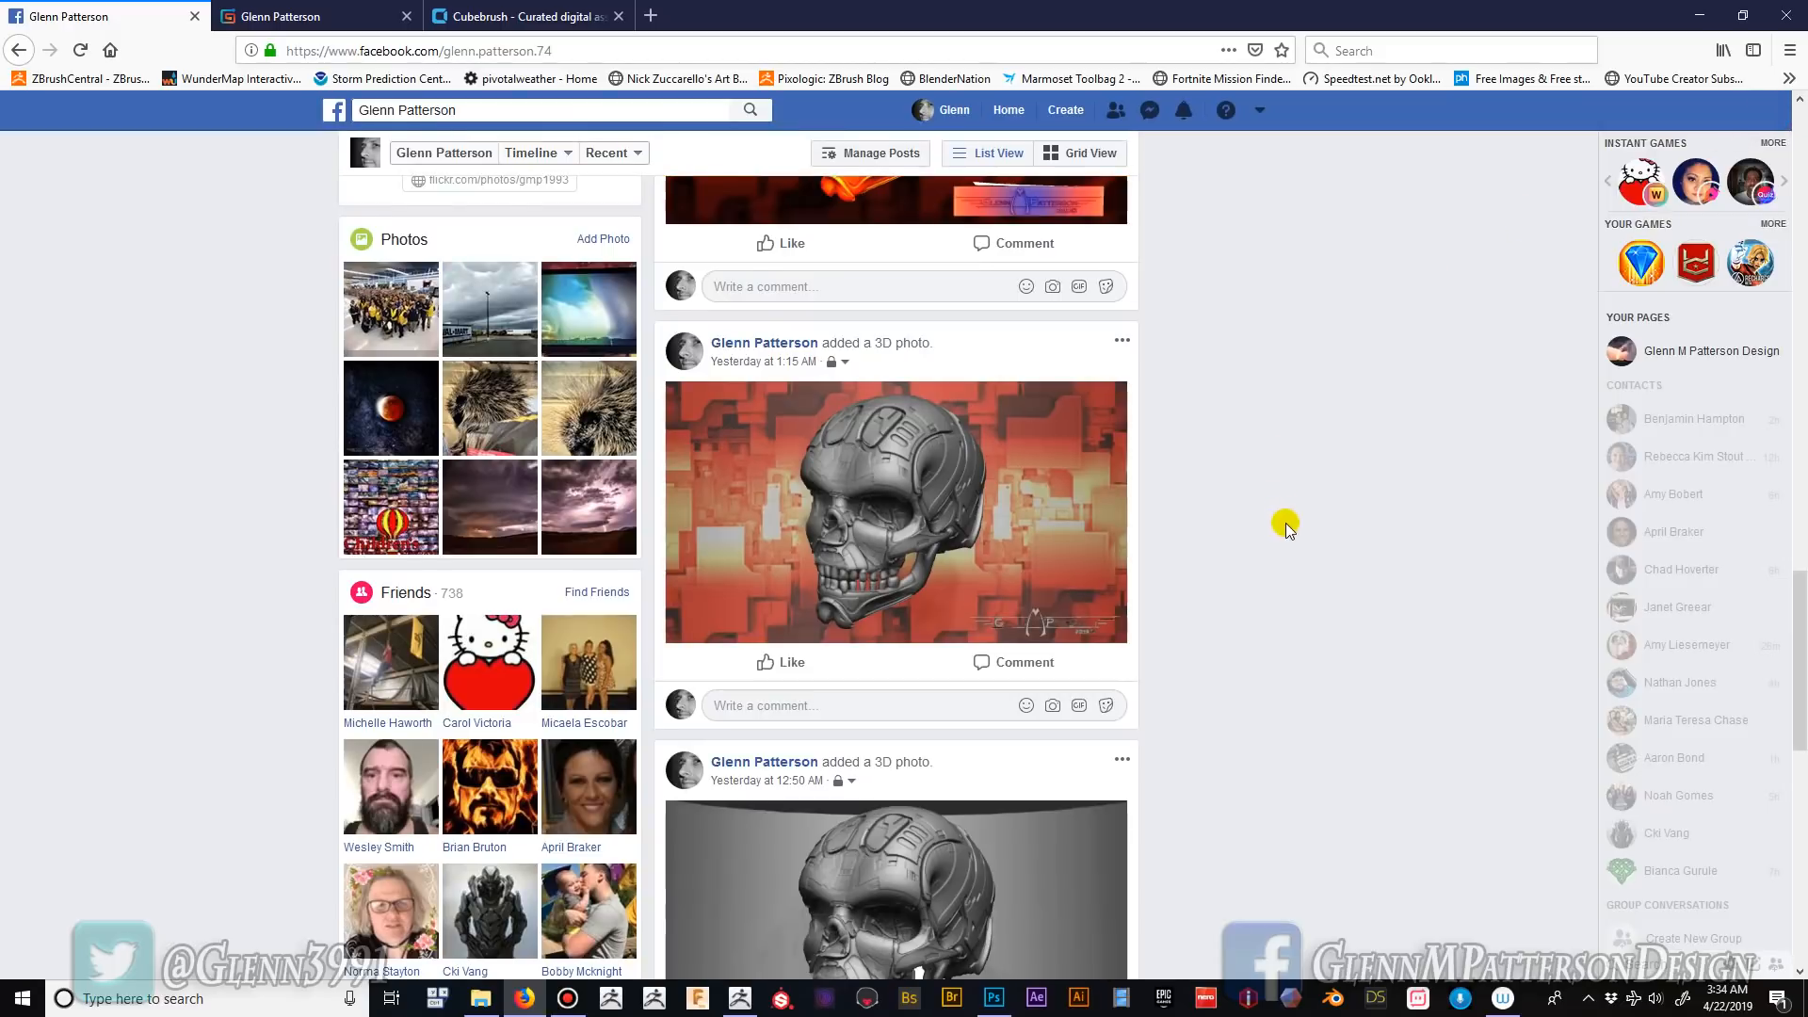
scroll(1285, 513, "up", 4)
left_click(944, 514)
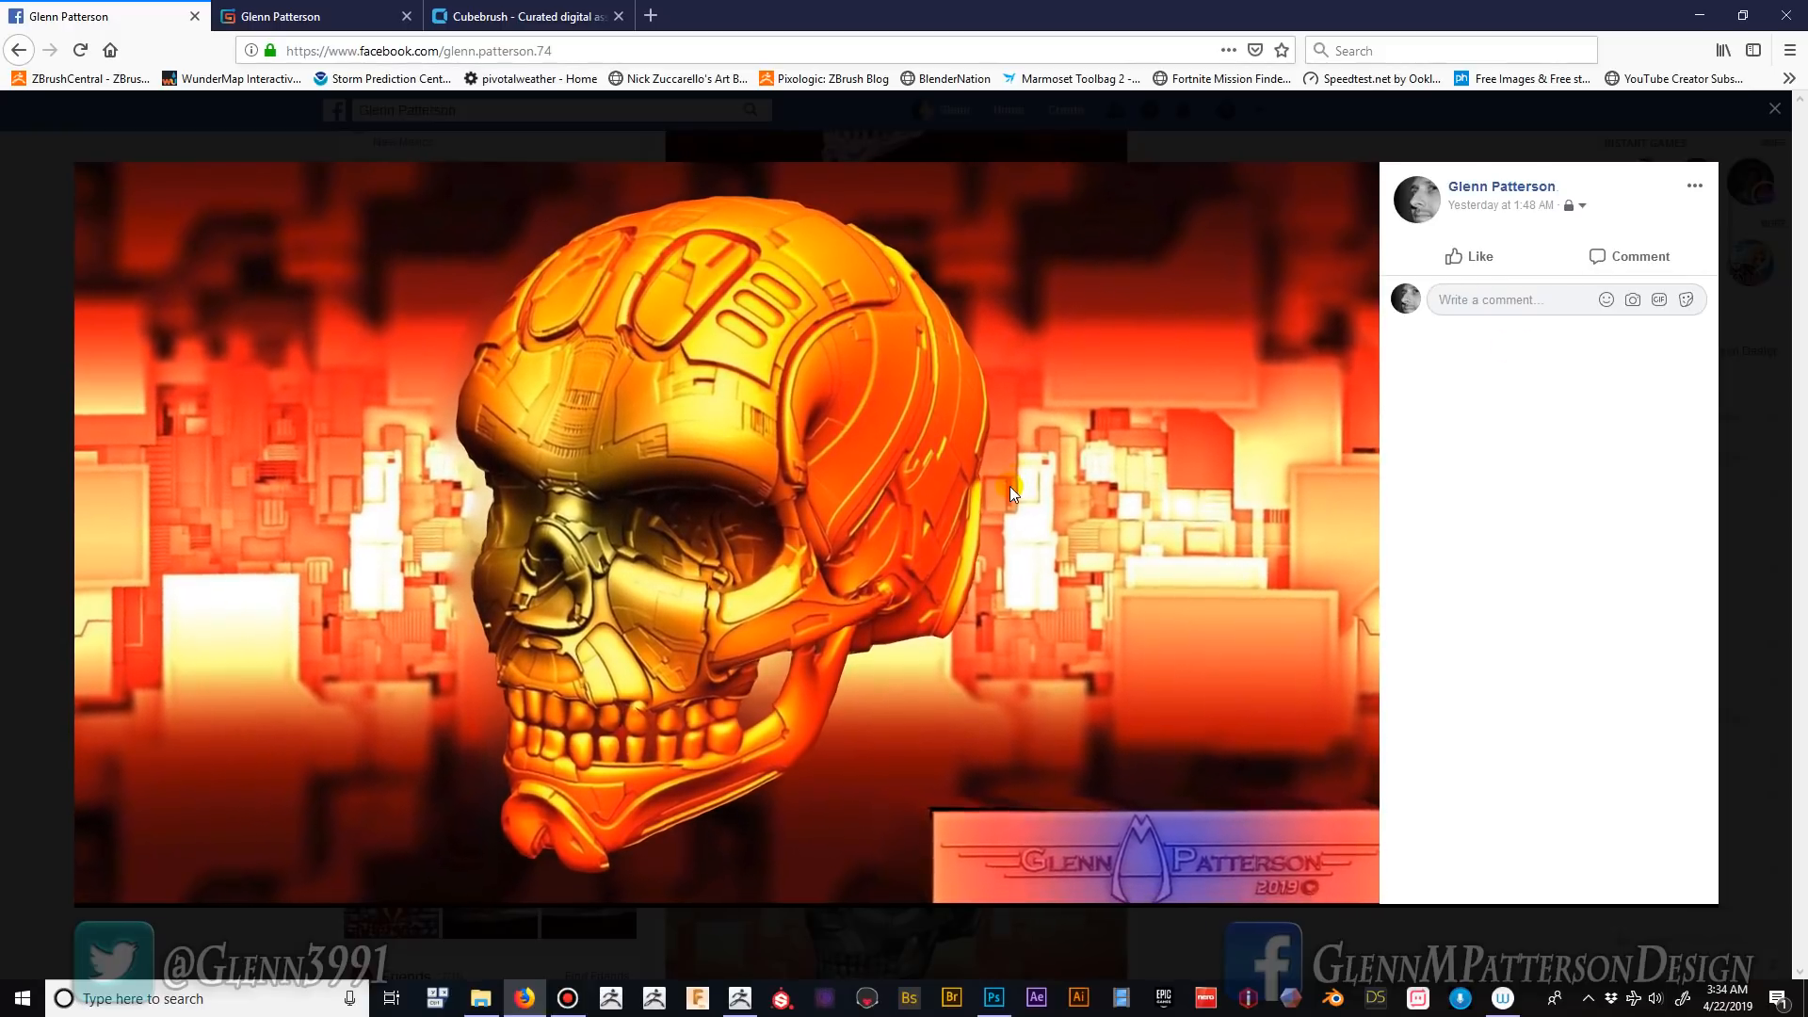
left_click(1776, 112)
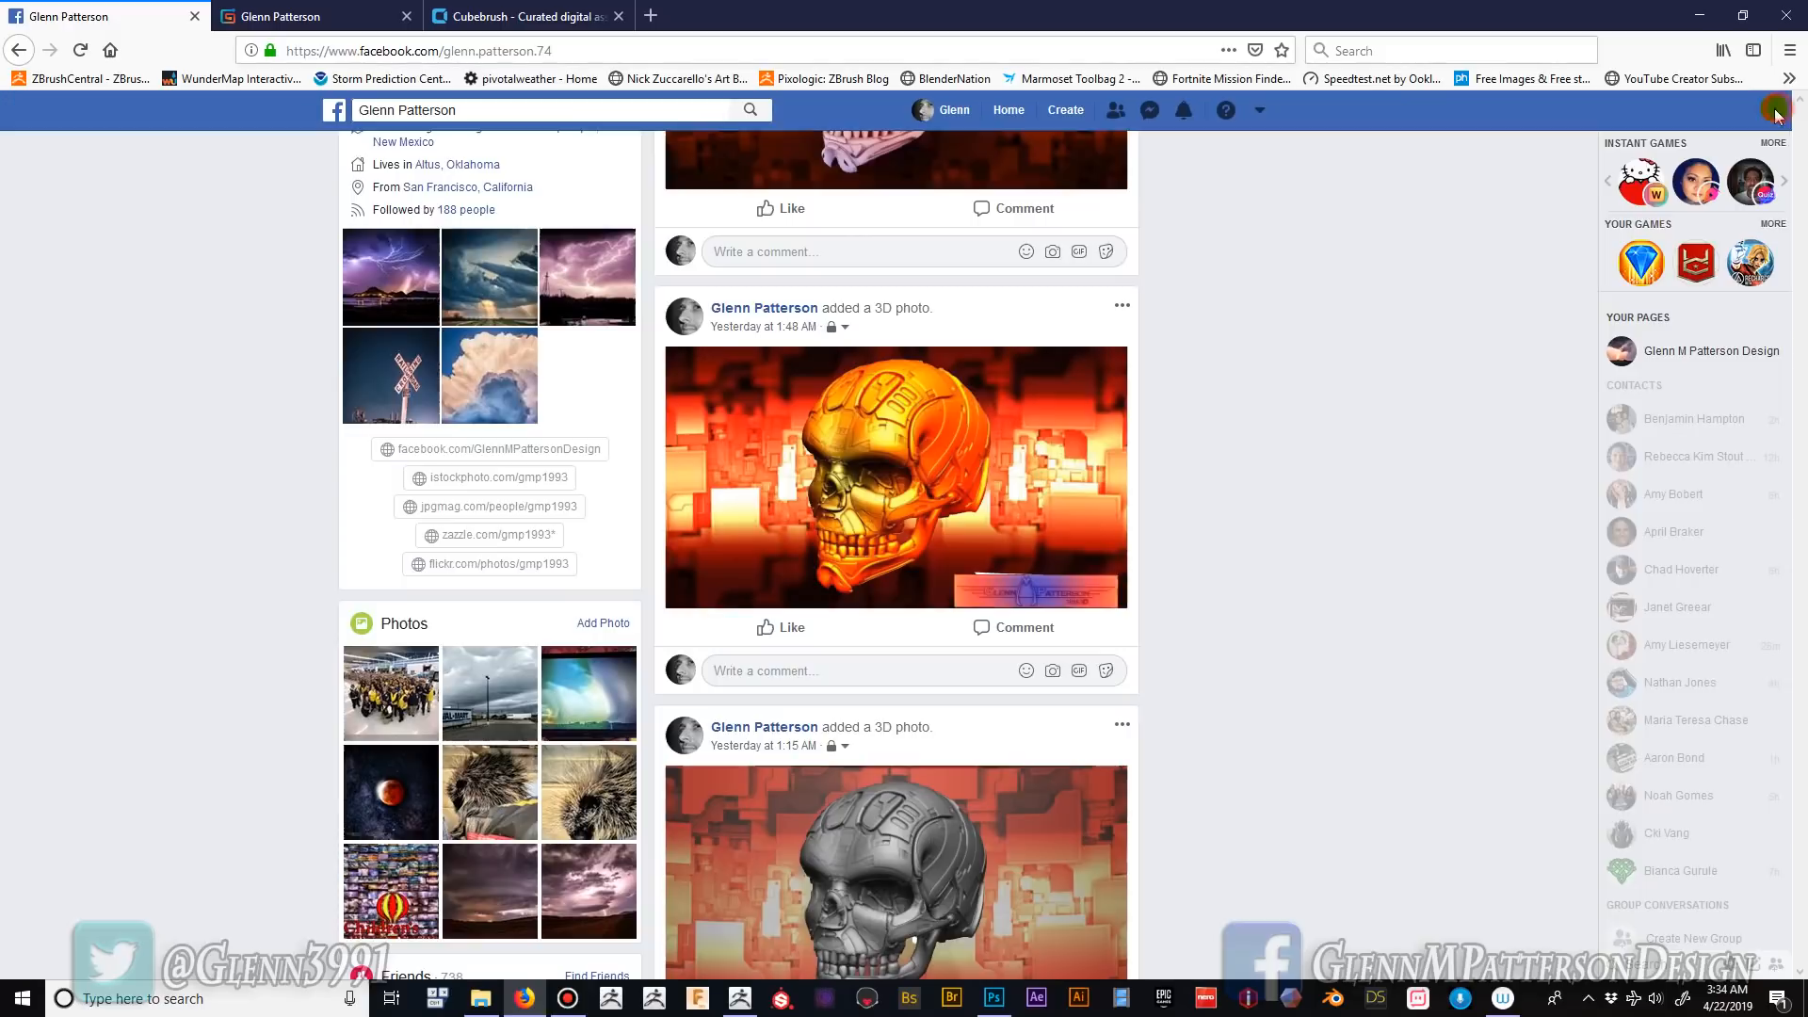
scroll(1307, 663, "up", 1)
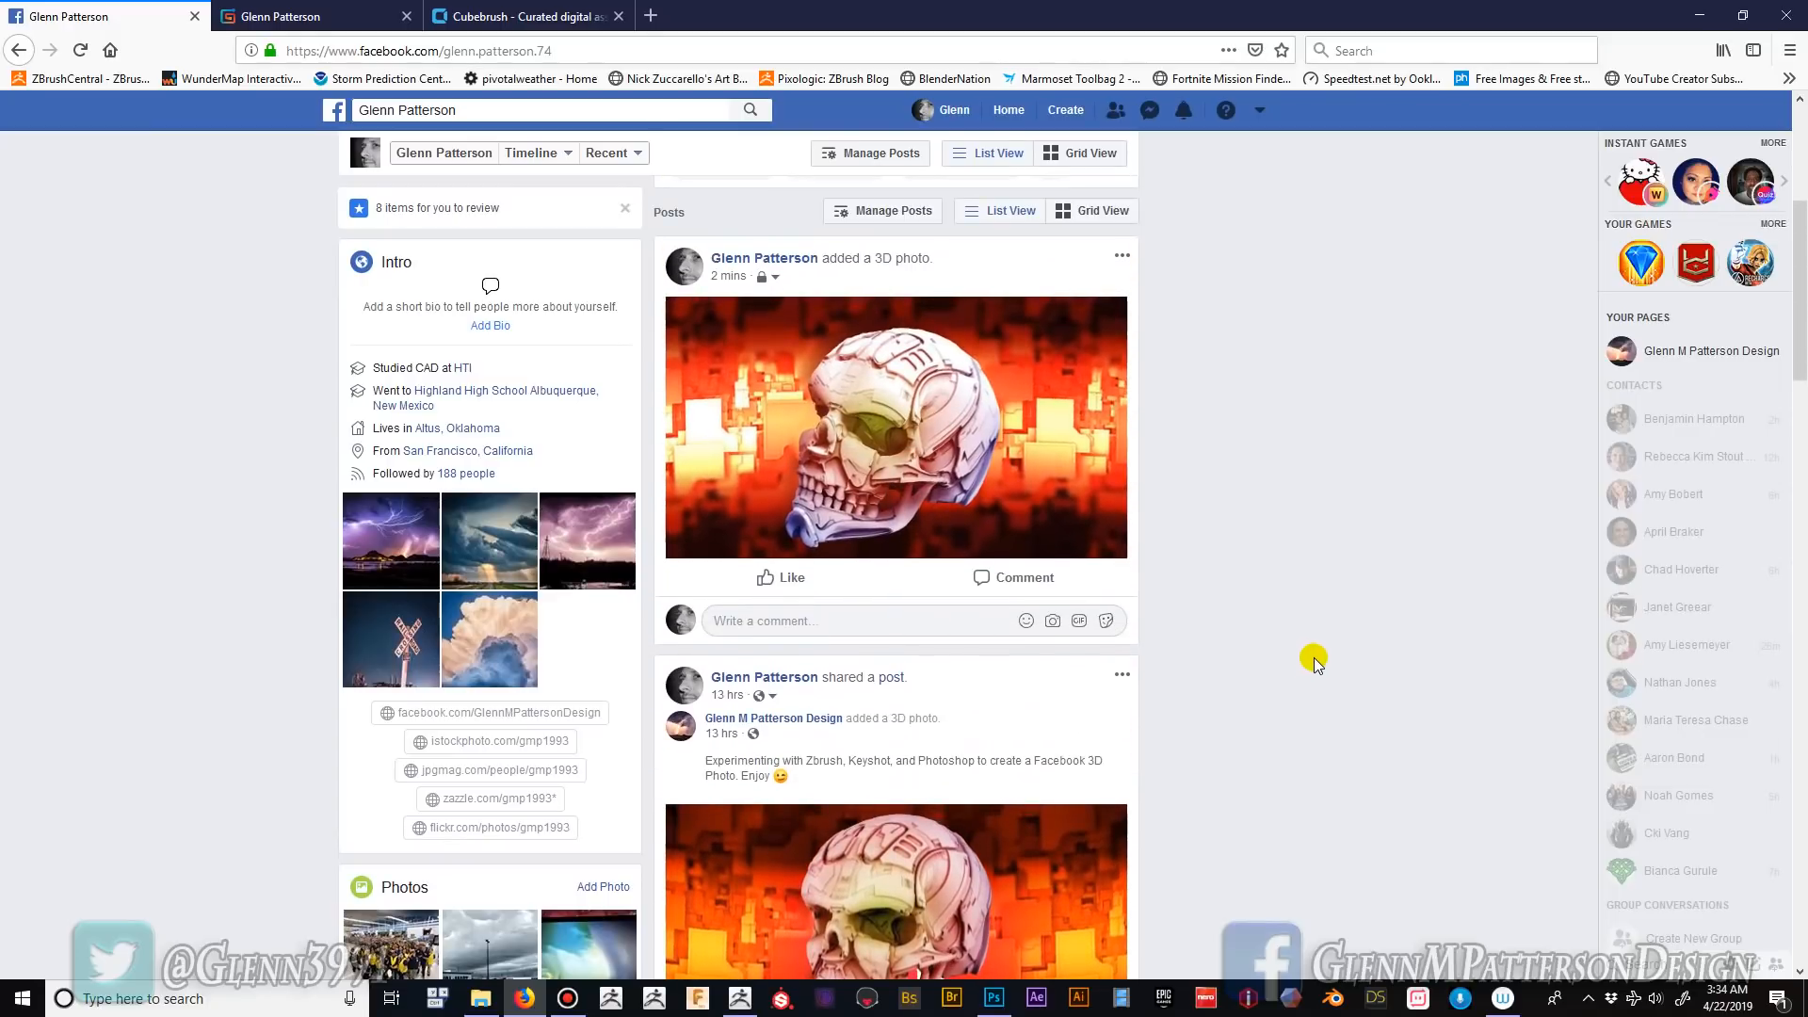
scroll(1314, 657, "up", 2)
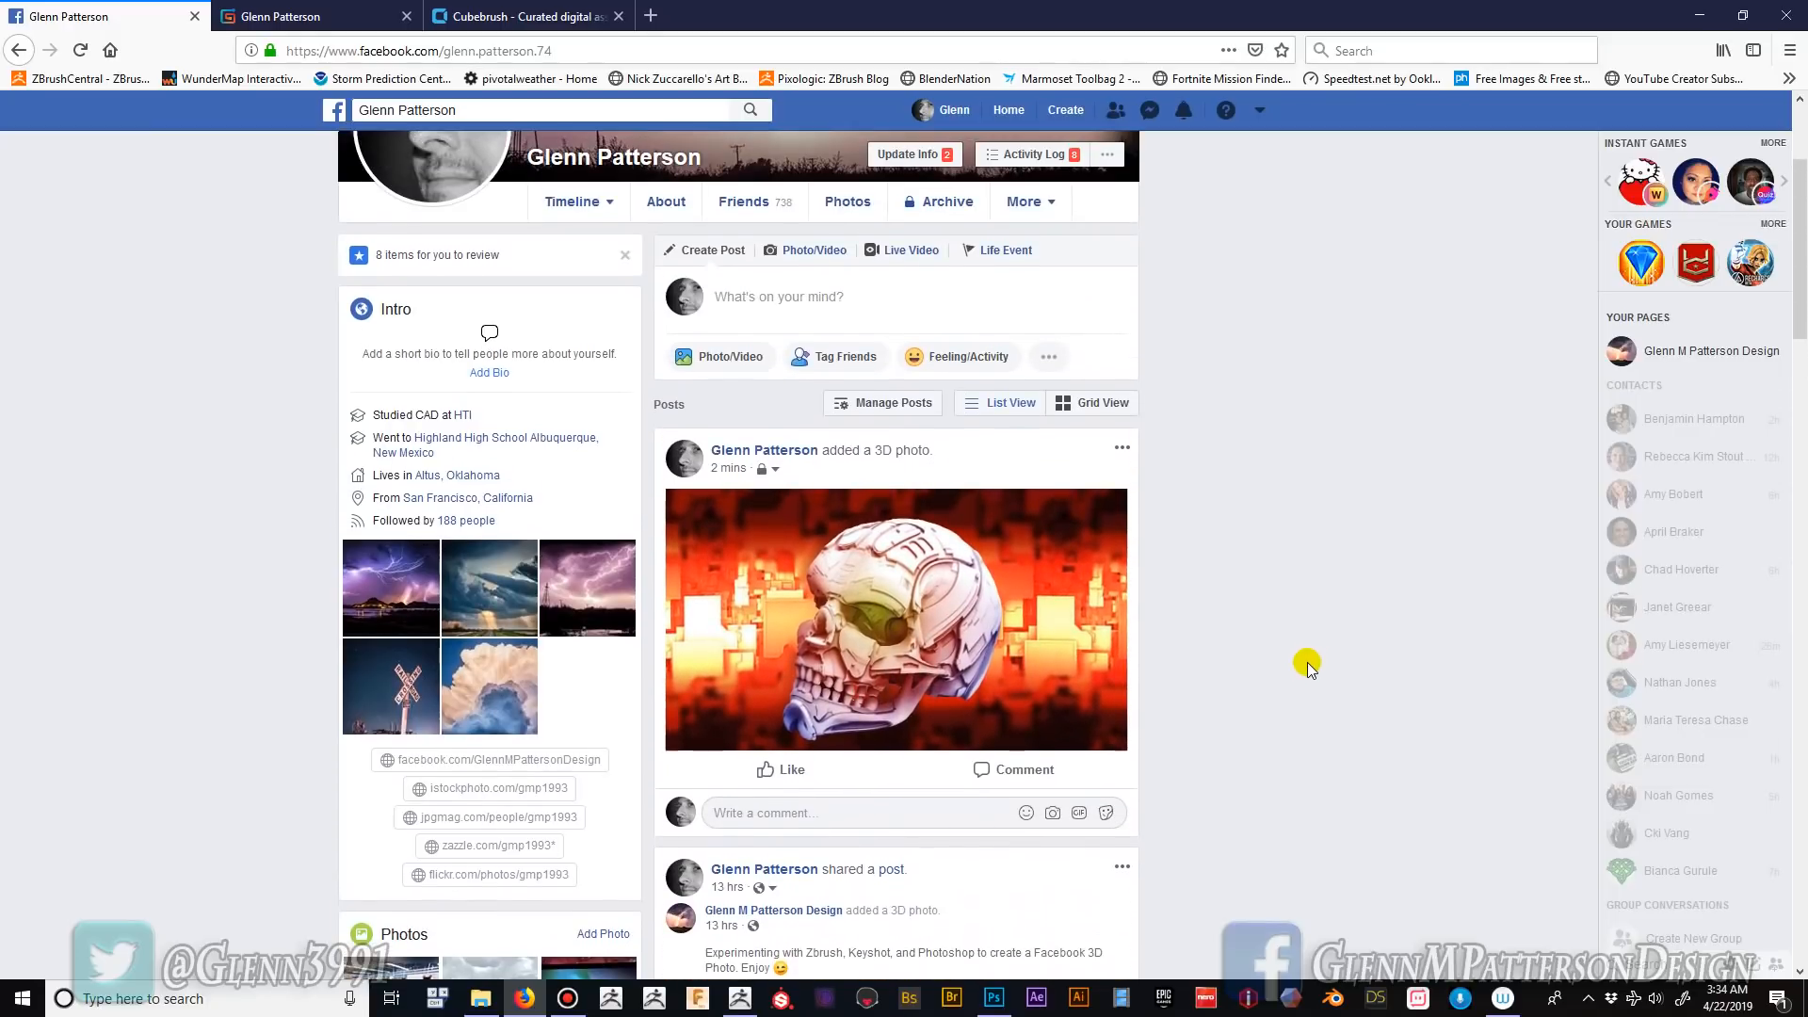